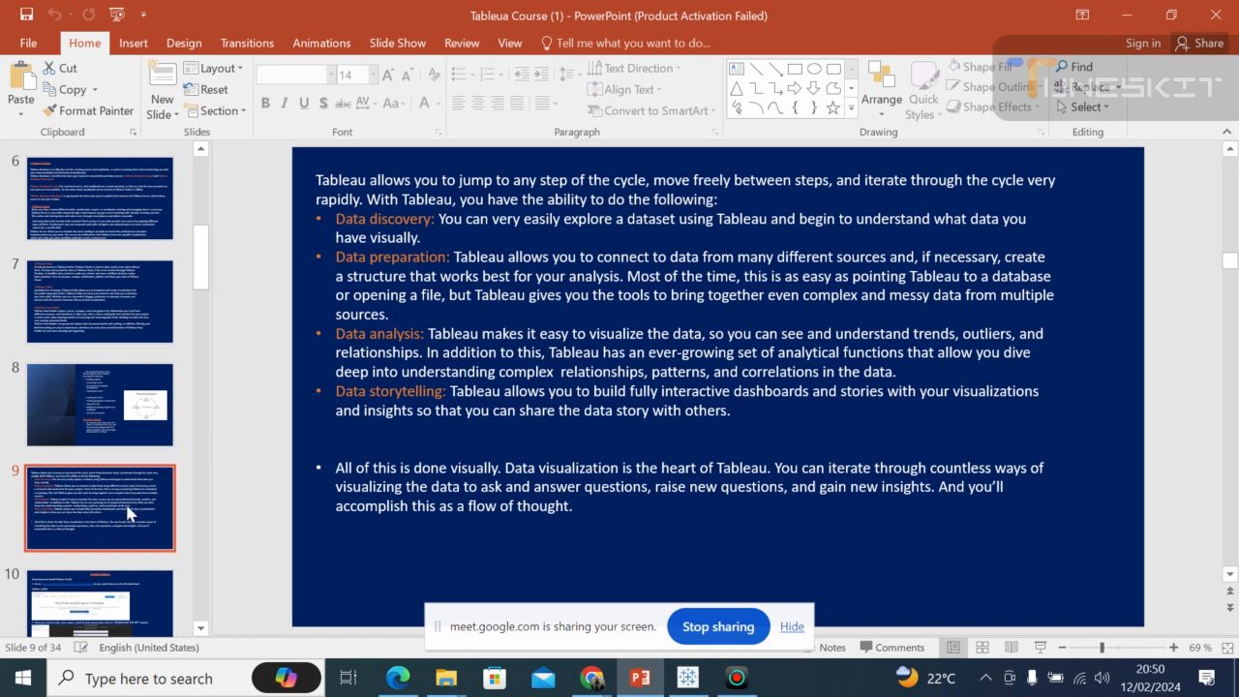
Page through the Tableau course slides from Installing Tableau to Foundations for building visualizations.
{"action": "left_click", "coordinate": [116, 619]}
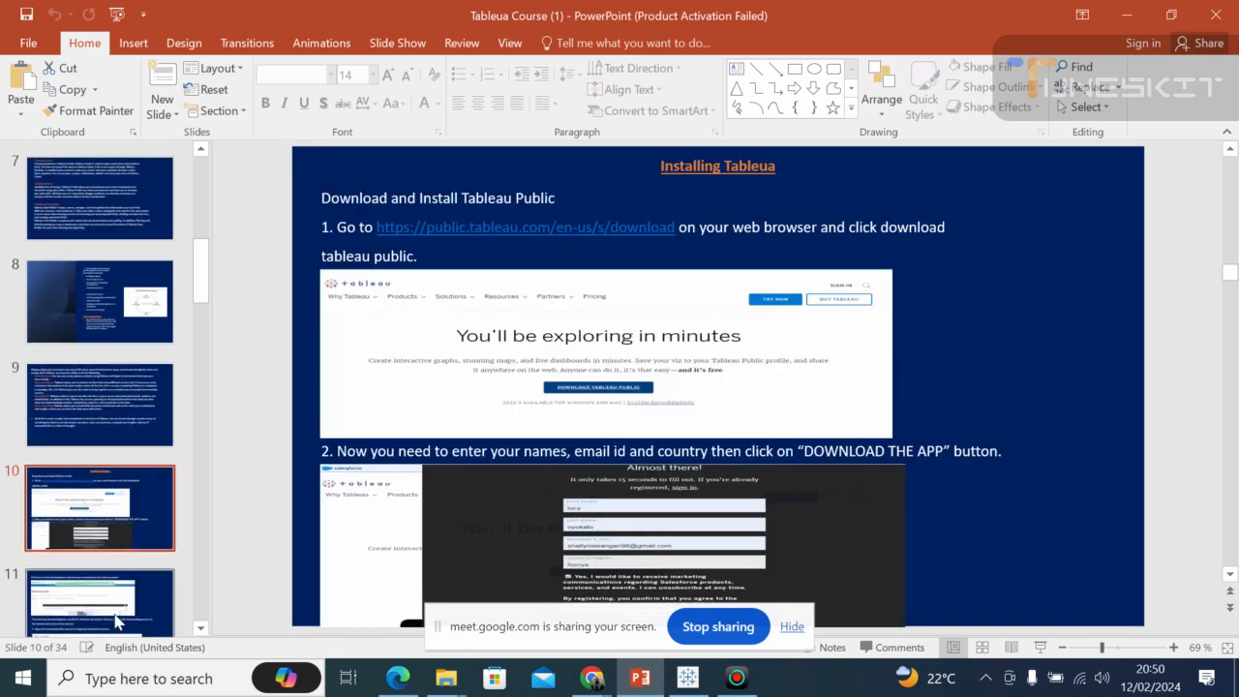
{"action": "left_click", "coordinate": [117, 619]}
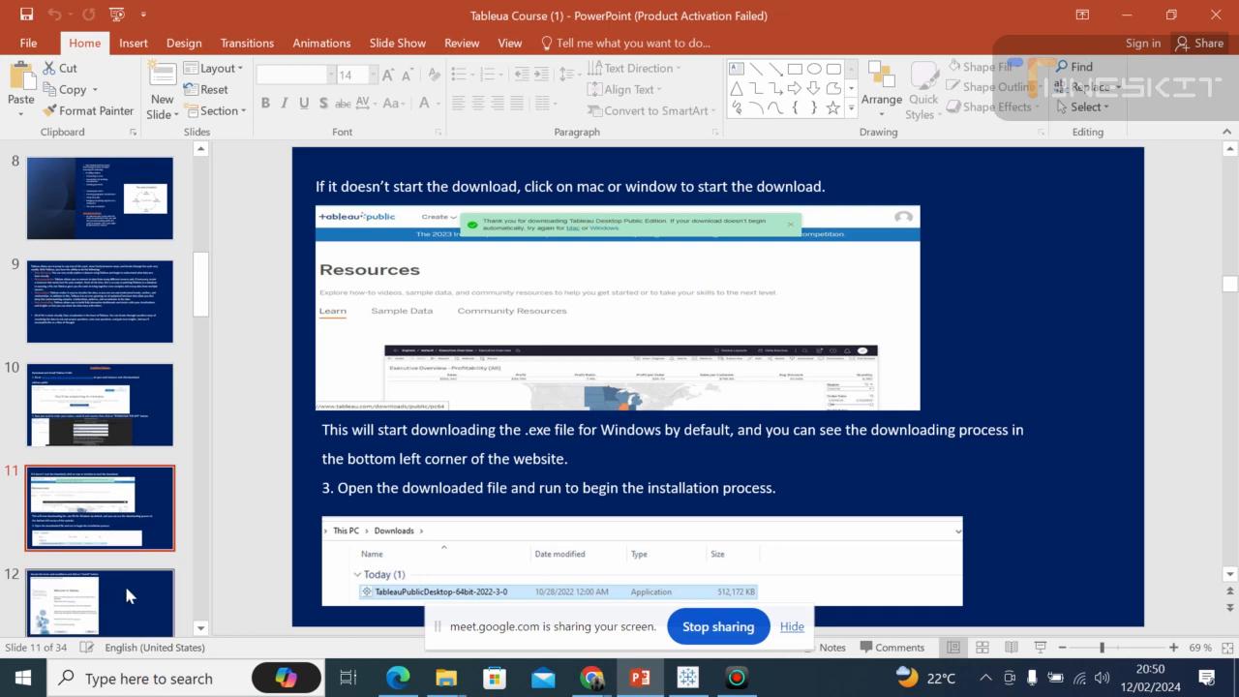
{"action": "left_click", "coordinate": [124, 582]}
{"action": "left_click", "coordinate": [121, 596]}
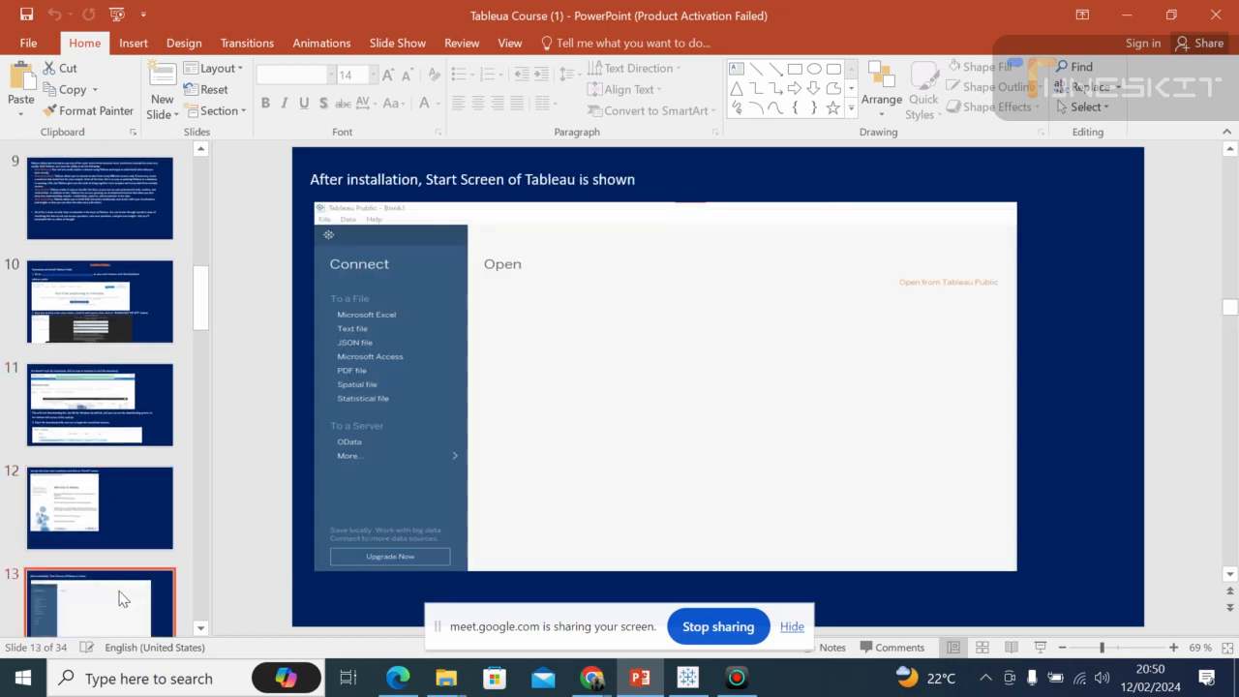
{"action": "left_click", "coordinate": [122, 598]}
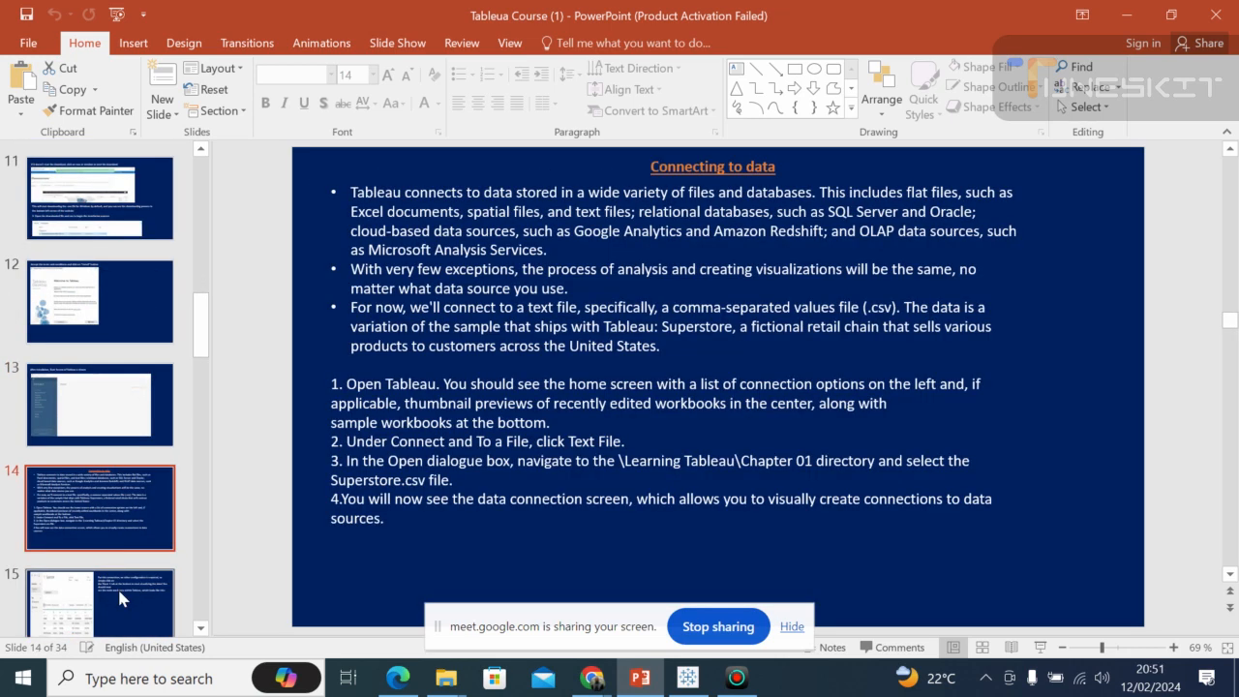
{"action": "left_click", "coordinate": [117, 586]}
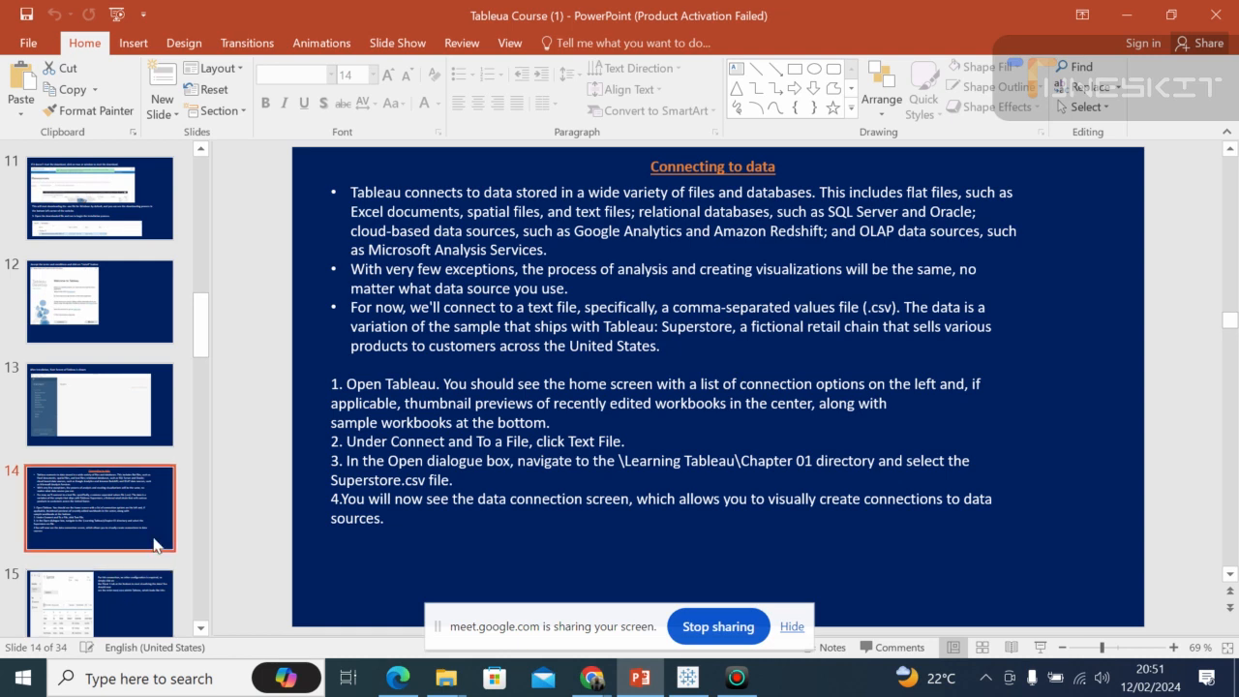
{"action": "left_click", "coordinate": [138, 581]}
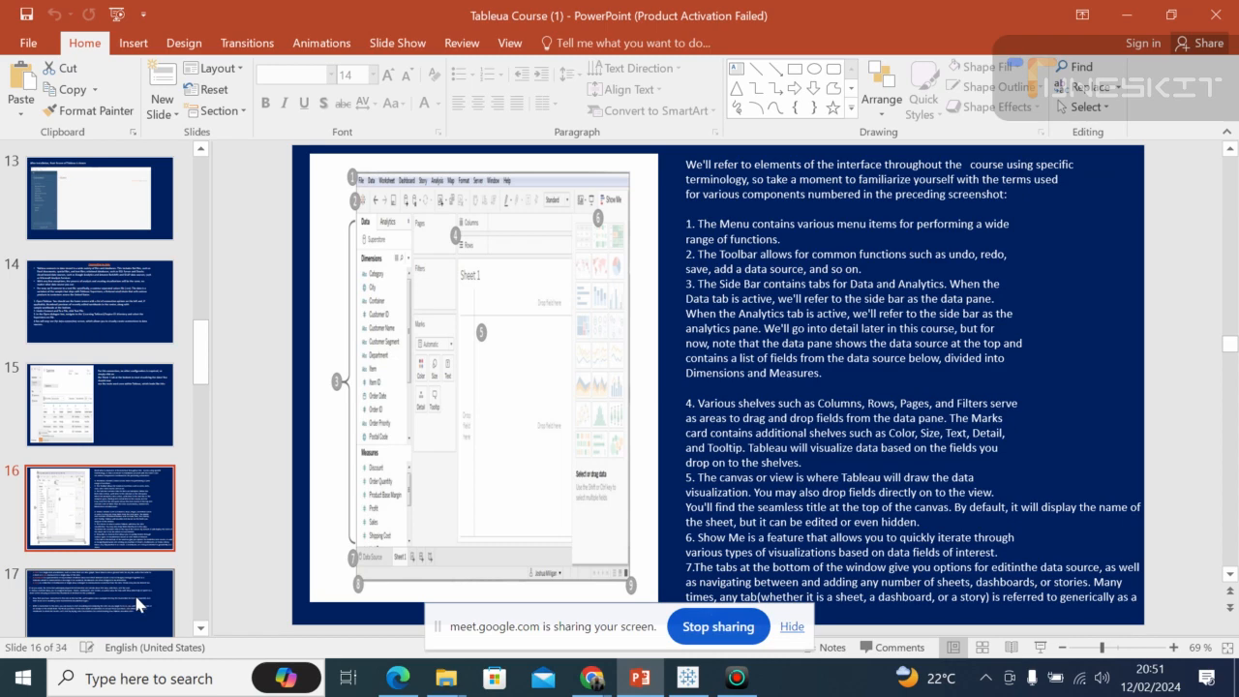
{"action": "left_click", "coordinate": [138, 595]}
{"action": "left_click", "coordinate": [133, 600]}
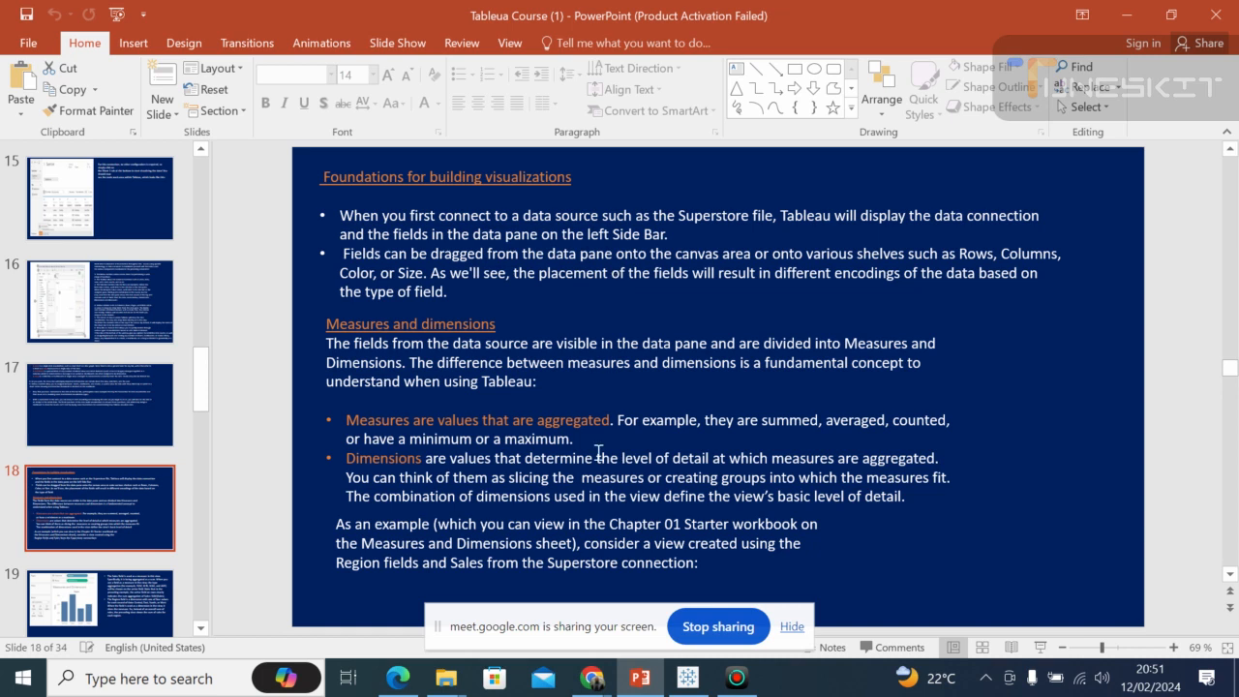
Switch to Tableau Public and examine the bar chart of sales by Category and Sub-Category and its data fields.
{"action": "left_click", "coordinate": [687, 681]}
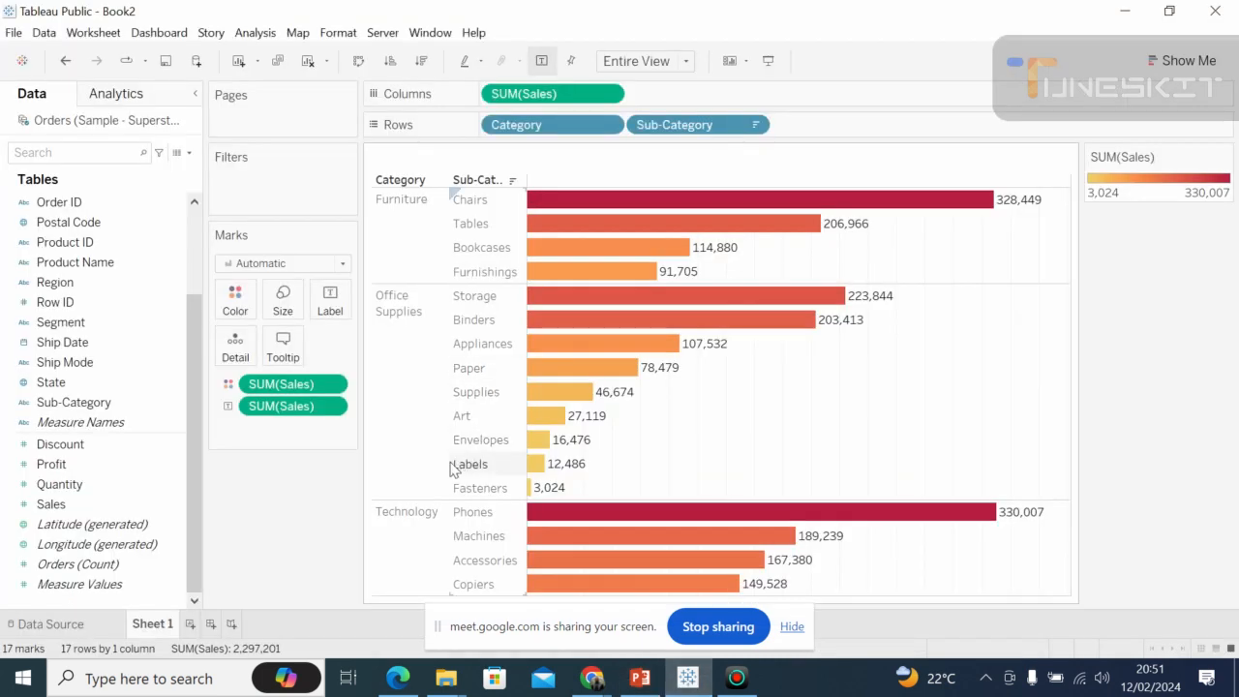
{"action": "left_click", "coordinate": [452, 466]}
{"action": "left_click", "coordinate": [552, 282]}
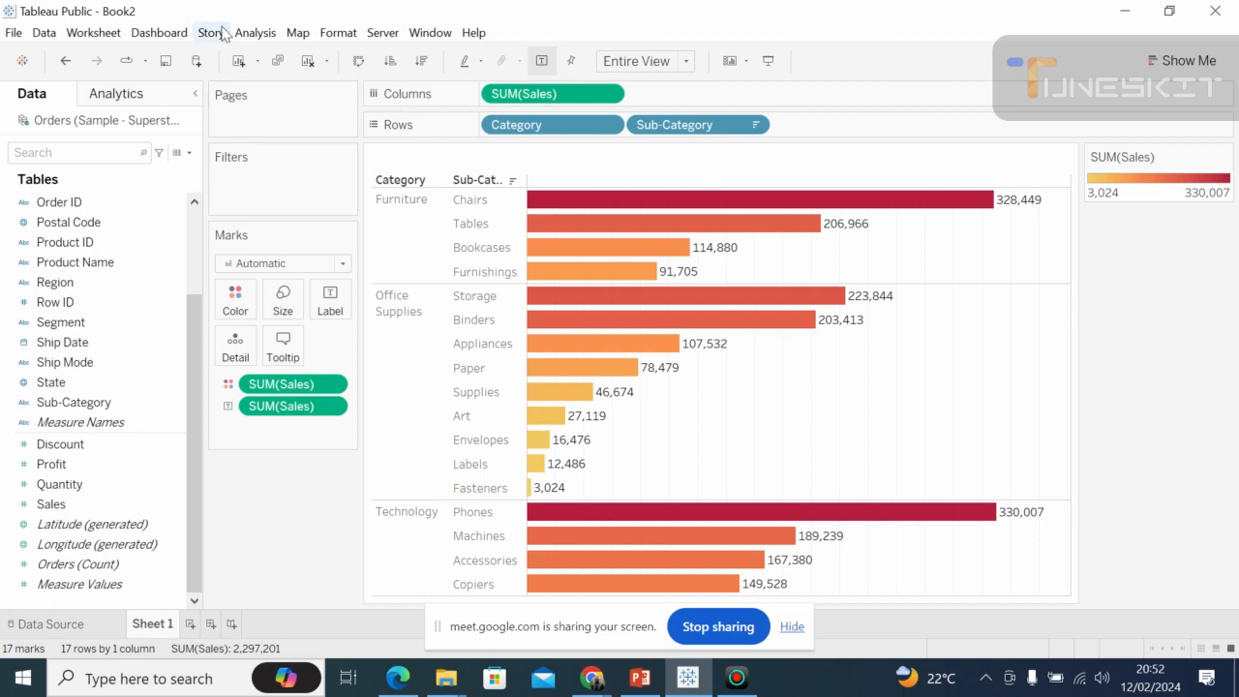
{"action": "left_click", "coordinate": [159, 33]}
{"action": "left_click", "coordinate": [72, 300]}
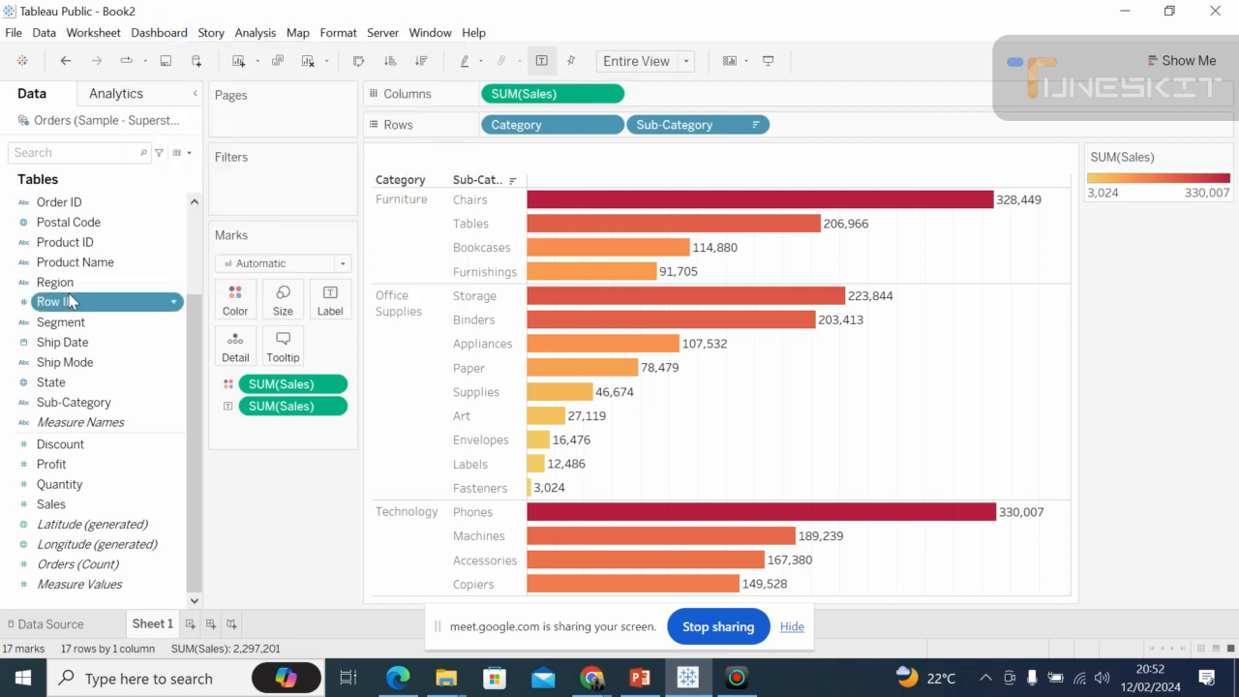
Look through the complete field list of the Orders table, comparing its dimensions with its measures.
{"action": "left_click", "coordinate": [195, 210]}
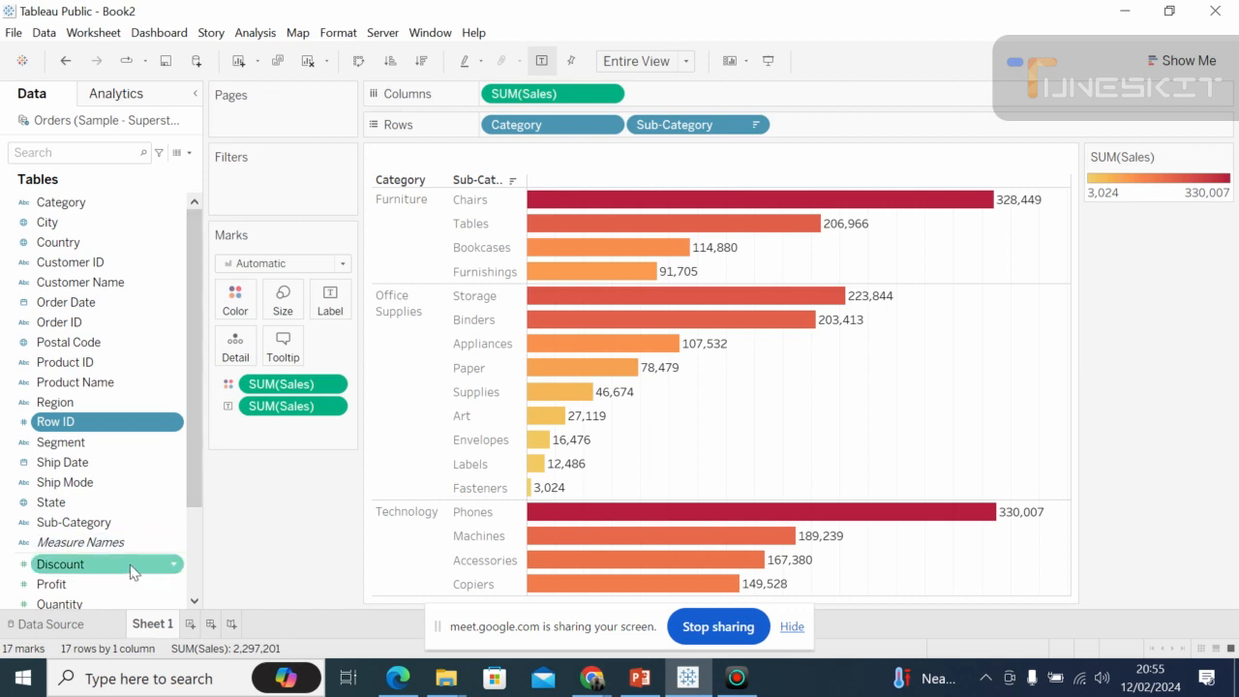
{"action": "left_click", "coordinate": [195, 601]}
{"action": "left_click", "coordinate": [194, 601]}
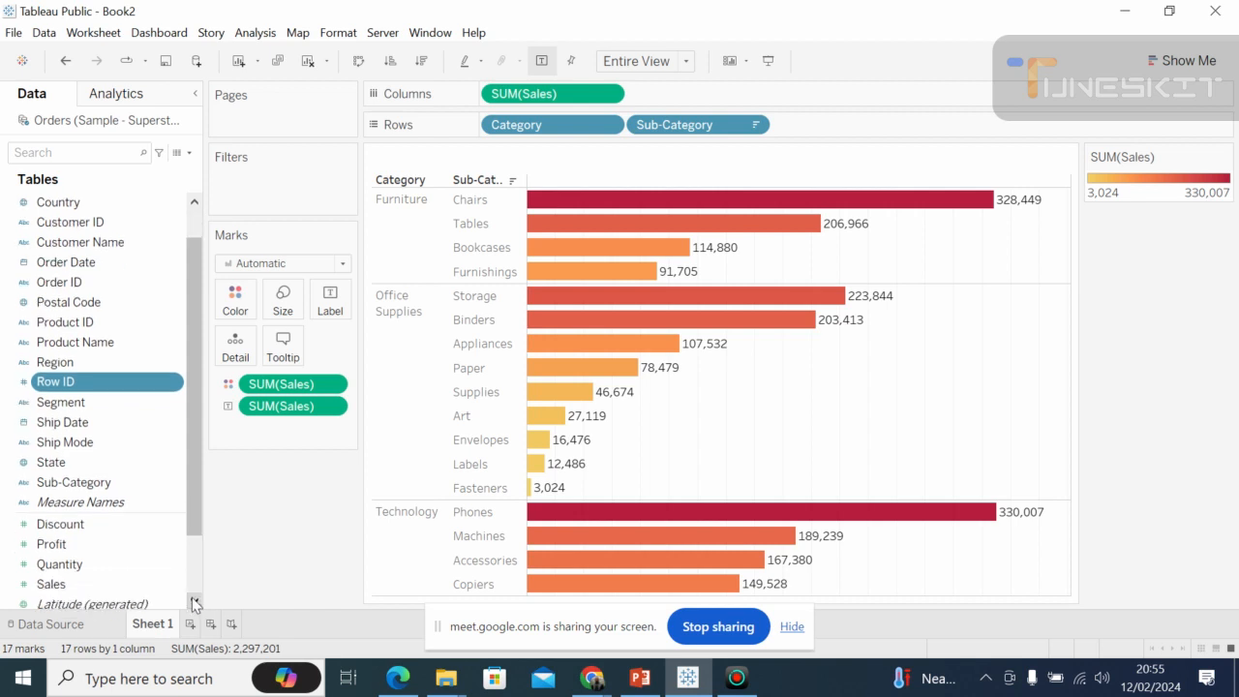
{"action": "left_click", "coordinate": [194, 601]}
{"action": "left_click", "coordinate": [194, 601]}
{"action": "left_click", "coordinate": [194, 601]}
{"action": "left_click", "coordinate": [195, 601]}
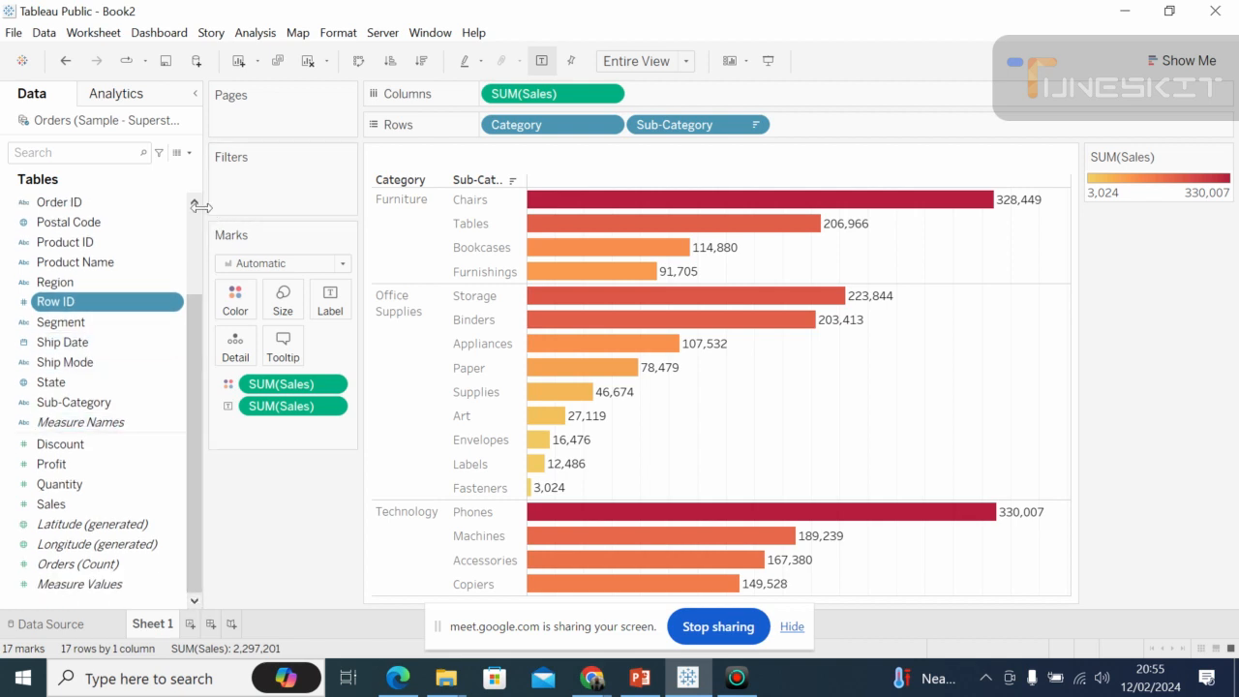
{"action": "scroll", "coordinate": [199, 209], "scroll_direction": "up", "scroll_amount": 2}
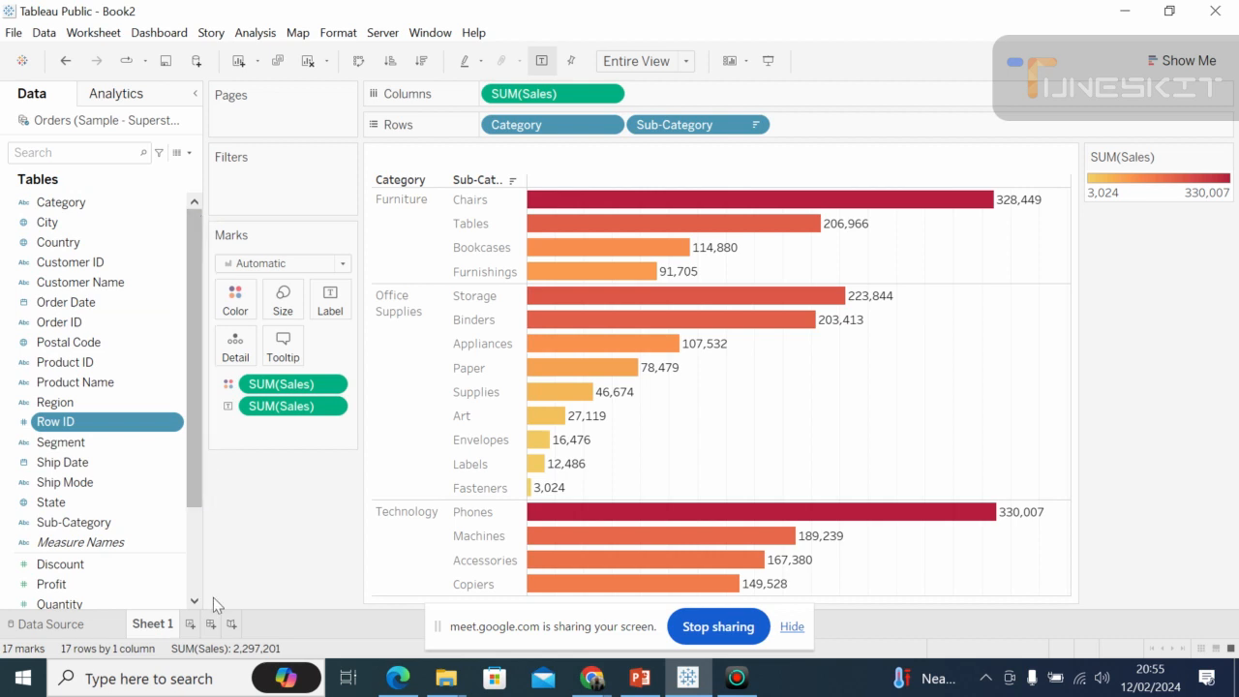
{"action": "scroll", "coordinate": [192, 593], "scroll_direction": "down", "scroll_amount": 2}
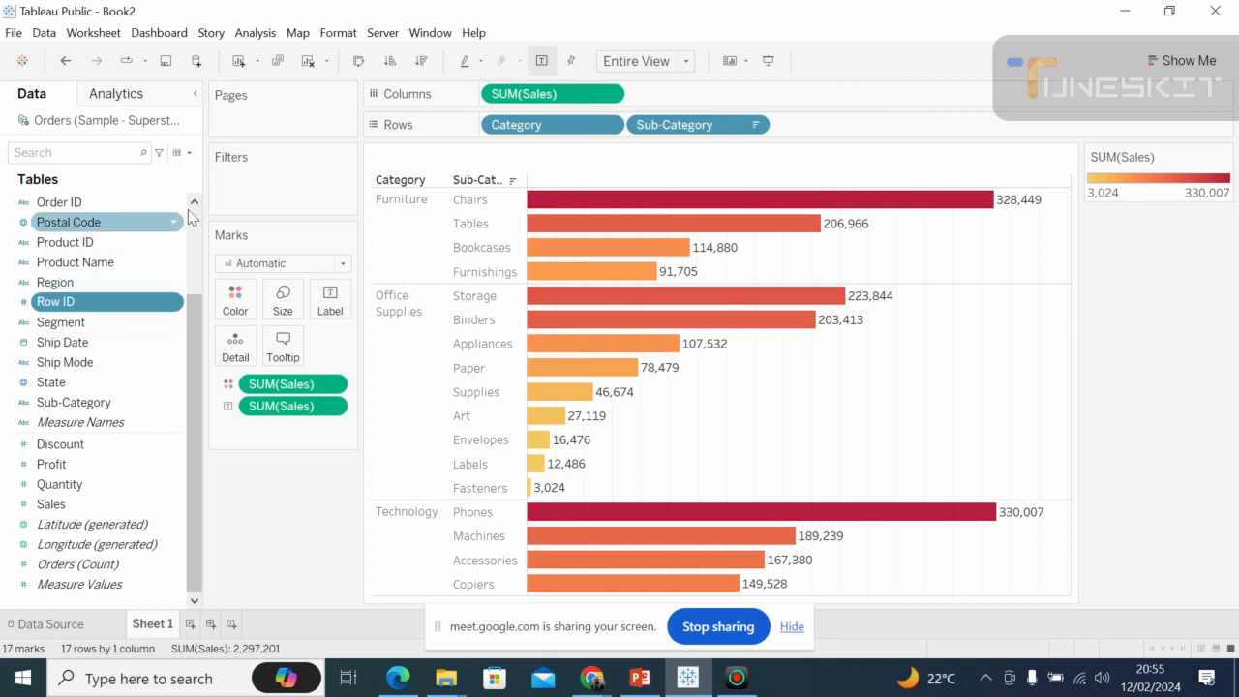
{"action": "left_click", "coordinate": [197, 221]}
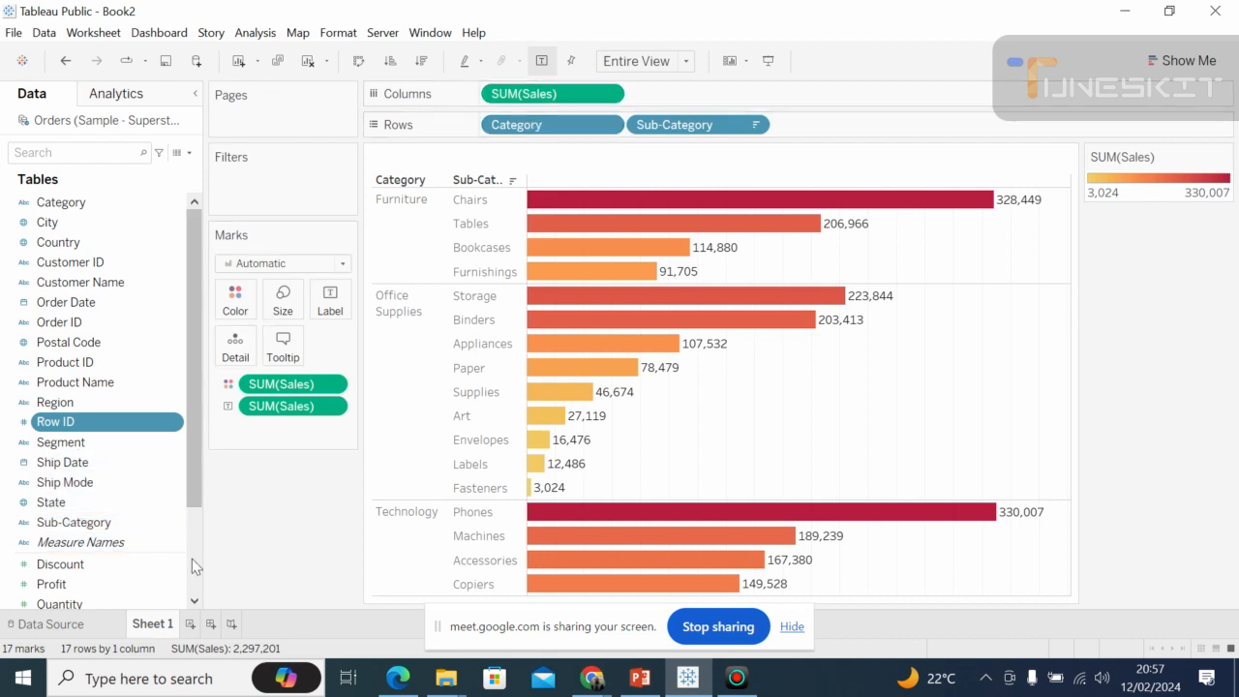
{"action": "scroll", "coordinate": [192, 561], "scroll_direction": "down", "scroll_amount": 3}
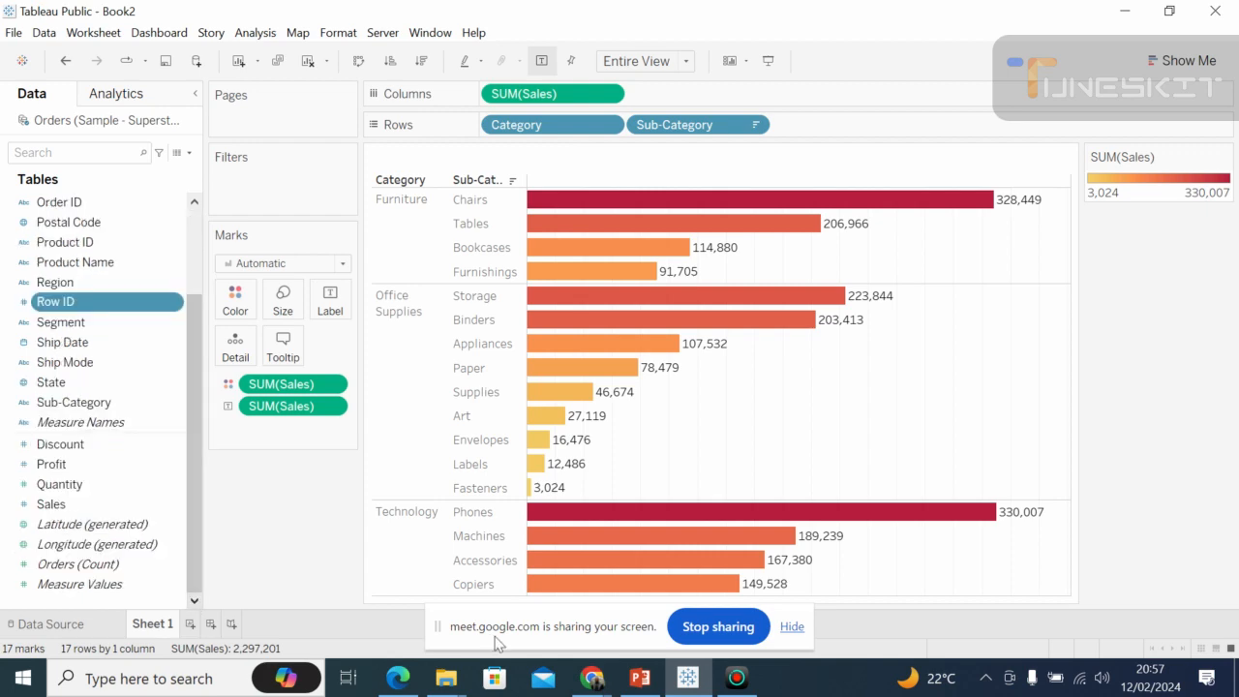
Switch to PowerPoint and review the Measures and dimensions definitions on slide 18.
{"action": "left_click", "coordinate": [640, 677]}
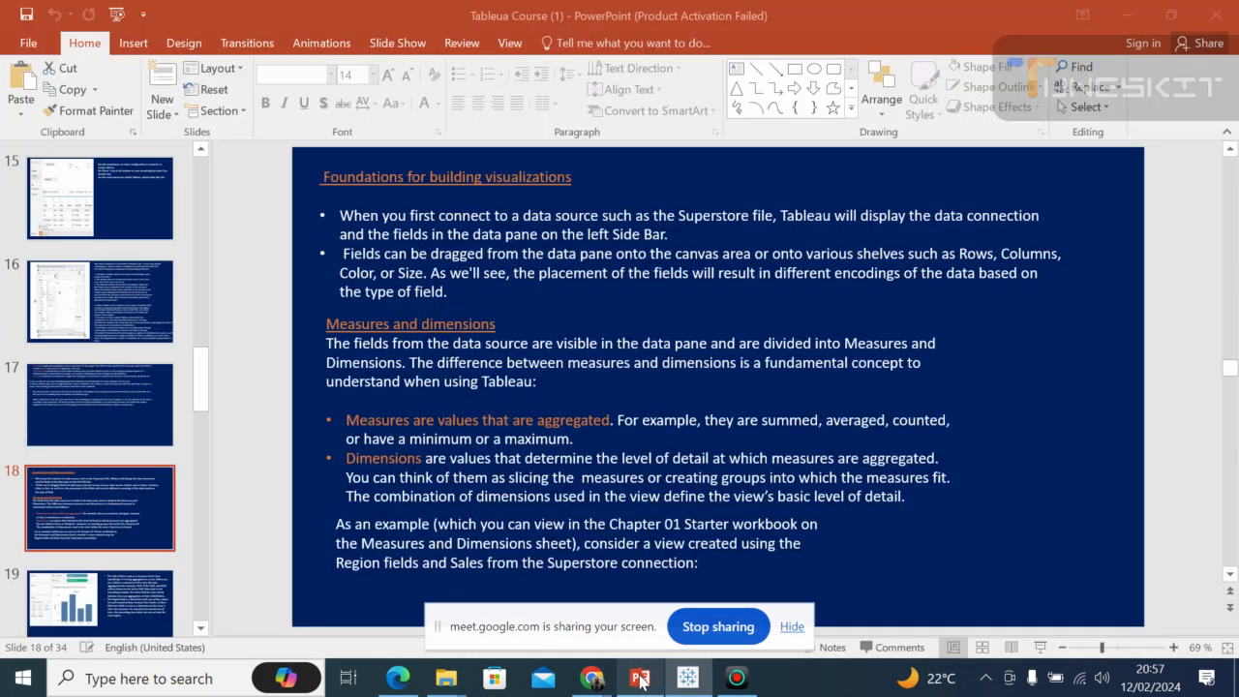
{"action": "left_click", "coordinate": [534, 476]}
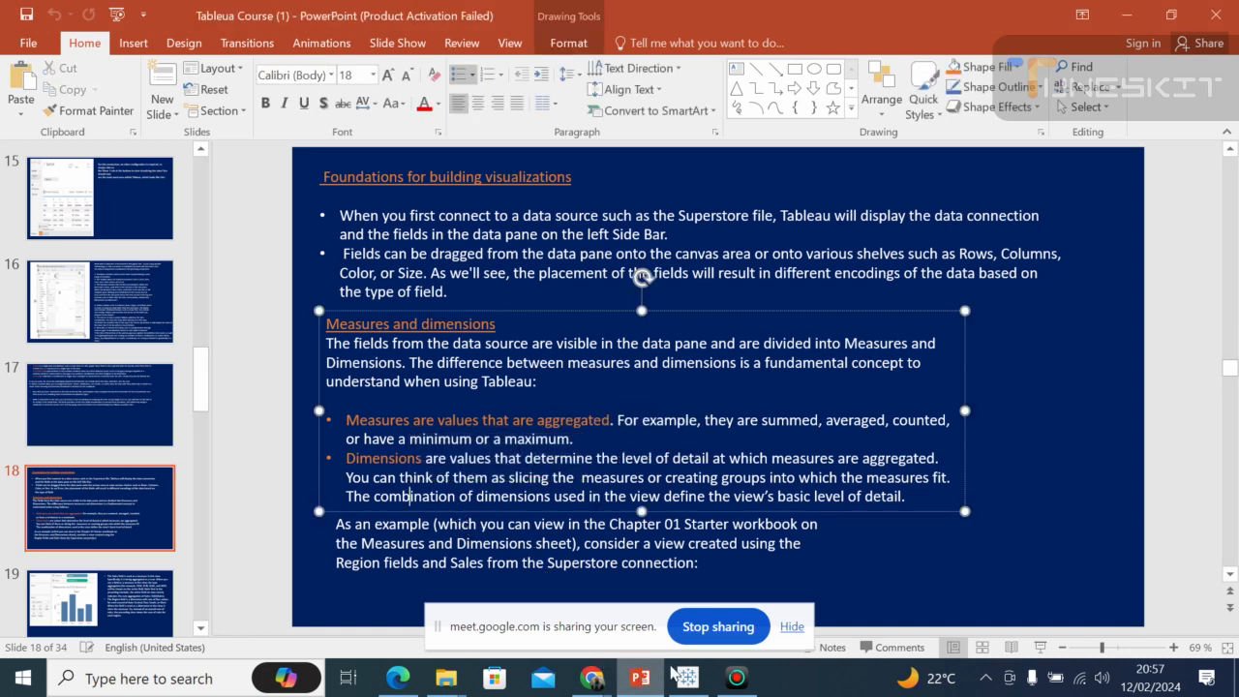
Switch to Tableau Public, highlight the Technology category in the sales chart and clear the highlight.
{"action": "left_click", "coordinate": [687, 677]}
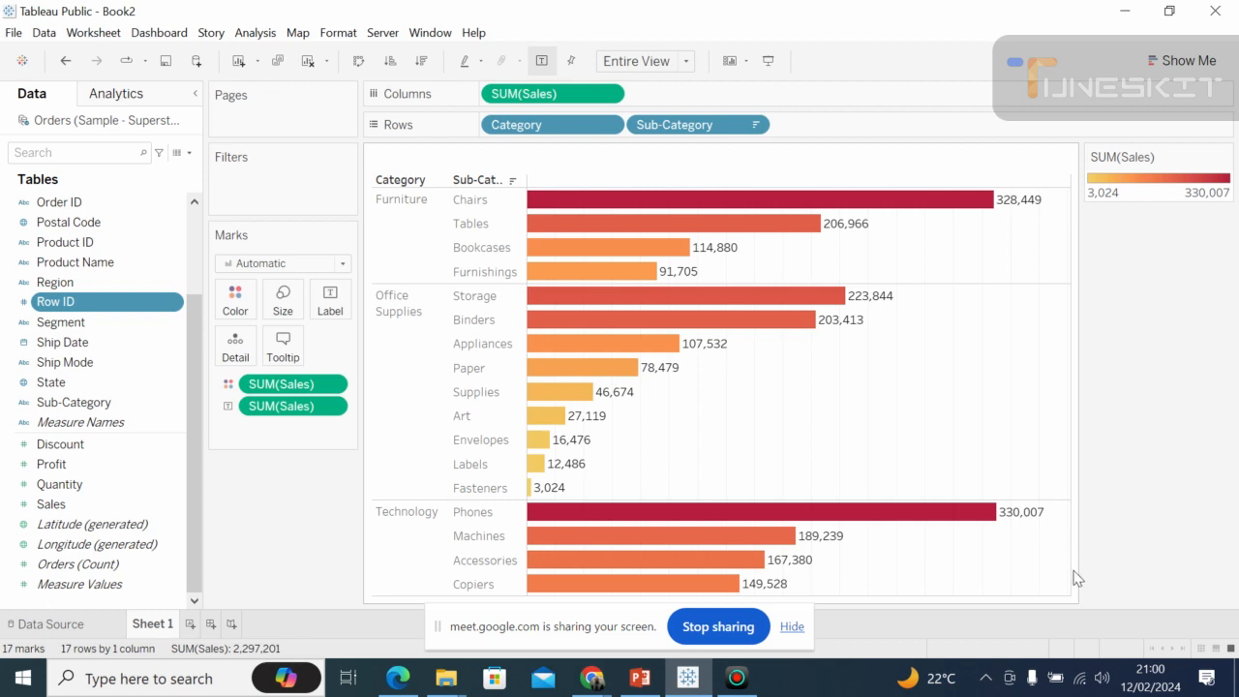
{"action": "left_click", "coordinate": [424, 558]}
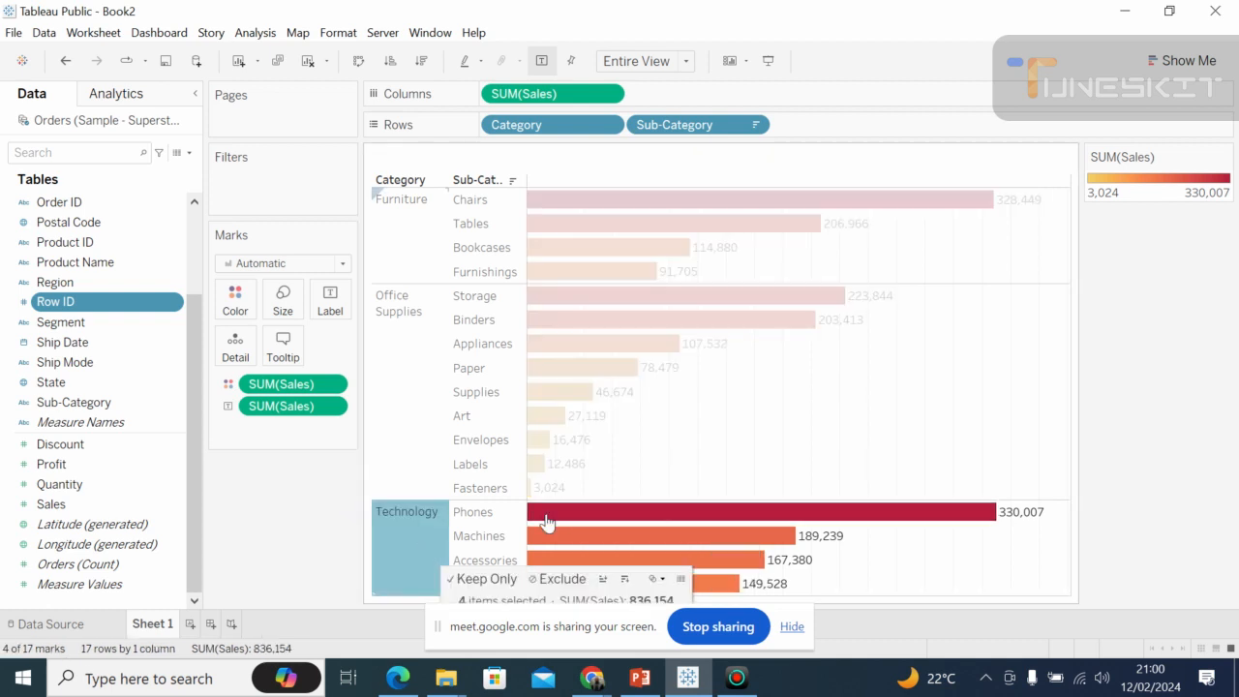
{"action": "left_click", "coordinate": [1072, 389]}
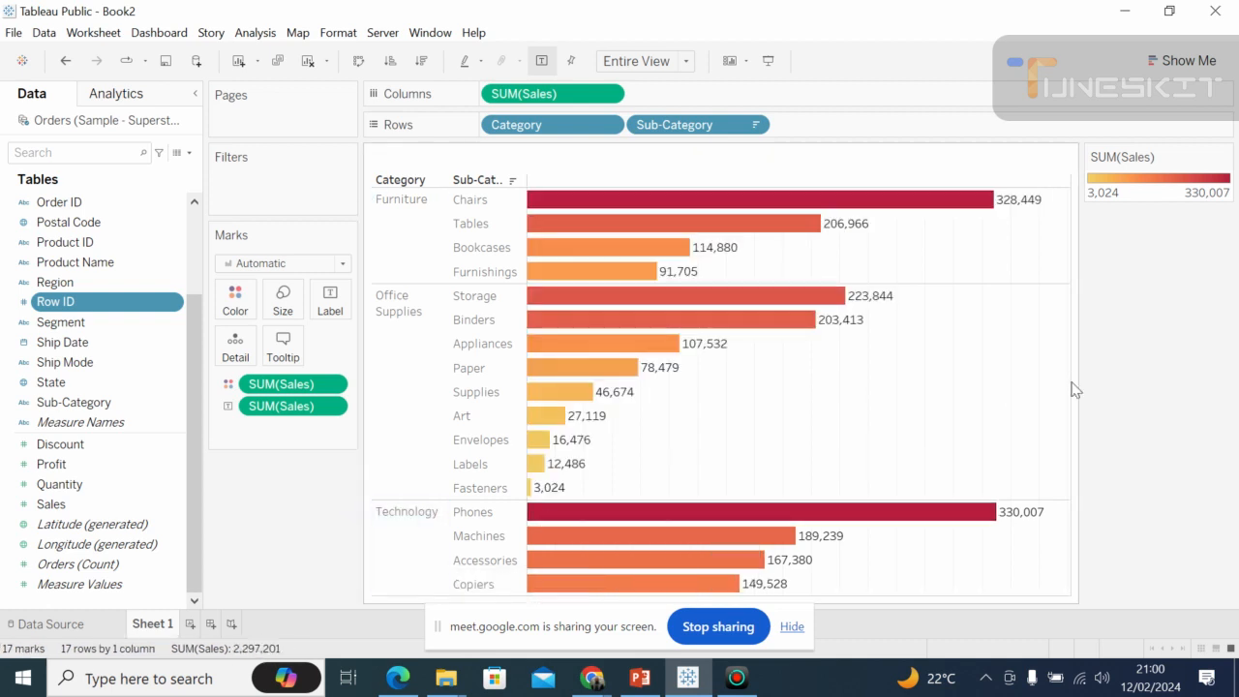
Switch to the Google Meet call to check on the participants, and return to the Tableau Public worksheet.
{"action": "left_click", "coordinate": [592, 677]}
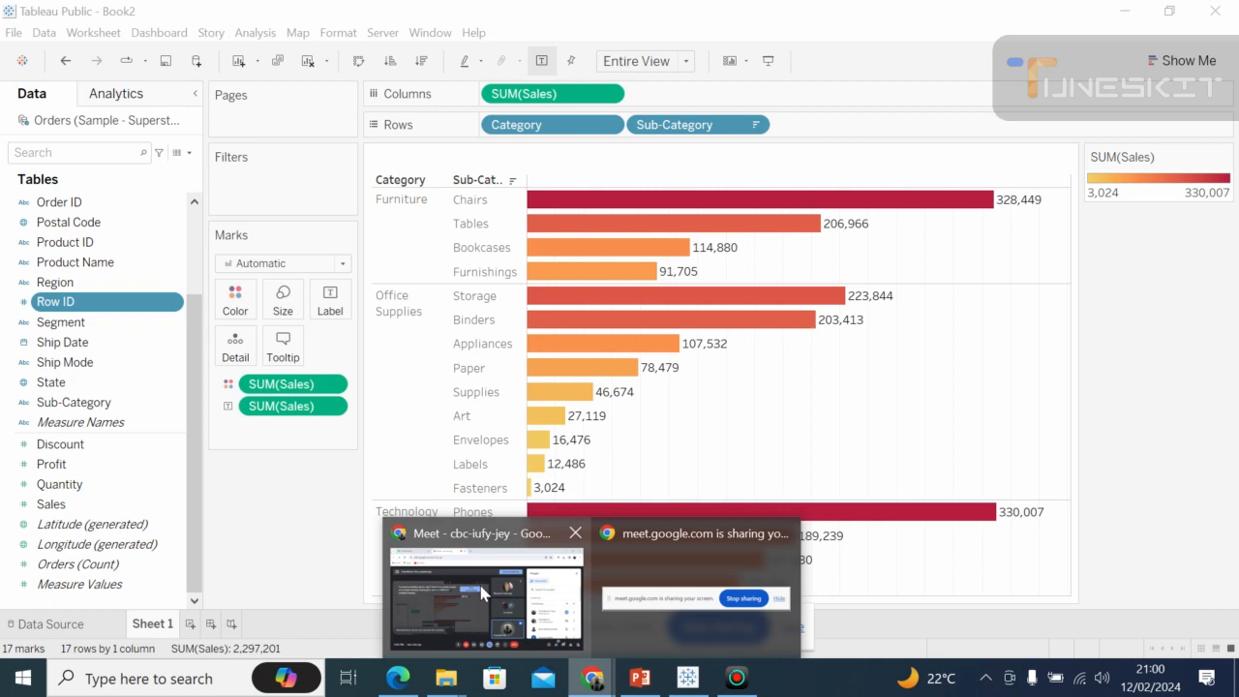
{"action": "left_click", "coordinate": [481, 592]}
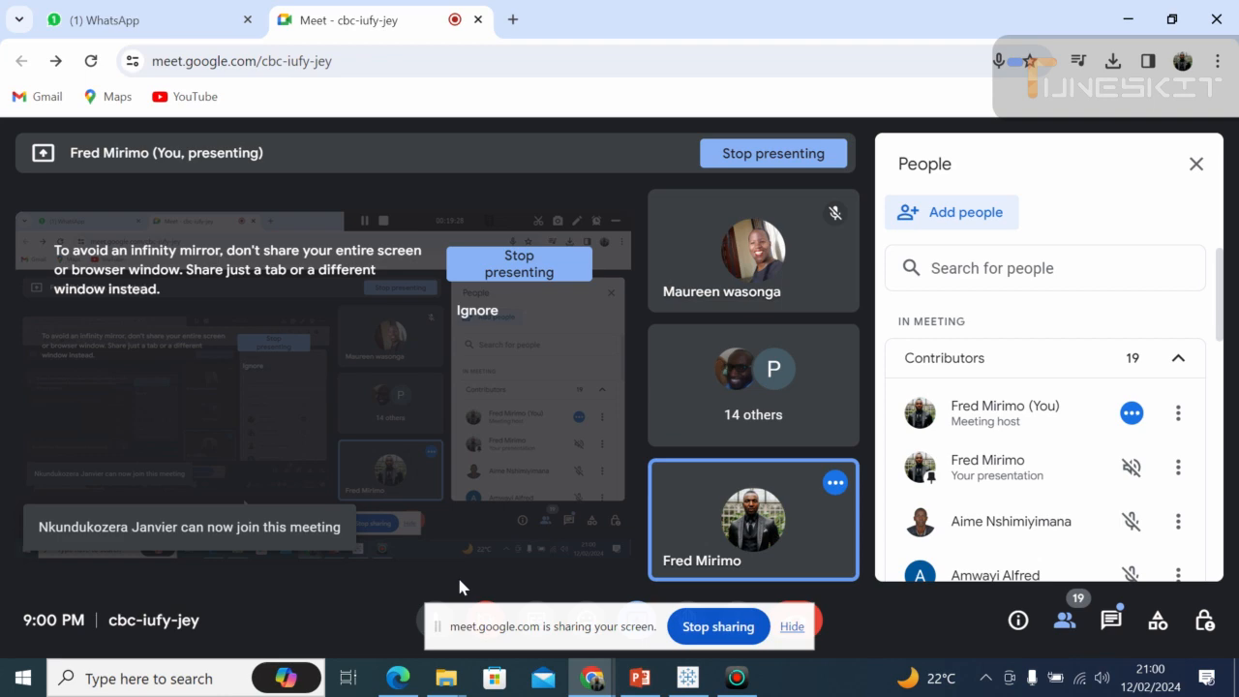
{"action": "left_click", "coordinate": [640, 677]}
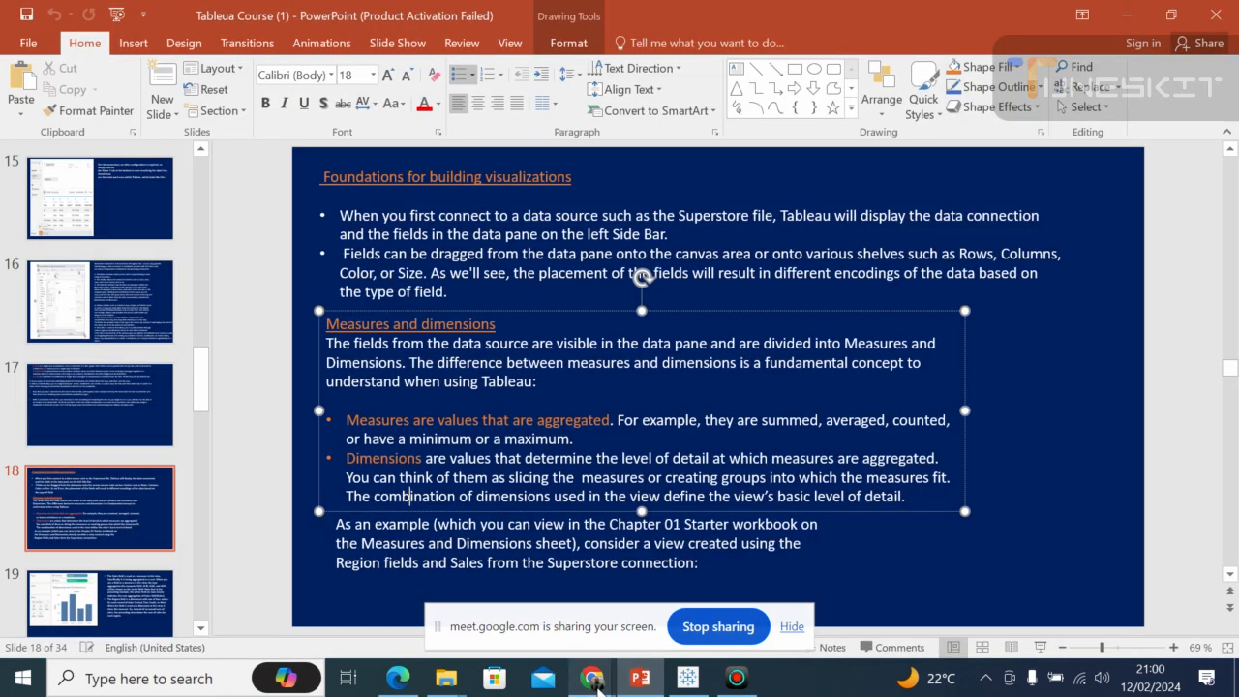
{"action": "left_click", "coordinate": [688, 678]}
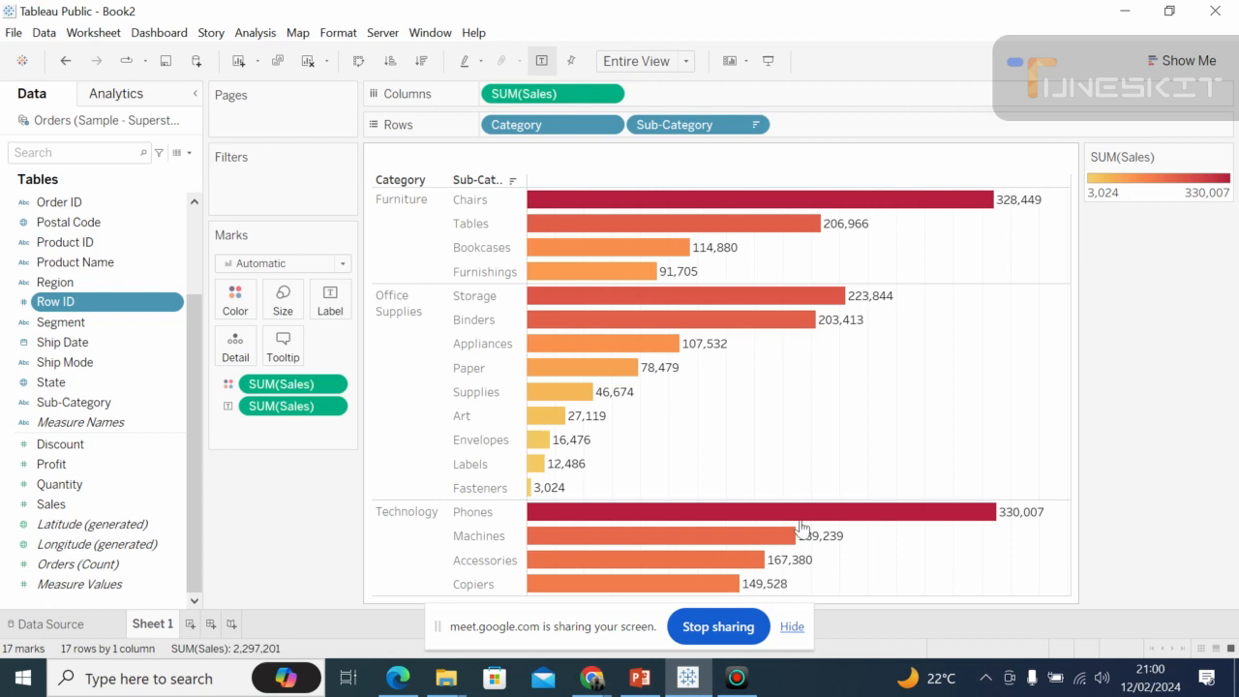
{"action": "left_click", "coordinate": [591, 678]}
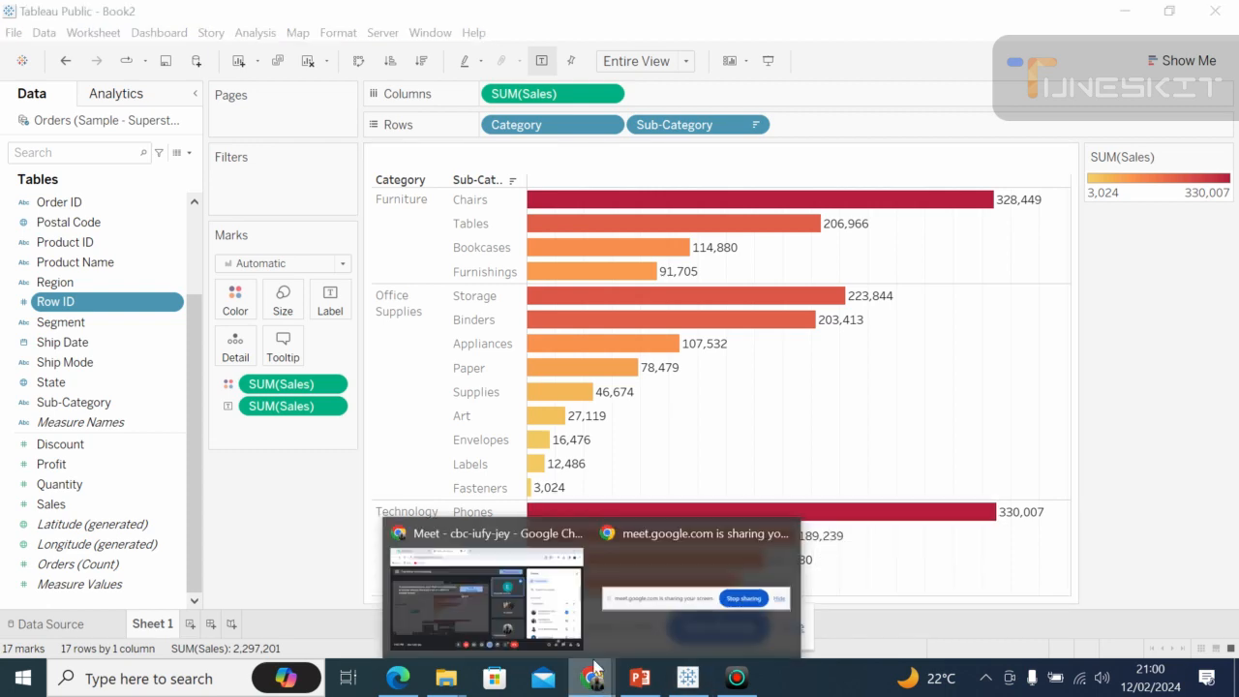
{"action": "mouse_move", "coordinate": [502, 617]}
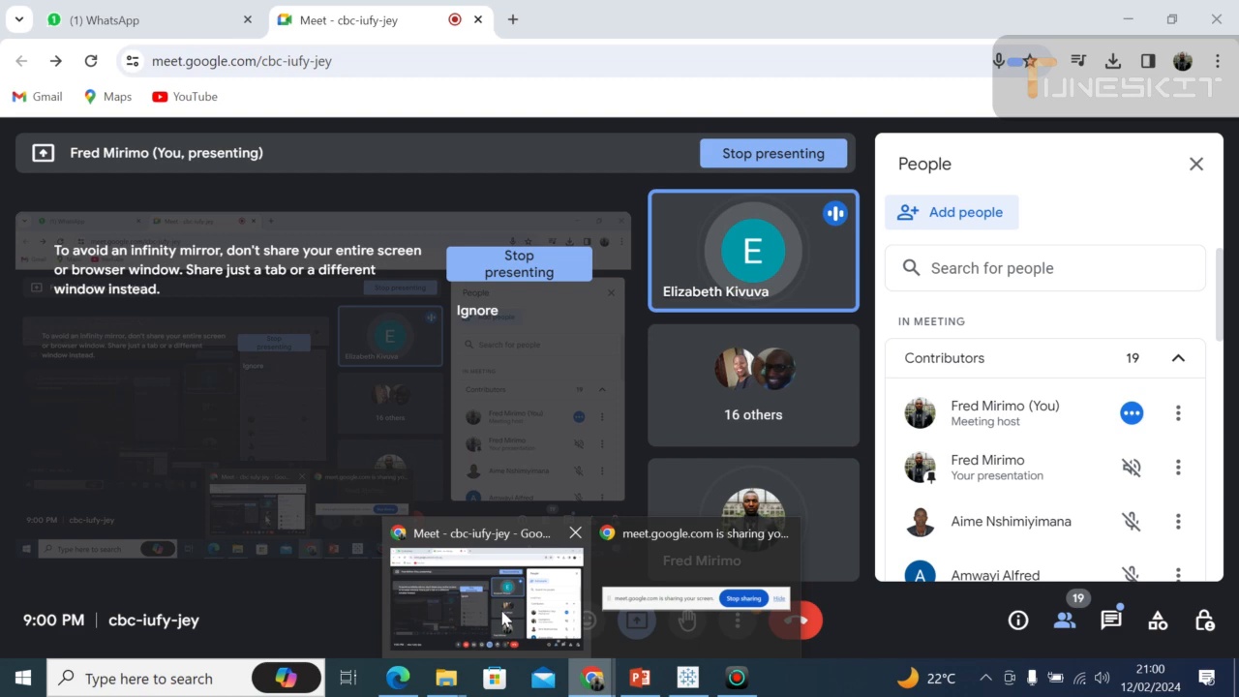
{"action": "left_click", "coordinate": [675, 681]}
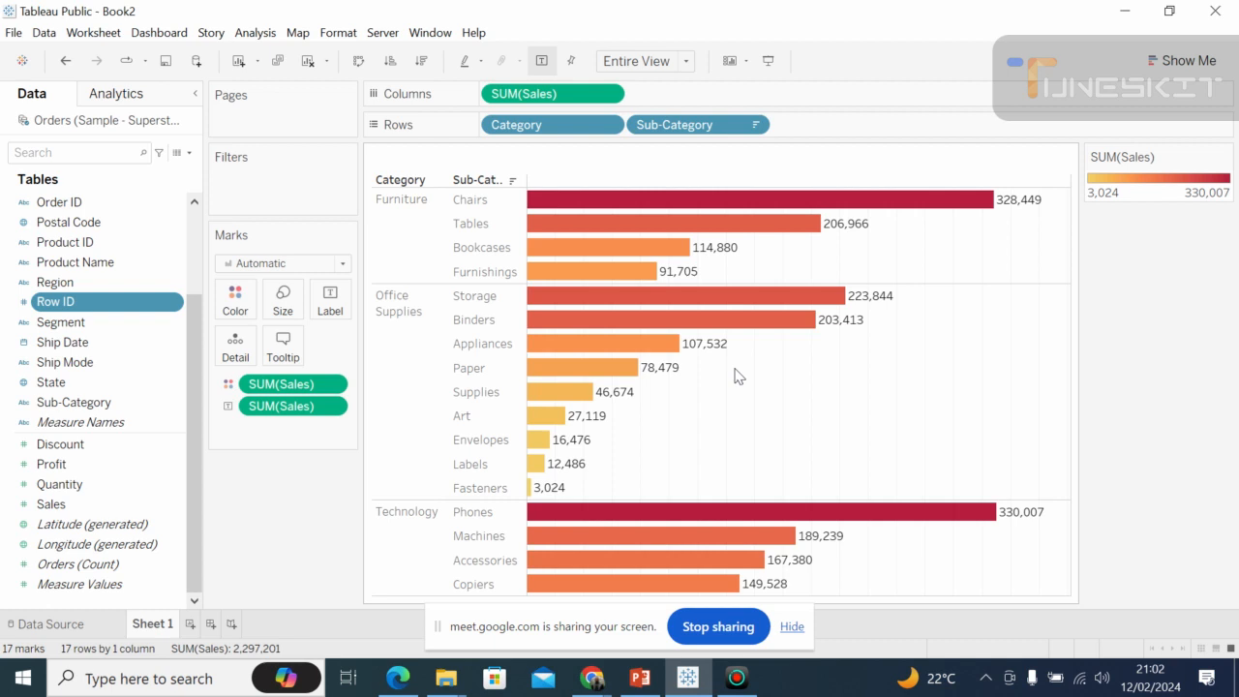
Swap the chart's rows and columns to preview vertical bars, and restore the horizontal layout.
{"action": "left_click", "coordinate": [358, 62]}
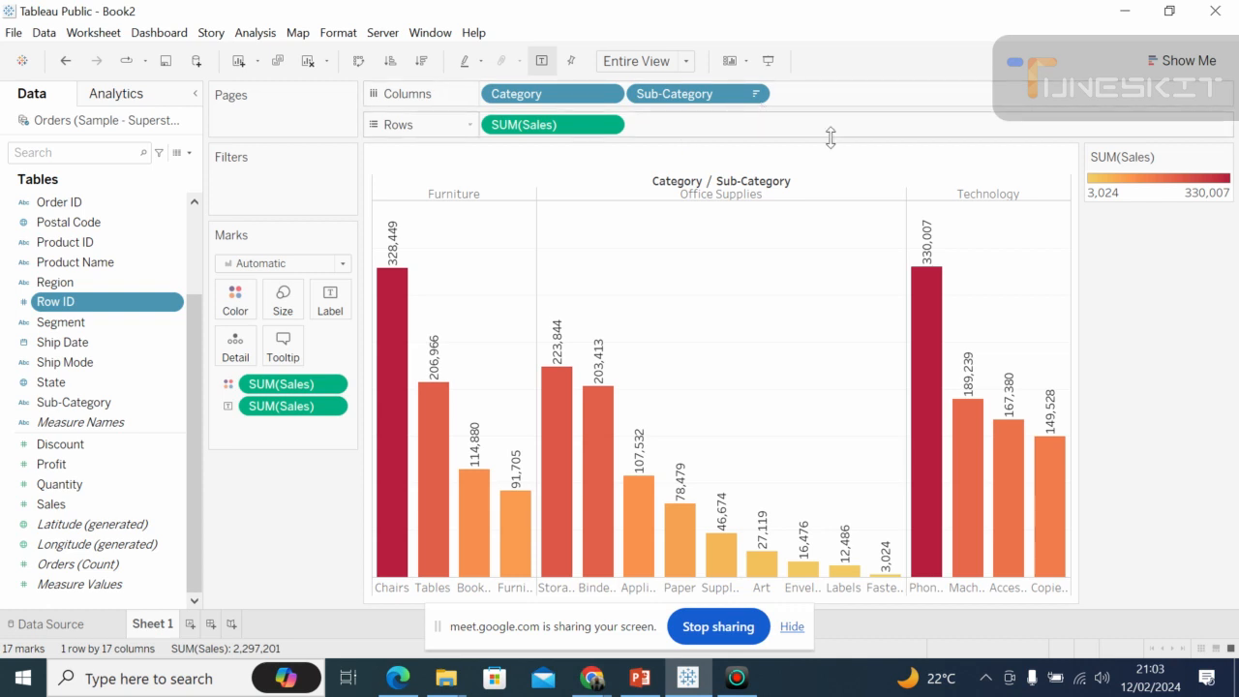
{"action": "left_click", "coordinate": [359, 62]}
{"action": "left_click", "coordinate": [359, 62]}
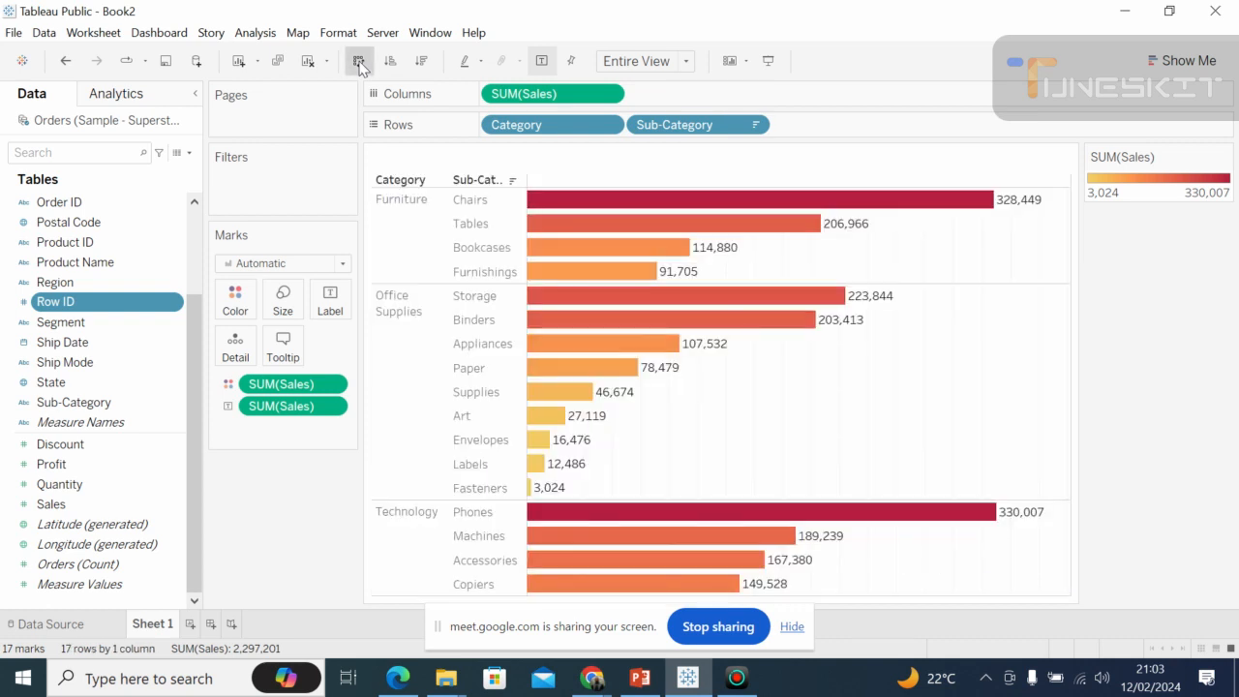
{"action": "left_click", "coordinate": [359, 62]}
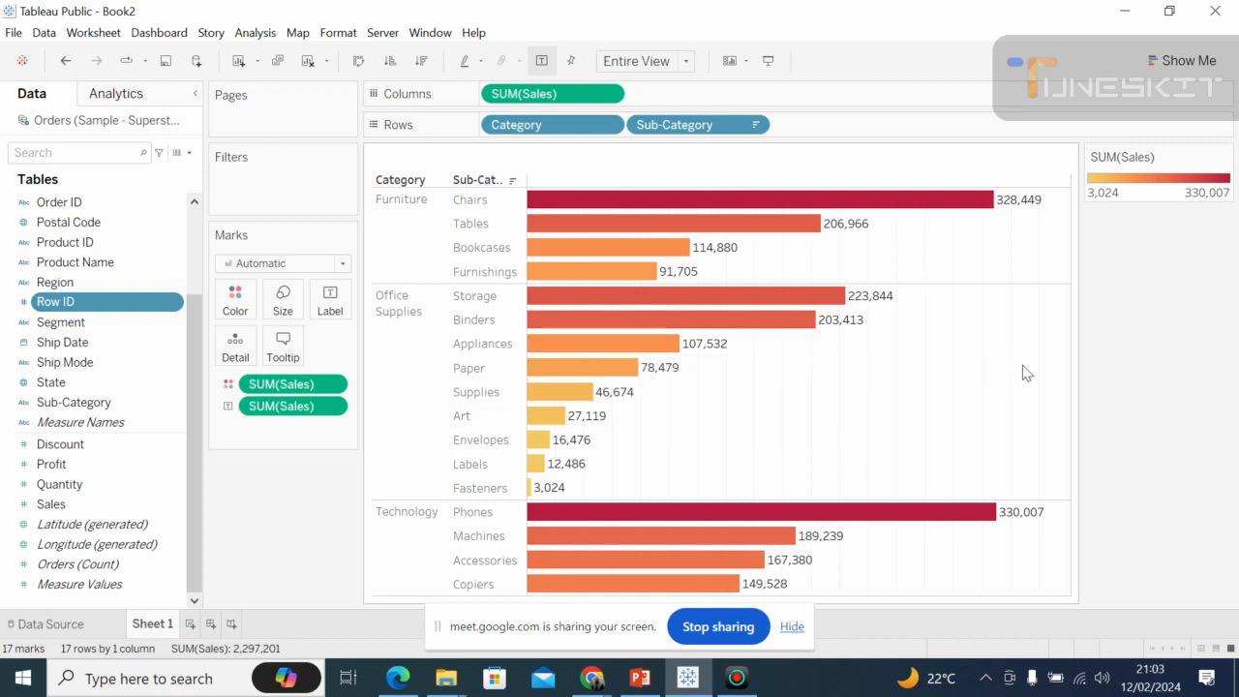
Review the field list from its beginning and highlight all Technology sub-categories in the sales chart.
{"action": "left_click", "coordinate": [195, 603]}
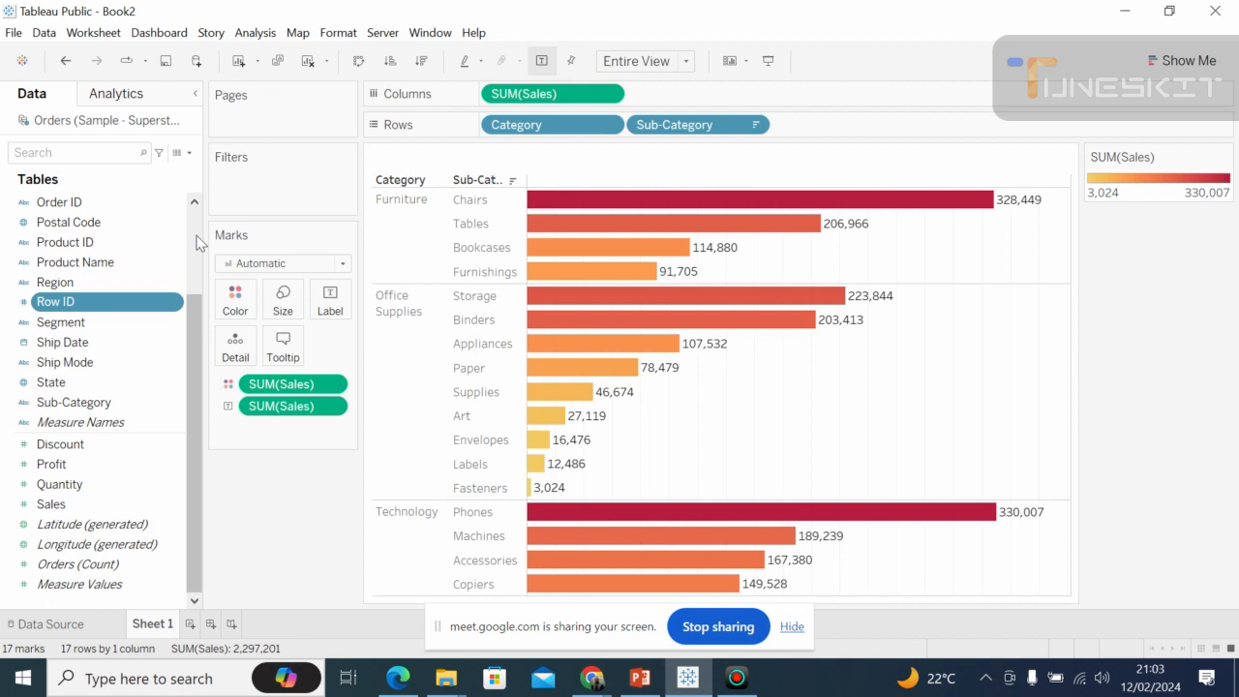
{"action": "scroll", "coordinate": [199, 241], "scroll_direction": "up", "scroll_amount": 3}
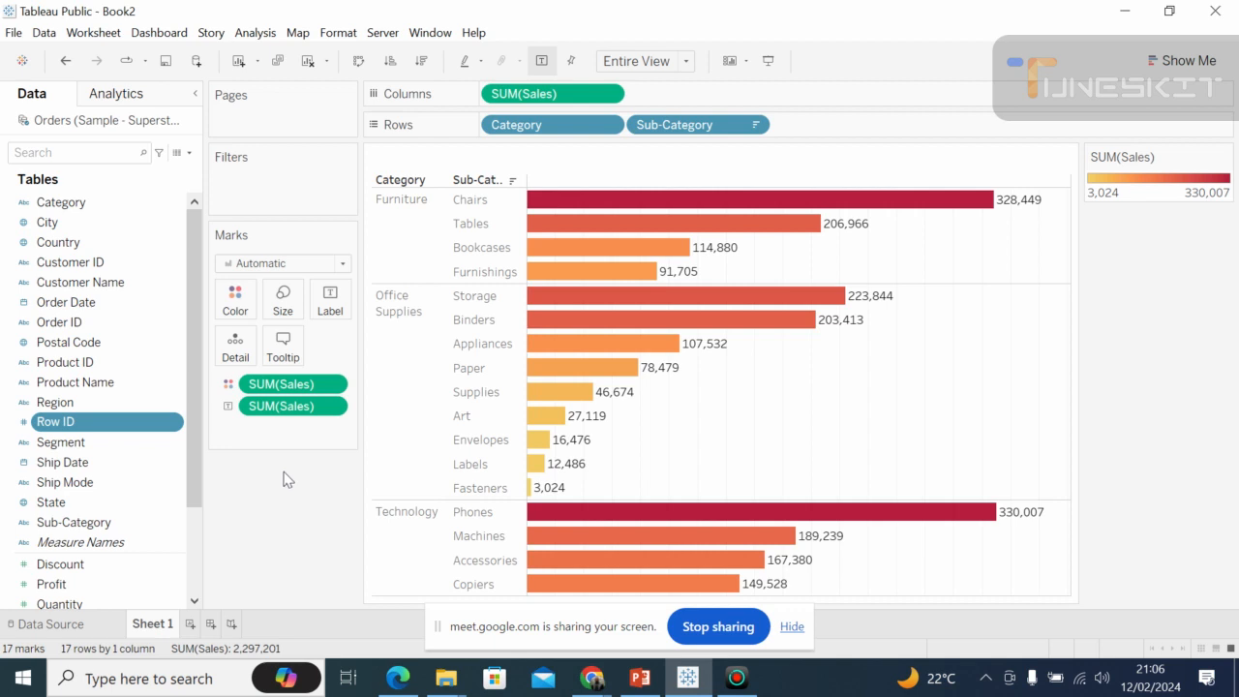
{"action": "left_click", "coordinate": [407, 544]}
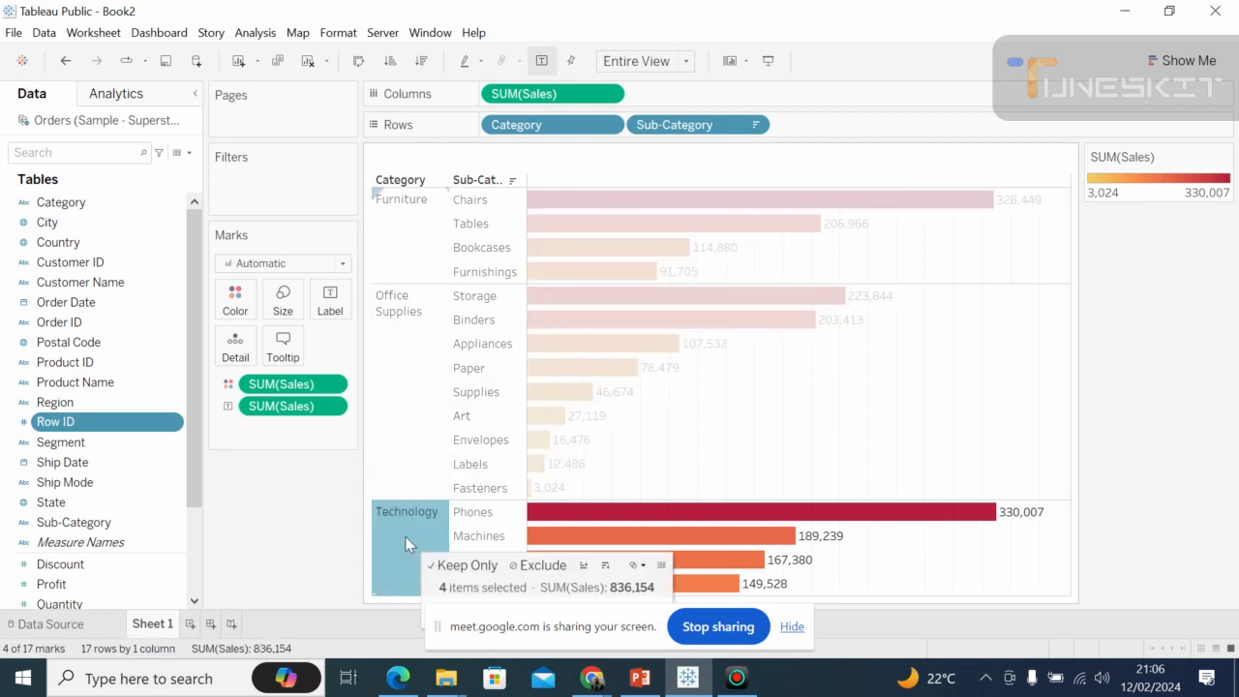
Clear the Technology highlight and view the options of the SUM(Sales) colour legend and the Sub-Category sort.
{"action": "left_click", "coordinate": [999, 321]}
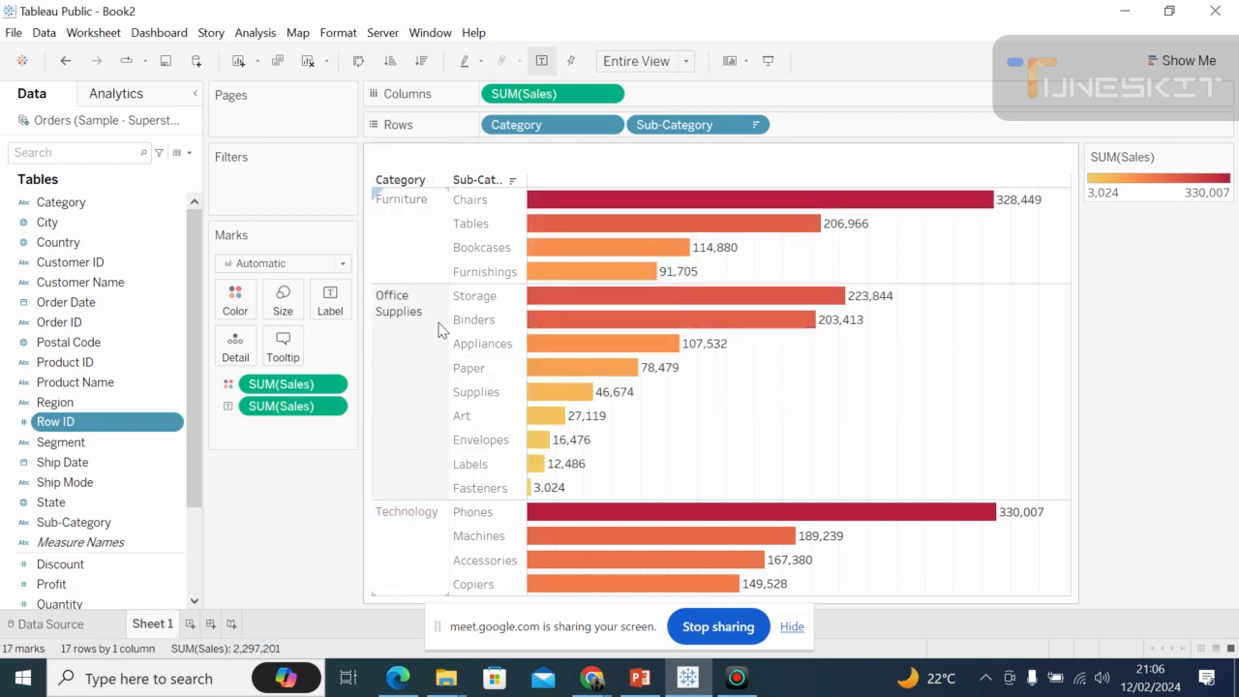
{"action": "mouse_move", "coordinate": [552, 356]}
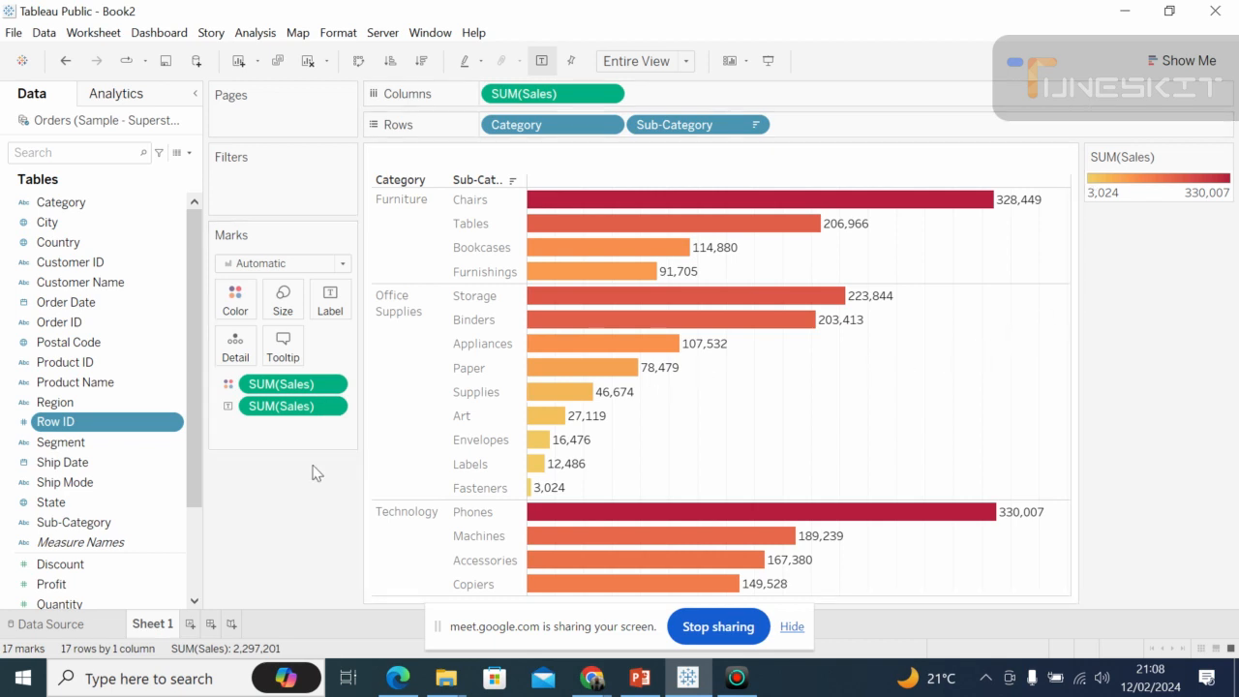
{"action": "left_click", "coordinate": [1224, 157]}
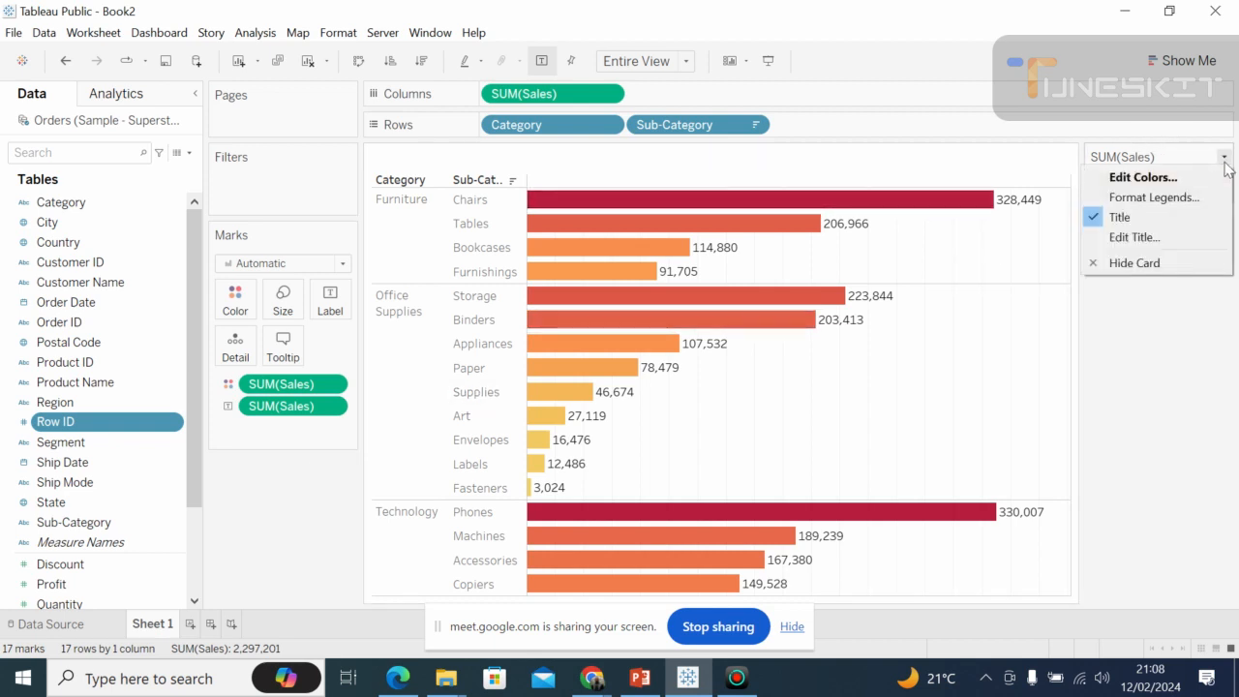
{"action": "left_click", "coordinate": [1015, 313]}
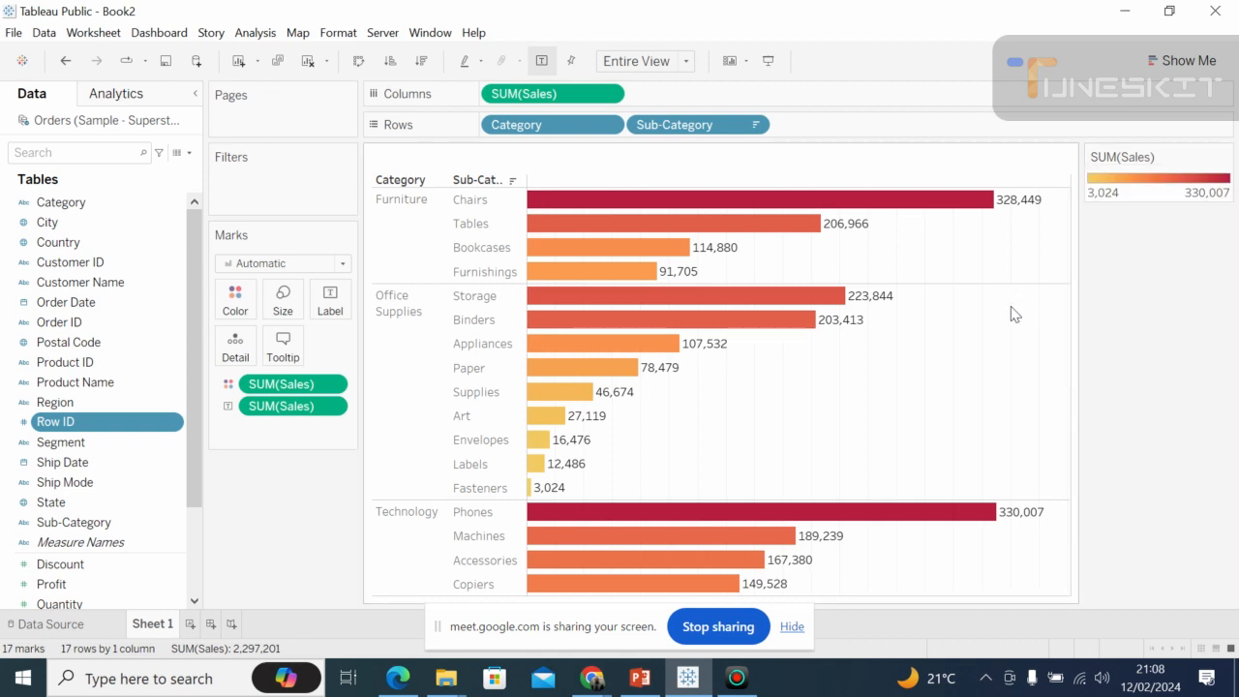
{"action": "left_click", "coordinate": [522, 181]}
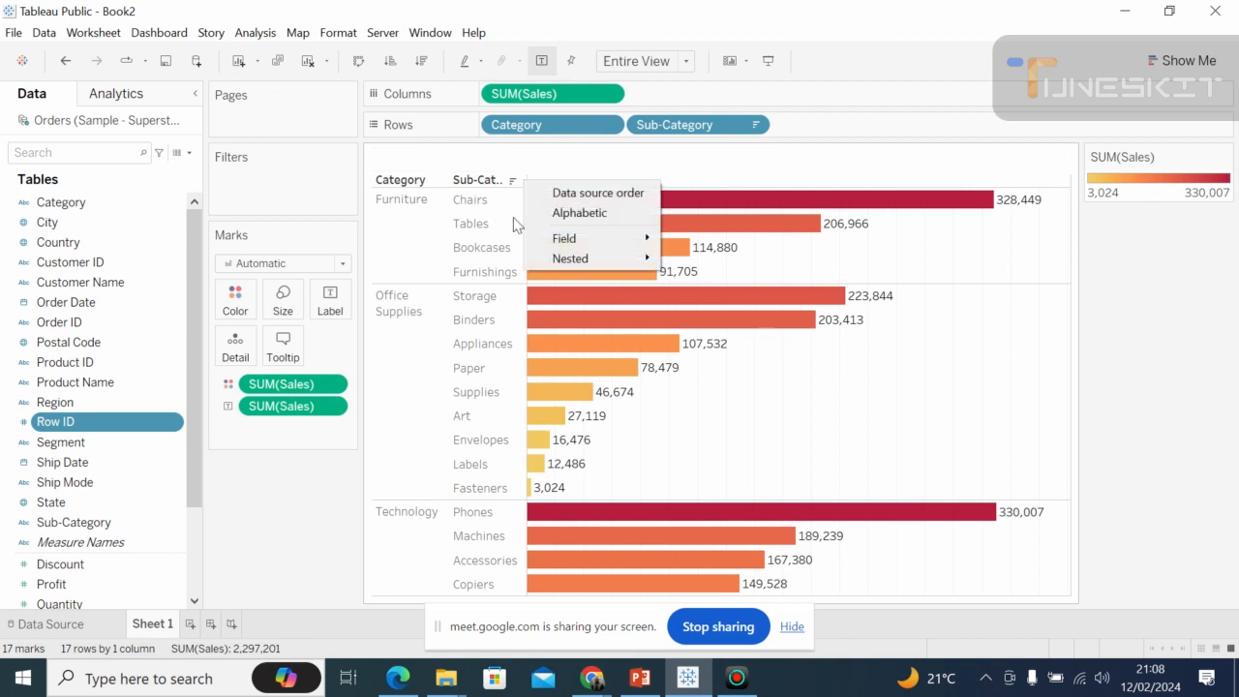
{"action": "left_click", "coordinate": [922, 172]}
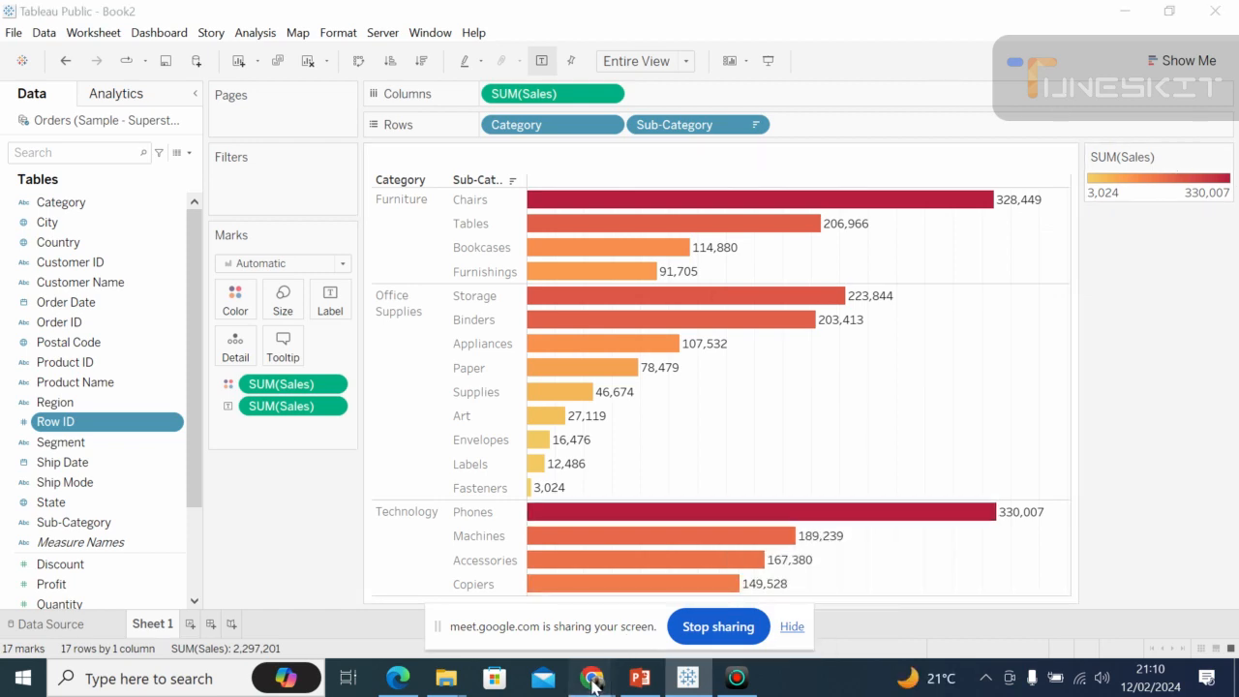
Switch to the Google Meet call to check the raised hand, and return to the Tableau Public worksheet.
{"action": "mouse_move", "coordinate": [591, 677]}
{"action": "left_click", "coordinate": [579, 634]}
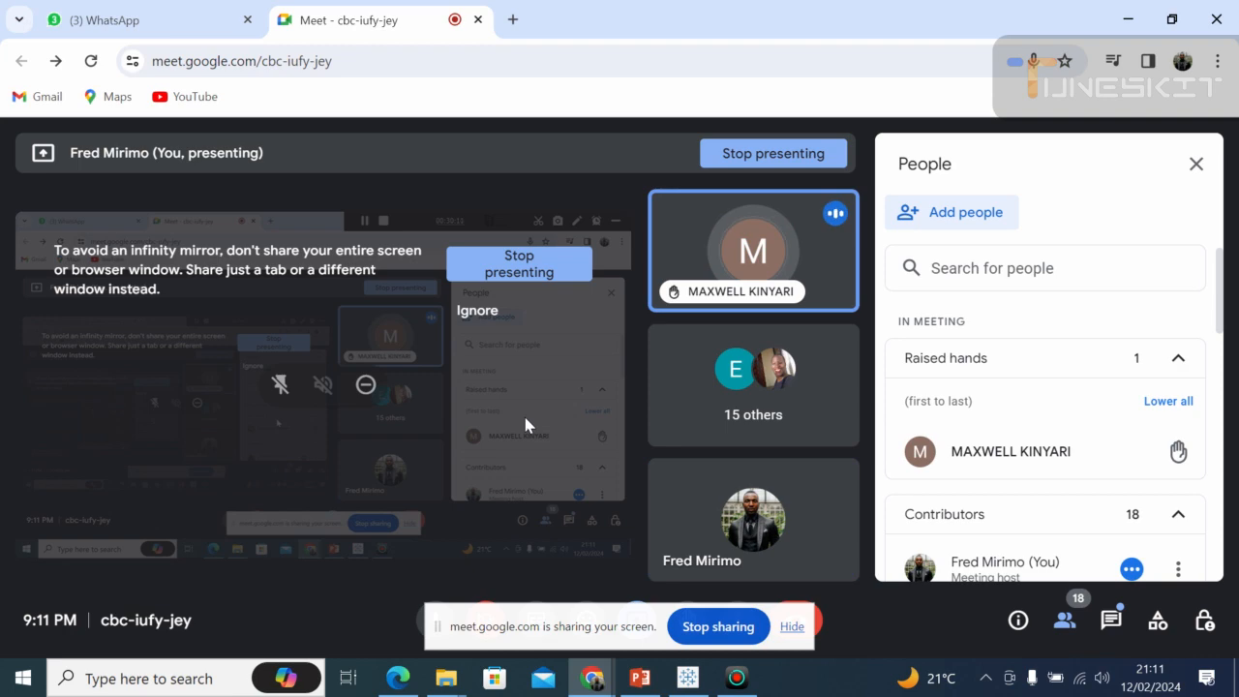
{"action": "key", "text": "alt+Tab"}
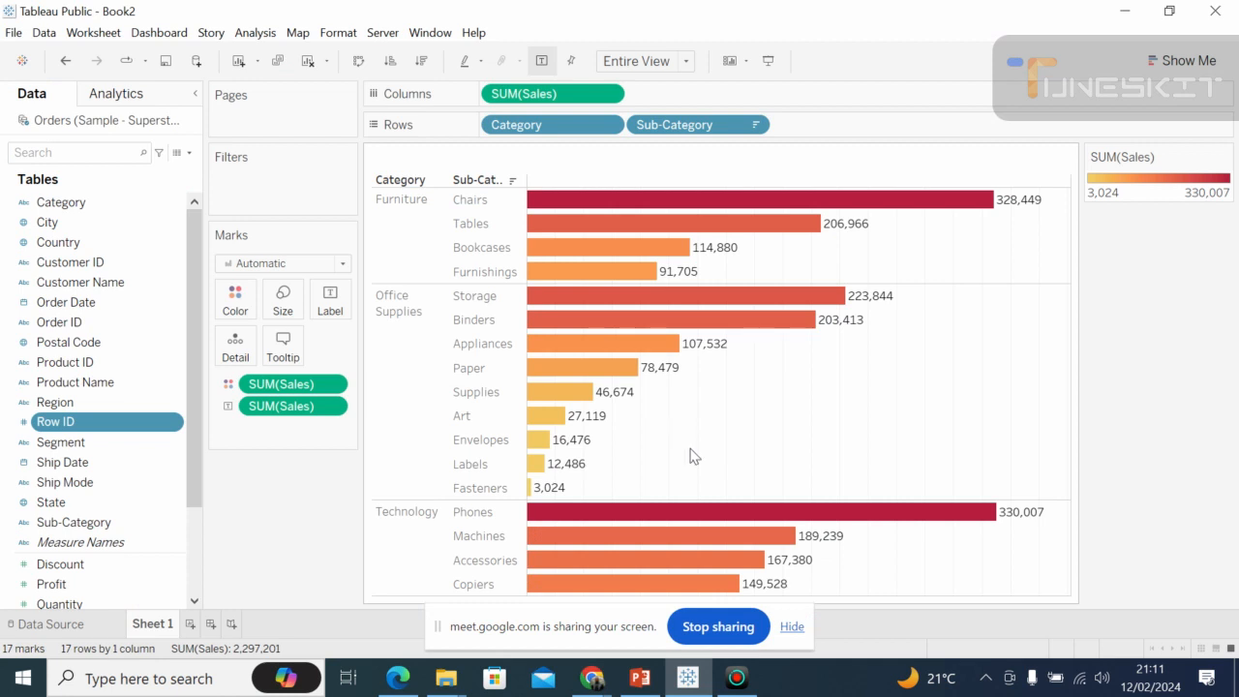
Switch to Google Meet, enter the reply "Yes" in the in-call messages, and return to Tableau Public.
{"action": "left_click", "coordinate": [593, 679]}
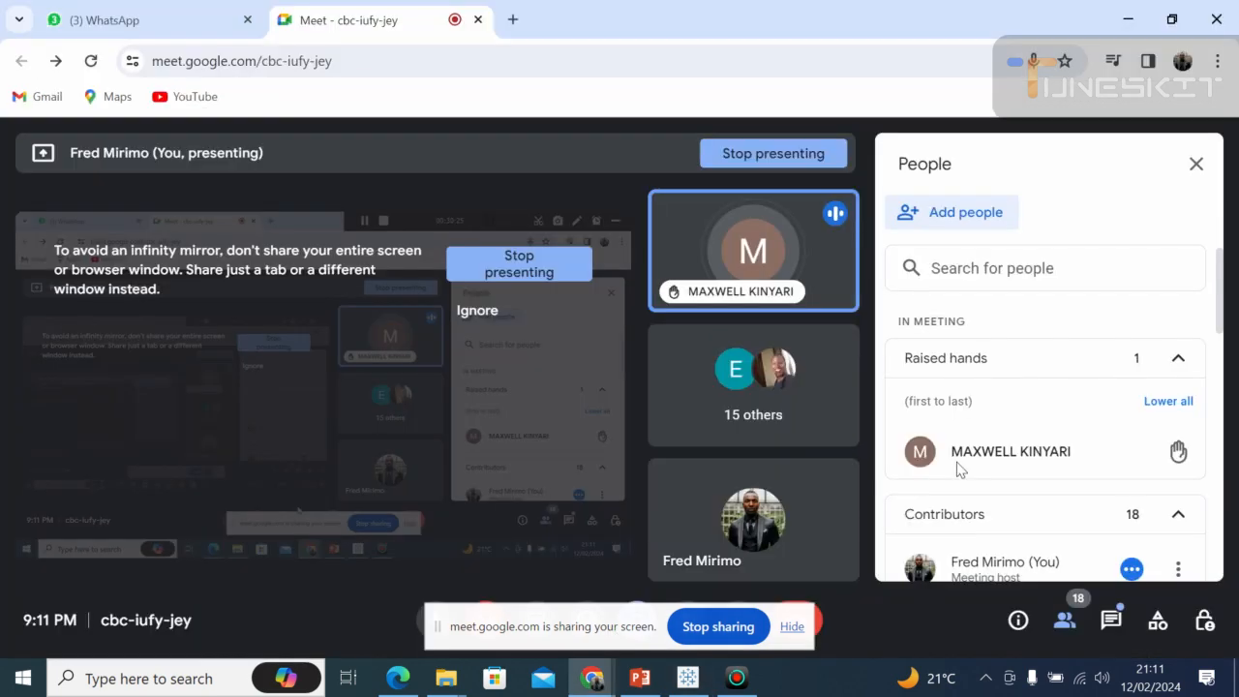
{"action": "left_click", "coordinate": [1110, 622]}
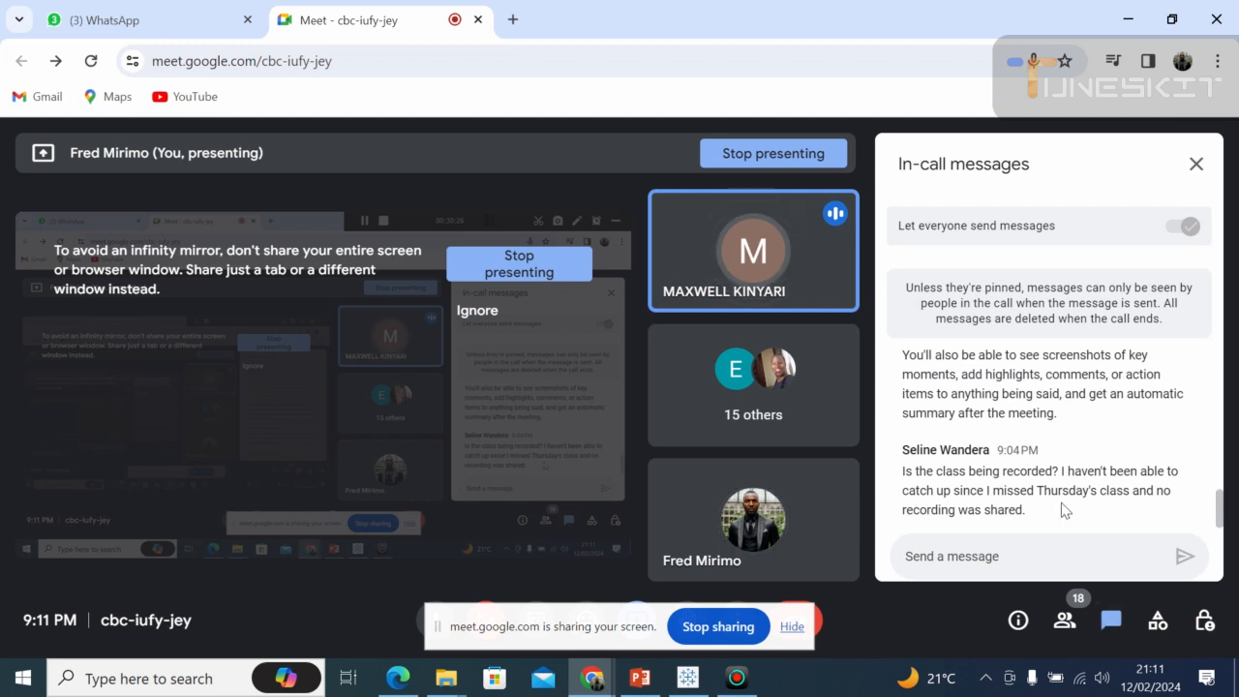
{"action": "left_click", "coordinate": [906, 555]}
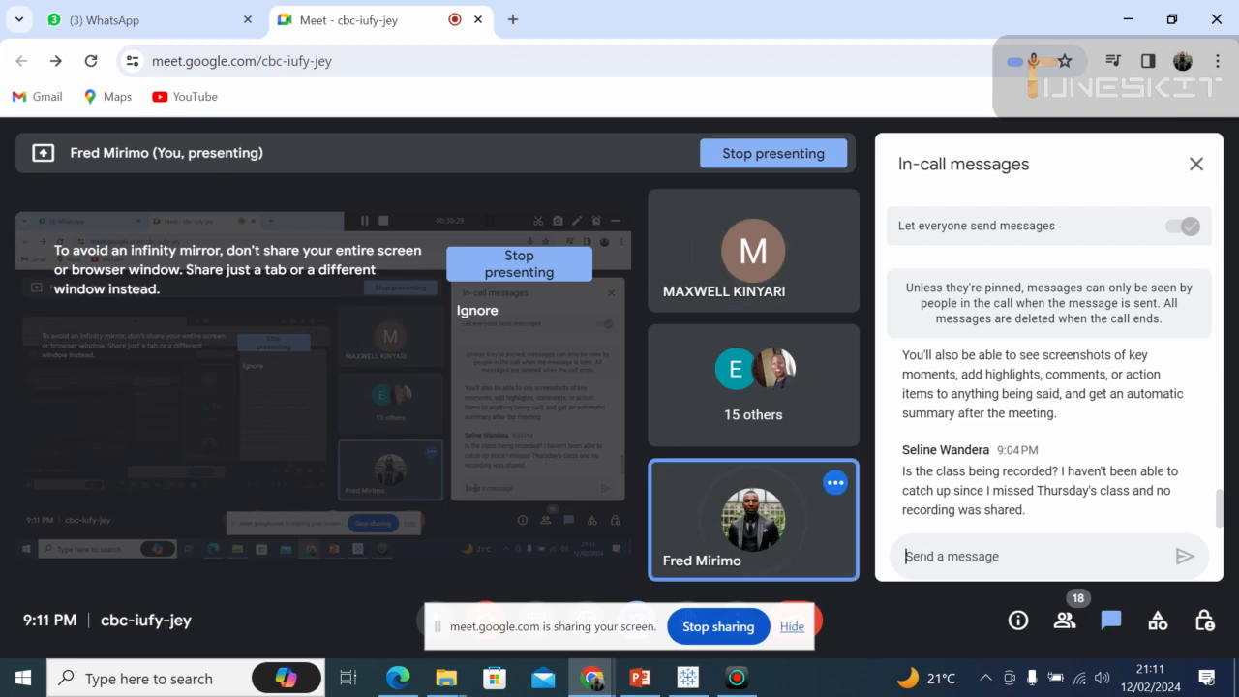
{"action": "type", "text": "Yes"}
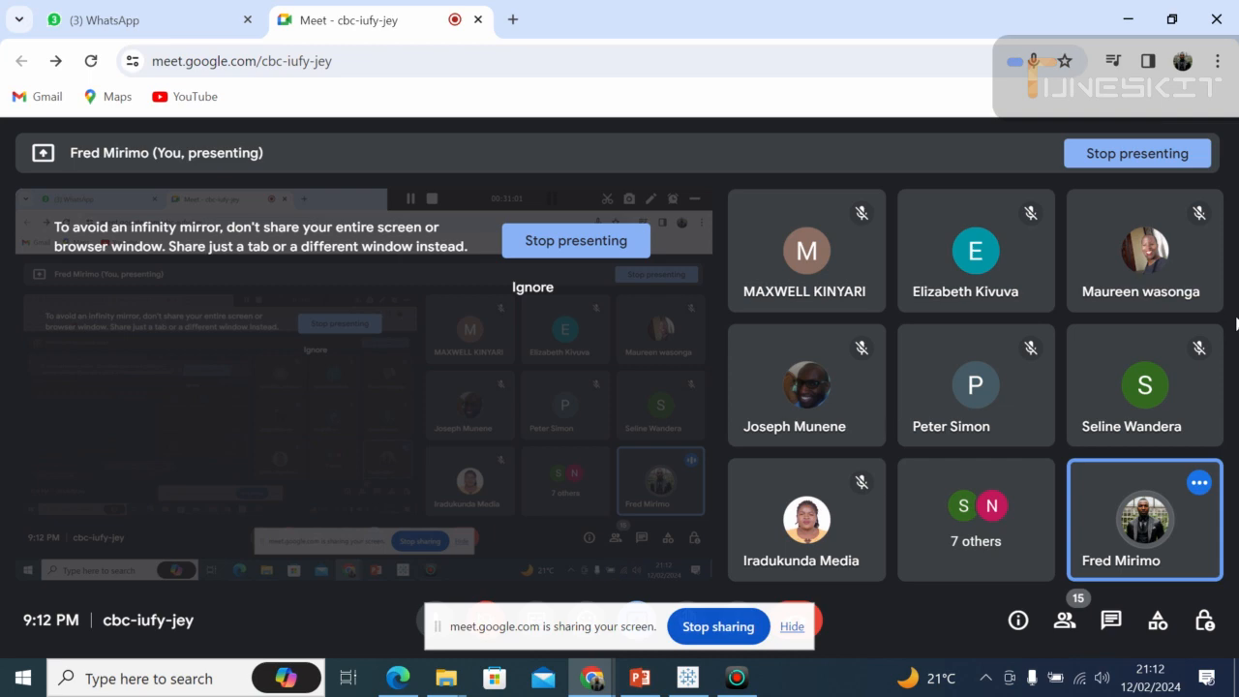
{"action": "left_click", "coordinate": [684, 682]}
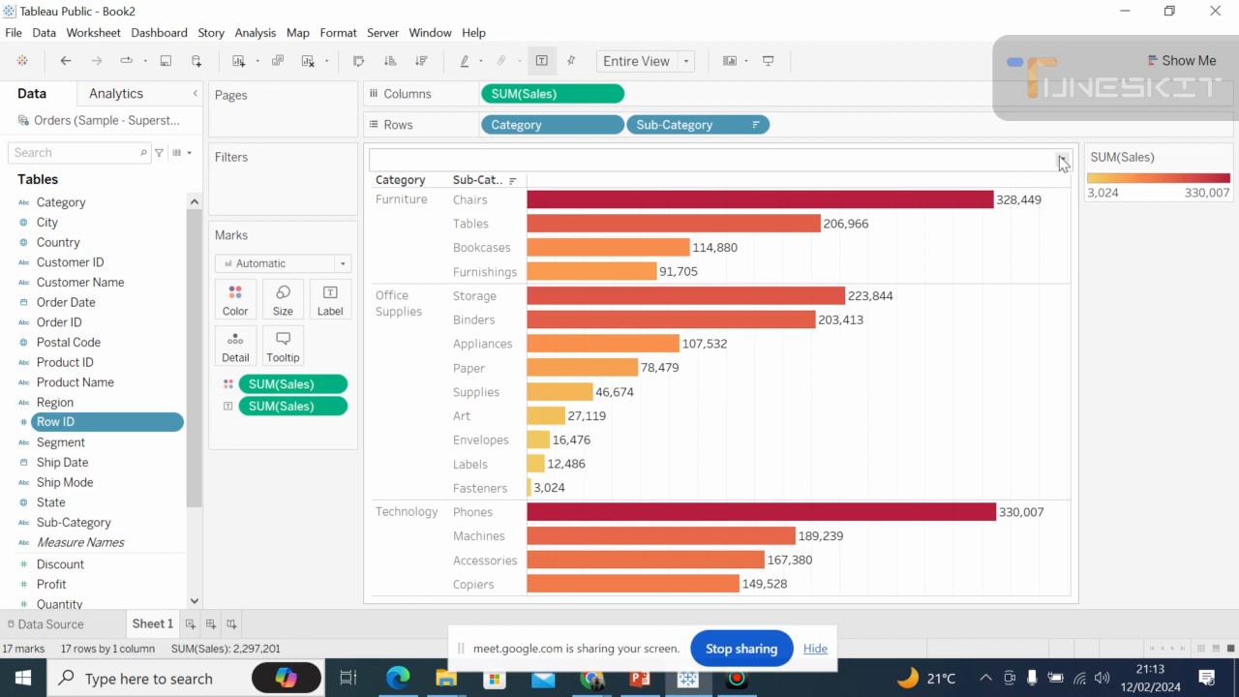
View the editing, resetting, hiding and formatting options available for the worksheet title.
{"action": "left_click", "coordinate": [1061, 159]}
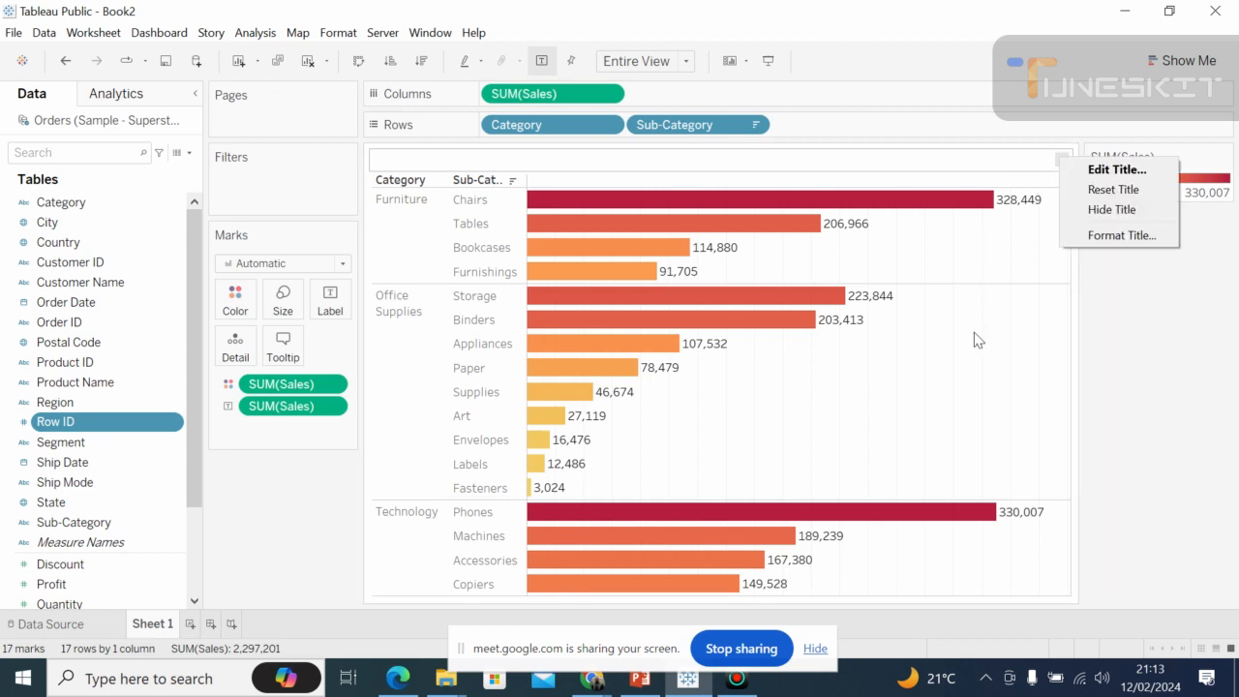
{"action": "left_click", "coordinate": [978, 373]}
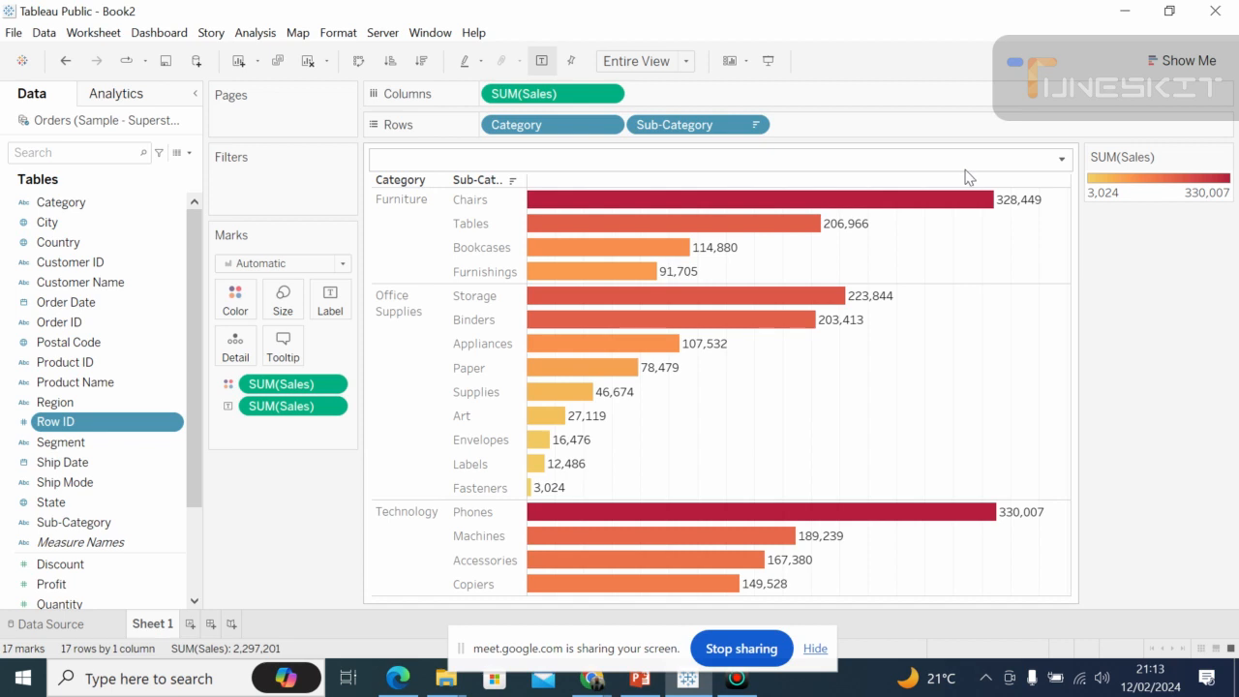
{"action": "left_click", "coordinate": [1062, 161]}
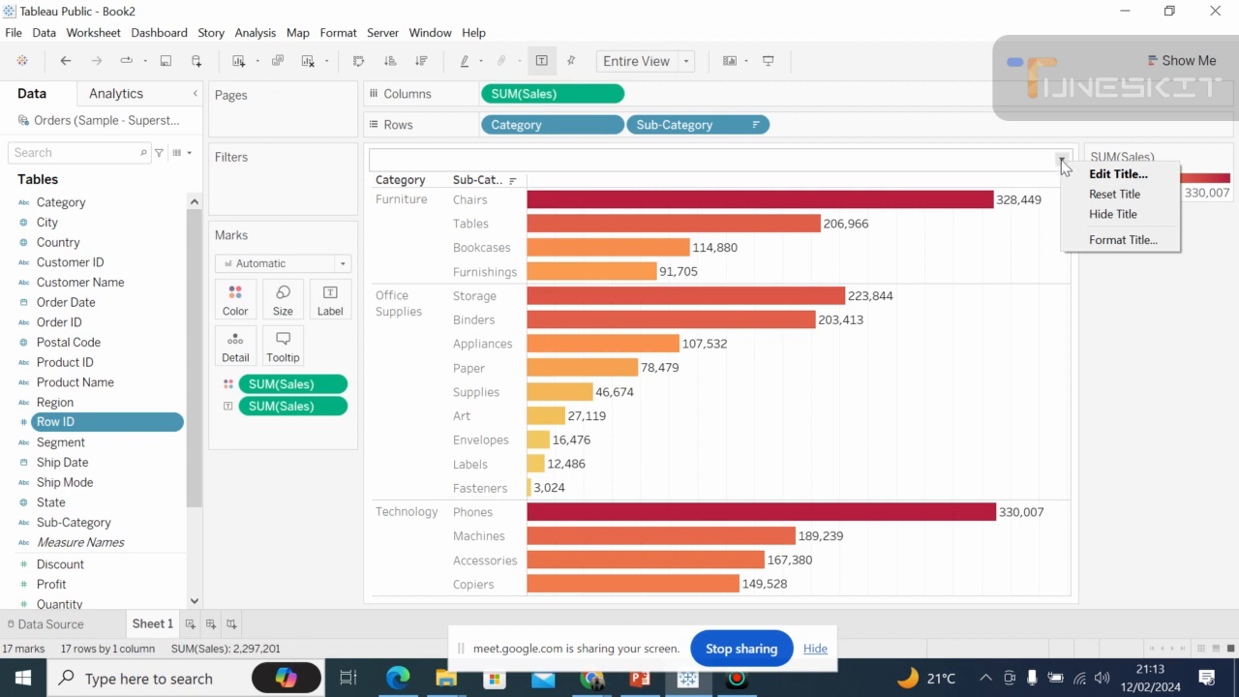
{"action": "left_click", "coordinate": [1062, 161]}
Enter "Sales Performance by Product Category" as the worksheet title and make the text bold.
{"action": "left_click", "coordinate": [1061, 161]}
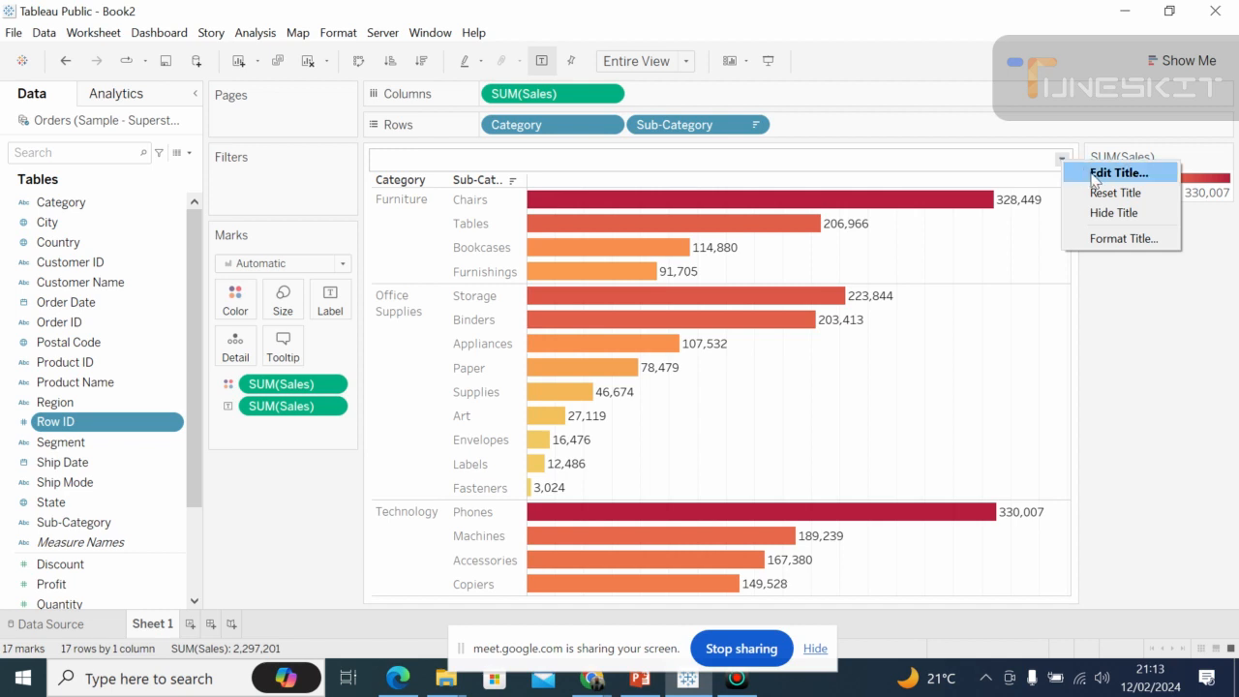
{"action": "left_click", "coordinate": [1095, 178]}
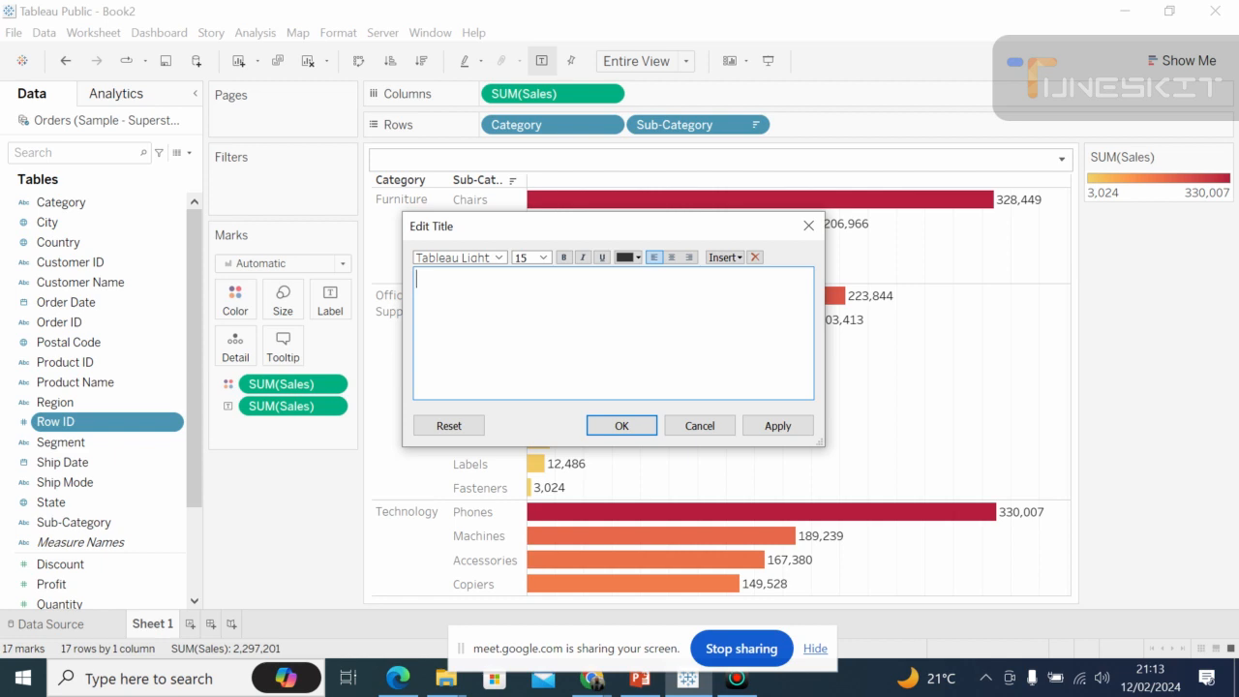
{"action": "type", "text": "Sales Performance"}
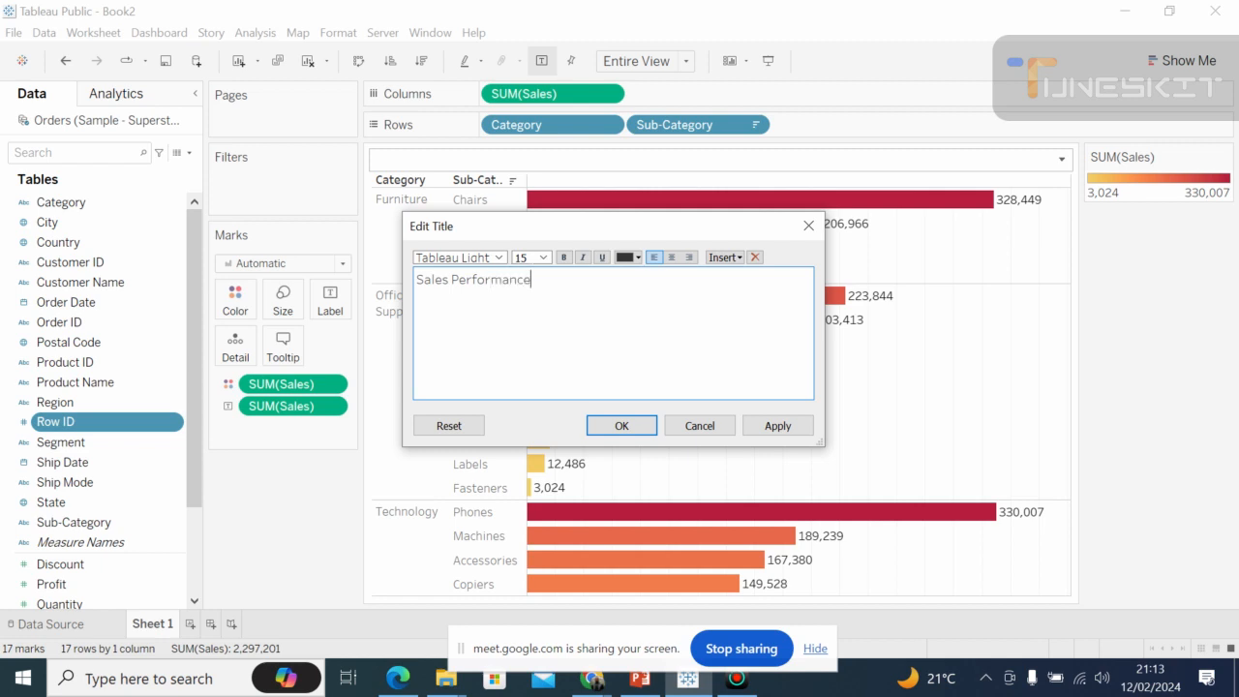
{"action": "type", "text": " by Product Category"}
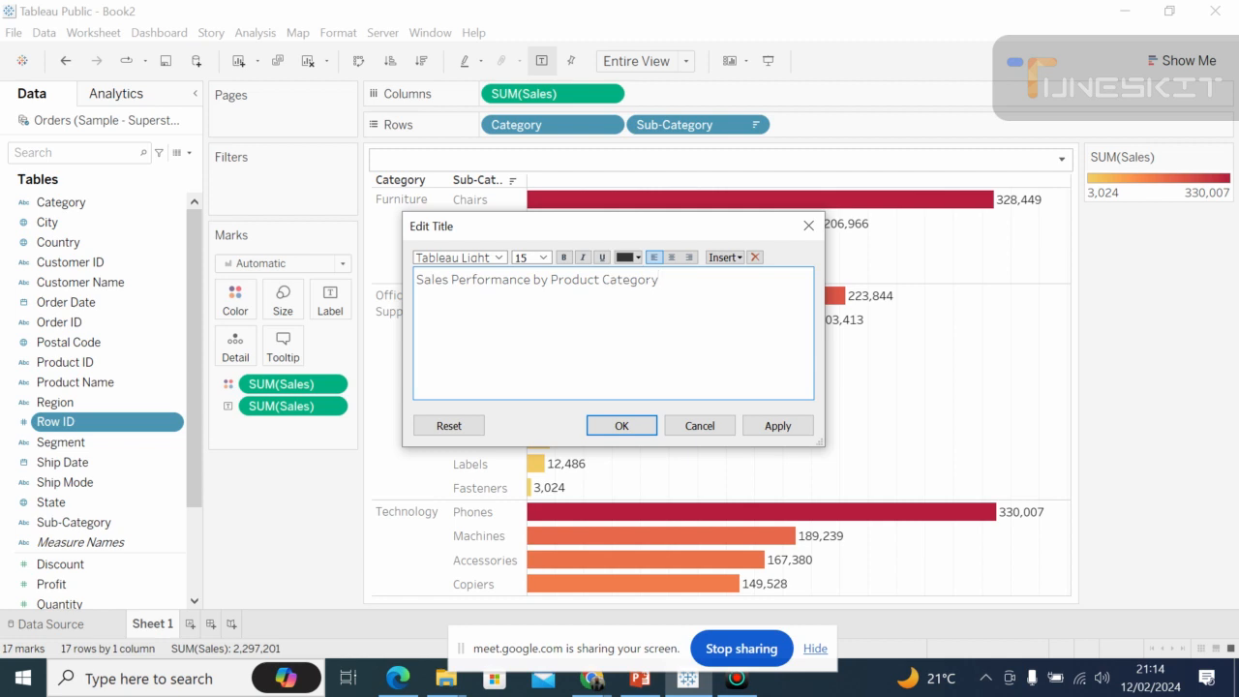
{"action": "left_click_drag", "start_coordinate": [660, 279], "coordinate": [415, 279]}
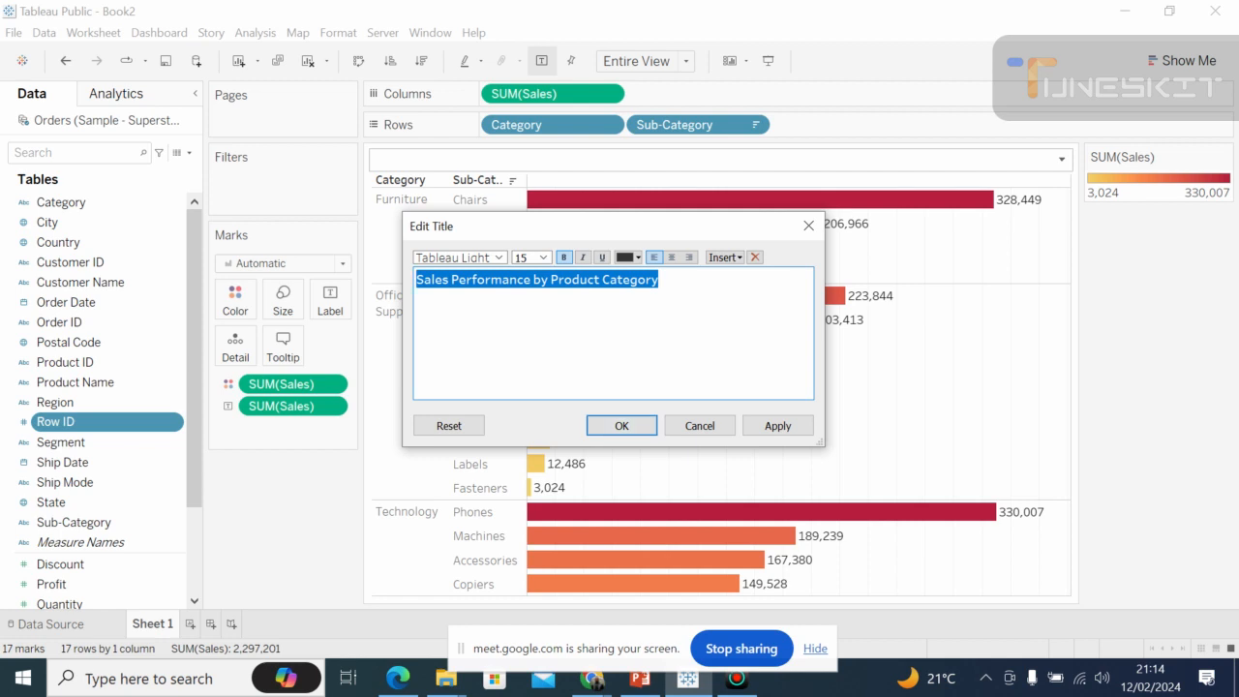
{"action": "left_click", "coordinate": [650, 319]}
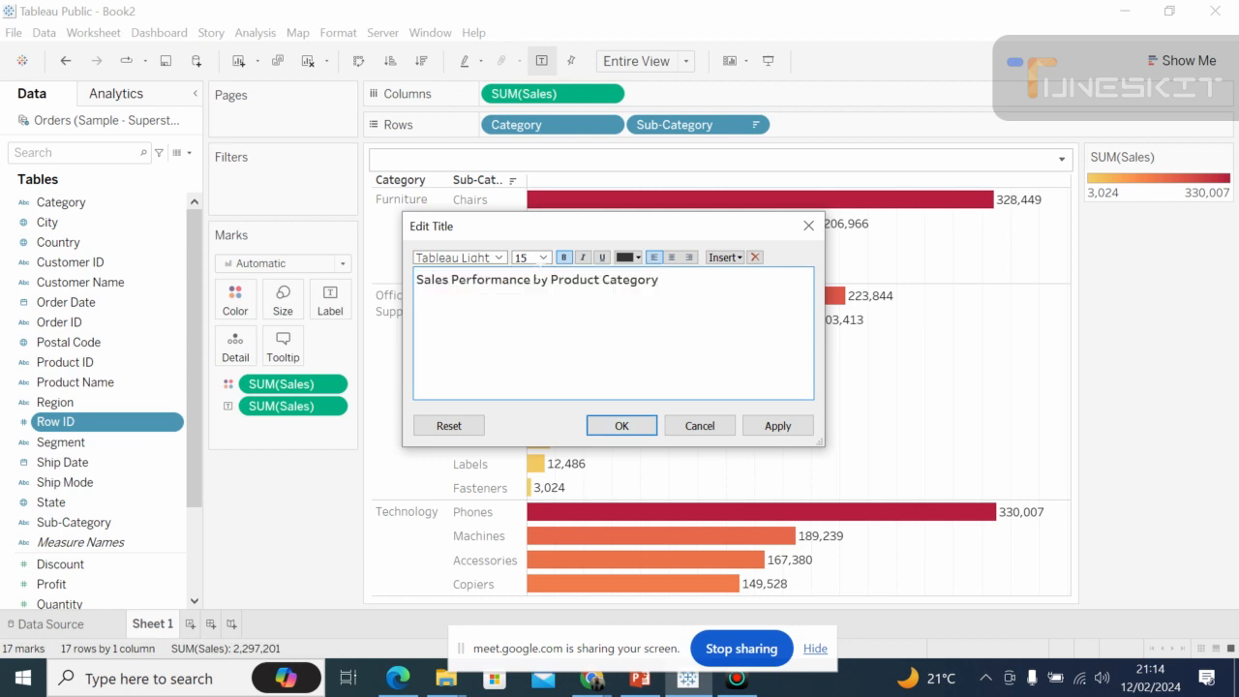
Look through the fonts available for the worksheet title.
{"action": "left_click", "coordinate": [499, 258]}
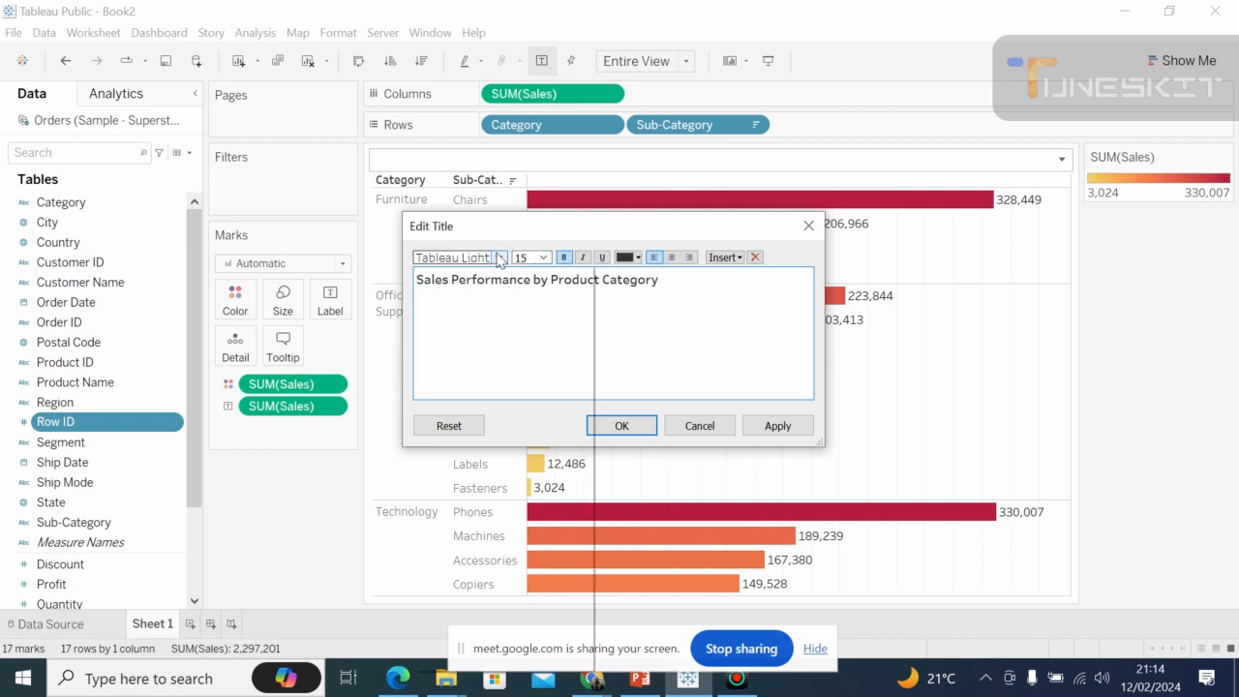
{"action": "left_click", "coordinate": [500, 260]}
{"action": "left_click", "coordinate": [500, 260]}
{"action": "left_click", "coordinate": [500, 260]}
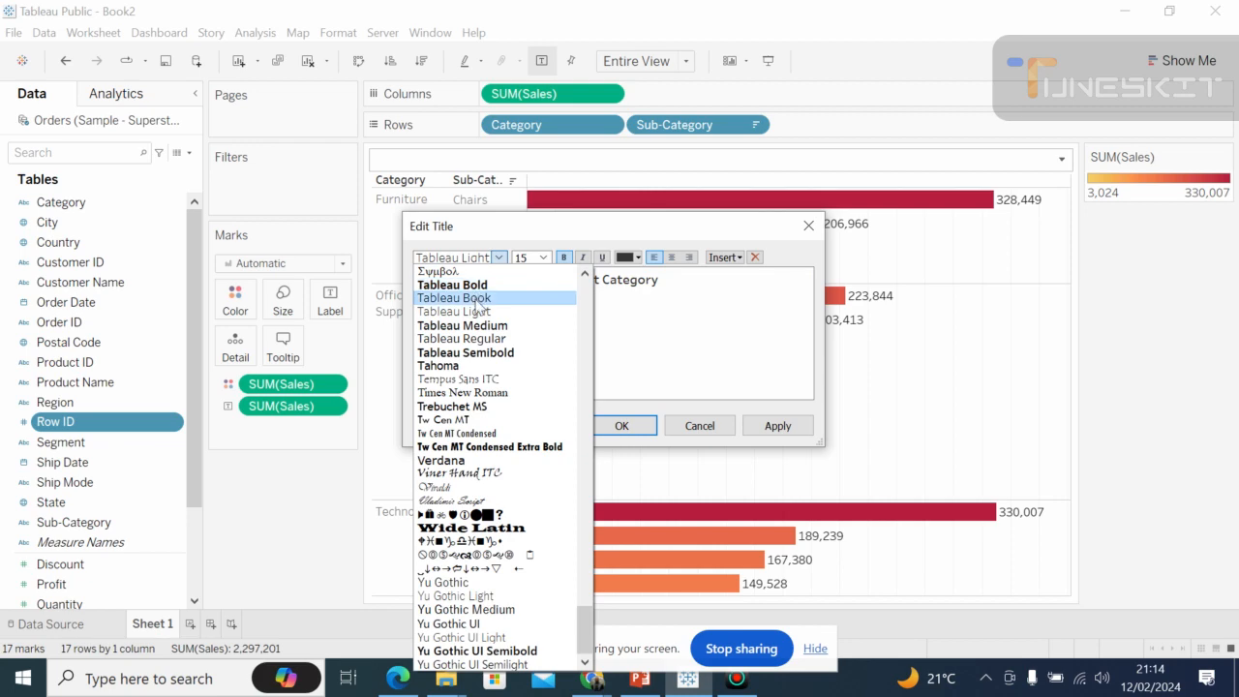
Switch to the Google Meet call to attend to the participant's raised hand, and return to the title being edited in Tableau Public.
{"action": "left_click", "coordinate": [592, 678]}
{"action": "left_click", "coordinate": [566, 606]}
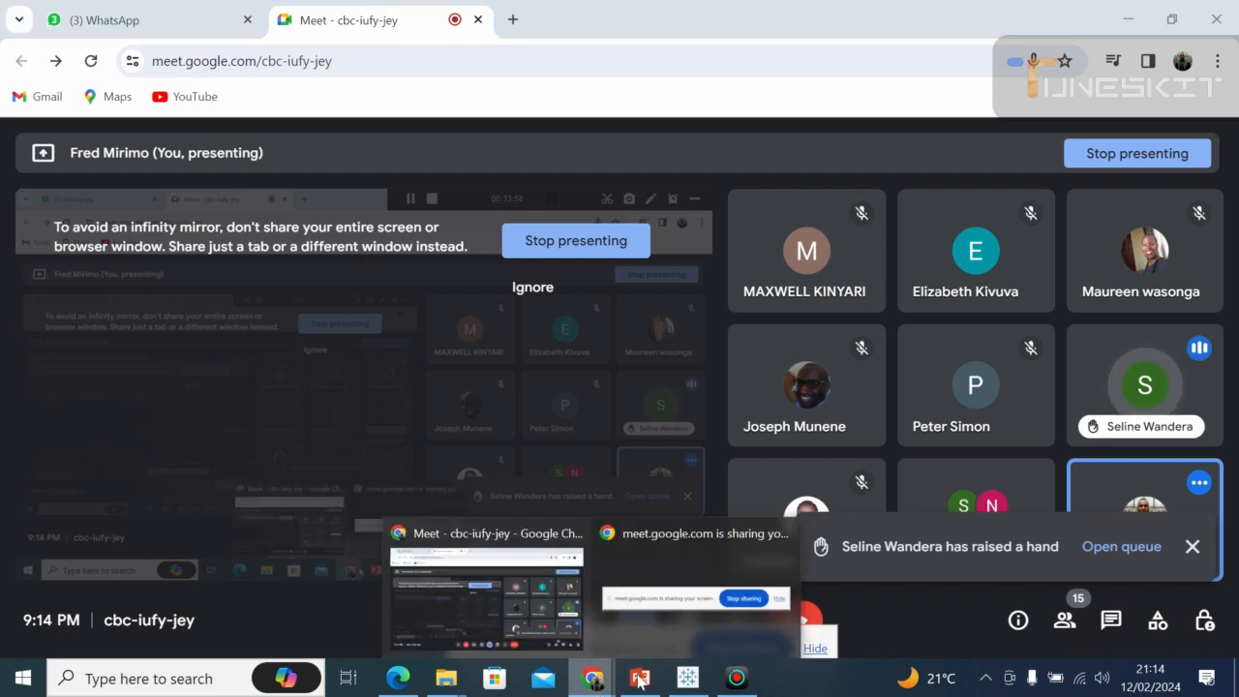
{"action": "left_click", "coordinate": [688, 680]}
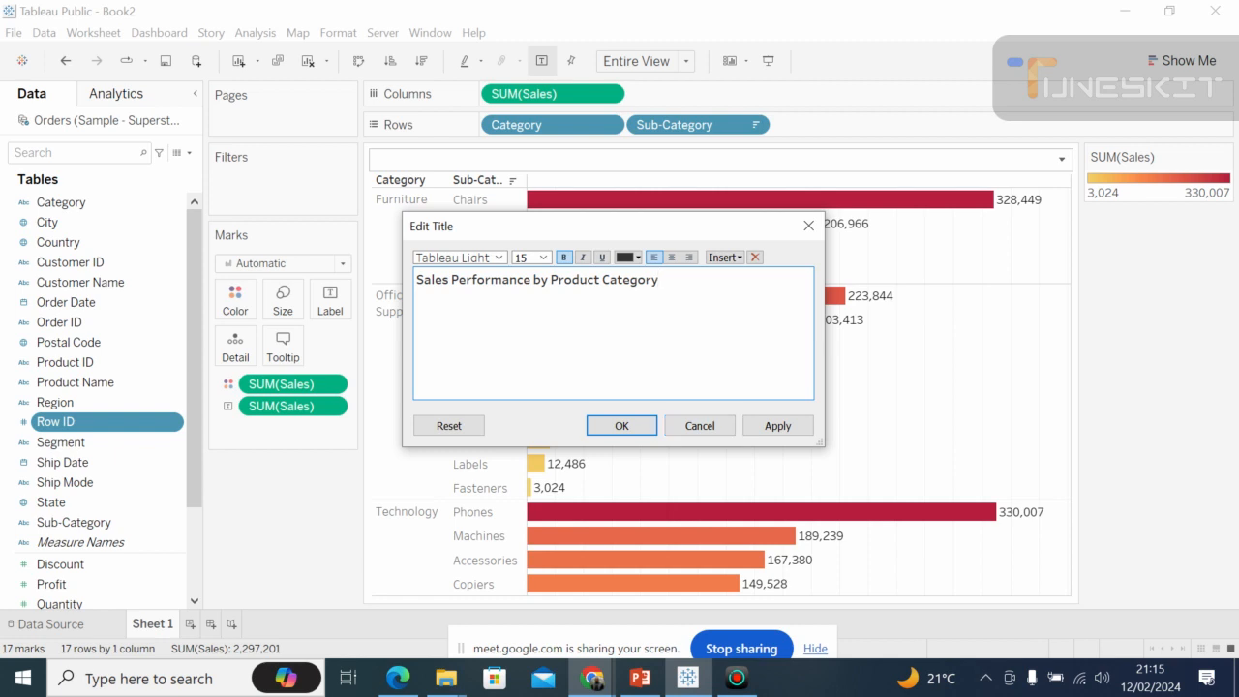
Format the whole title in Tableau Semibold with a dark gold text colour and apply it to the worksheet.
{"action": "left_click_drag", "start_coordinate": [659, 279], "coordinate": [414, 280]}
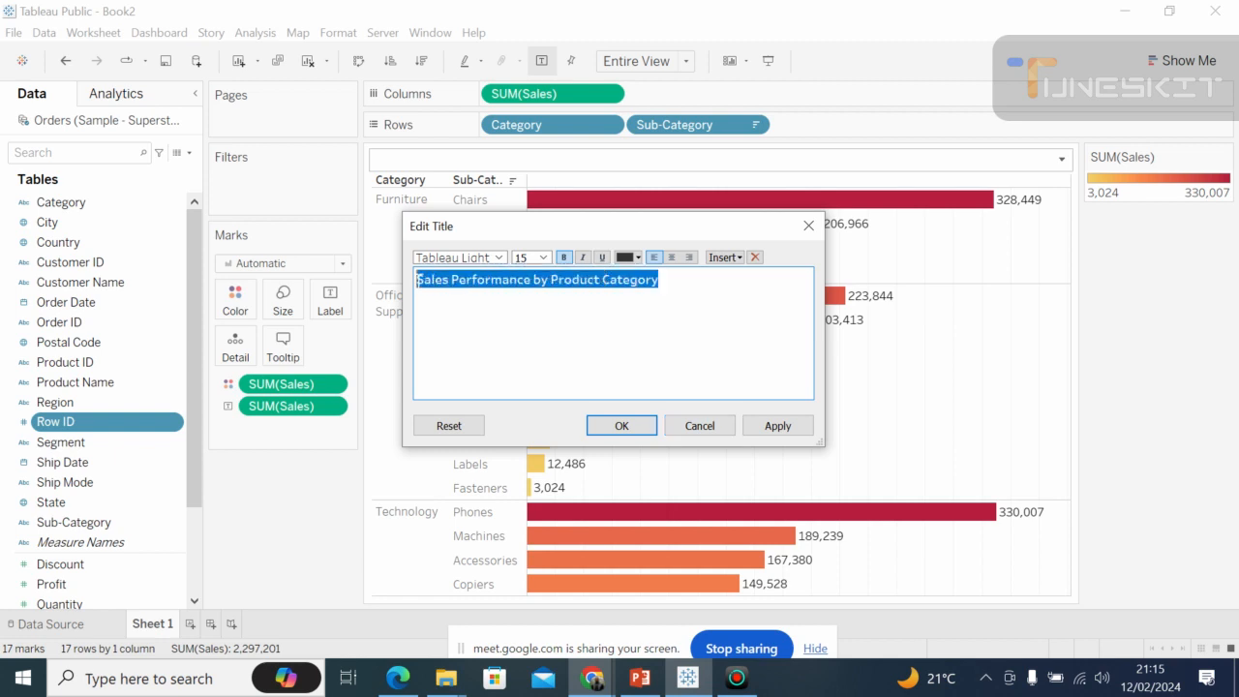
{"action": "left_click", "coordinate": [500, 258]}
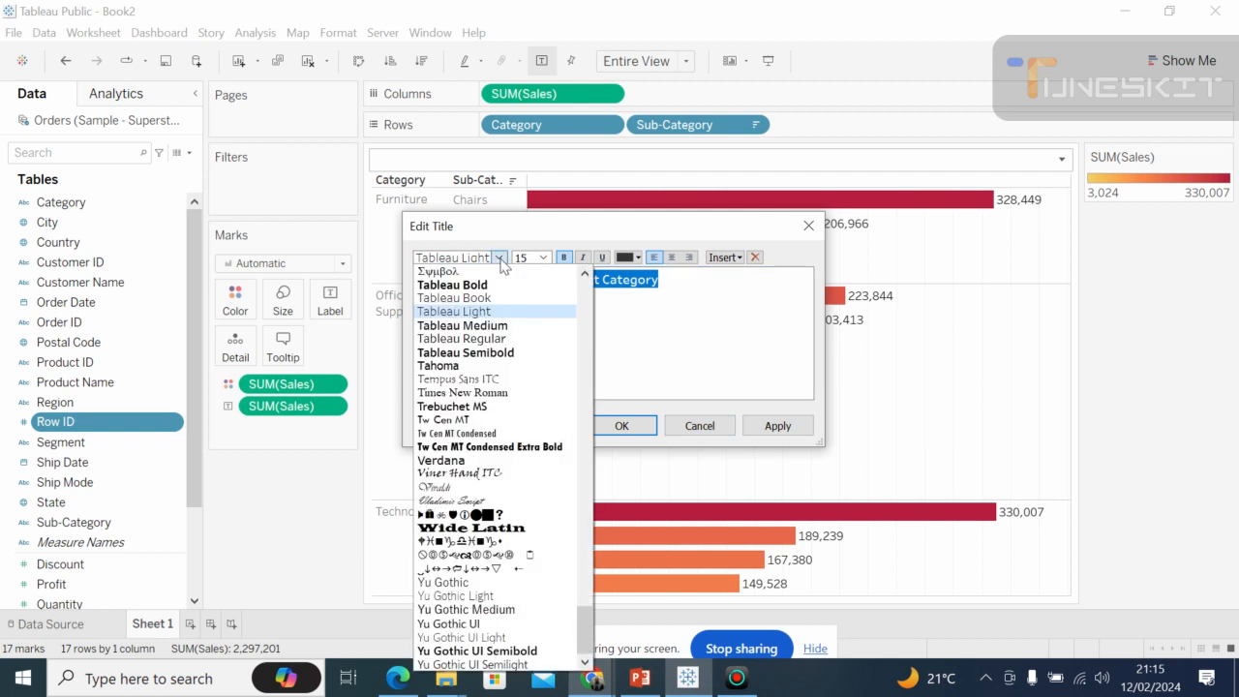
{"action": "left_click", "coordinate": [489, 352]}
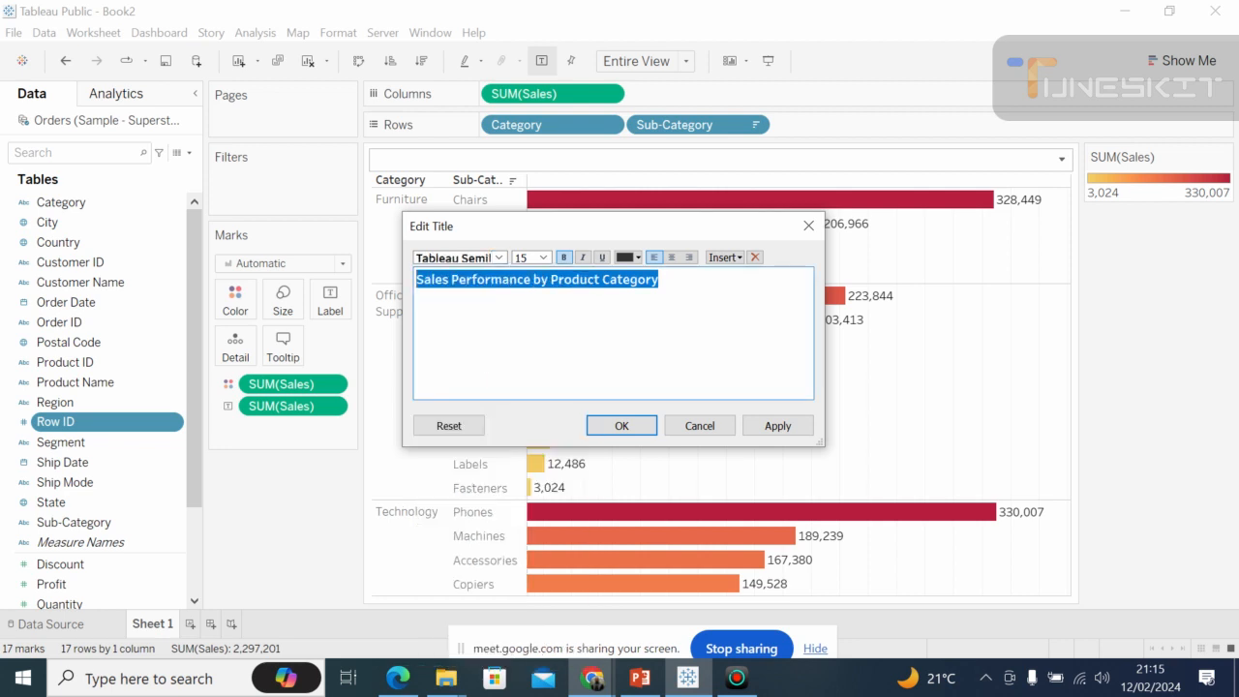
{"action": "left_click", "coordinate": [638, 258]}
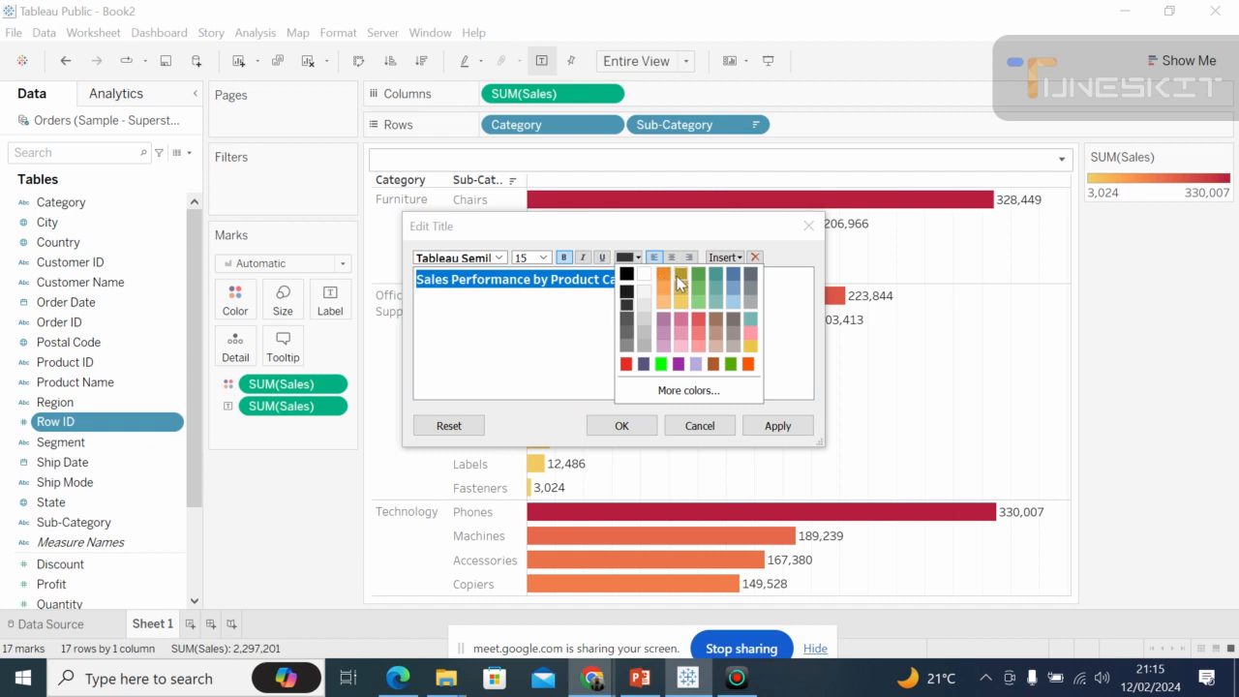
{"action": "left_click", "coordinate": [680, 276]}
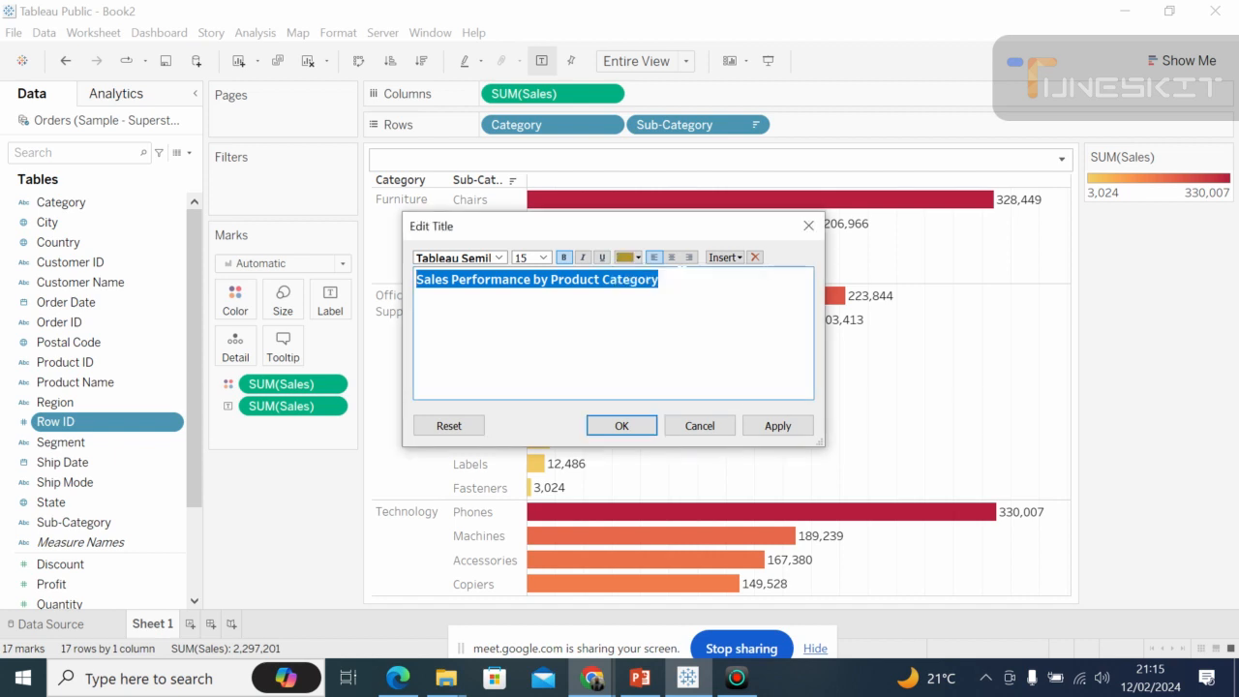
{"action": "left_click", "coordinate": [622, 426]}
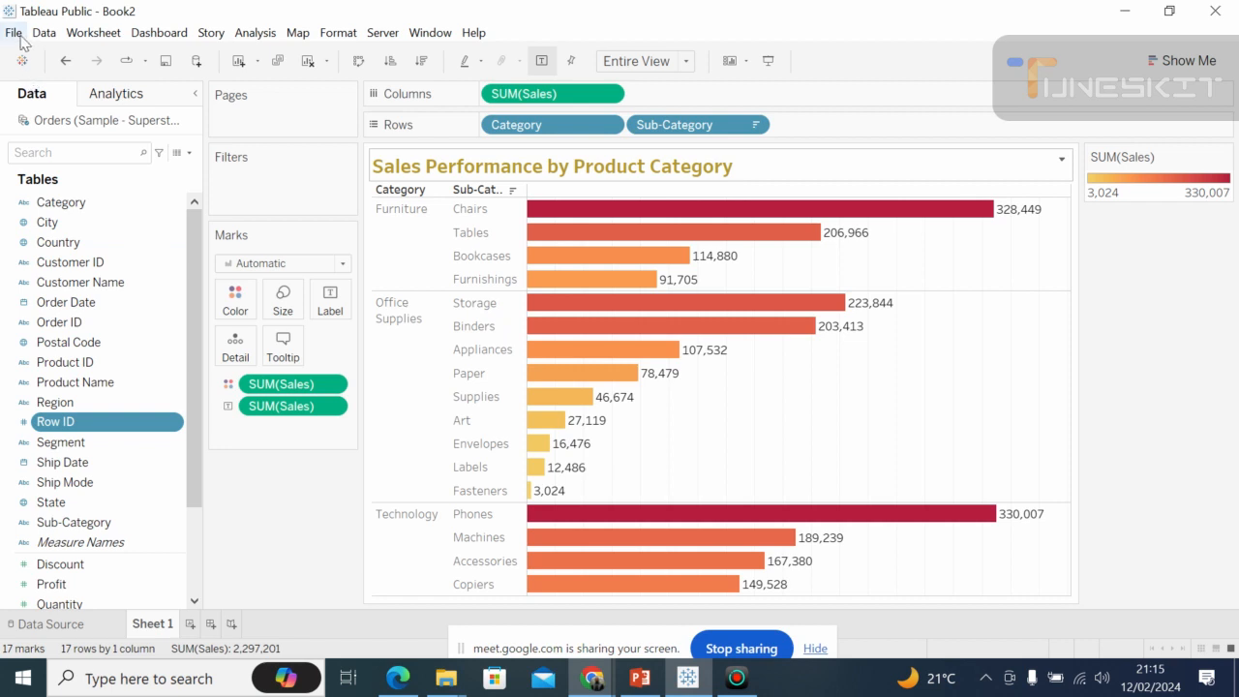
Add a new data source by connecting to the Microsoft Excel file "Sample - Superstore" in the Tableau folder.
{"action": "left_click", "coordinate": [197, 62]}
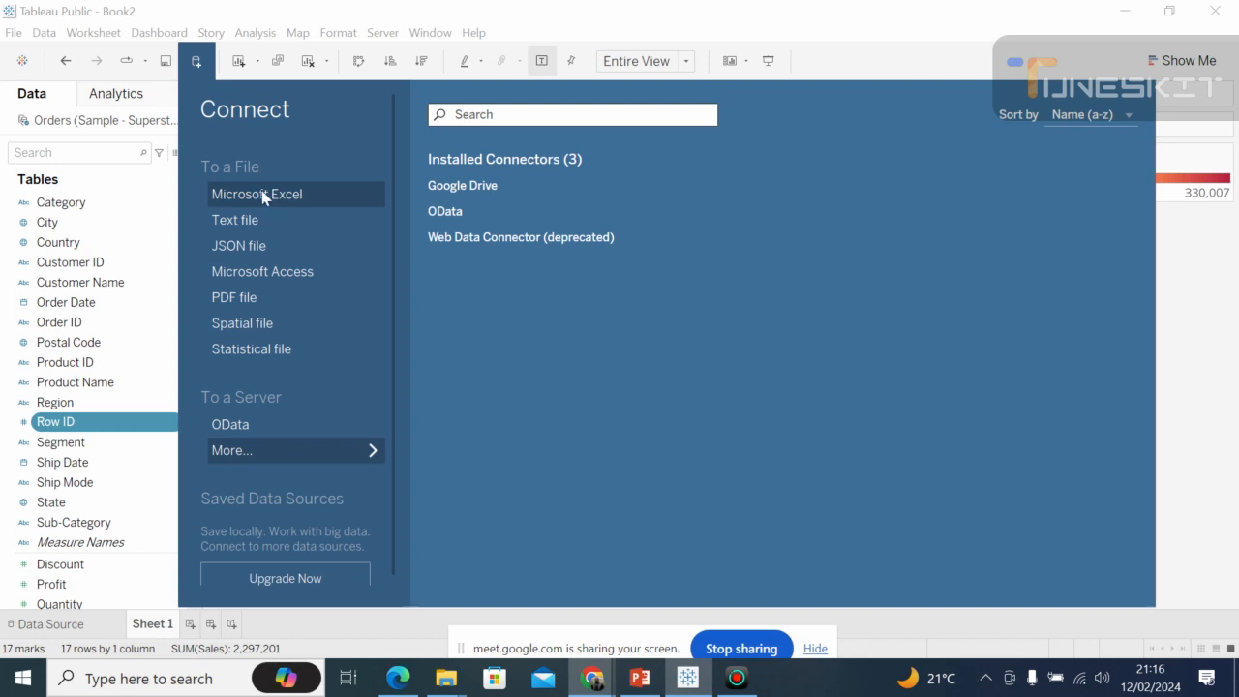
{"action": "left_click", "coordinate": [264, 196]}
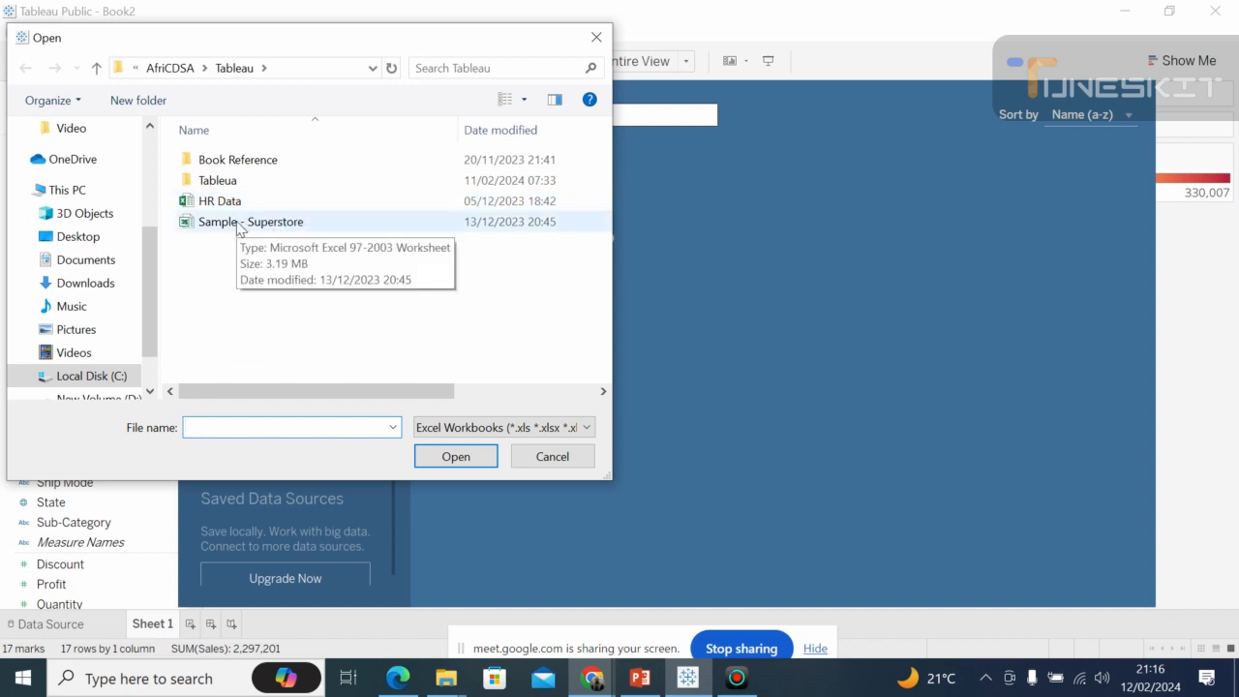
{"action": "left_click", "coordinate": [239, 225]}
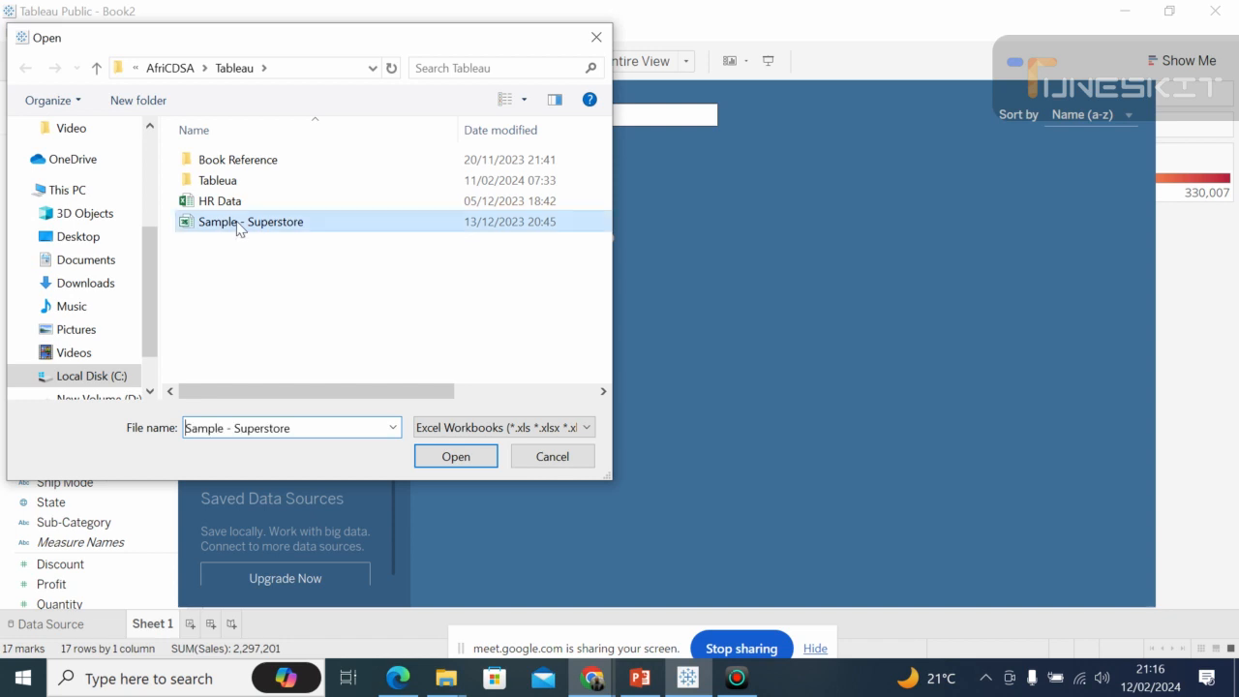
{"action": "left_click", "coordinate": [469, 459]}
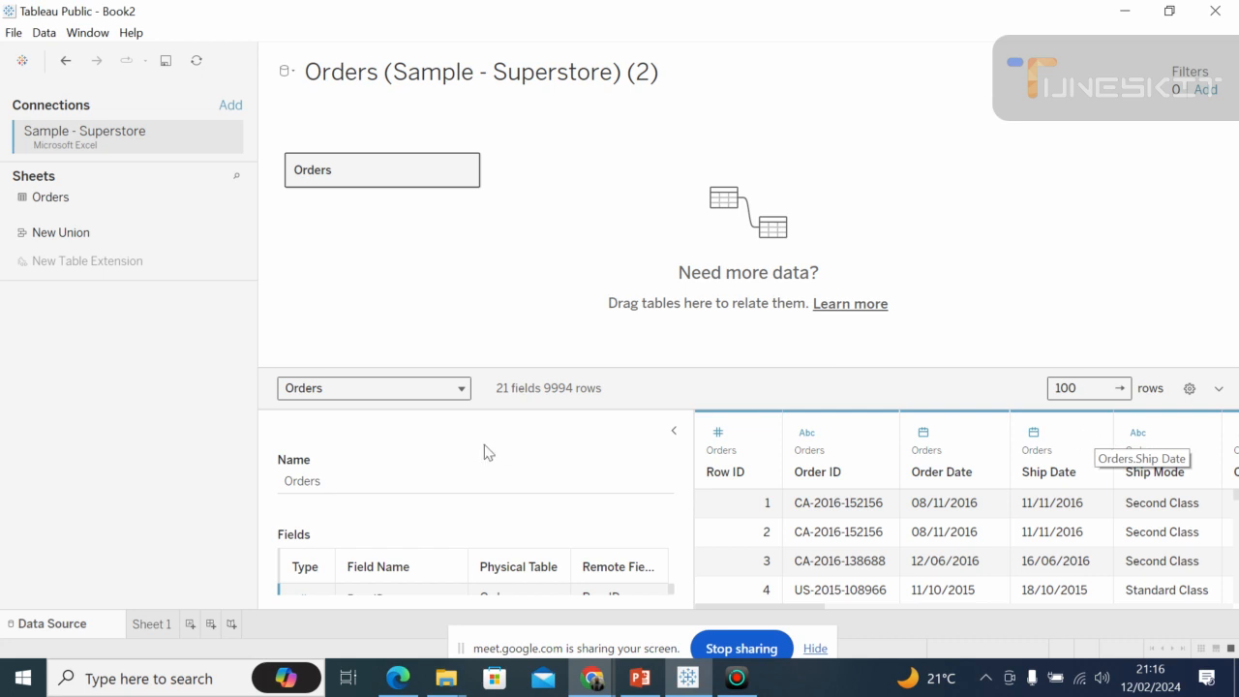
Return to Sheet 1 and look through the dimensions and measures of the newly added Orders data source.
{"action": "mouse_move", "coordinate": [147, 635]}
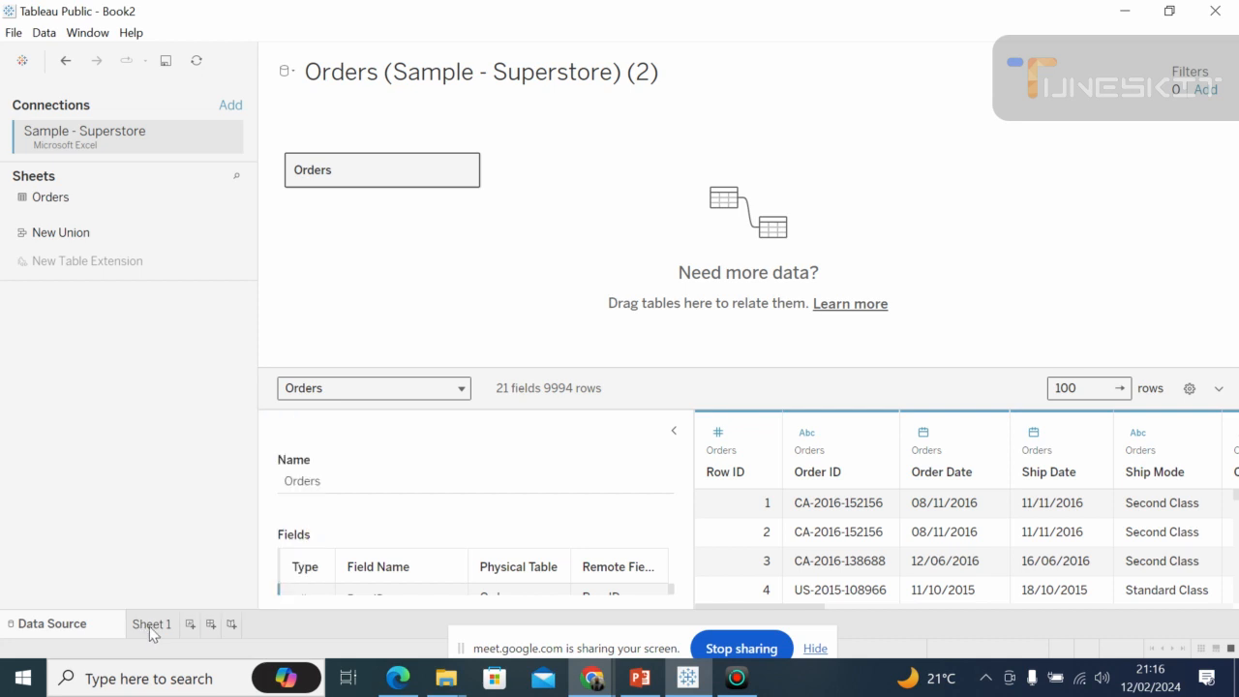
{"action": "left_click", "coordinate": [152, 624]}
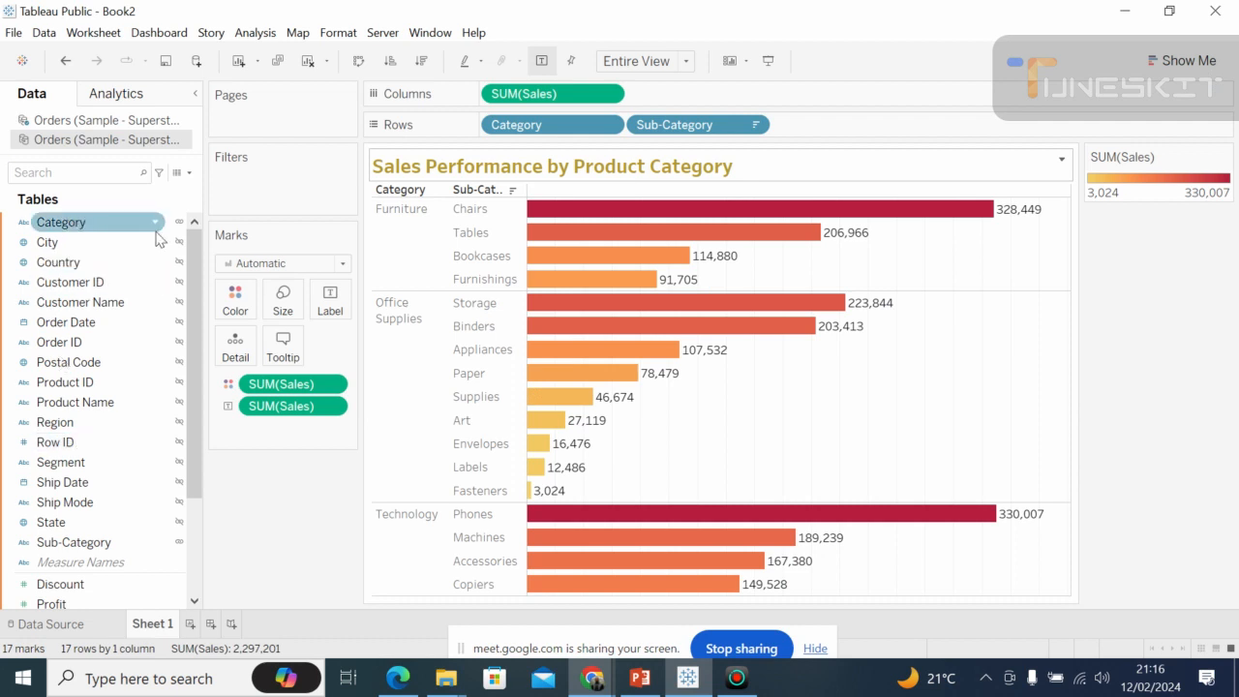
{"action": "scroll", "coordinate": [194, 247], "scroll_direction": "down", "scroll_amount": 3}
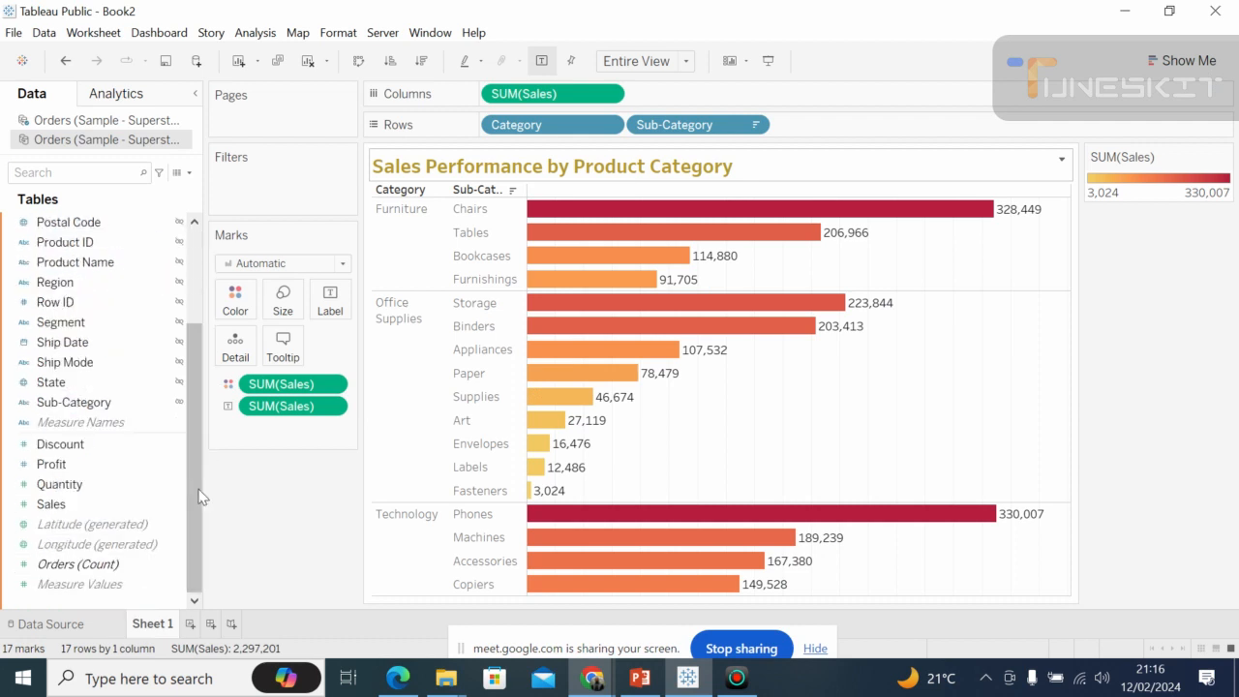
{"action": "left_click_drag", "start_coordinate": [187, 499], "coordinate": [193, 281]}
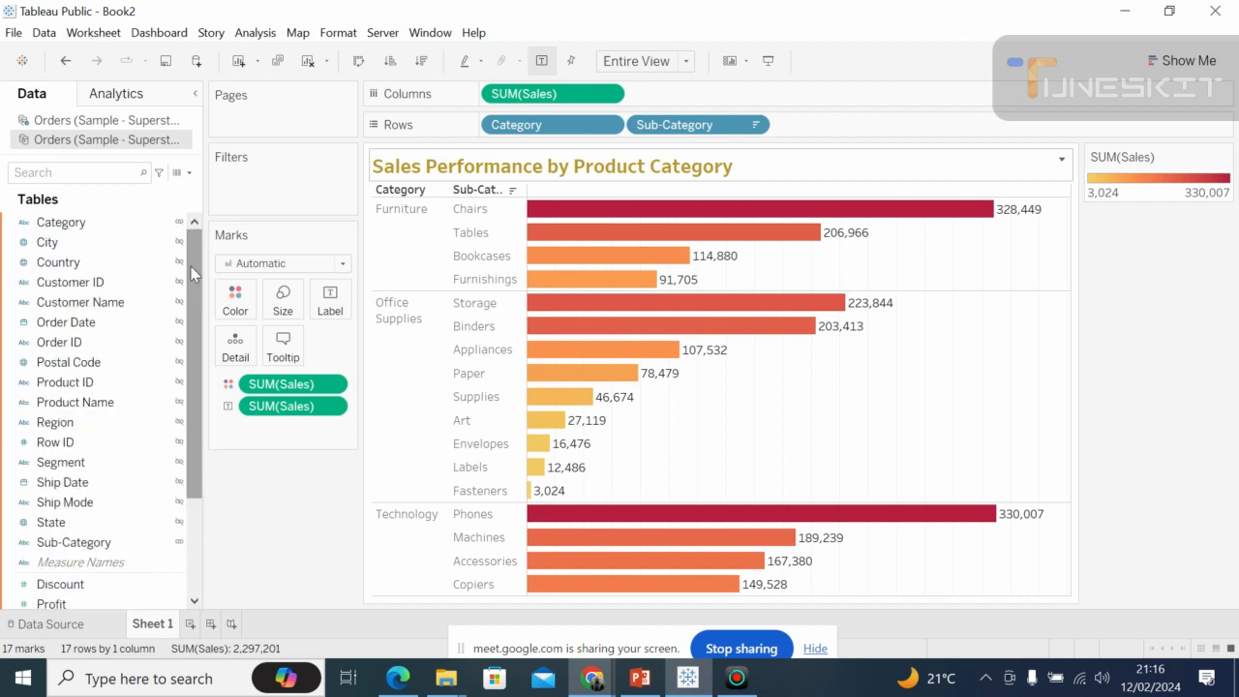
{"action": "left_click", "coordinate": [135, 222]}
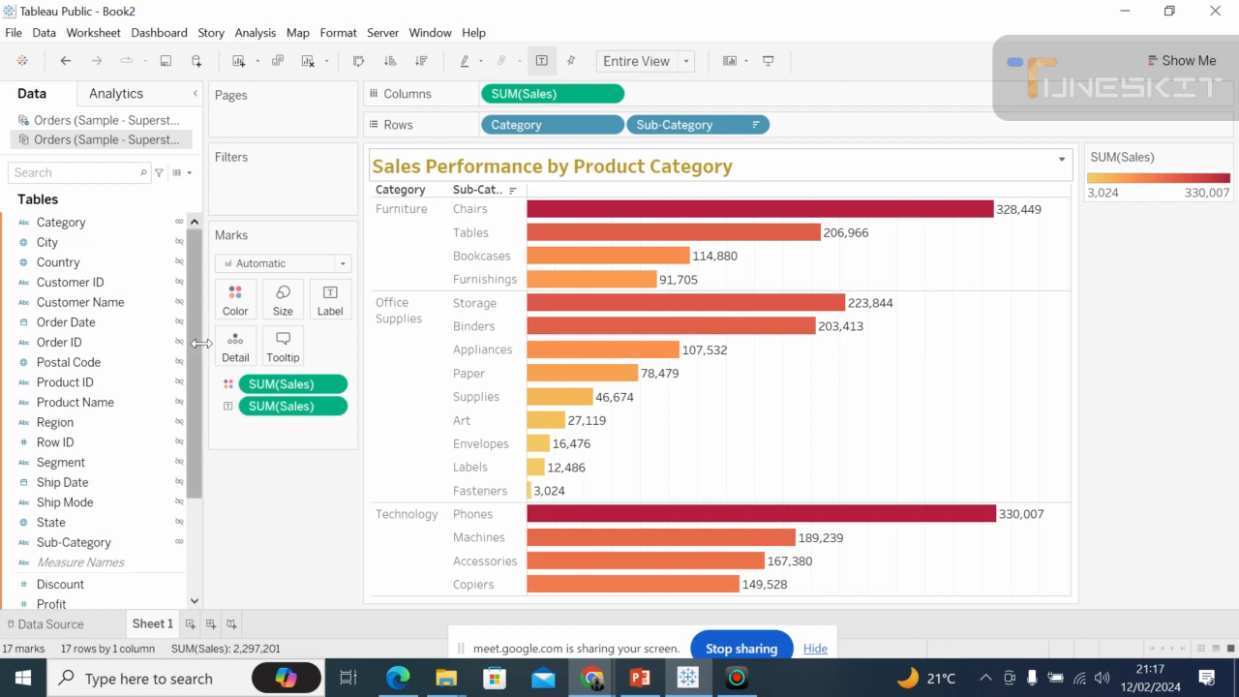
{"action": "left_click", "coordinate": [190, 539]}
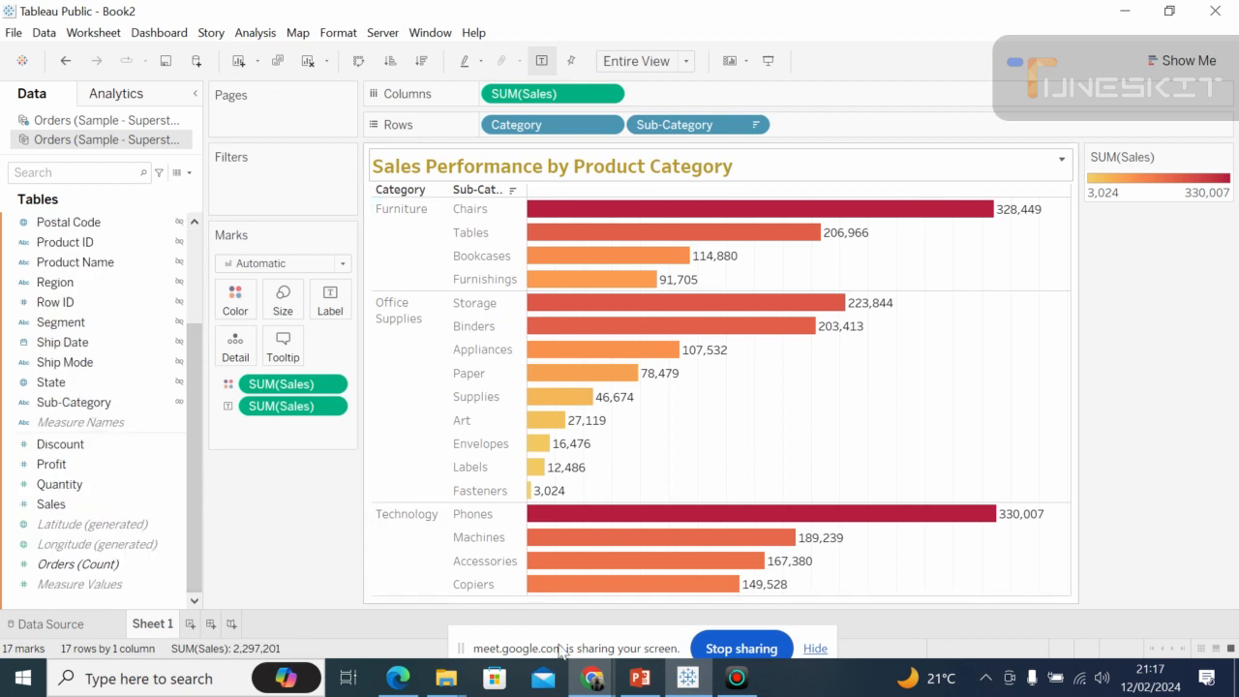
Switch to the Google Meet call in Chrome to check on the class participants.
{"action": "mouse_move", "coordinate": [591, 680]}
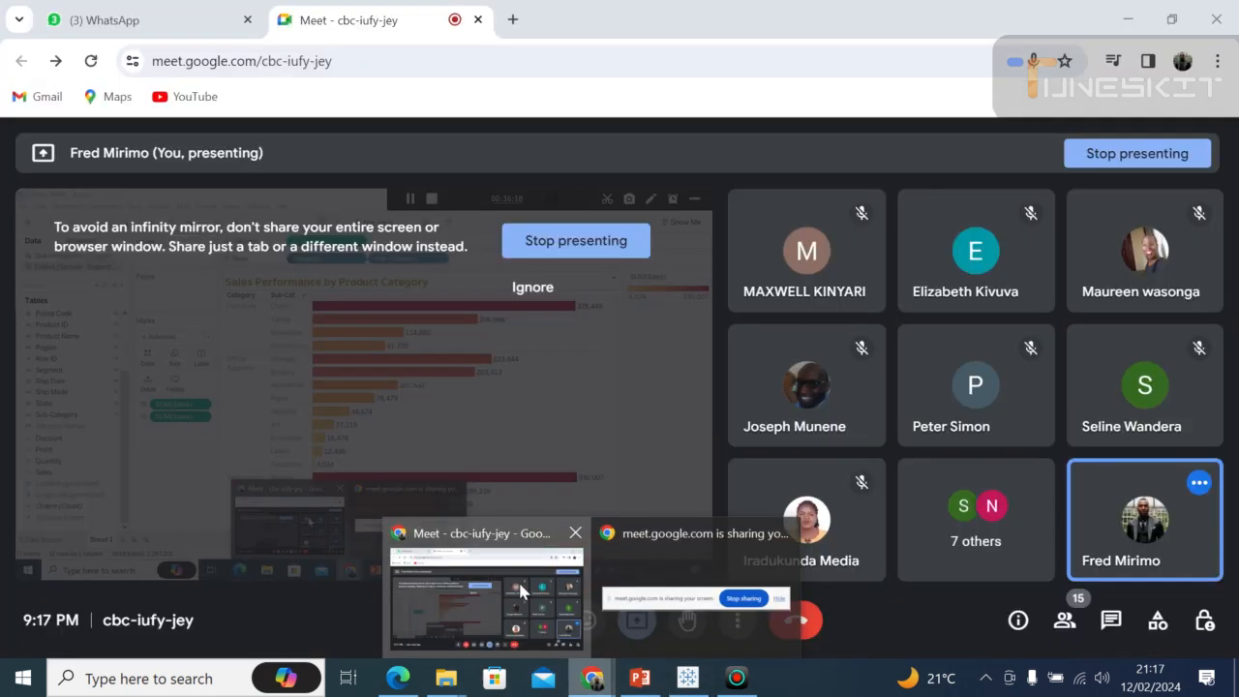
{"action": "left_click", "coordinate": [521, 591]}
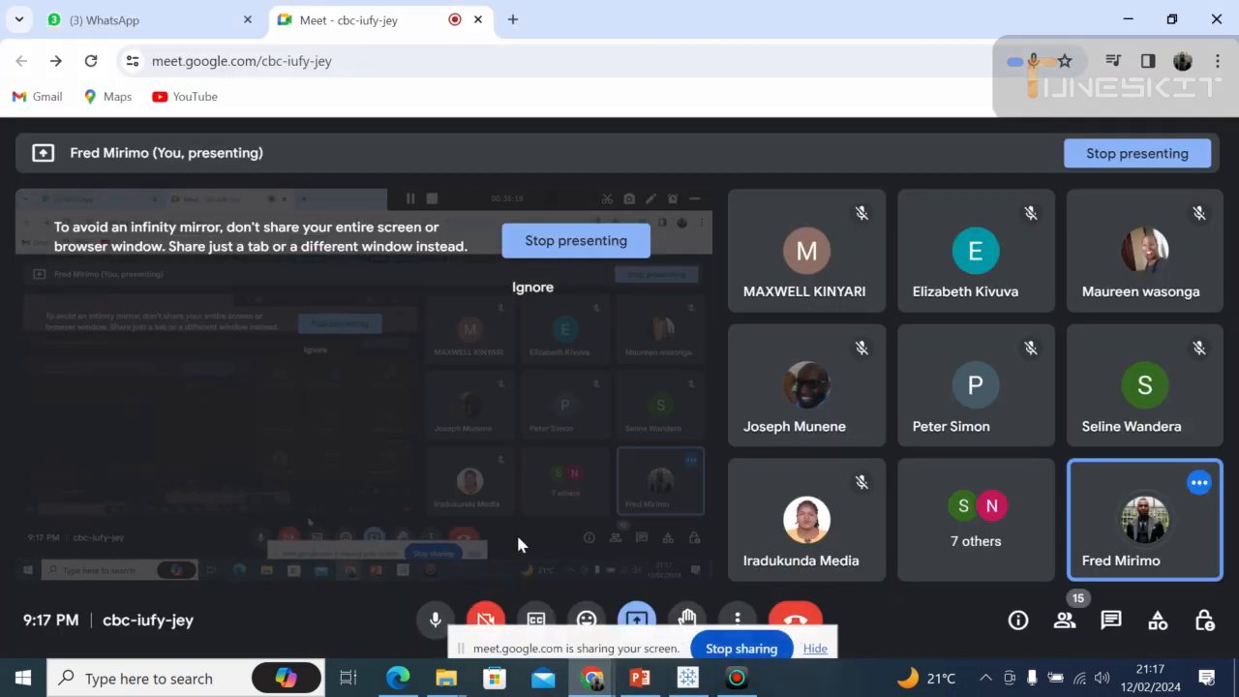
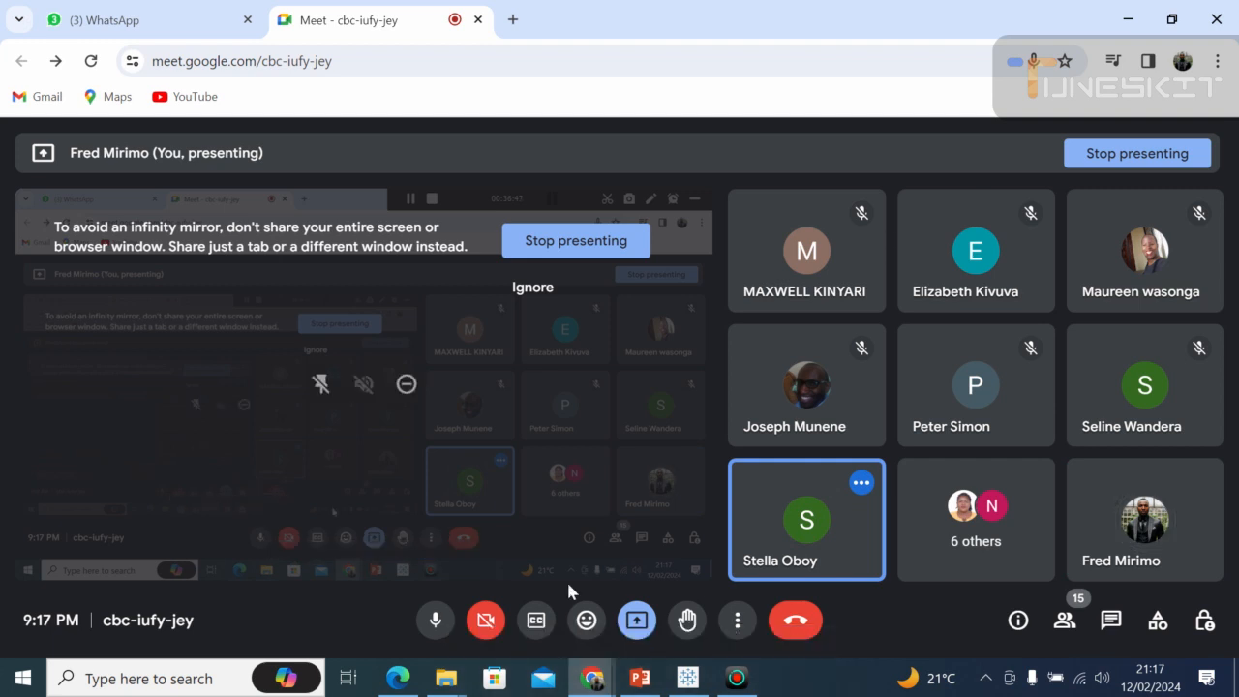
Switch back to Tableau and add another data source from the Microsoft Excel file "Sample - Superstore" in the Tableau folder.
{"action": "left_click", "coordinate": [688, 677]}
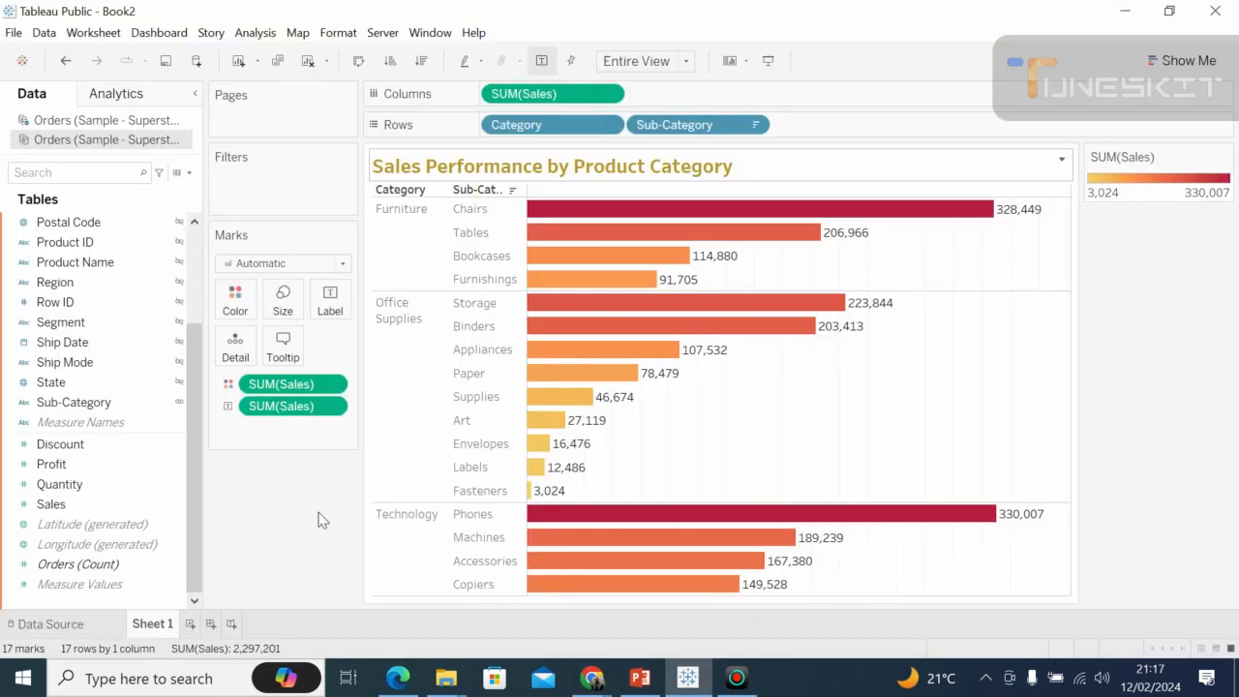
{"action": "left_click", "coordinate": [51, 464]}
{"action": "left_click", "coordinate": [201, 66]}
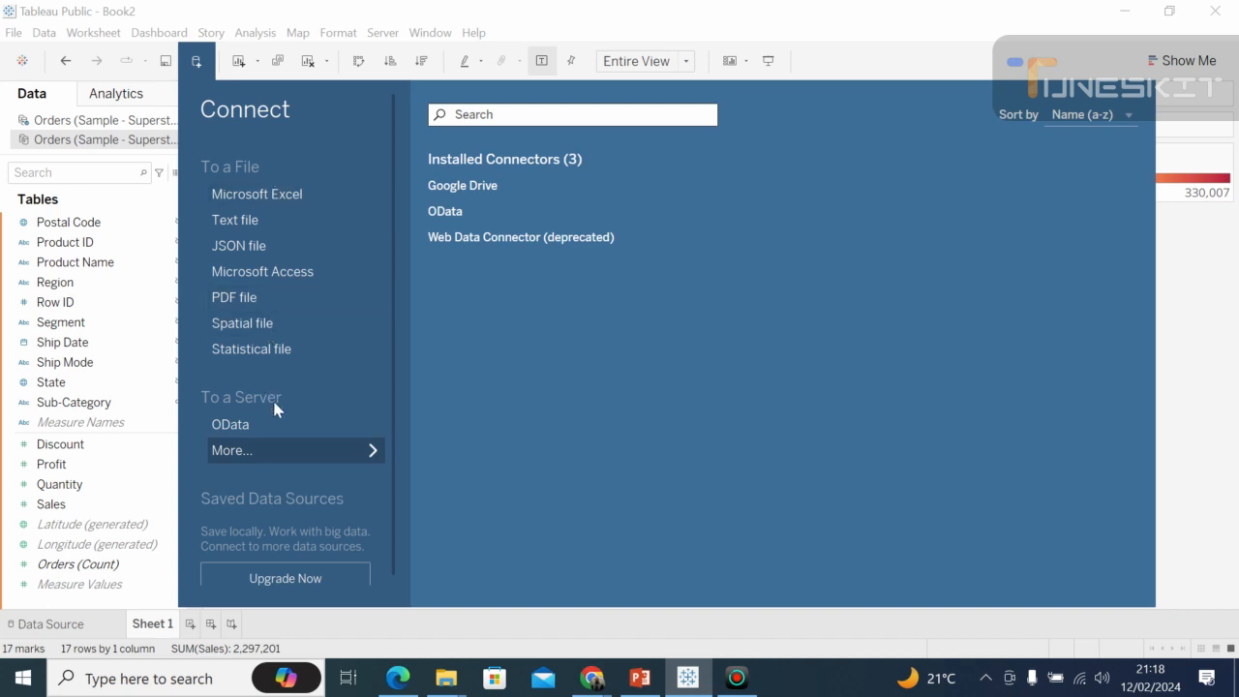
{"action": "left_click", "coordinate": [256, 197]}
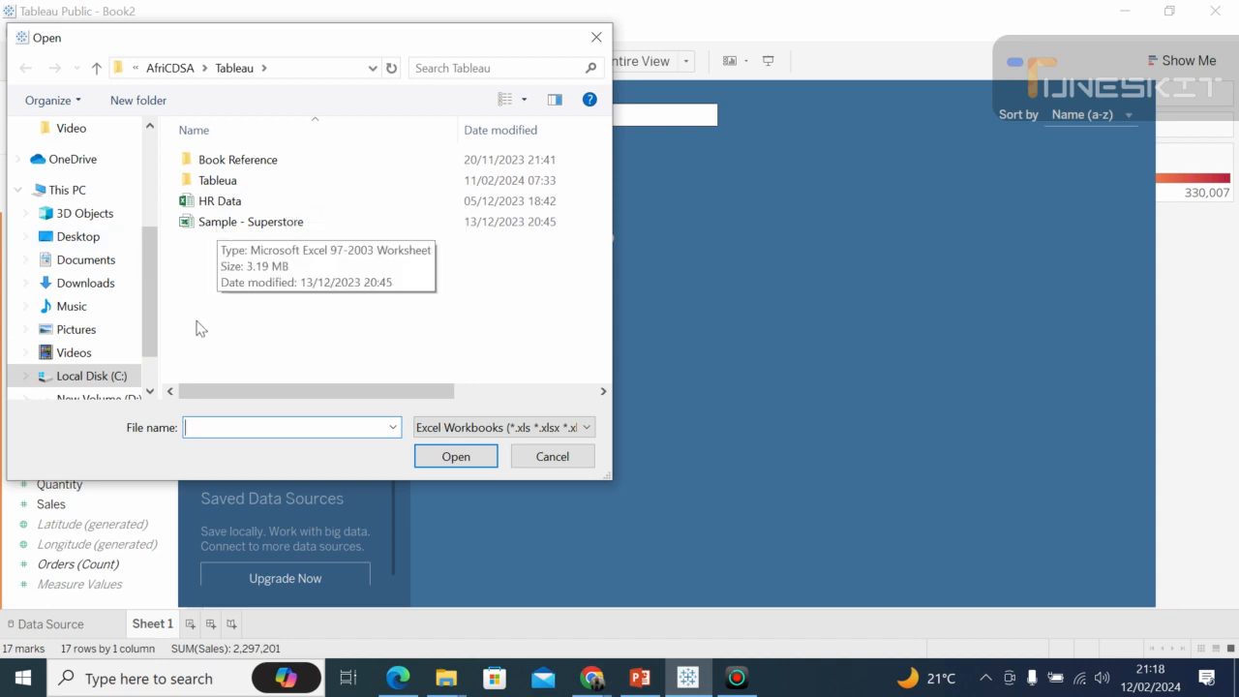
{"action": "left_click", "coordinate": [151, 158]}
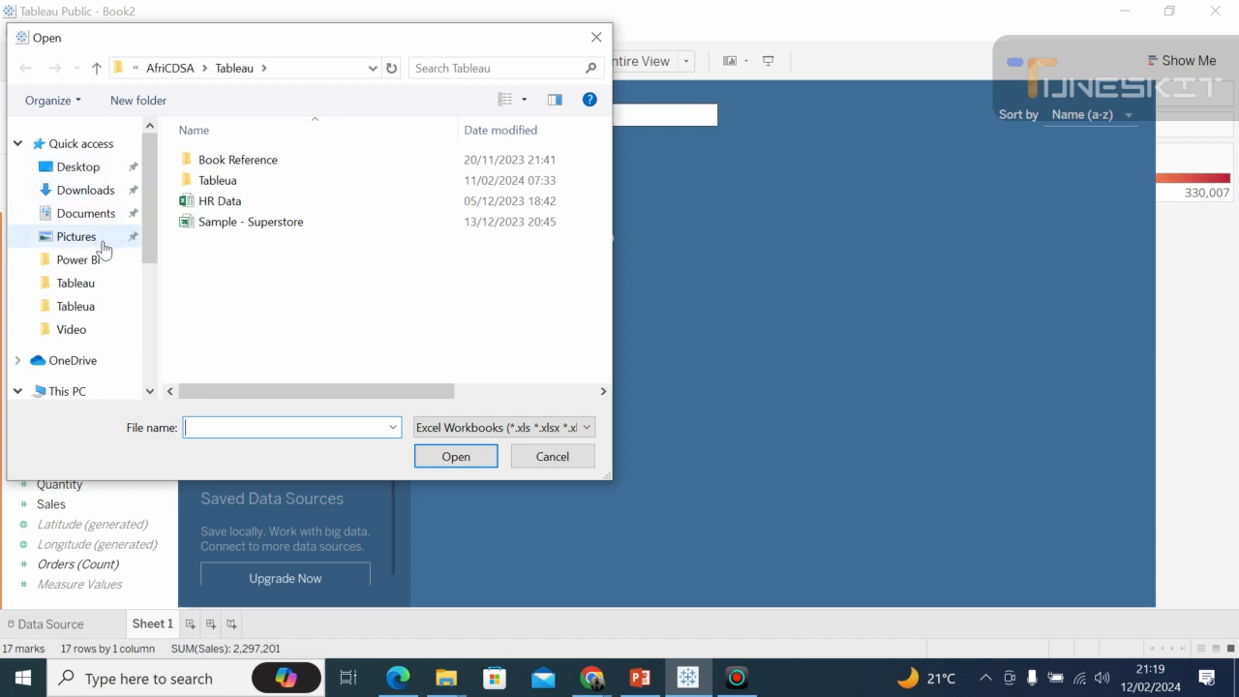
{"action": "left_click", "coordinate": [231, 231]}
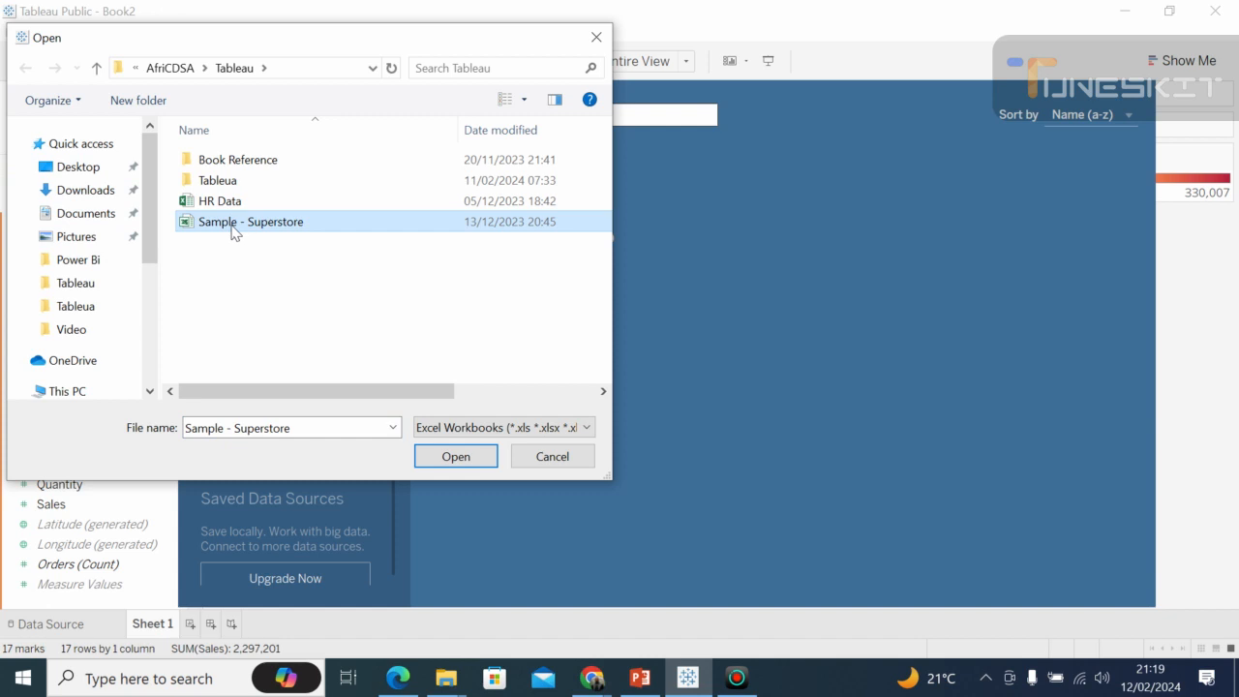
{"action": "left_click", "coordinate": [474, 456]}
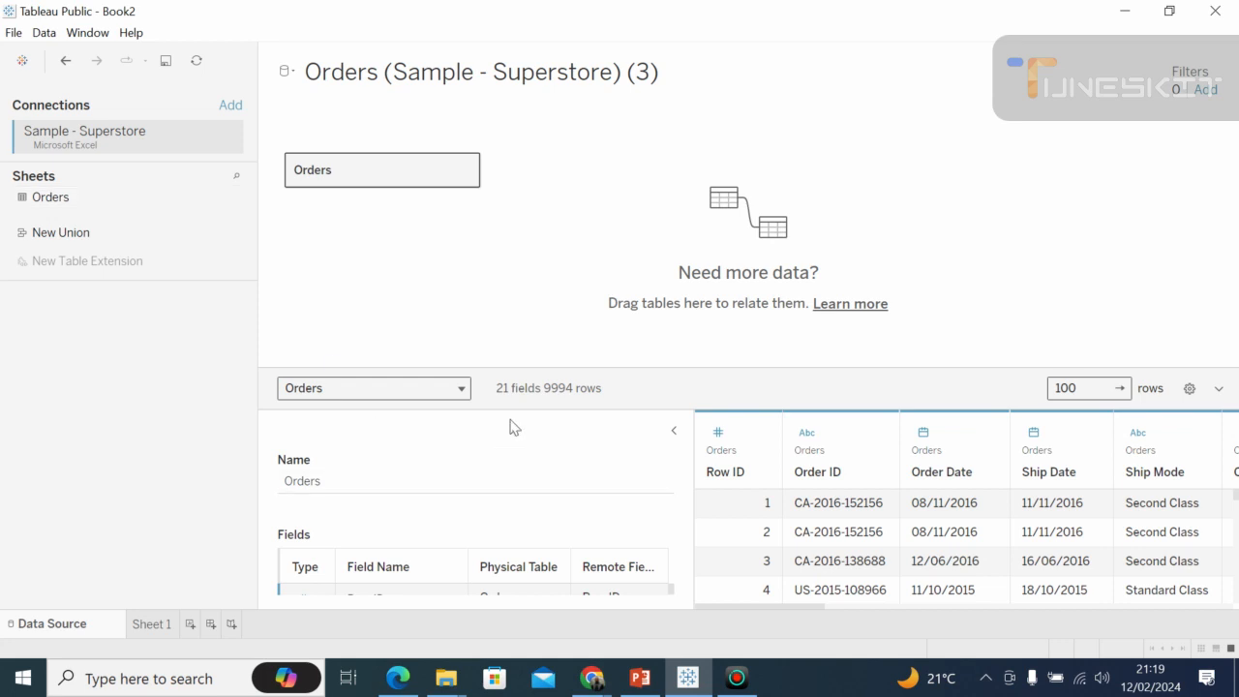
Check on the class participants in the Google Meet call in Chrome and return to Tableau.
{"action": "mouse_move", "coordinate": [593, 680]}
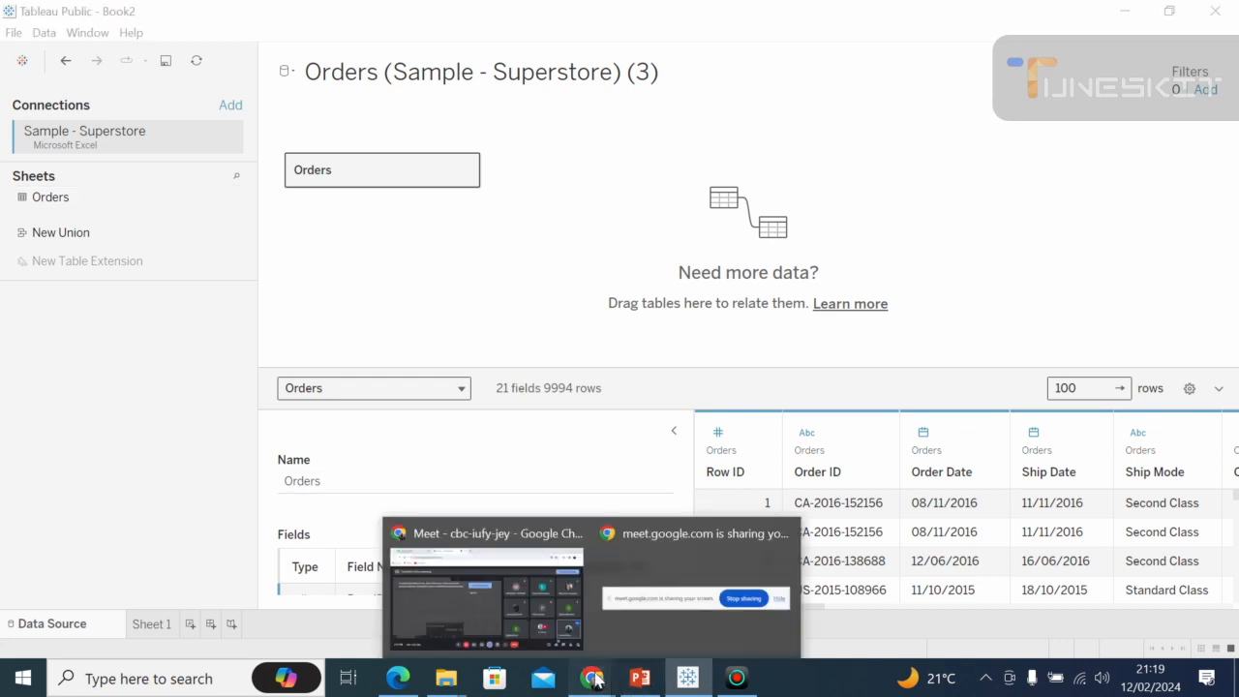
{"action": "mouse_move", "coordinate": [568, 629]}
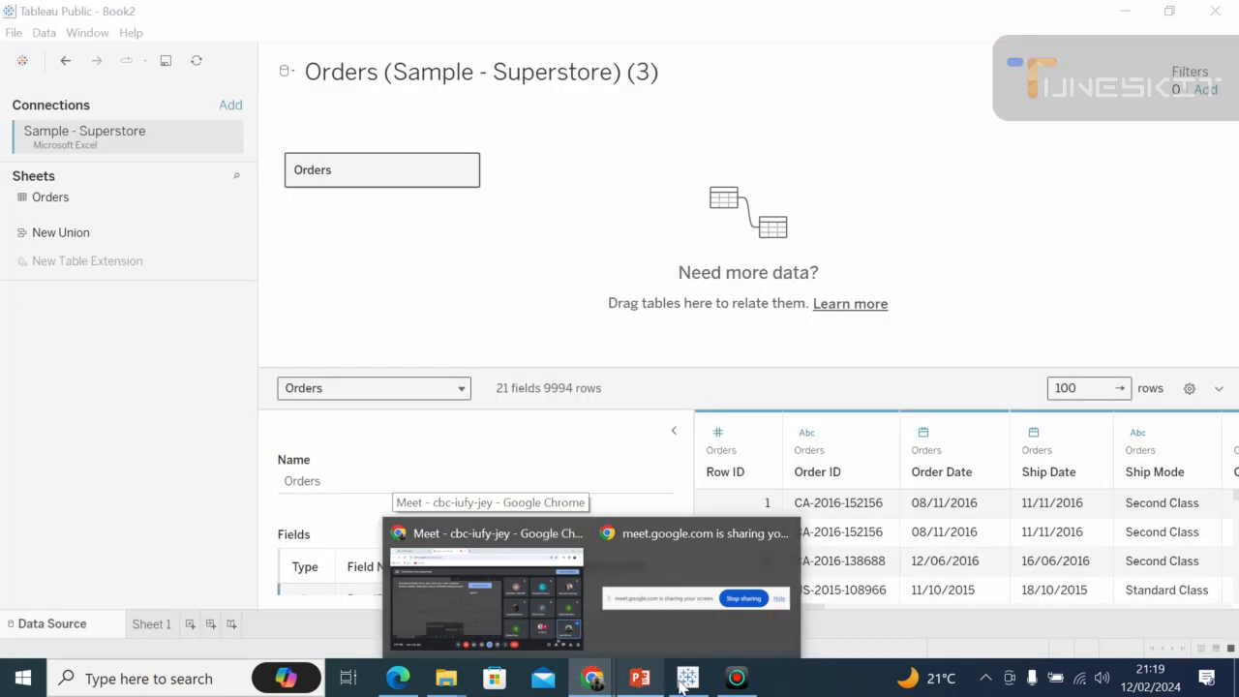
{"action": "left_click", "coordinate": [681, 683]}
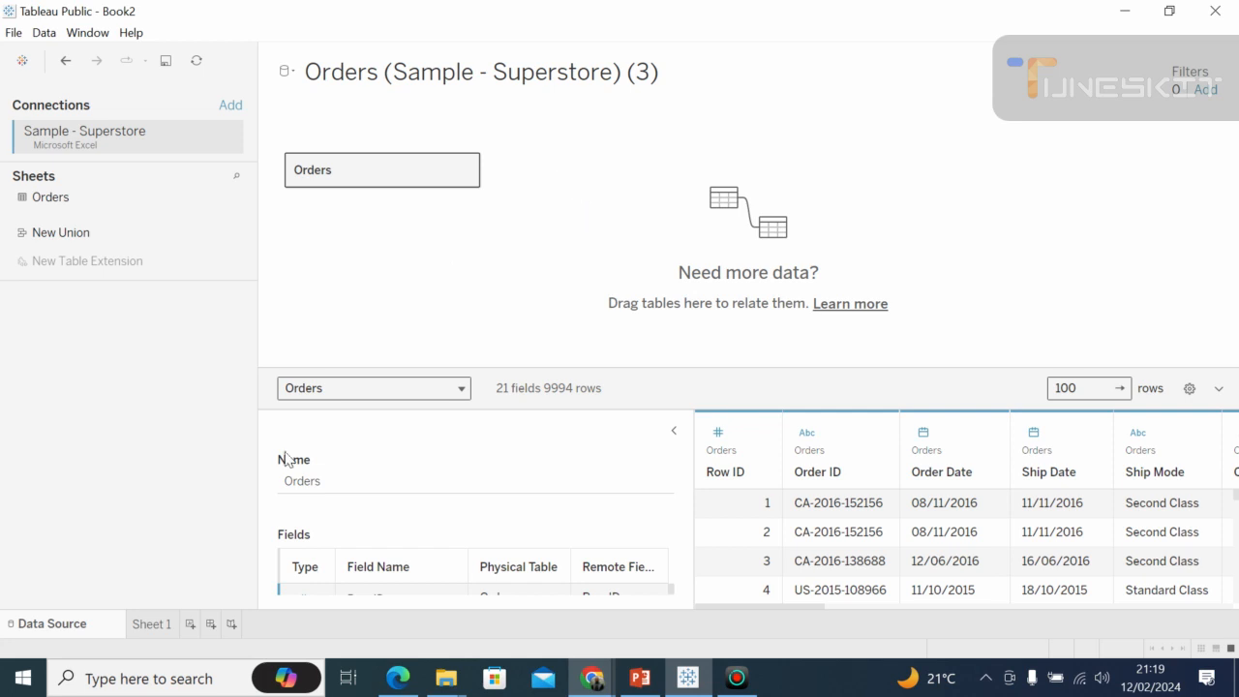
Go back to Sheet 1 and clear Sub-Category and Category from Rows and SUM(Sales) from Columns.
{"action": "left_click", "coordinate": [150, 625]}
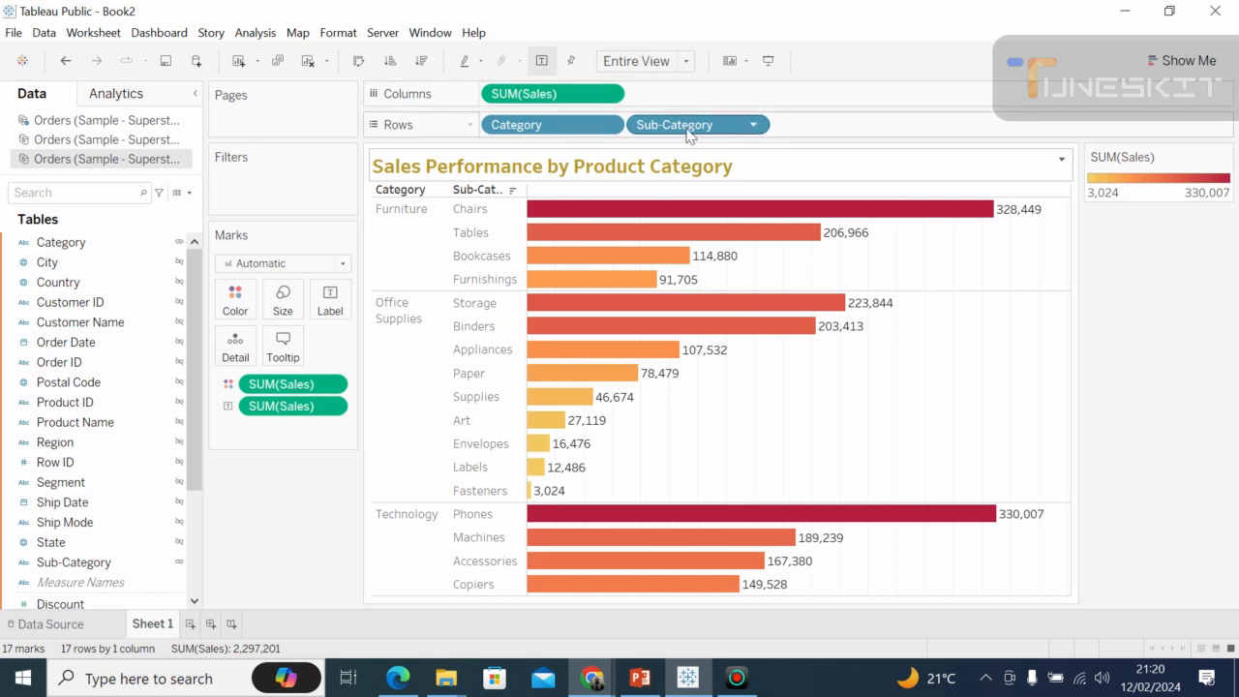
{"action": "left_click_drag", "start_coordinate": [687, 125], "coordinate": [390, 146]}
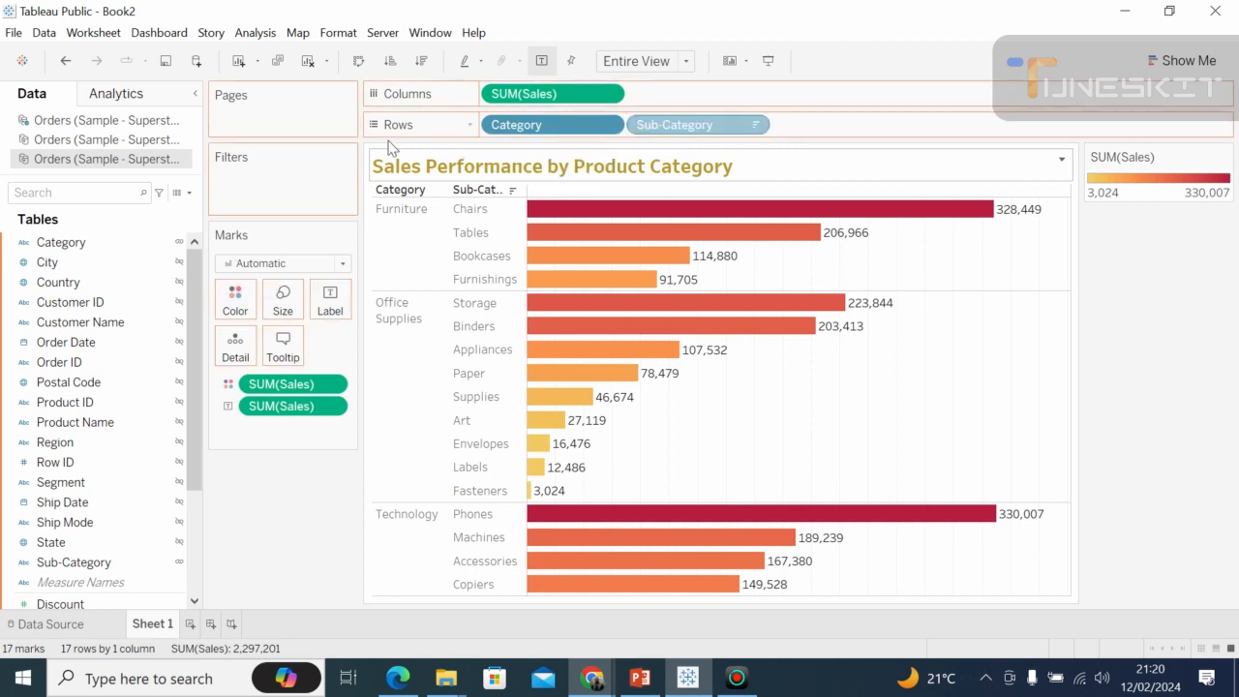
{"action": "left_click_drag", "start_coordinate": [513, 125], "coordinate": [48, 566]}
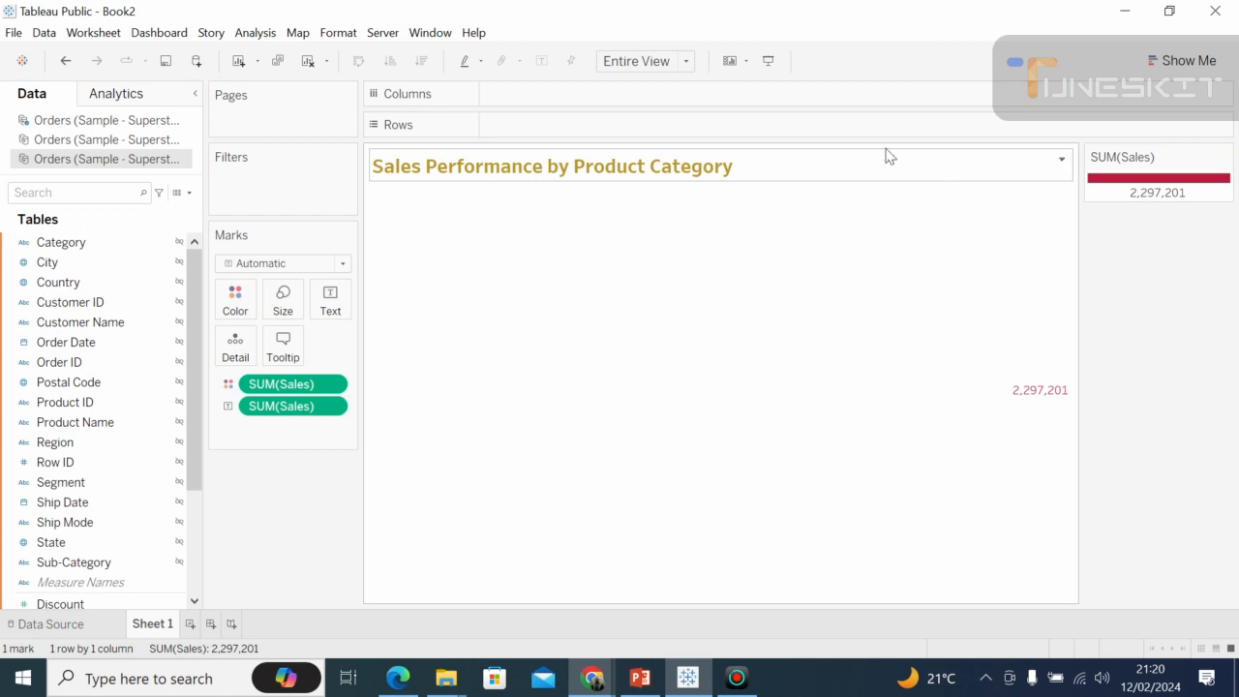
Reset the worksheet title to its default and clear the selection in the view.
{"action": "double_click", "coordinate": [959, 158]}
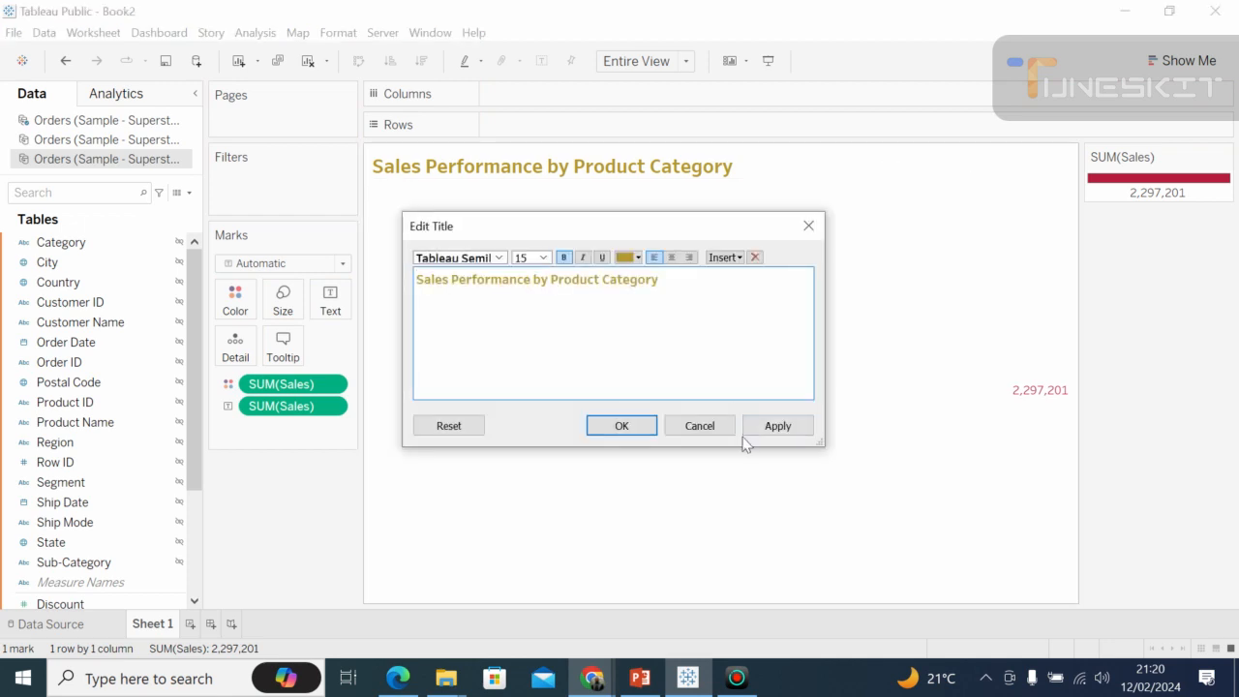
{"action": "left_click", "coordinate": [443, 424]}
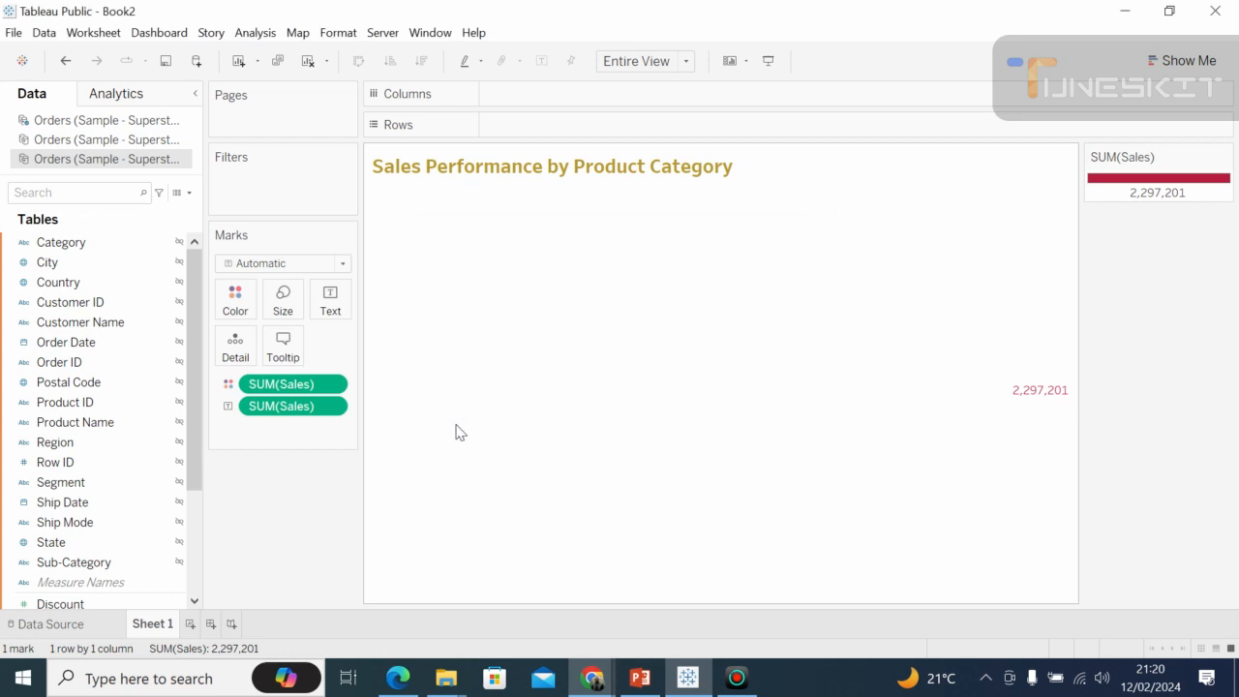
{"action": "left_click", "coordinate": [854, 411]}
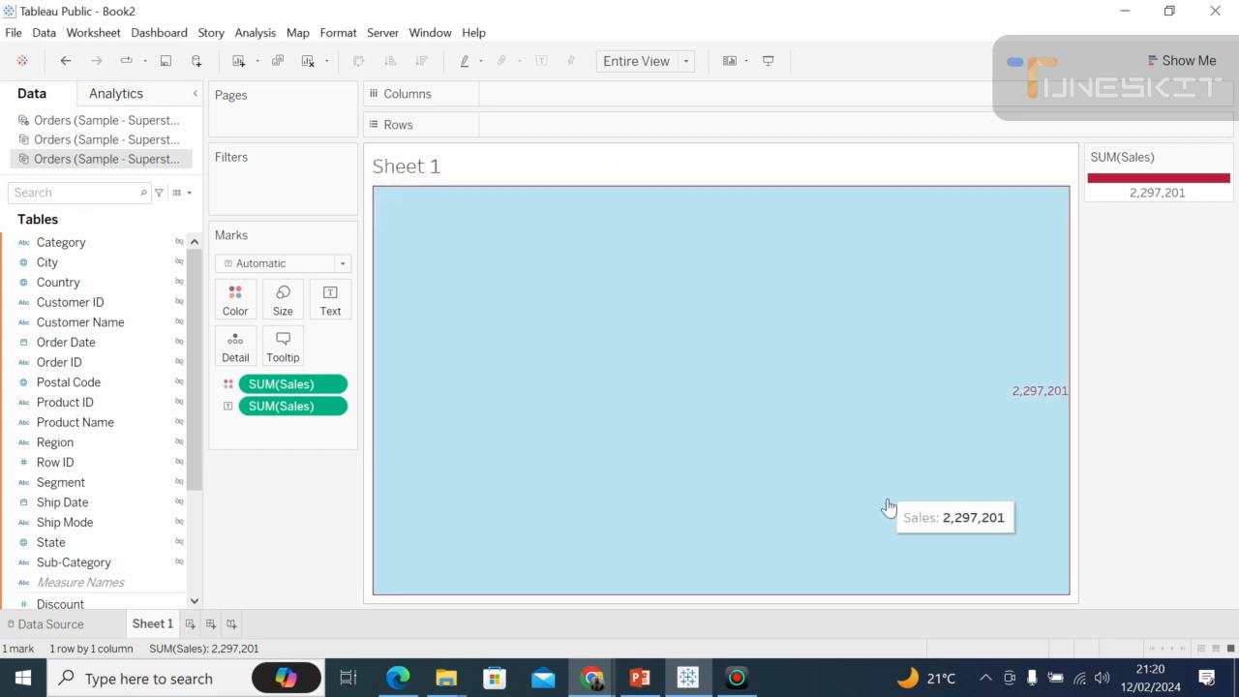
{"action": "left_click", "coordinate": [686, 290]}
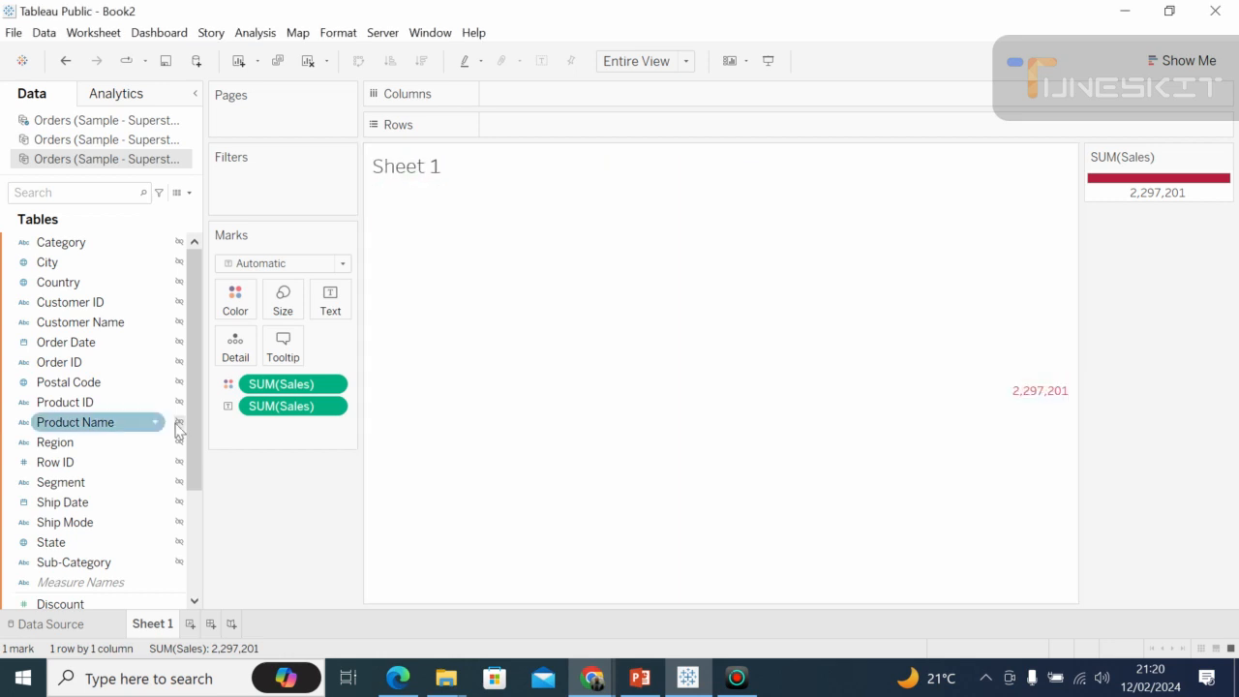
Remove both SUM(Sales) fields from the colour and text marks to leave the worksheet empty.
{"action": "left_click_drag", "start_coordinate": [316, 384], "coordinate": [44, 481]}
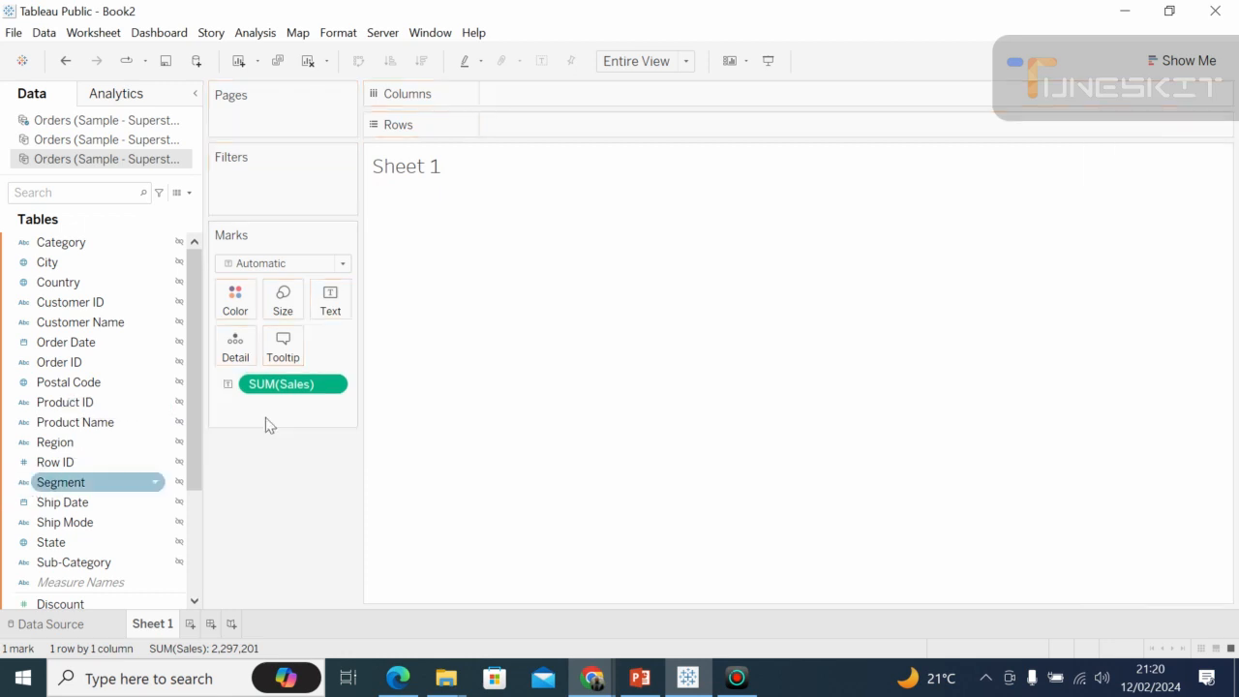
{"action": "left_click_drag", "start_coordinate": [295, 386], "coordinate": [36, 467]}
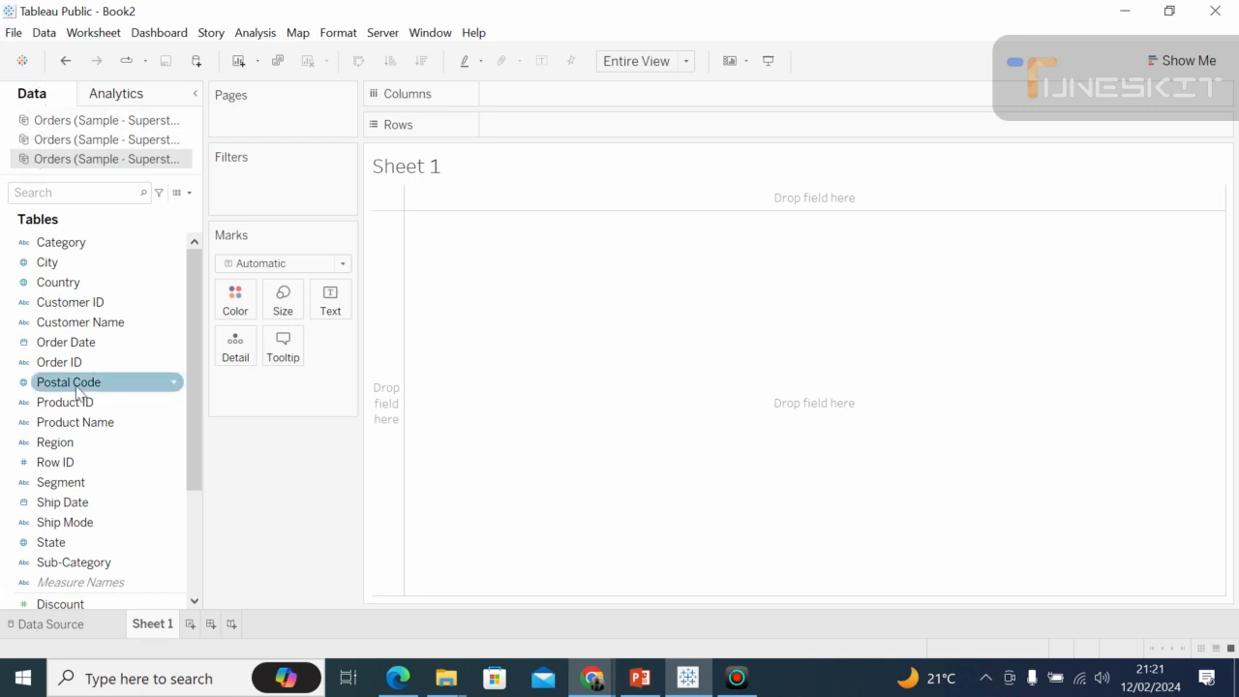
Examine the dimensions and measures of the Orders data source and compare them with the Summarize, Model and Custom analytics options.
{"action": "left_click", "coordinate": [197, 578]}
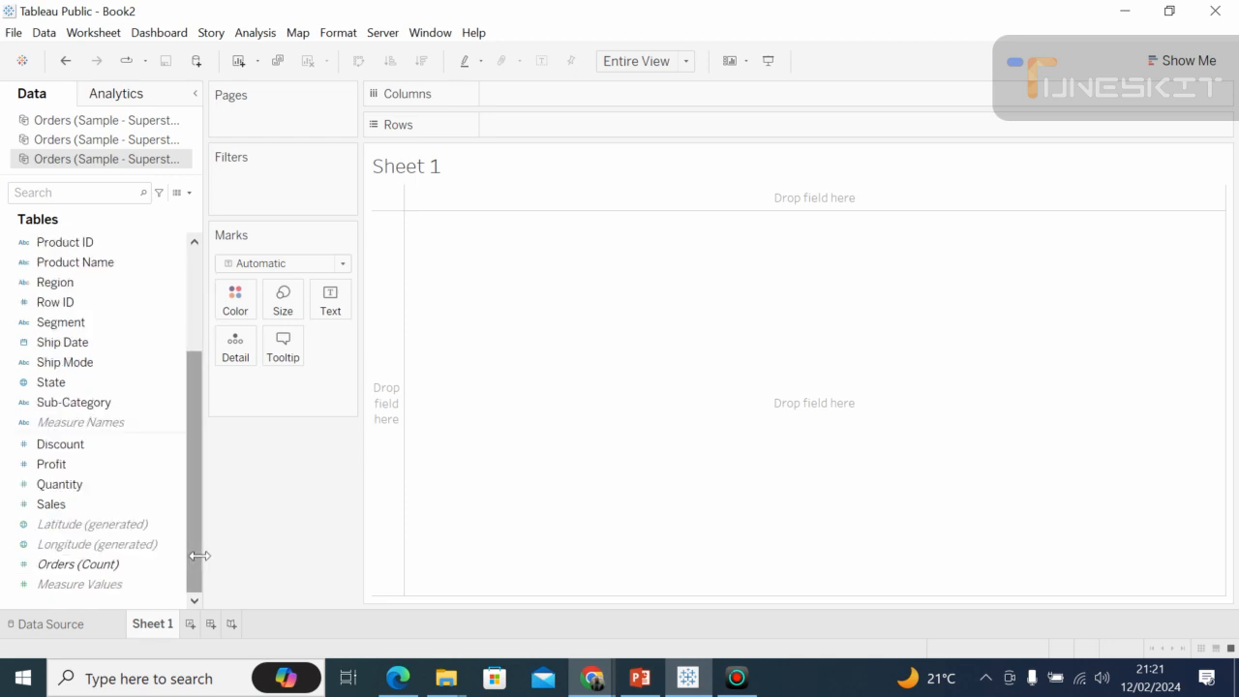
{"action": "left_click", "coordinate": [196, 262]}
{"action": "left_click", "coordinate": [195, 262]}
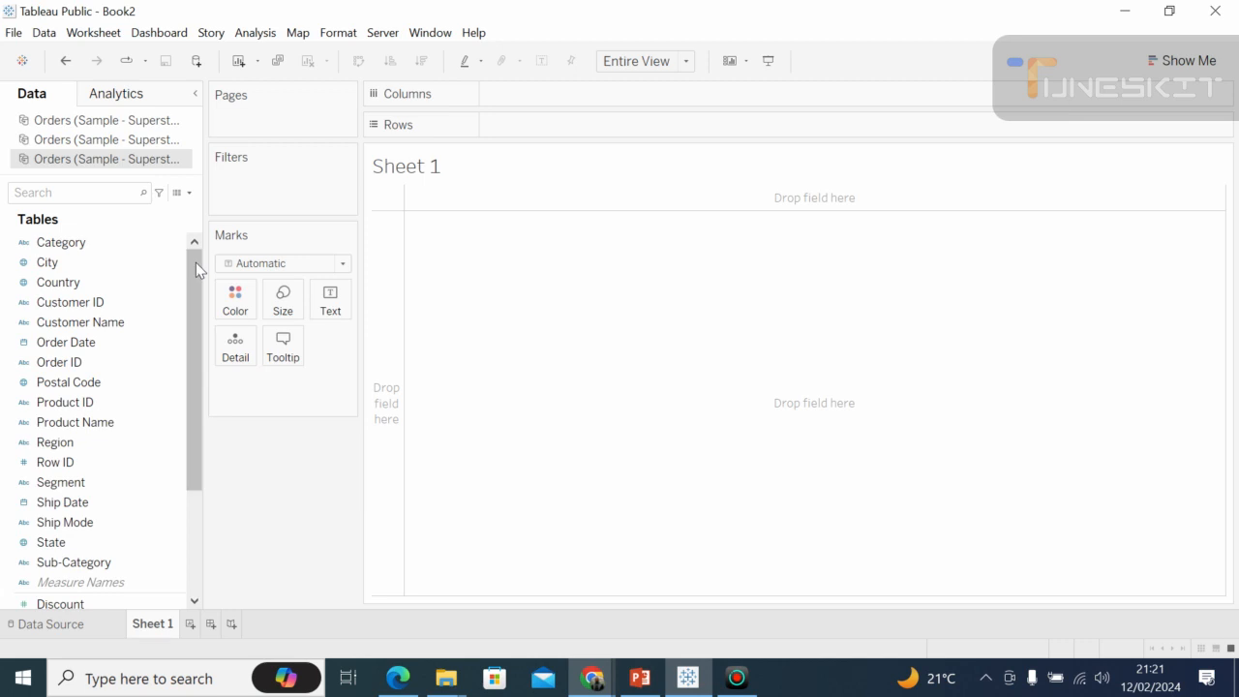
{"action": "left_click", "coordinate": [77, 246]}
{"action": "left_click", "coordinate": [68, 344]}
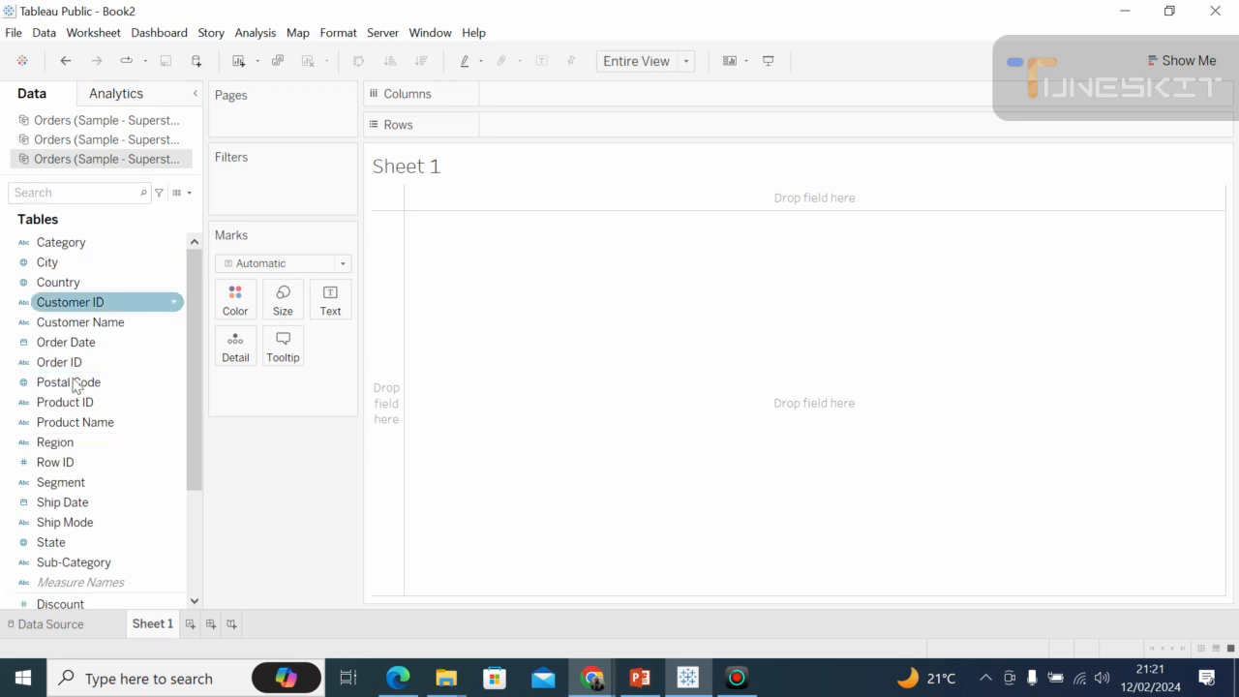
{"action": "left_click", "coordinate": [122, 95]}
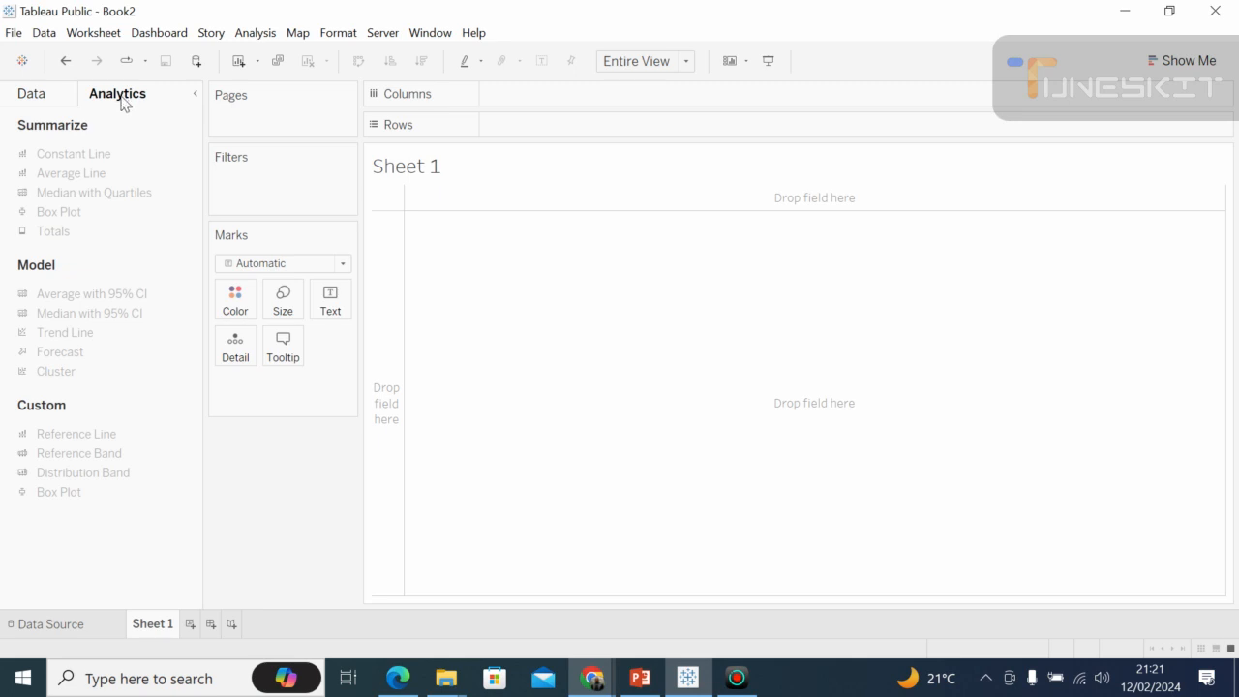
{"action": "left_click", "coordinate": [49, 95]}
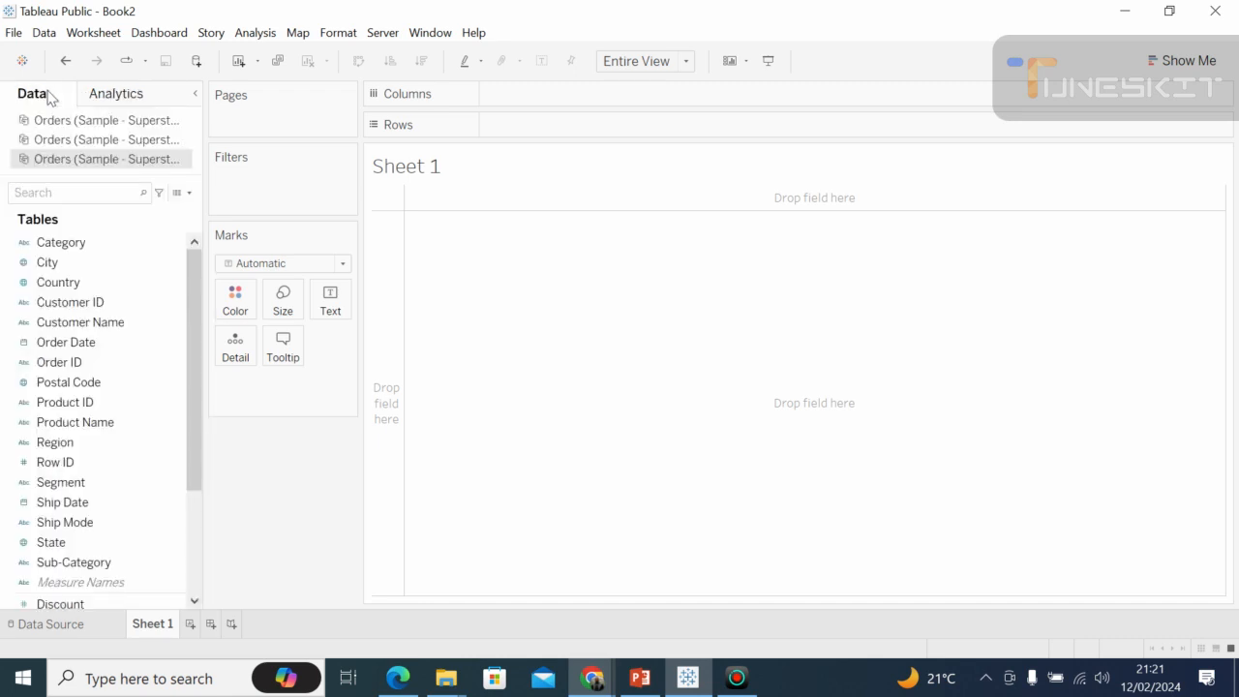
{"action": "left_click", "coordinate": [68, 302]}
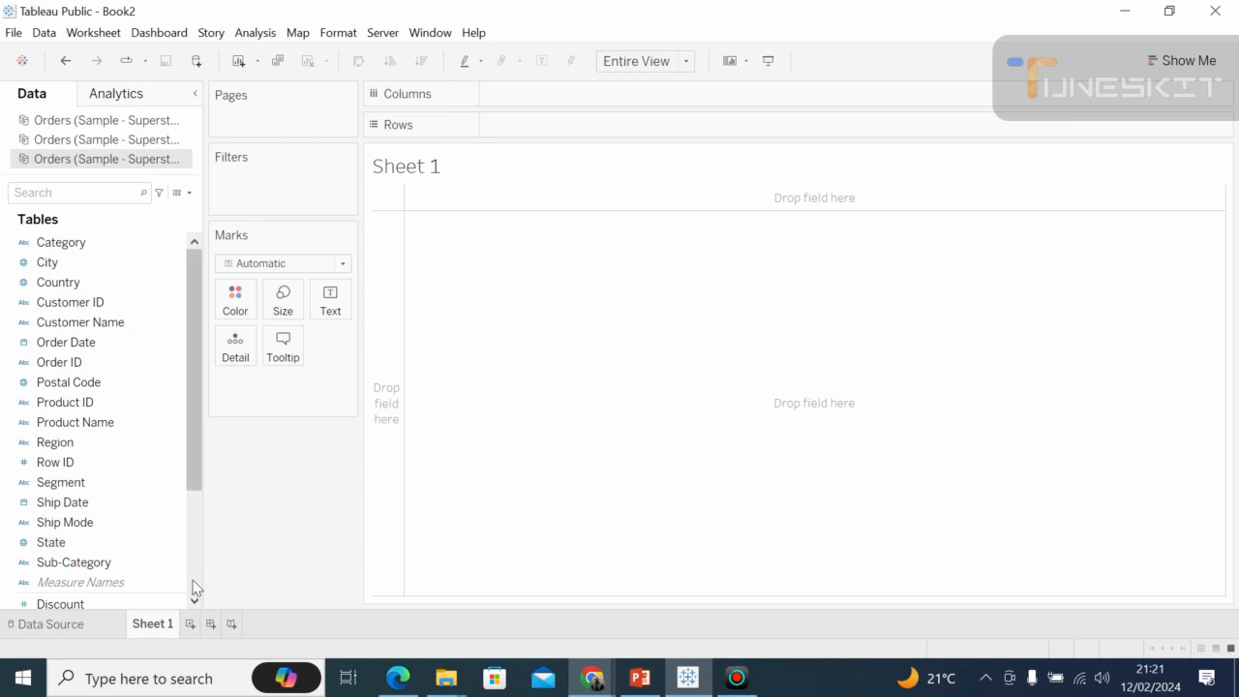
{"action": "scroll", "coordinate": [194, 588], "scroll_direction": "down", "scroll_amount": 4}
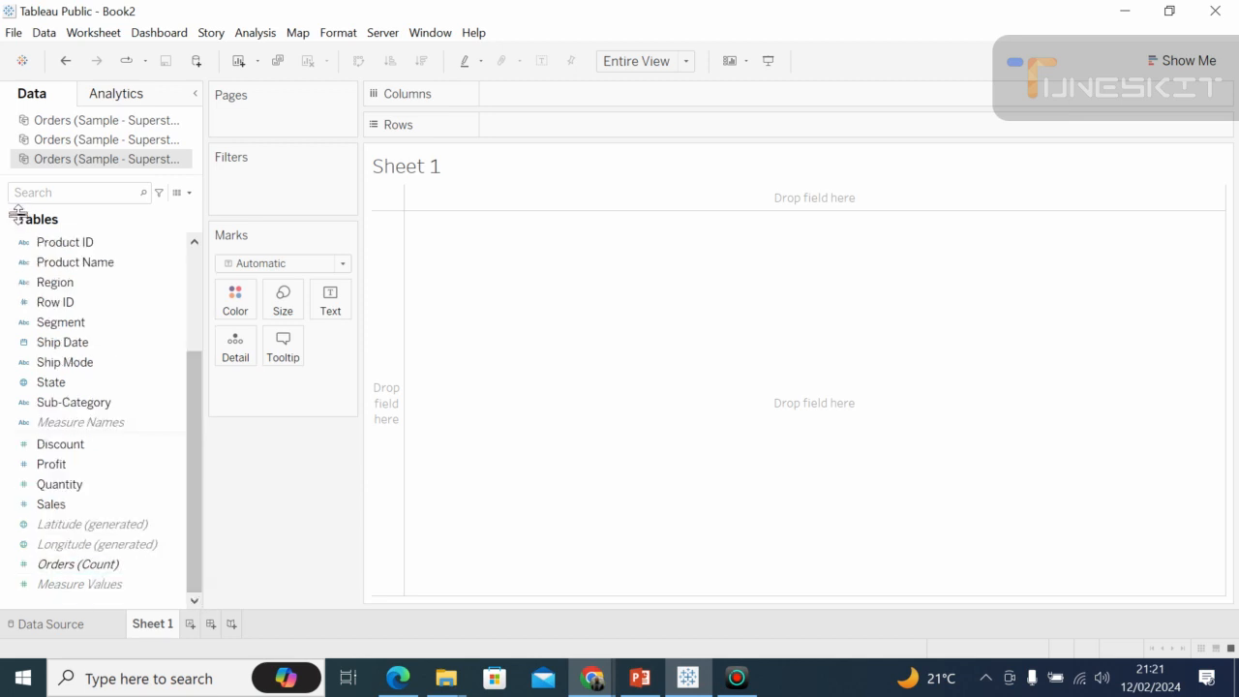
{"action": "left_click", "coordinate": [115, 97]}
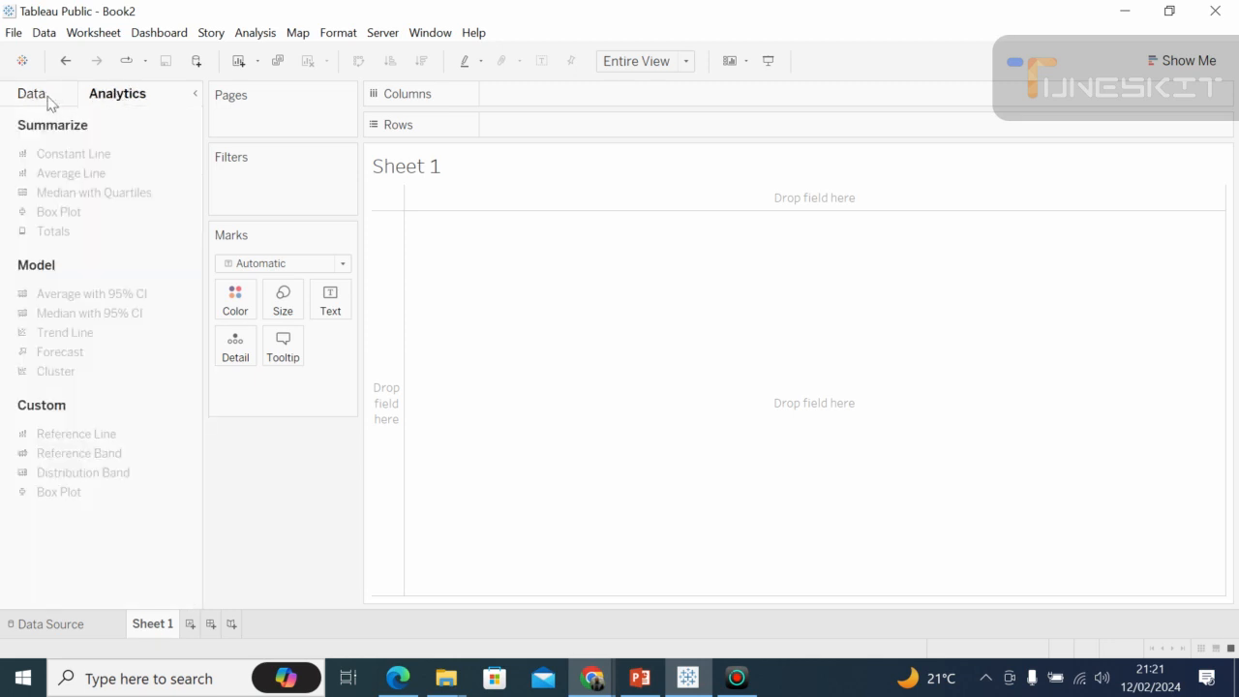
{"action": "left_click", "coordinate": [48, 100]}
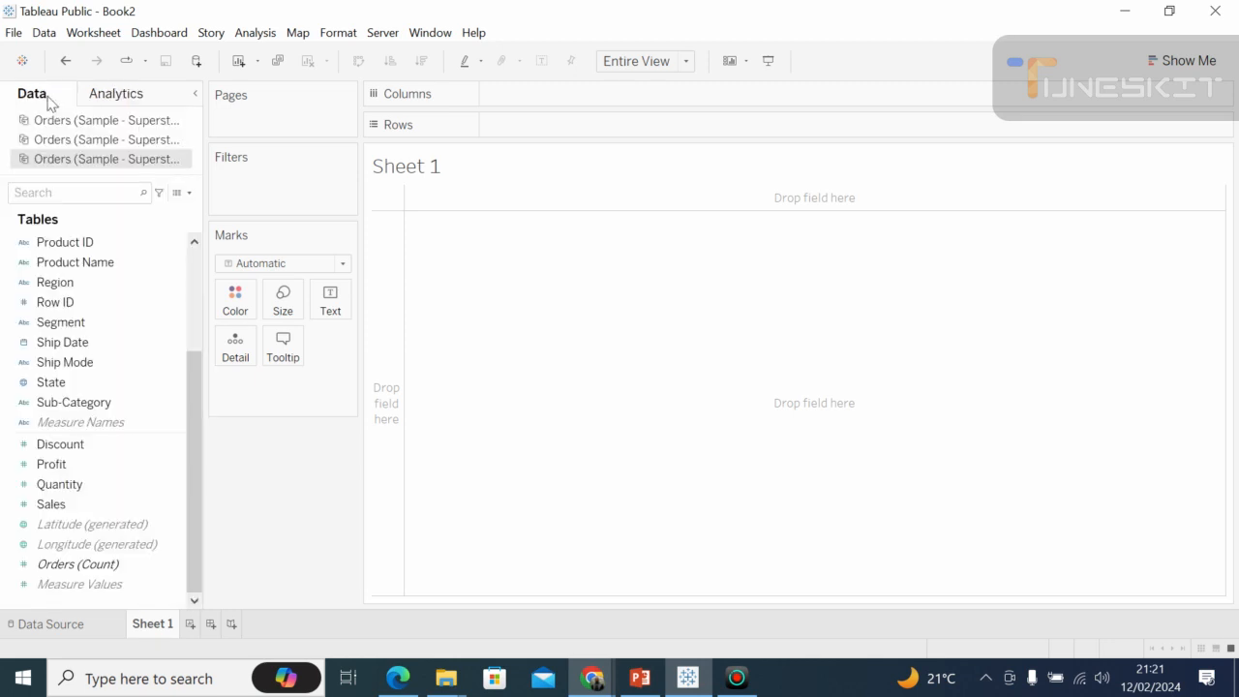
{"action": "left_click", "coordinate": [130, 106]}
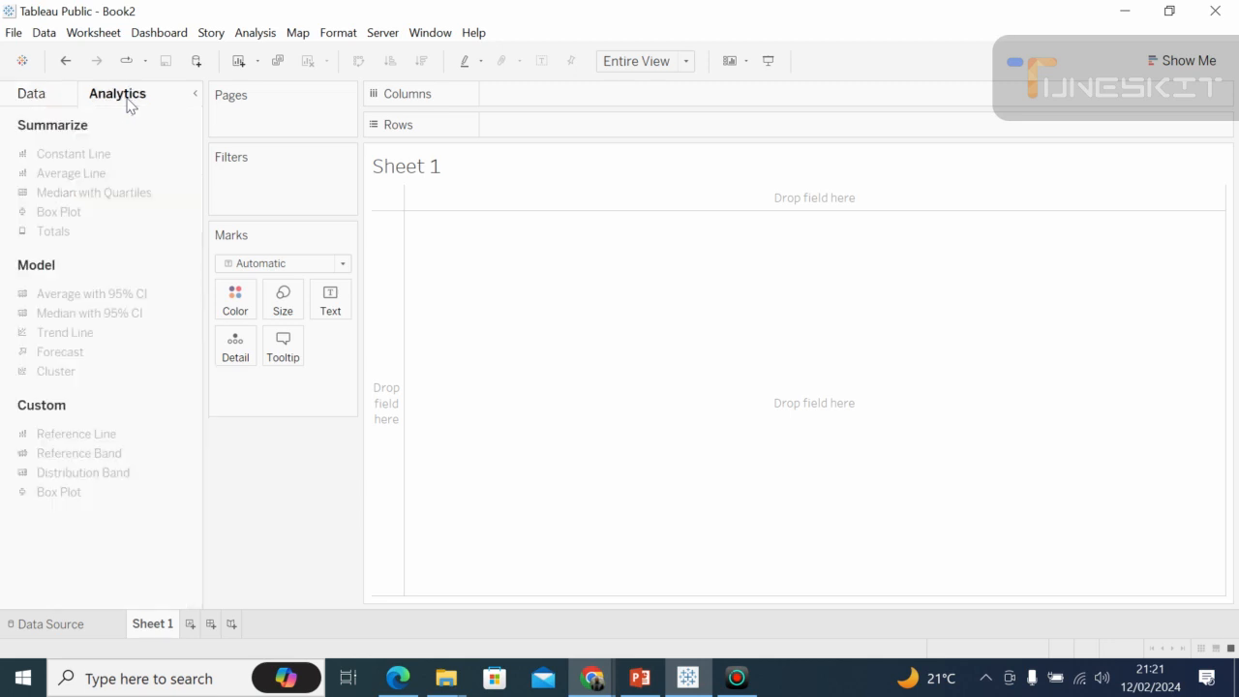
Add the Category dimension to Rows and select the Technology row in the view.
{"action": "left_click", "coordinate": [44, 105]}
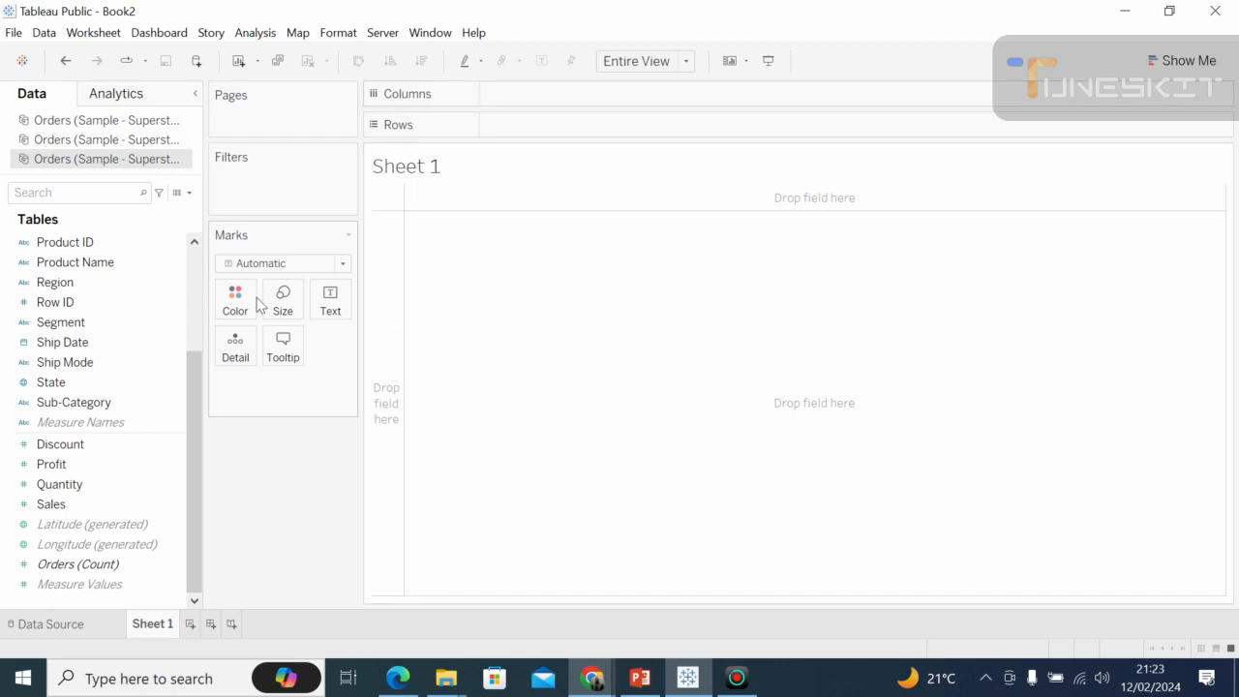
{"action": "left_click", "coordinate": [65, 244]}
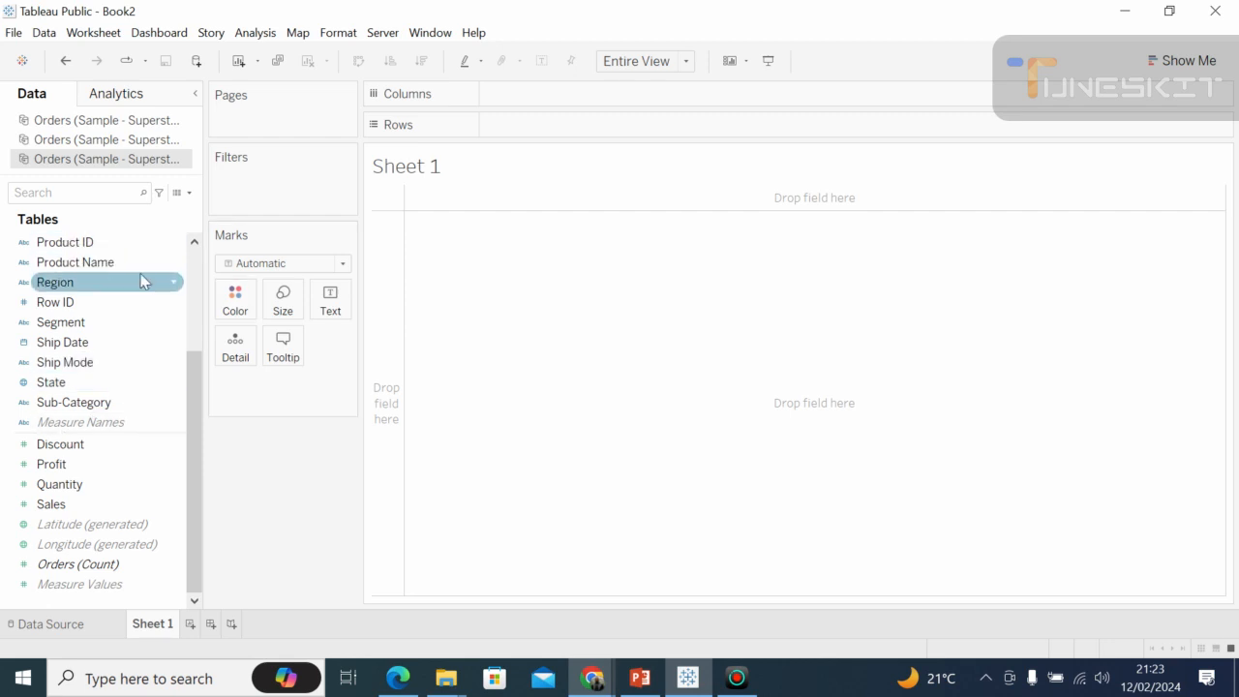
{"action": "left_click", "coordinate": [196, 258]}
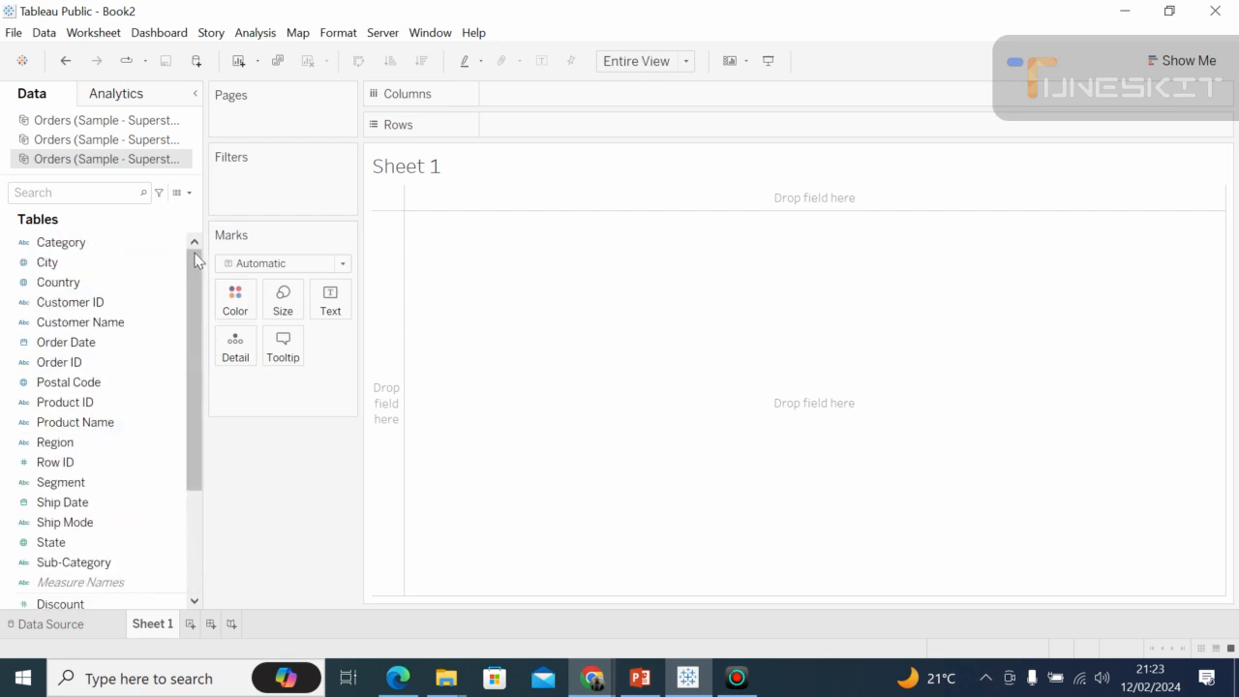
{"action": "left_click", "coordinate": [70, 242]}
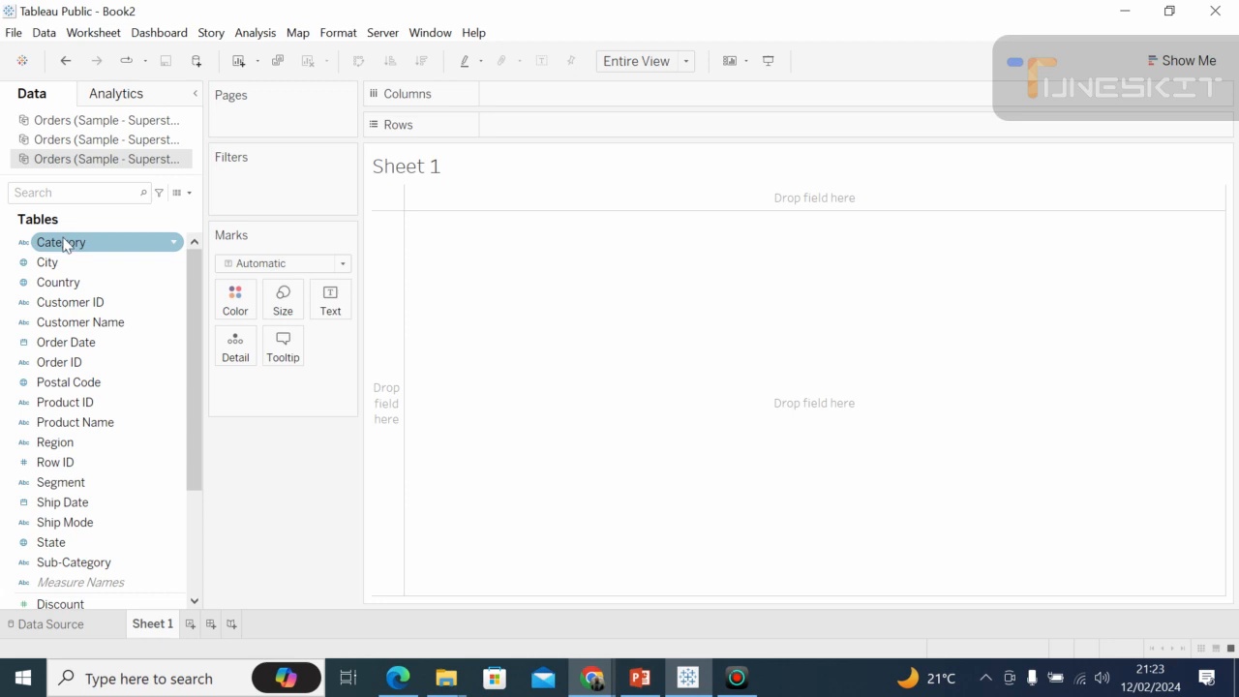
{"action": "left_click_drag", "start_coordinate": [64, 244], "coordinate": [555, 131]}
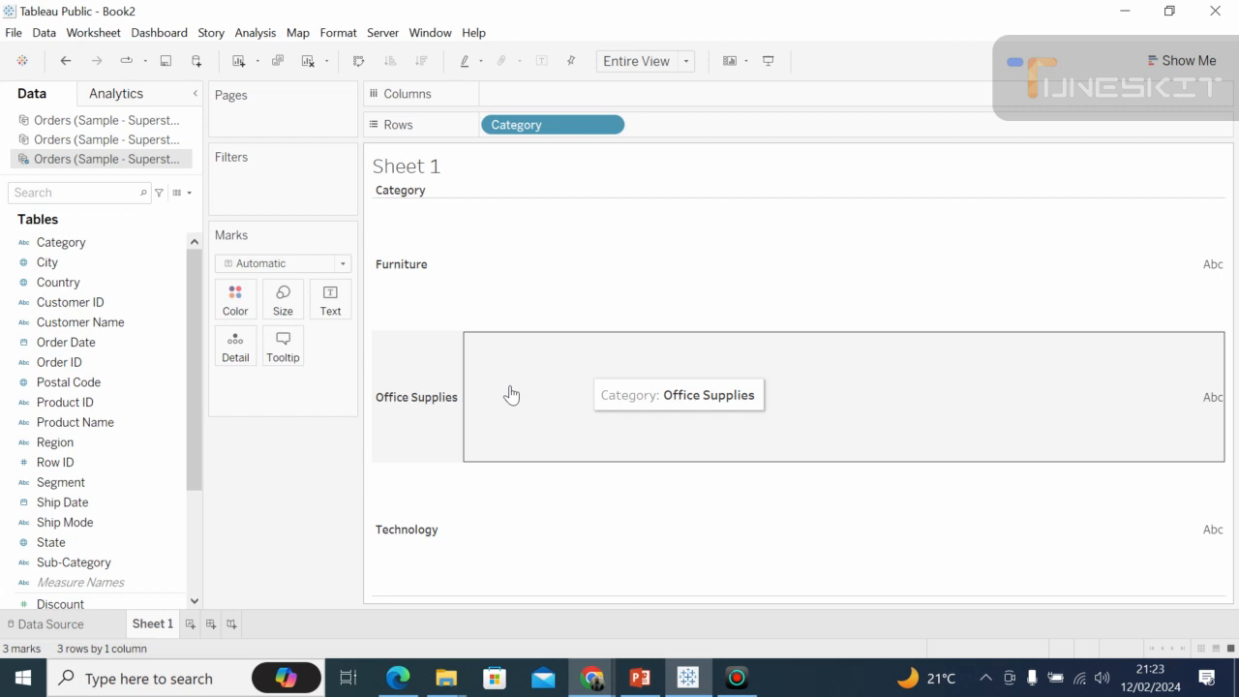
{"action": "left_click", "coordinate": [439, 569]}
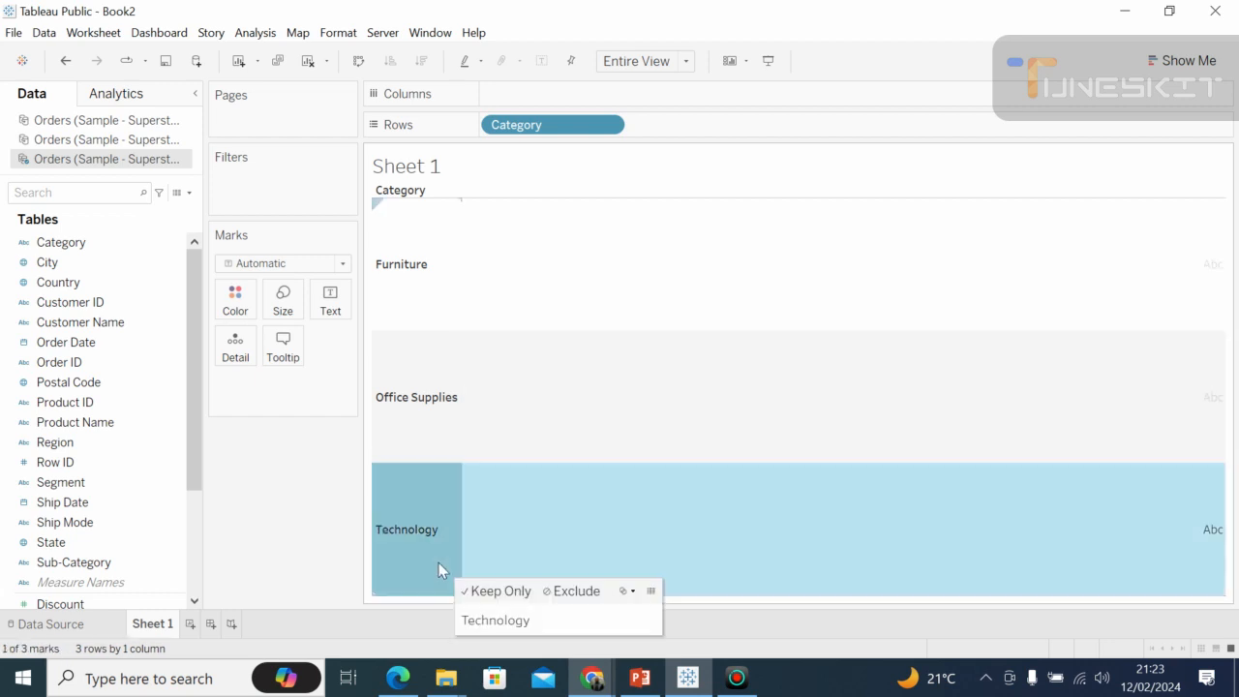
Set the worksheet's fit to Standard and clear the selected Technology row in the view.
{"action": "left_click", "coordinate": [686, 61]}
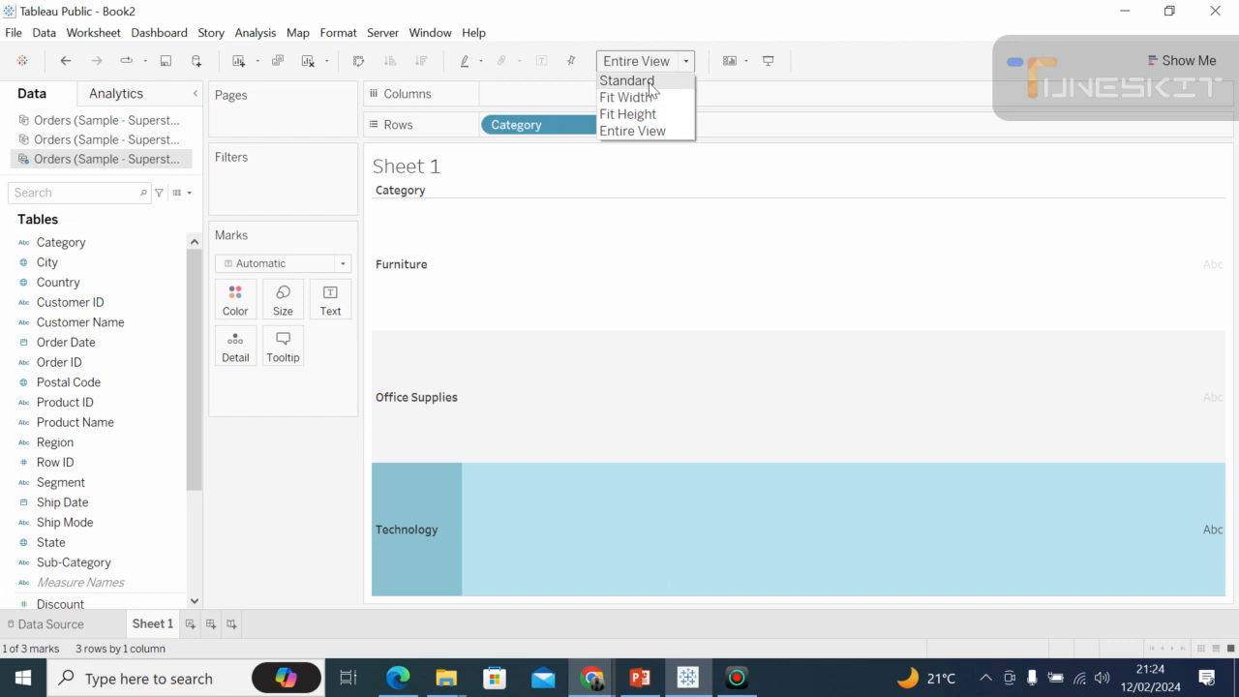
{"action": "left_click", "coordinate": [649, 83]}
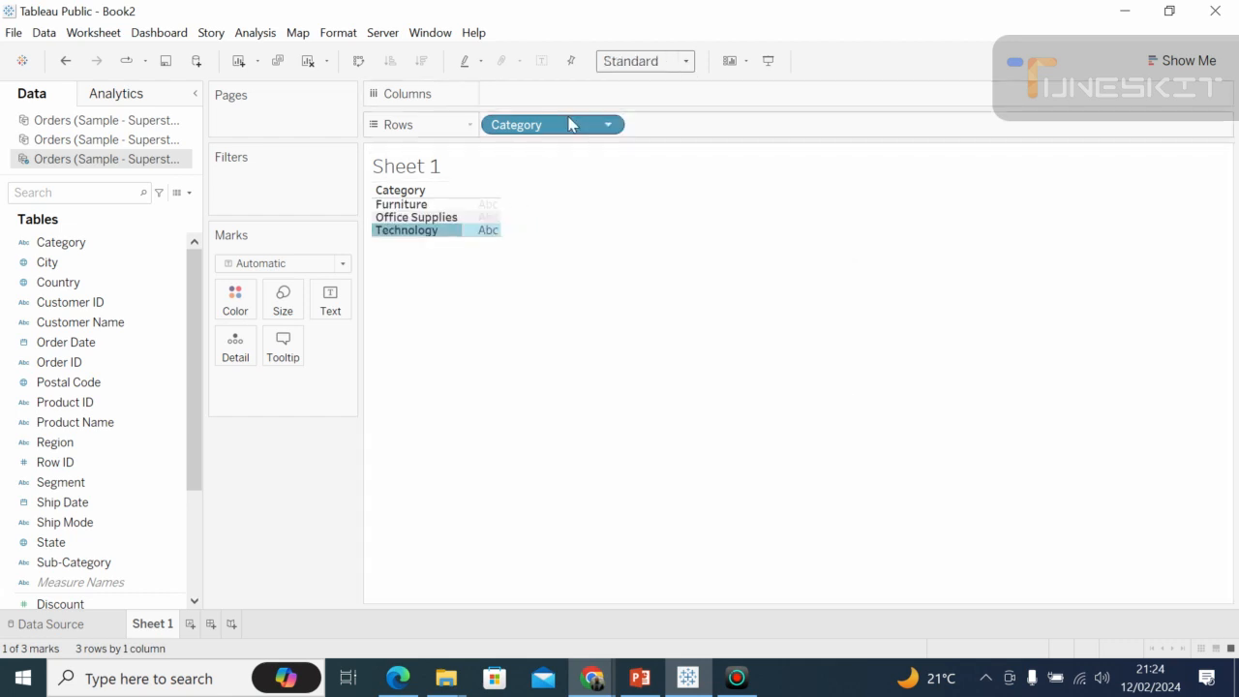
{"action": "left_click", "coordinate": [489, 309]}
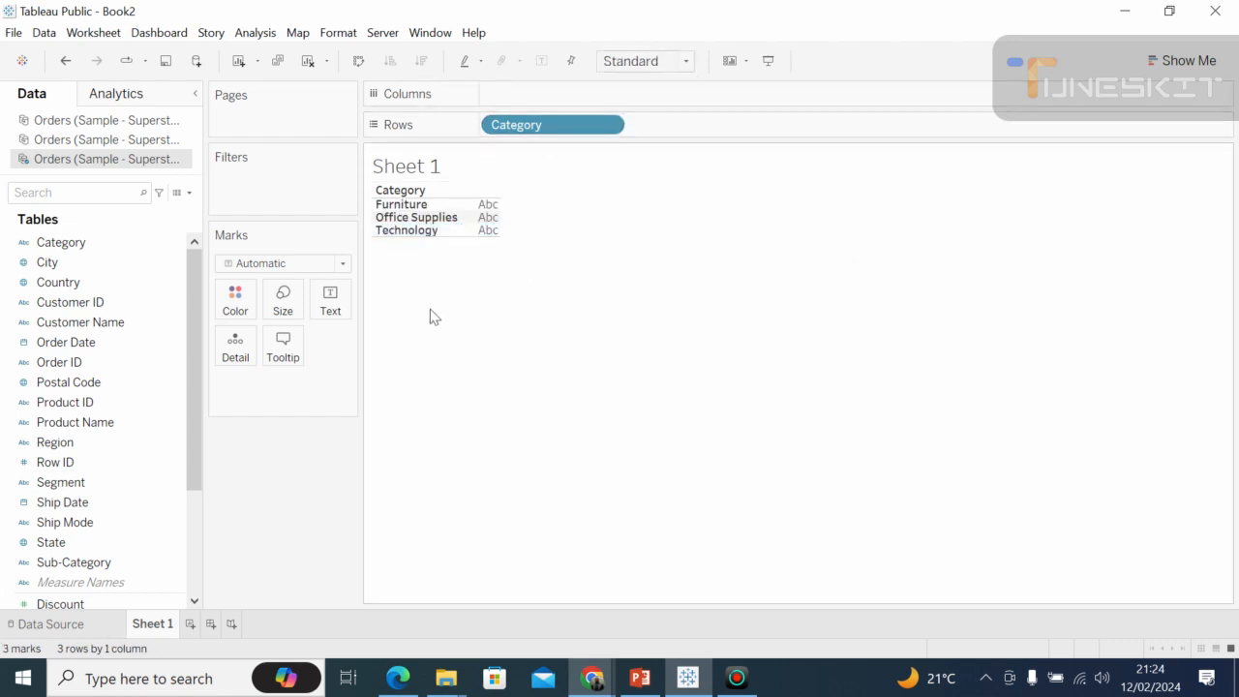
{"action": "mouse_move", "coordinate": [490, 209]}
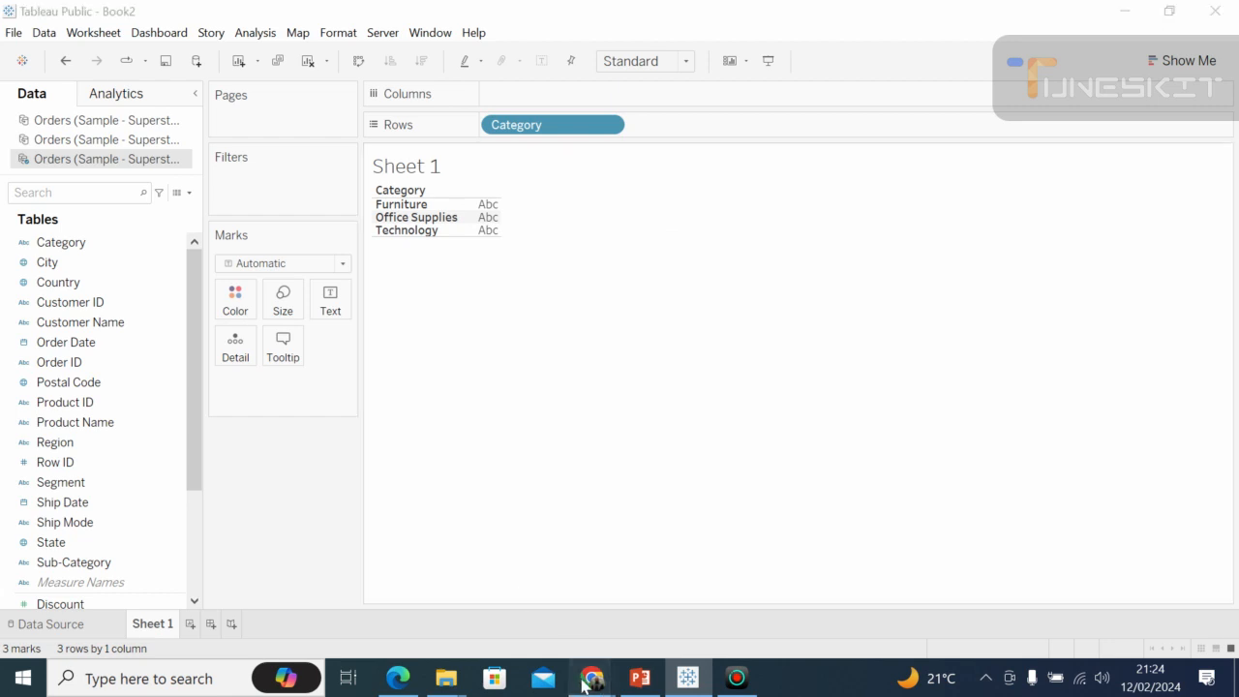
Switch to the Google Meet call to check on the participants, and return to Tableau Public.
{"action": "mouse_move", "coordinate": [591, 677]}
{"action": "left_click", "coordinate": [539, 569]}
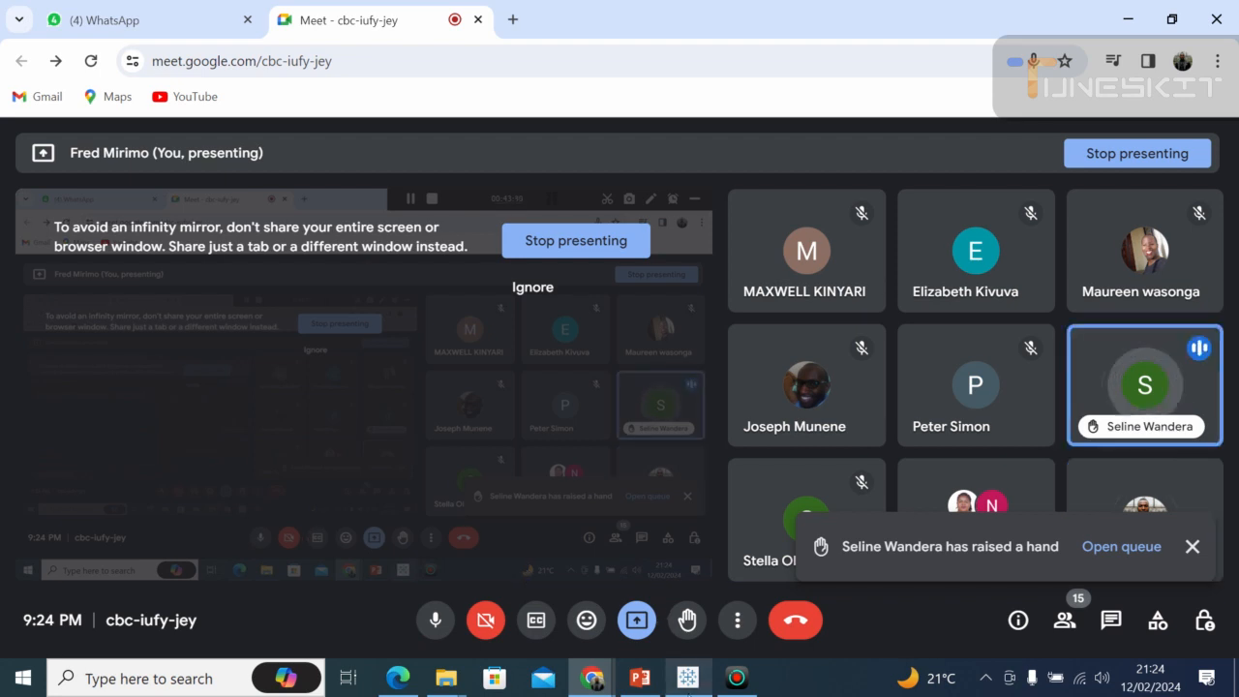
{"action": "left_click", "coordinate": [687, 678]}
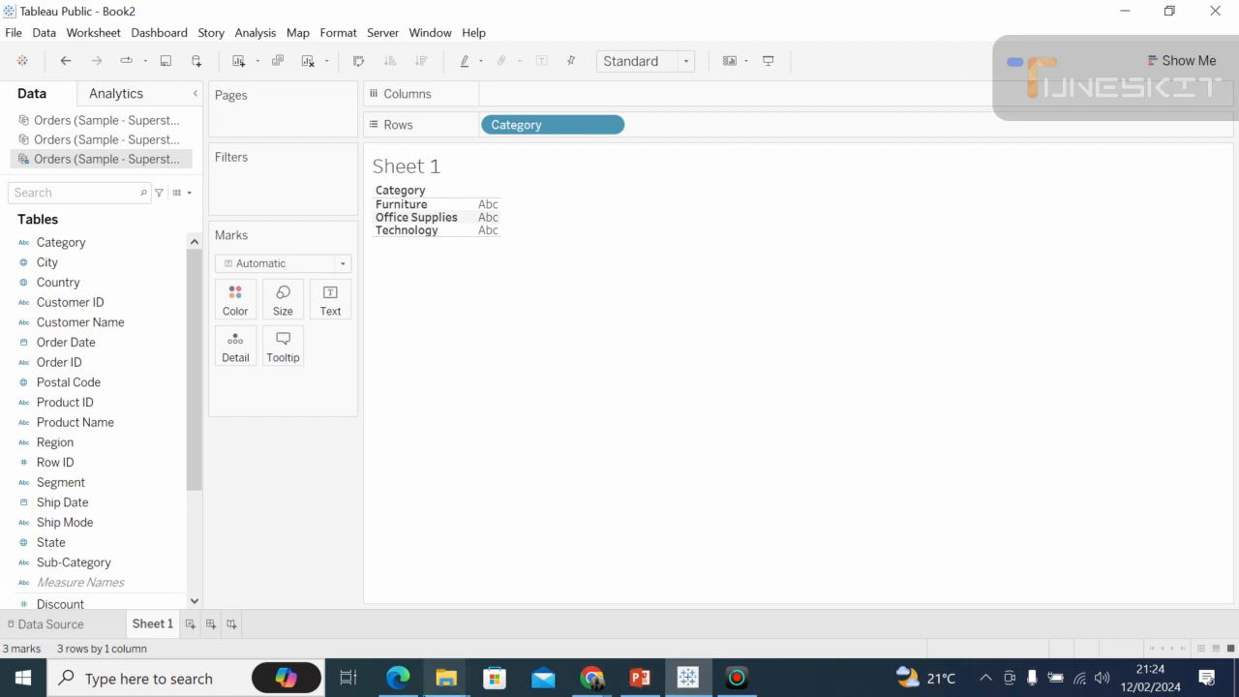
Compare the Data Source page of the Orders table with the Sheet 1 worksheet and examine its dimensions and measures in the field list.
{"action": "mouse_move", "coordinate": [445, 678]}
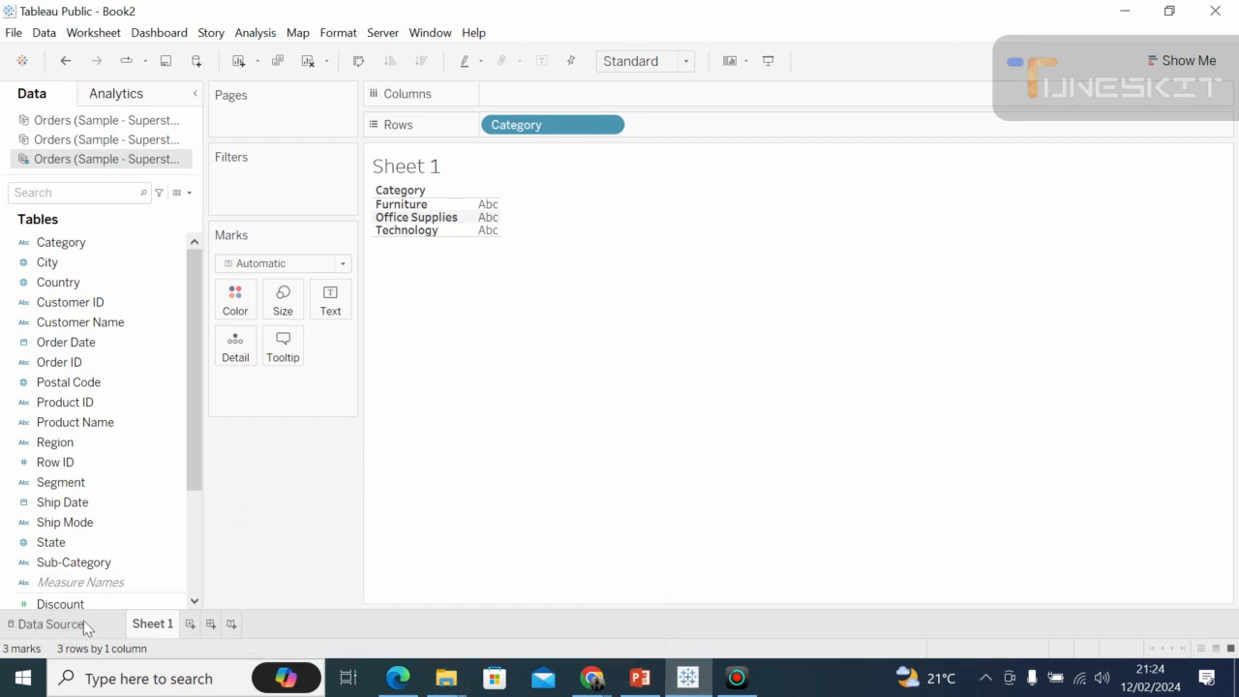
{"action": "left_click", "coordinate": [50, 624]}
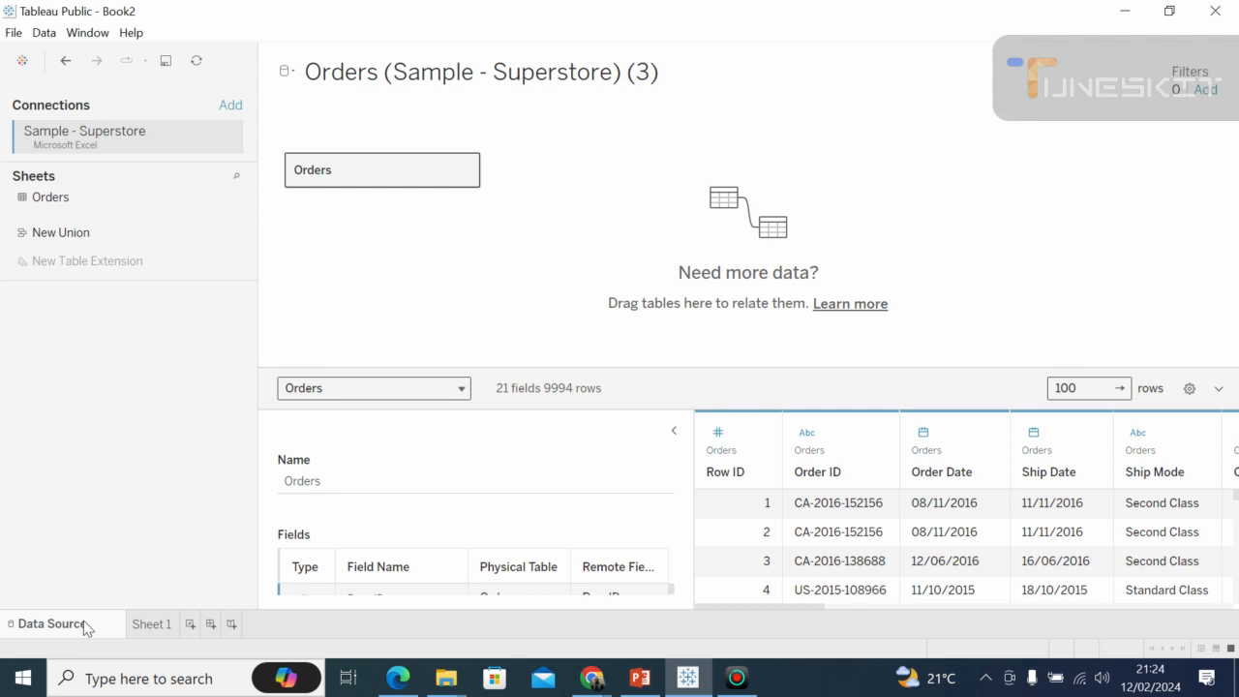
{"action": "left_click", "coordinate": [143, 625]}
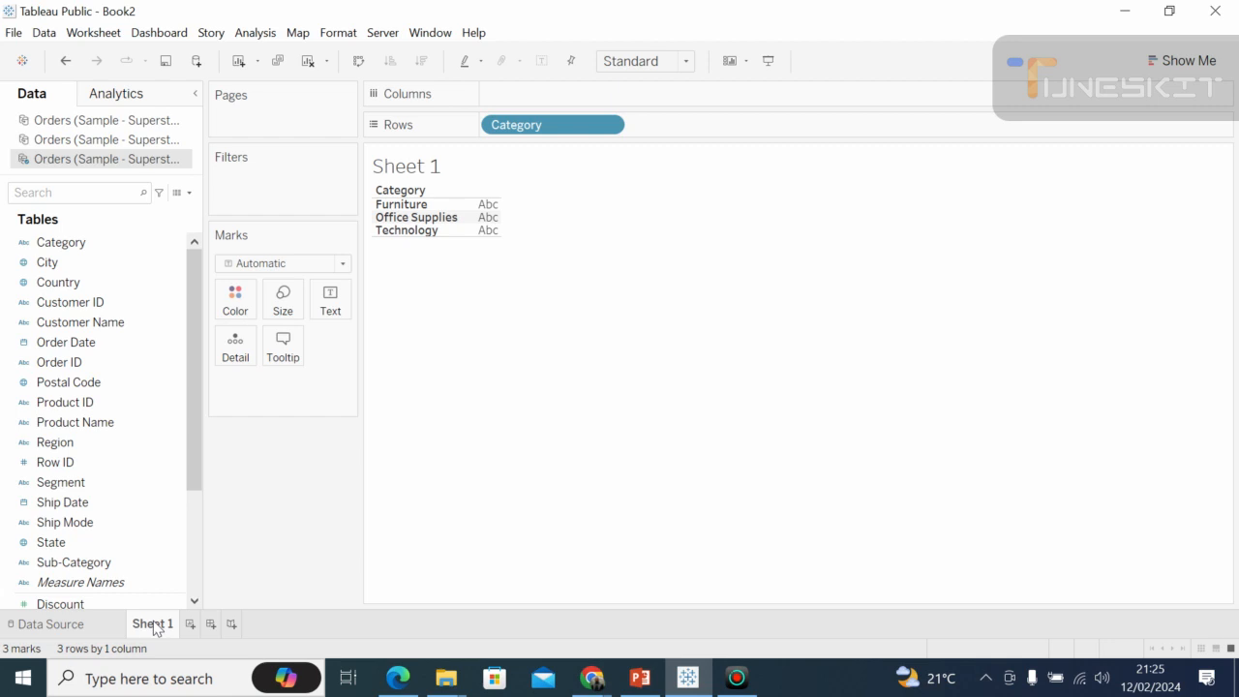
{"action": "left_click", "coordinate": [155, 563]}
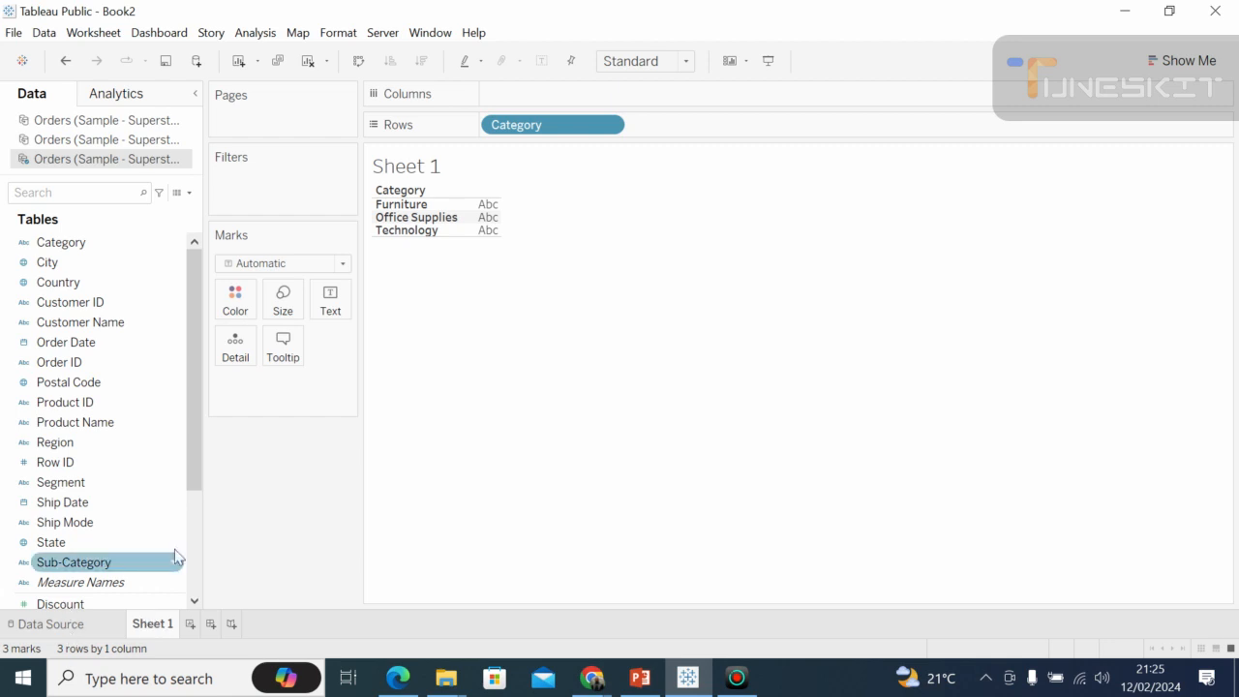
{"action": "left_click", "coordinate": [77, 627]}
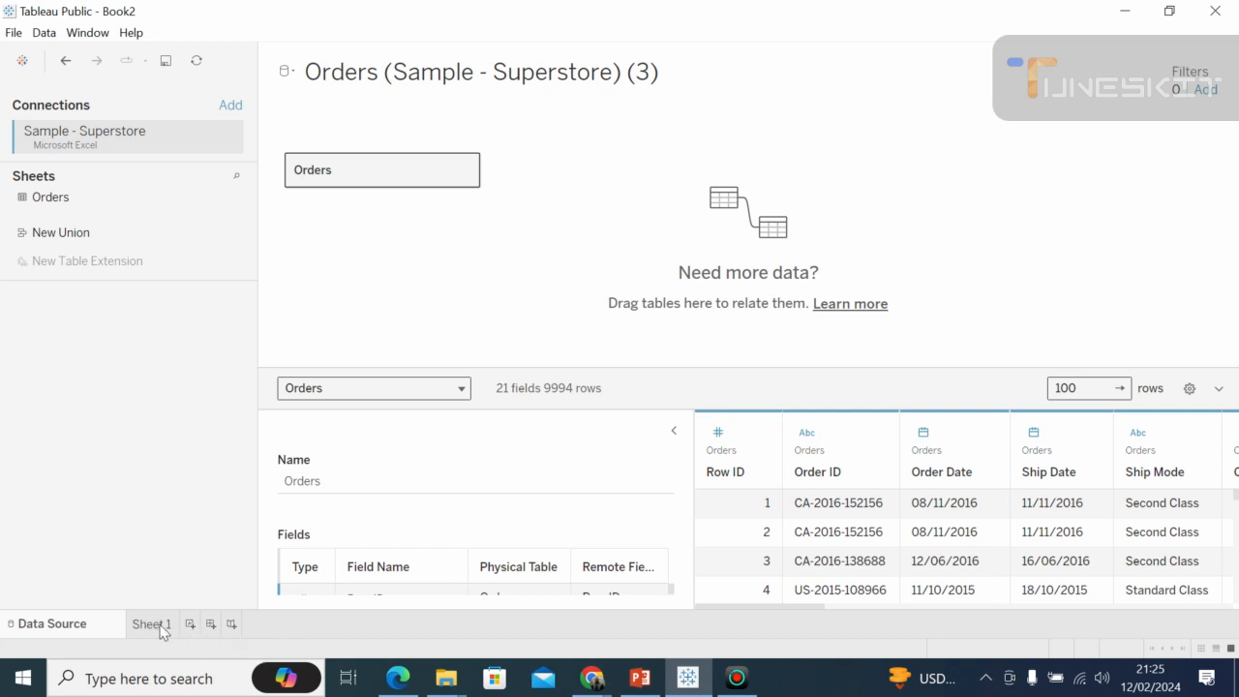
{"action": "double_click", "coordinate": [151, 624]}
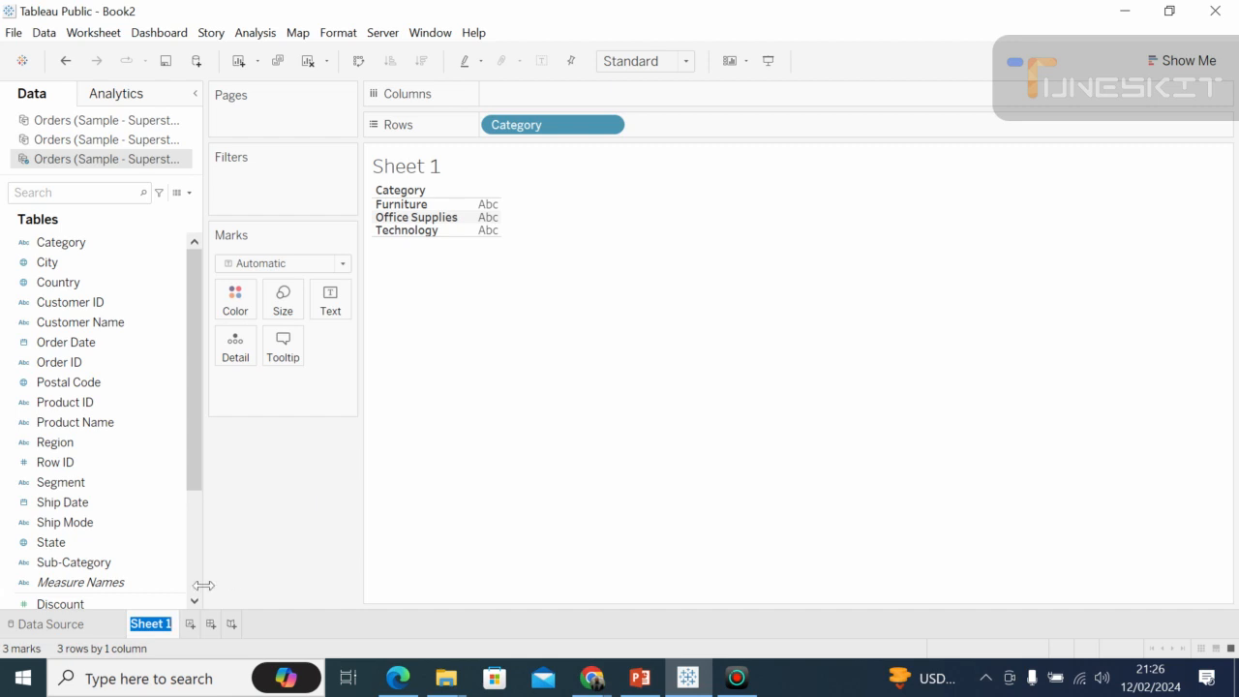
{"action": "left_click", "coordinate": [104, 631]}
{"action": "left_click", "coordinate": [103, 631]}
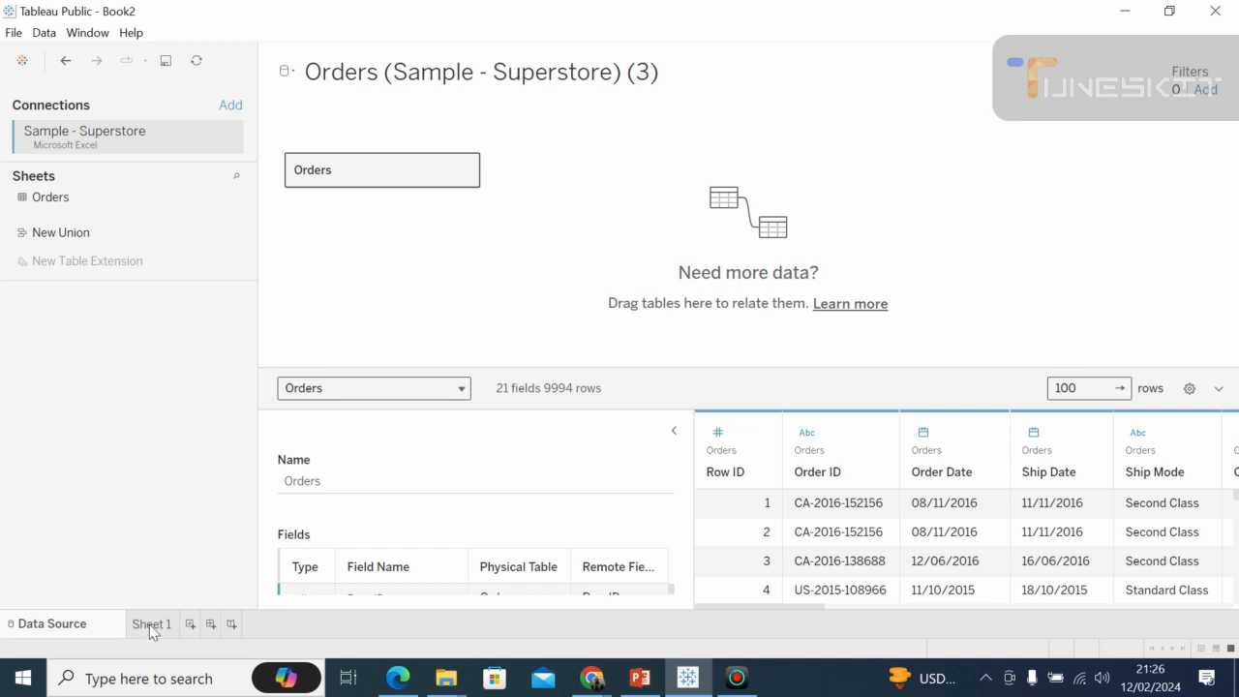
{"action": "left_click", "coordinate": [151, 624]}
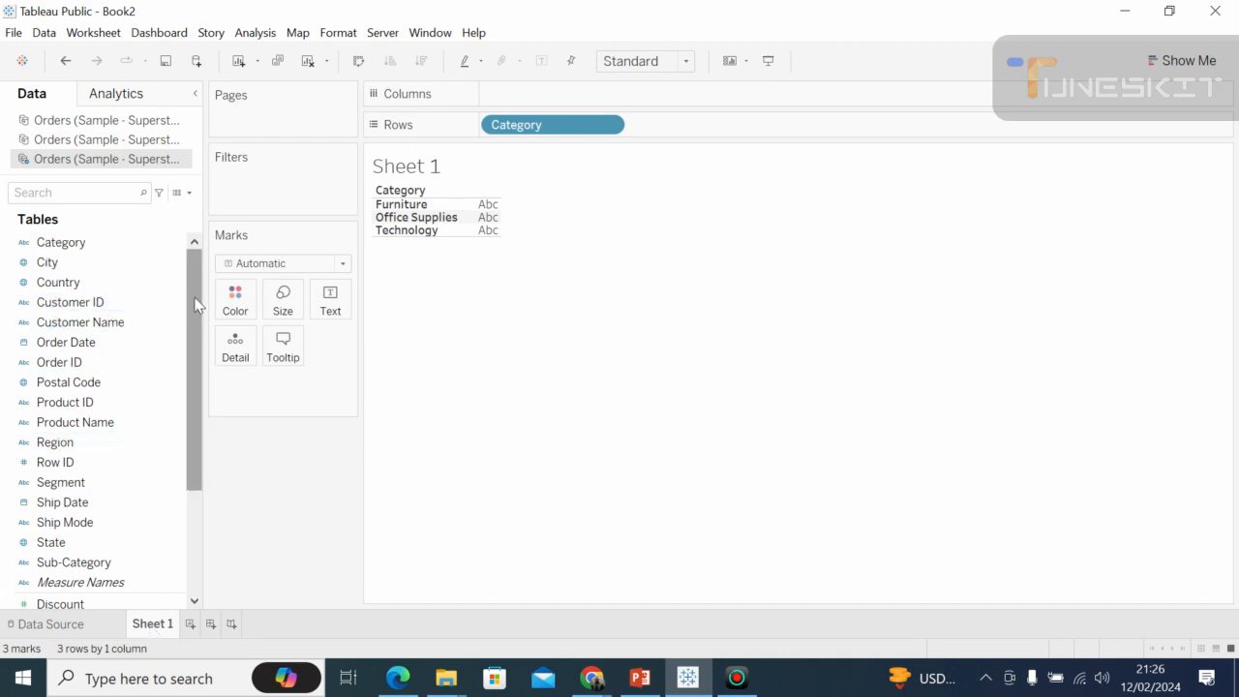
{"action": "mouse_move", "coordinate": [195, 298]}
{"action": "left_mouse_down"}
{"action": "mouse_move", "coordinate": [194, 338]}
{"action": "mouse_move", "coordinate": [193, 298]}
{"action": "left_mouse_up"}
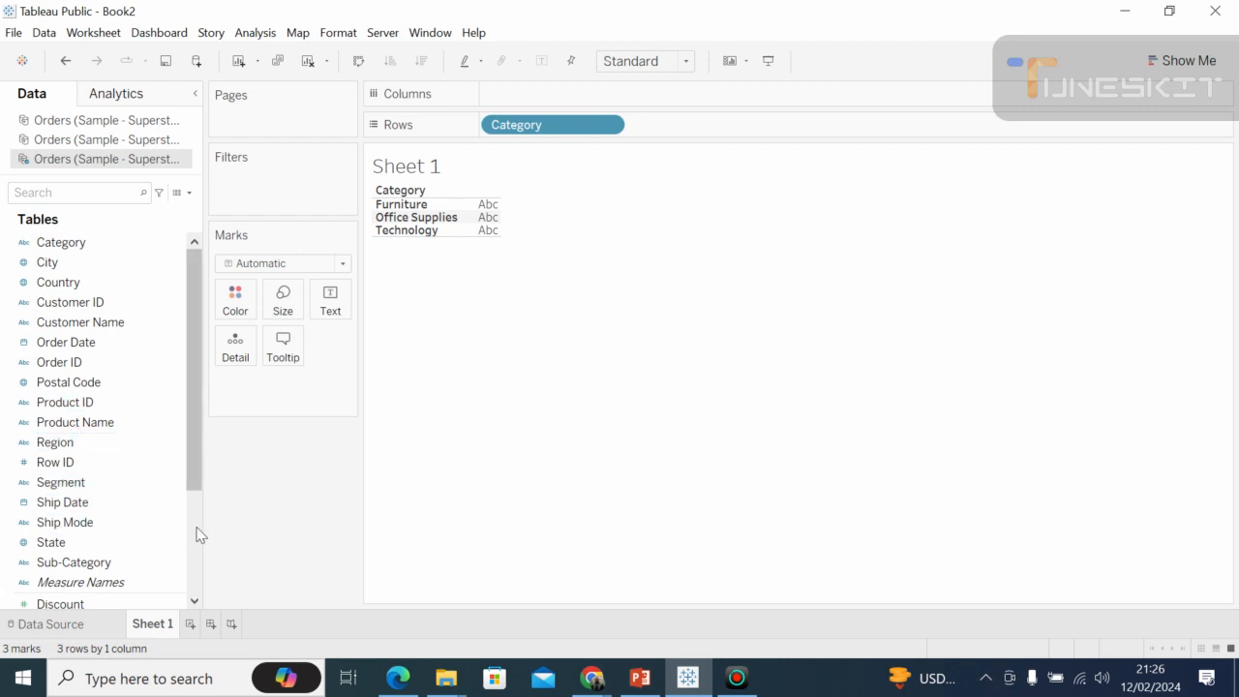
{"action": "scroll", "coordinate": [198, 535], "scroll_direction": "down", "scroll_amount": 3}
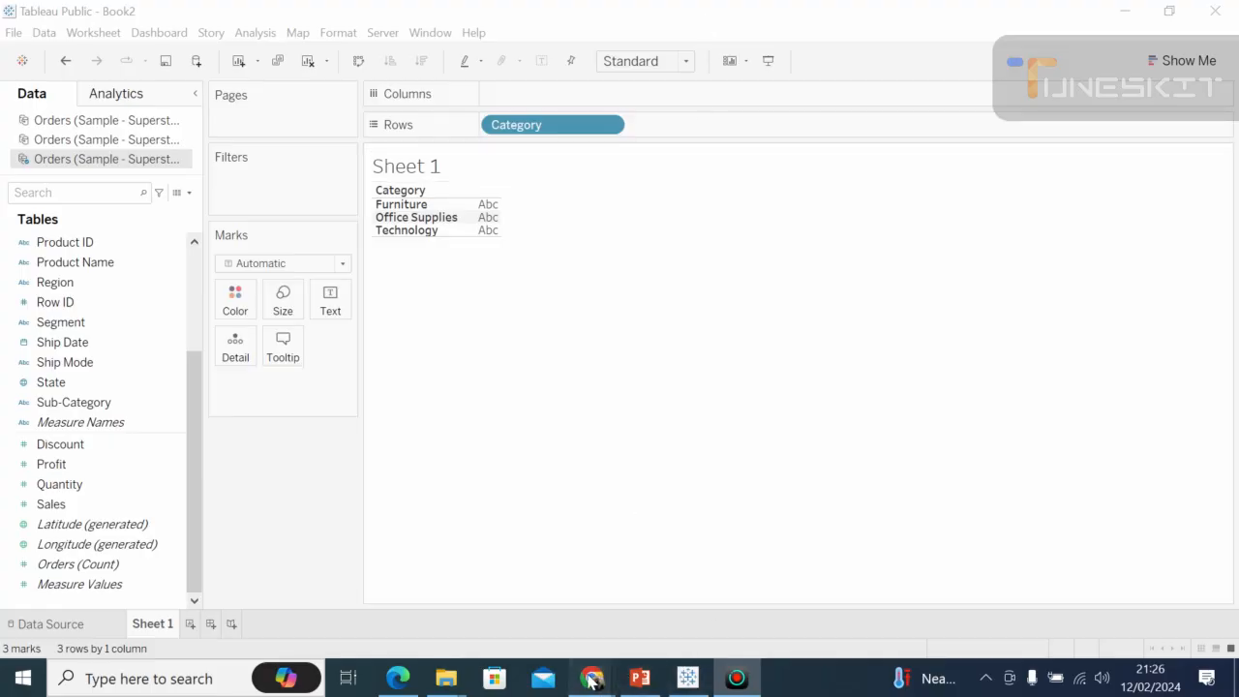
Switch to the Google Meet call and stop presenting the screen.
{"action": "mouse_move", "coordinate": [591, 680]}
{"action": "left_click", "coordinate": [455, 592]}
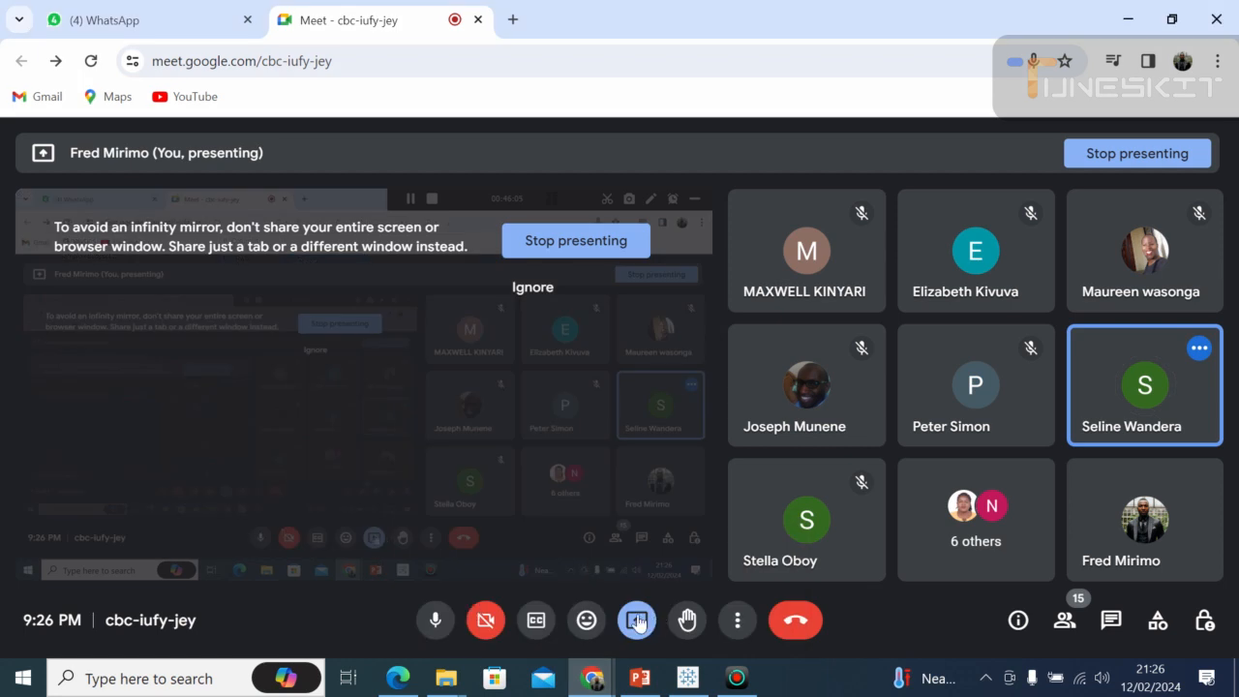
{"action": "left_click", "coordinate": [639, 620]}
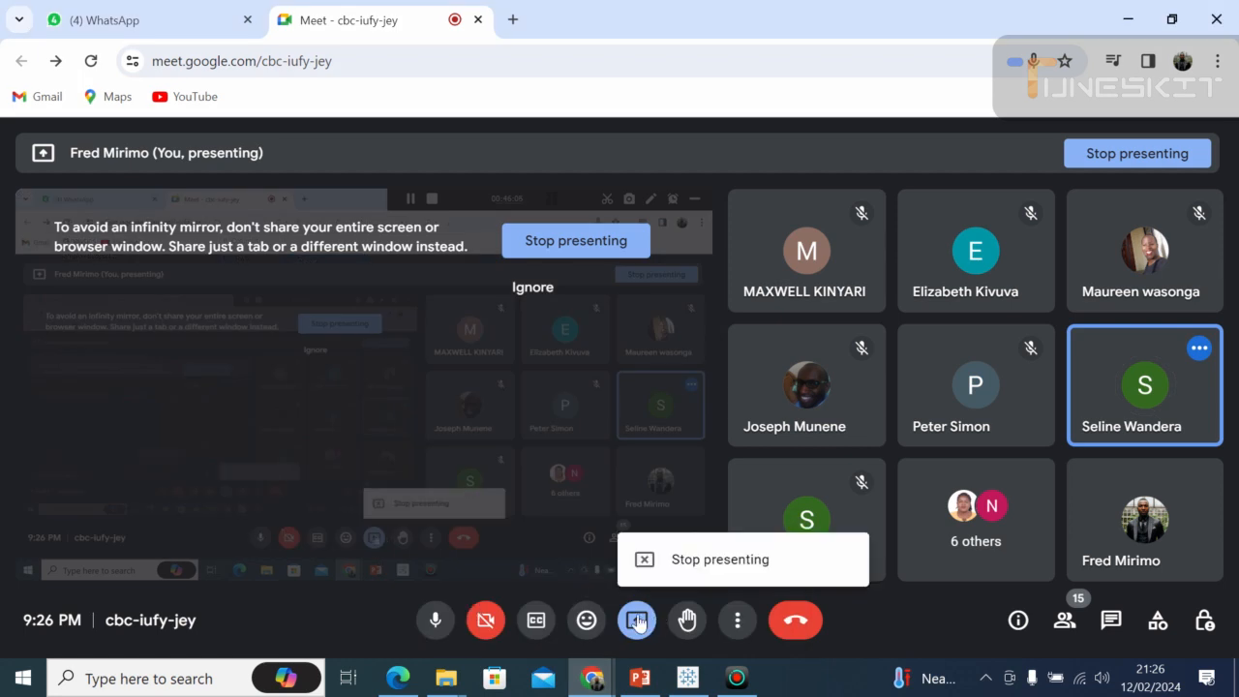
{"action": "left_click", "coordinate": [697, 561]}
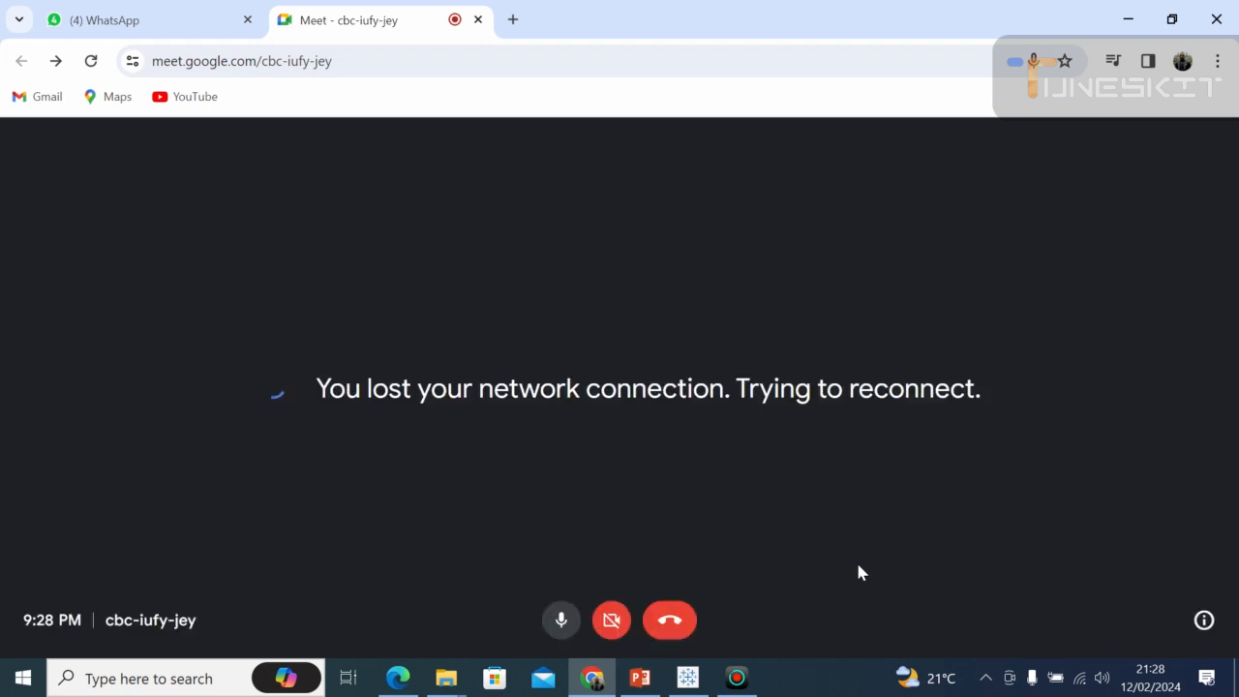
Mute the microphone in the meeting and check the computer's Wi-Fi connection.
{"action": "left_click", "coordinate": [567, 624]}
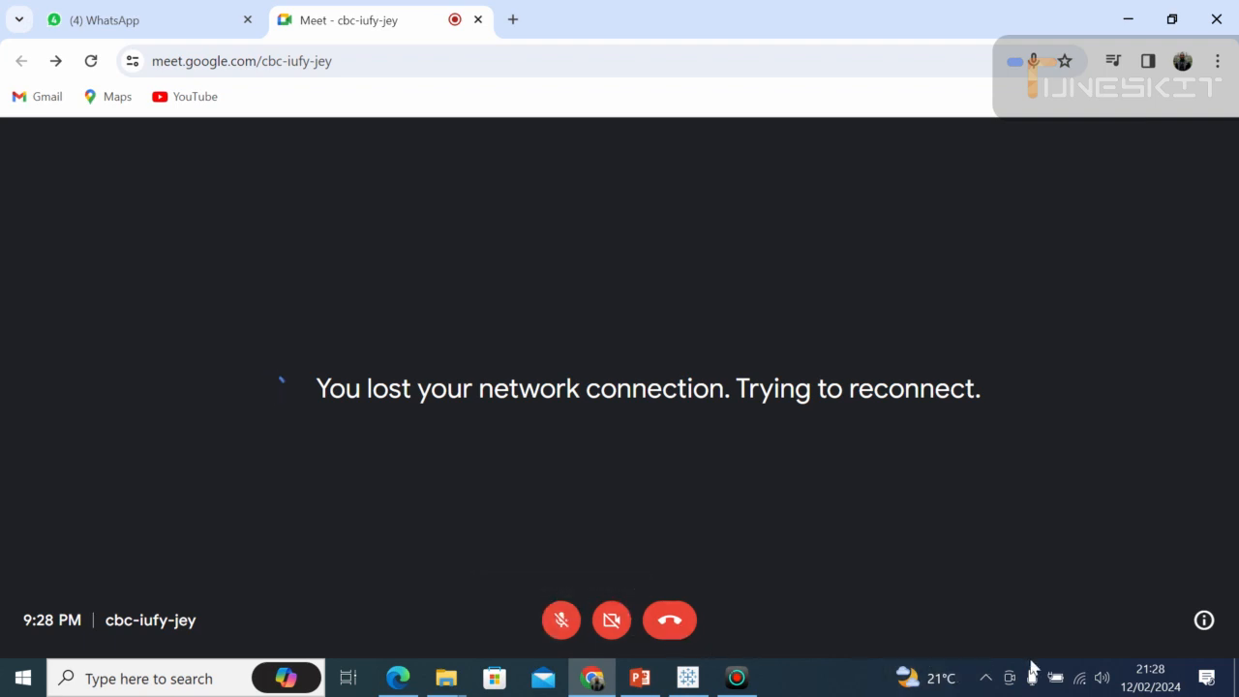
{"action": "left_click", "coordinate": [1081, 688]}
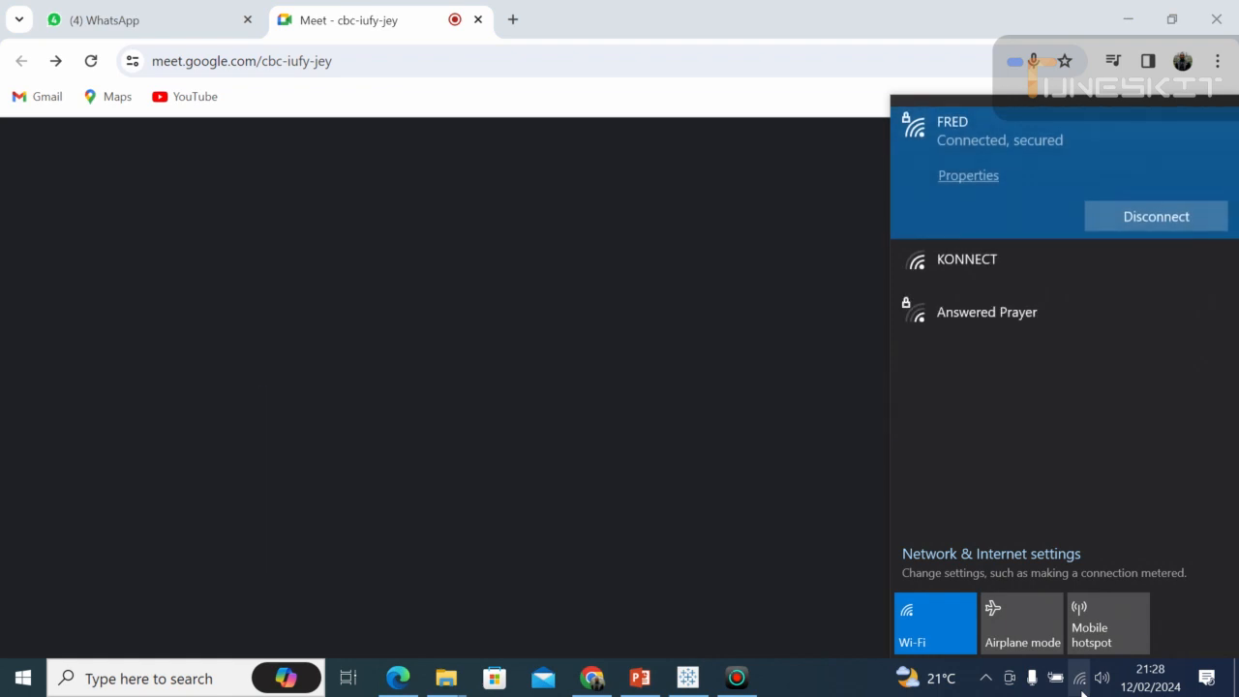
{"action": "left_click", "coordinate": [675, 445]}
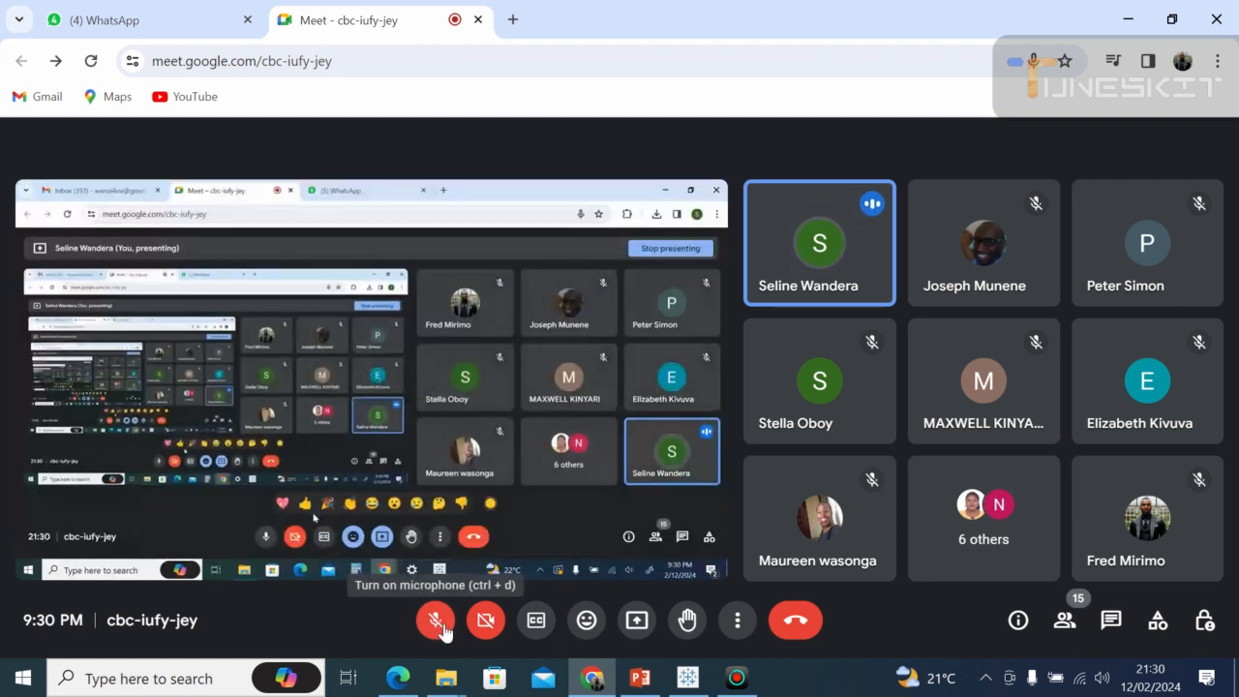
Turn the microphone back on and try to pin the participant's shared Tableau screen.
{"action": "left_click", "coordinate": [435, 623]}
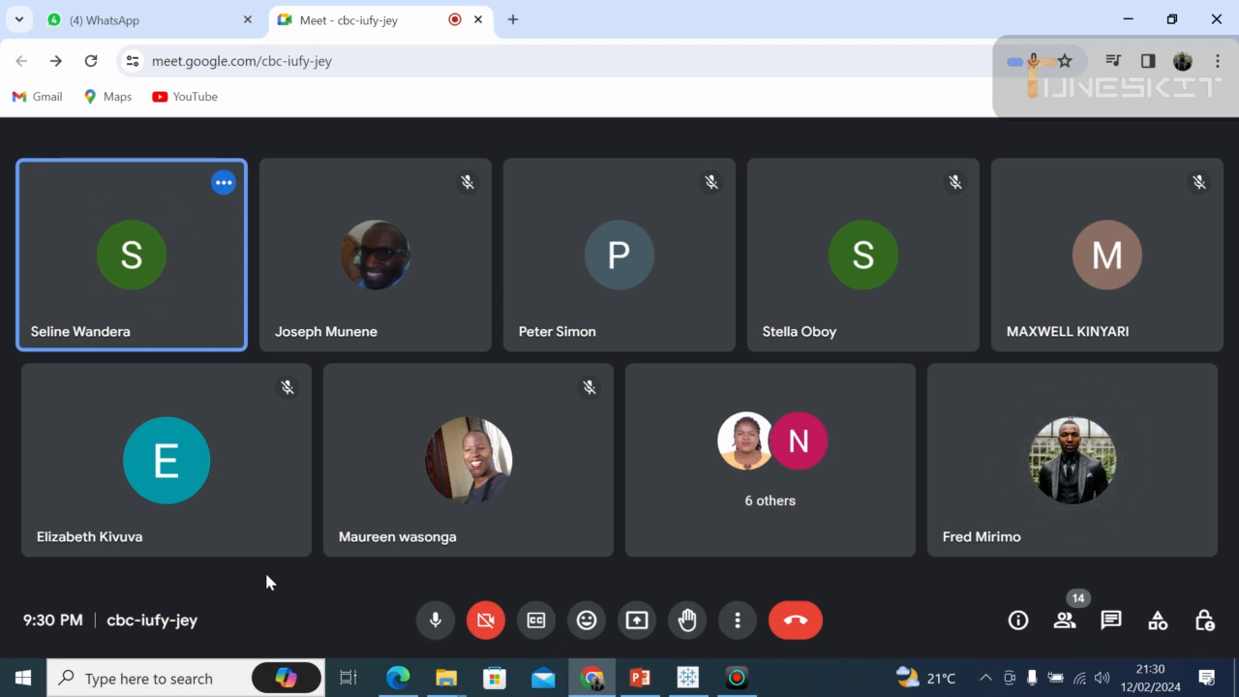
{"action": "mouse_move", "coordinate": [266, 550]}
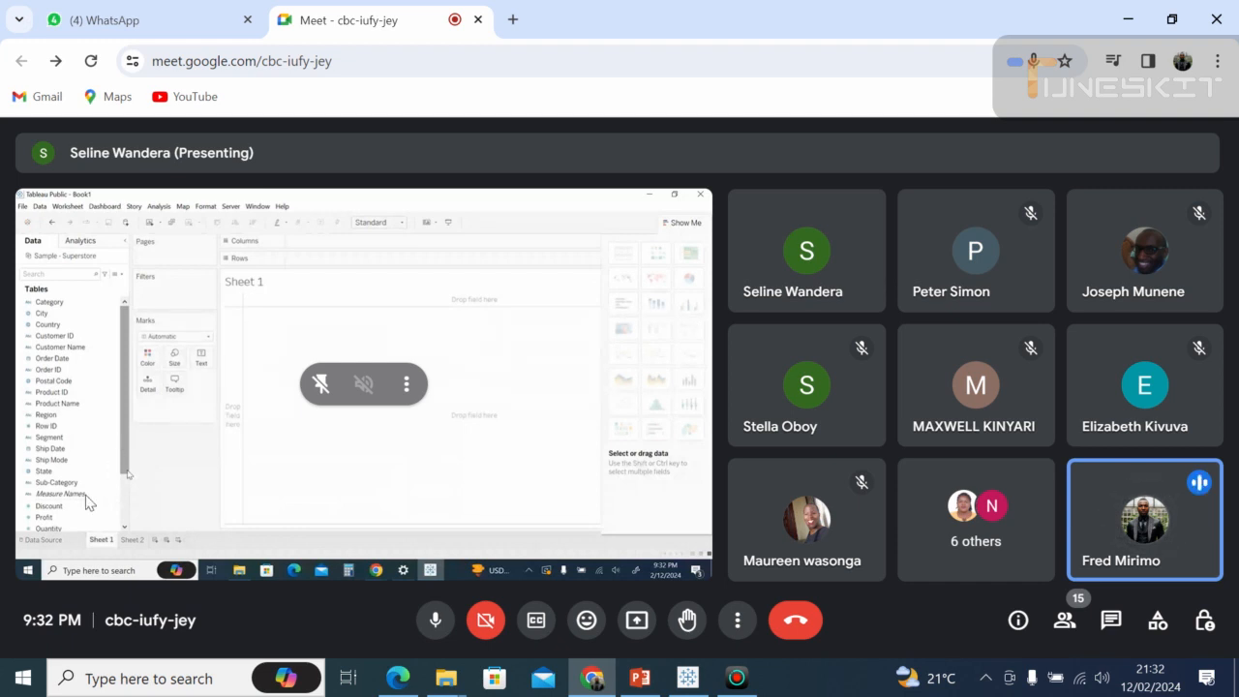
{"action": "left_click", "coordinate": [319, 377]}
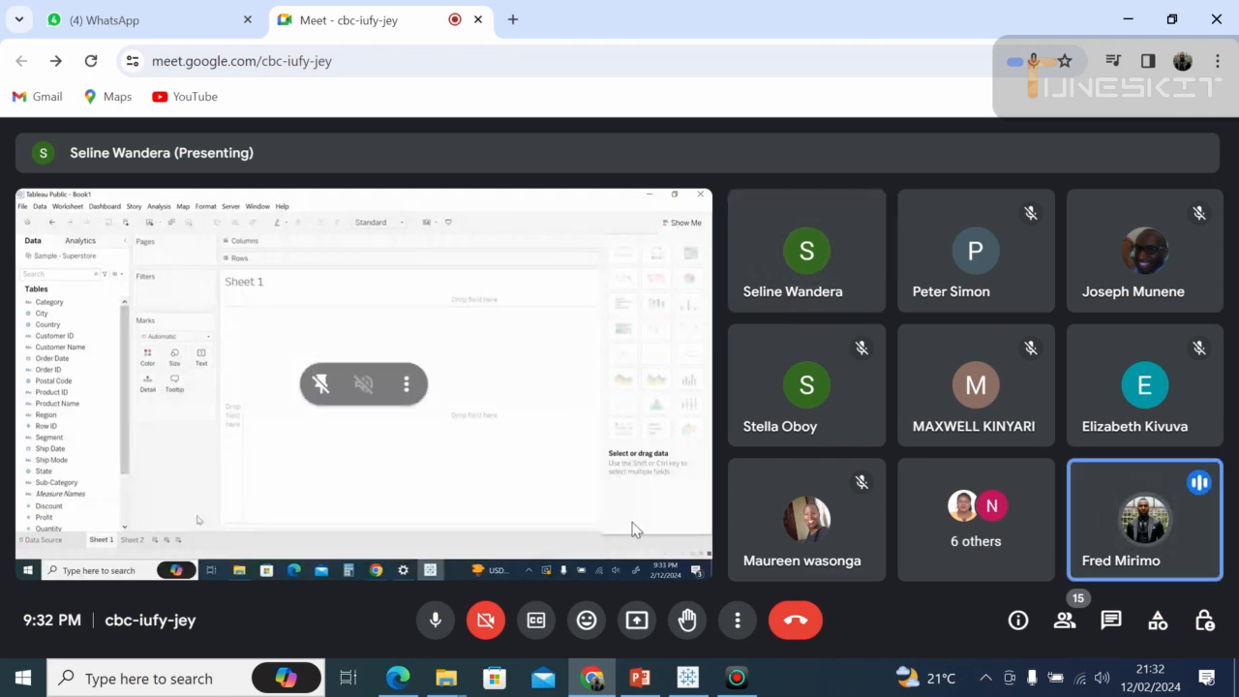
Take over as the meeting's main presenter by sharing the entire screen, and hide the screen-sharing notice.
{"action": "left_click", "coordinate": [636, 621]}
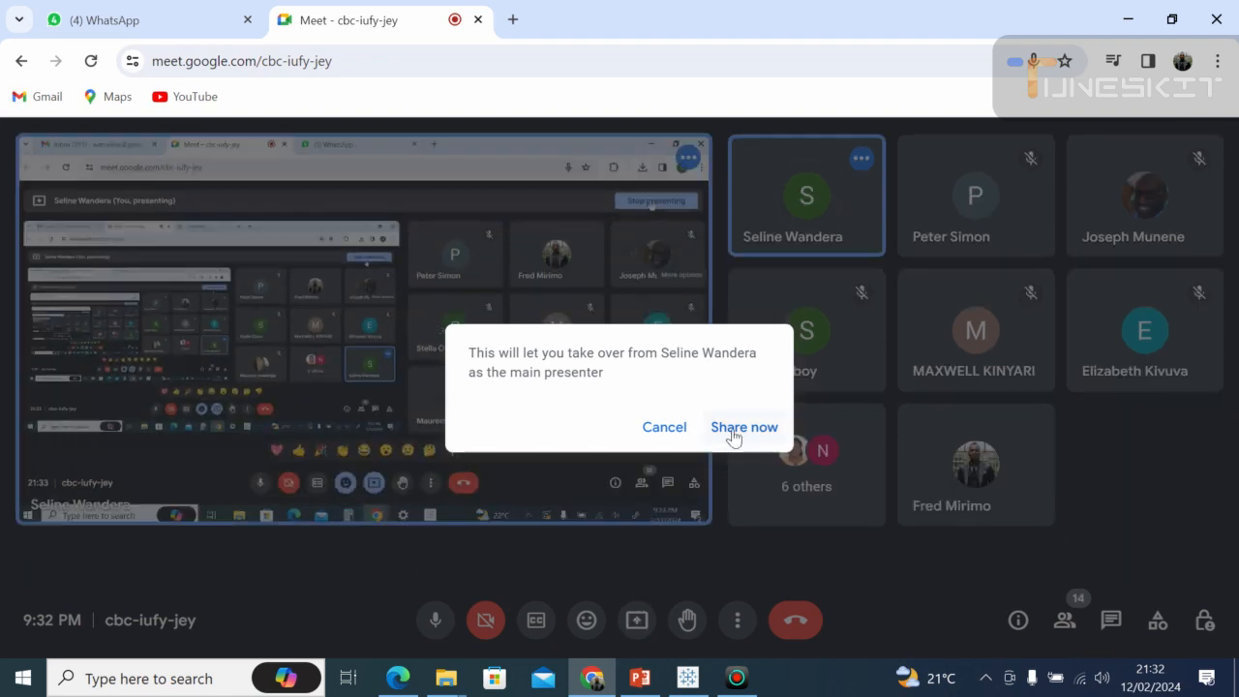
{"action": "left_click", "coordinate": [733, 436]}
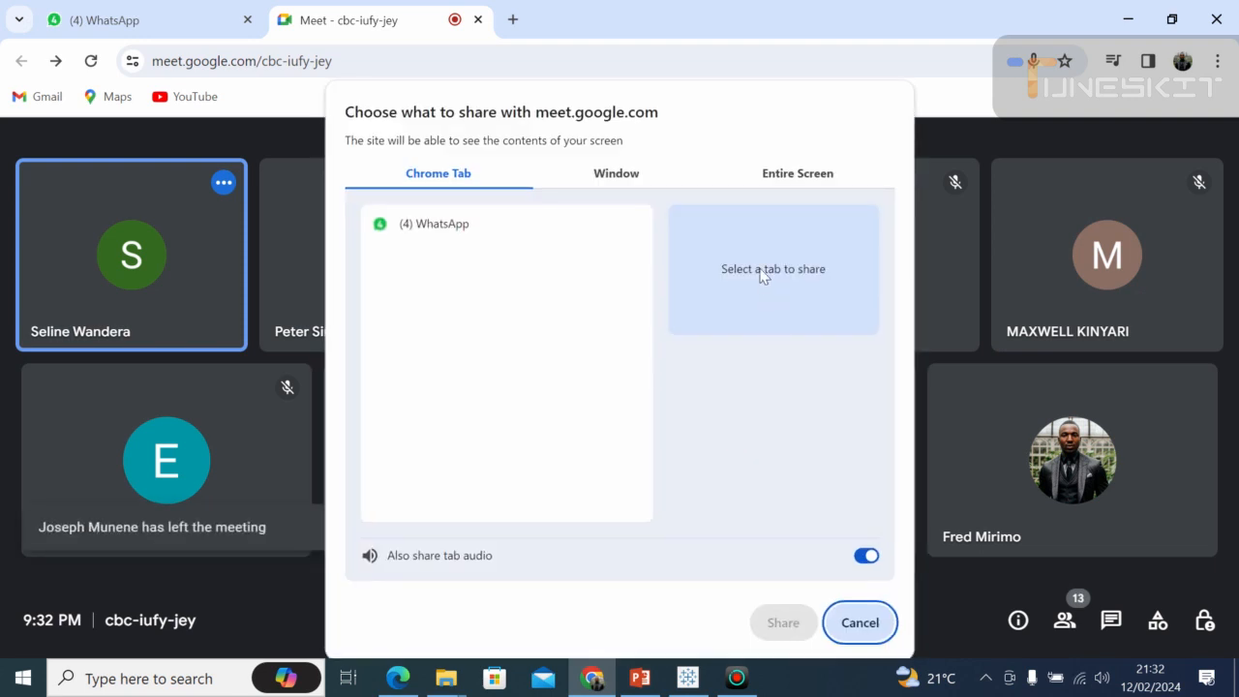
{"action": "left_click", "coordinate": [797, 172]}
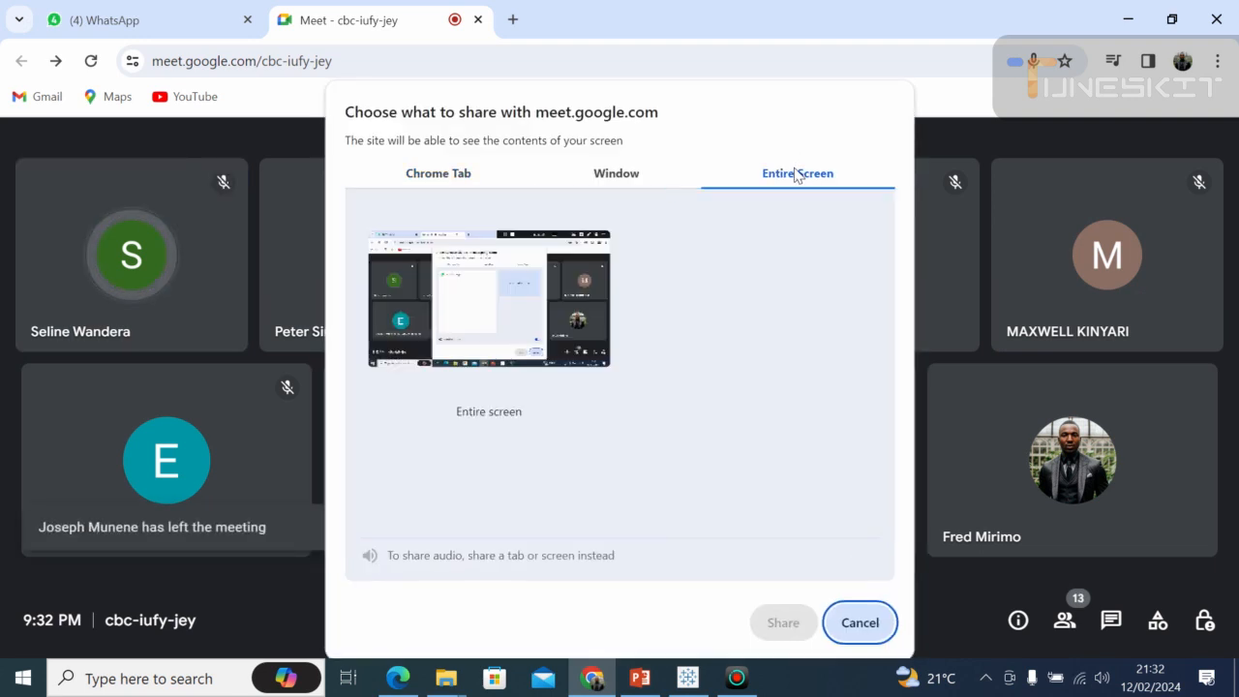
{"action": "left_click", "coordinate": [453, 243]}
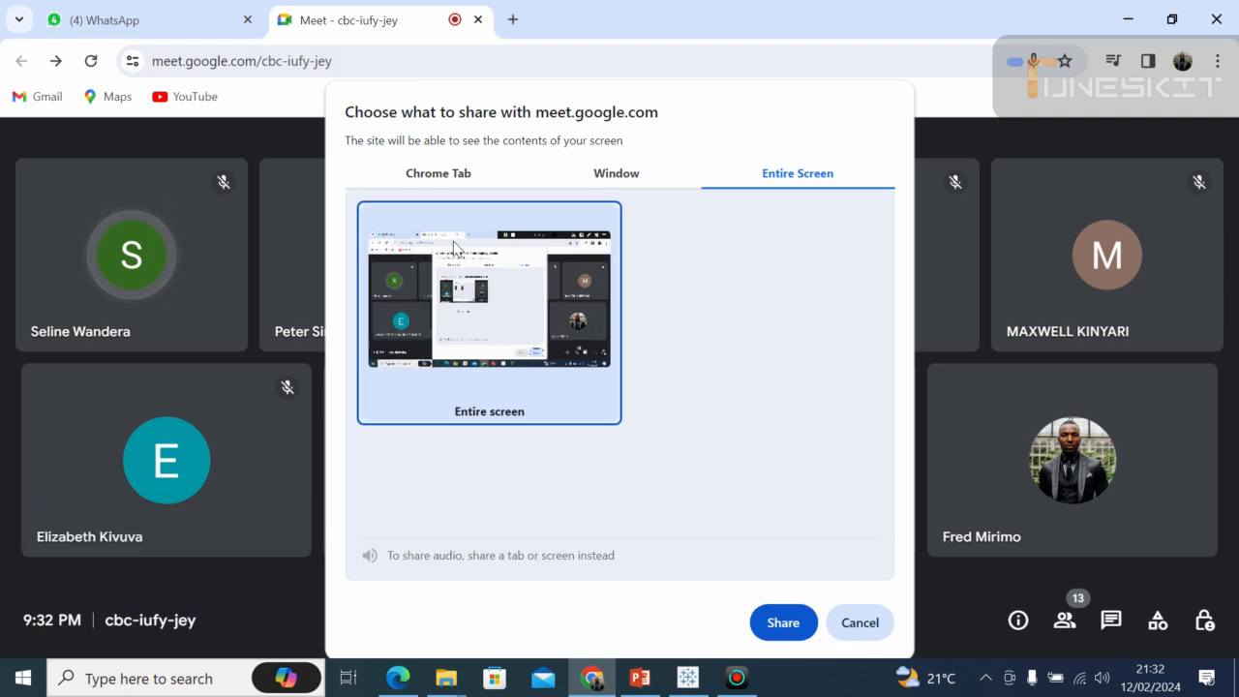
{"action": "left_click", "coordinate": [780, 627]}
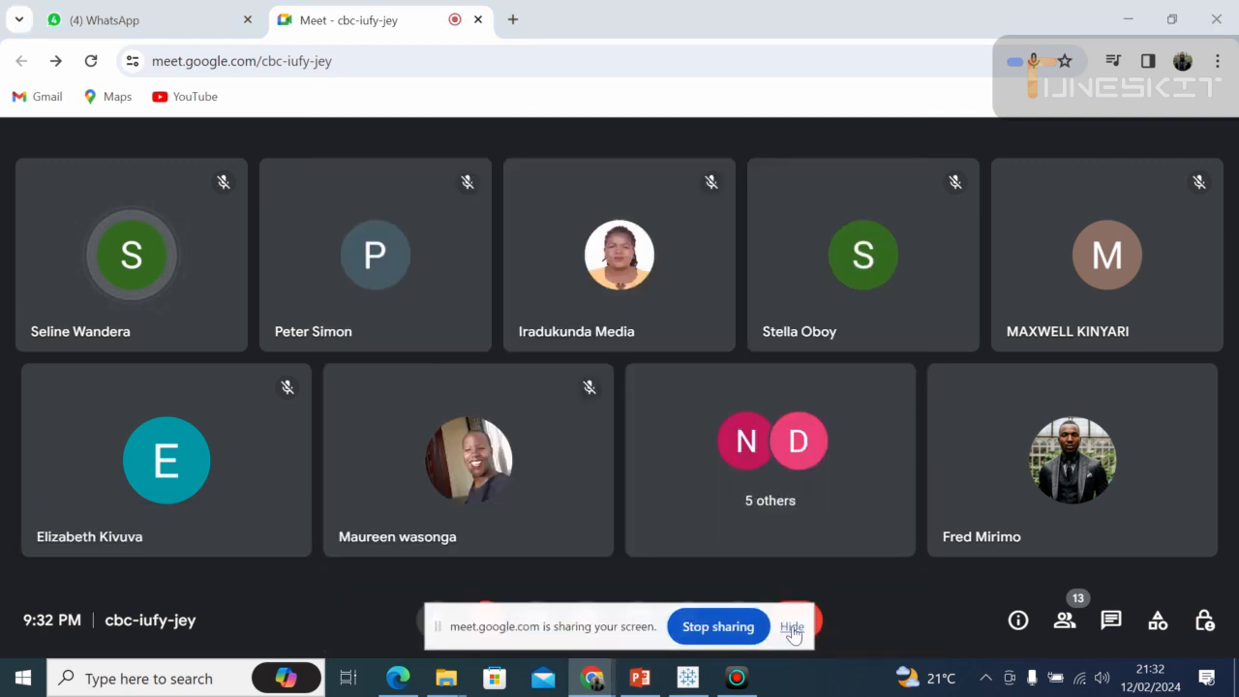
{"action": "left_click", "coordinate": [792, 627]}
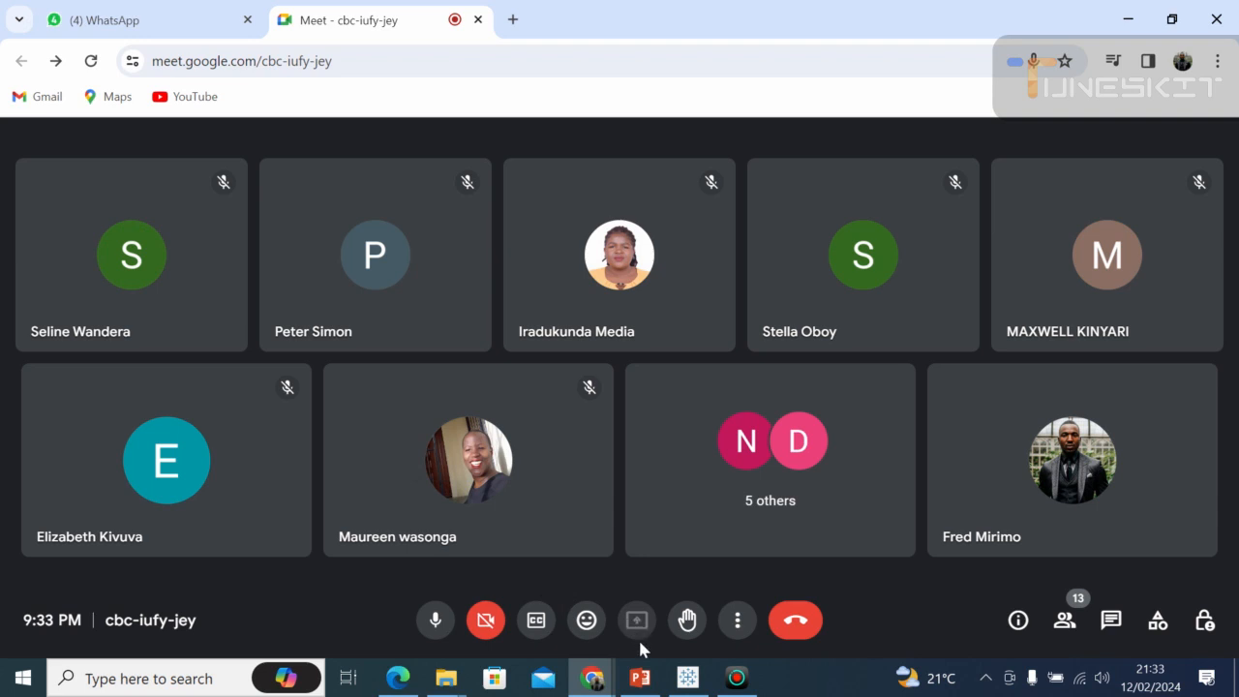
Switch to Tableau Public and remove the Orders table from the data source canvas.
{"action": "left_click", "coordinate": [685, 681]}
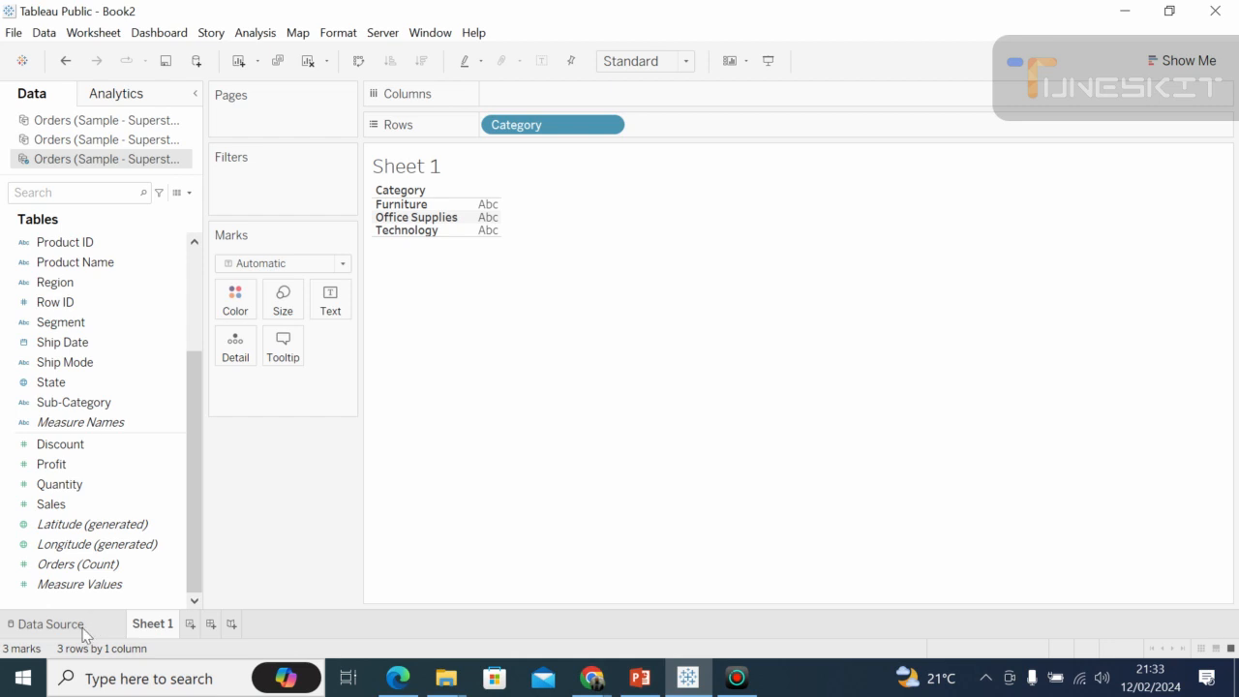
{"action": "left_click", "coordinate": [50, 623]}
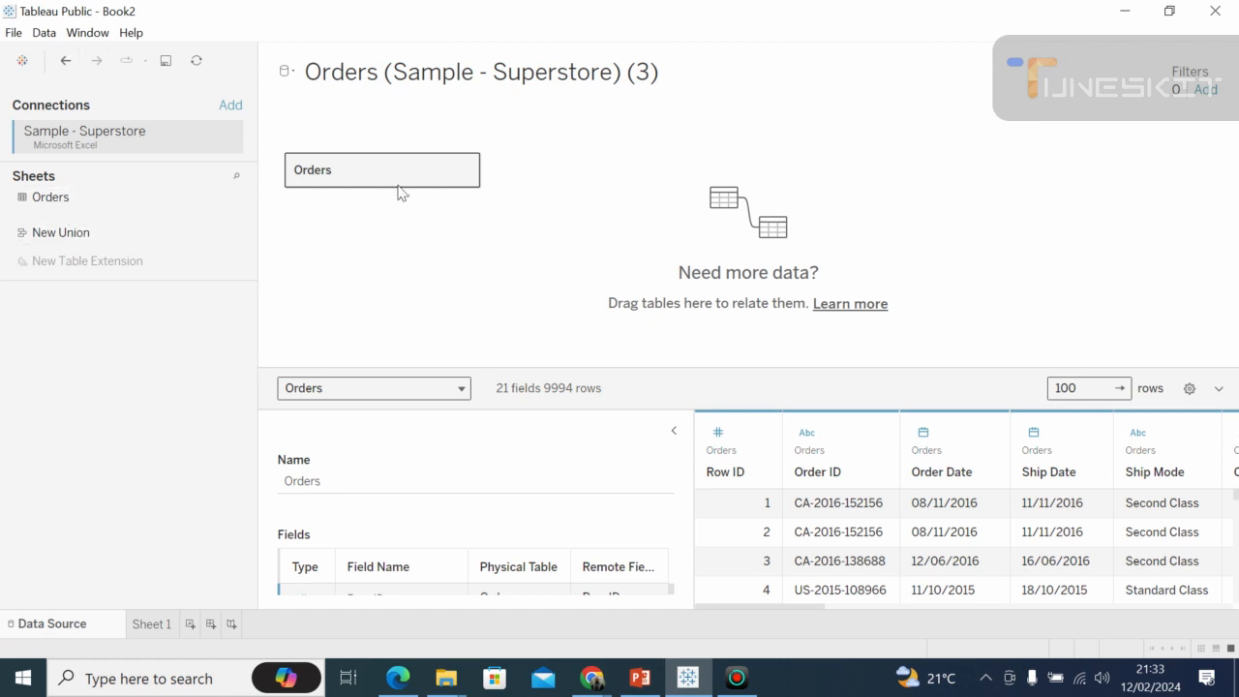
{"action": "left_click_drag", "start_coordinate": [390, 165], "coordinate": [140, 314]}
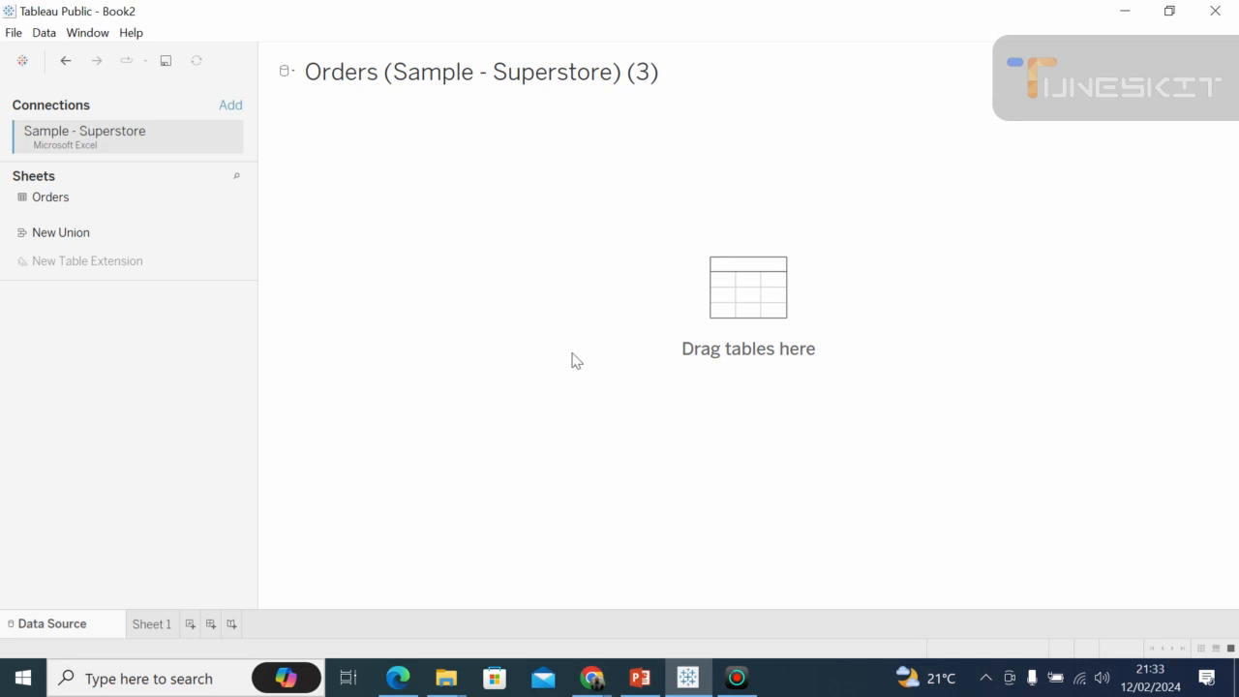
Switch to the Google Meet call to check the screen presentation and participants.
{"action": "left_click", "coordinate": [594, 679]}
{"action": "left_click", "coordinate": [530, 605]}
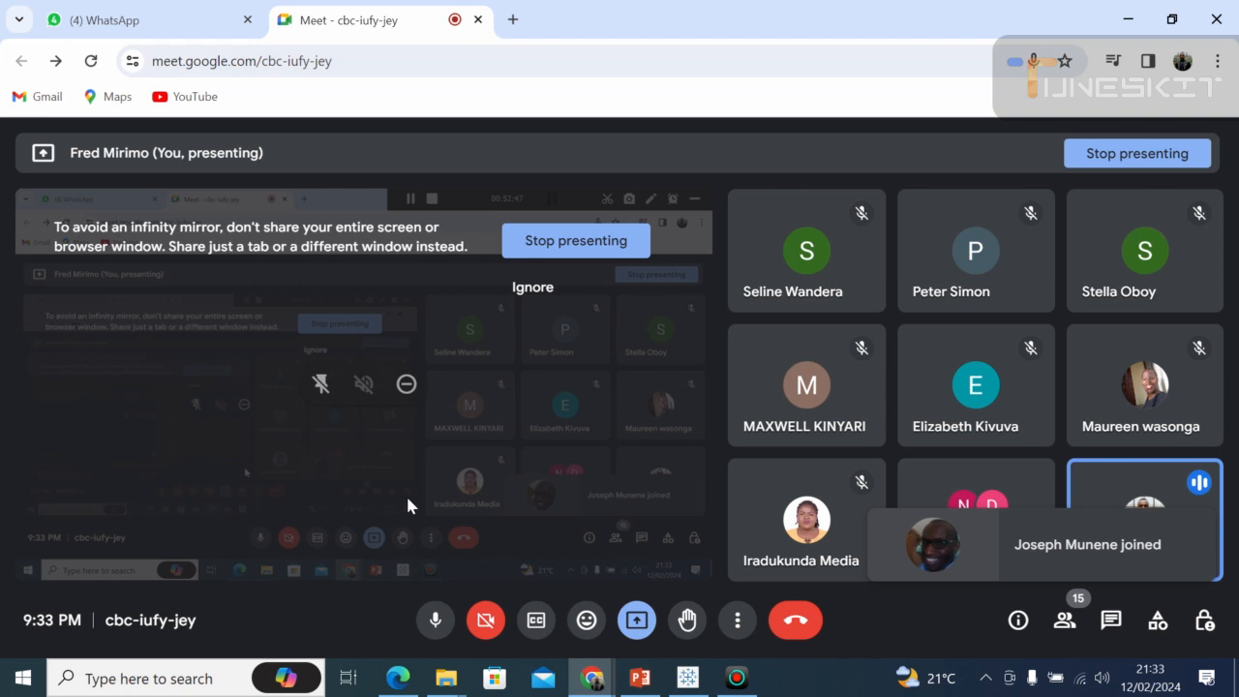
Switch to Tableau Public, add the Orders table to the data source canvas and open Sheet 1.
{"action": "left_click", "coordinate": [687, 677]}
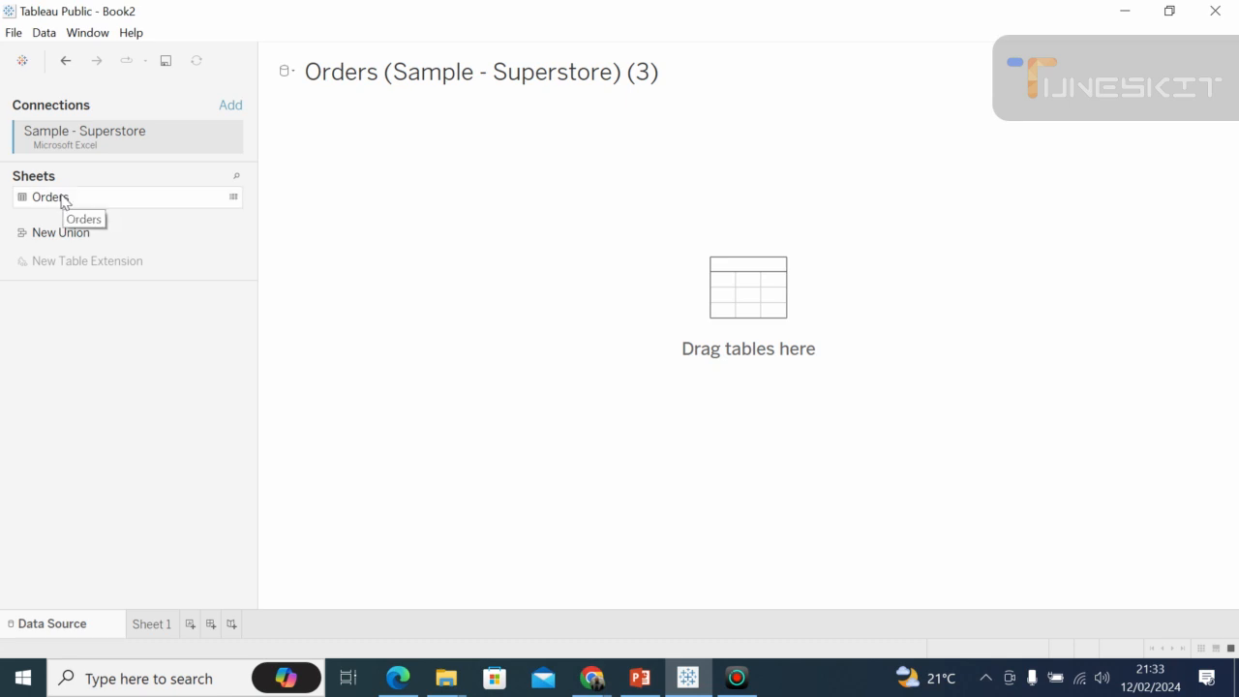
{"action": "left_click_drag", "start_coordinate": [62, 200], "coordinate": [732, 297]}
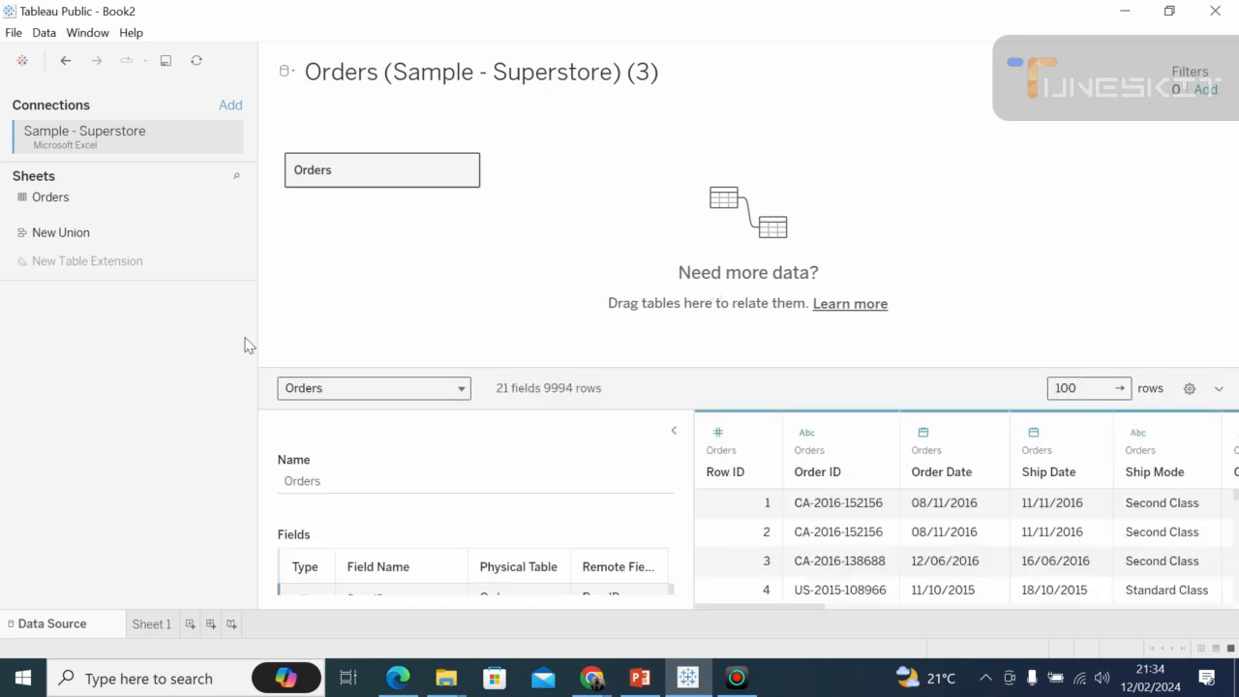
{"action": "left_click", "coordinate": [150, 625]}
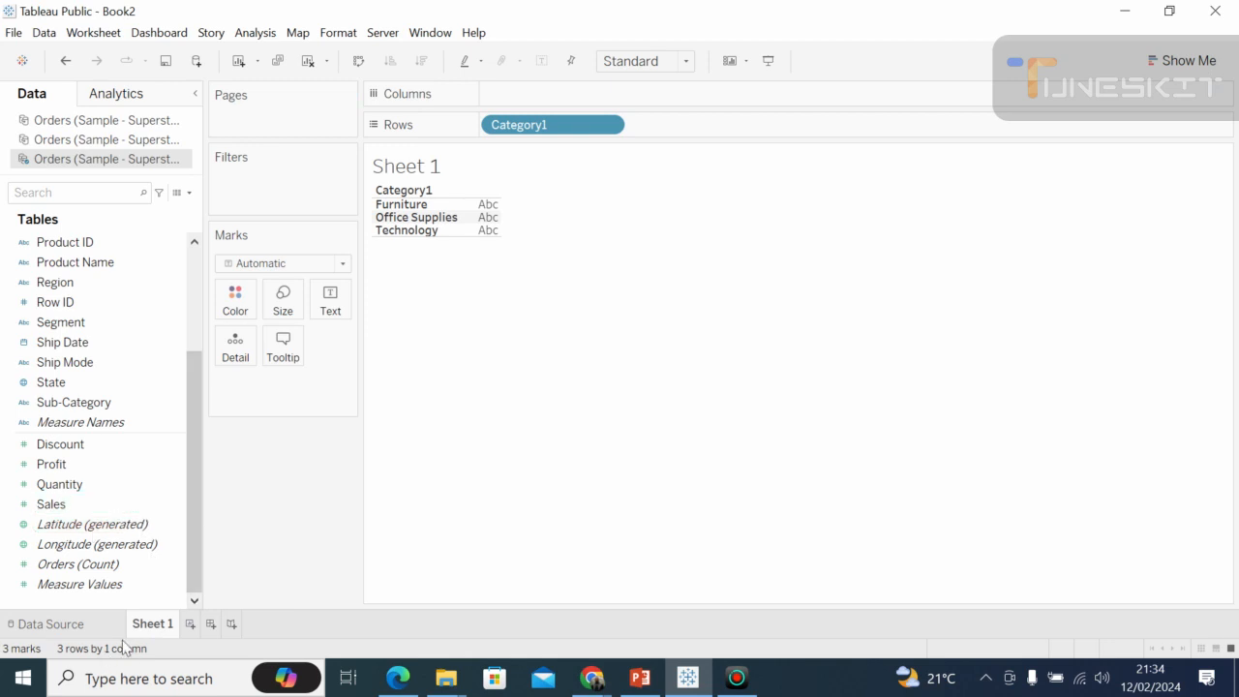
Increase the height of the category rows in the view and remove Category1 from Rows.
{"action": "double_click", "coordinate": [153, 626]}
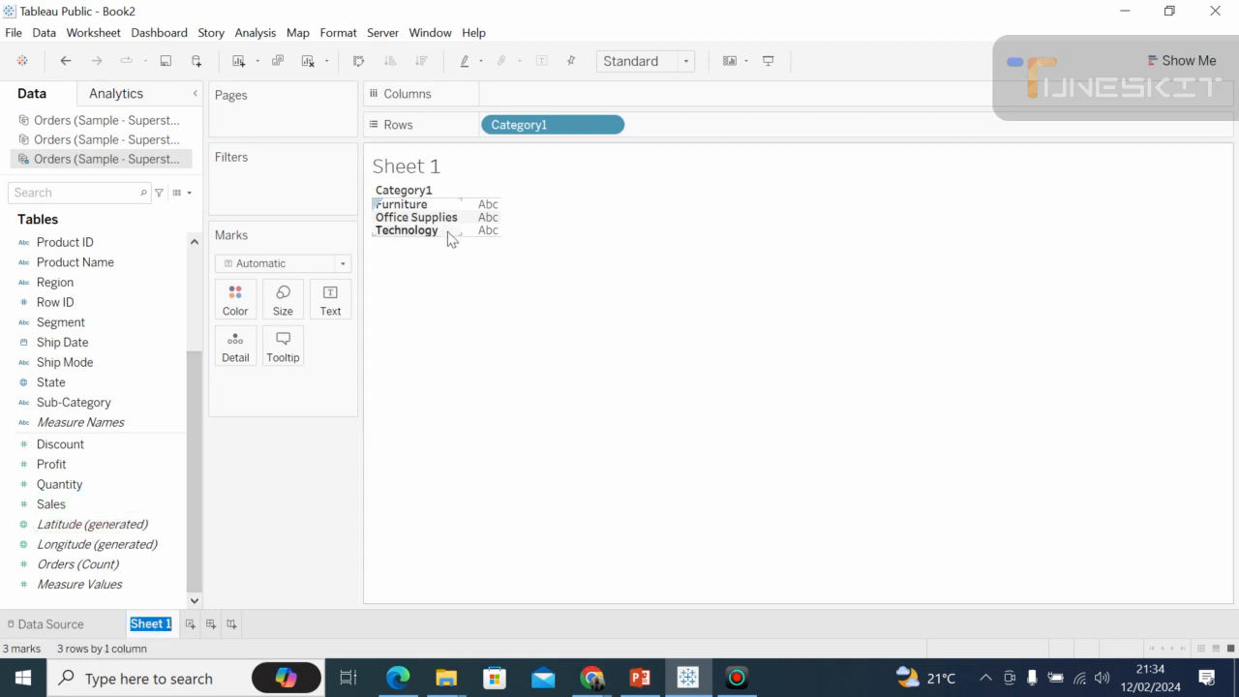
{"action": "left_click_drag", "start_coordinate": [453, 236], "coordinate": [451, 288]}
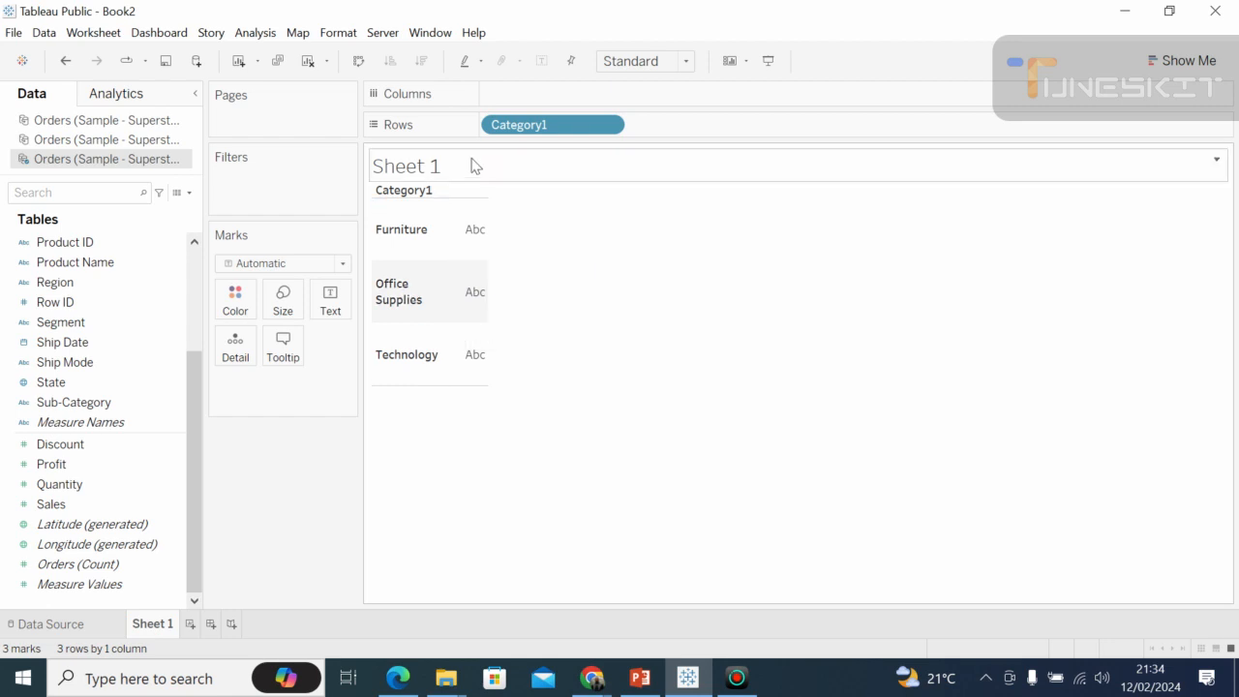
{"action": "left_click_drag", "start_coordinate": [537, 135], "coordinate": [12, 450]}
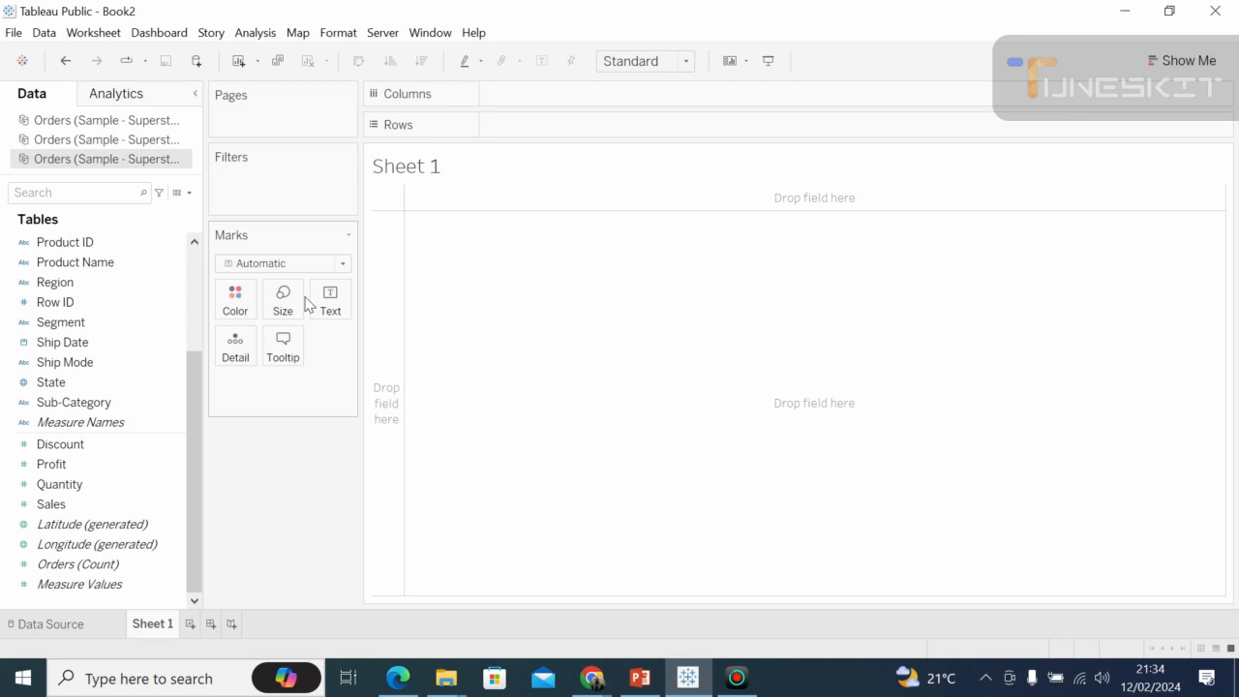
Build a bar chart with Category1 on Rows and Sales on Columns.
{"action": "left_click", "coordinate": [199, 259]}
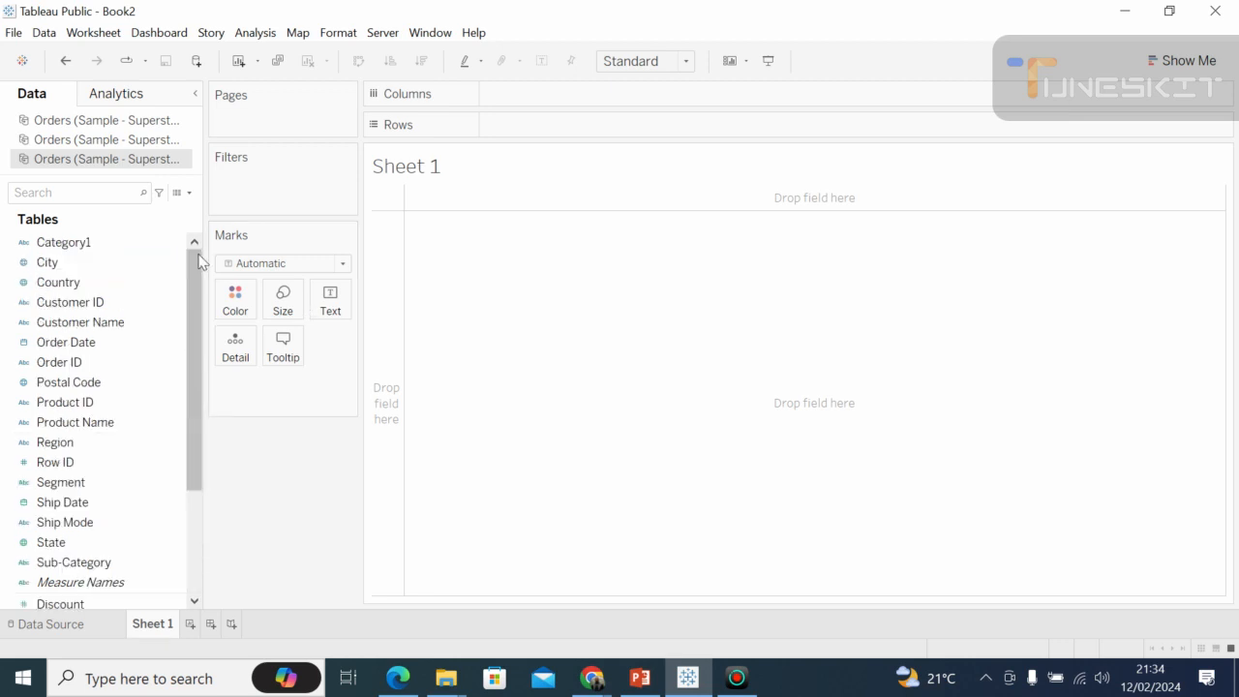
{"action": "left_click_drag", "start_coordinate": [66, 250], "coordinate": [555, 132]}
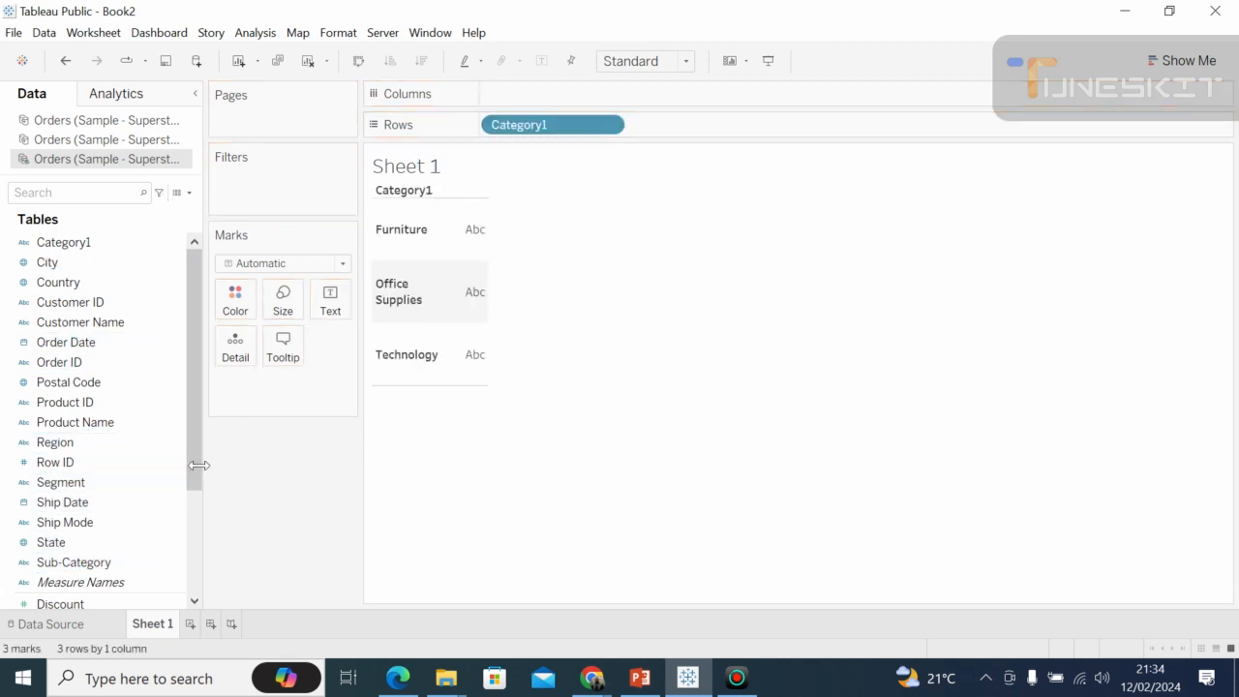
{"action": "left_click_drag", "start_coordinate": [197, 494], "coordinate": [198, 556]}
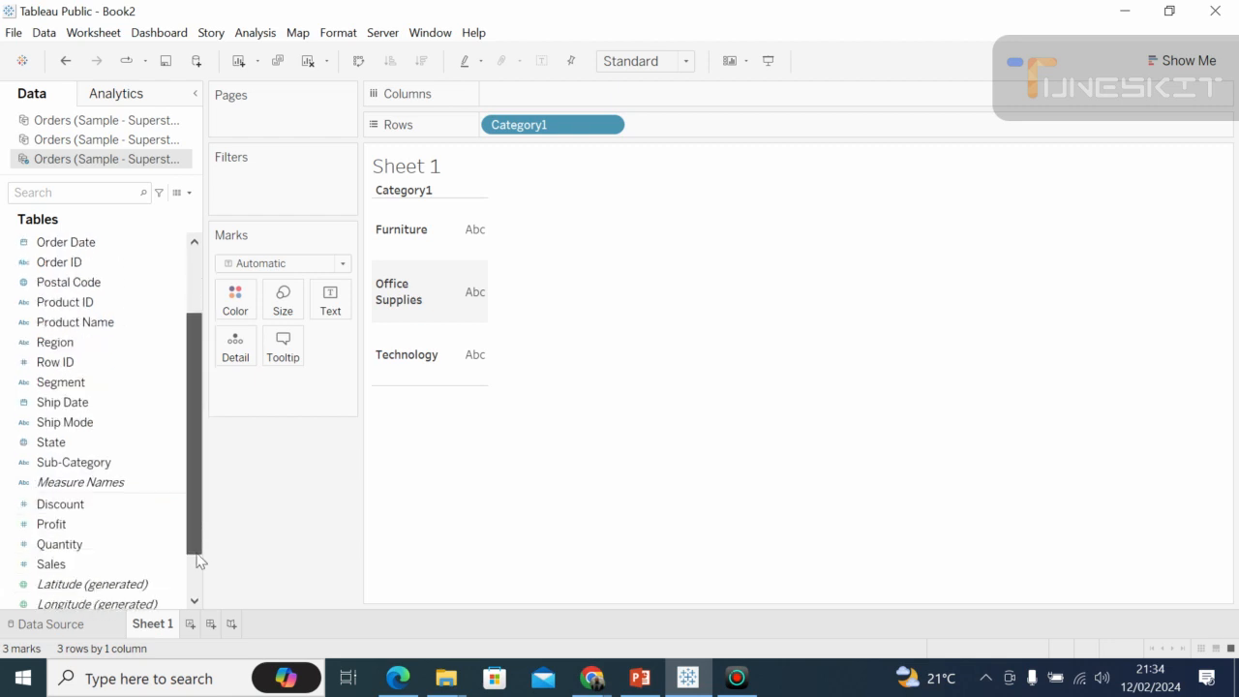
{"action": "left_click_drag", "start_coordinate": [77, 573], "coordinate": [487, 106]}
{"action": "left_click_drag", "start_coordinate": [538, 93], "coordinate": [550, 97]}
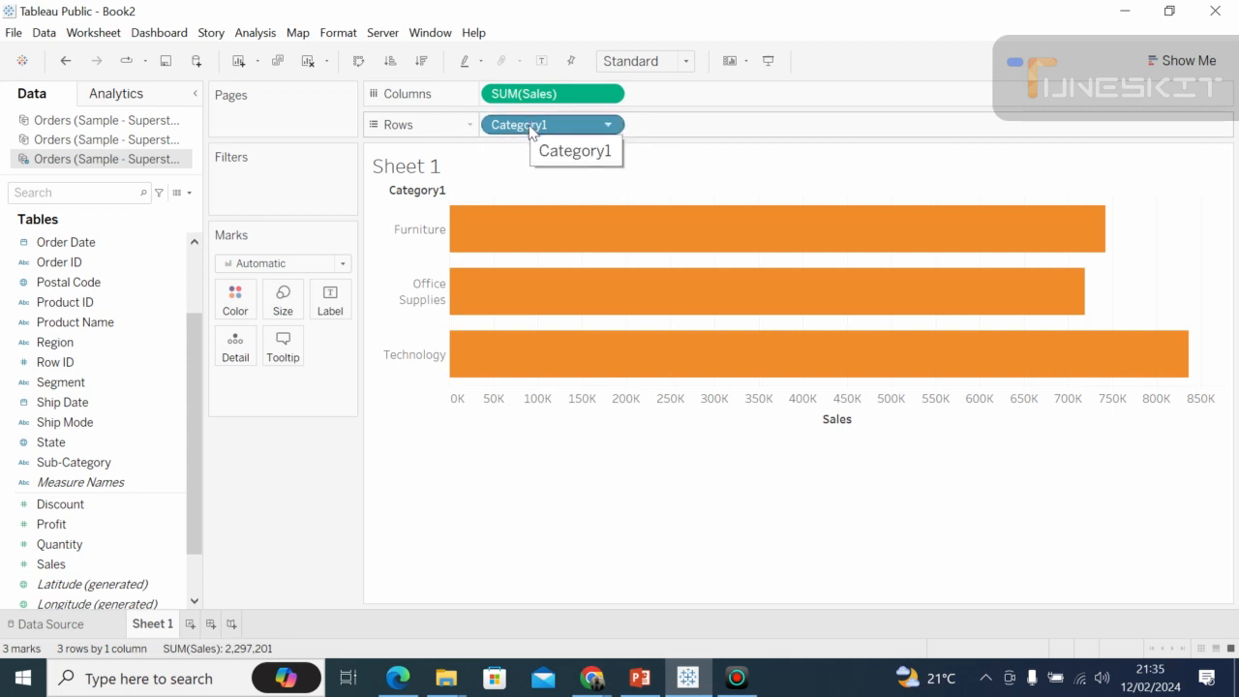
{"action": "left_click_drag", "start_coordinate": [530, 98], "coordinate": [561, 100]}
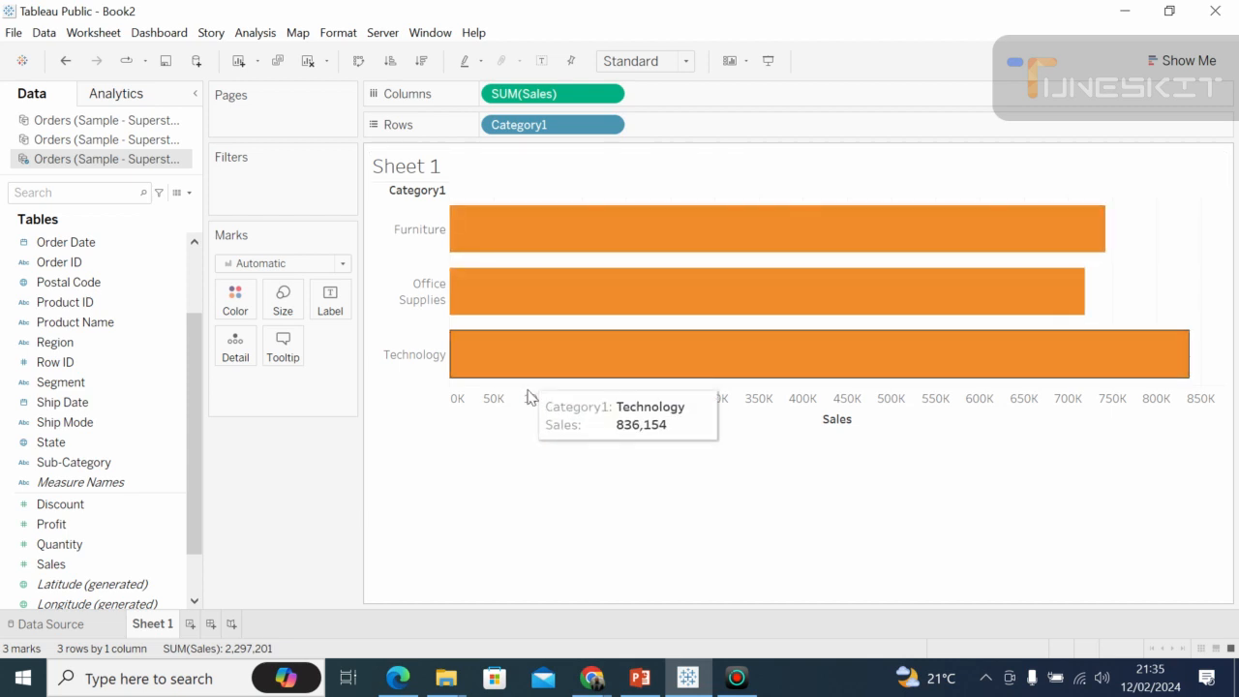
Add Sub-Category after Category1 on Rows and slightly increase the height of the chart rows.
{"action": "left_click", "coordinate": [65, 362]}
{"action": "left_click", "coordinate": [92, 461]}
{"action": "left_click_drag", "start_coordinate": [94, 462], "coordinate": [707, 125]}
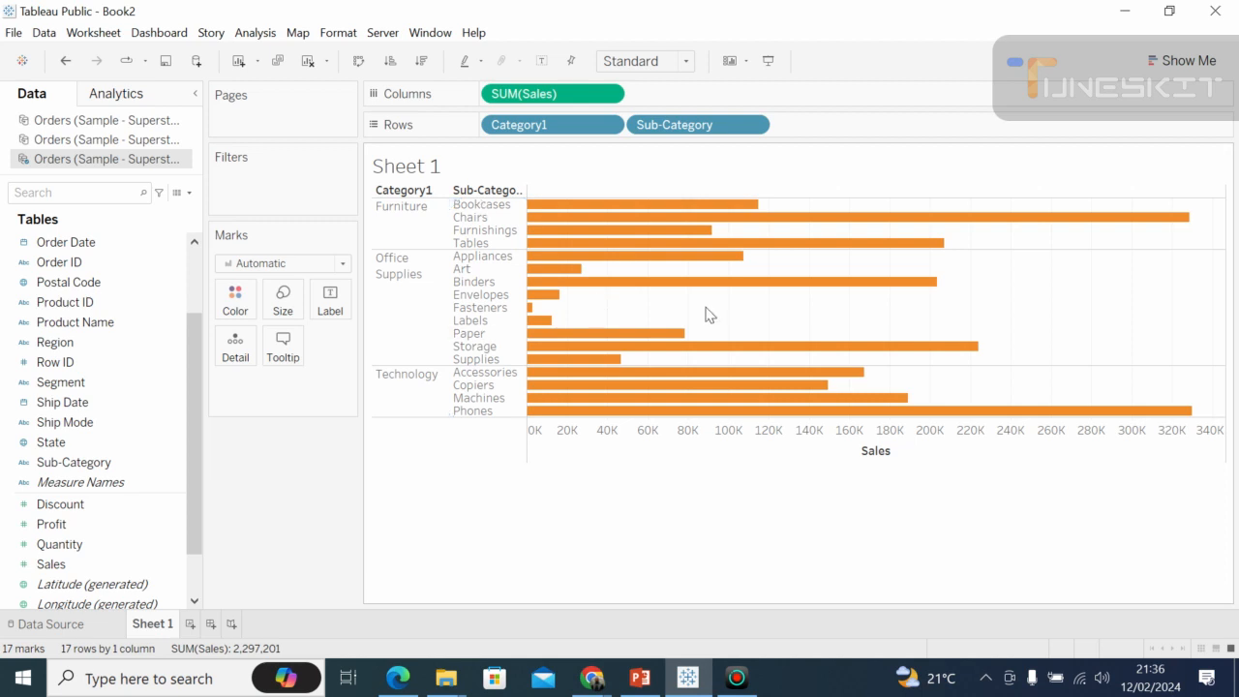
{"action": "mouse_move", "coordinate": [831, 384]}
{"action": "mouse_move", "coordinate": [801, 417]}
{"action": "left_click_drag", "start_coordinate": [798, 416], "coordinate": [795, 455]}
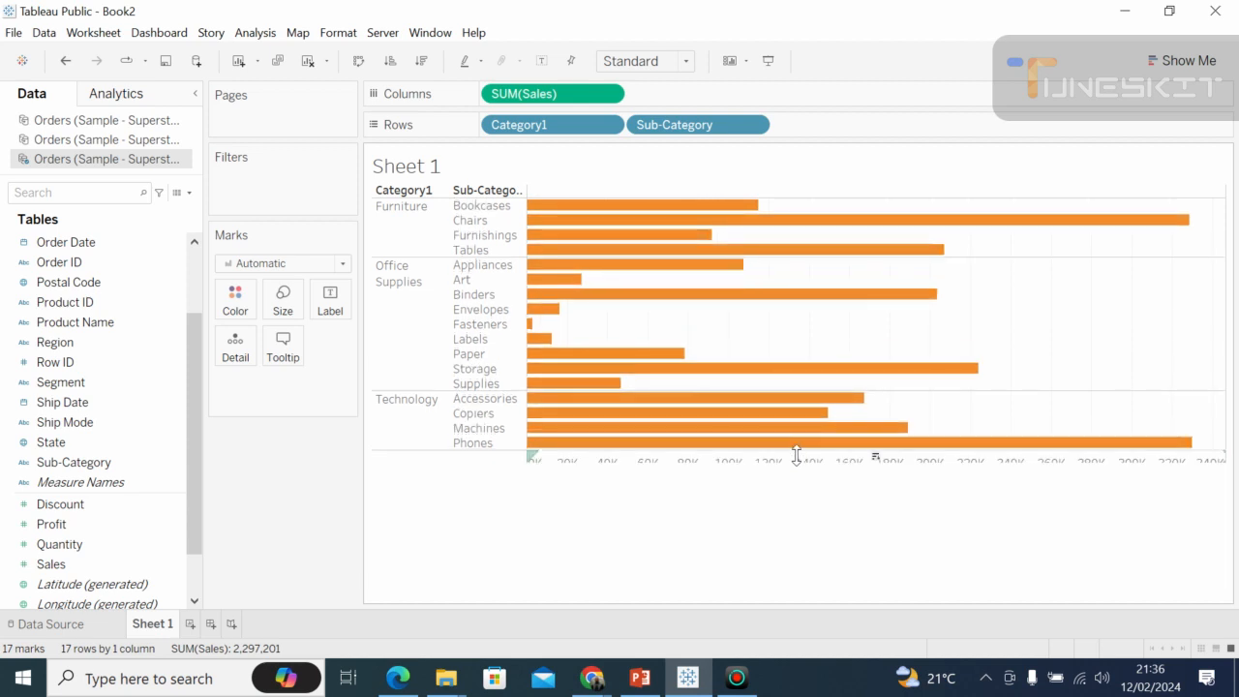
Switch to the Google Meet call, mute the microphone while checking the Wi-Fi connection, and unmute it again.
{"action": "left_click", "coordinate": [592, 679]}
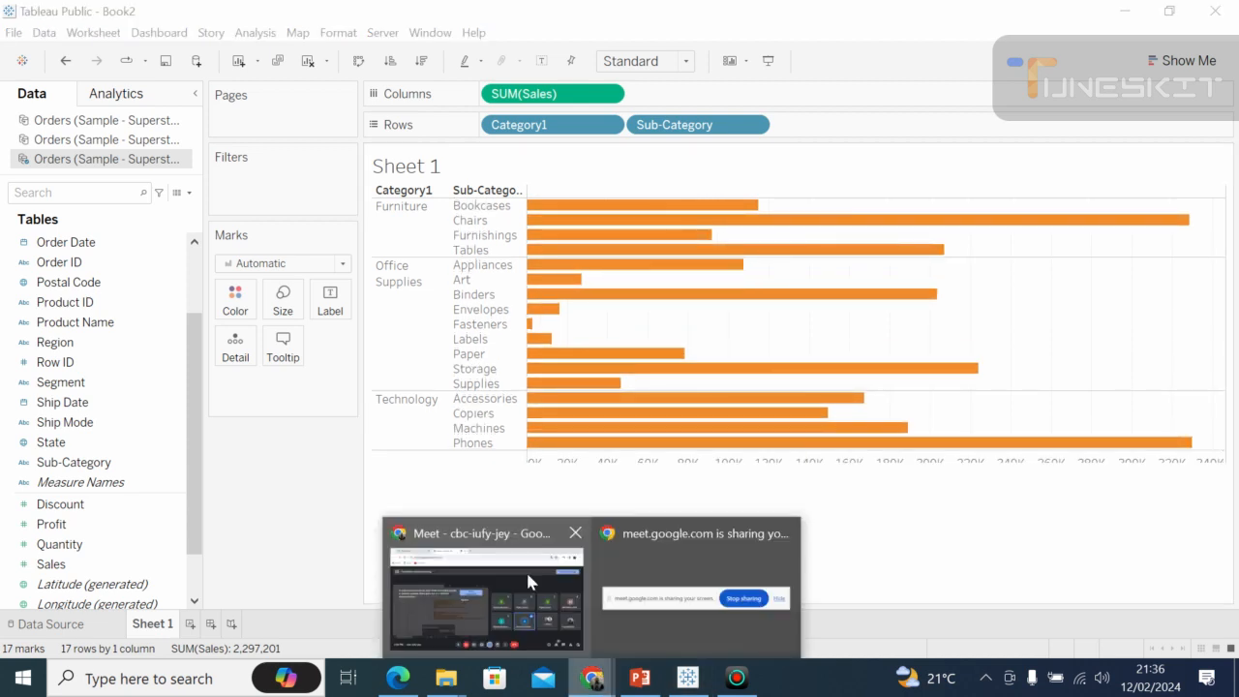
{"action": "left_click", "coordinate": [528, 576]}
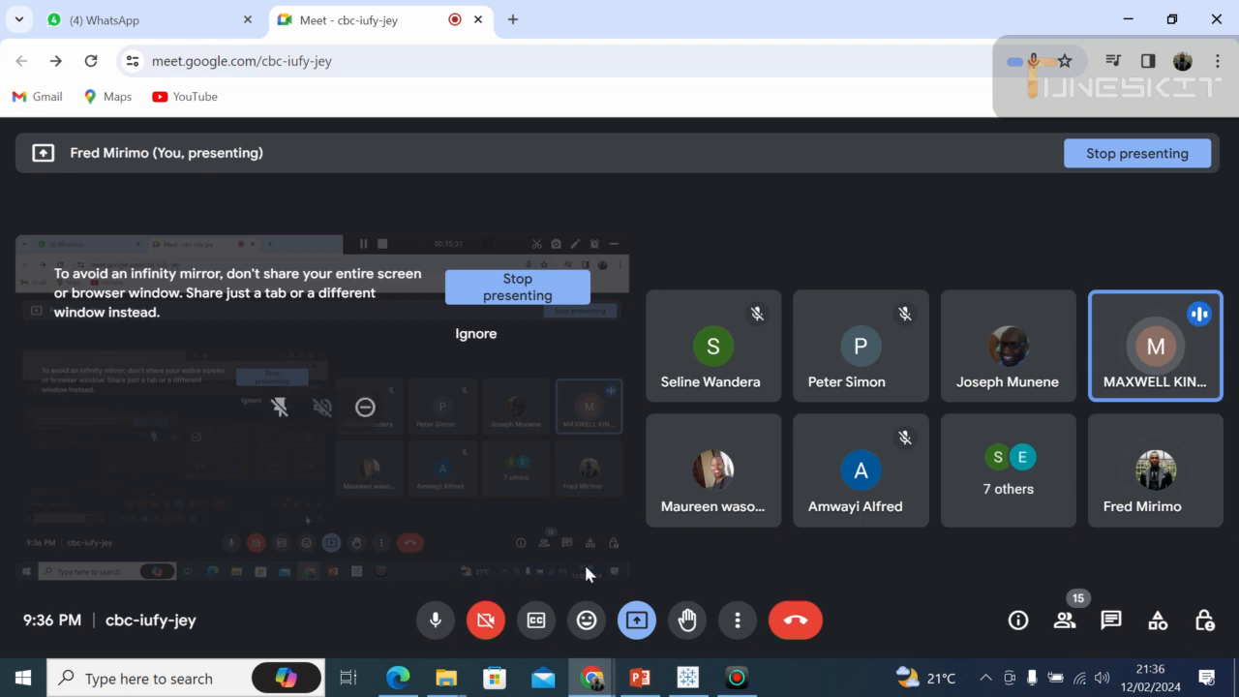
{"action": "left_click", "coordinate": [436, 621]}
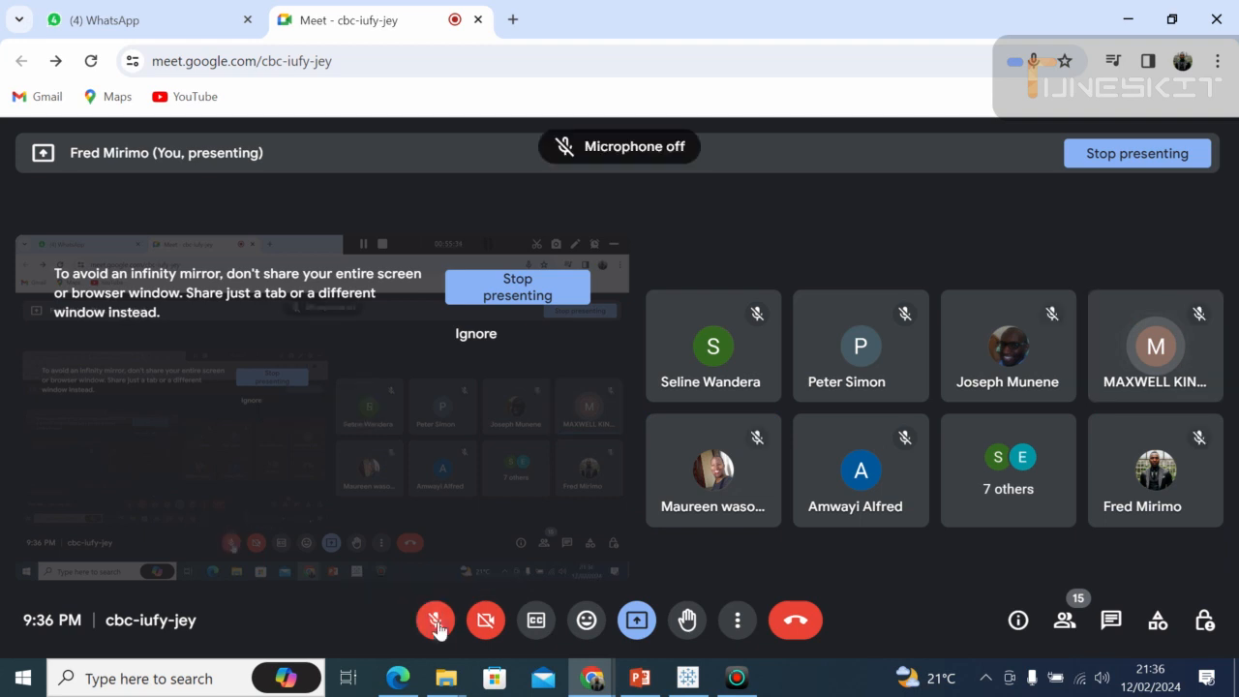
{"action": "left_click", "coordinate": [1083, 681]}
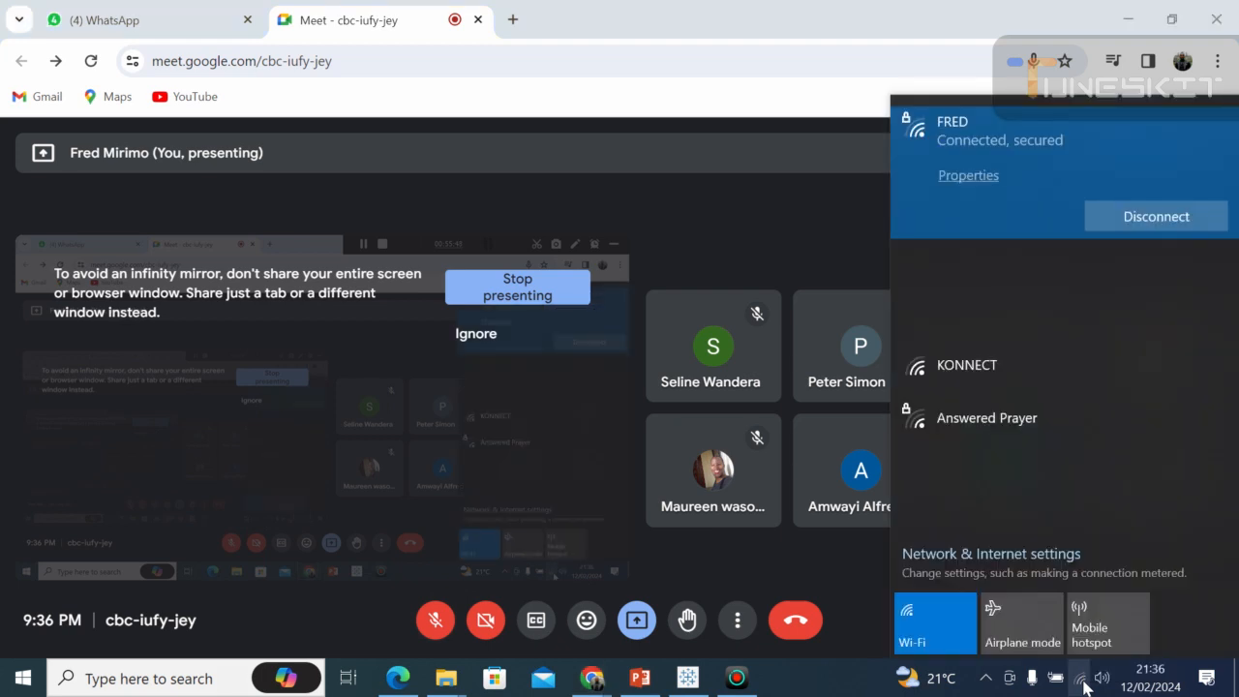
{"action": "left_click", "coordinate": [562, 457]}
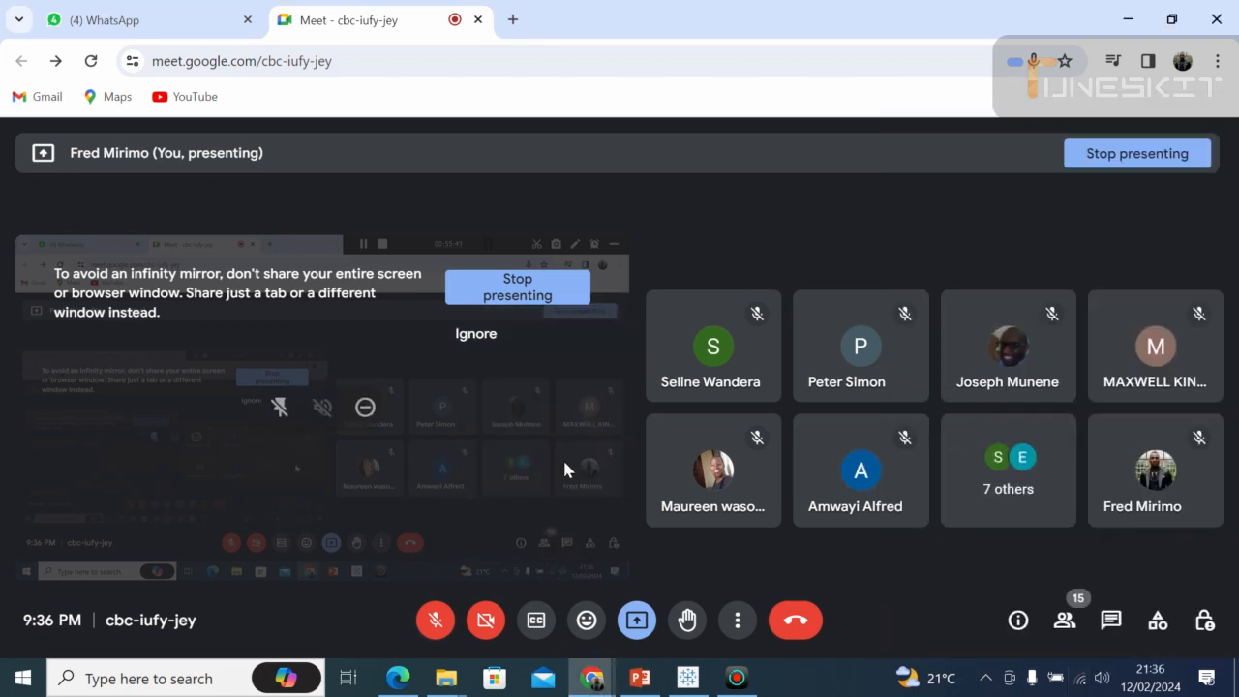
{"action": "left_click", "coordinate": [448, 613]}
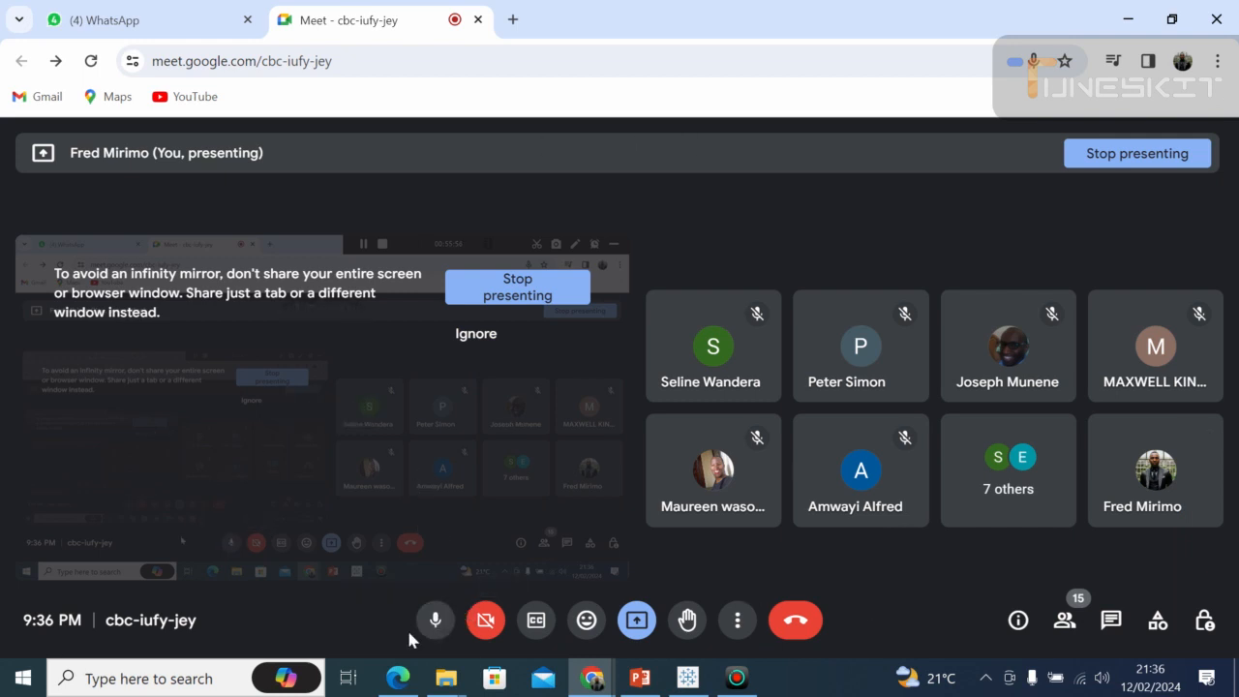
Switch back to Tableau Public and clear Sub-Category, Category1 and Sales from the Rows and Columns shelves.
{"action": "left_click", "coordinate": [689, 679]}
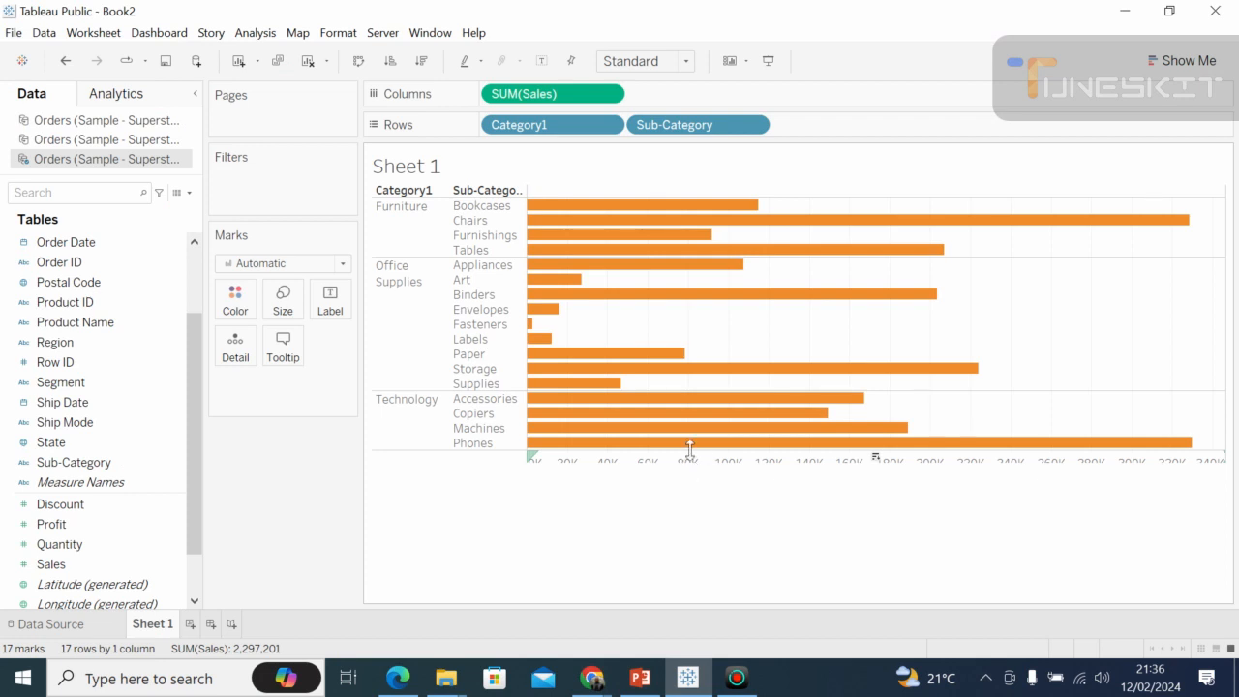
{"action": "mouse_move", "coordinate": [667, 447]}
{"action": "left_click_drag", "start_coordinate": [668, 448], "coordinate": [680, 489]}
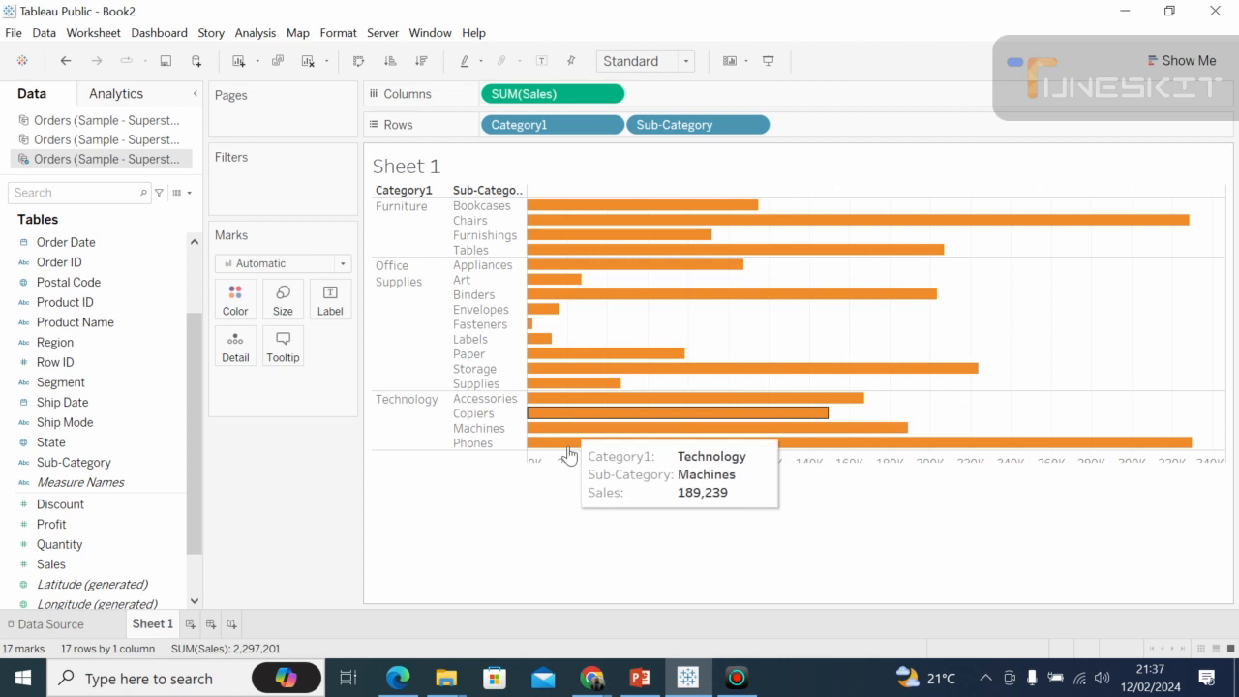
{"action": "left_click_drag", "start_coordinate": [567, 450], "coordinate": [567, 521]}
{"action": "left_click_drag", "start_coordinate": [694, 127], "coordinate": [121, 348]}
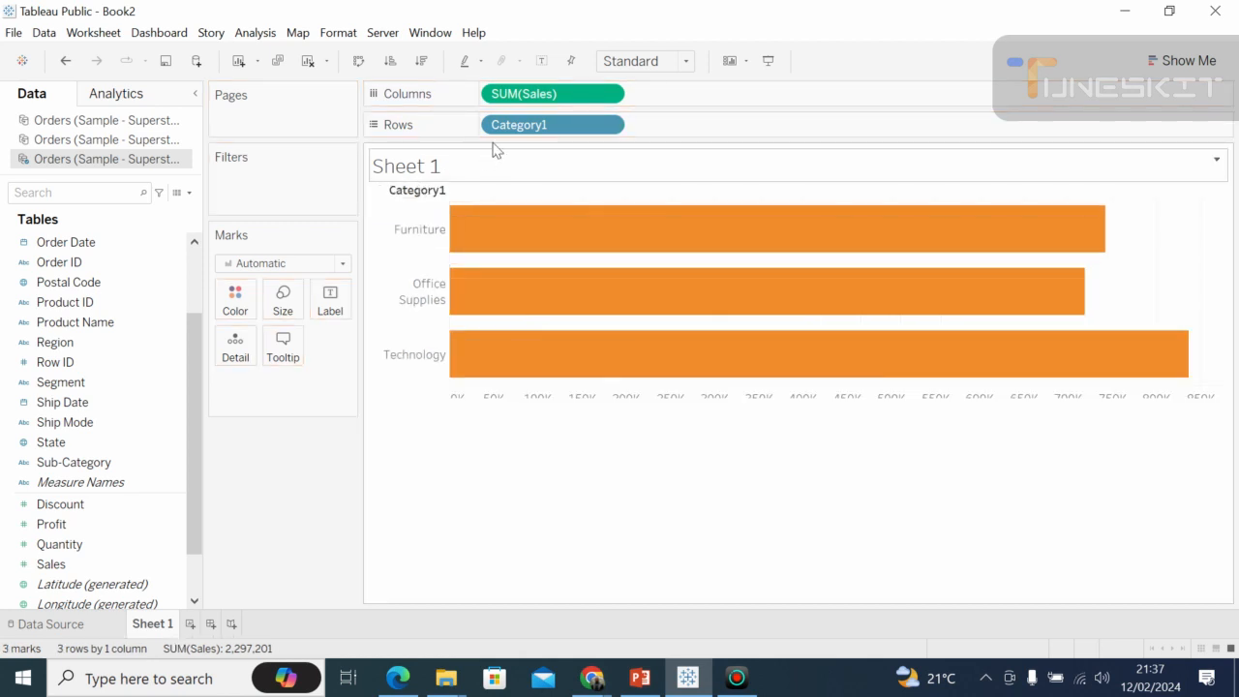
{"action": "left_click_drag", "start_coordinate": [520, 129], "coordinate": [244, 269]}
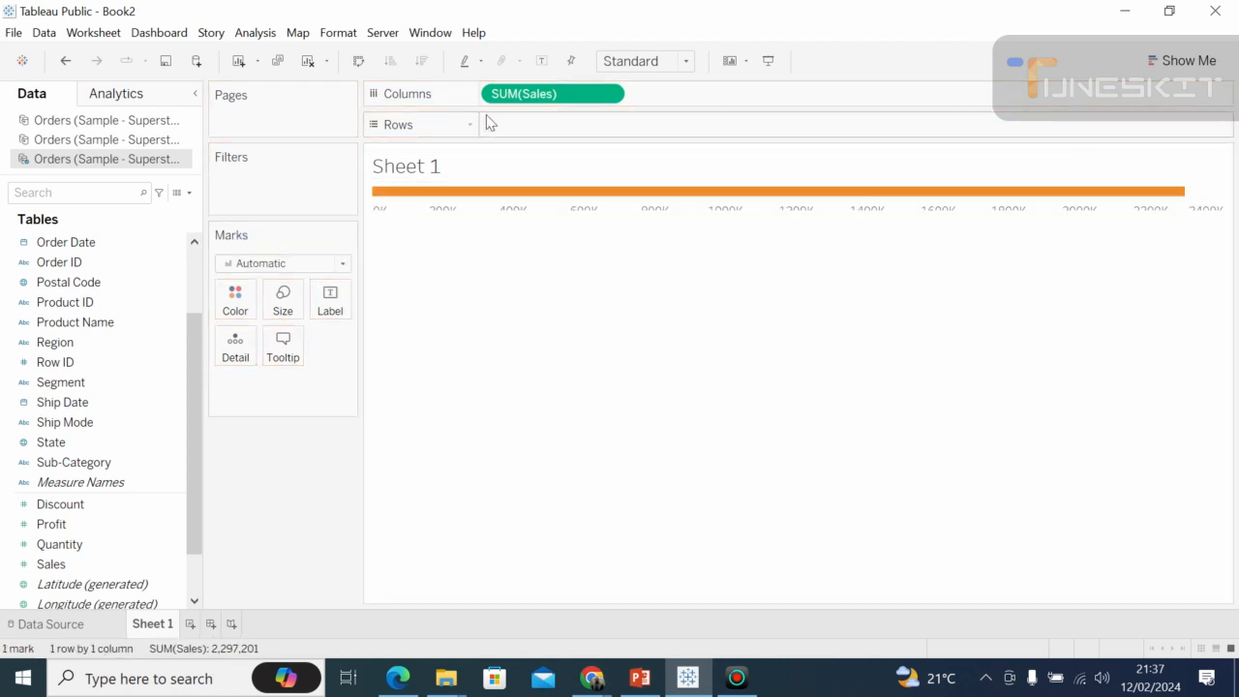
{"action": "left_click_drag", "start_coordinate": [526, 98], "coordinate": [50, 424]}
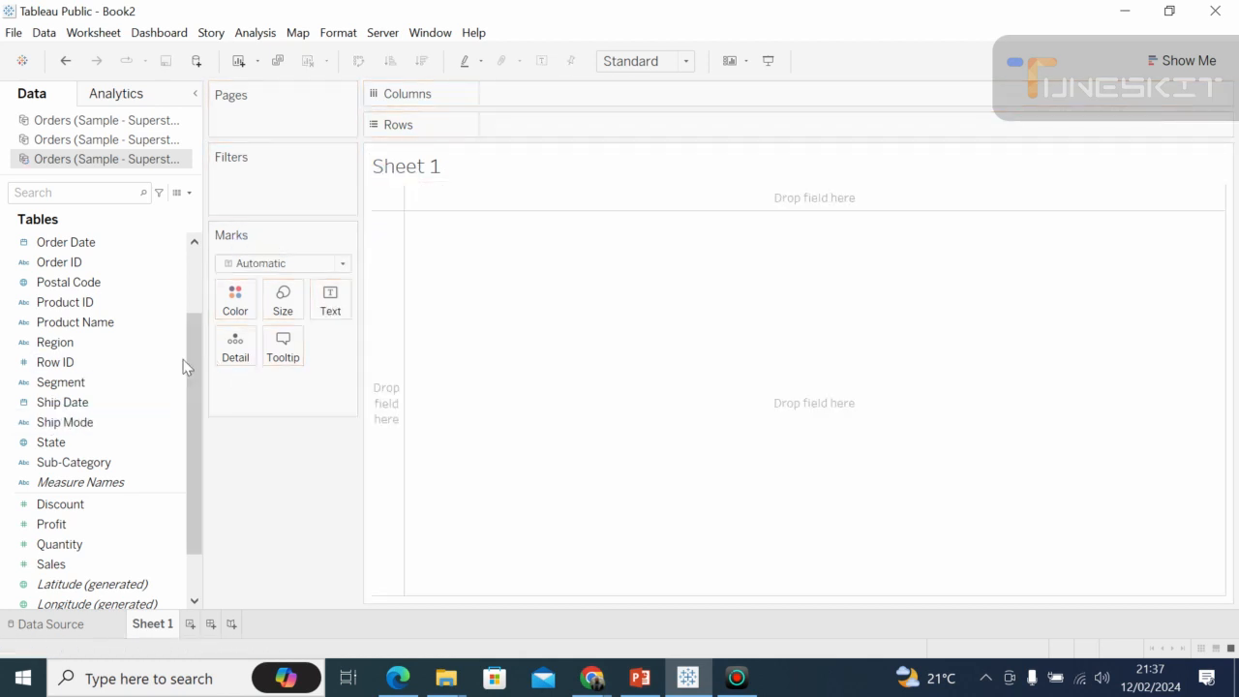
Place the Category1 dimension on Rows of the empty Sheet 1.
{"action": "left_click", "coordinate": [193, 280]}
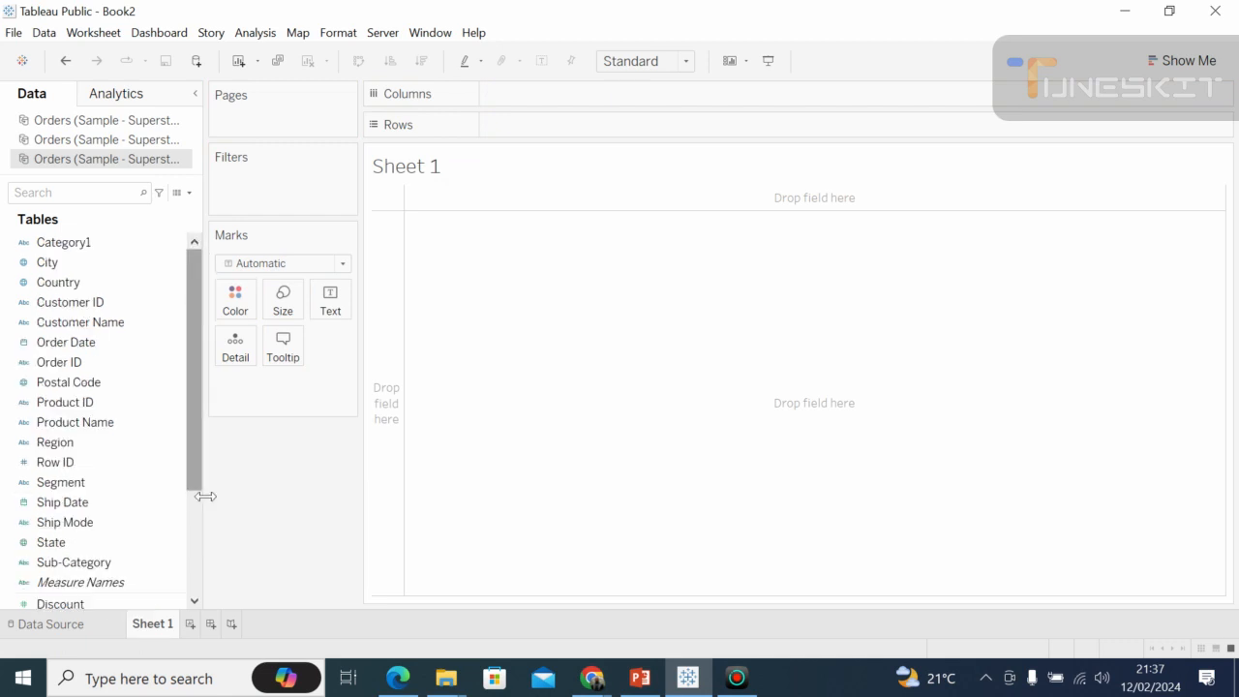
{"action": "left_click", "coordinate": [199, 573]}
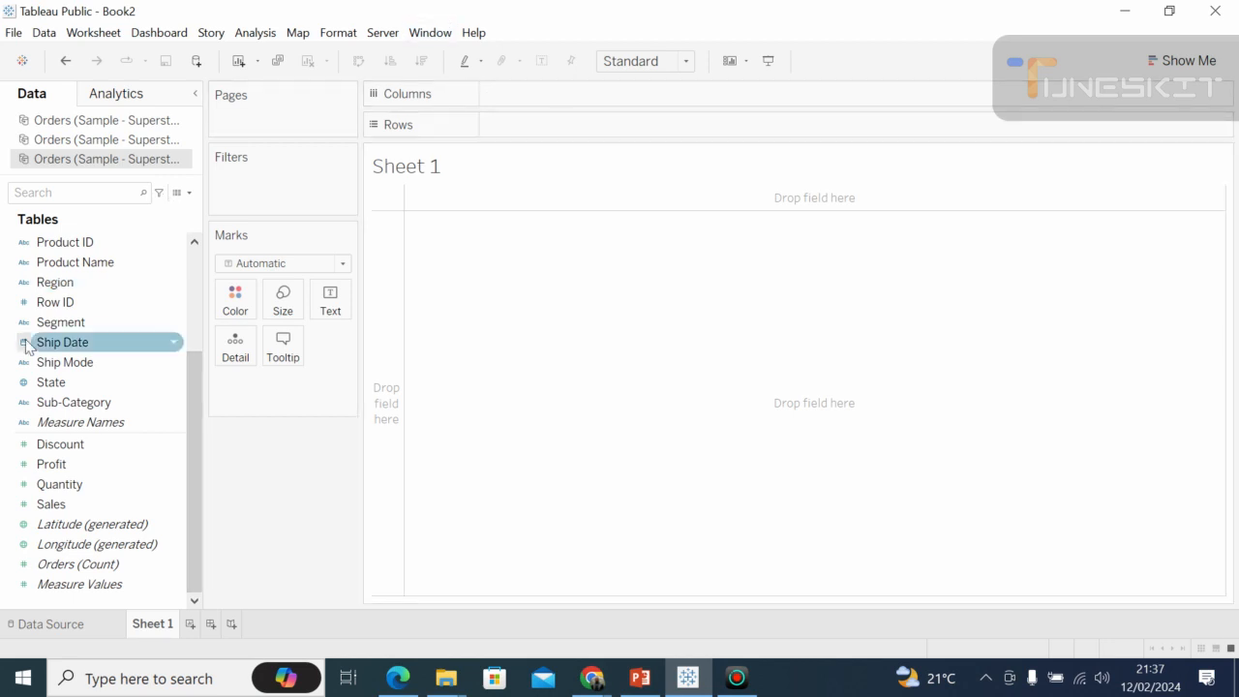
{"action": "left_click", "coordinate": [193, 262]}
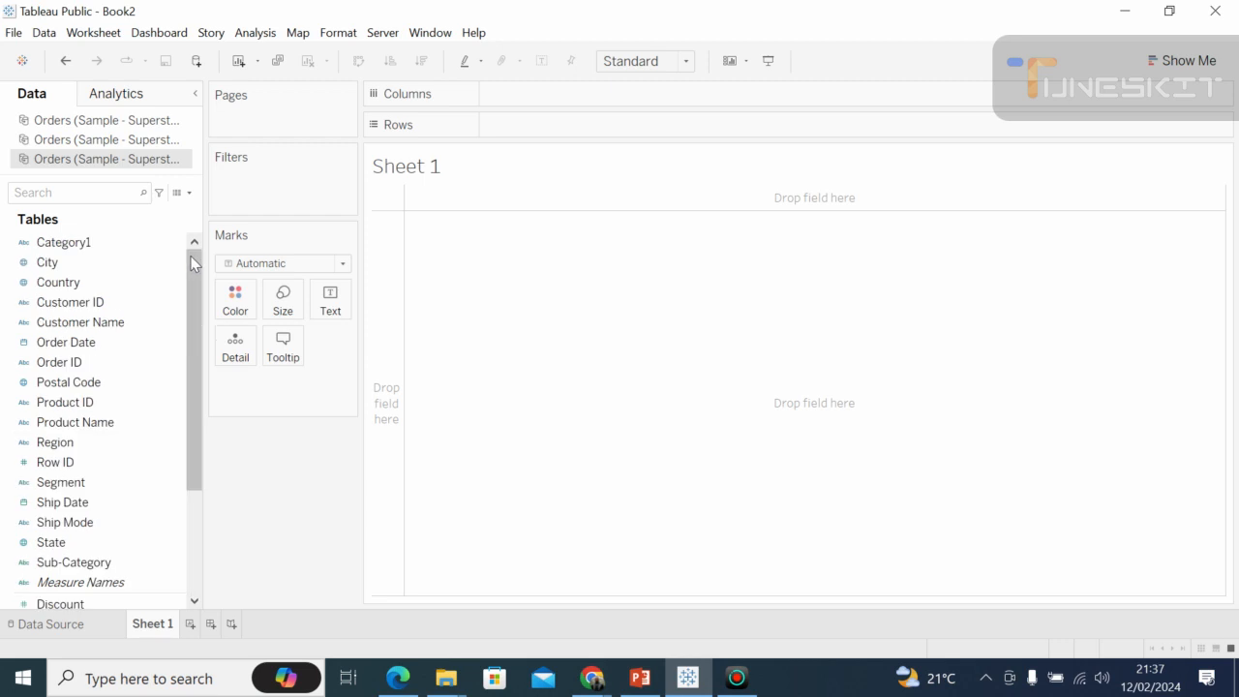
{"action": "left_click", "coordinate": [97, 247]}
{"action": "left_click", "coordinate": [96, 246]}
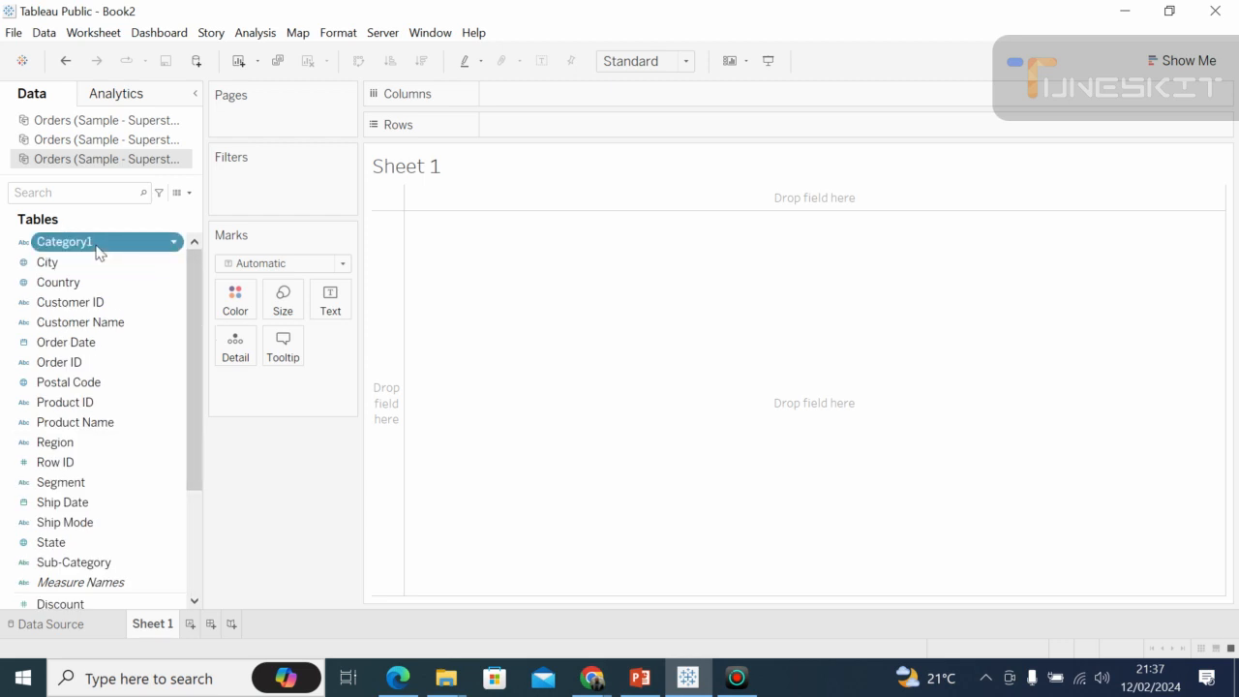
{"action": "left_click_drag", "start_coordinate": [96, 249], "coordinate": [580, 128]}
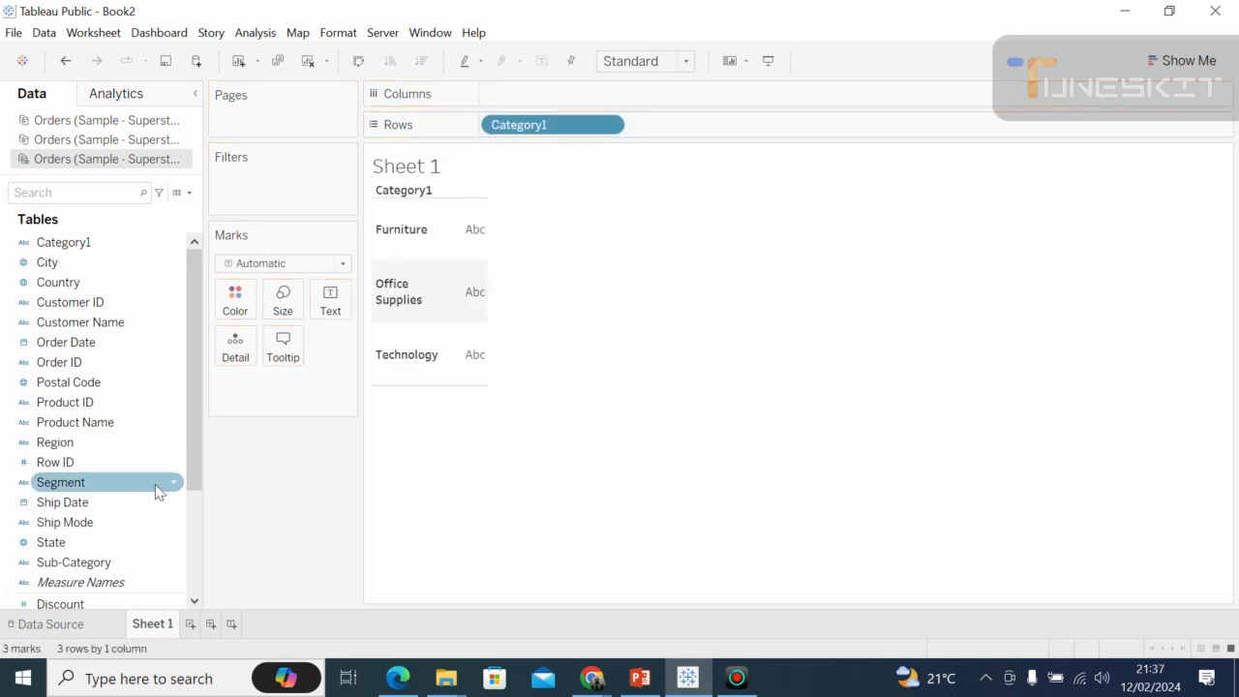
Place the Sales measure on Columns to chart sales by category.
{"action": "left_click_drag", "start_coordinate": [193, 487], "coordinate": [194, 584]}
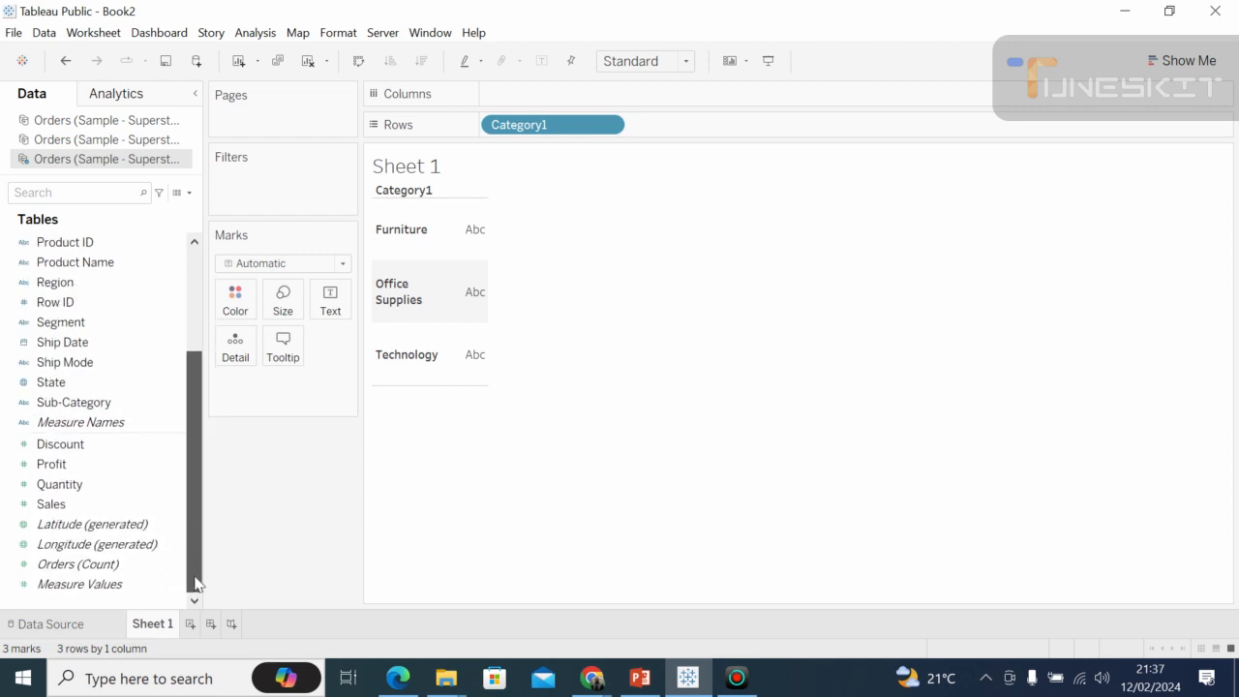
{"action": "mouse_move", "coordinate": [197, 392]}
{"action": "left_mouse_down"}
{"action": "mouse_move", "coordinate": [197, 340]}
{"action": "mouse_move", "coordinate": [174, 393]}
{"action": "left_mouse_up"}
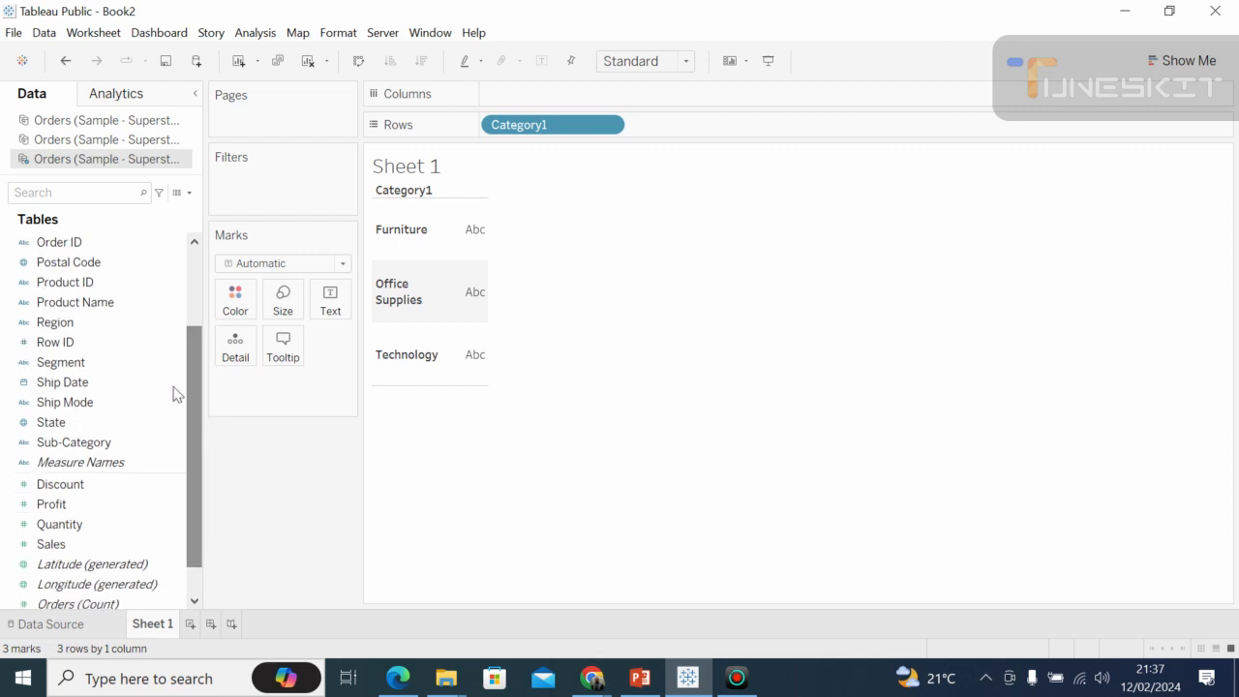
{"action": "mouse_move", "coordinate": [85, 547]}
{"action": "left_mouse_down"}
{"action": "mouse_move", "coordinate": [281, 322]}
{"action": "mouse_move", "coordinate": [519, 104]}
{"action": "mouse_move", "coordinate": [559, 93]}
{"action": "left_mouse_up"}
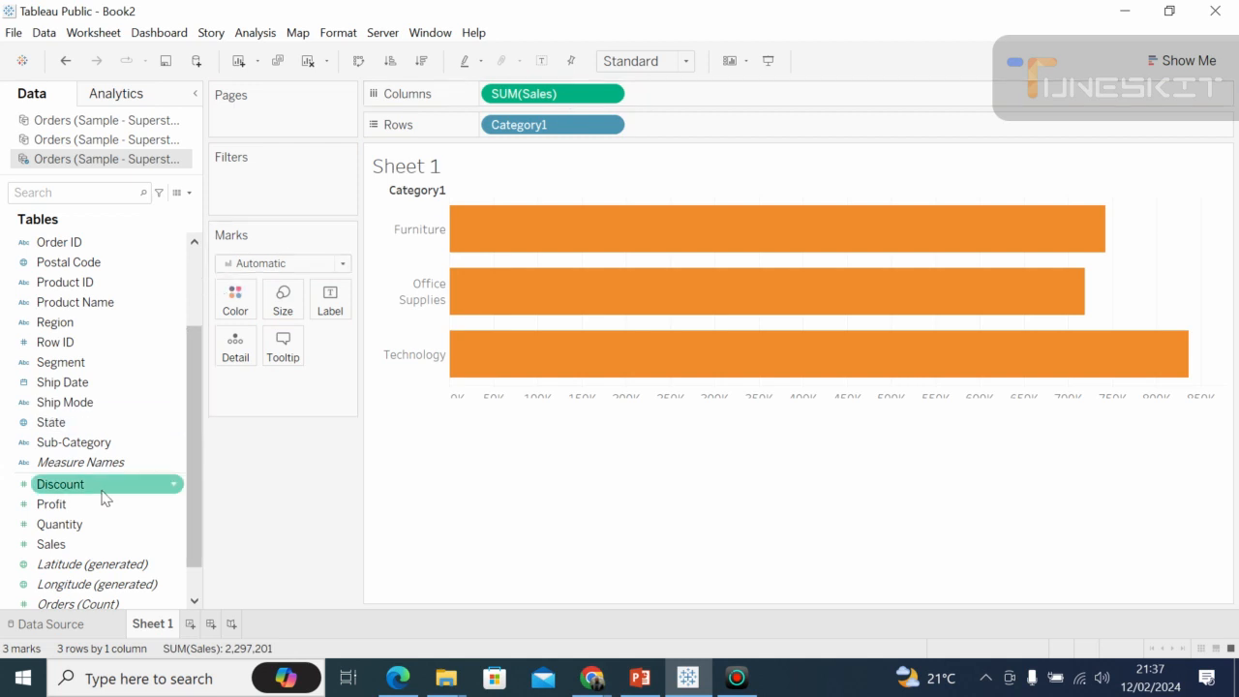
Break the bars down by adding Sub-Category after Category1 on Rows, and greatly enlarge the chart's row height.
{"action": "left_click", "coordinate": [88, 443]}
{"action": "left_click_drag", "start_coordinate": [88, 443], "coordinate": [716, 131]}
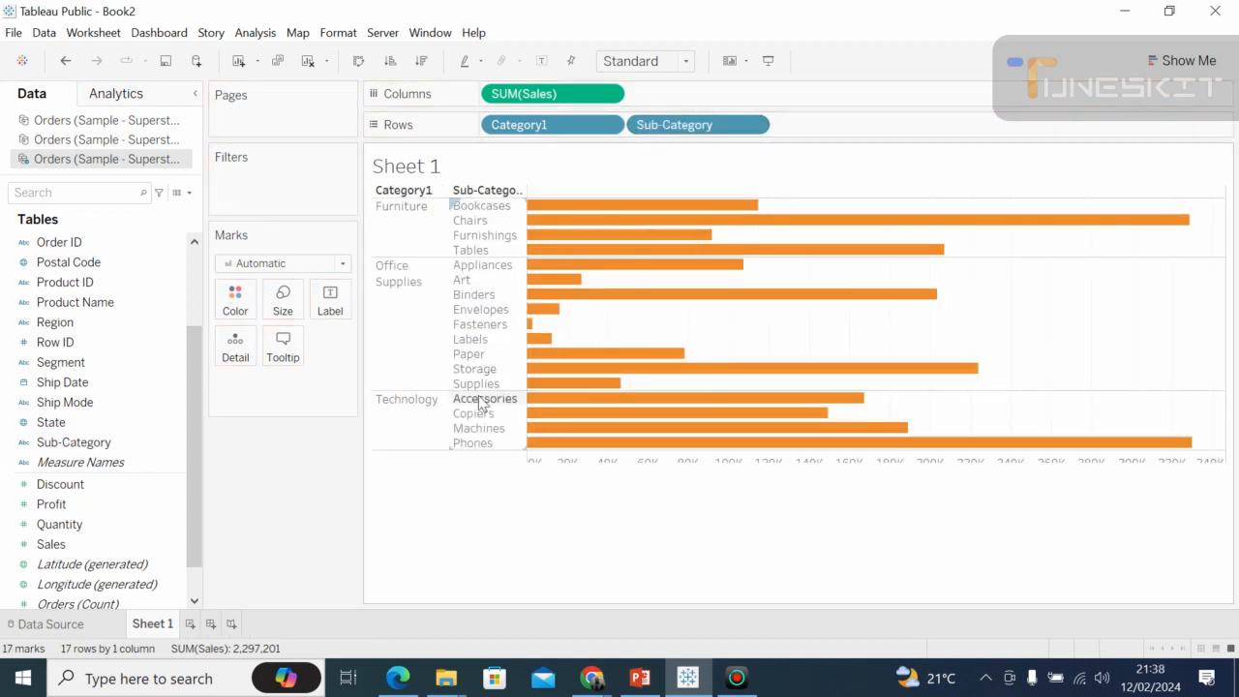
{"action": "left_click_drag", "start_coordinate": [468, 450], "coordinate": [465, 508]}
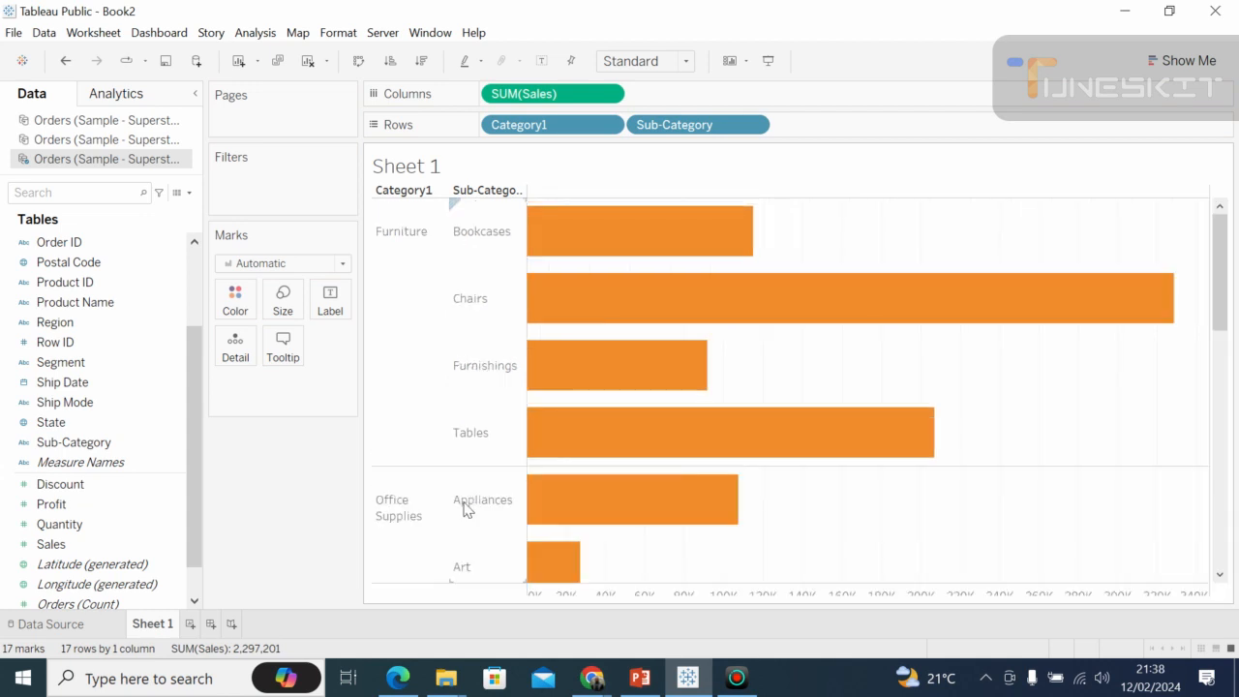
{"action": "left_click", "coordinate": [1222, 385]}
{"action": "left_click", "coordinate": [1220, 487]}
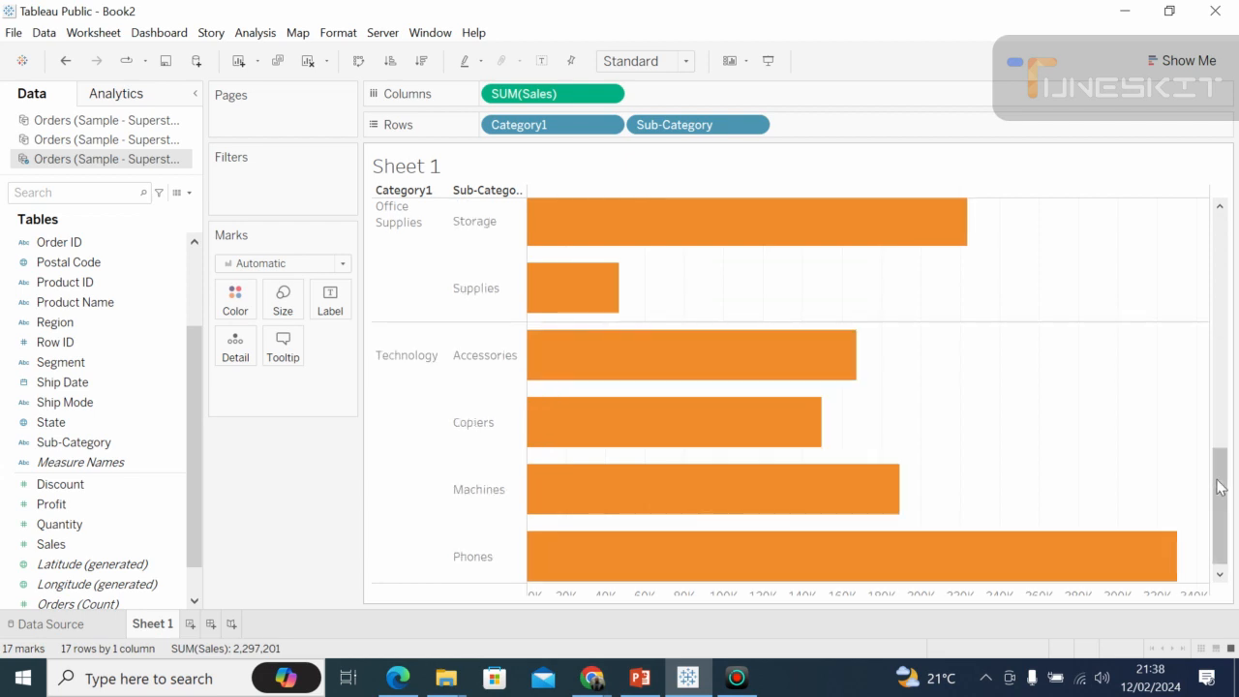
Fit the chart to Entire View and sort the sub-categories by sales in descending order.
{"action": "left_click", "coordinate": [1221, 290]}
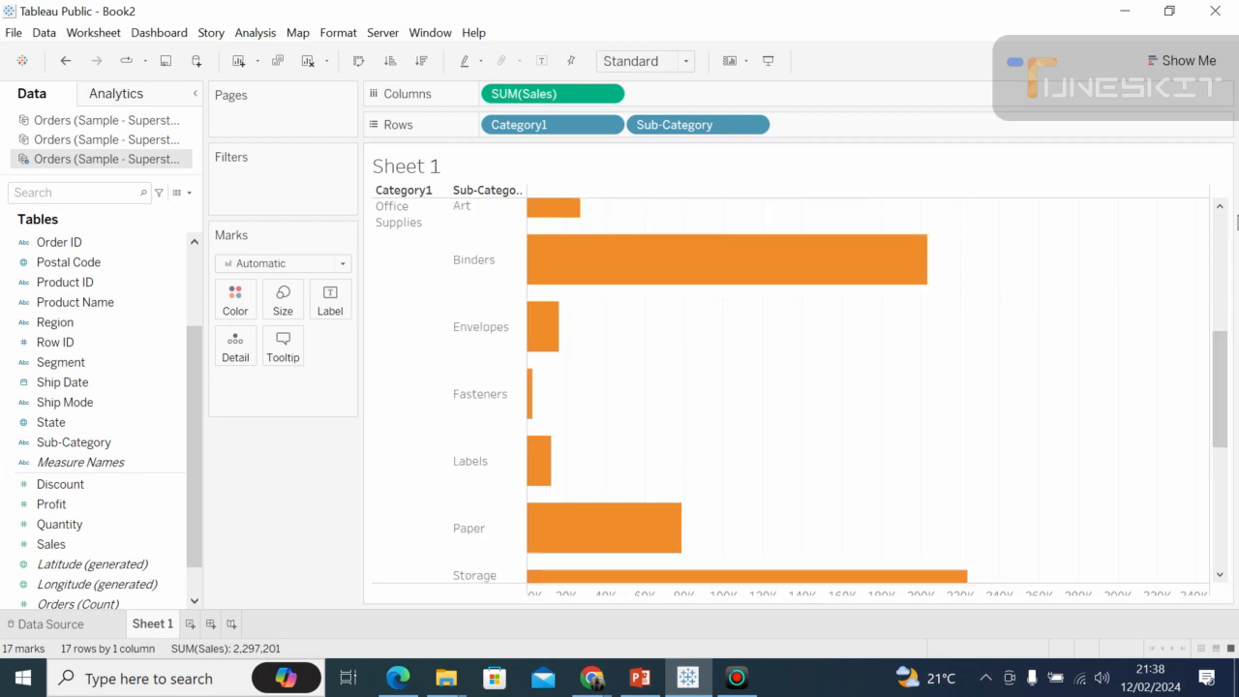
{"action": "left_click", "coordinate": [1221, 236]}
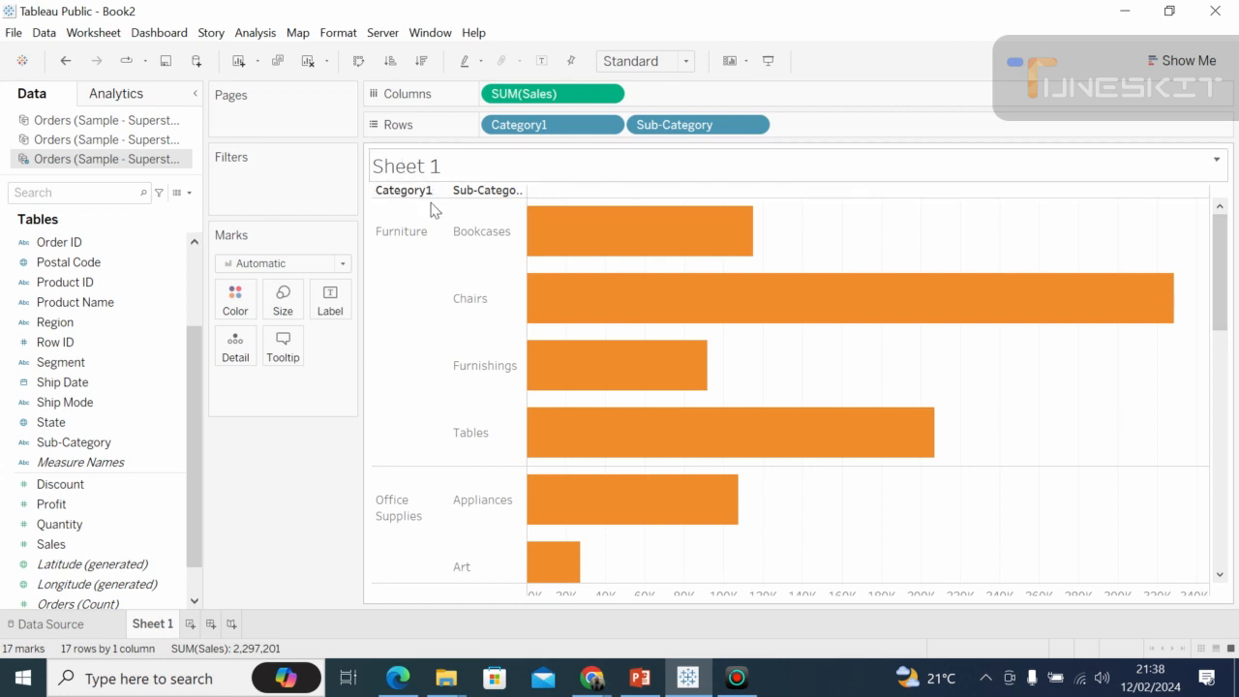
{"action": "left_click", "coordinate": [687, 64]}
{"action": "left_click", "coordinate": [633, 132]}
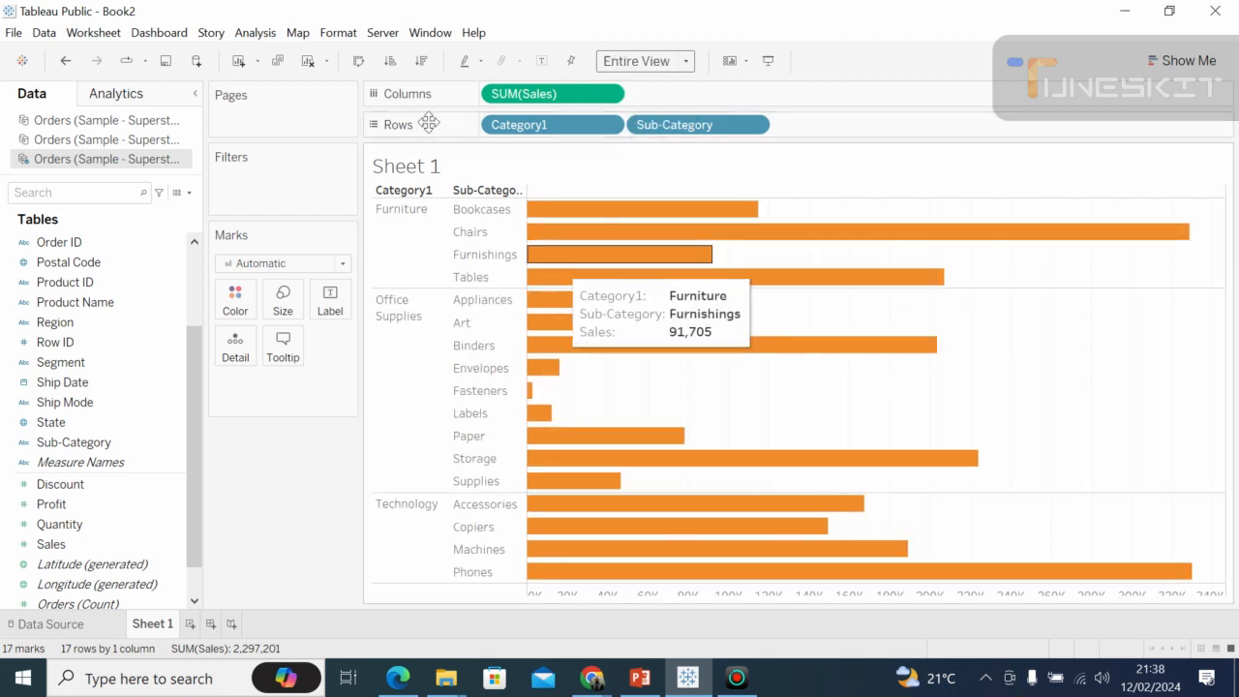
{"action": "left_click", "coordinate": [422, 62]}
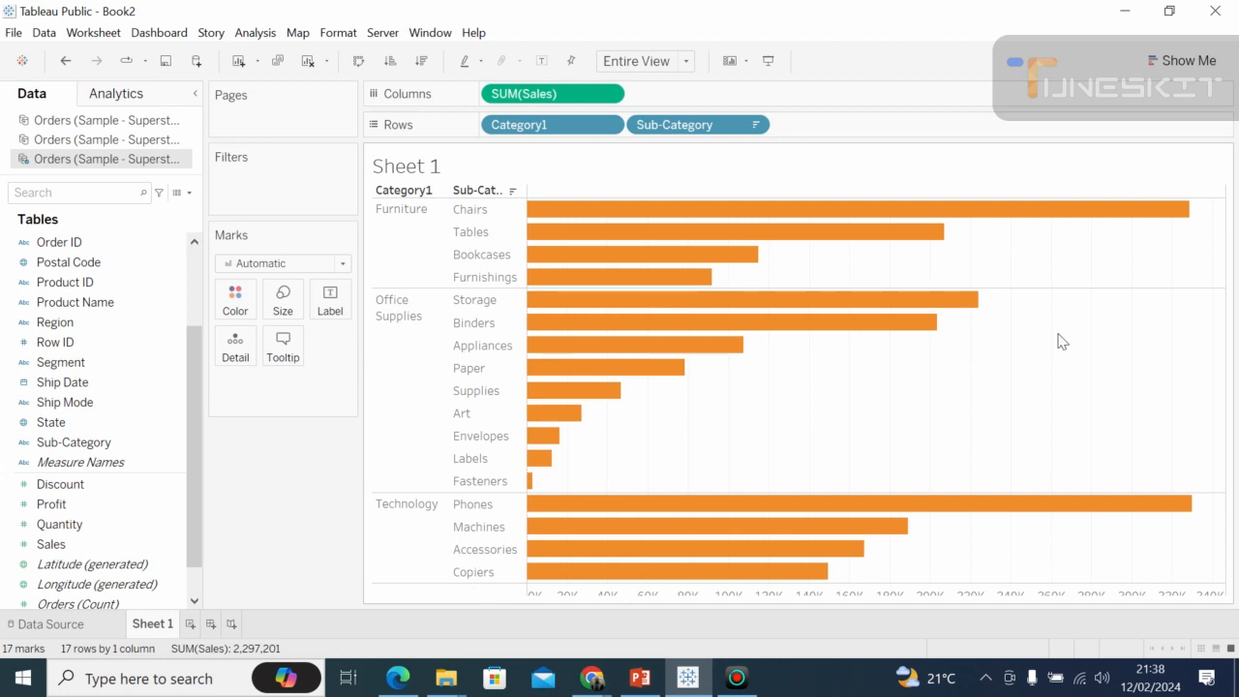
{"action": "mouse_move", "coordinate": [597, 253]}
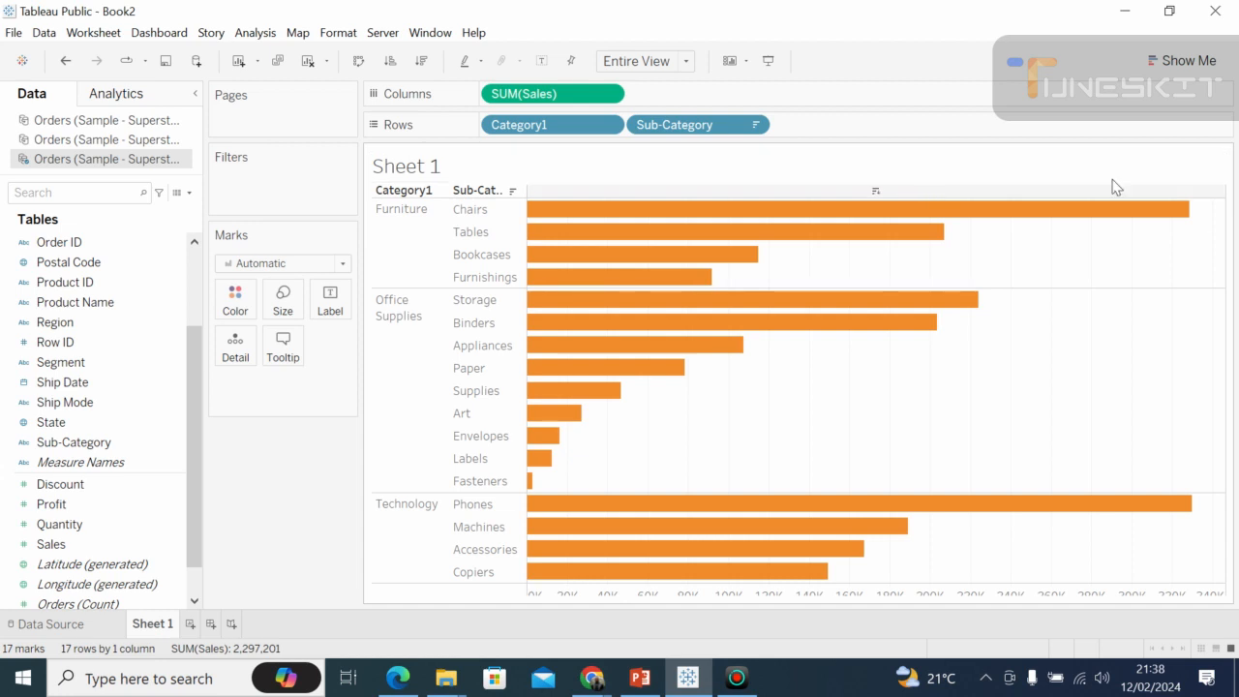
Open the worksheet title for editing and clear its sheet-name placeholder.
{"action": "left_click", "coordinate": [1217, 161]}
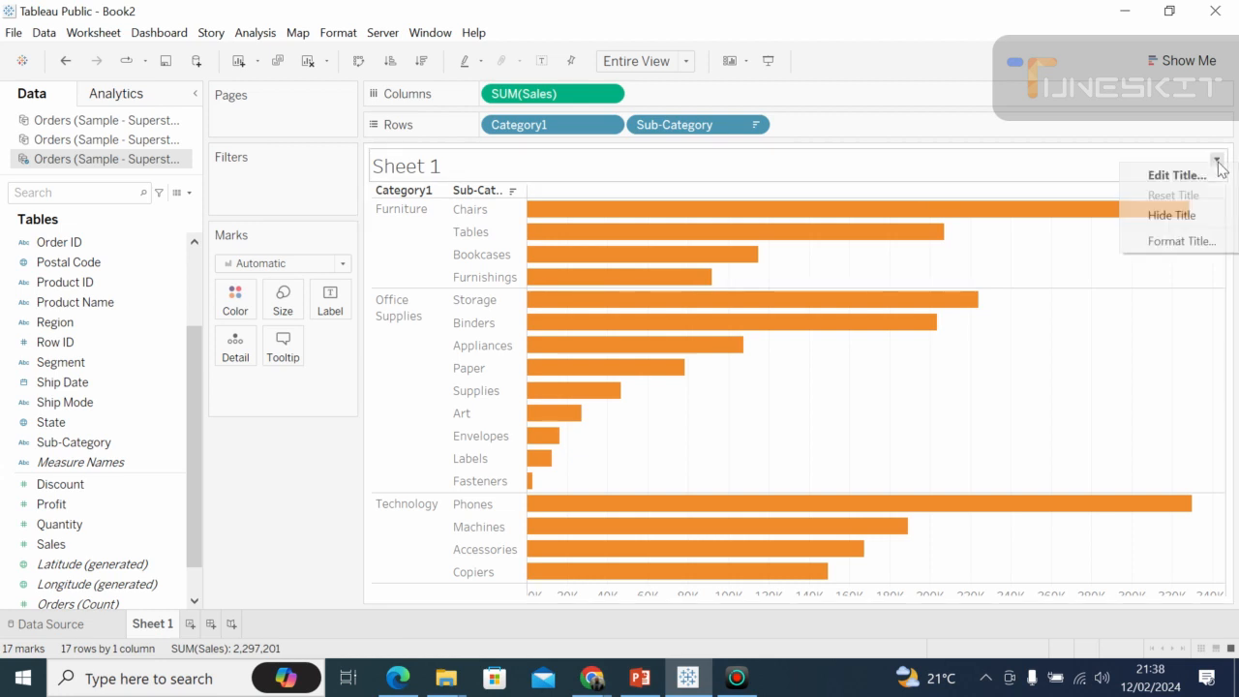
{"action": "left_click", "coordinate": [1189, 178]}
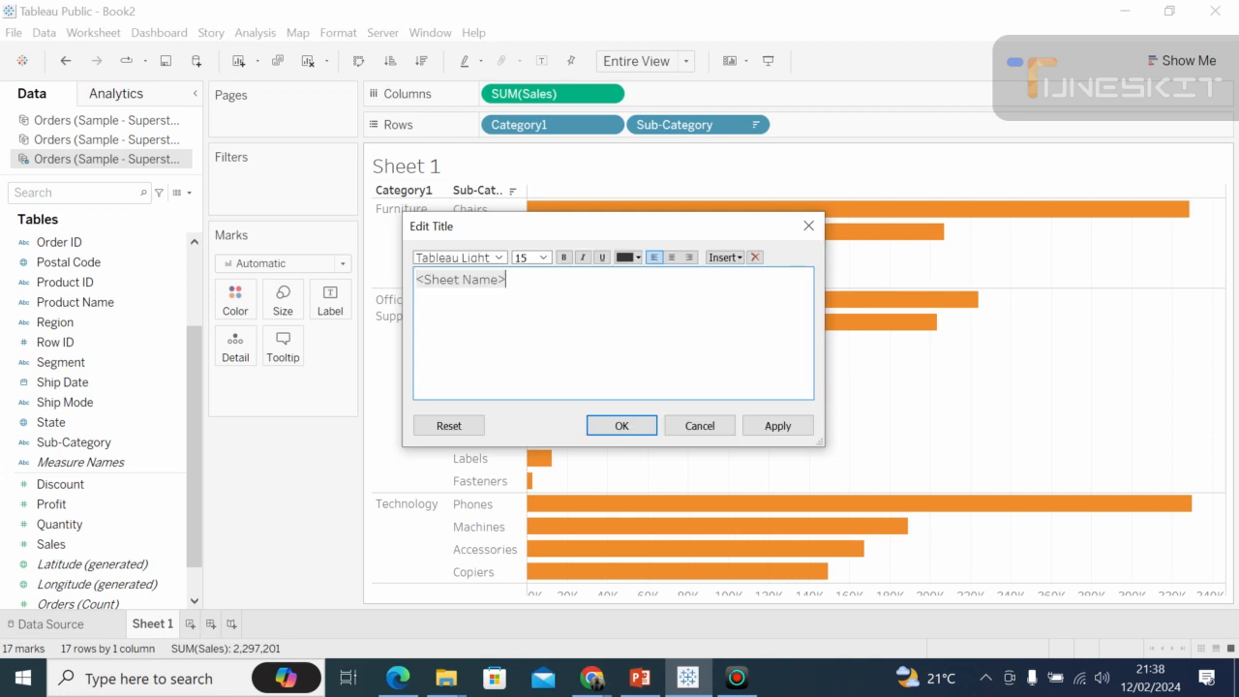
{"action": "key", "text": "BackSpace"}
{"action": "key", "text": "BackSpace"}
{"action": "key", "text": "BackSpace"}
{"action": "key", "text": "BackSpace"}
{"action": "key", "text": "BackSpace"}
{"action": "key", "text": "BackSpace"}
{"action": "key", "text": "BackSpace"}
{"action": "key", "text": "BackSpace"}
{"action": "key", "text": "BackSpace"}
{"action": "key", "text": "BackSpace"}
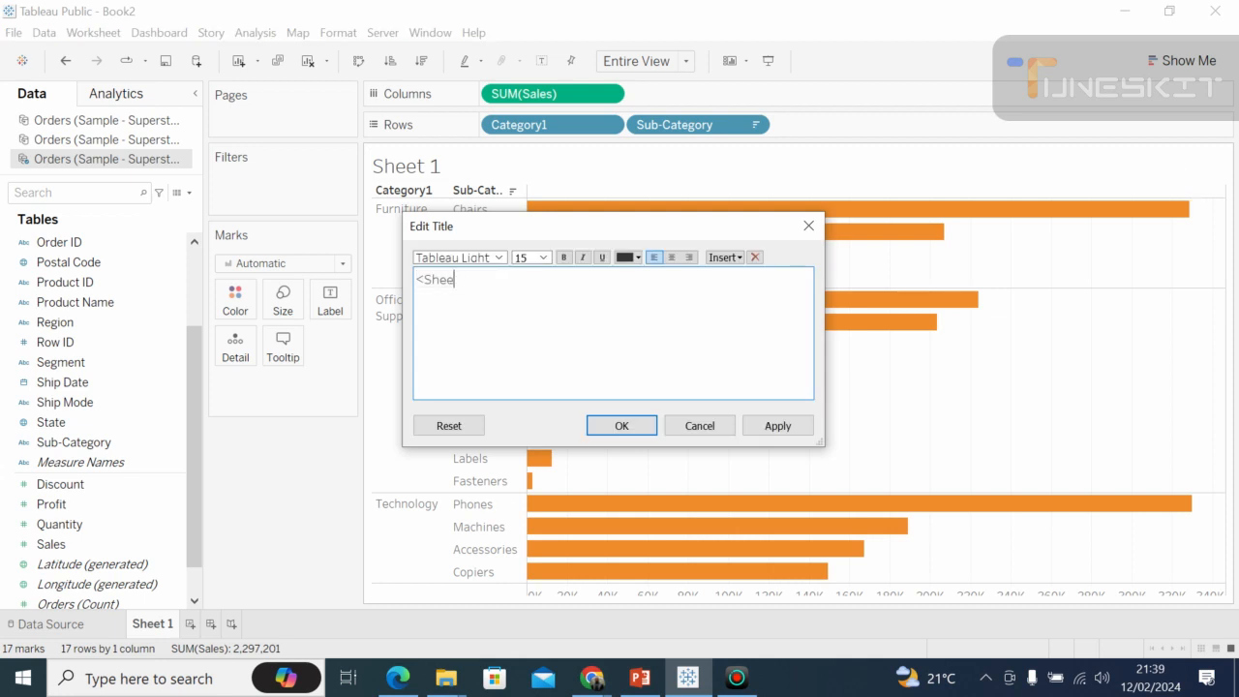
{"action": "key", "text": "BackSpace"}
{"action": "key", "text": "BackSpace"}
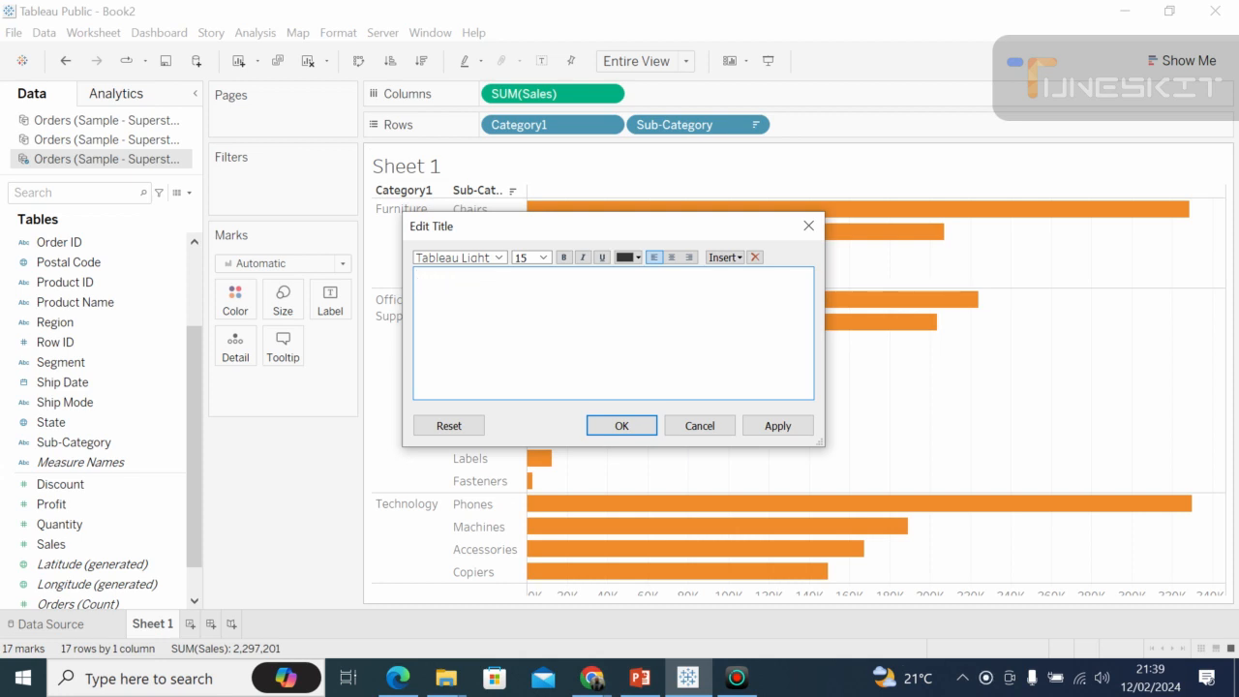
Enter "Sales by Product Category" as the worksheet title and accept it.
{"action": "type", "text": "Sales by Product Catego"}
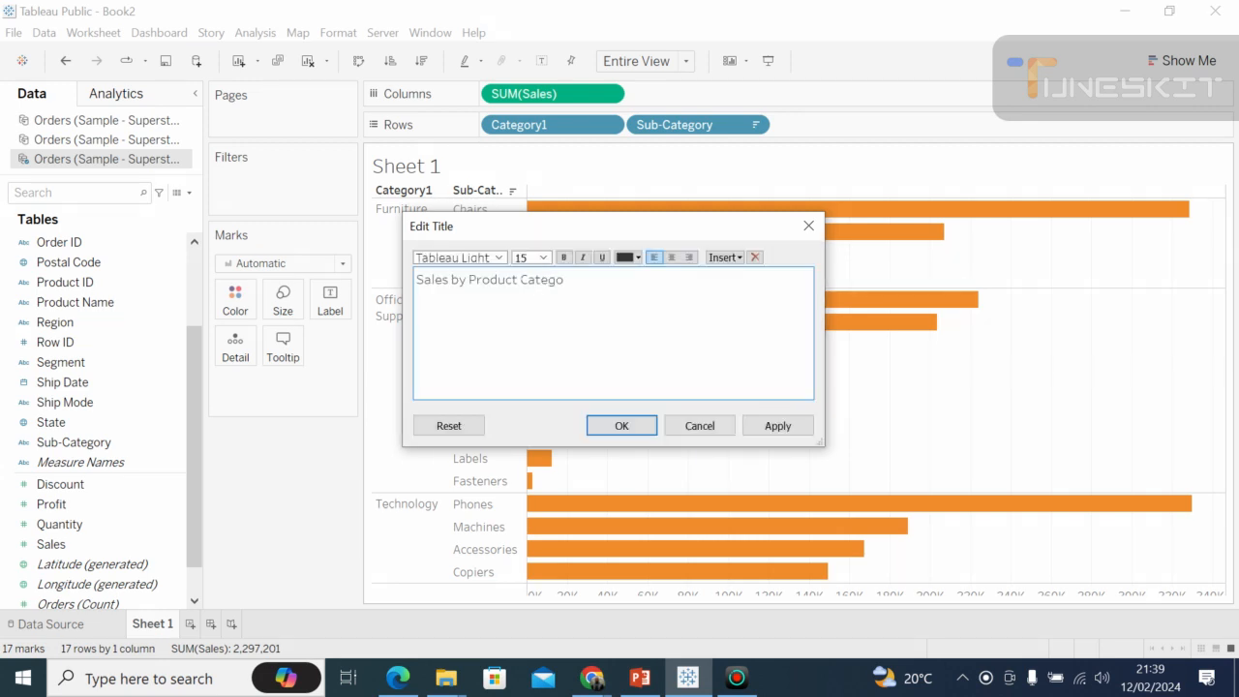
{"action": "type", "text": "ry"}
{"action": "key", "text": "shift+Left"}
{"action": "key", "text": "shift+Left"}
{"action": "key", "text": "shift+Left"}
{"action": "key", "text": "shift+Left"}
{"action": "key", "text": "shift+Left"}
{"action": "key", "text": "shift+Left"}
{"action": "key", "text": "shift+Left"}
{"action": "key", "text": "shift+Left"}
{"action": "key", "text": "shift+Left"}
{"action": "key", "text": "shift+Left"}
{"action": "key", "text": "shift+Left"}
{"action": "key", "text": "shift+Left"}
{"action": "key", "text": "shift+Left"}
{"action": "key", "text": "shift+Left"}
{"action": "key", "text": "shift+Left"}
{"action": "key", "text": "shift+Left"}
{"action": "key", "text": "shift+Left"}
{"action": "key", "text": "shift+Left"}
{"action": "key", "text": "shift+Left"}
{"action": "key", "text": "shift+Left"}
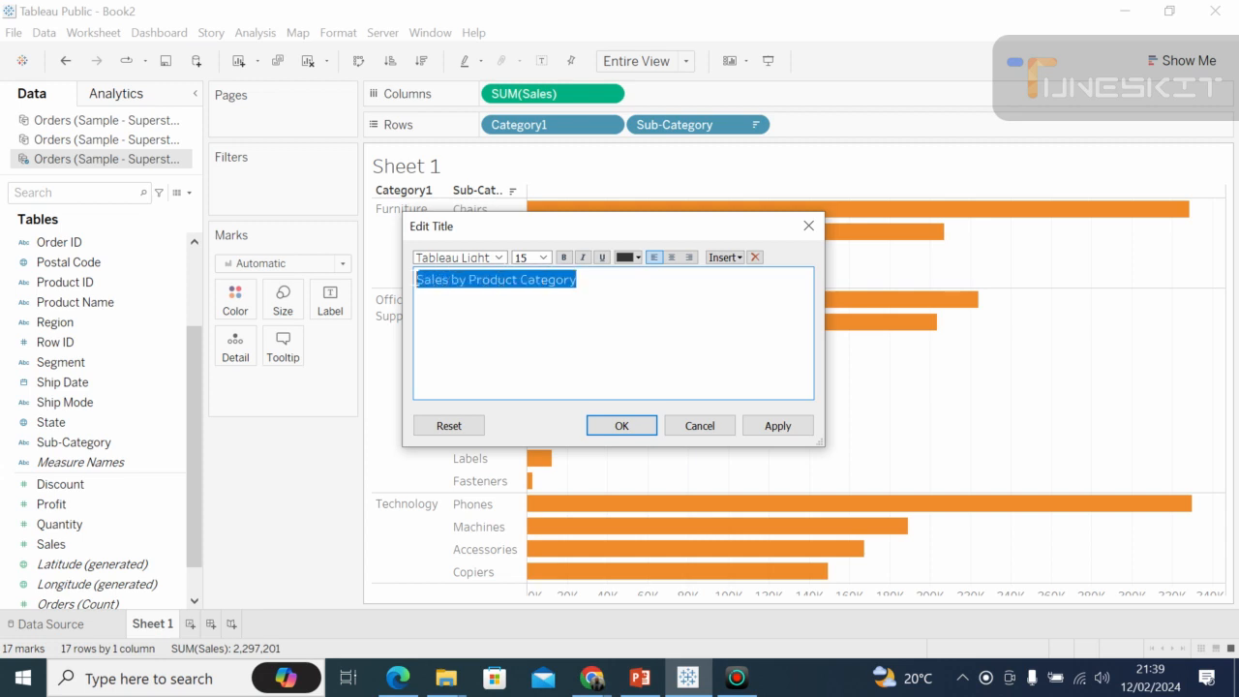
{"action": "left_click", "coordinate": [619, 426]}
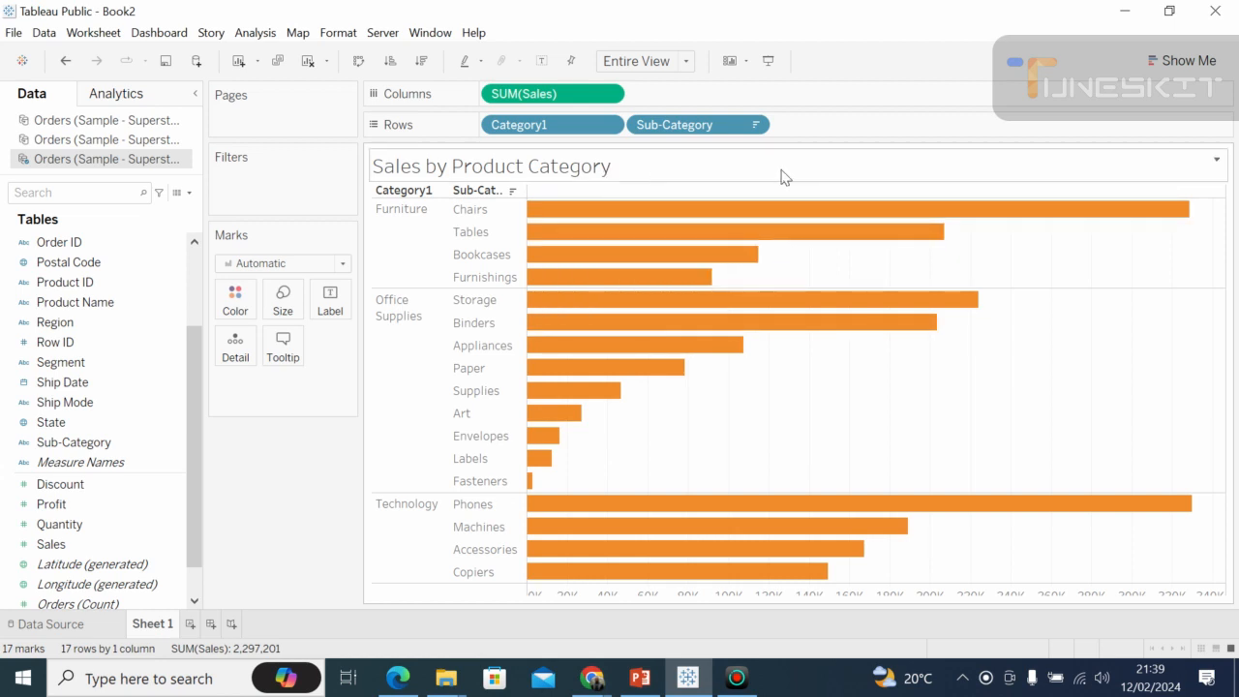
Reopen the worksheet title for editing and select all of its text.
{"action": "left_click", "coordinate": [1218, 161]}
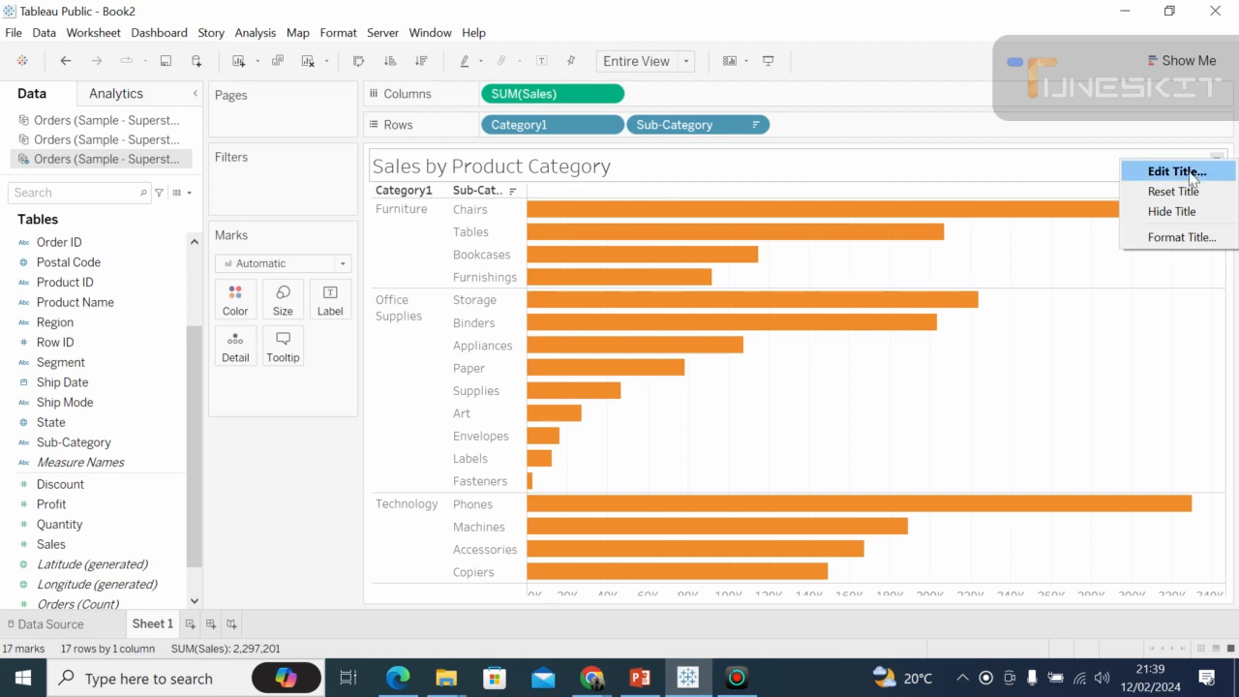
{"action": "left_click", "coordinate": [1190, 174]}
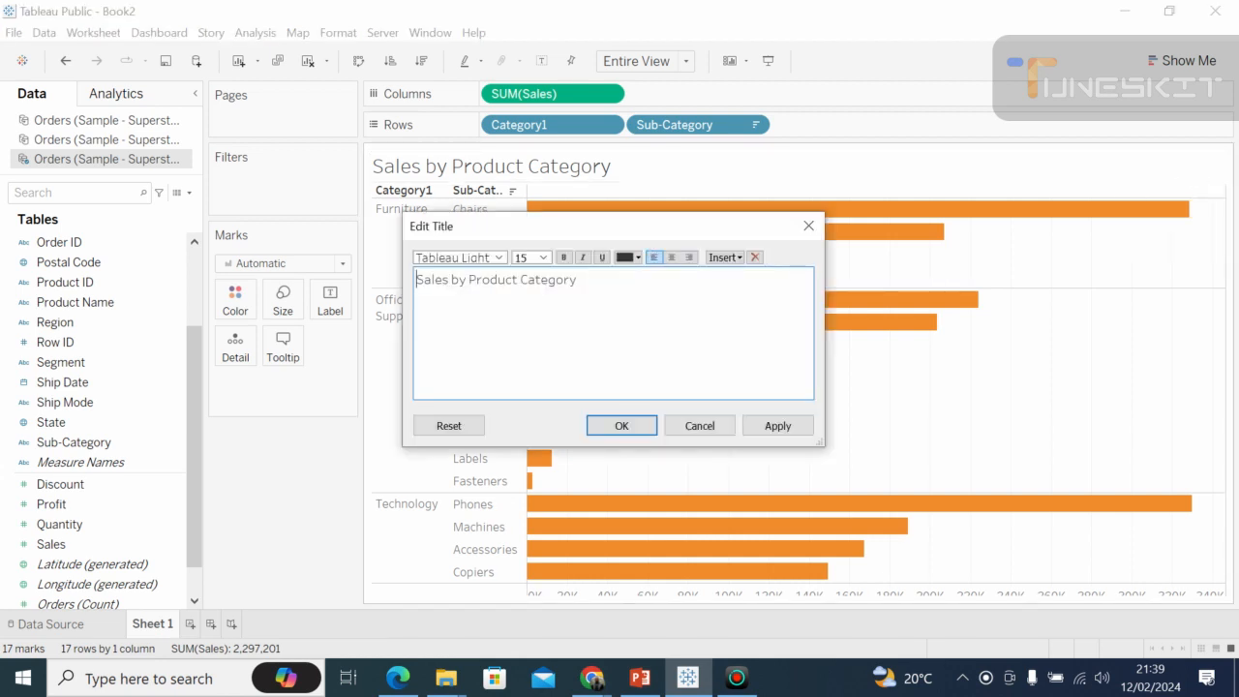
{"action": "left_click_drag", "start_coordinate": [576, 279], "coordinate": [416, 279]}
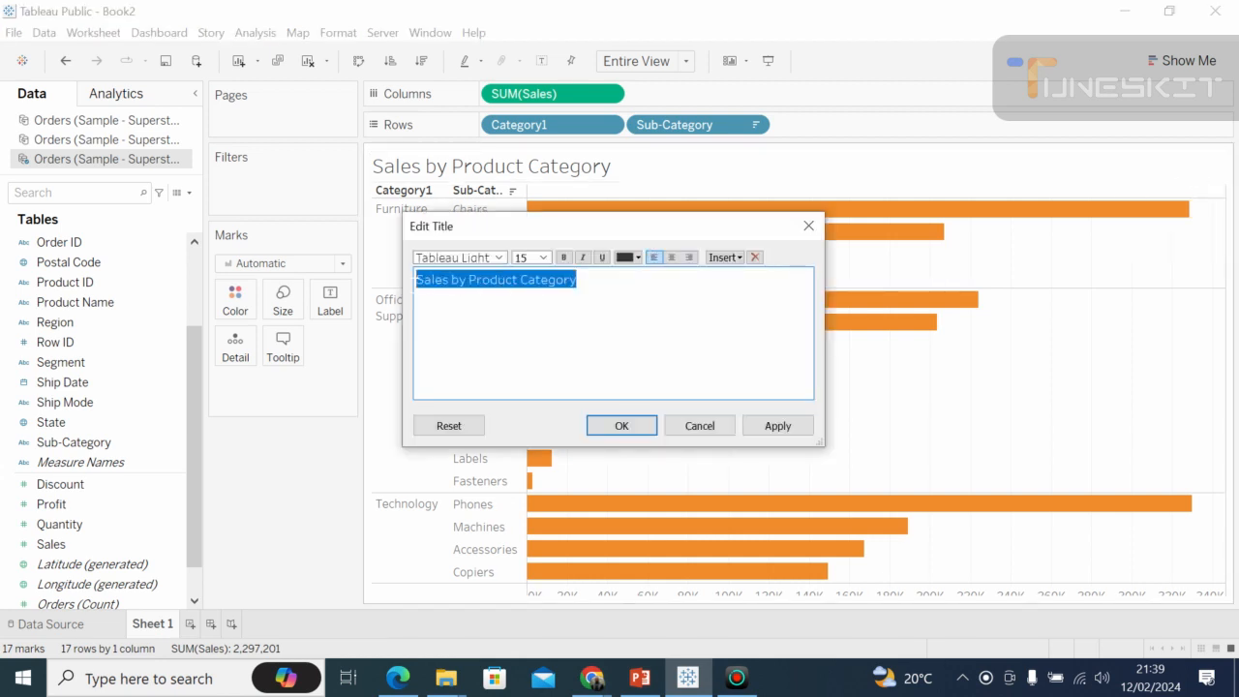
{"action": "left_click", "coordinate": [498, 257]}
{"action": "left_click", "coordinate": [635, 332]}
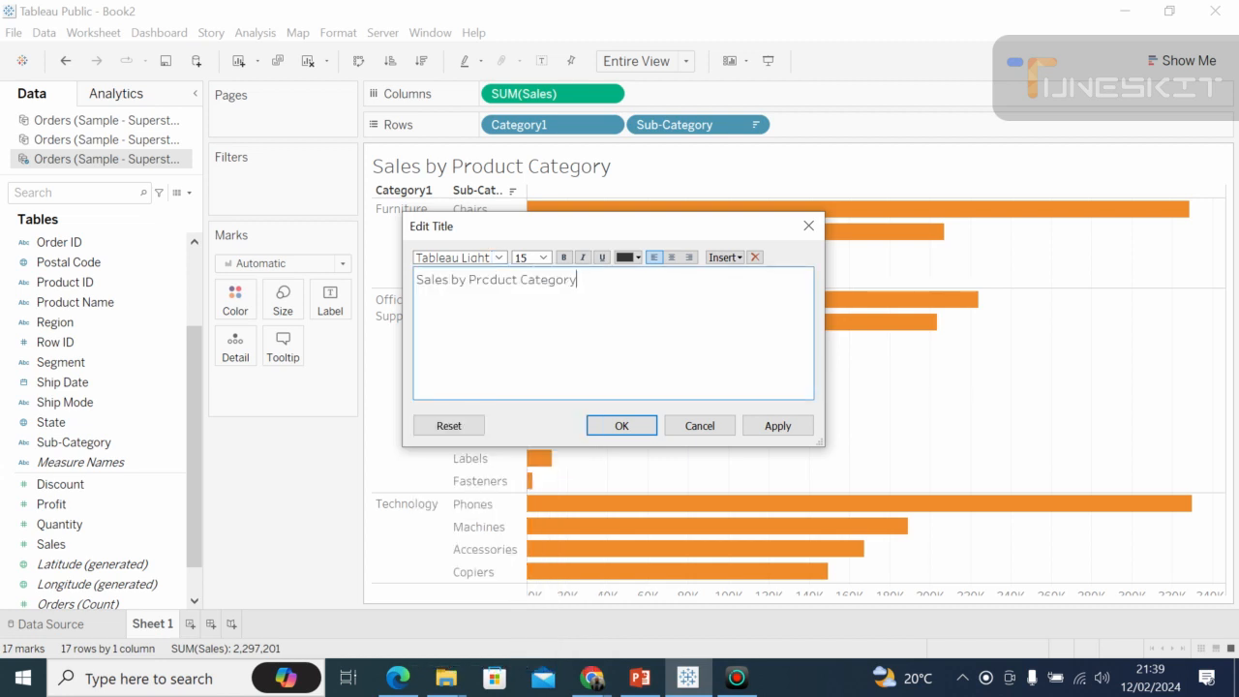
{"action": "key", "text": "ctrl+shift+Left"}
{"action": "key", "text": "ctrl+shift+Left"}
{"action": "key", "text": "ctrl+shift+Left"}
{"action": "key", "text": "ctrl+shift+Left"}
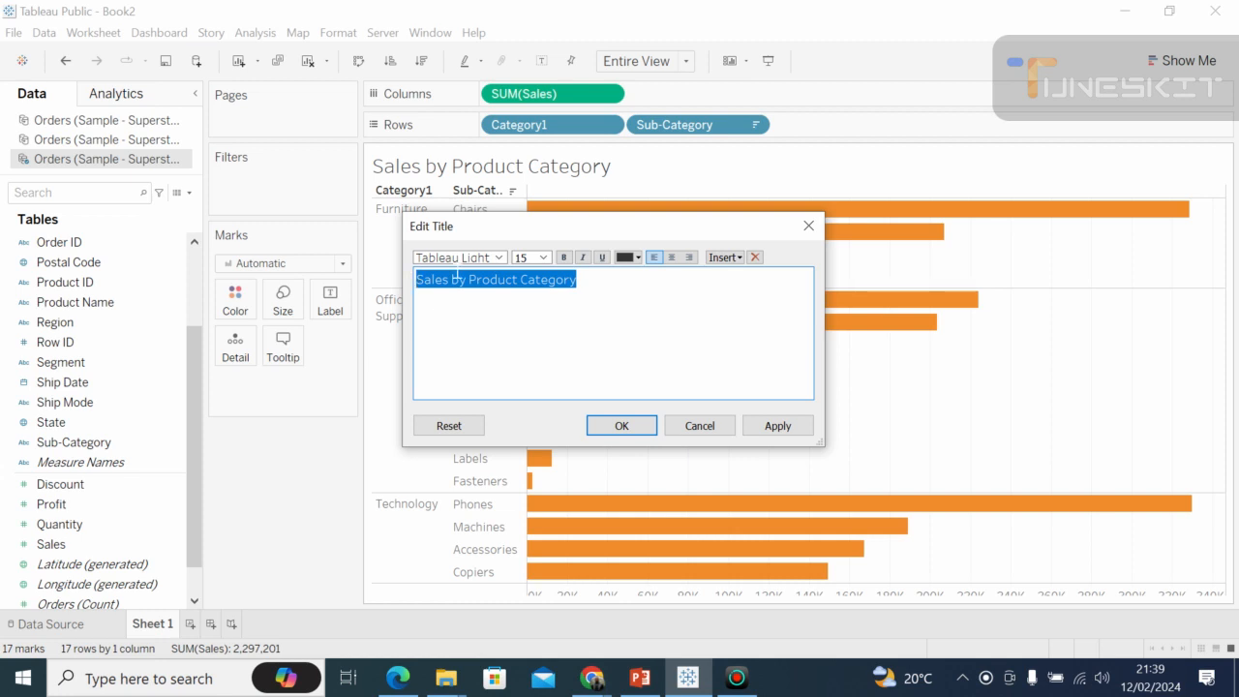
Look through the fonts available for the title text and close the title editor.
{"action": "left_click", "coordinate": [499, 258]}
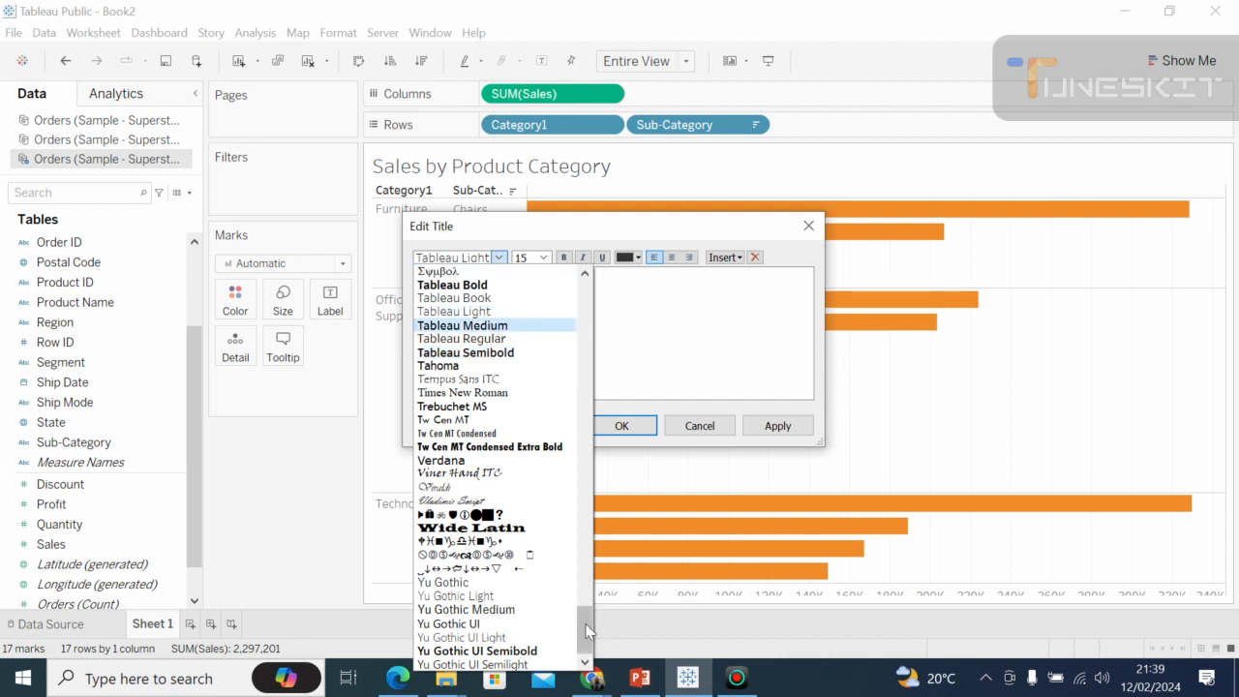
{"action": "scroll", "coordinate": [590, 588], "scroll_direction": "up", "scroll_amount": 1}
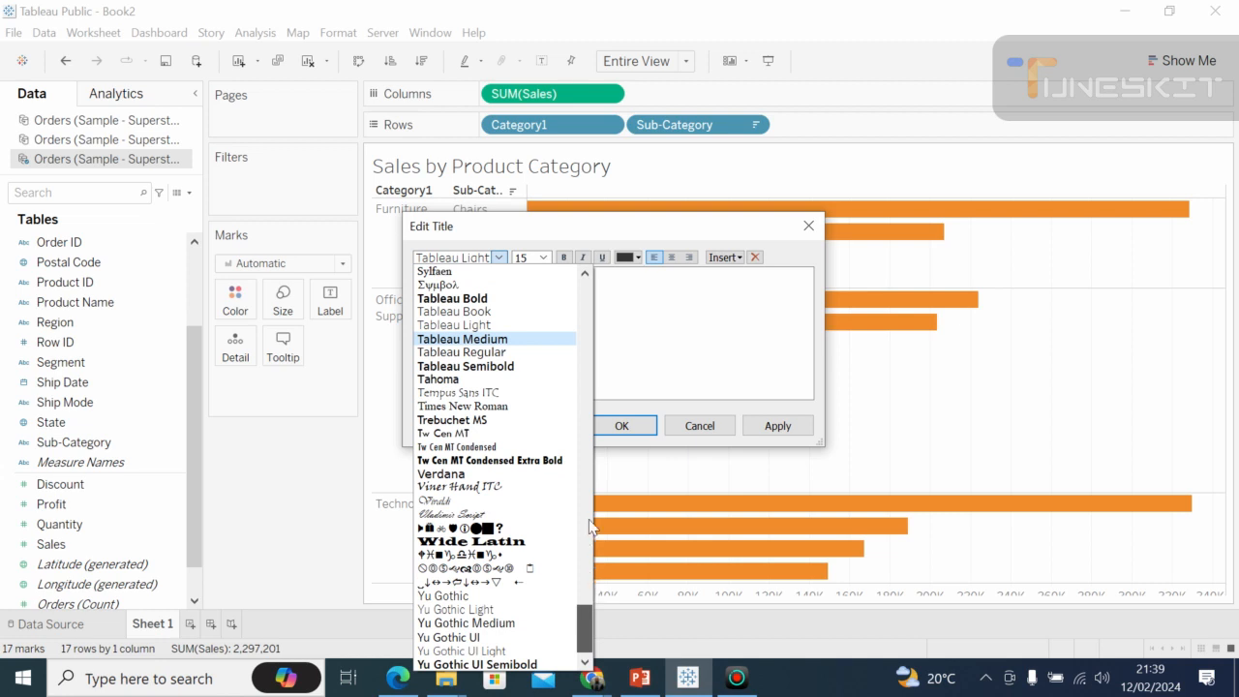
{"action": "scroll", "coordinate": [593, 528], "scroll_direction": "up", "scroll_amount": 5}
{"action": "scroll", "coordinate": [587, 472], "scroll_direction": "up", "scroll_amount": 15}
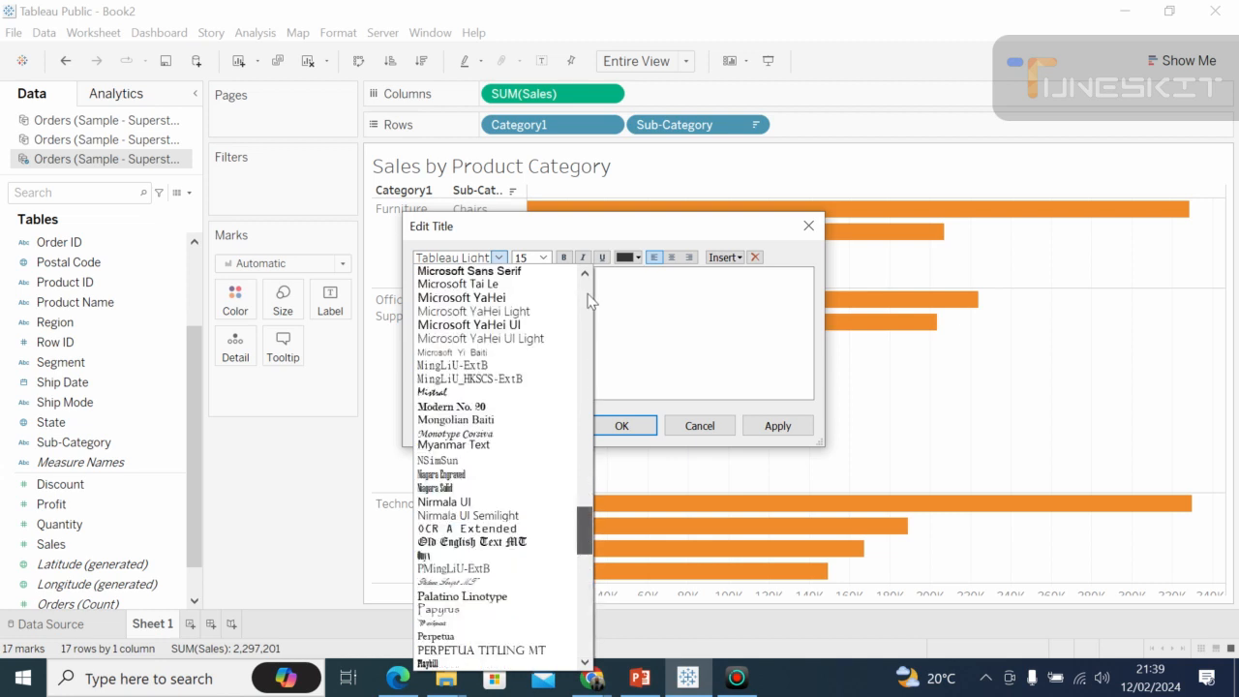
{"action": "scroll", "coordinate": [591, 300], "scroll_direction": "up", "scroll_amount": 12}
{"action": "scroll", "coordinate": [590, 301], "scroll_direction": "up", "scroll_amount": 9}
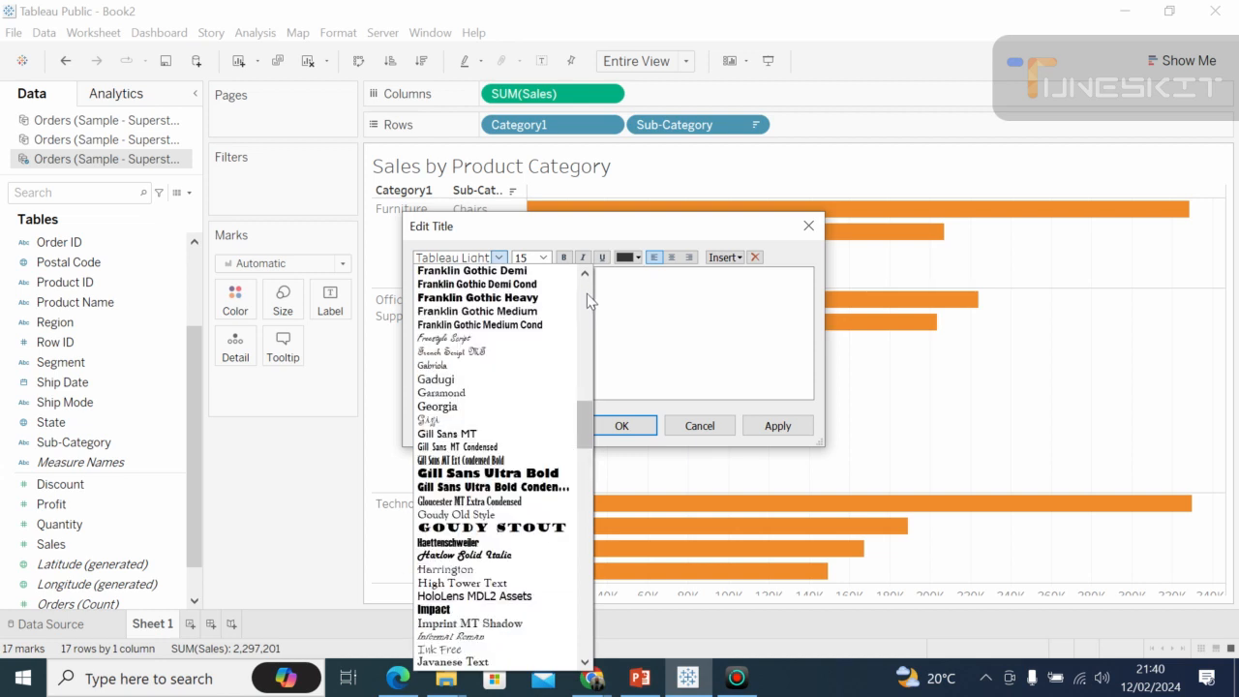
{"action": "scroll", "coordinate": [587, 293], "scroll_direction": "up", "scroll_amount": 10}
{"action": "mouse_move", "coordinate": [597, 681]}
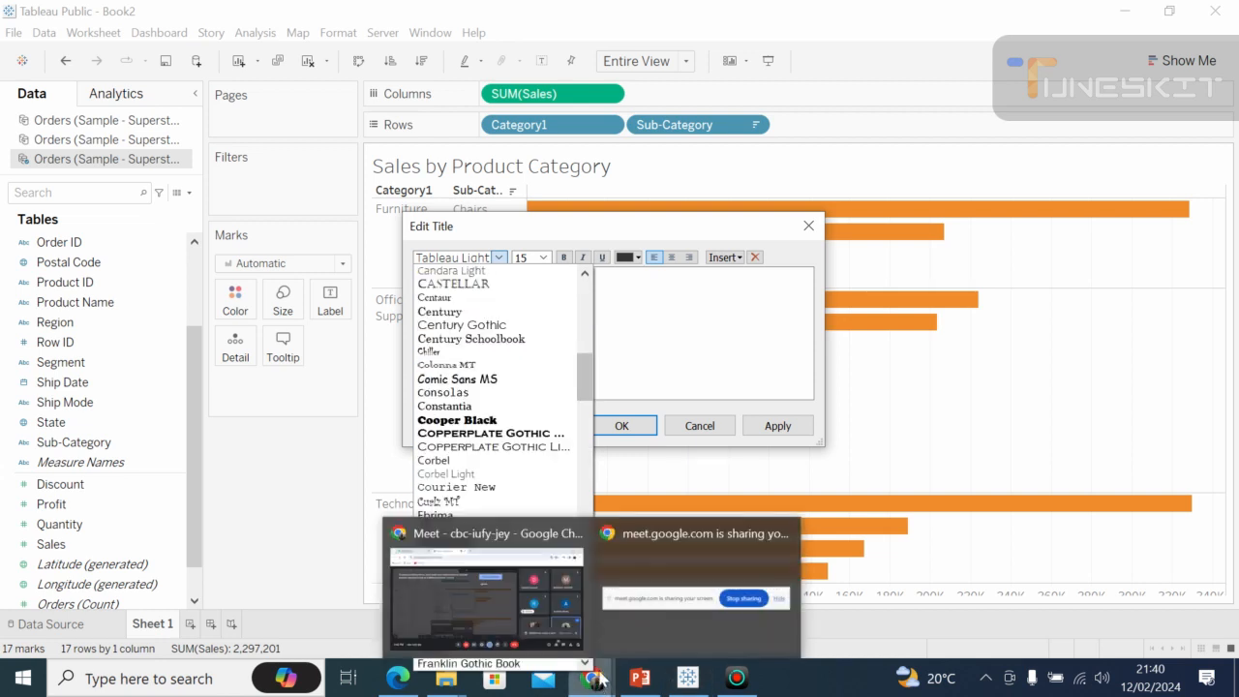
{"action": "left_click", "coordinate": [547, 597]}
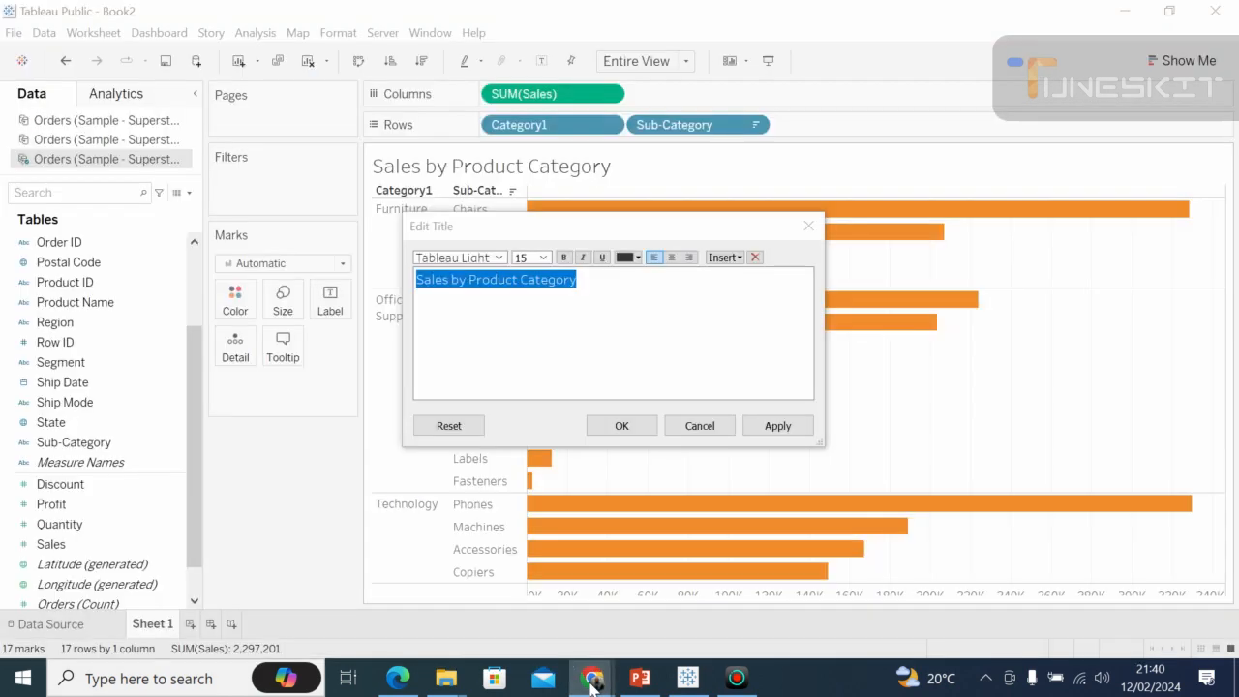
{"action": "left_click", "coordinate": [624, 426]}
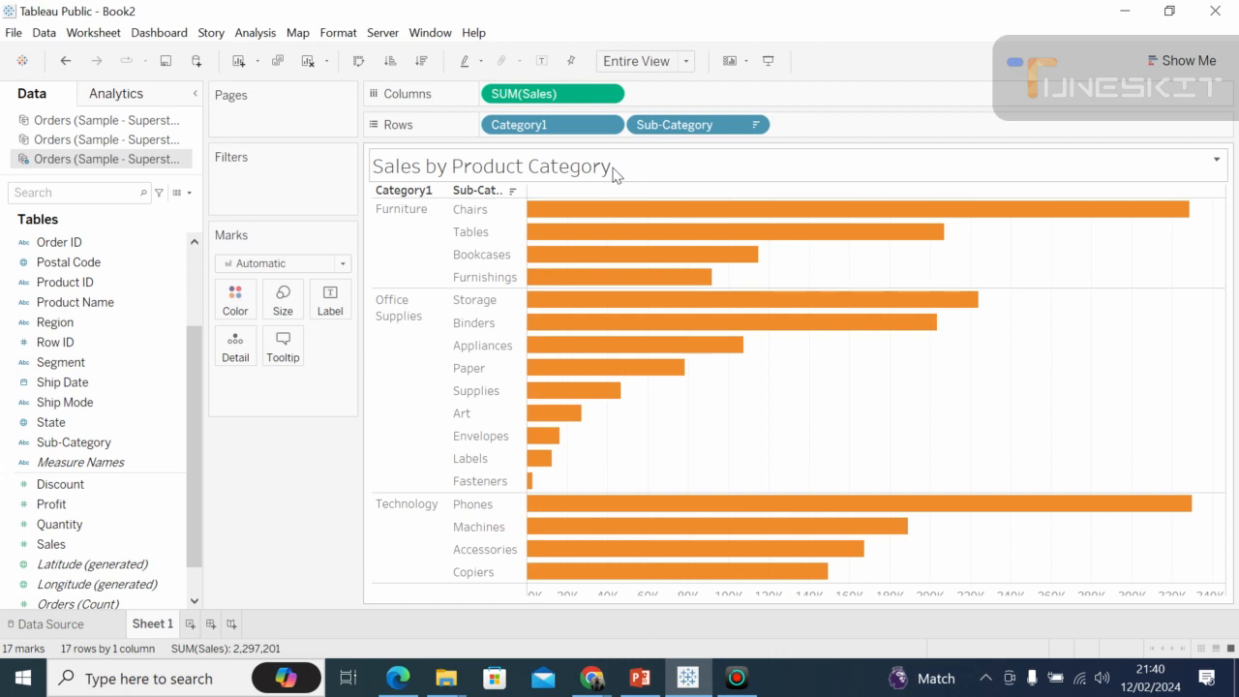
Move the title card out of the chart into the area beside the Marks card, and undo the title text change.
{"action": "left_click_drag", "start_coordinate": [612, 172], "coordinate": [552, 171]}
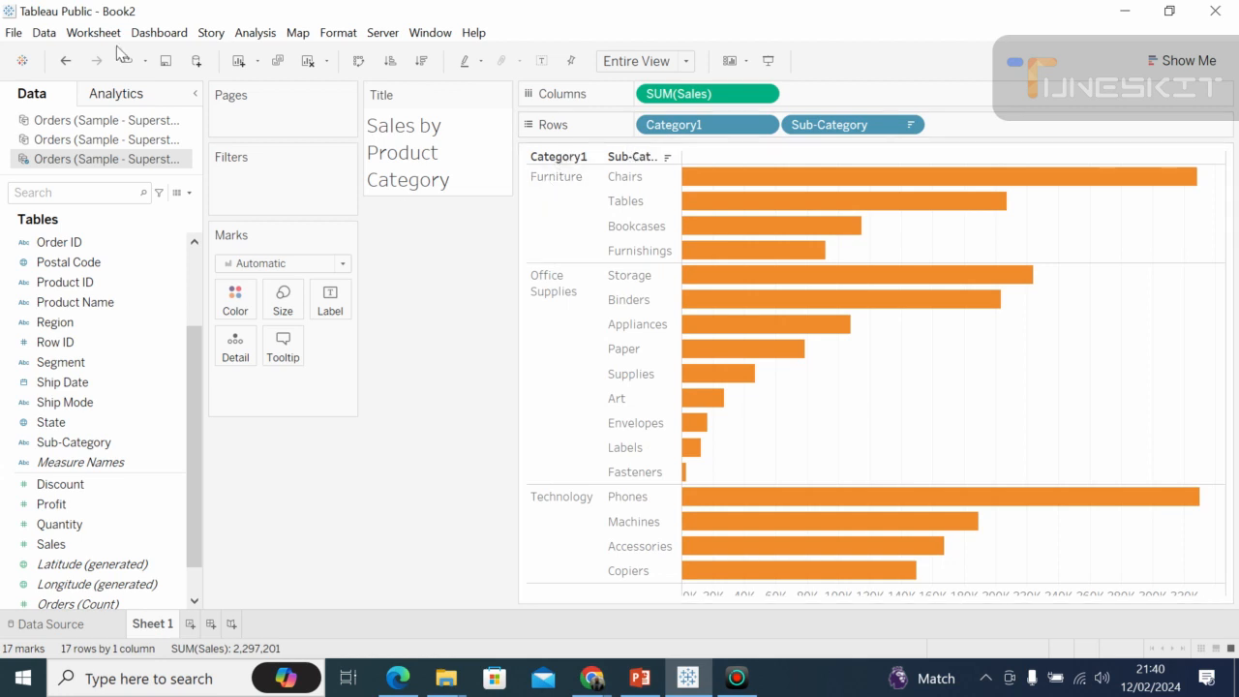
{"action": "left_click", "coordinate": [65, 62]}
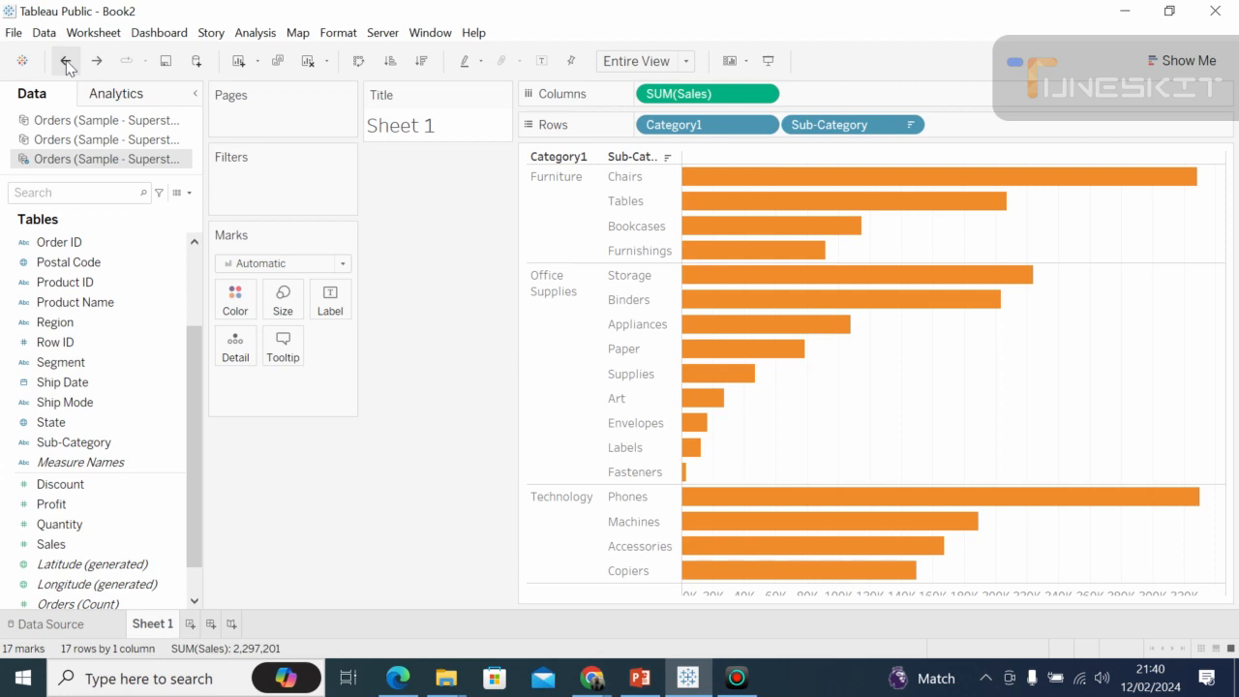
Switch to the Google Meet call to check on the participants, and return to Tableau Public.
{"action": "left_click", "coordinate": [592, 678]}
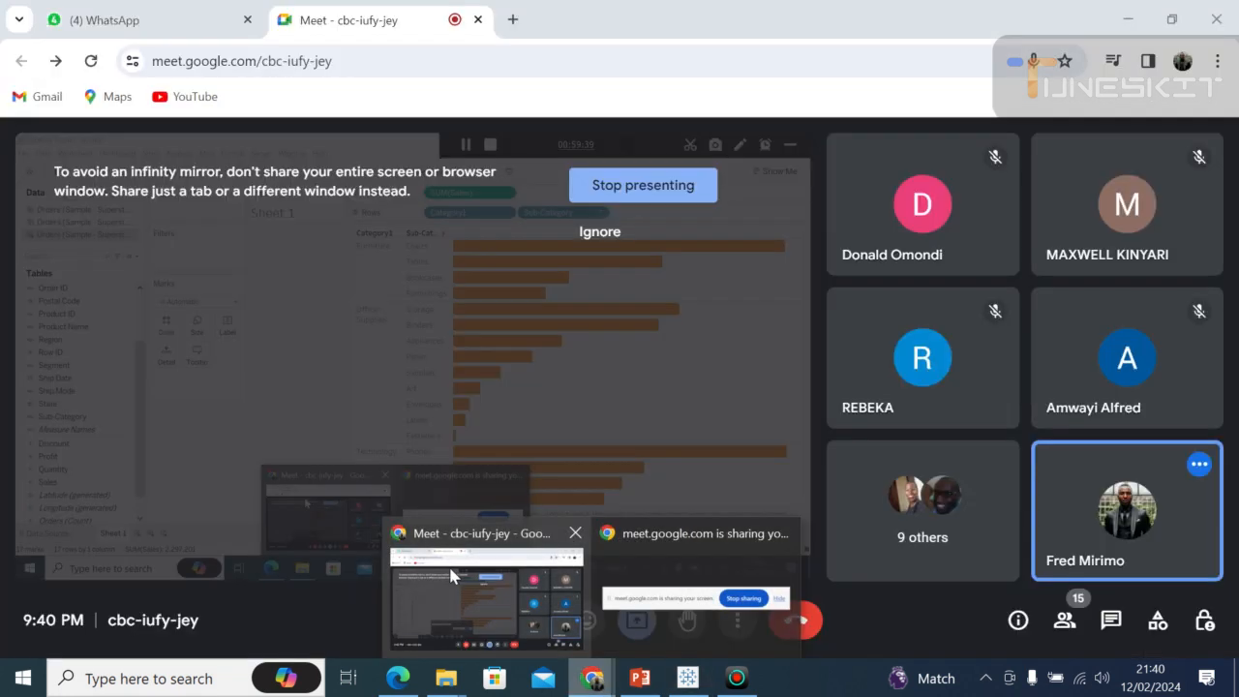
{"action": "left_click", "coordinate": [451, 574]}
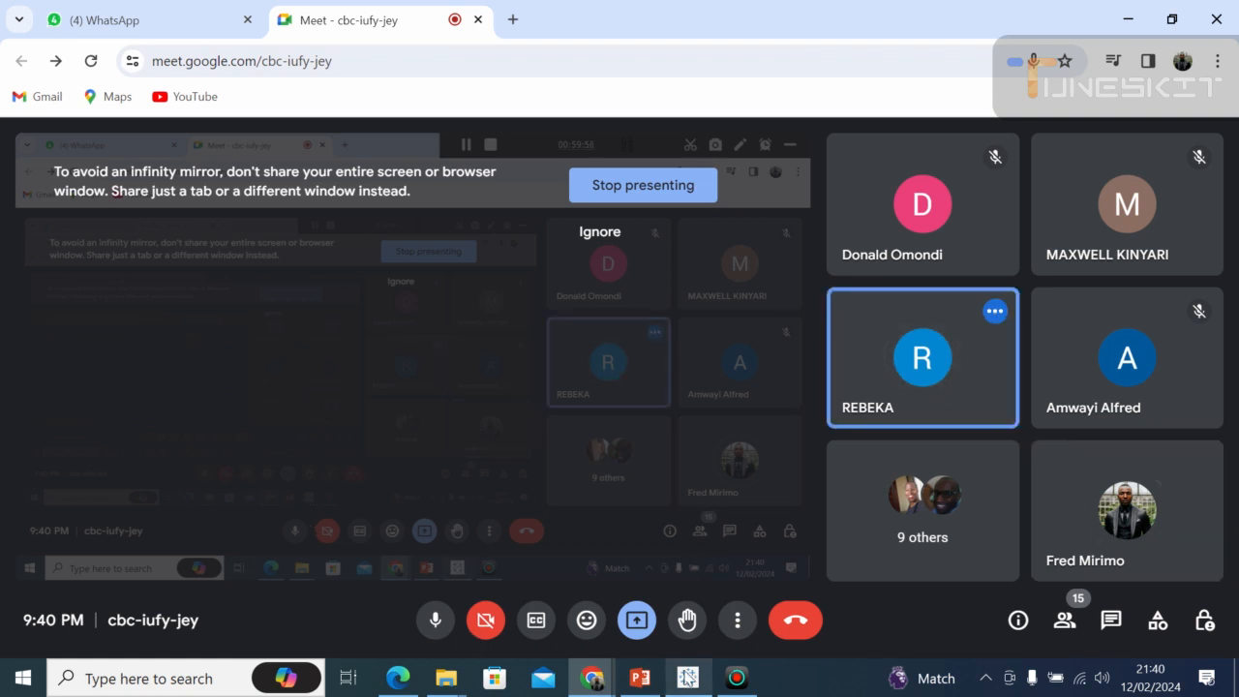
{"action": "left_click", "coordinate": [687, 678]}
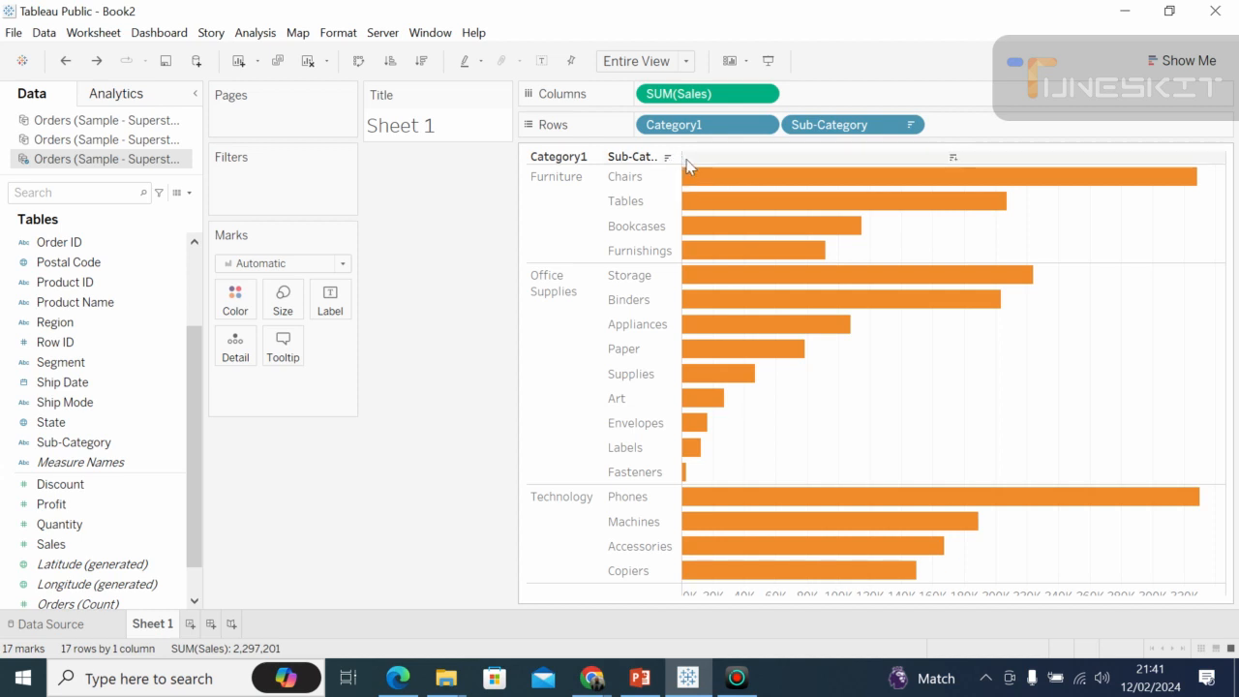
Try the ascending and descending sort orders on the sub-category bars.
{"action": "left_click", "coordinate": [422, 70]}
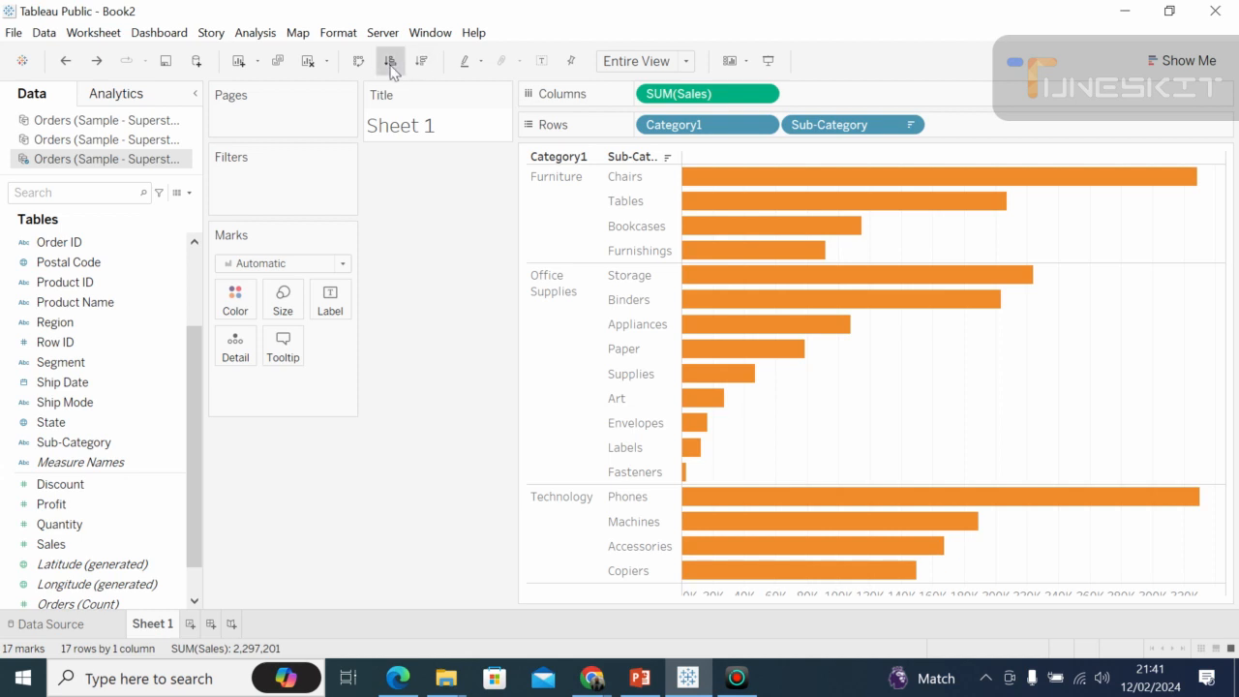
{"action": "left_click", "coordinate": [391, 70]}
{"action": "left_click", "coordinate": [422, 68]}
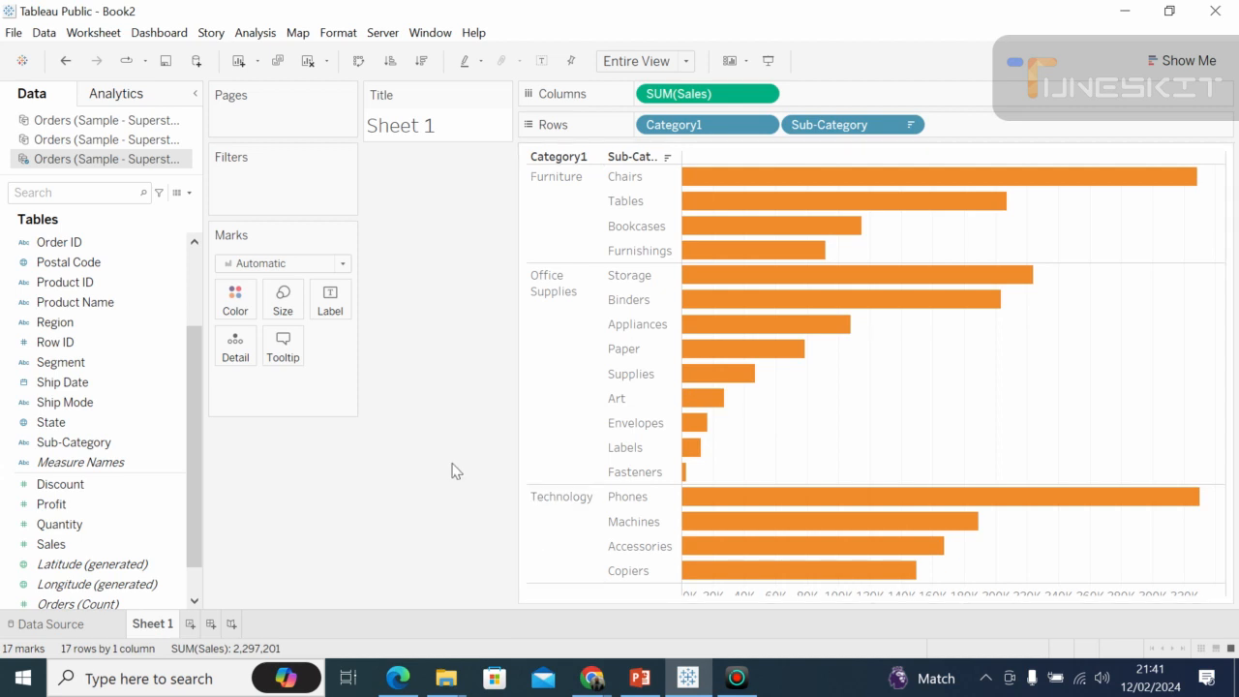
{"action": "left_click", "coordinate": [605, 684]}
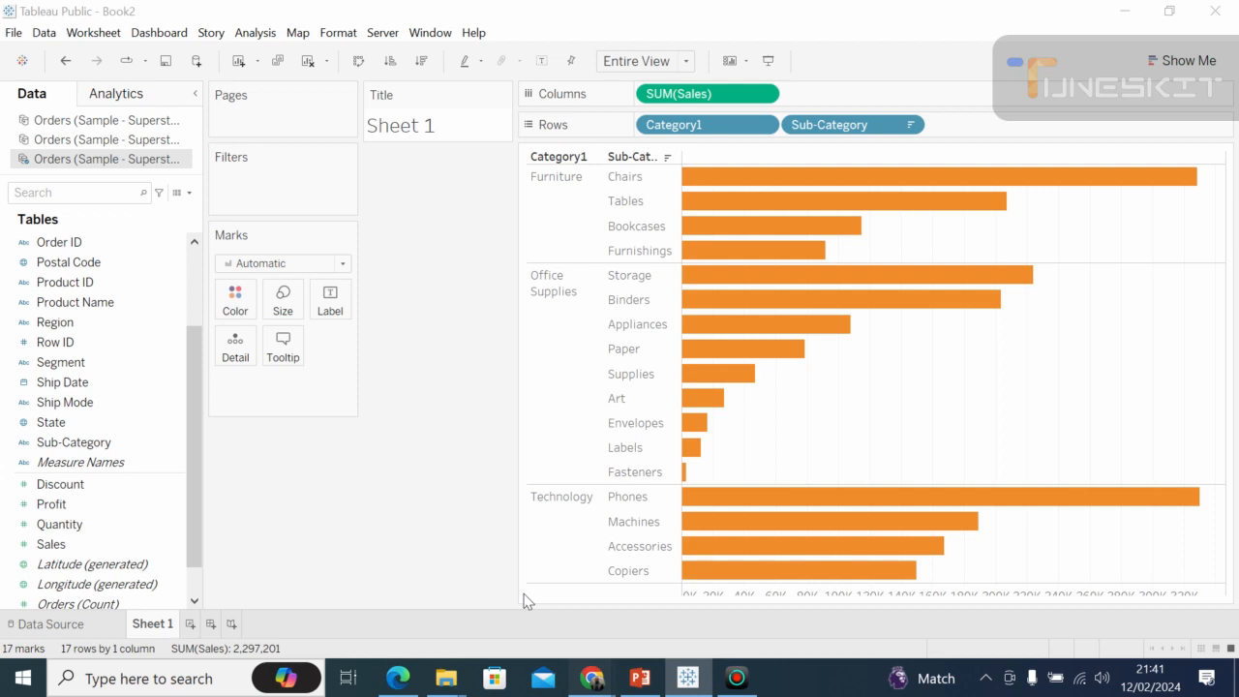
{"action": "mouse_move", "coordinate": [493, 585]}
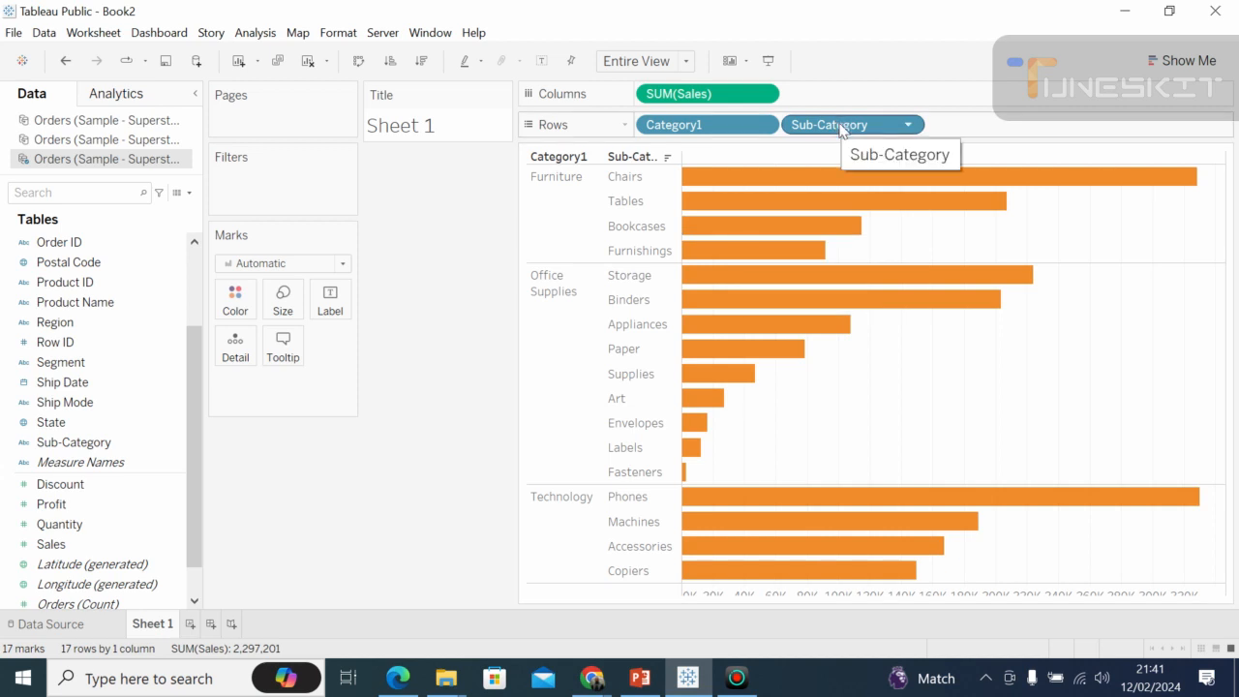
Remove Sub-Category from Rows to chart sales by Category1 only.
{"action": "mouse_move", "coordinate": [840, 129]}
{"action": "left_mouse_down"}
{"action": "mouse_move", "coordinate": [434, 357]}
{"action": "mouse_move", "coordinate": [913, 161]}
{"action": "mouse_move", "coordinate": [849, 127]}
{"action": "left_mouse_up"}
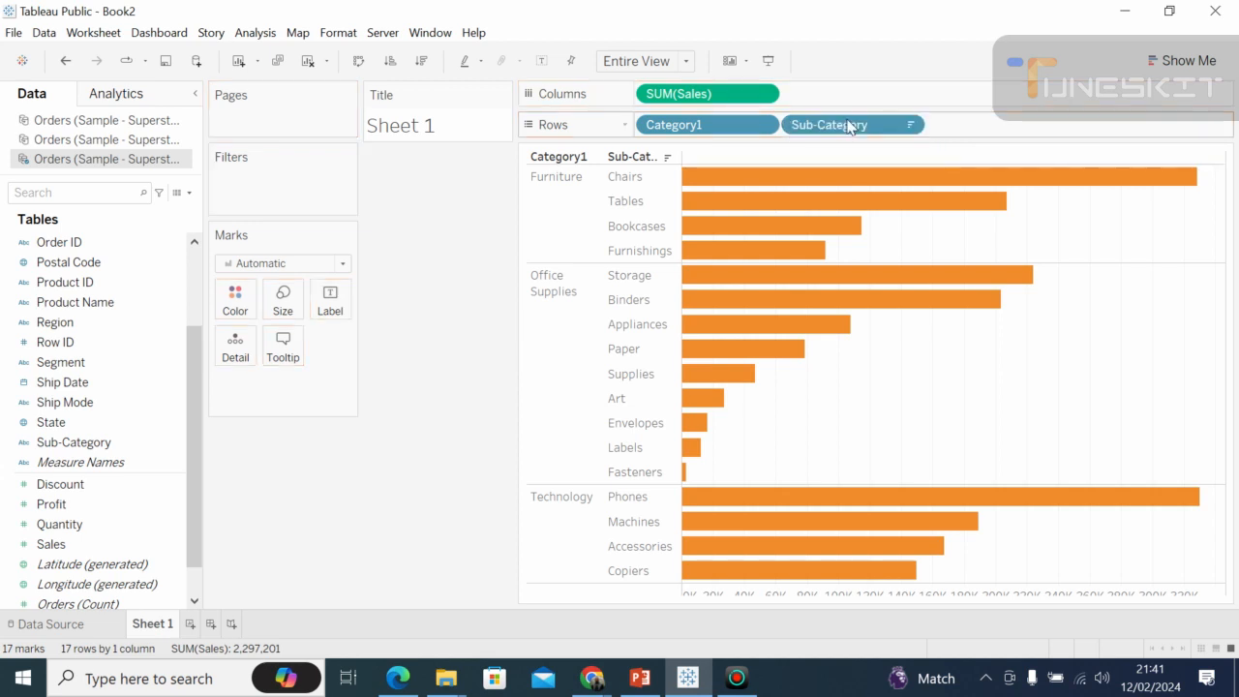
{"action": "left_click_drag", "start_coordinate": [829, 127], "coordinate": [393, 329]}
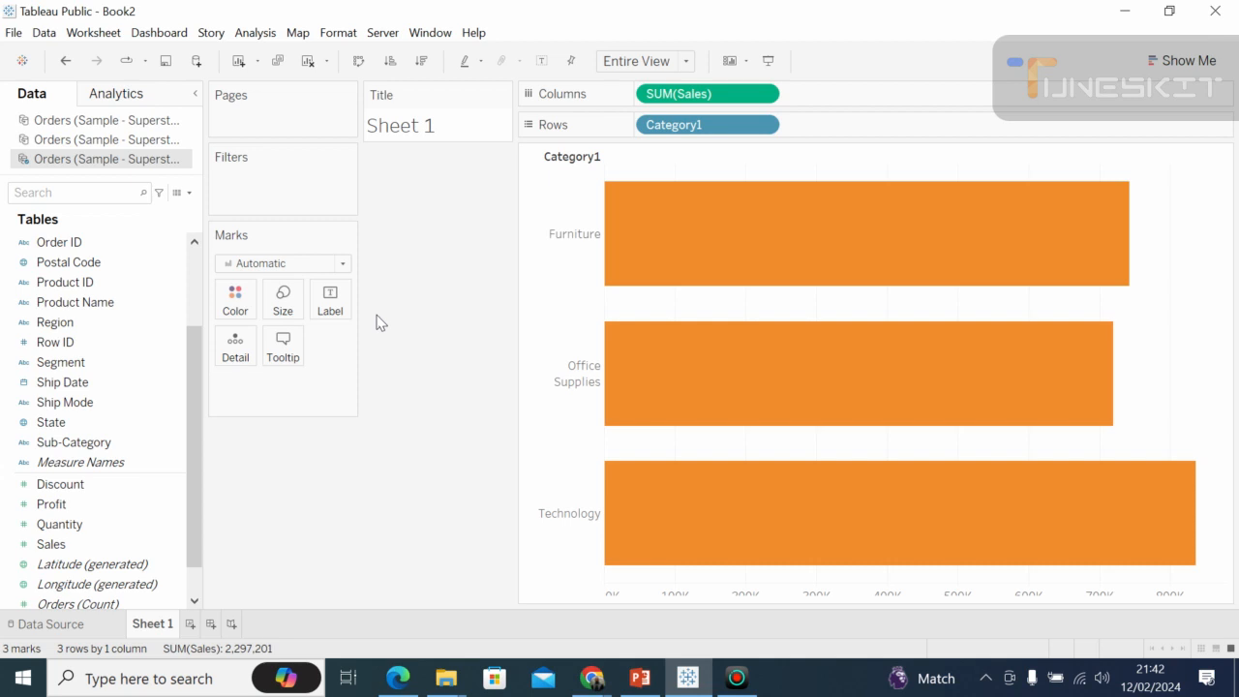
Add Sub-Category to Rows after Category1 to break the sales bars down by sub-category.
{"action": "left_click_drag", "start_coordinate": [118, 449], "coordinate": [896, 132]}
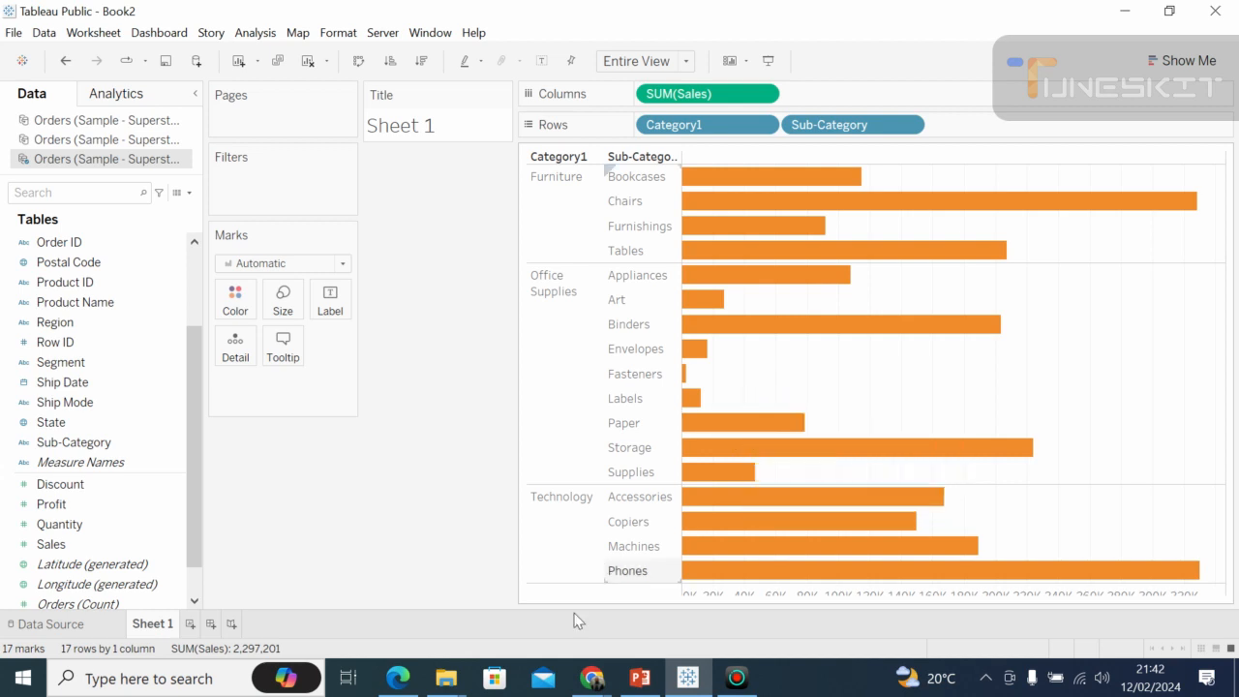
Switch to the Google Meet call to look in on the class, and return to Tableau Public.
{"action": "left_click", "coordinate": [594, 680]}
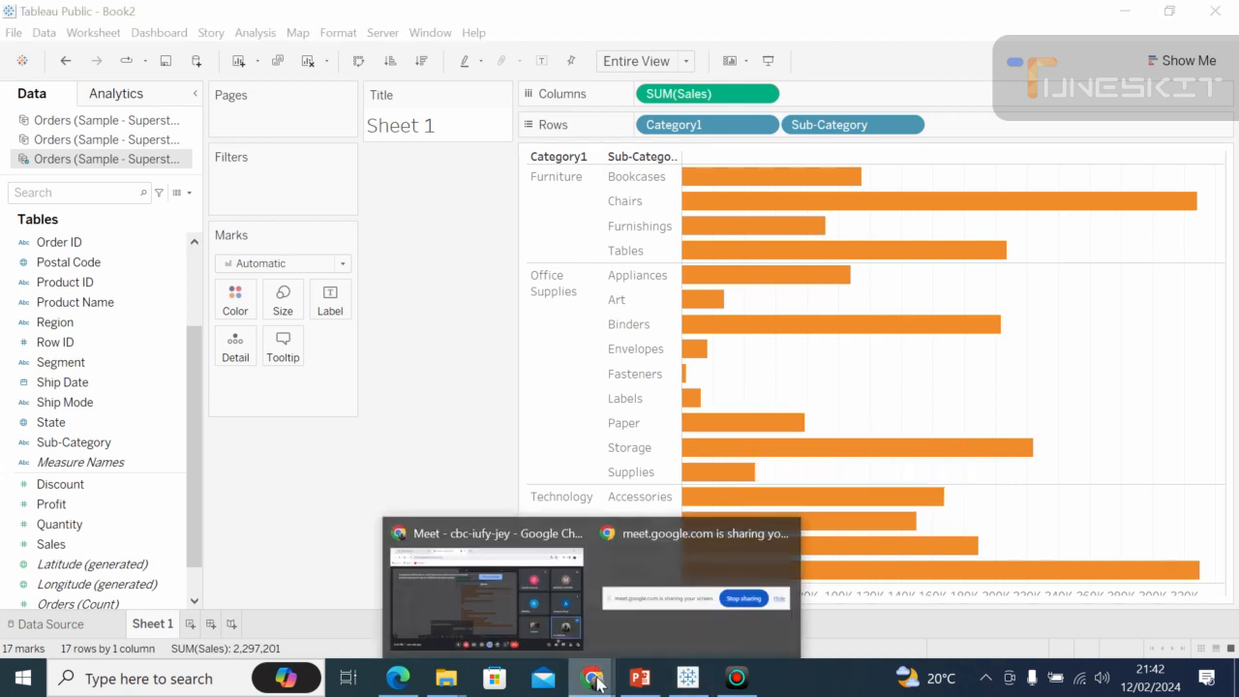
{"action": "left_click", "coordinate": [523, 593]}
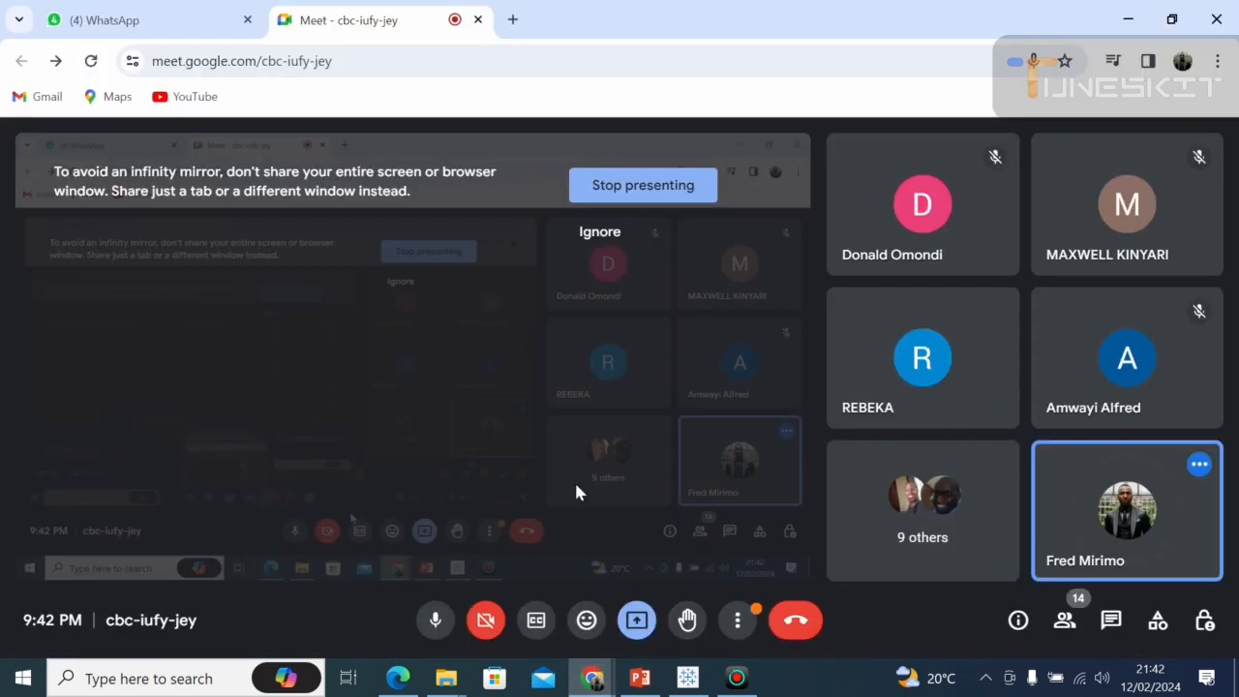
{"action": "left_click", "coordinate": [687, 677]}
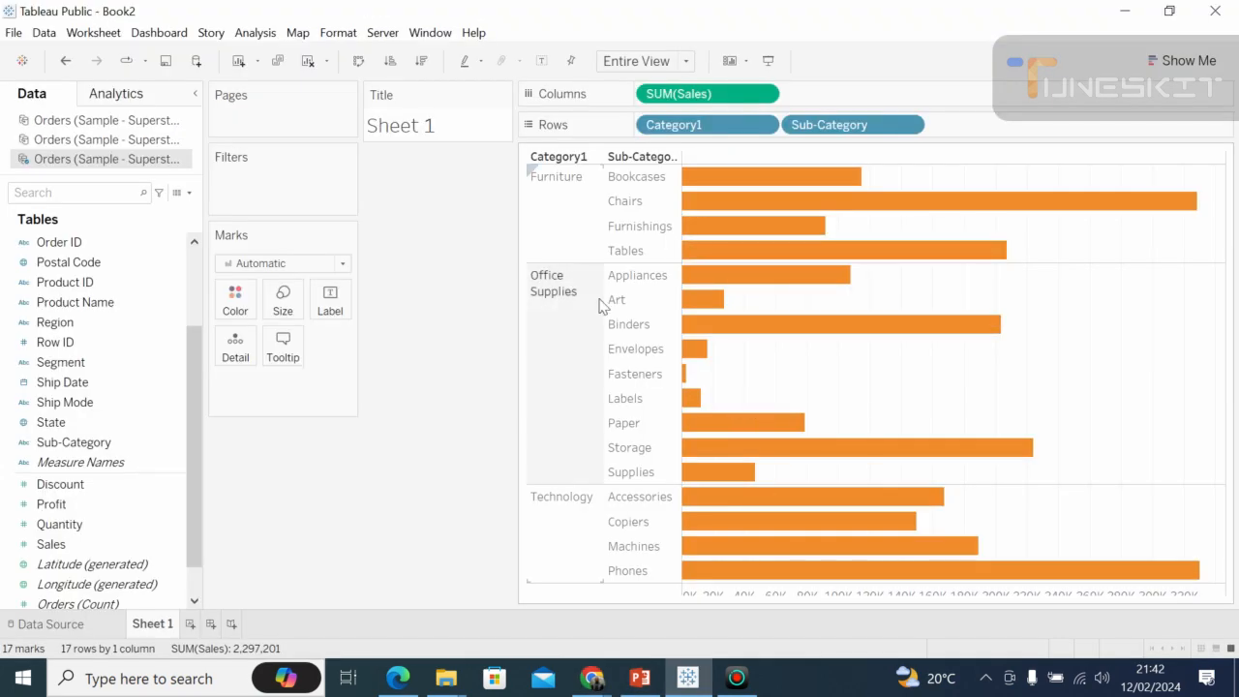
Sort the sub-category bars in descending order of sales and collapse the Data pane to widen the chart.
{"action": "left_click", "coordinate": [422, 62]}
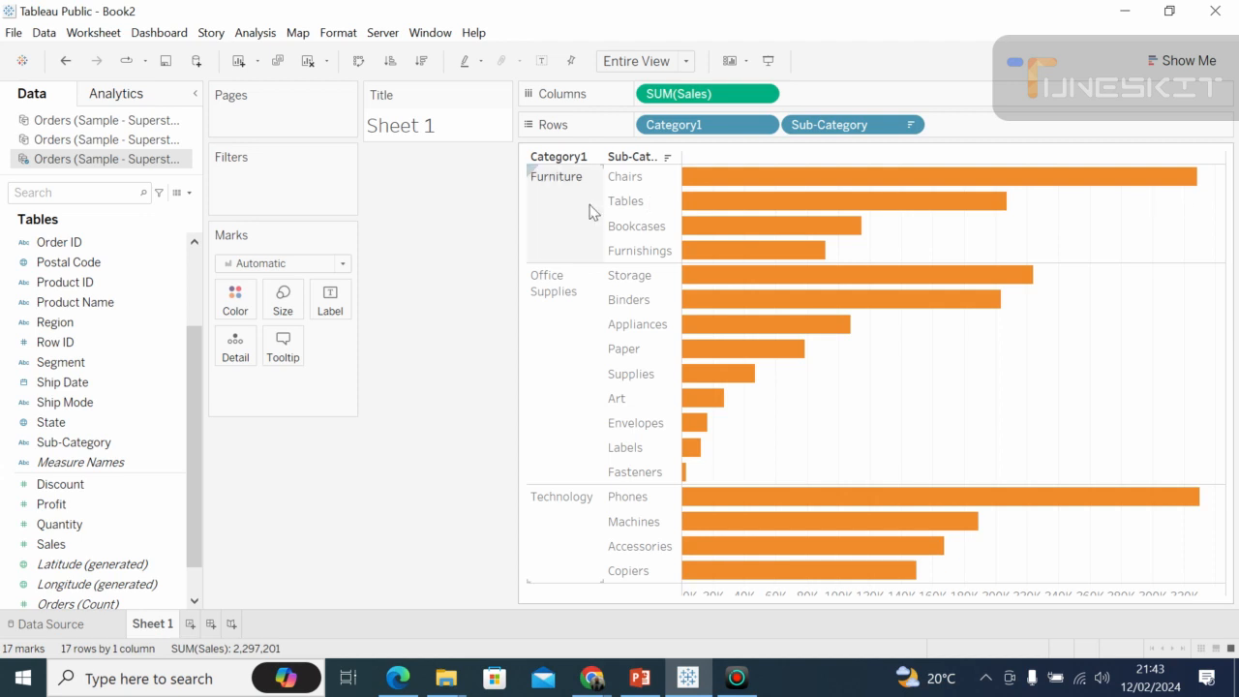
{"action": "left_click", "coordinate": [195, 91]}
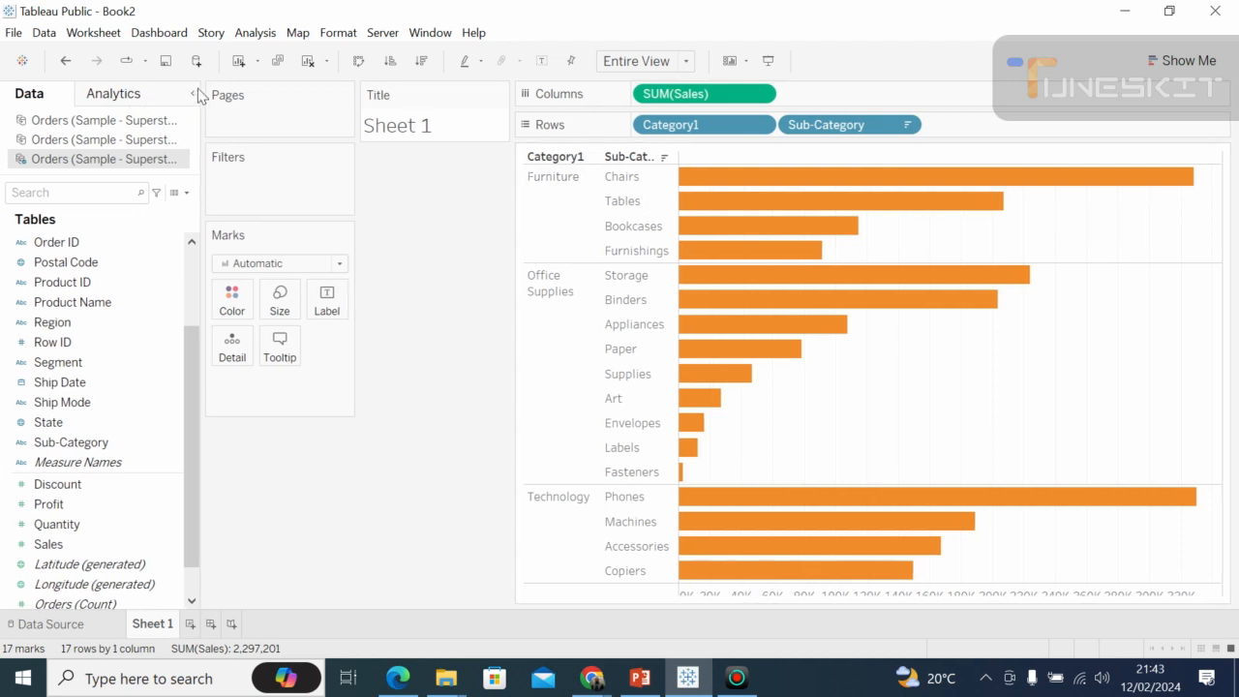
{"action": "mouse_move", "coordinate": [777, 174]}
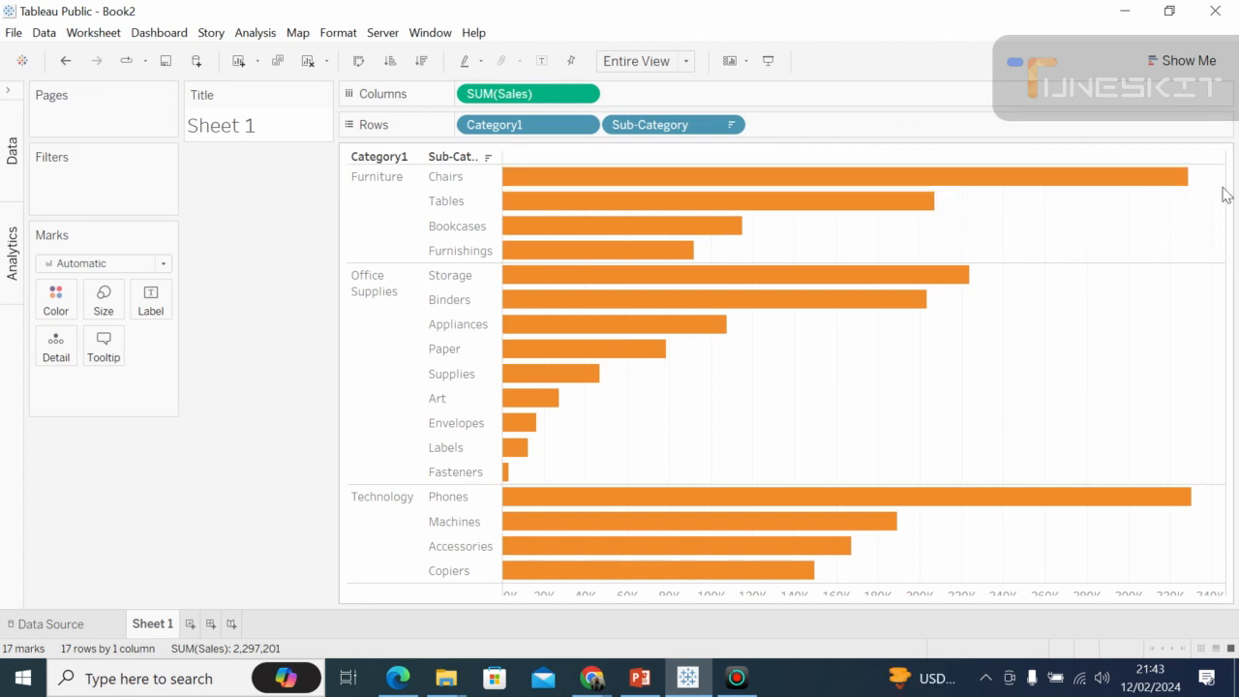
Set the fit of the chart view to Standard.
{"action": "left_click", "coordinate": [686, 64]}
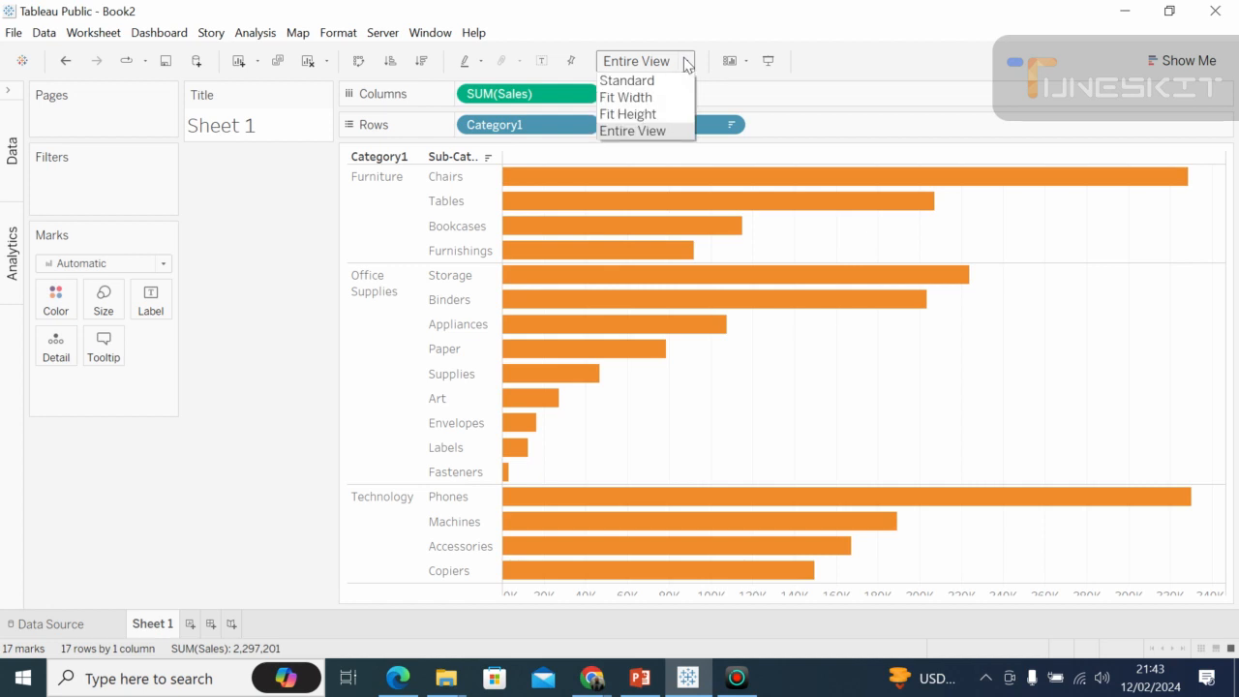
{"action": "left_click", "coordinate": [634, 84]}
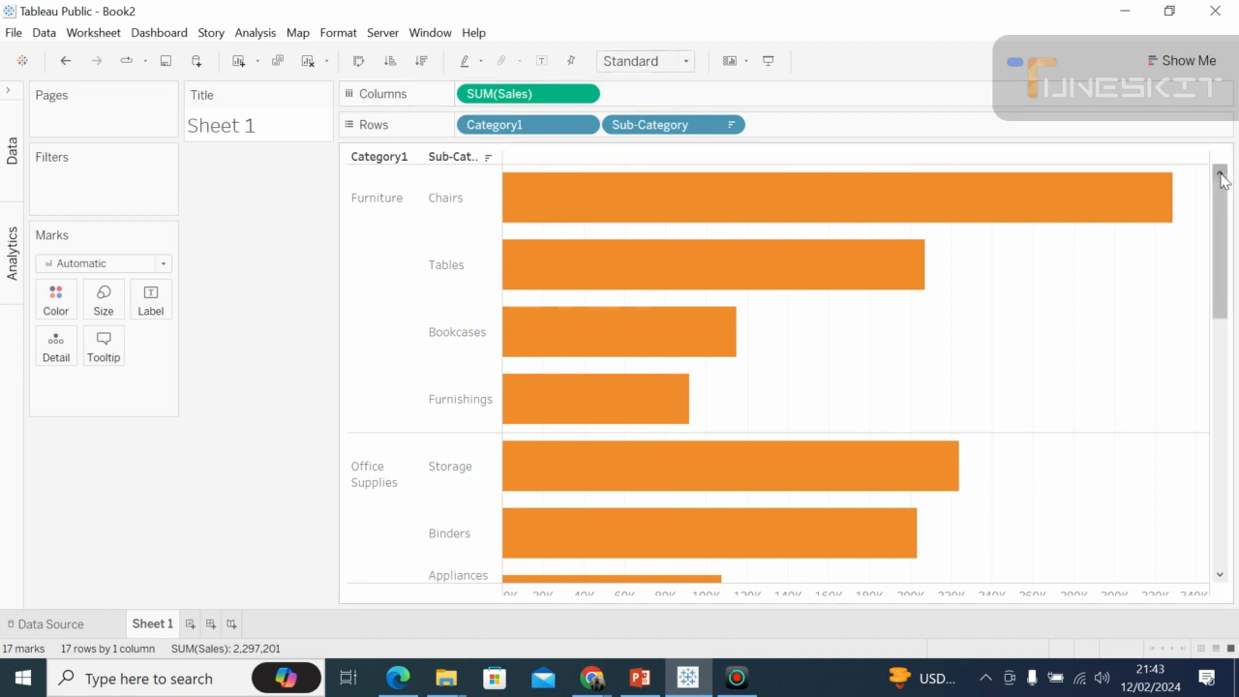
{"action": "mouse_move", "coordinate": [950, 160]}
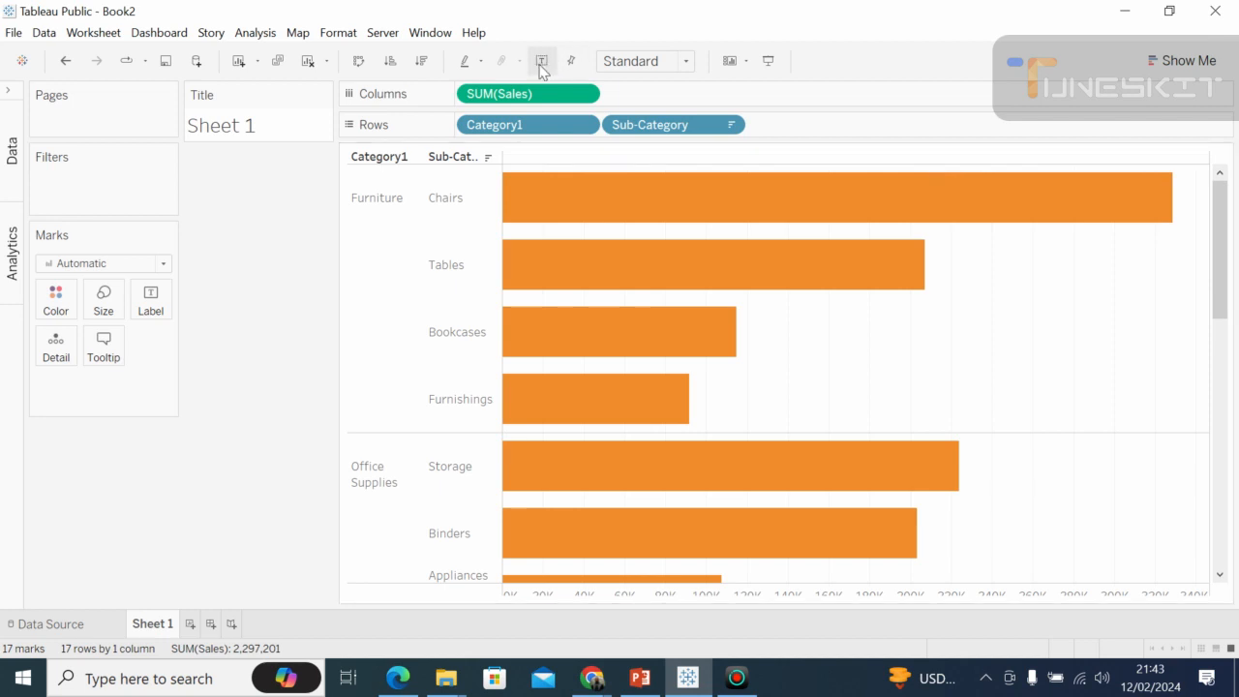
Remove Sub-Category from Rows, reopen the Data pane, and add Sub-Category back after Category1.
{"action": "left_click_drag", "start_coordinate": [636, 124], "coordinate": [194, 319]}
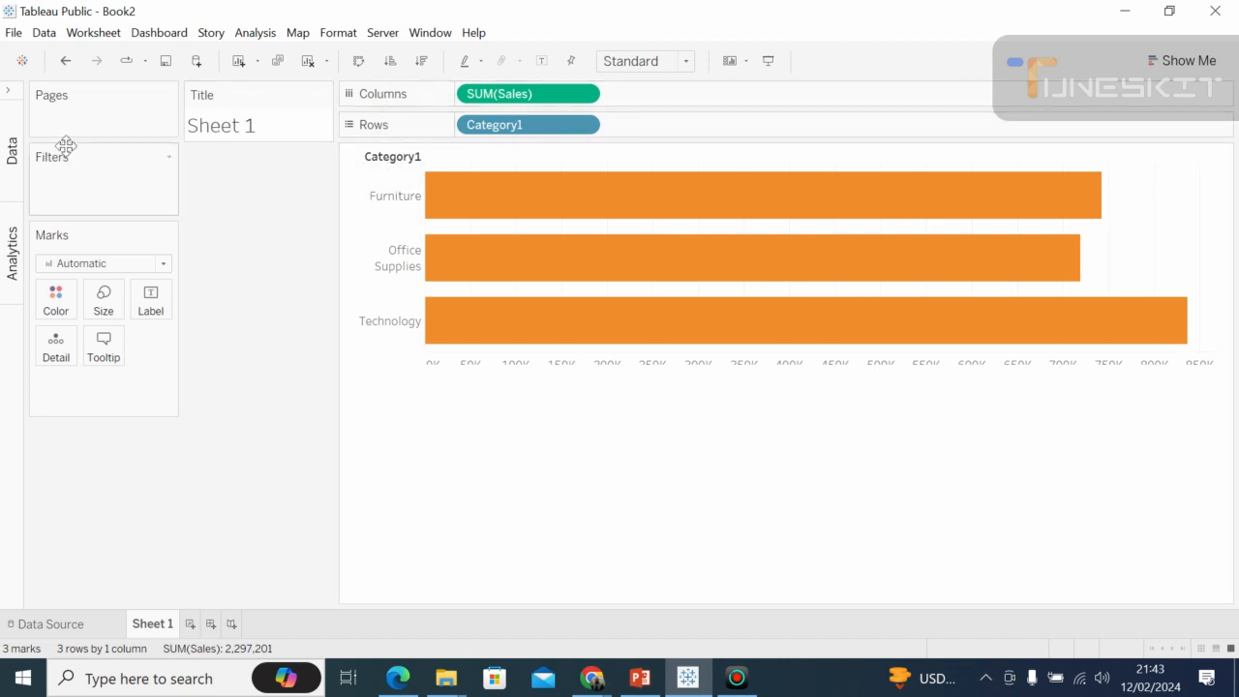
{"action": "left_click", "coordinate": [14, 150]}
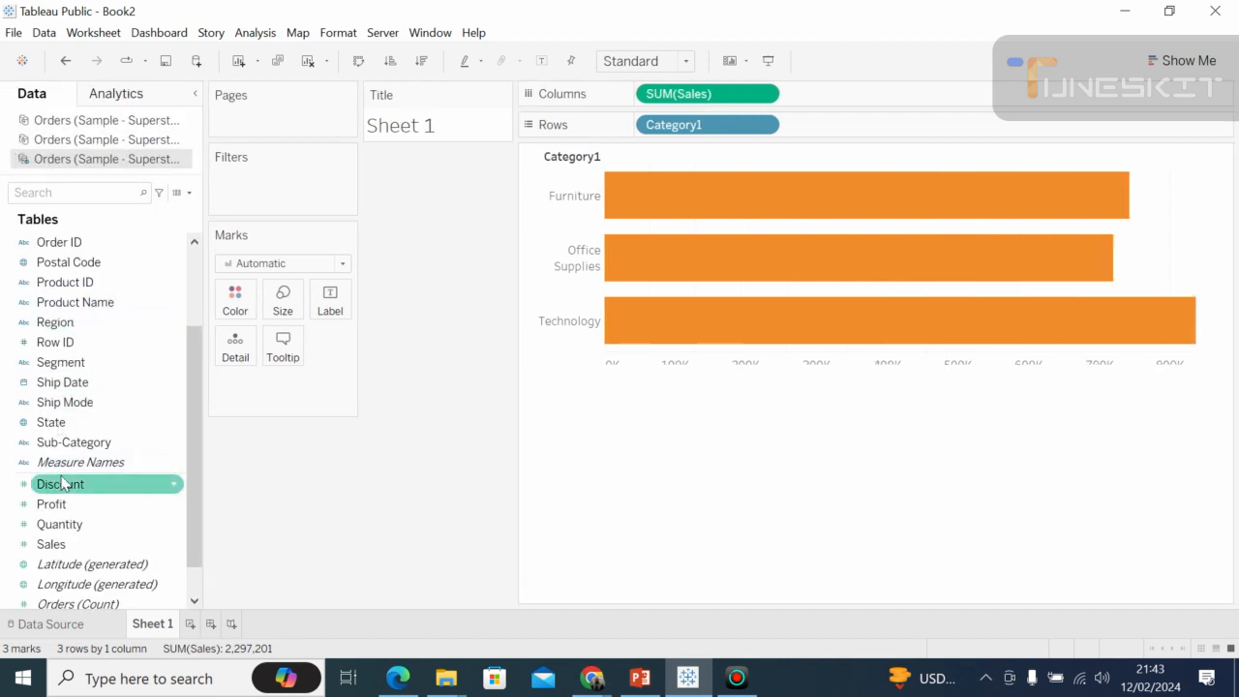
{"action": "left_click_drag", "start_coordinate": [87, 445], "coordinate": [860, 133]}
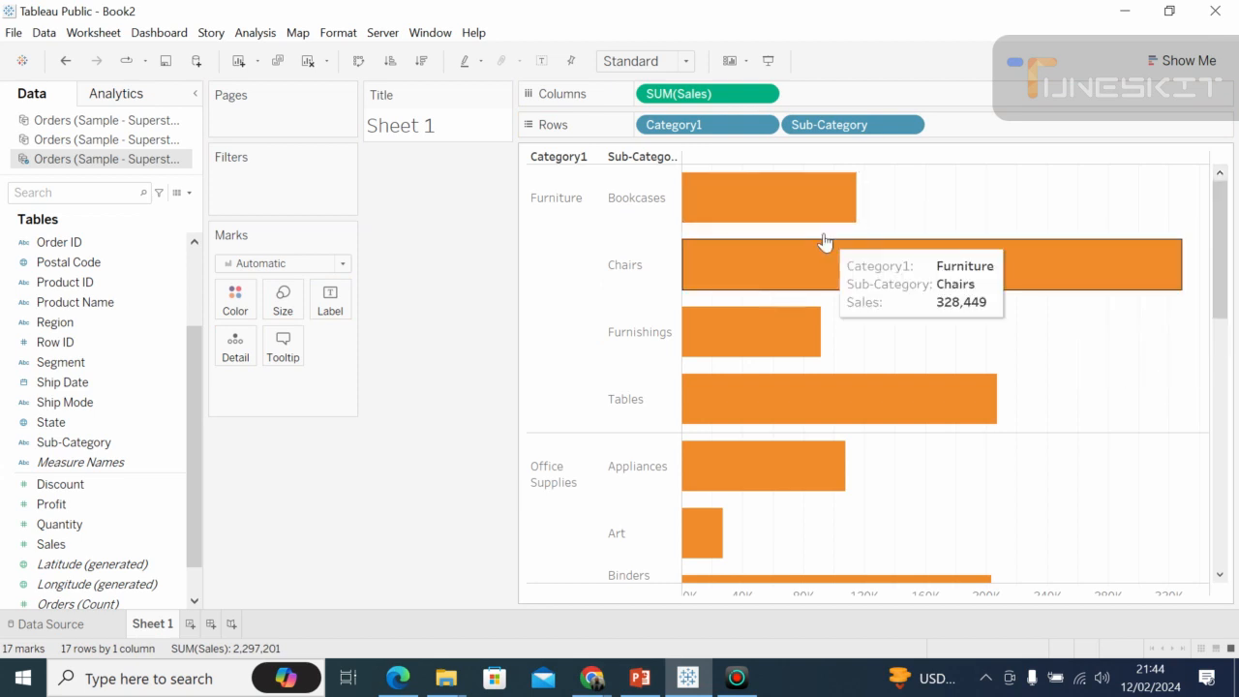
{"action": "left_click", "coordinate": [1220, 430]}
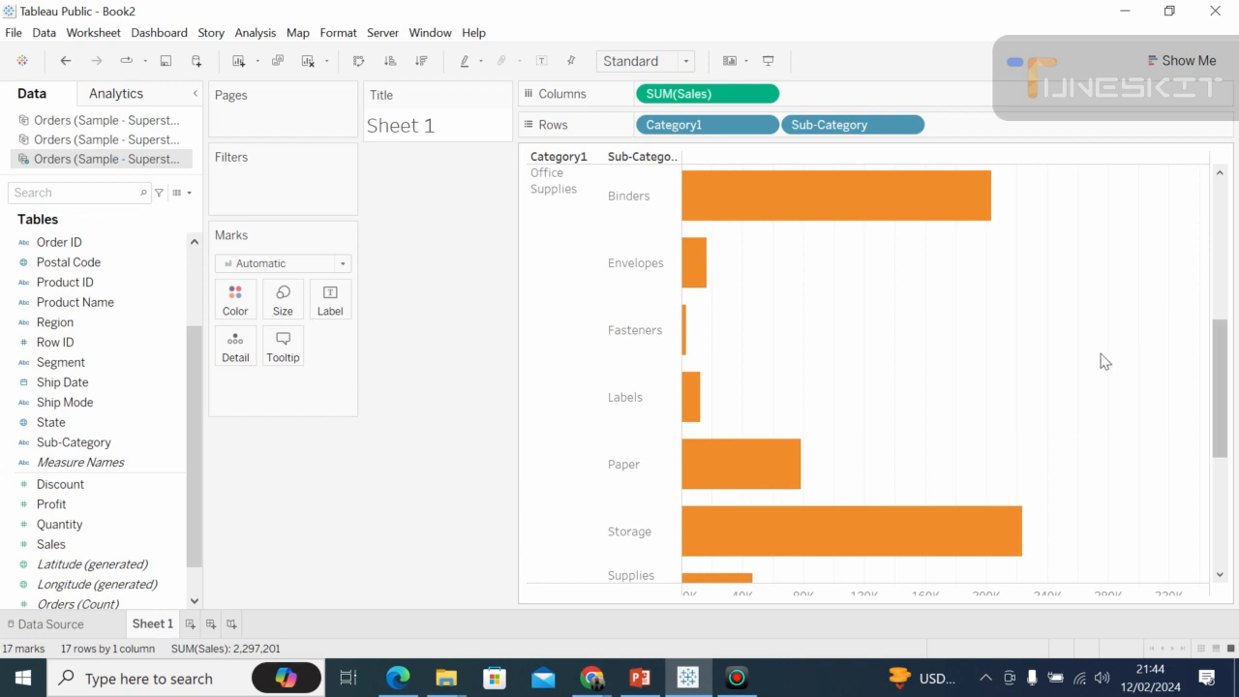
{"action": "left_click", "coordinate": [1222, 215]}
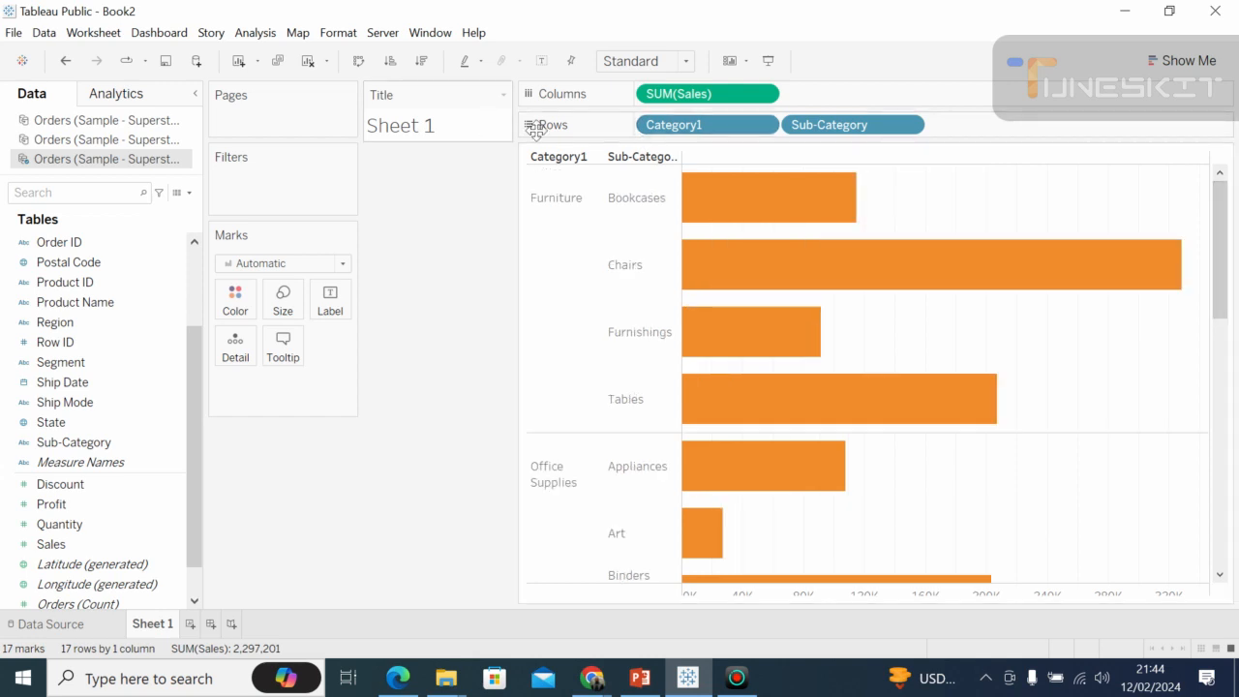
Sort the sub-categories by descending sales within each category, and collapse the Data pane to review the whole chart.
{"action": "left_click", "coordinate": [422, 64]}
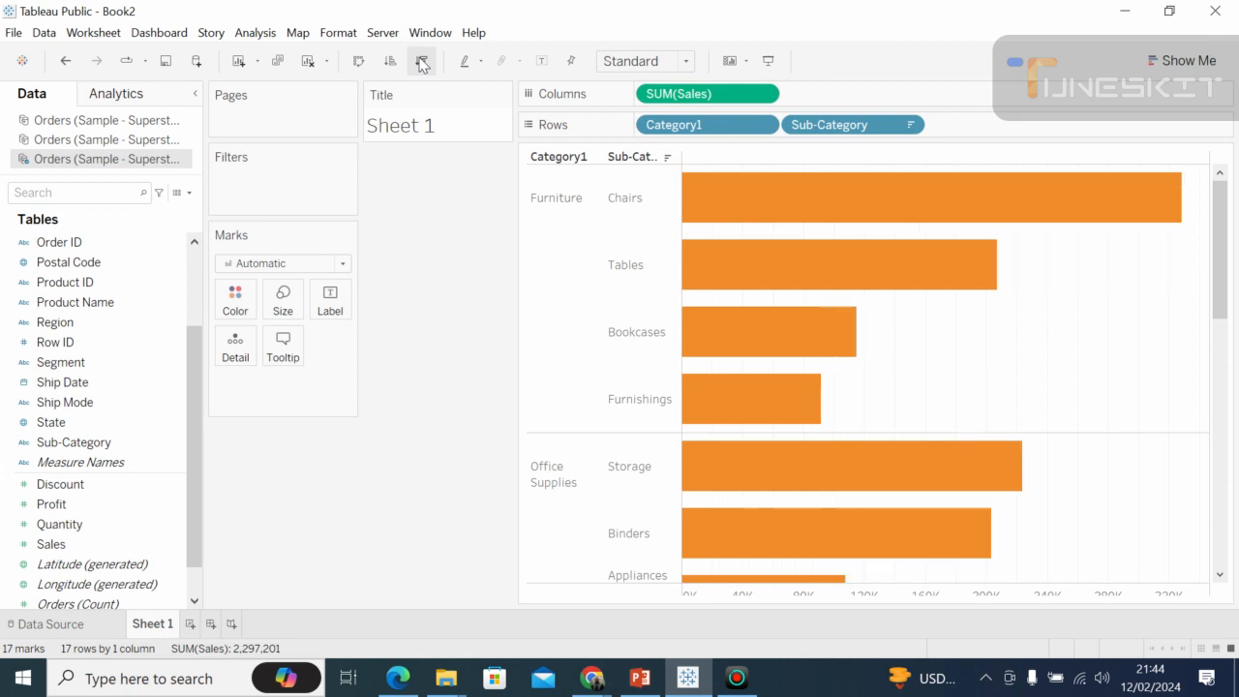
{"action": "mouse_move", "coordinate": [884, 284]}
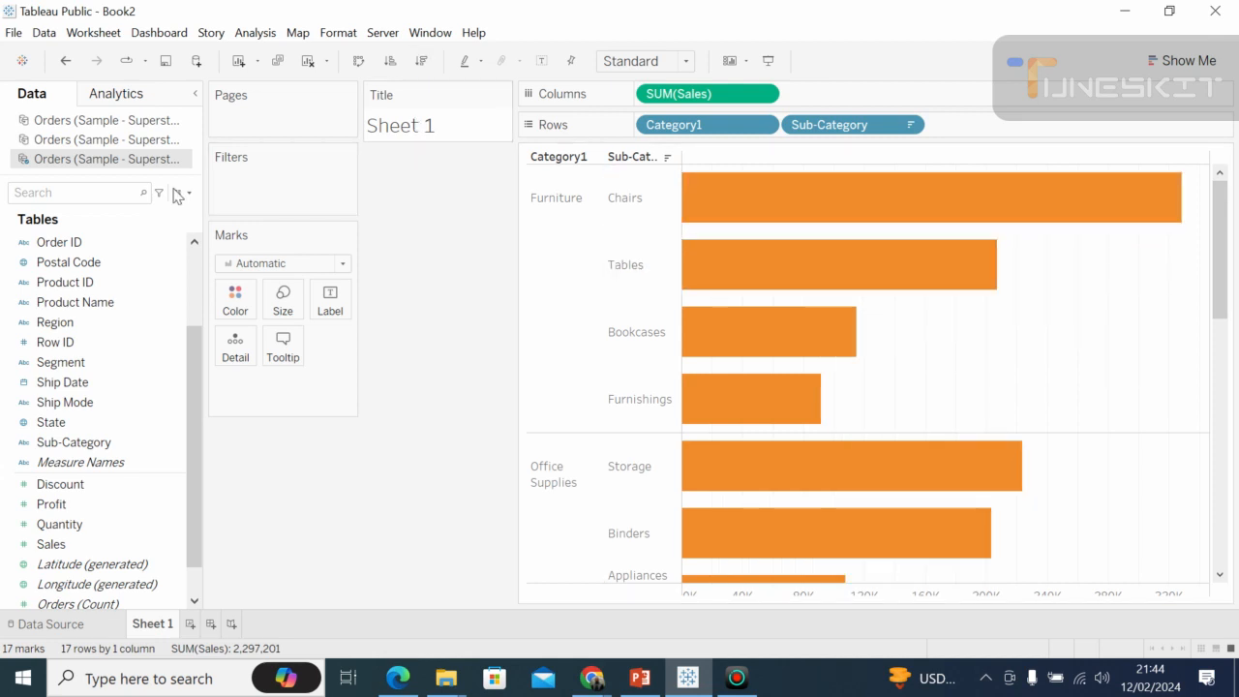
{"action": "left_click", "coordinate": [197, 94]}
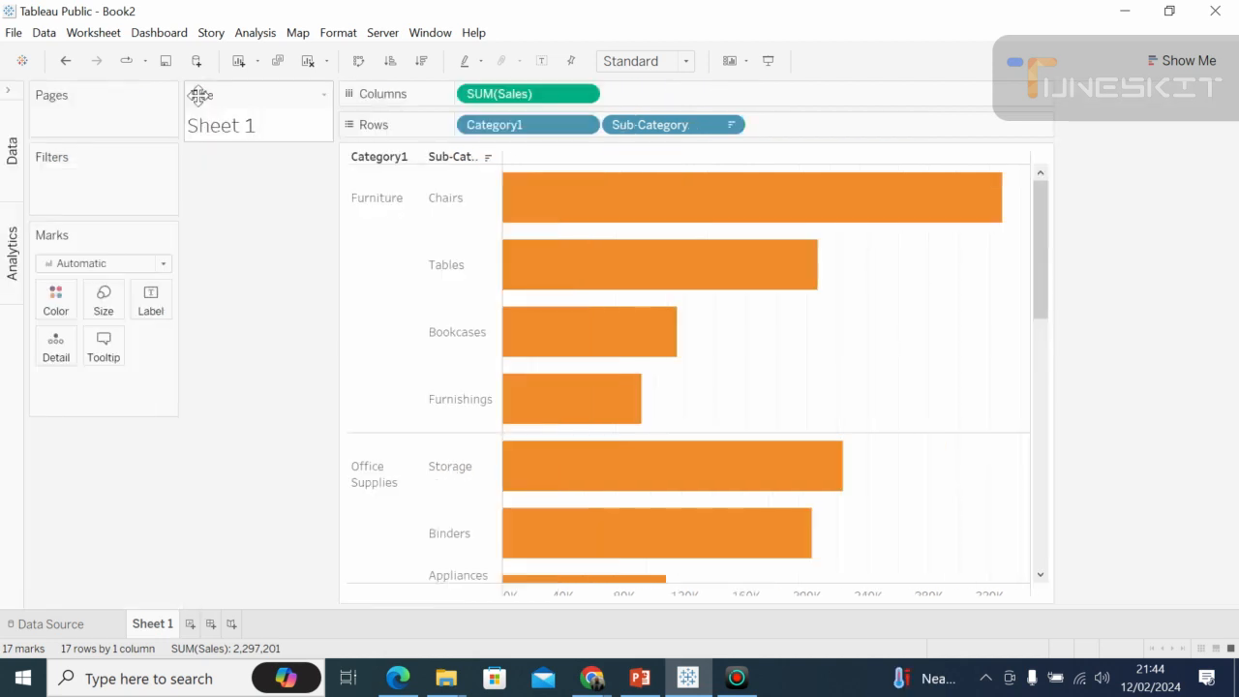
{"action": "mouse_move", "coordinate": [566, 394]}
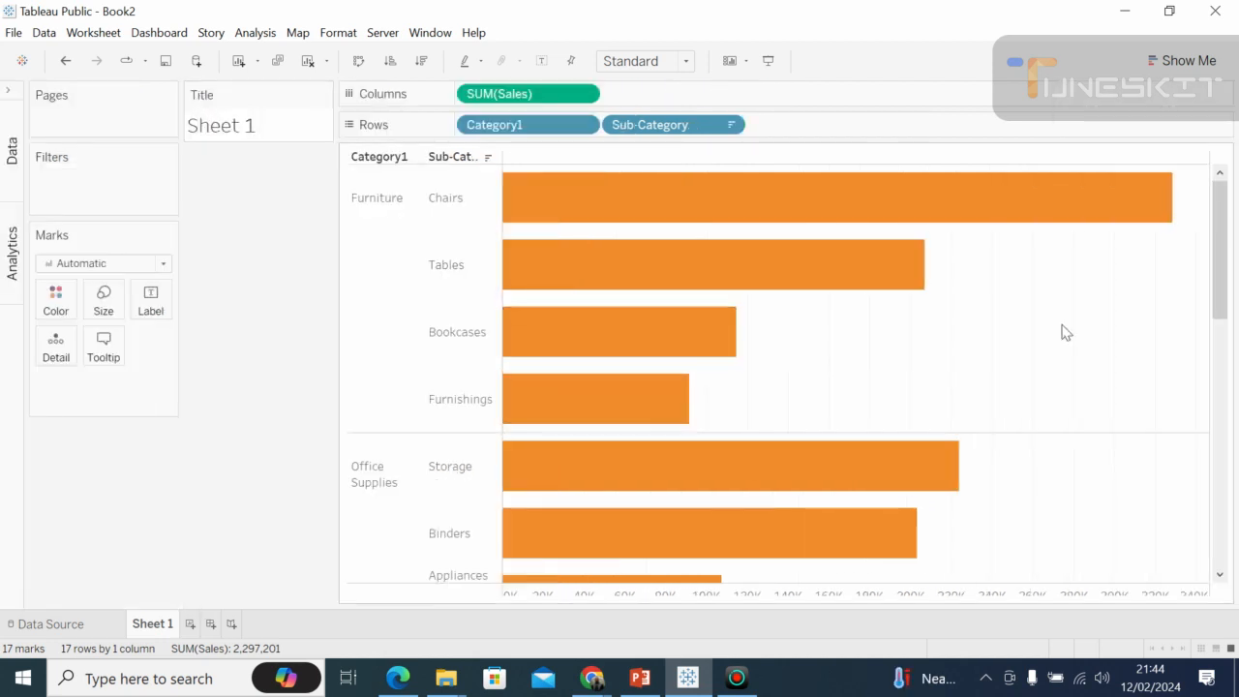
{"action": "left_click_drag", "start_coordinate": [1222, 290], "coordinate": [1234, 547]}
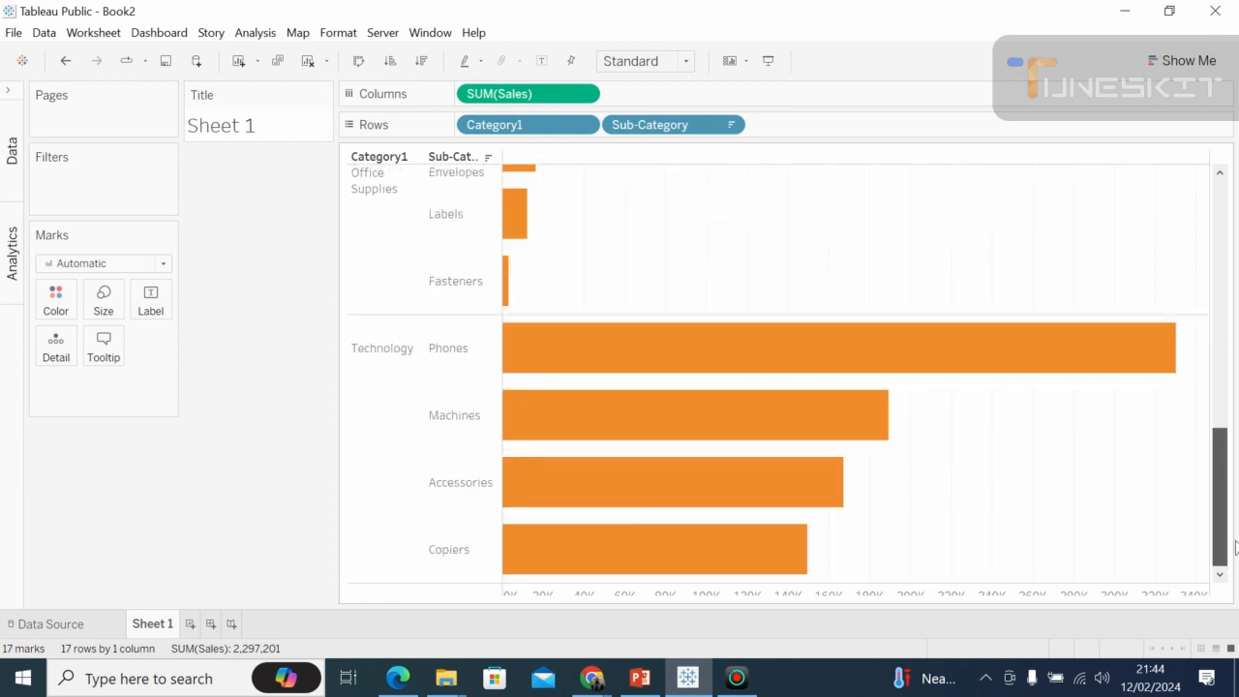
{"action": "left_click_drag", "start_coordinate": [1233, 547], "coordinate": [1177, 249]}
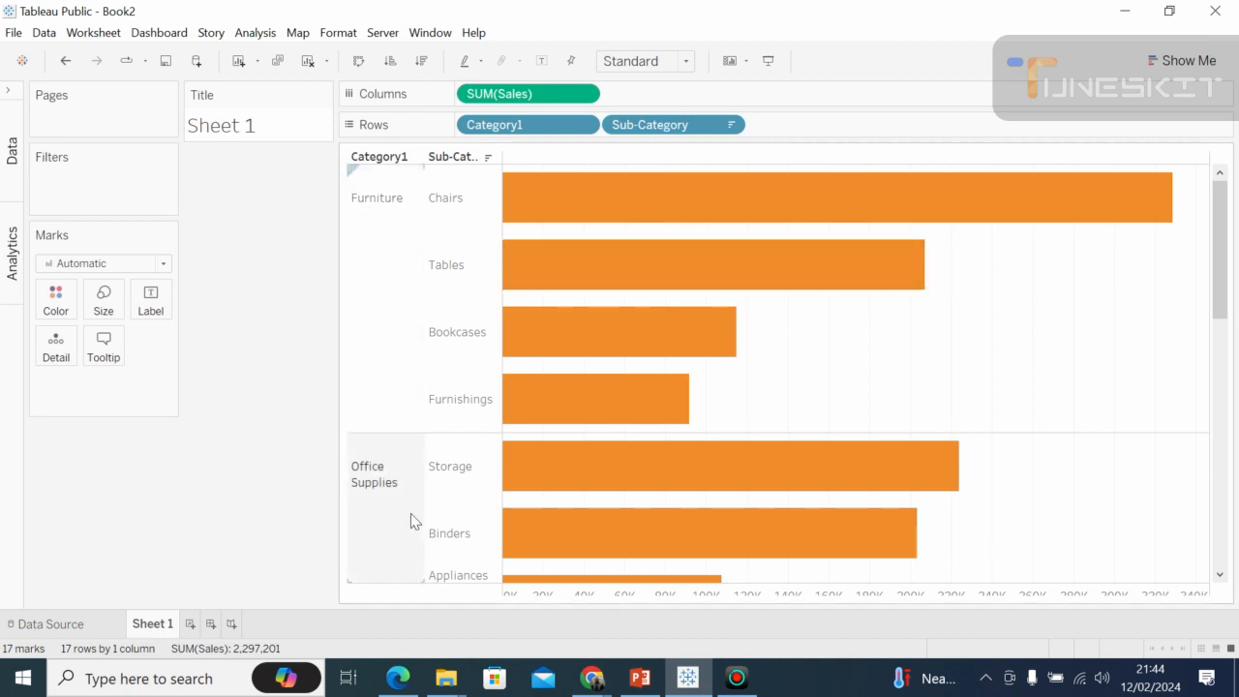
{"action": "mouse_move", "coordinate": [677, 252]}
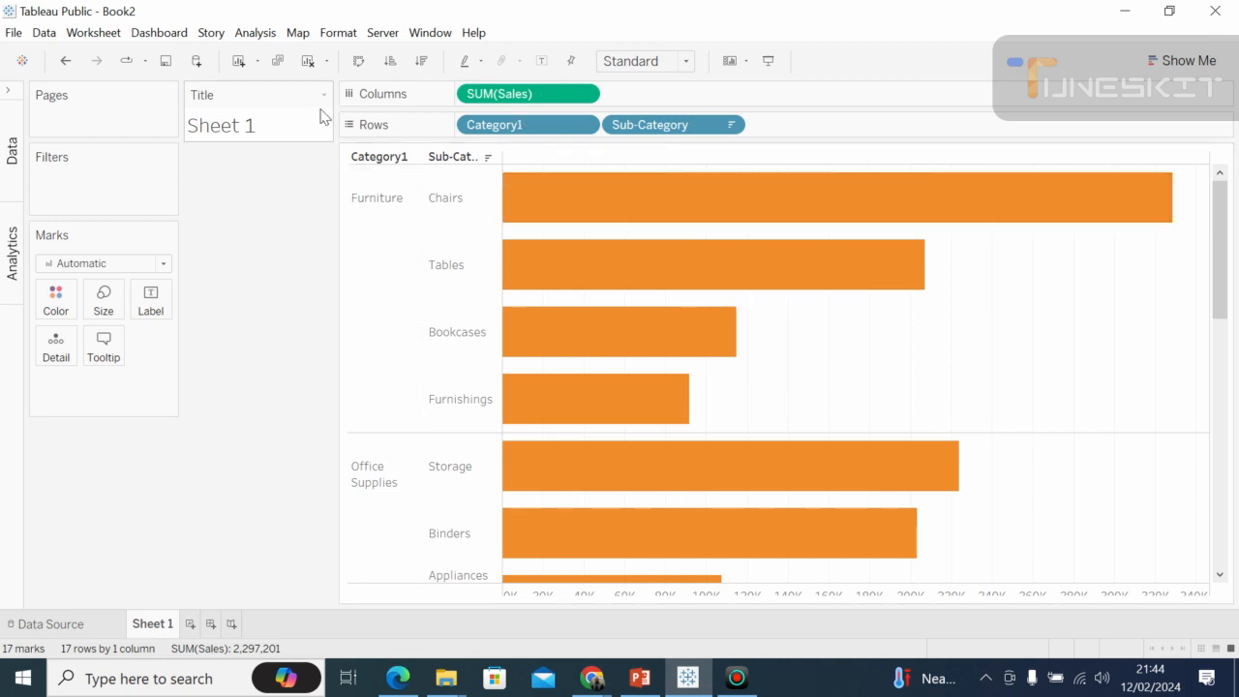
Open the worksheet's font formatting options and show the font settings for rows.
{"action": "left_click", "coordinate": [349, 35]}
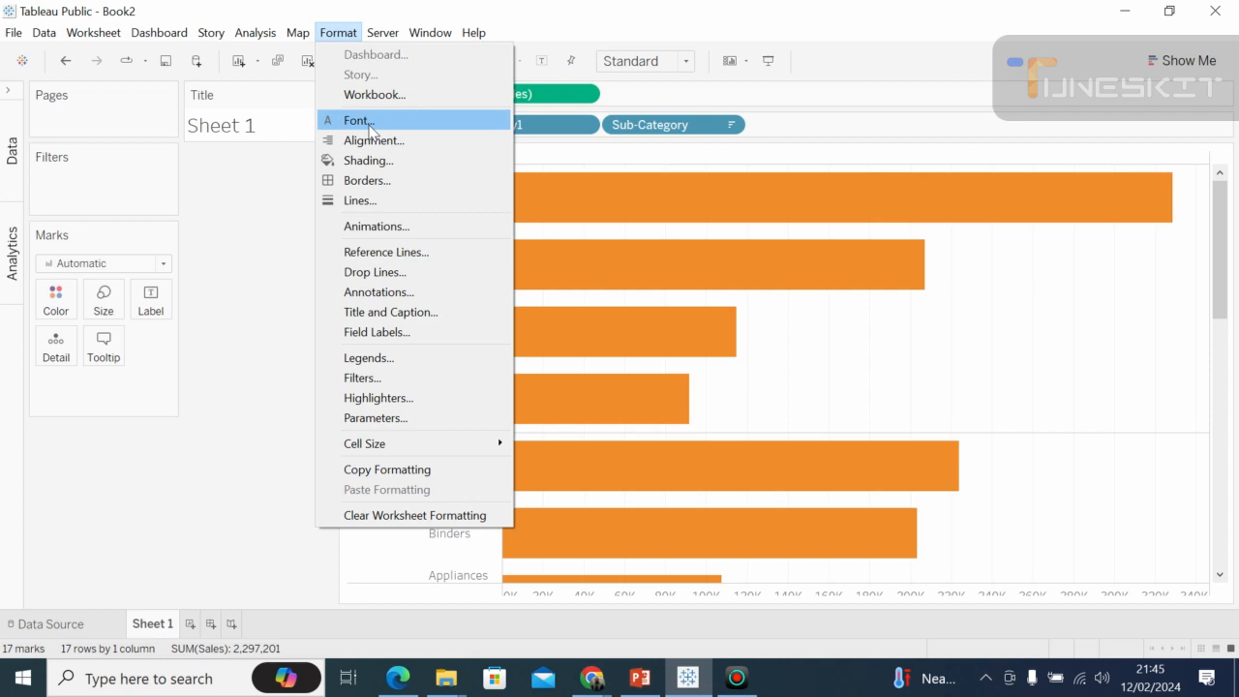
{"action": "left_click", "coordinate": [358, 120]}
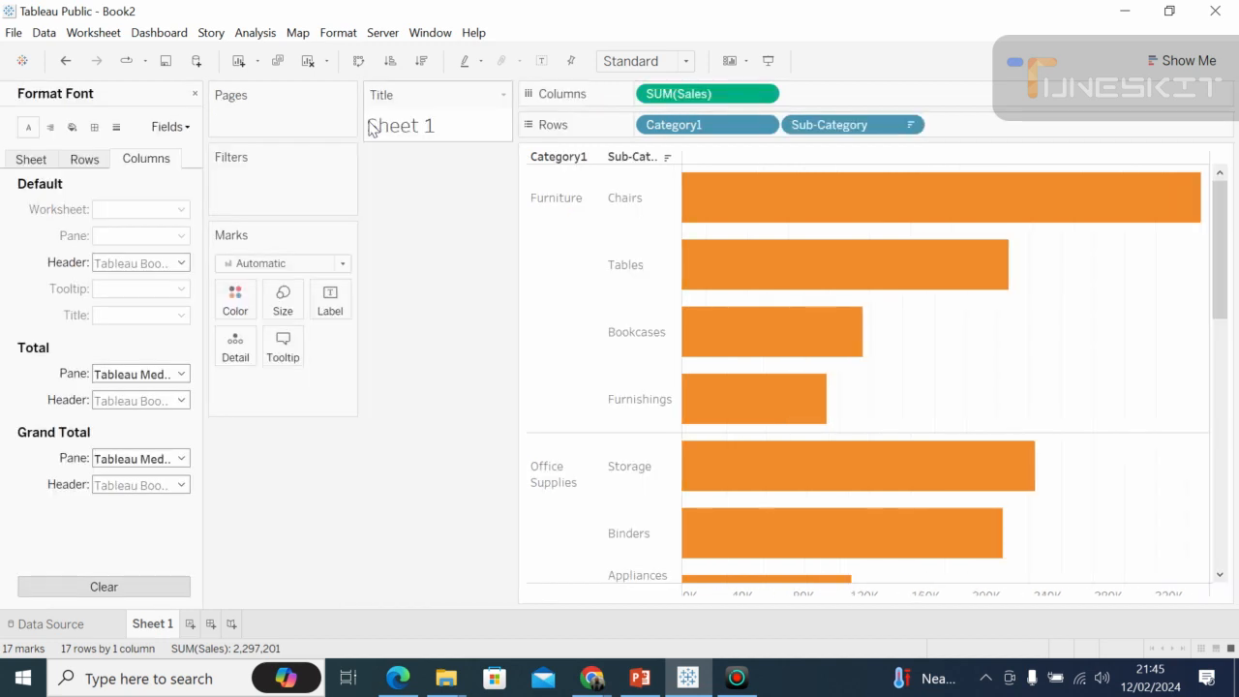
{"action": "left_click", "coordinate": [86, 161]}
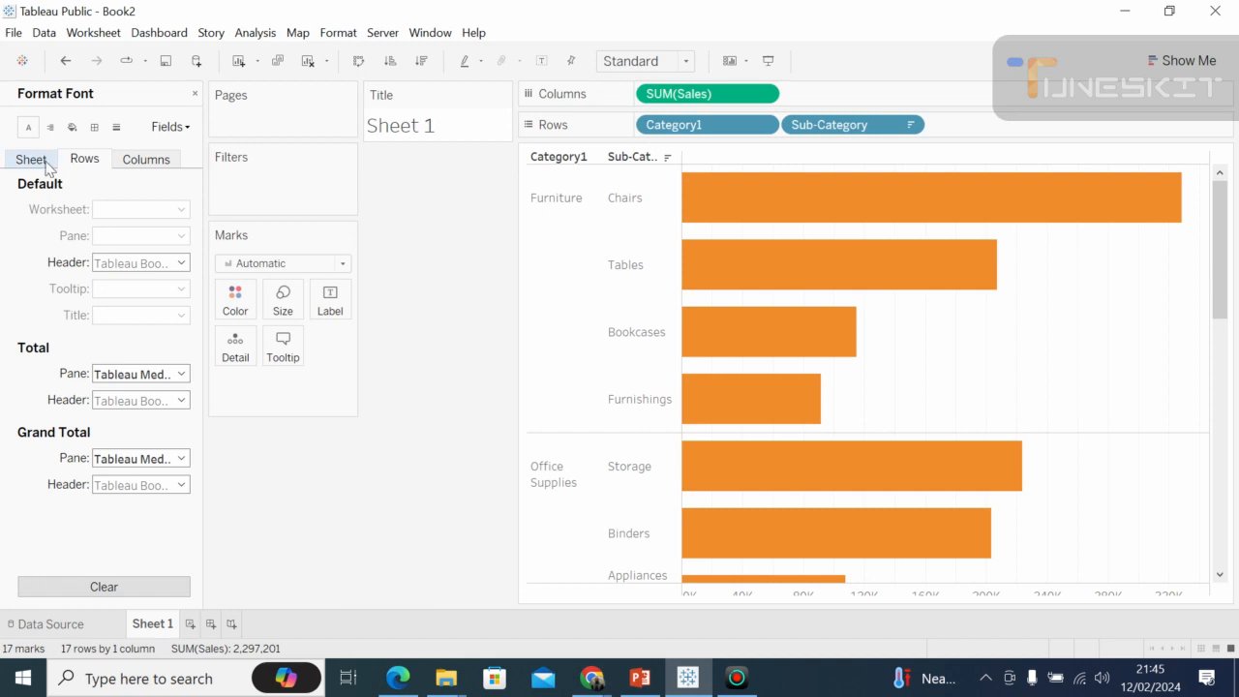
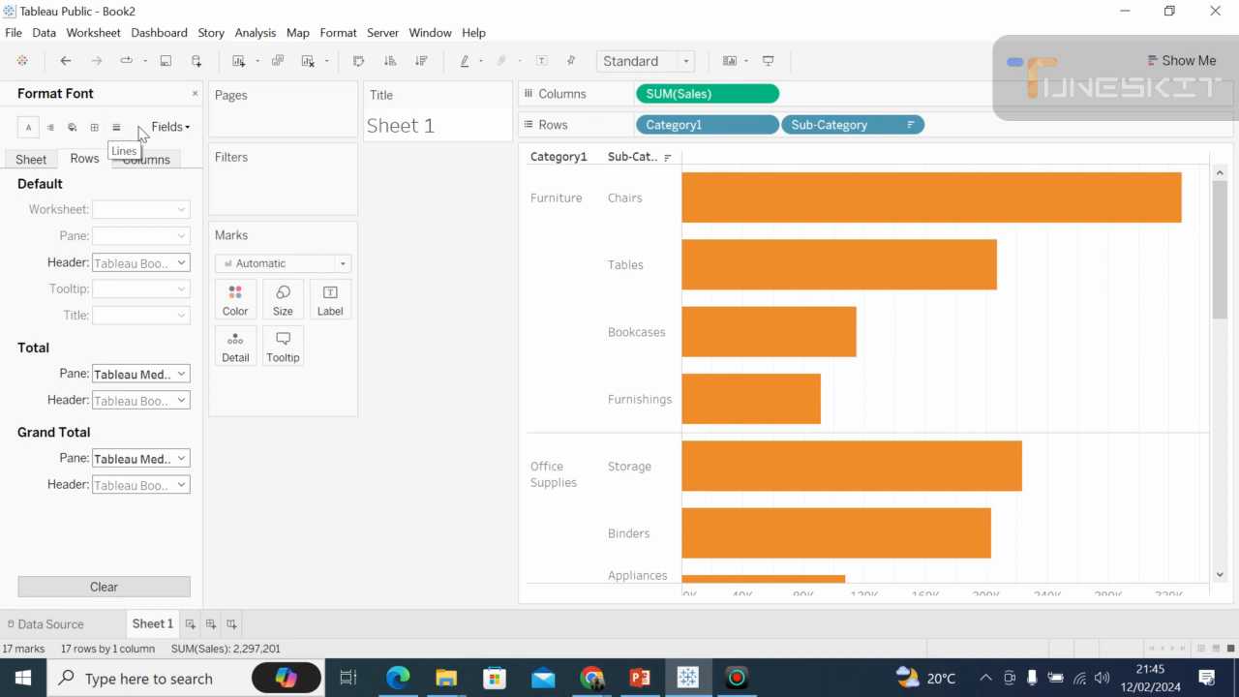
Review the default font settings for the whole sheet, for rows and for columns.
{"action": "left_click", "coordinate": [32, 161]}
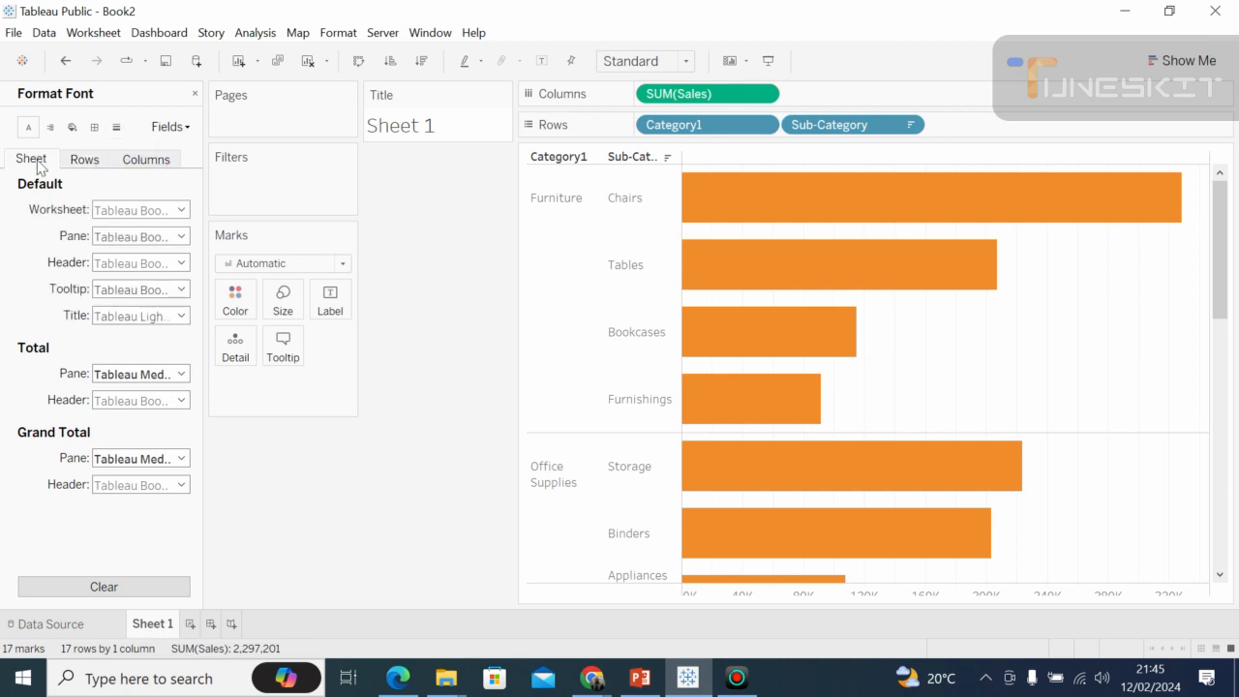
{"action": "left_click", "coordinate": [81, 164]}
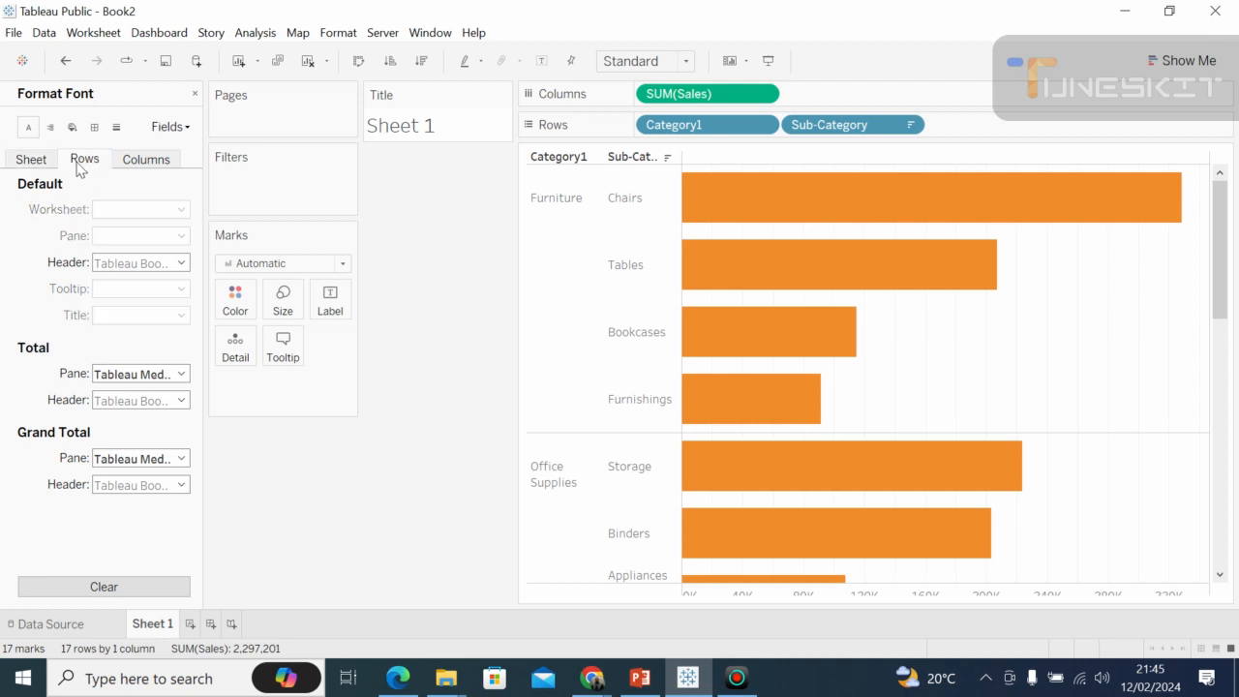
{"action": "left_click", "coordinate": [148, 164]}
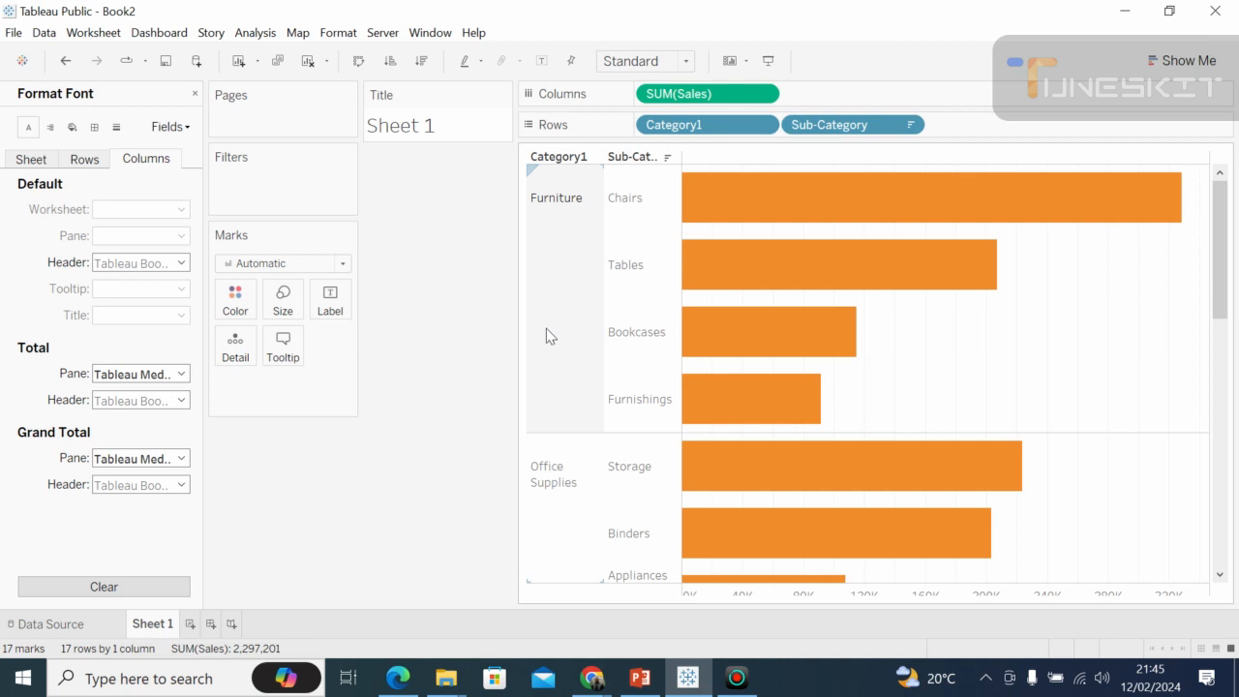
Try to open the formatting options from the Chairs bar in the Furniture category, and deselect the bar.
{"action": "mouse_move", "coordinate": [692, 215]}
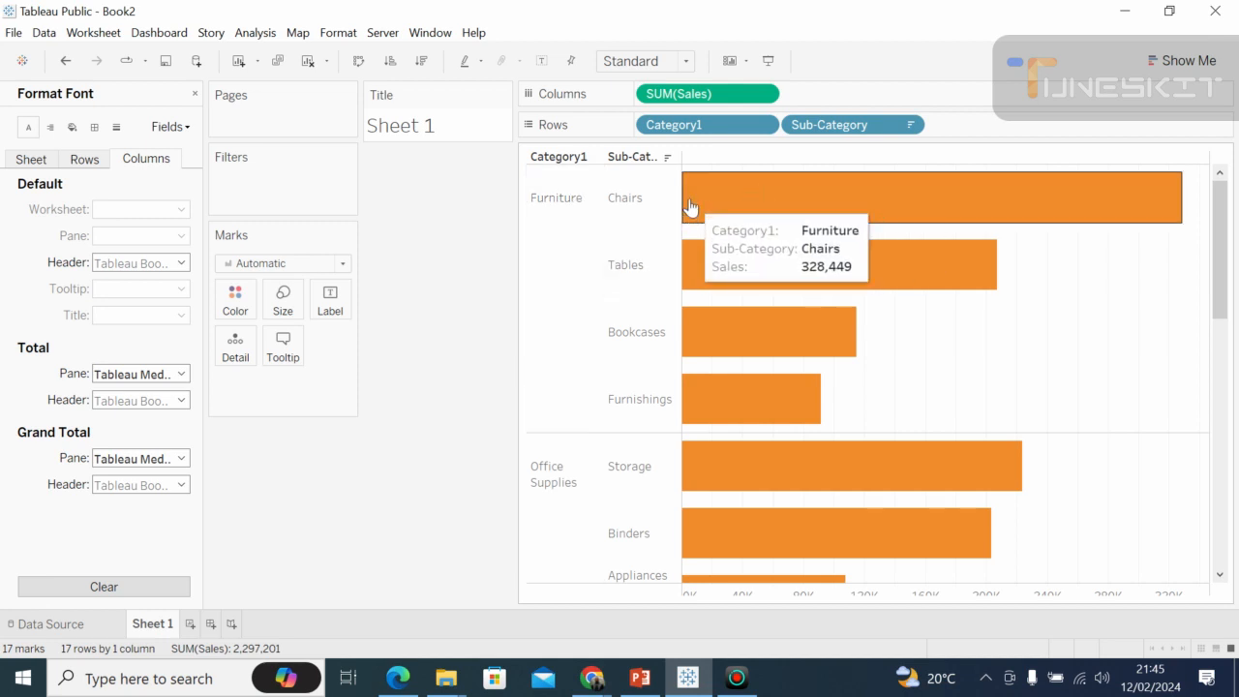
{"action": "left_click", "coordinate": [689, 209]}
{"action": "right_click", "coordinate": [690, 207]}
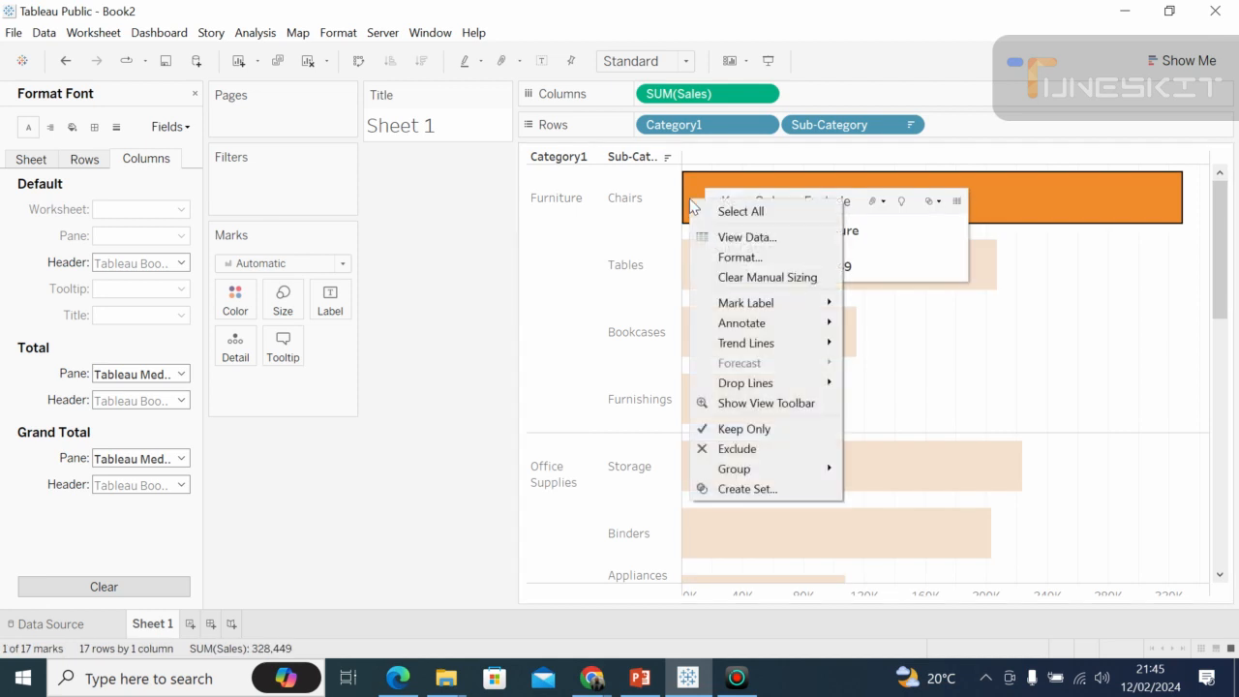
{"action": "left_click", "coordinate": [746, 259]}
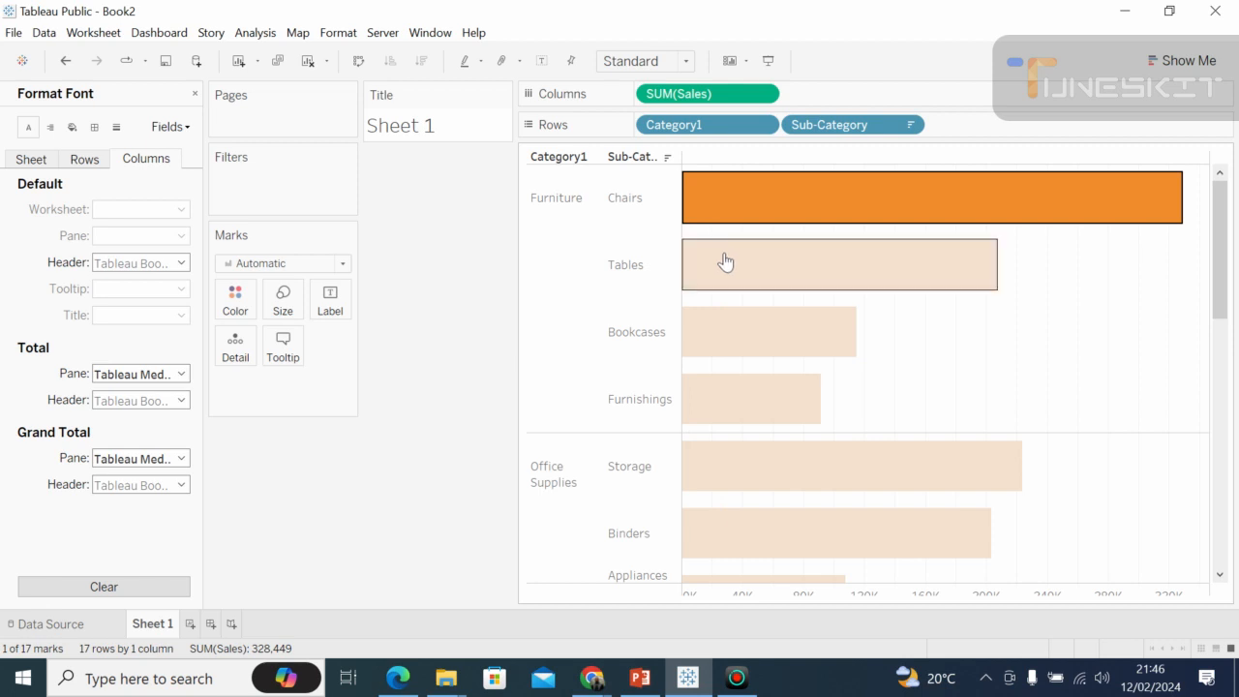
{"action": "right_click", "coordinate": [704, 209]}
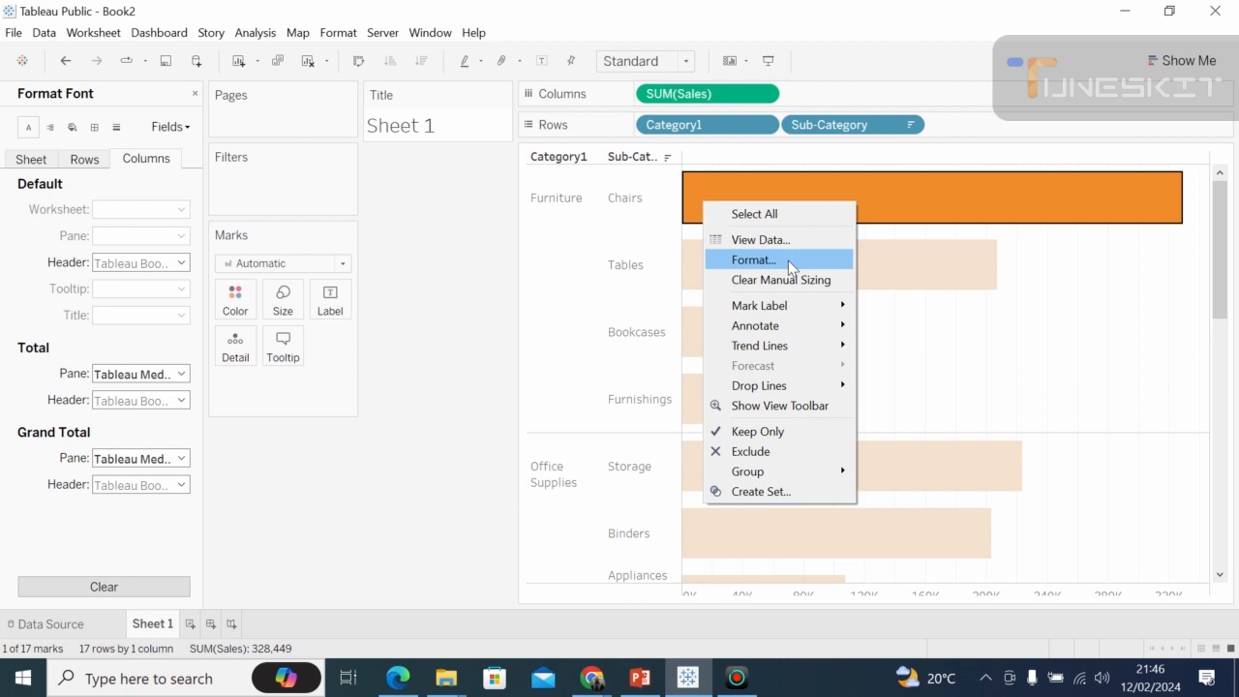
{"action": "left_click", "coordinate": [464, 208]}
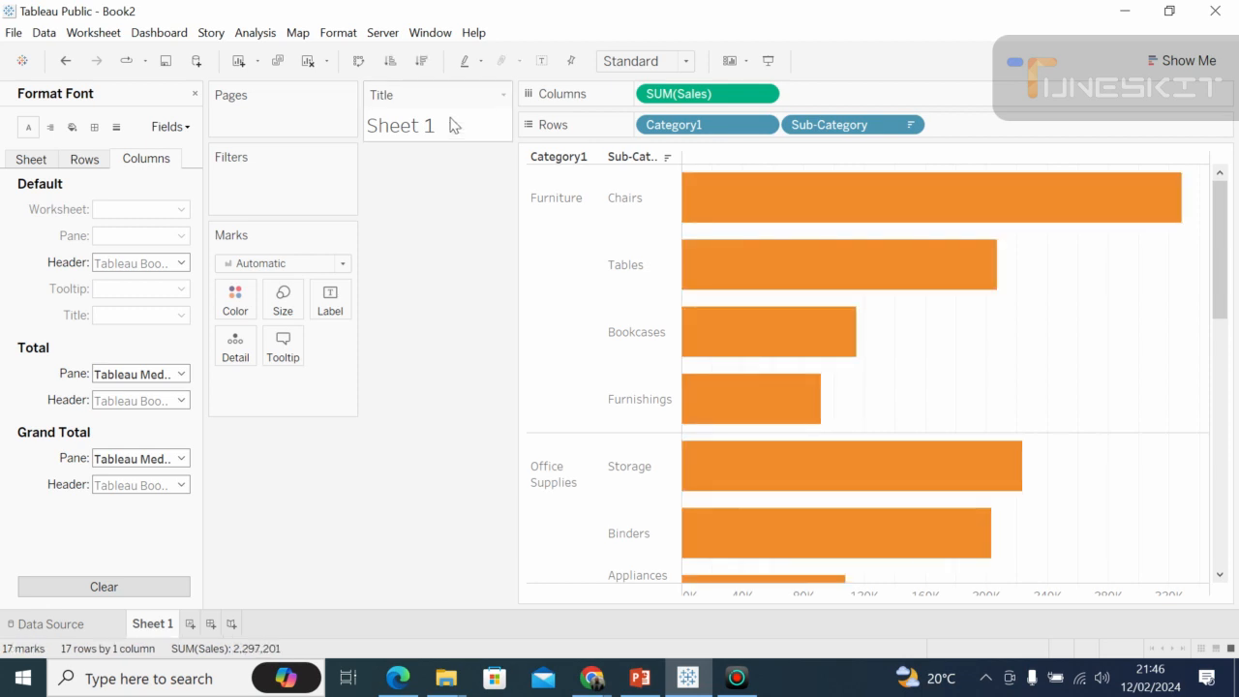
Replace the sheet name placeholder in the worksheet title with "Sales by Product Category".
{"action": "double_click", "coordinate": [491, 106]}
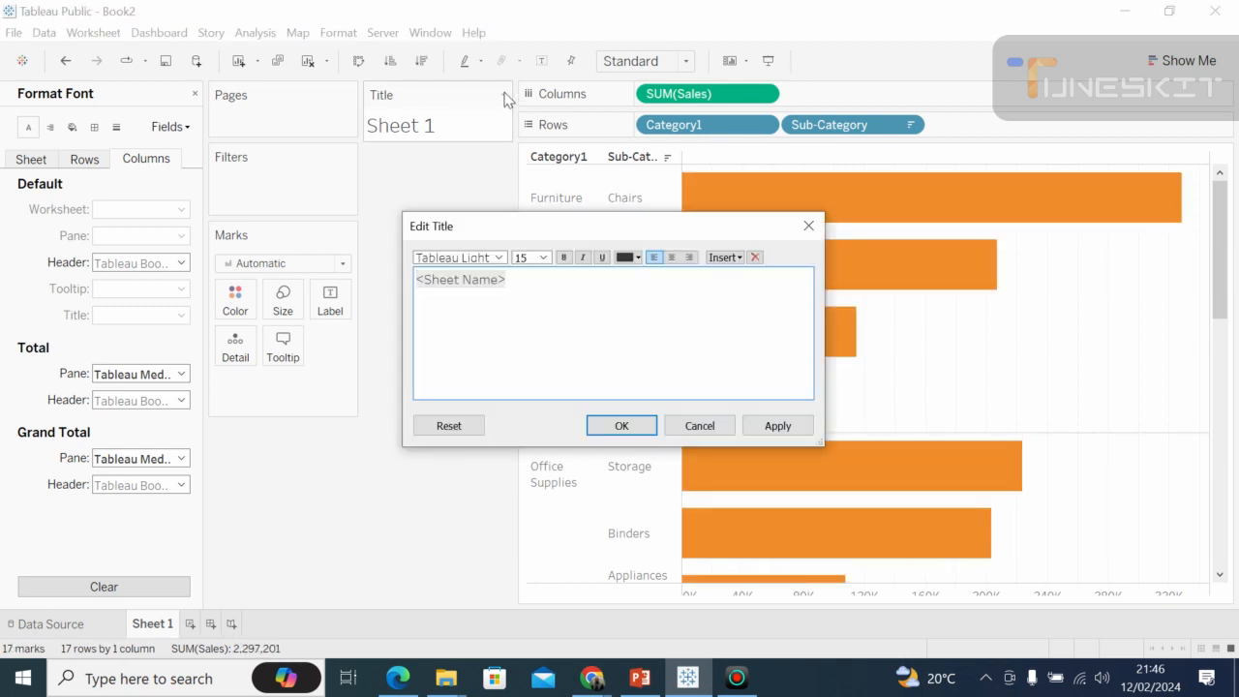
{"action": "left_click", "coordinate": [507, 280]}
{"action": "key", "text": "BackSpace"}
{"action": "key", "text": "BackSpace"}
{"action": "key", "text": "BackSpace"}
{"action": "key", "text": "BackSpace"}
{"action": "key", "text": "BackSpace"}
{"action": "key", "text": "BackSpace"}
{"action": "key", "text": "BackSpace"}
{"action": "key", "text": "BackSpace"}
{"action": "key", "text": "BackSpace"}
{"action": "key", "text": "BackSpace"}
{"action": "key", "text": "BackSpace"}
{"action": "key", "text": "BackSpace"}
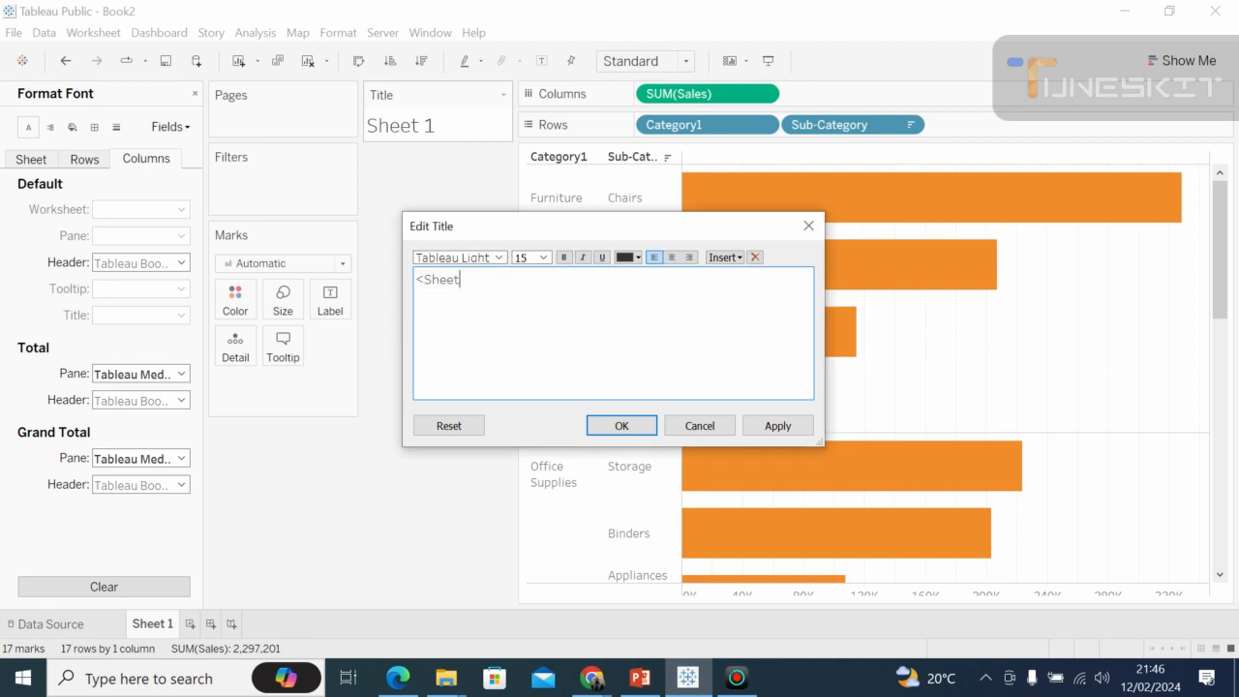
{"action": "type", "text": "Sales by Product Category"}
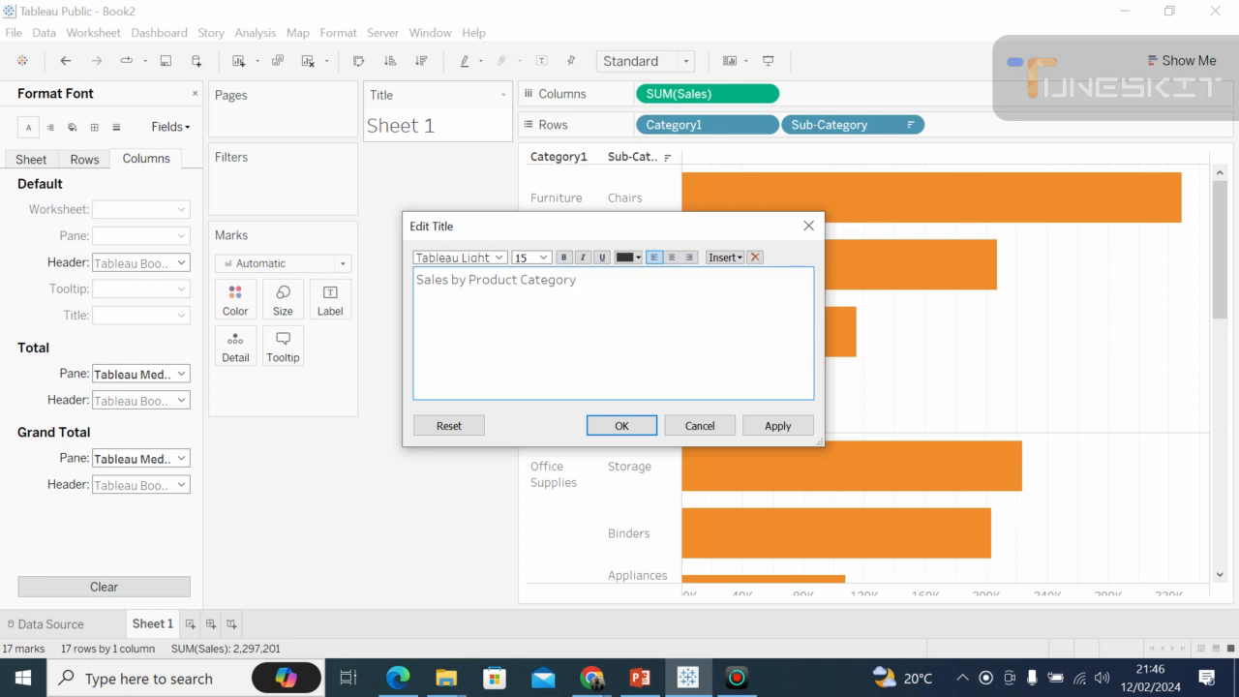
Format the whole title text as bold Tableau Semibold in orange, and apply the title changes.
{"action": "left_click_drag", "start_coordinate": [578, 280], "coordinate": [412, 283]}
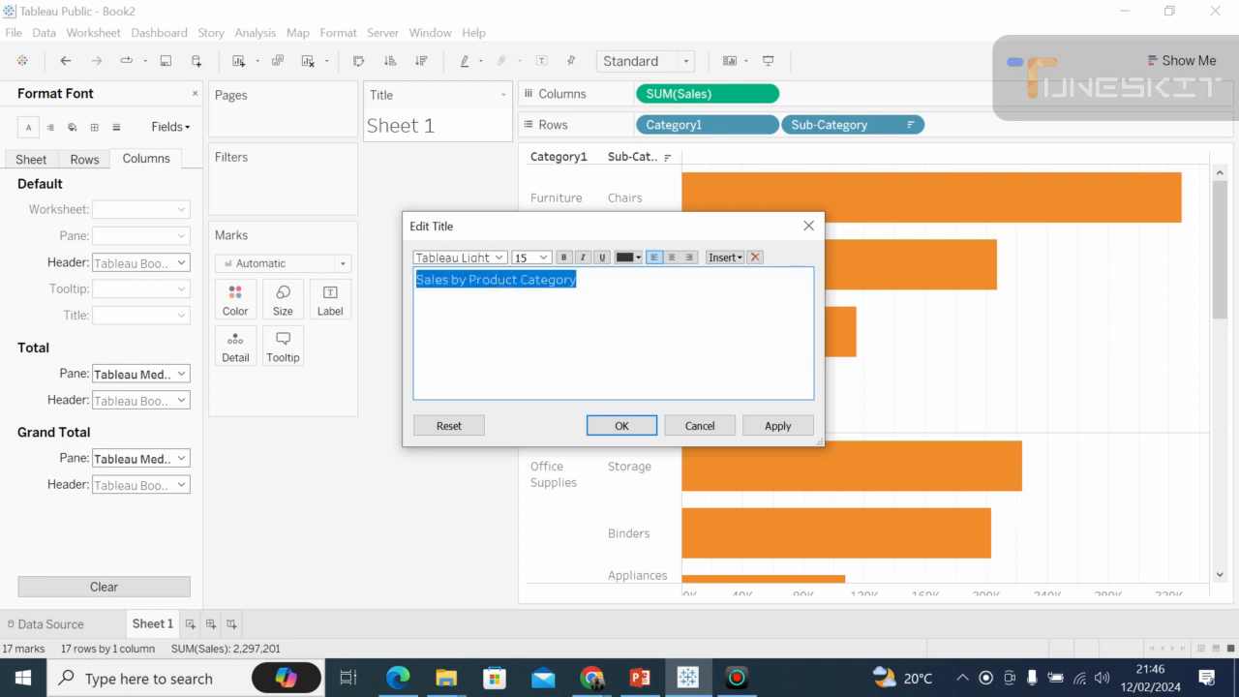
{"action": "left_click", "coordinate": [564, 258]}
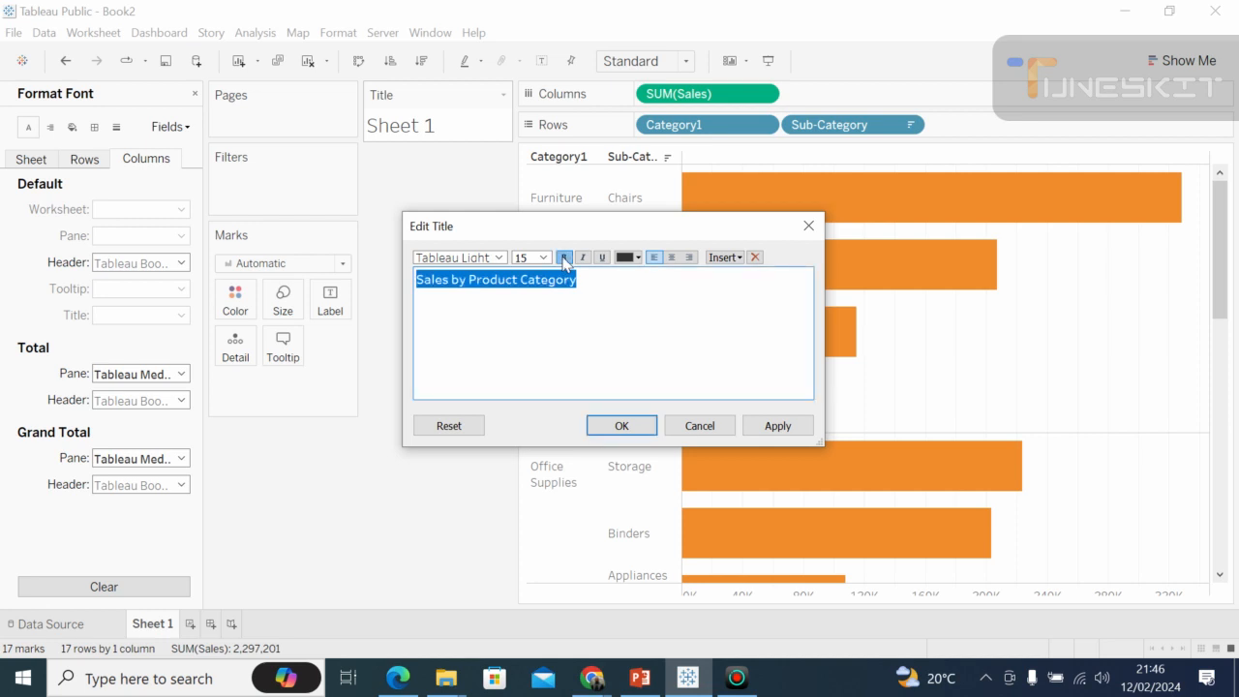
{"action": "left_click", "coordinate": [499, 259]}
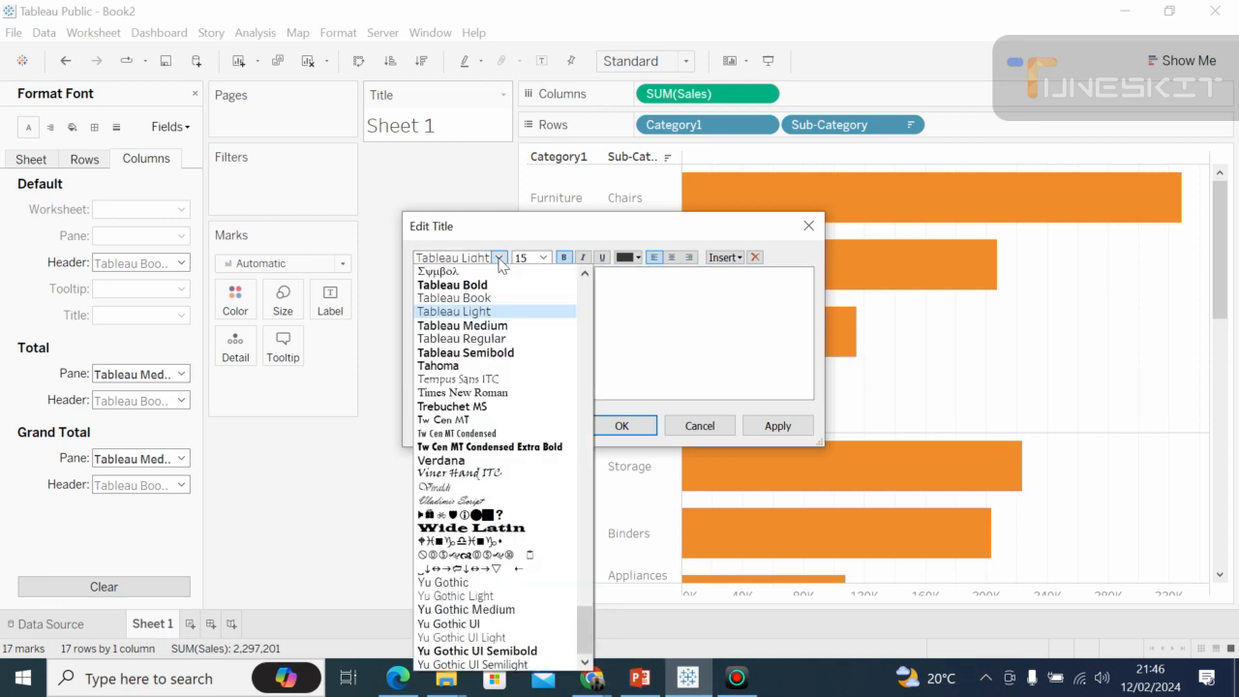
{"action": "left_click", "coordinate": [492, 354]}
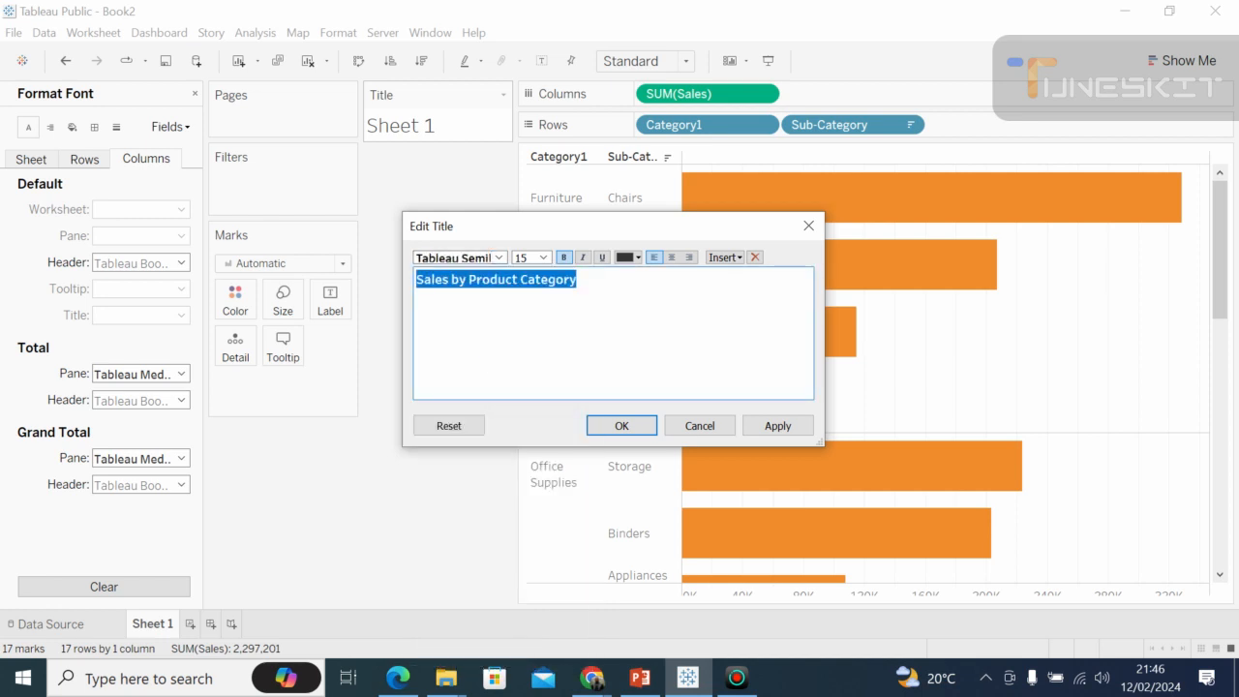
{"action": "left_click", "coordinate": [637, 258]}
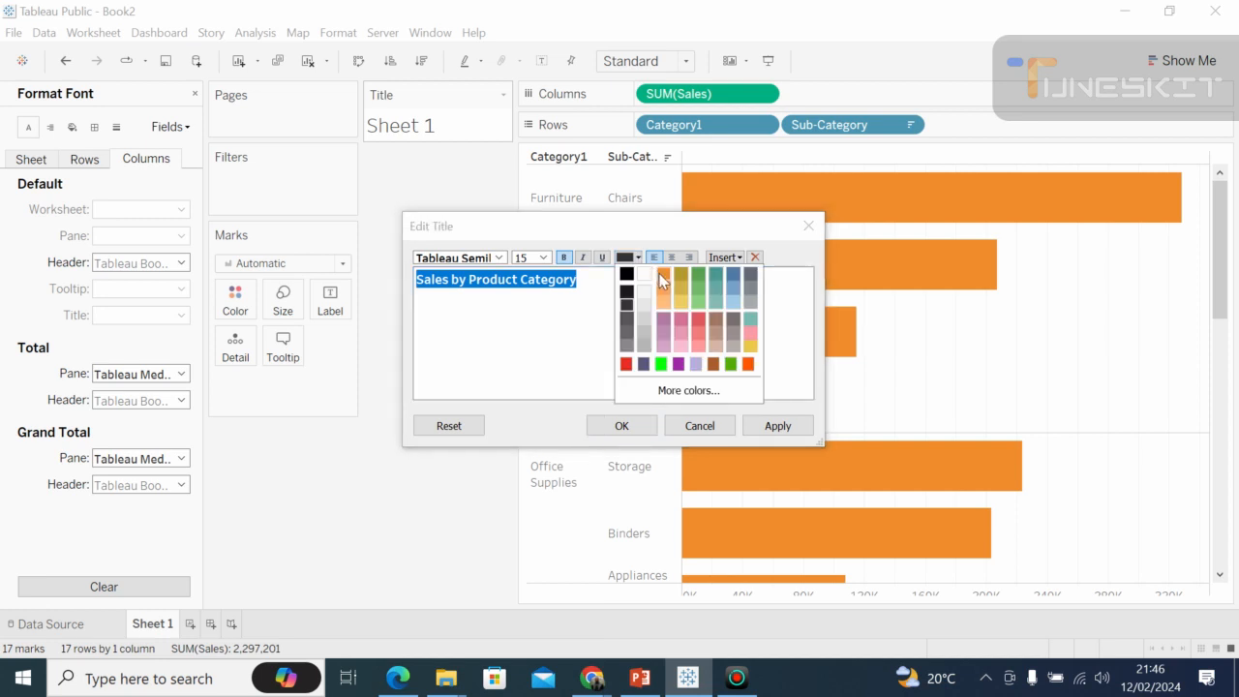
{"action": "left_click", "coordinate": [663, 276]}
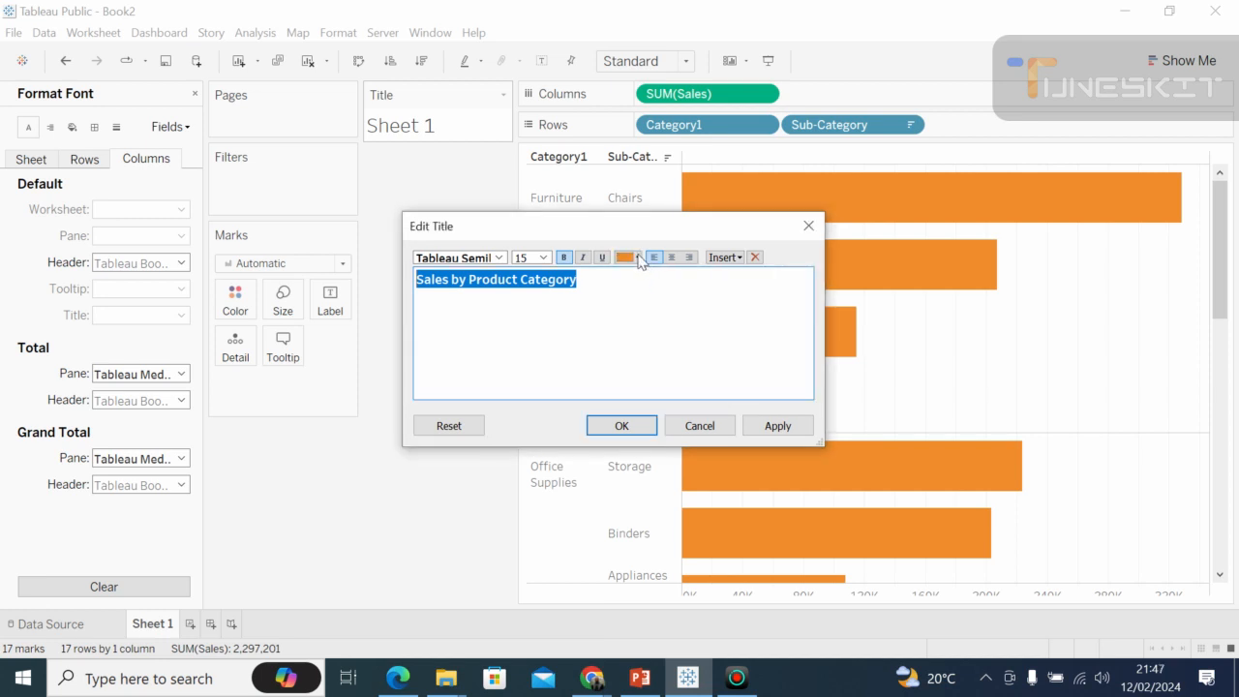
{"action": "left_click", "coordinate": [590, 283]}
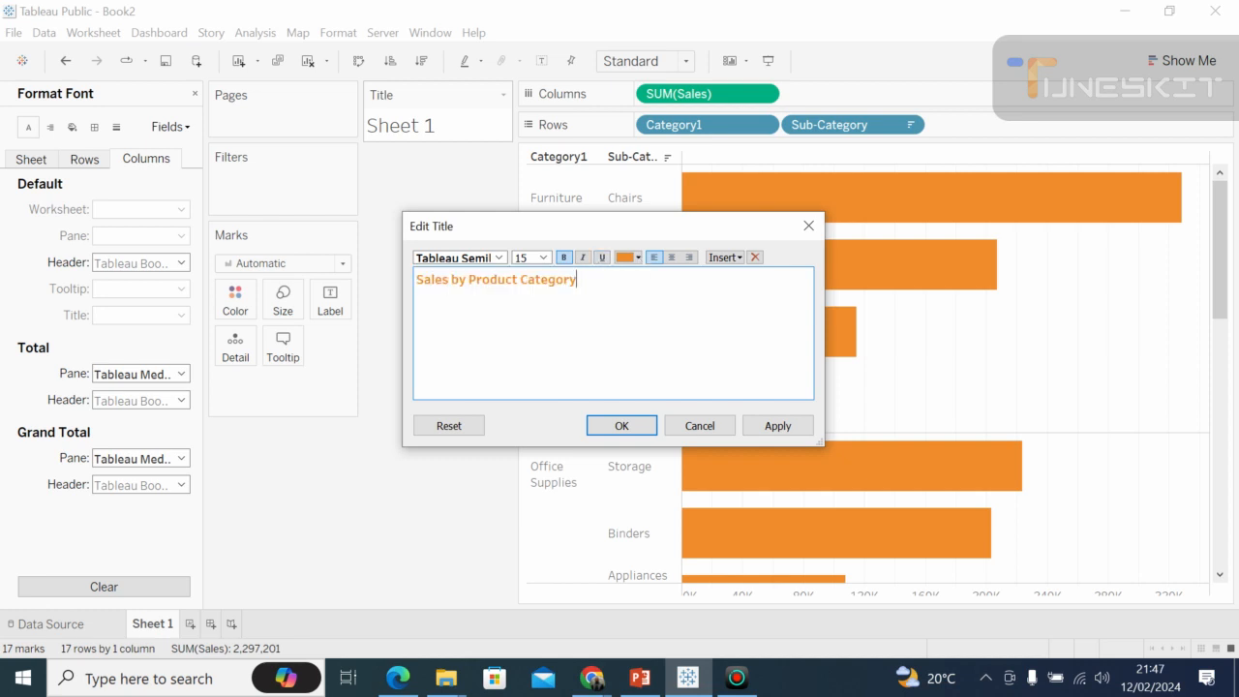
{"action": "left_click", "coordinate": [621, 429]}
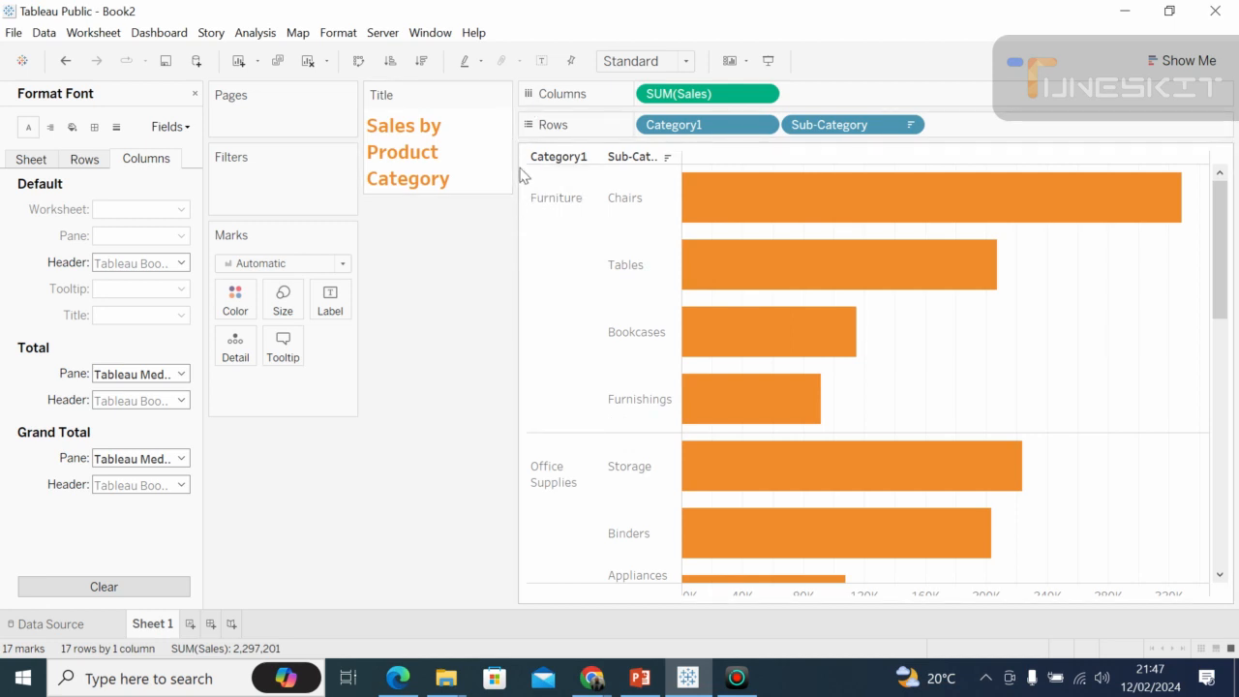
Enlarge the Rows shelf area and narrow the title area to widen the chart, and check the chart's lower bars.
{"action": "left_click_drag", "start_coordinate": [585, 145], "coordinate": [487, 267]}
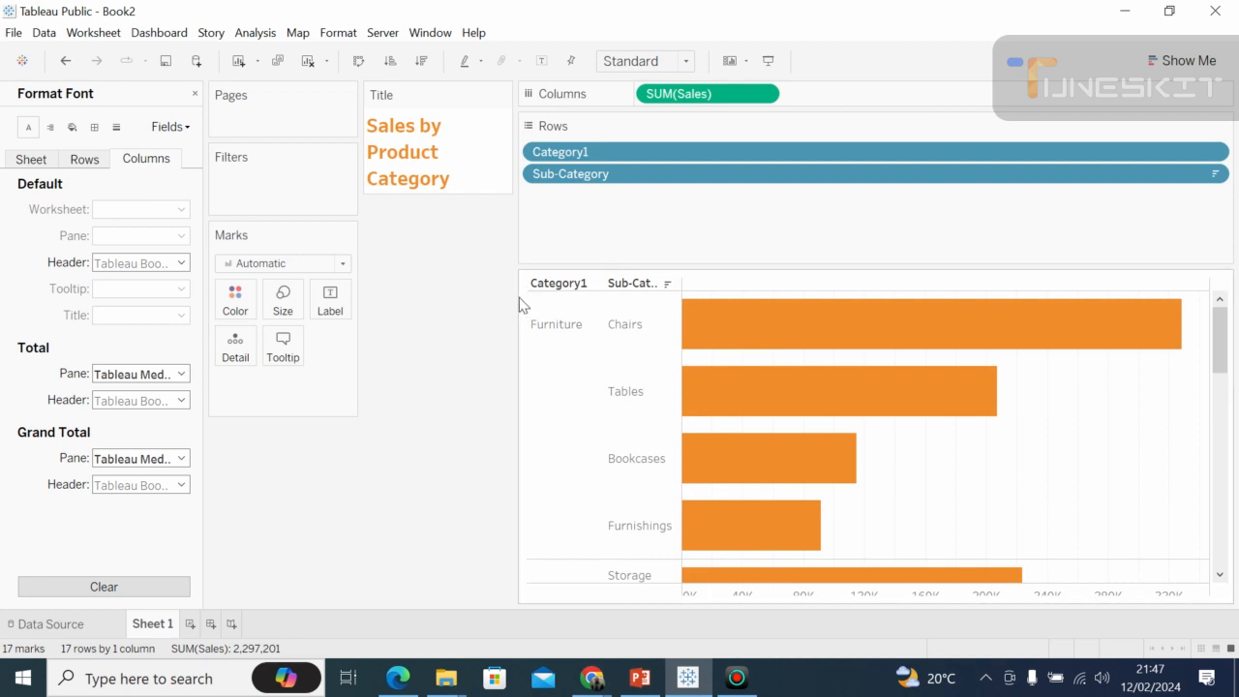
{"action": "left_click_drag", "start_coordinate": [506, 288], "coordinate": [392, 320]}
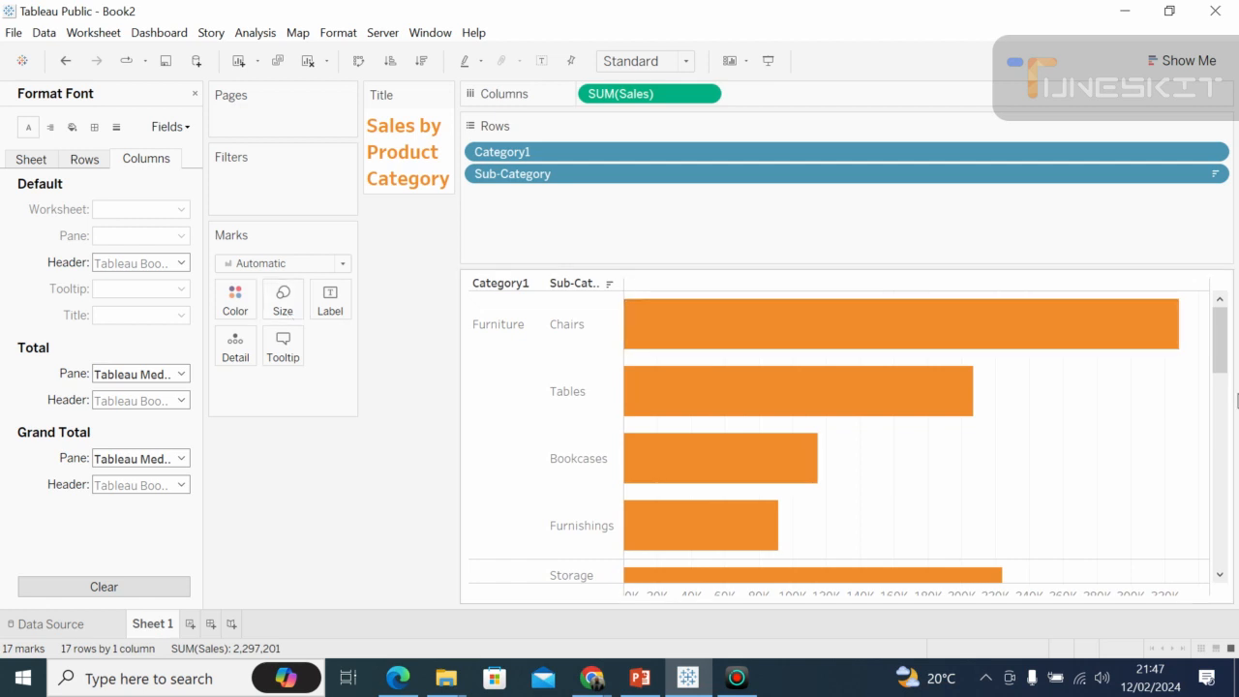
{"action": "left_click", "coordinate": [1224, 437]}
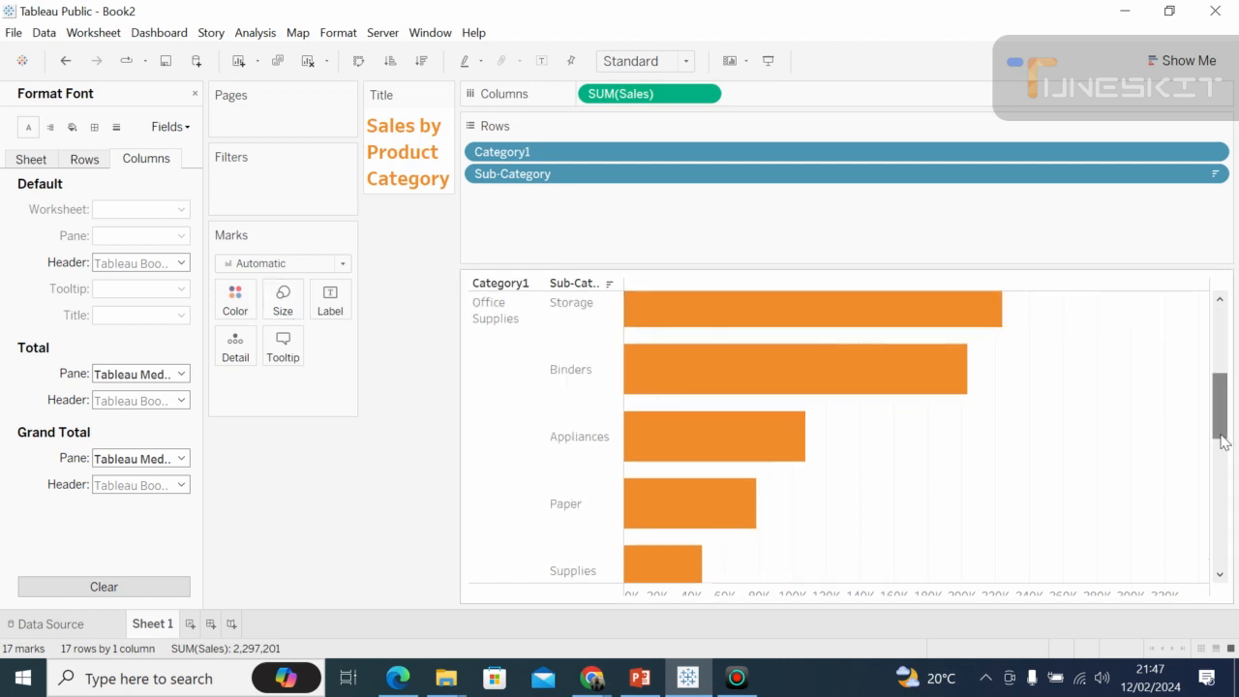
{"action": "left_click", "coordinate": [1221, 334]}
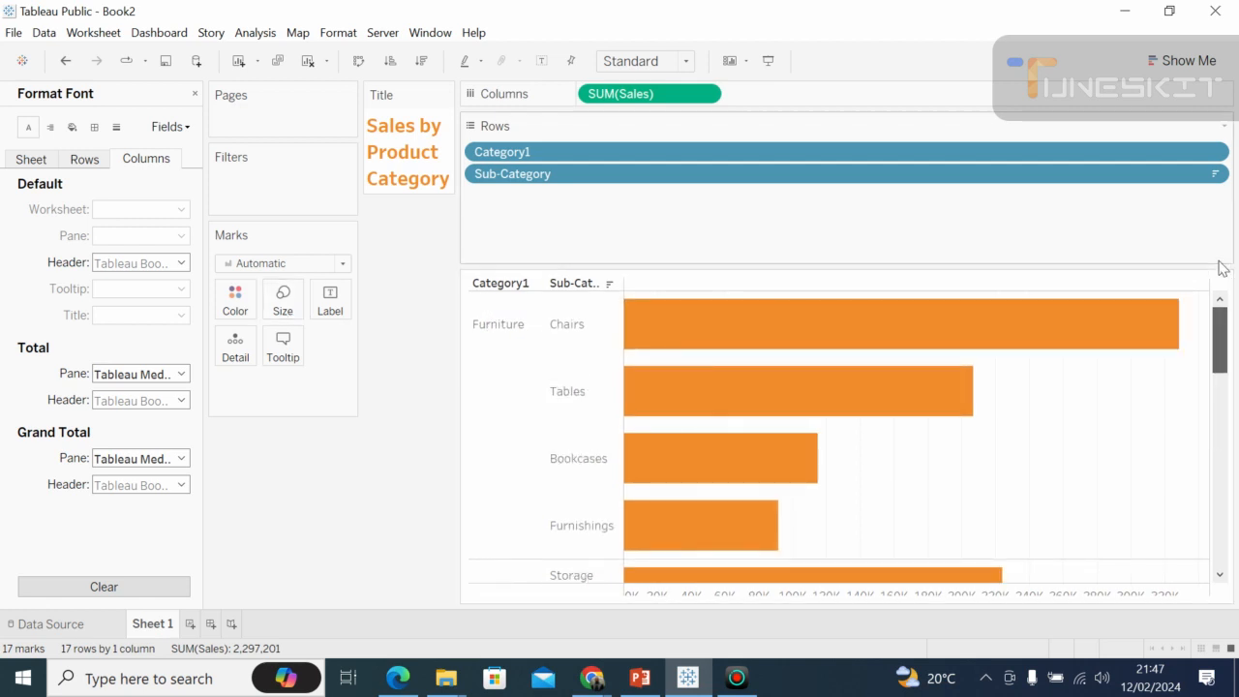
View the chart in presentation mode with the Chairs bar highlighted, return to editing, and briefly highlight the Furniture category.
{"action": "left_click", "coordinate": [768, 62]}
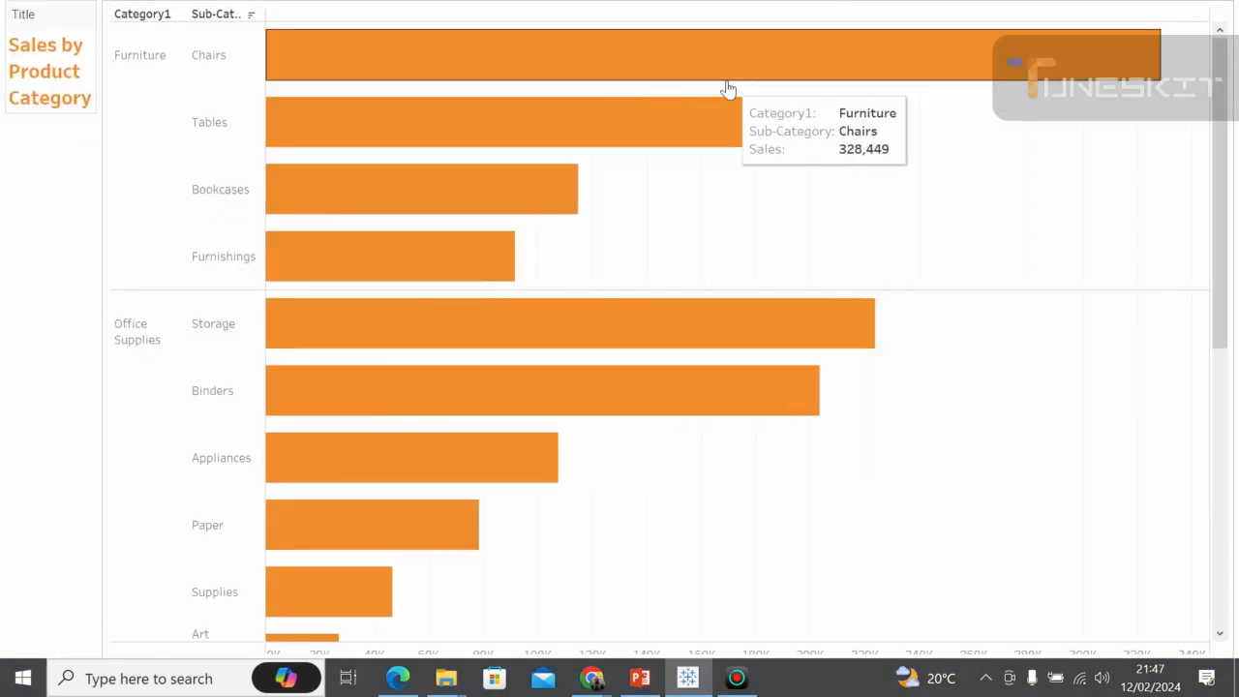
{"action": "left_click", "coordinate": [794, 68]}
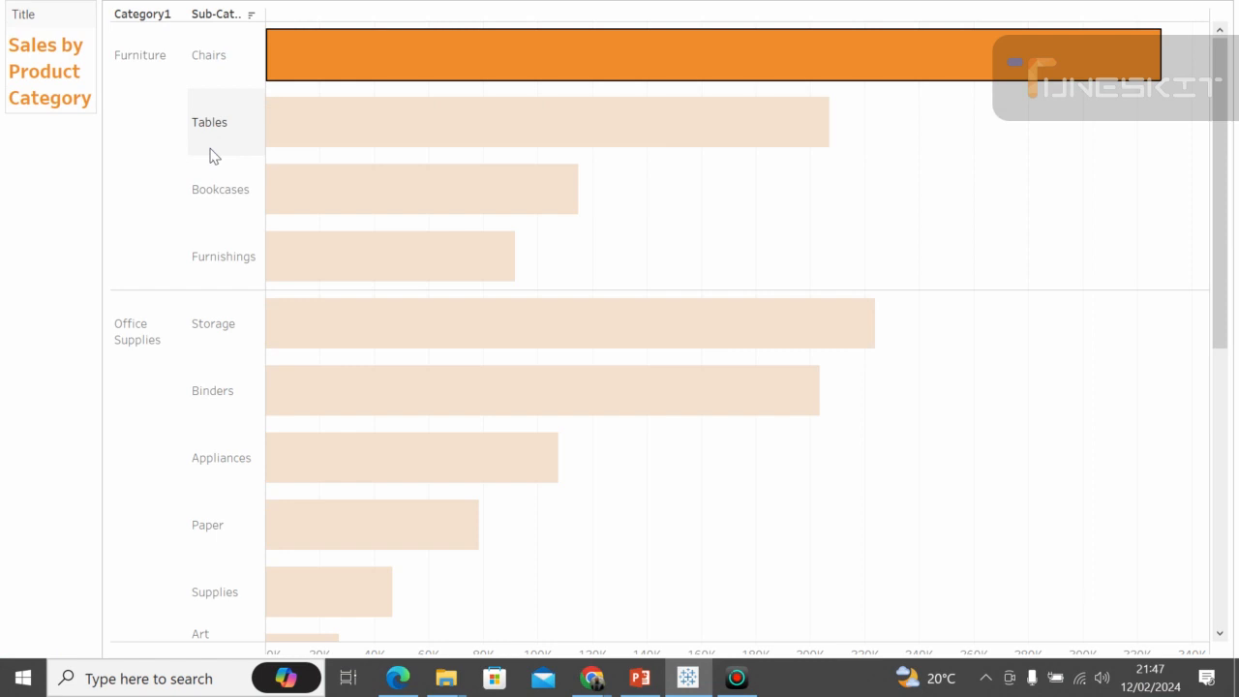
{"action": "key", "text": "Escape"}
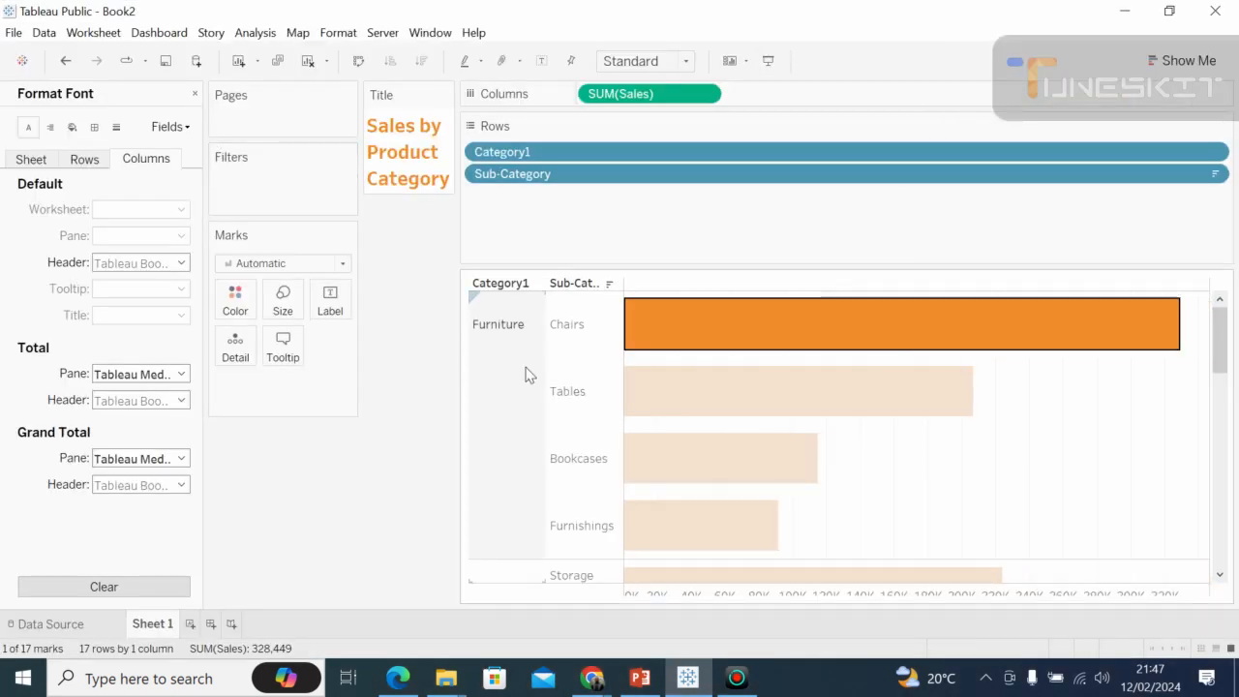
{"action": "left_click", "coordinate": [526, 374]}
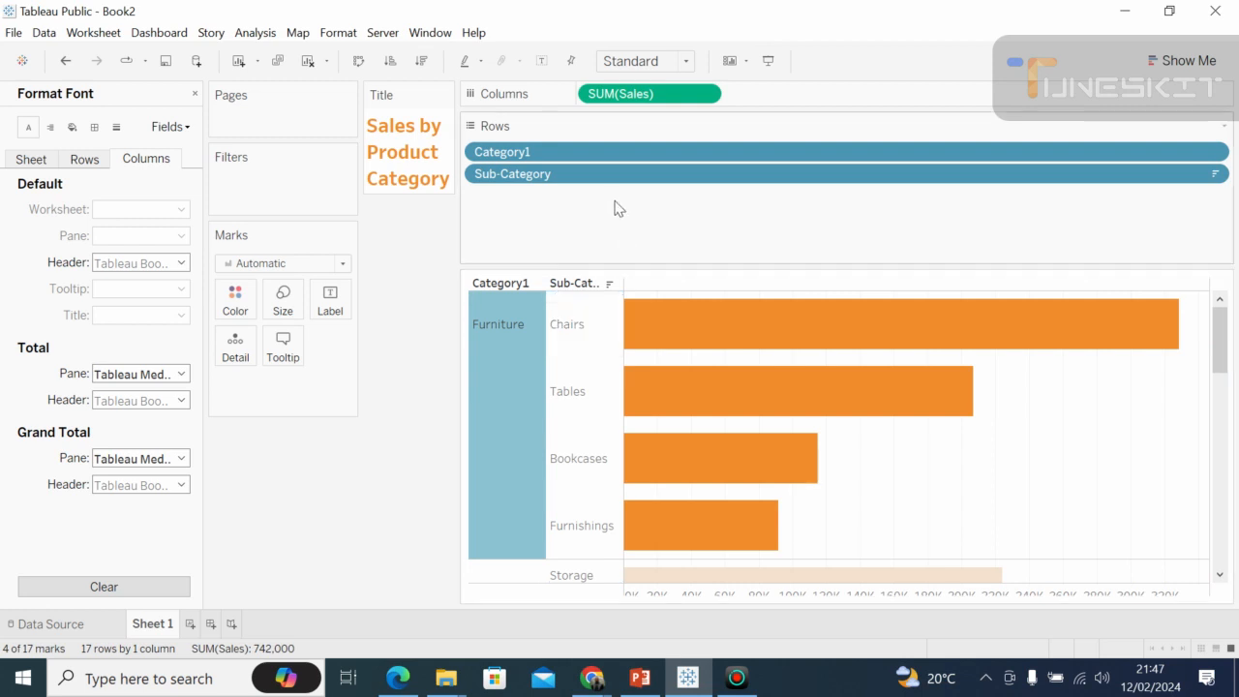
{"action": "key", "text": "Escape"}
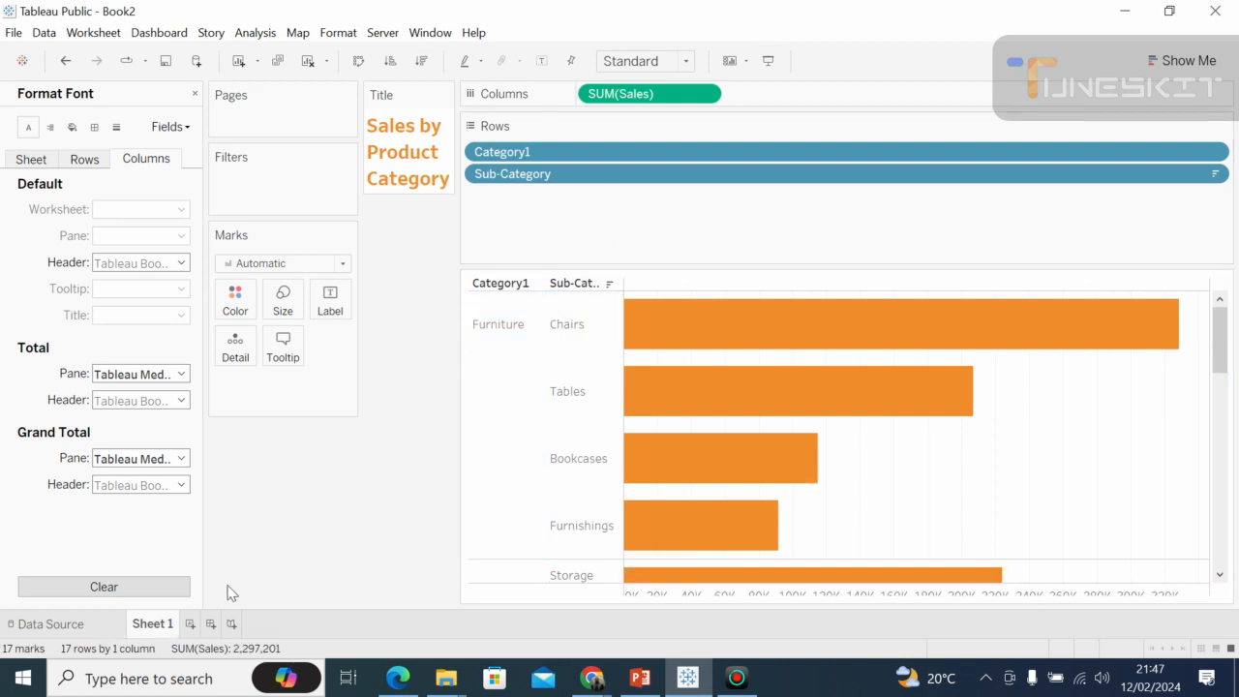
Add a new worksheet and rename it "Sales by Region".
{"action": "left_click", "coordinate": [191, 625]}
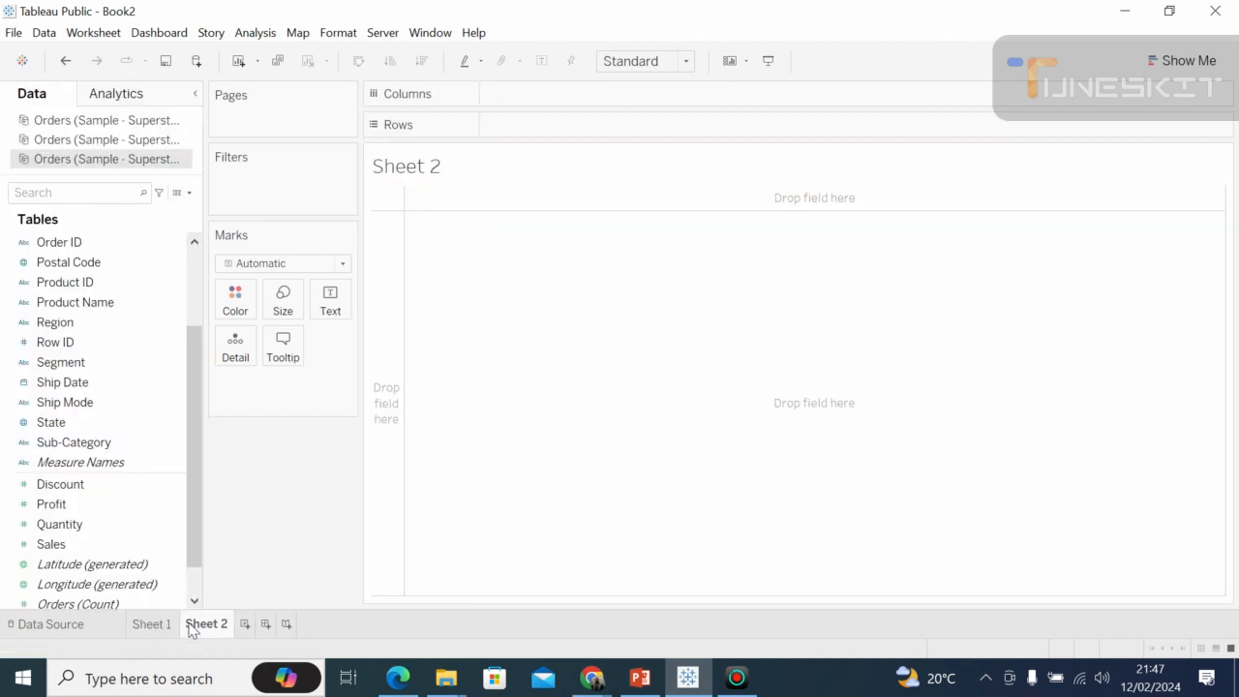
{"action": "double_click", "coordinate": [218, 629]}
{"action": "key", "text": "BackSpace"}
{"action": "key", "text": "BackSpace"}
{"action": "key", "text": "BackSpace"}
{"action": "key", "text": "BackSpace"}
{"action": "key", "text": "BackSpace"}
{"action": "key", "text": "BackSpace"}
{"action": "key", "text": "BackSpace"}
{"action": "type", "text": "Sales by"}
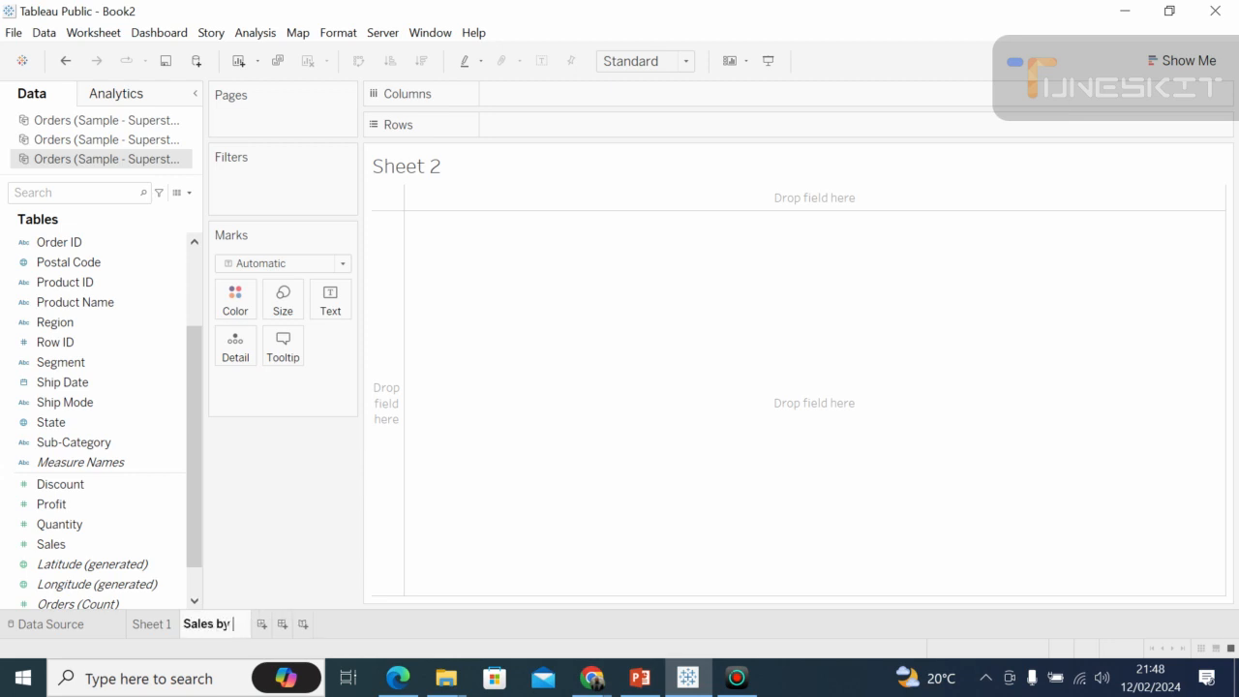
{"action": "type", "text": " Re"}
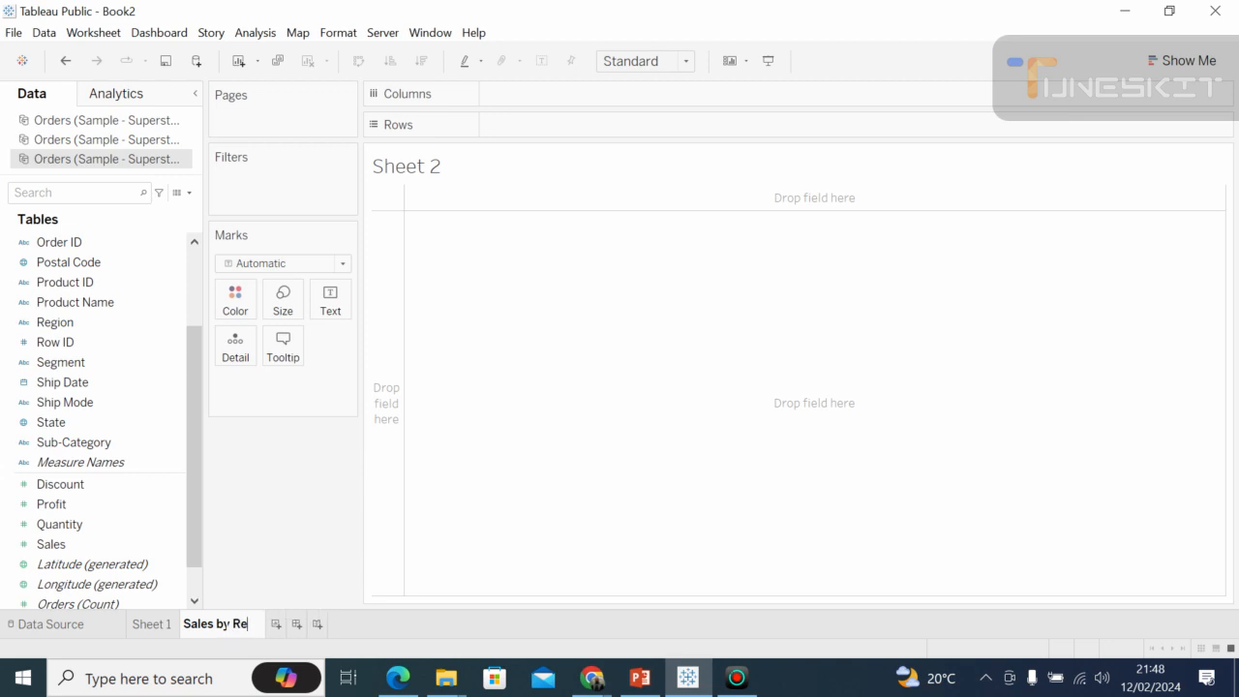
{"action": "type", "text": "gio"}
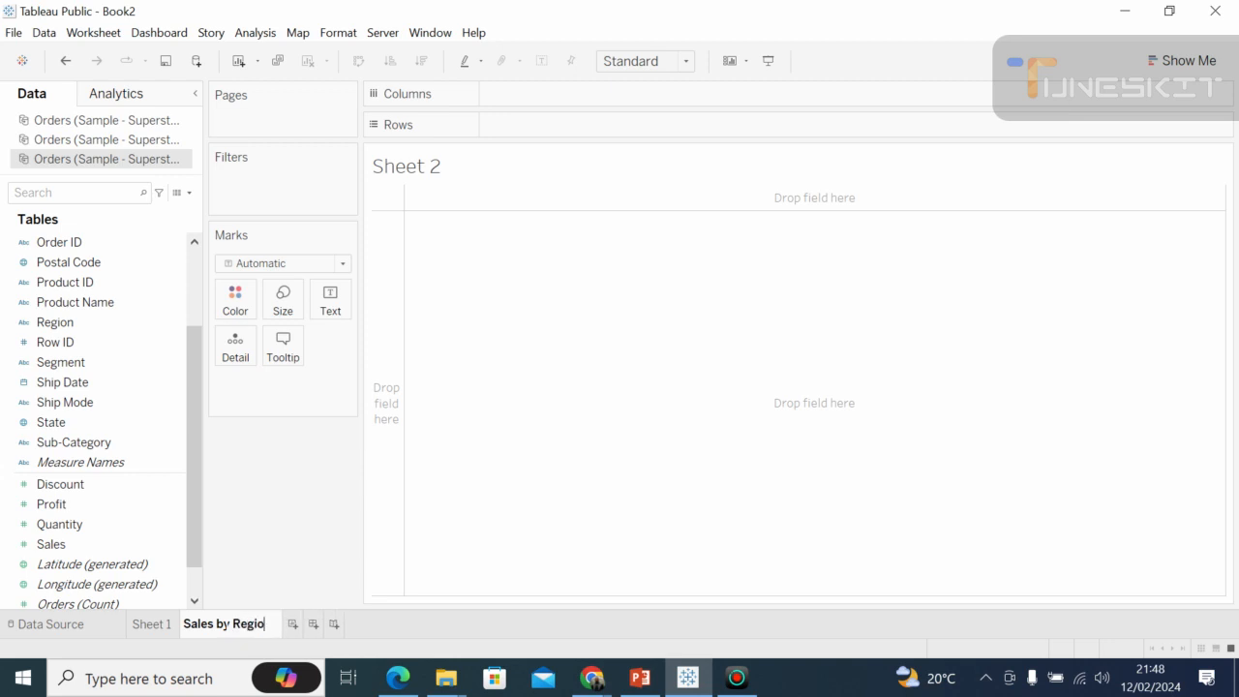
{"action": "type", "text": "n"}
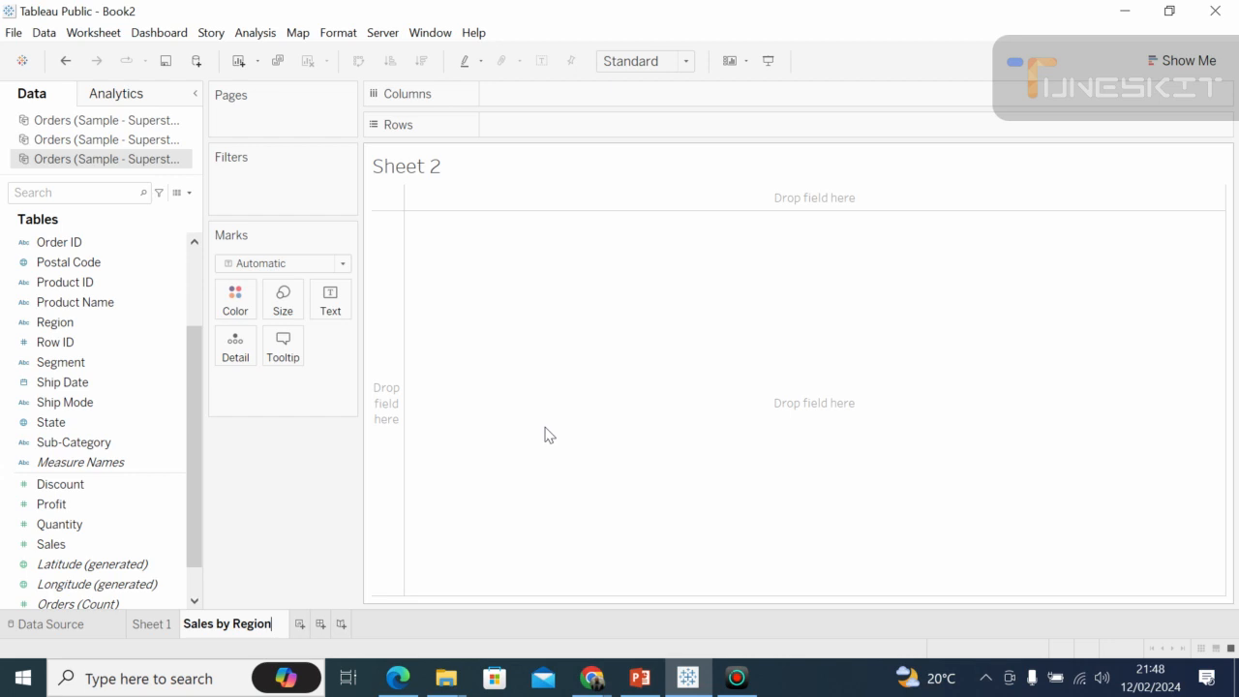
{"action": "left_click", "coordinate": [545, 435]}
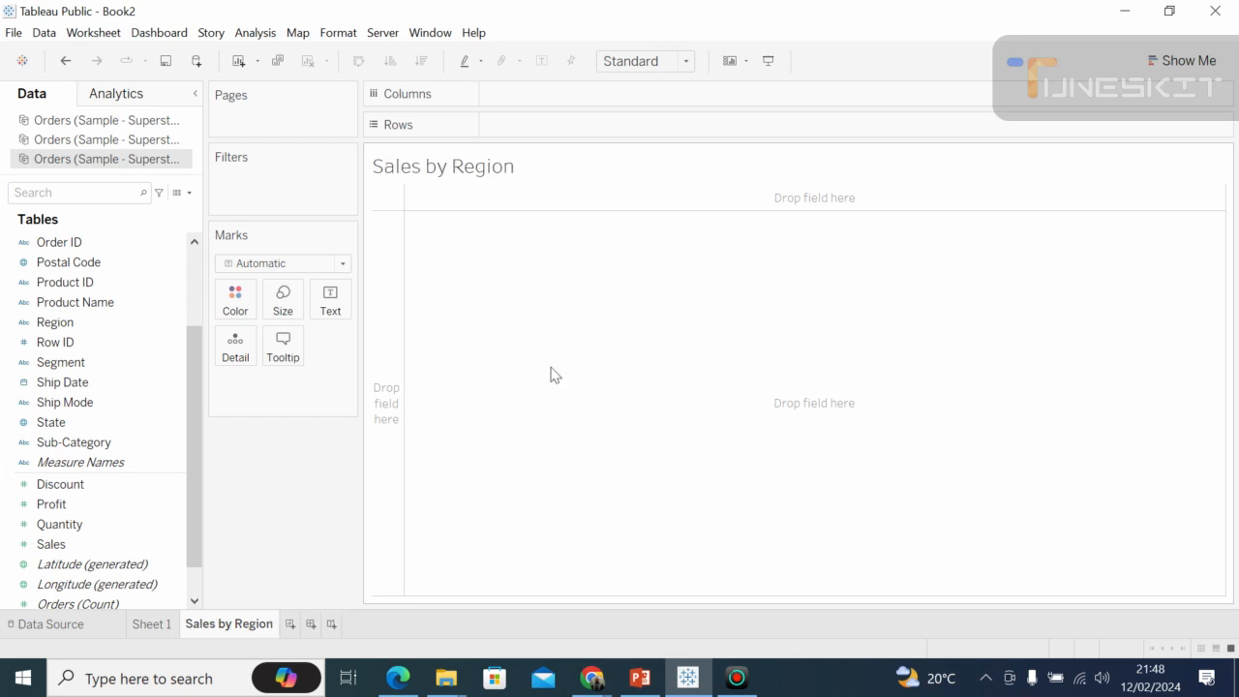
Build a horizontal bar chart with Region on Rows and the sum of Sales on Columns.
{"action": "left_click", "coordinate": [192, 267]}
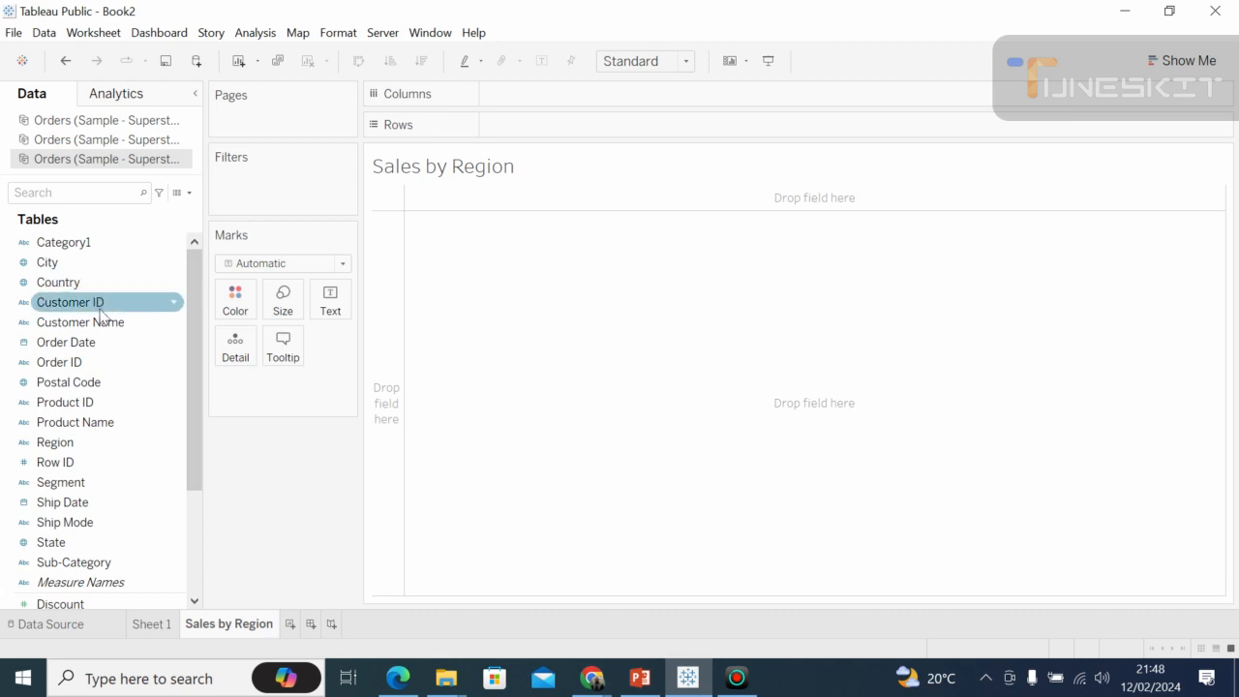
{"action": "left_click_drag", "start_coordinate": [88, 447], "coordinate": [539, 135]}
{"action": "left_click_drag", "start_coordinate": [542, 132], "coordinate": [542, 133]}
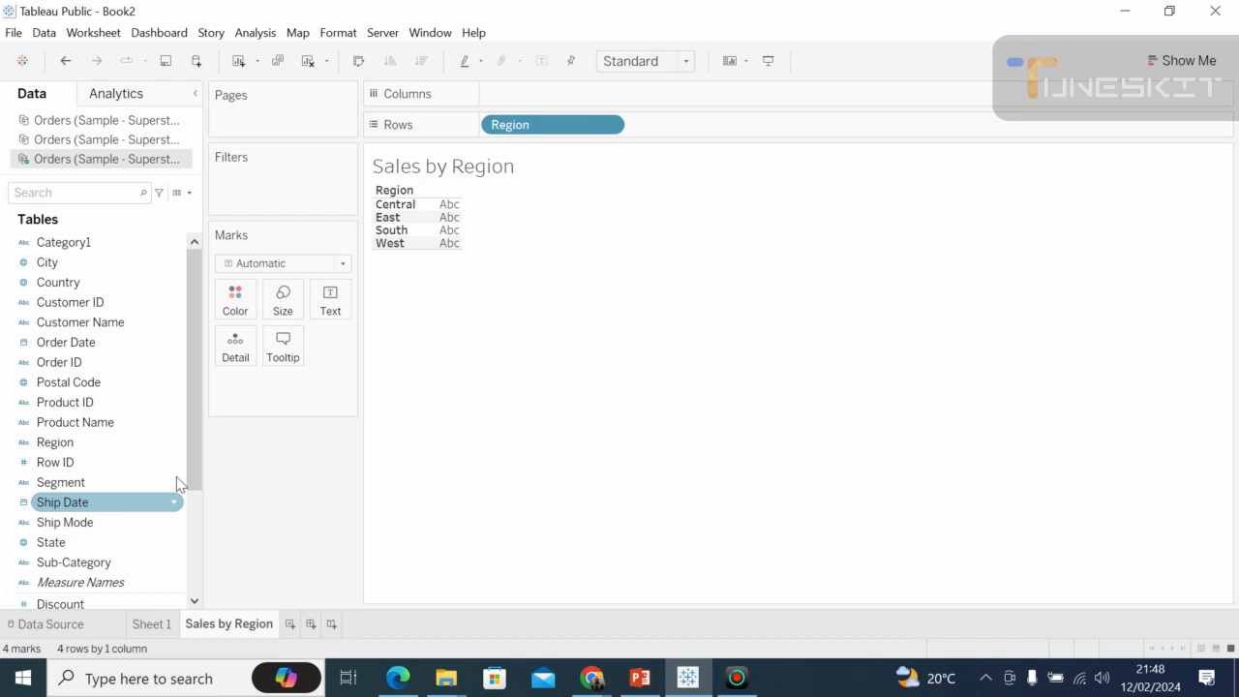
{"action": "left_click_drag", "start_coordinate": [188, 473], "coordinate": [194, 524]}
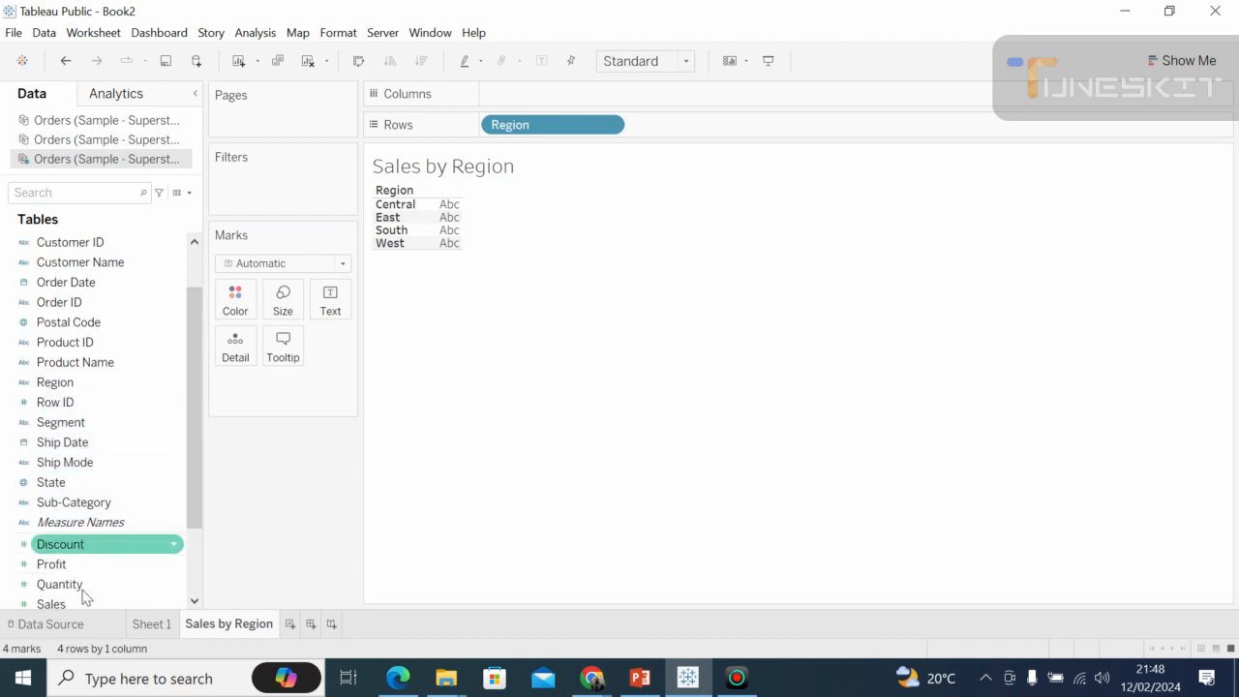
{"action": "mouse_move", "coordinate": [78, 603]}
{"action": "left_mouse_down"}
{"action": "mouse_move", "coordinate": [374, 312]}
{"action": "mouse_move", "coordinate": [507, 103]}
{"action": "mouse_move", "coordinate": [541, 98]}
{"action": "left_mouse_up"}
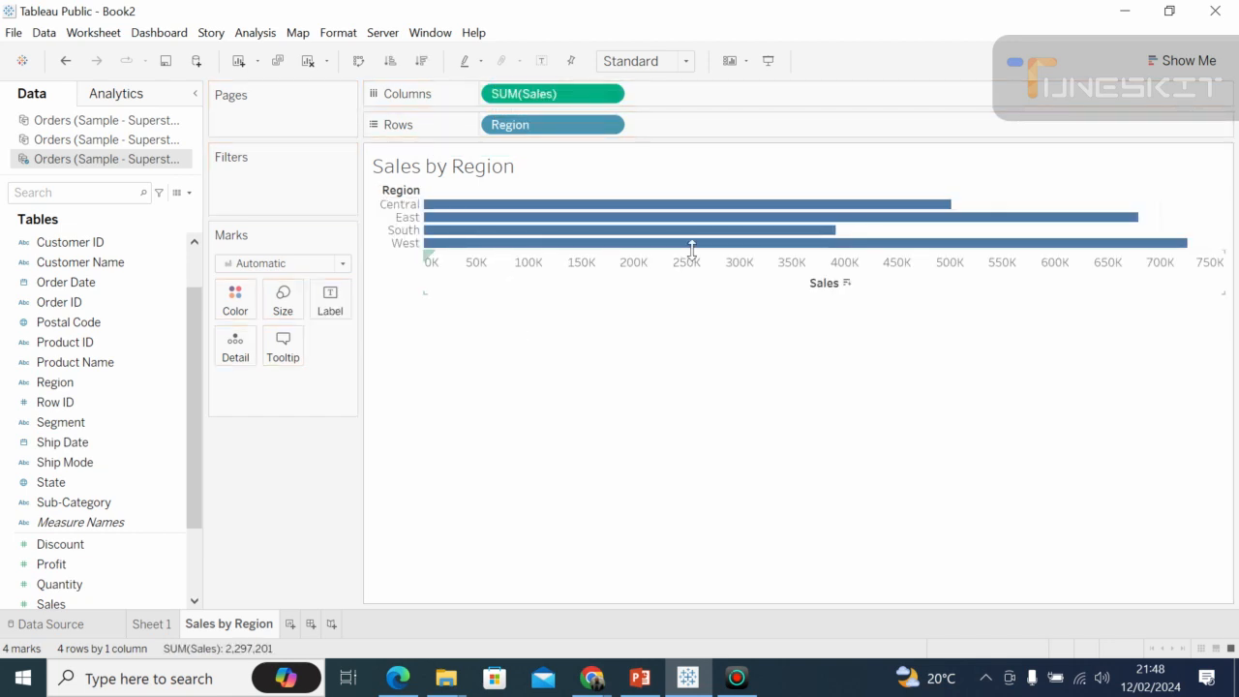
Increase the row height of the region bars, and add Segment to Rows after Region.
{"action": "left_click_drag", "start_coordinate": [691, 249], "coordinate": [691, 334]}
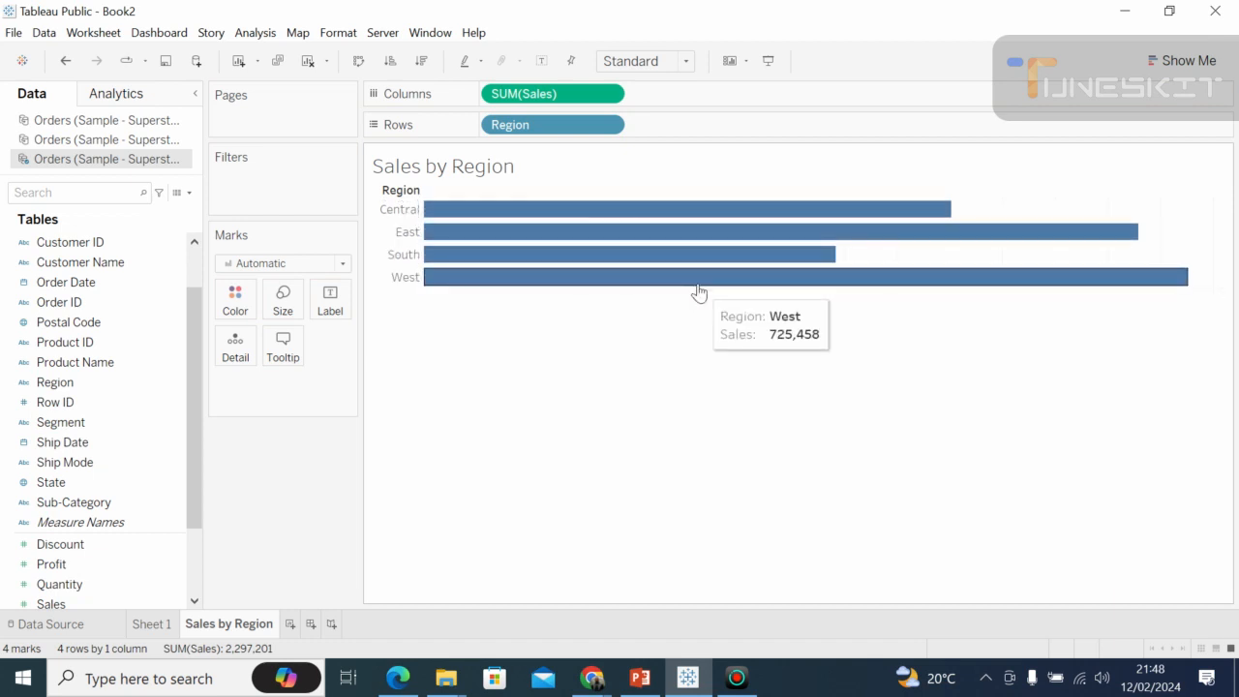
{"action": "left_click_drag", "start_coordinate": [693, 282], "coordinate": [699, 312]}
{"action": "left_click", "coordinate": [696, 404]}
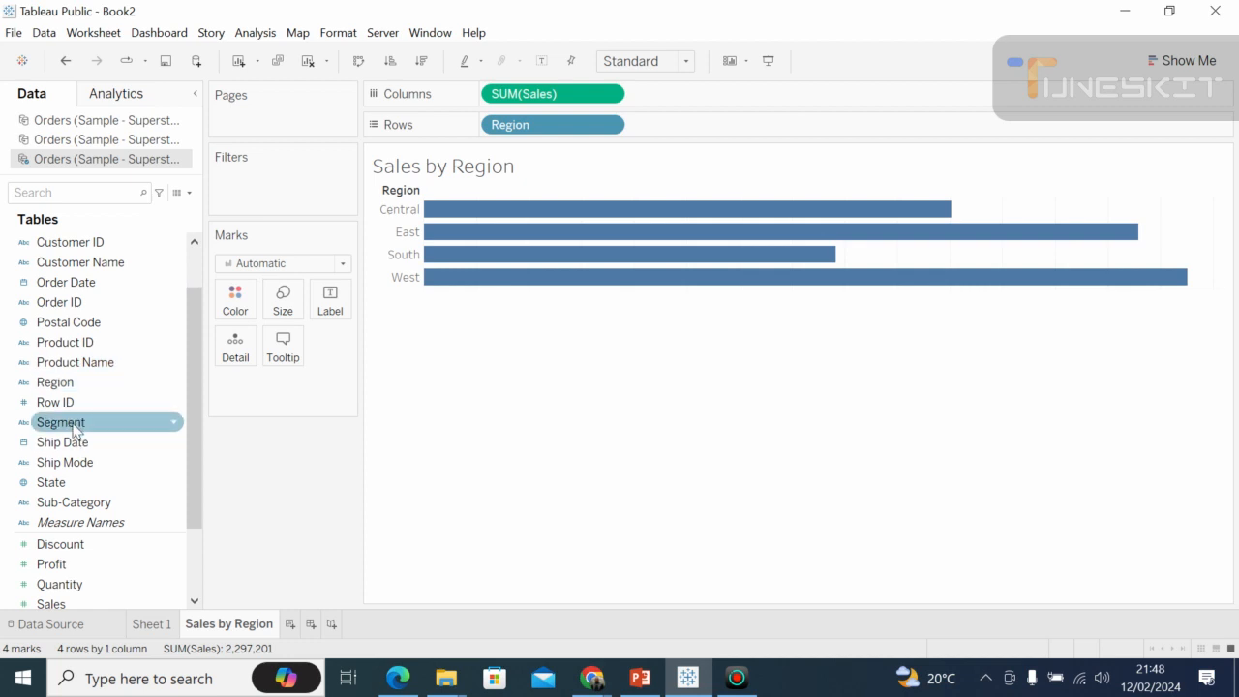
{"action": "left_click_drag", "start_coordinate": [75, 429], "coordinate": [714, 130]}
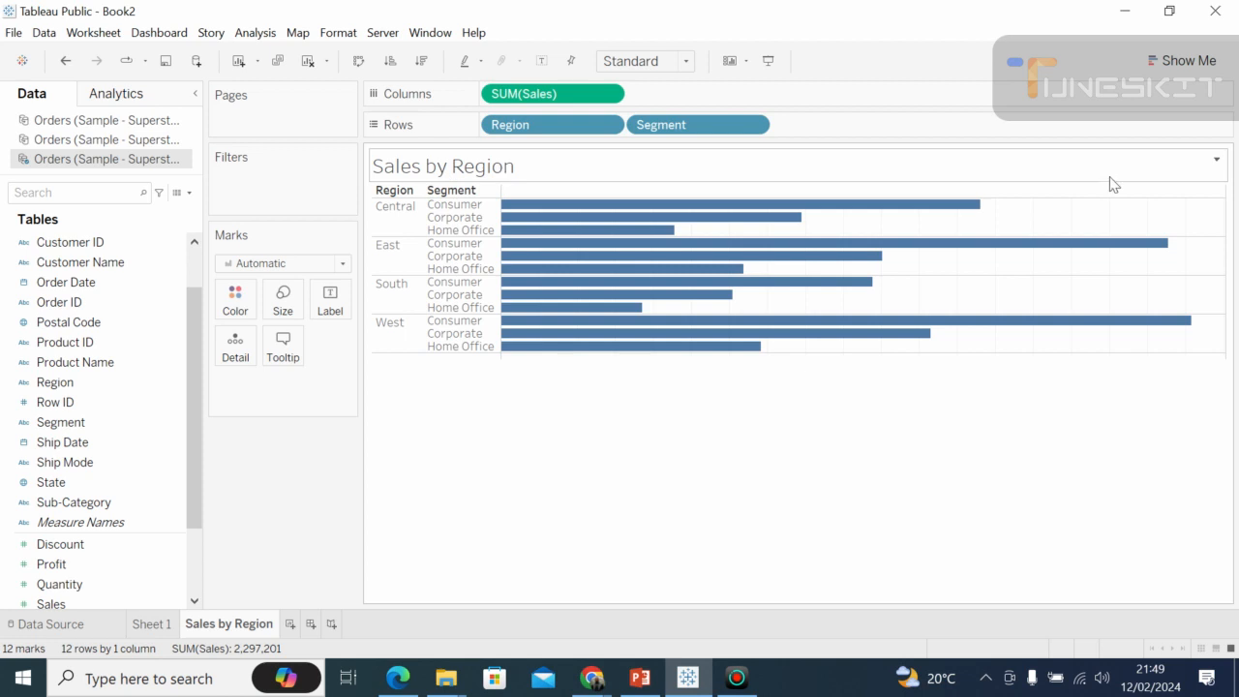
Replace the sheet name placeholder in the worksheet title with "Sales by Region Per Segment".
{"action": "left_click", "coordinate": [1217, 160]}
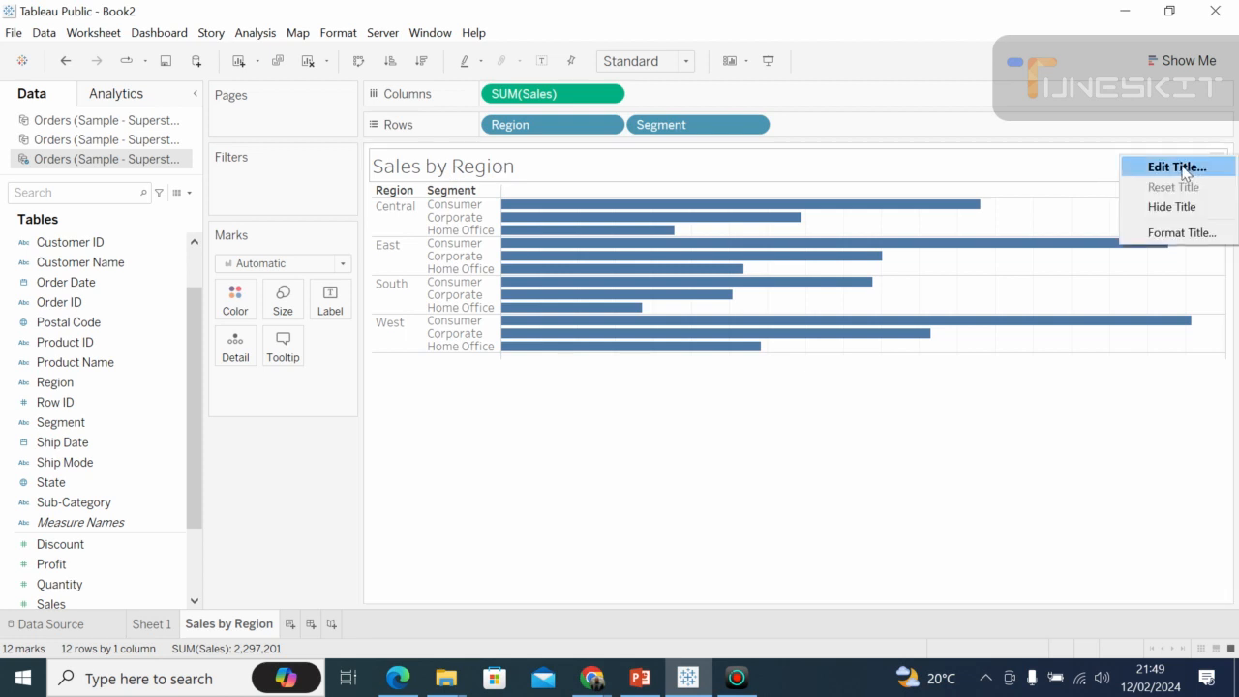
{"action": "left_click", "coordinate": [1182, 169]}
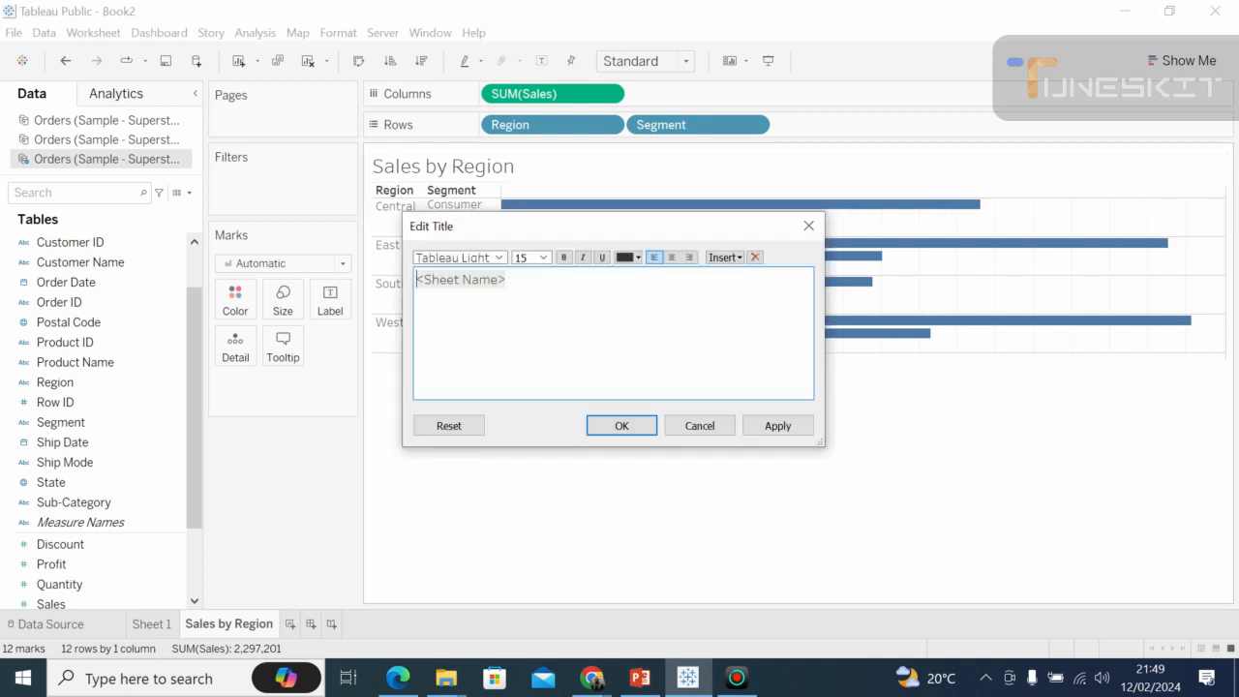
{"action": "left_click", "coordinate": [507, 280]}
{"action": "key", "text": "BackSpace"}
{"action": "key", "text": "BackSpace"}
{"action": "key", "text": "BackSpace"}
{"action": "key", "text": "BackSpace"}
{"action": "key", "text": "BackSpace"}
{"action": "key", "text": "BackSpace"}
{"action": "key", "text": "BackSpace"}
{"action": "key", "text": "BackSpace"}
{"action": "key", "text": "BackSpace"}
{"action": "key", "text": "BackSpace"}
{"action": "key", "text": "BackSpace"}
{"action": "key", "text": "BackSpace"}
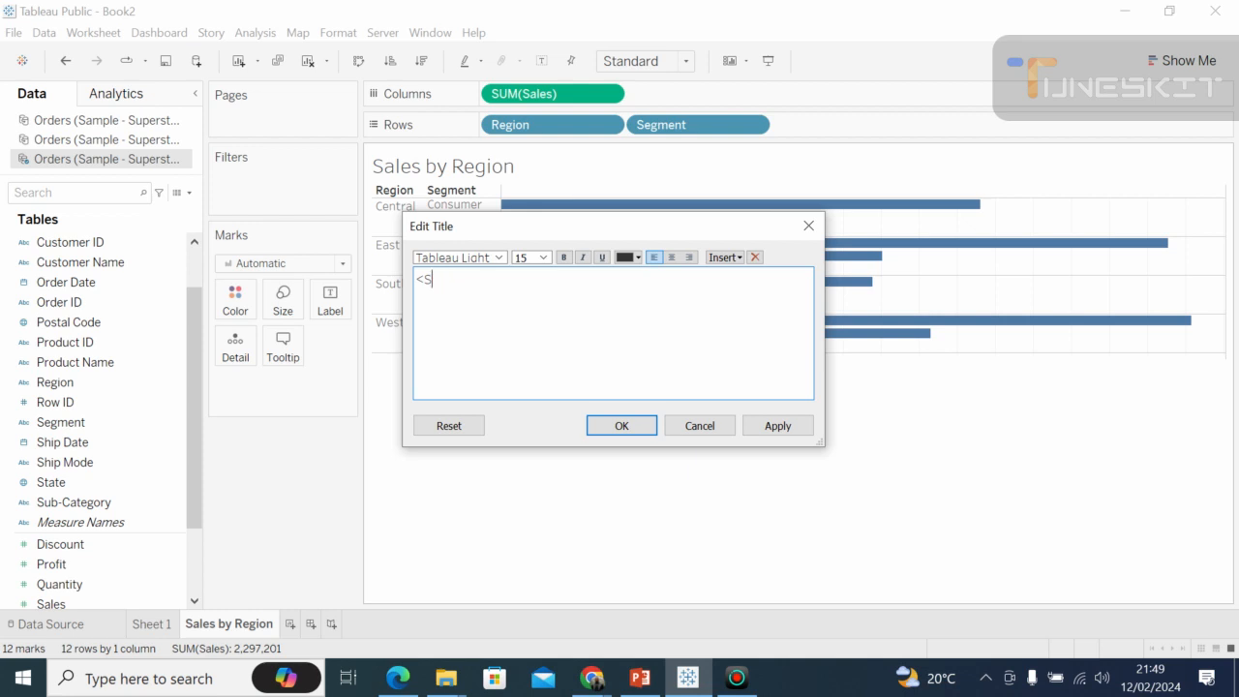
{"action": "type", "text": "Sales by Region Per Segment"}
Format the whole title text as bold Tableau Semibold, size 20, in orange, and apply the title changes.
{"action": "left_click_drag", "start_coordinate": [591, 280], "coordinate": [415, 279]}
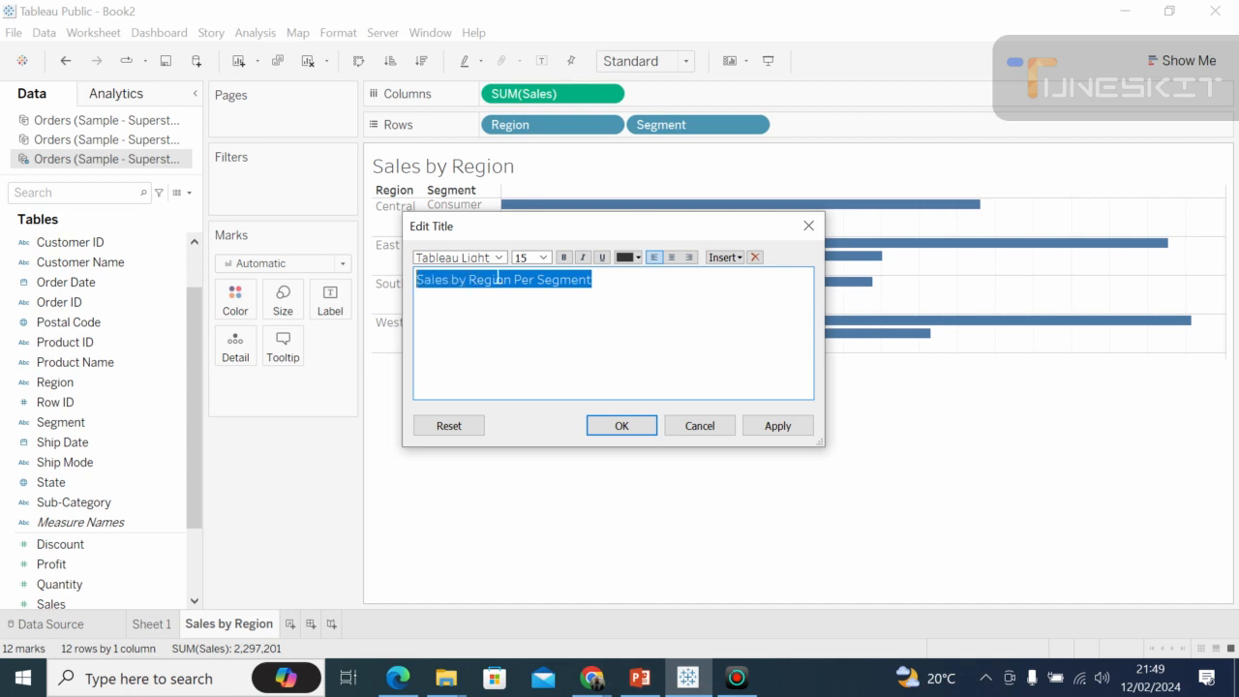
{"action": "left_click", "coordinate": [565, 257]}
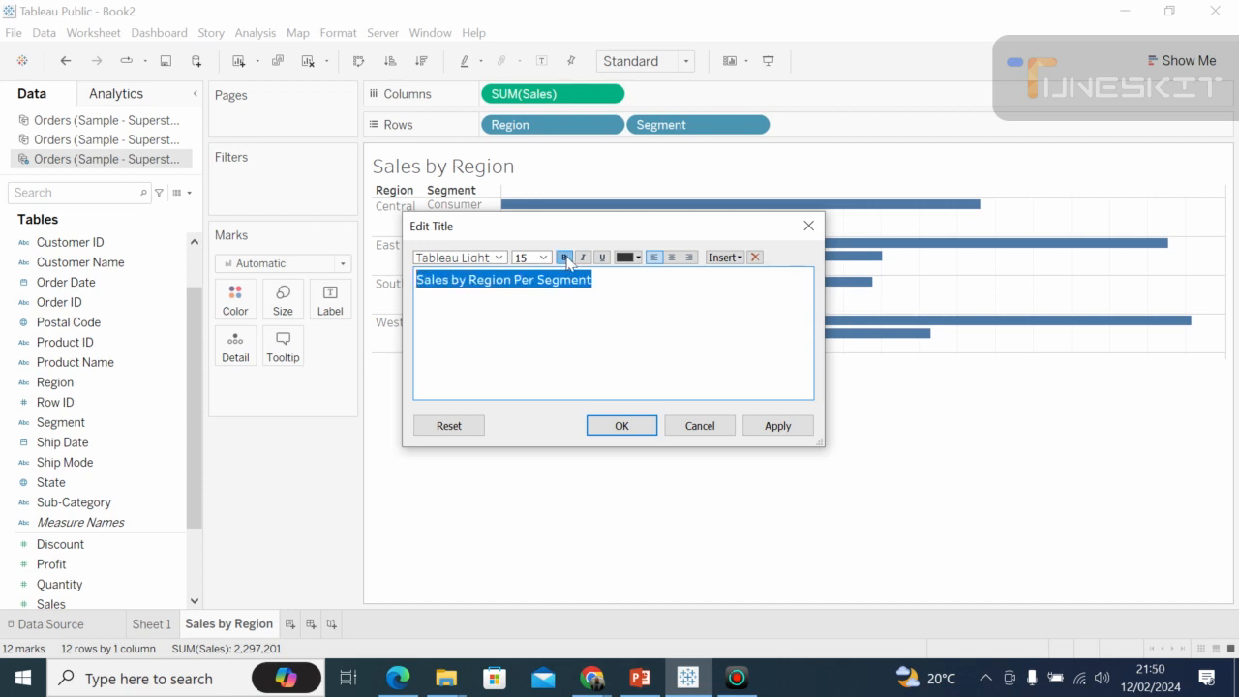
{"action": "left_click", "coordinate": [499, 258]}
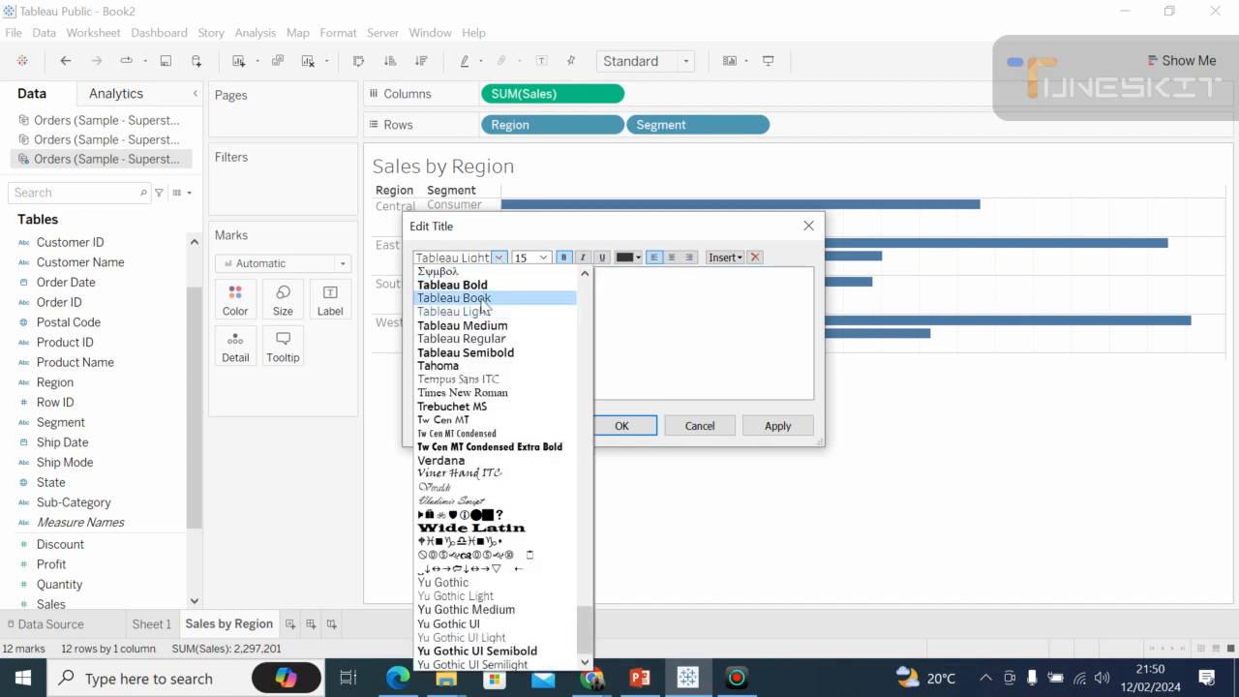
{"action": "left_click", "coordinate": [478, 354]}
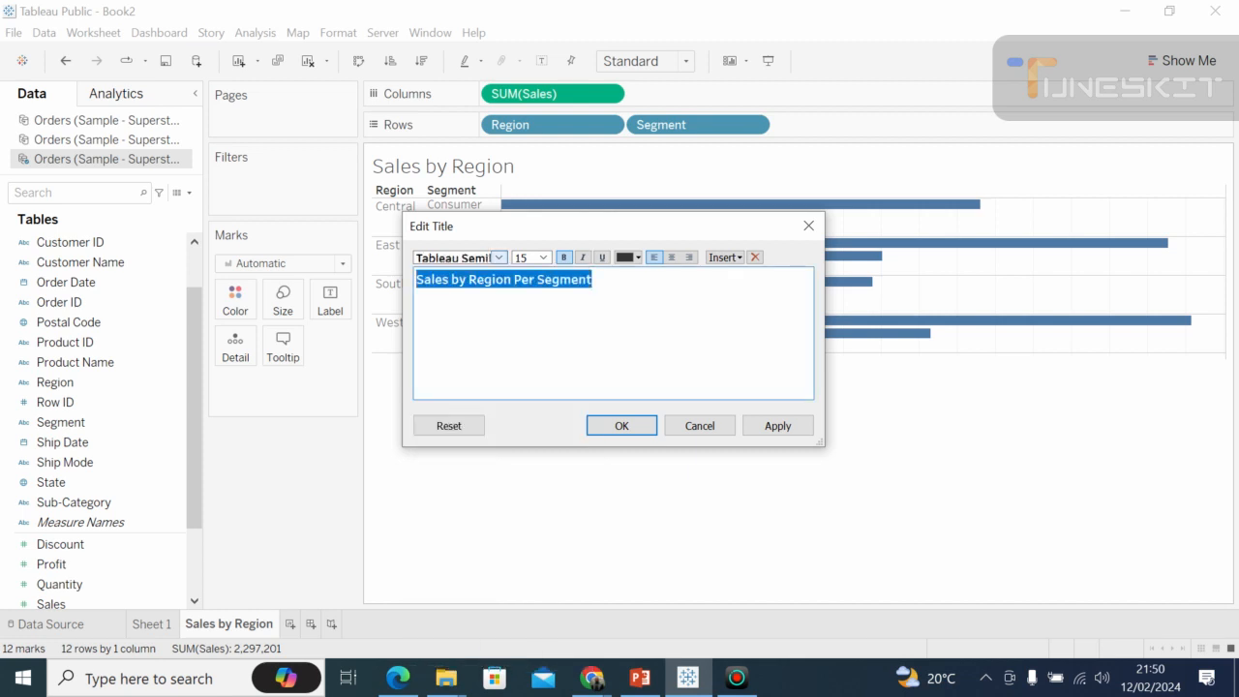
{"action": "left_click", "coordinate": [637, 258]}
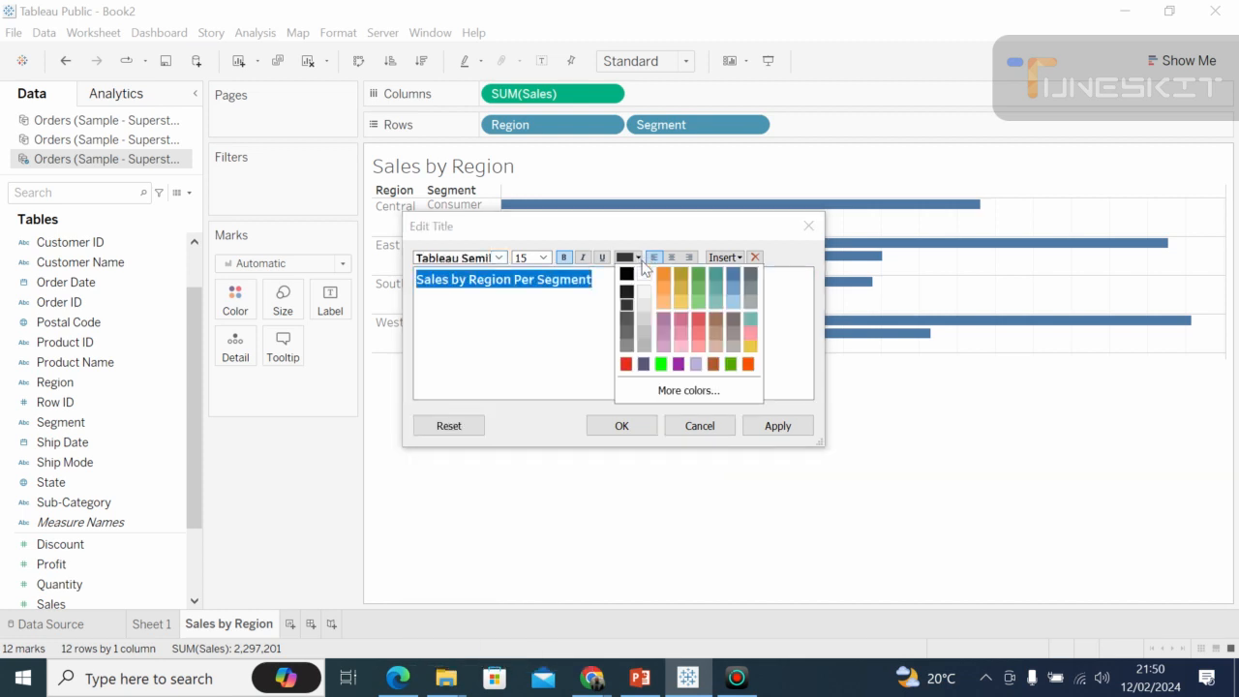
{"action": "left_click", "coordinate": [662, 274]}
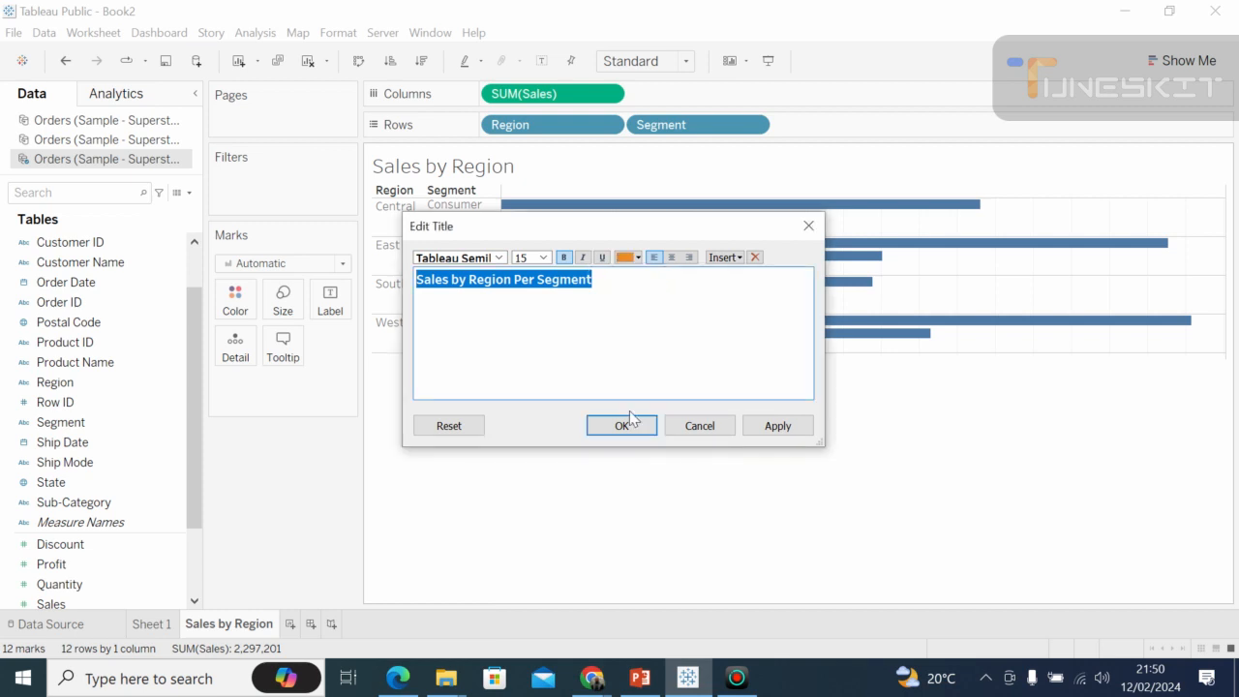
{"action": "left_click", "coordinate": [544, 260]}
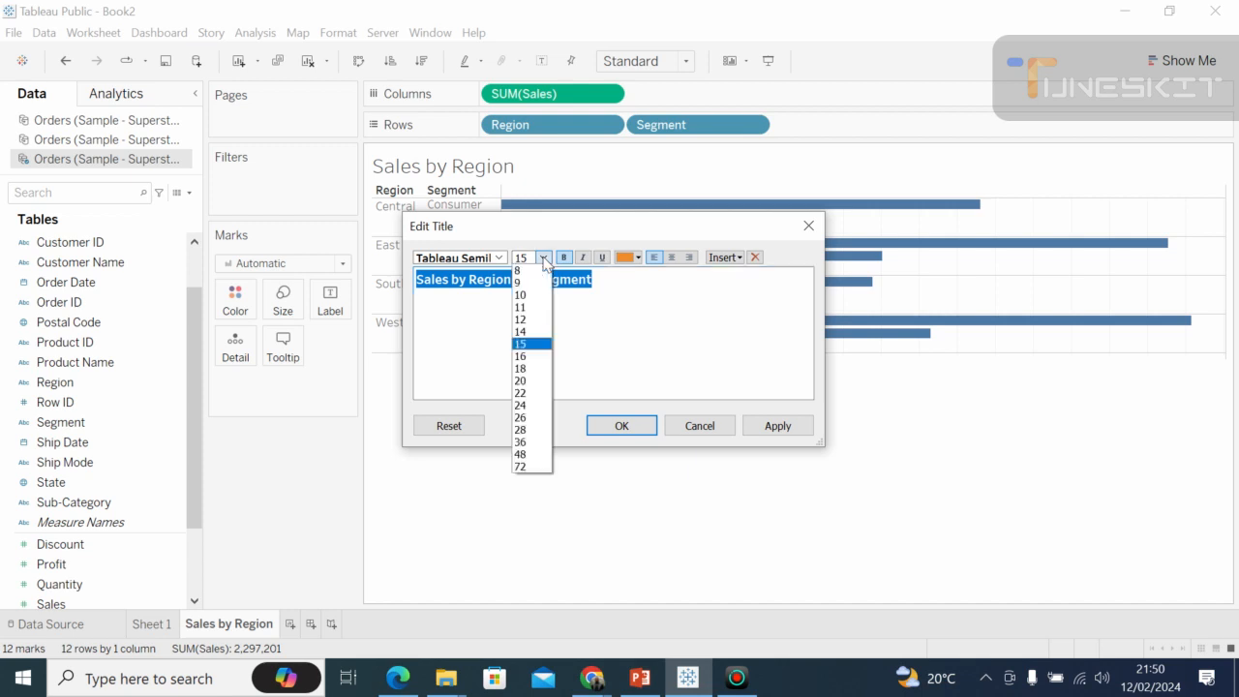
{"action": "left_click", "coordinate": [530, 382]}
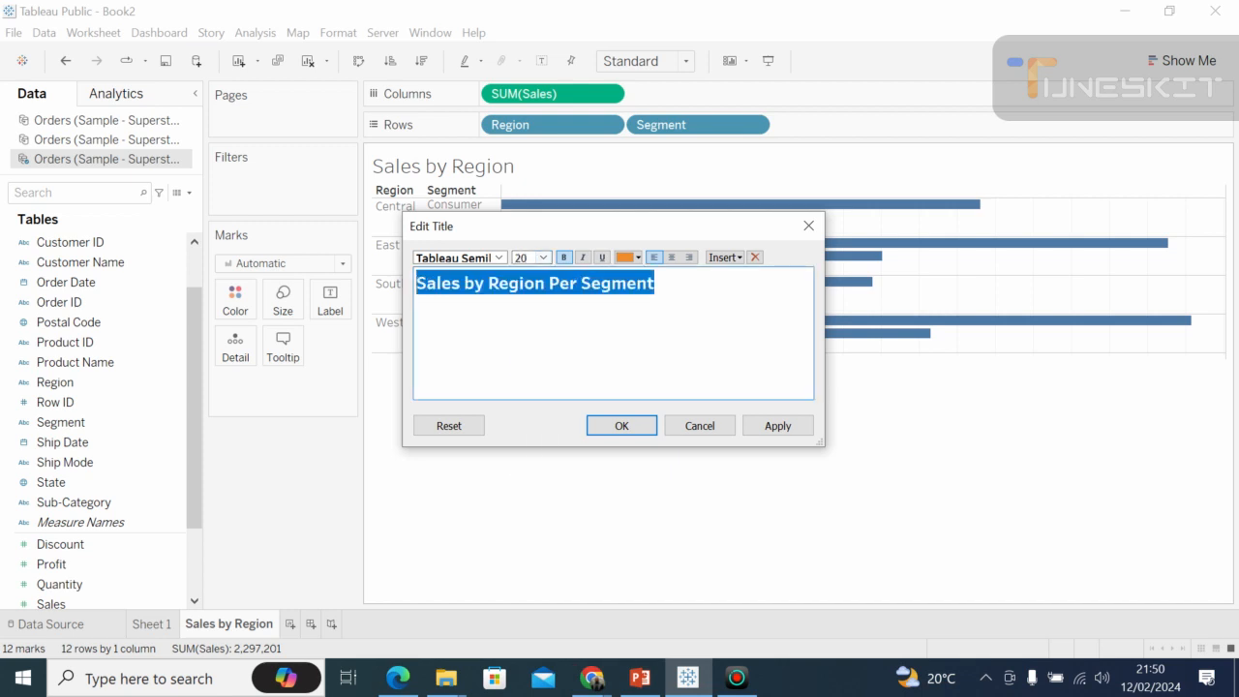
{"action": "left_click", "coordinate": [621, 426]}
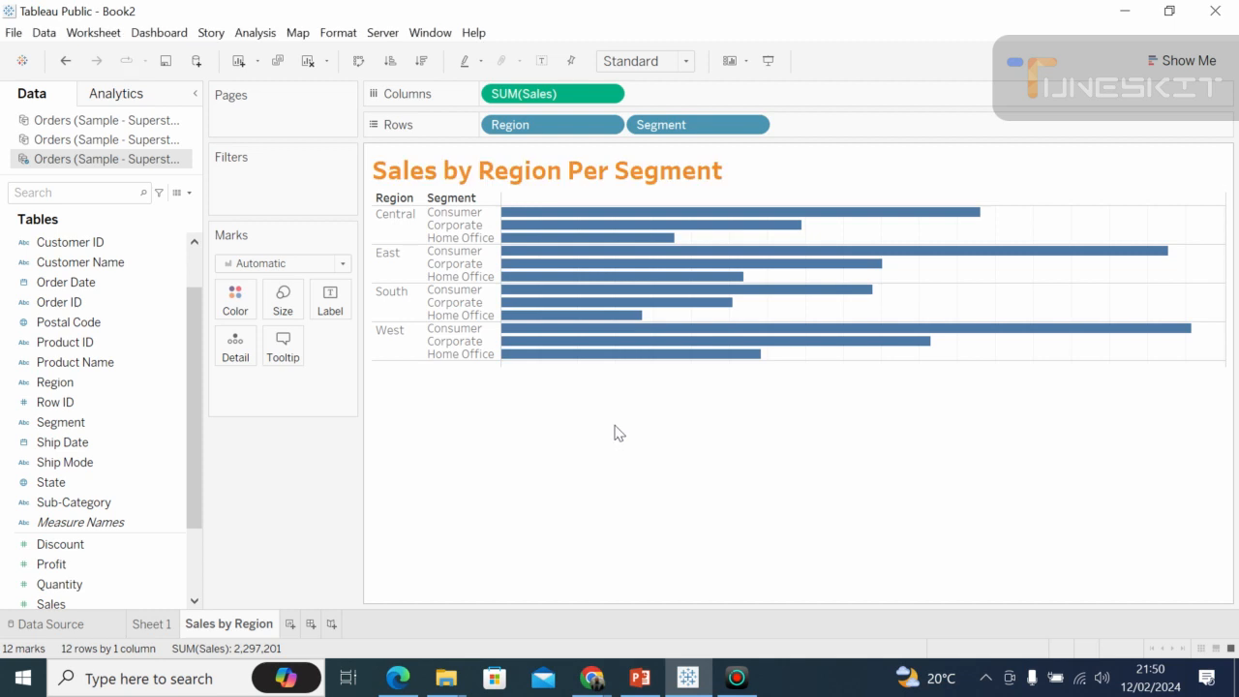
Check the Google Meet call in Chrome and return to the Tableau worksheet.
{"action": "mouse_move", "coordinate": [595, 682]}
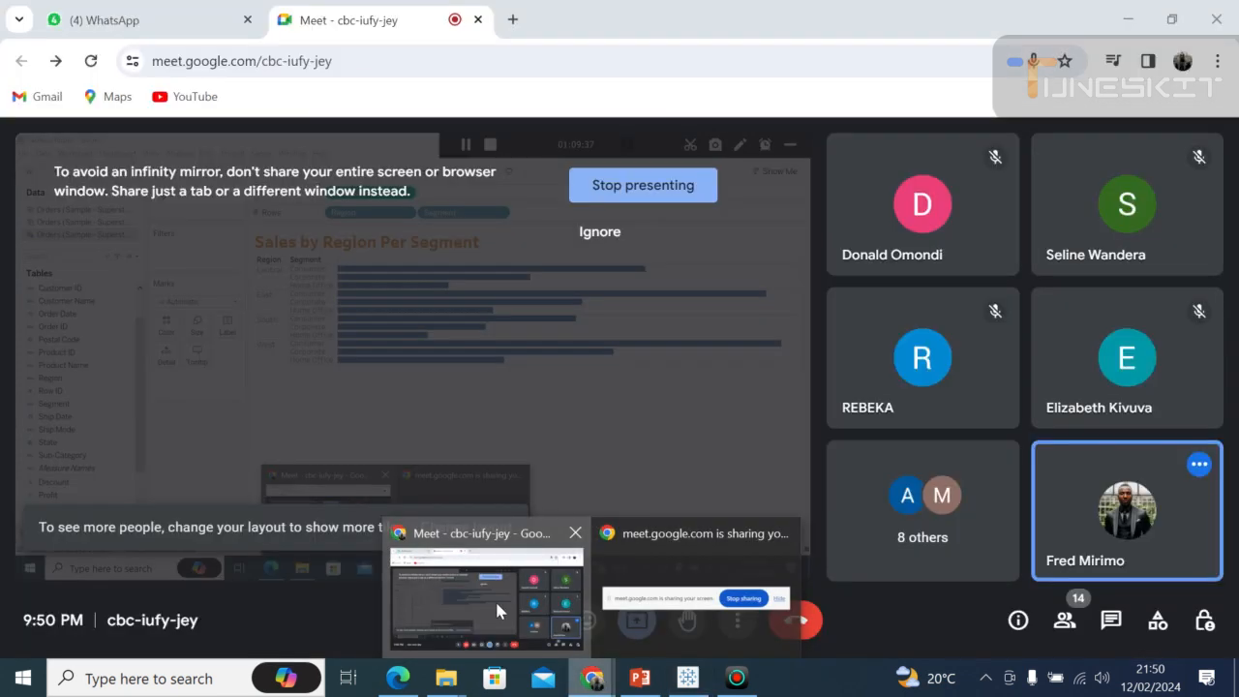
{"action": "left_click", "coordinate": [495, 598]}
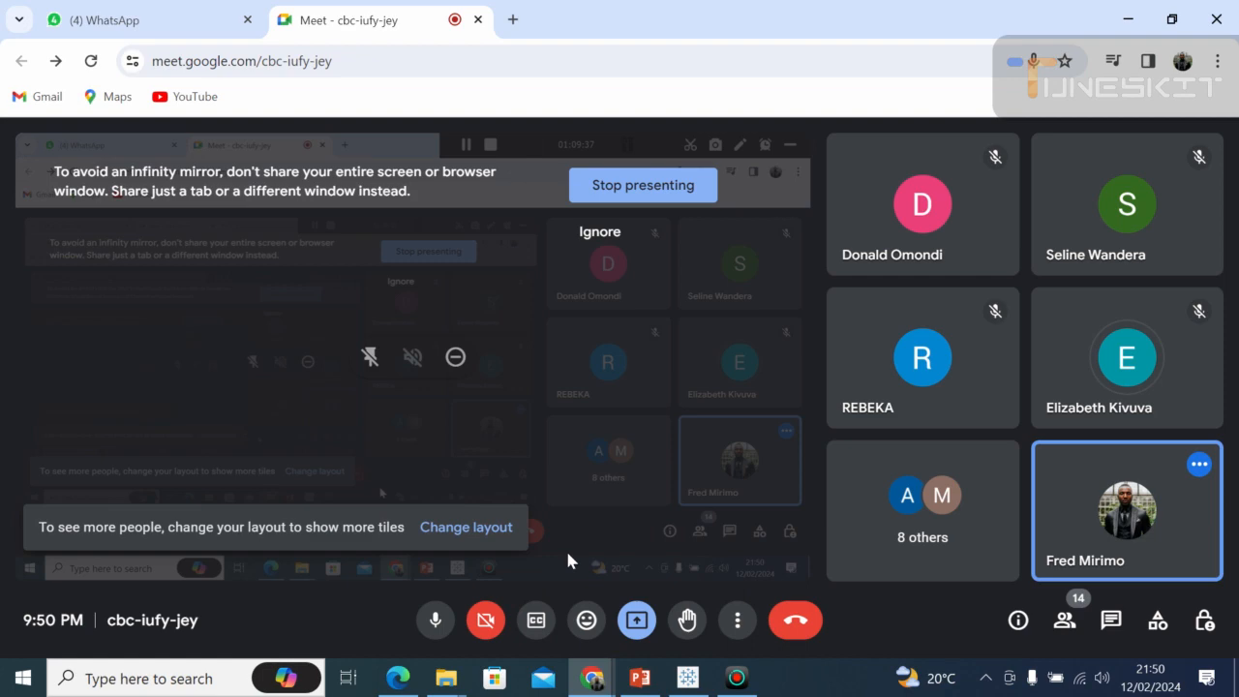
{"action": "left_click", "coordinate": [640, 678]}
{"action": "left_click", "coordinate": [687, 680]}
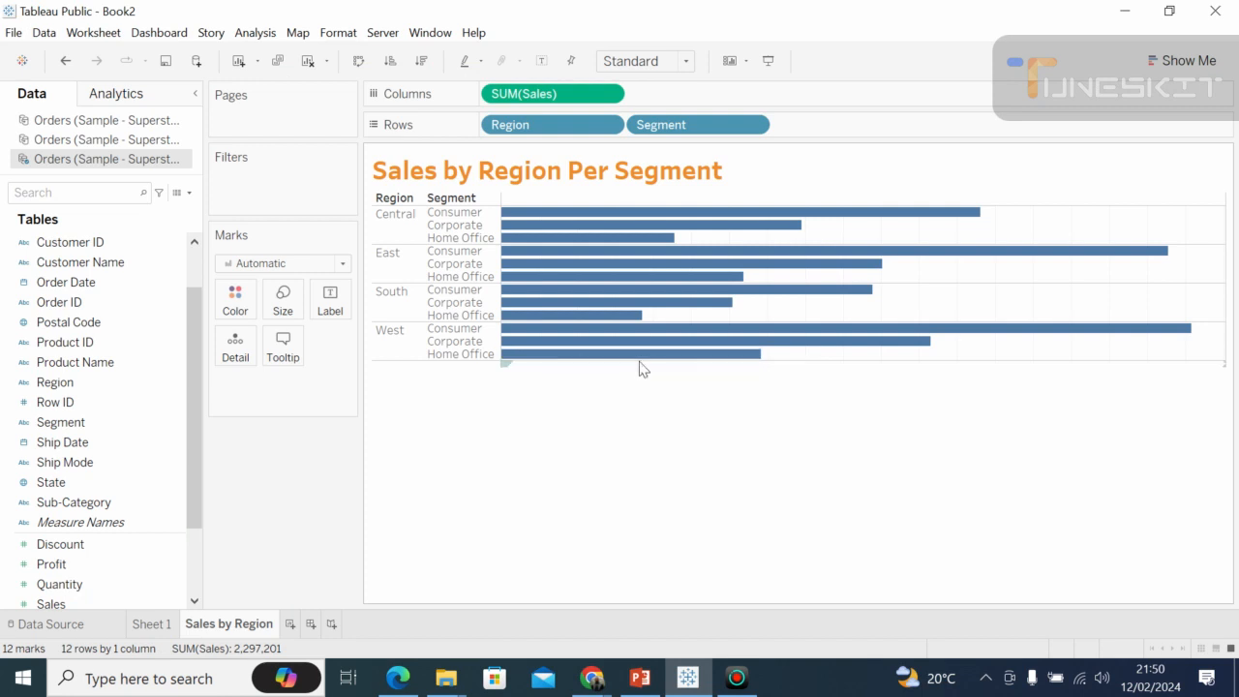
Try to increase the row height of the segment bars, and check the Wi-Fi connection.
{"action": "mouse_move", "coordinate": [655, 360]}
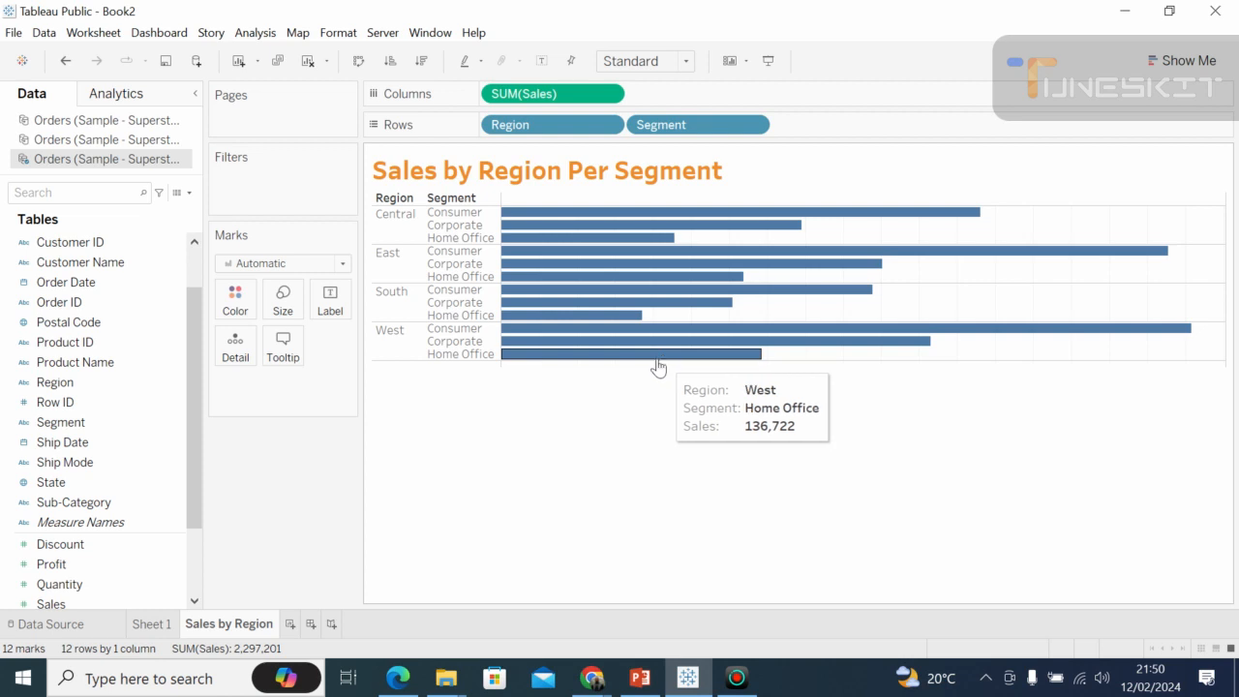
{"action": "left_click_drag", "start_coordinate": [652, 360], "coordinate": [626, 511]}
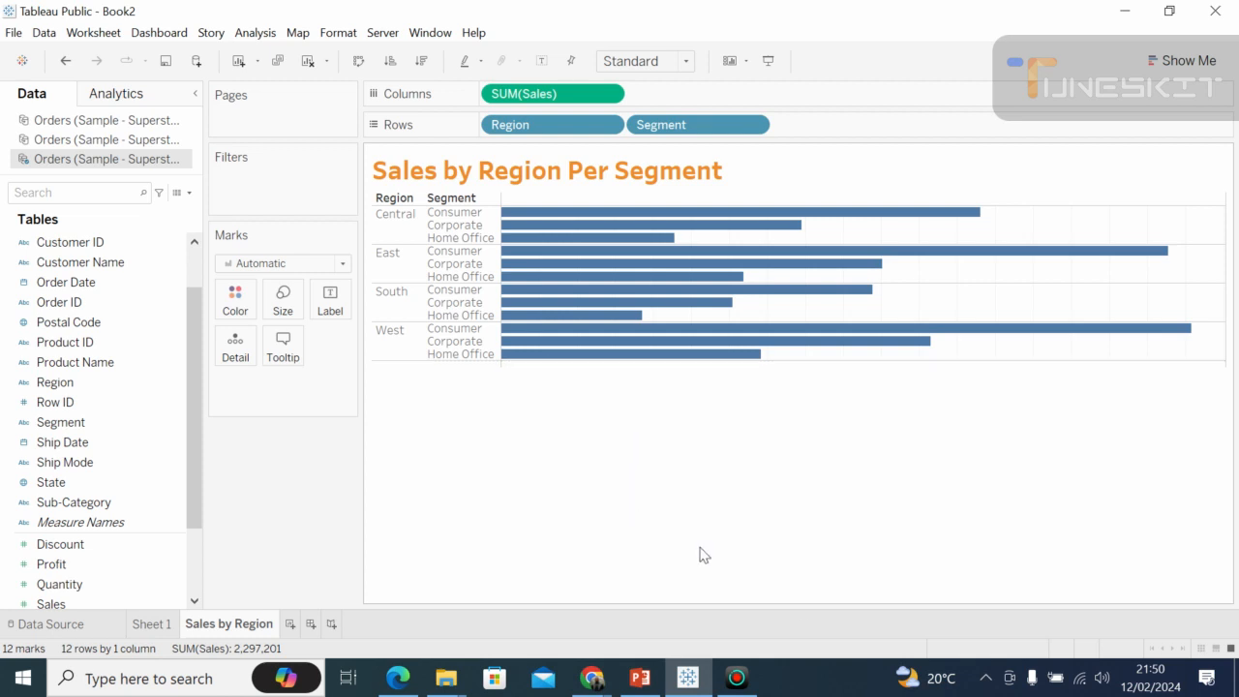
{"action": "left_click", "coordinate": [1085, 685]}
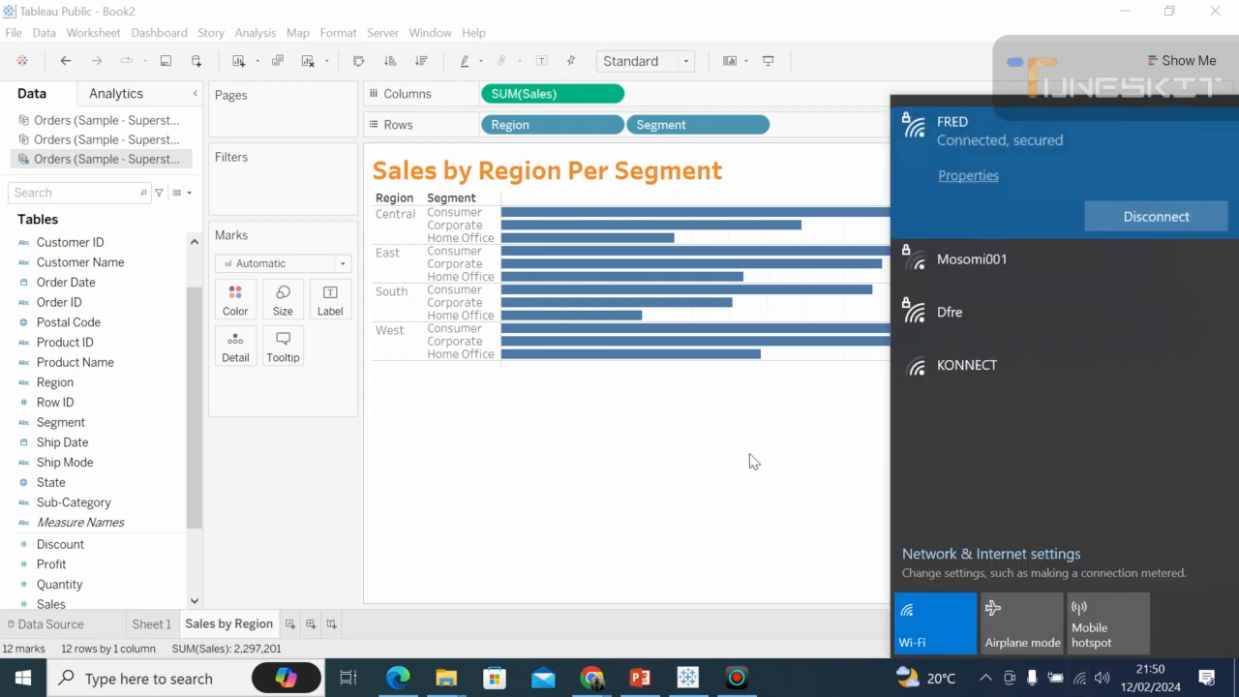
{"action": "left_click", "coordinate": [738, 462]}
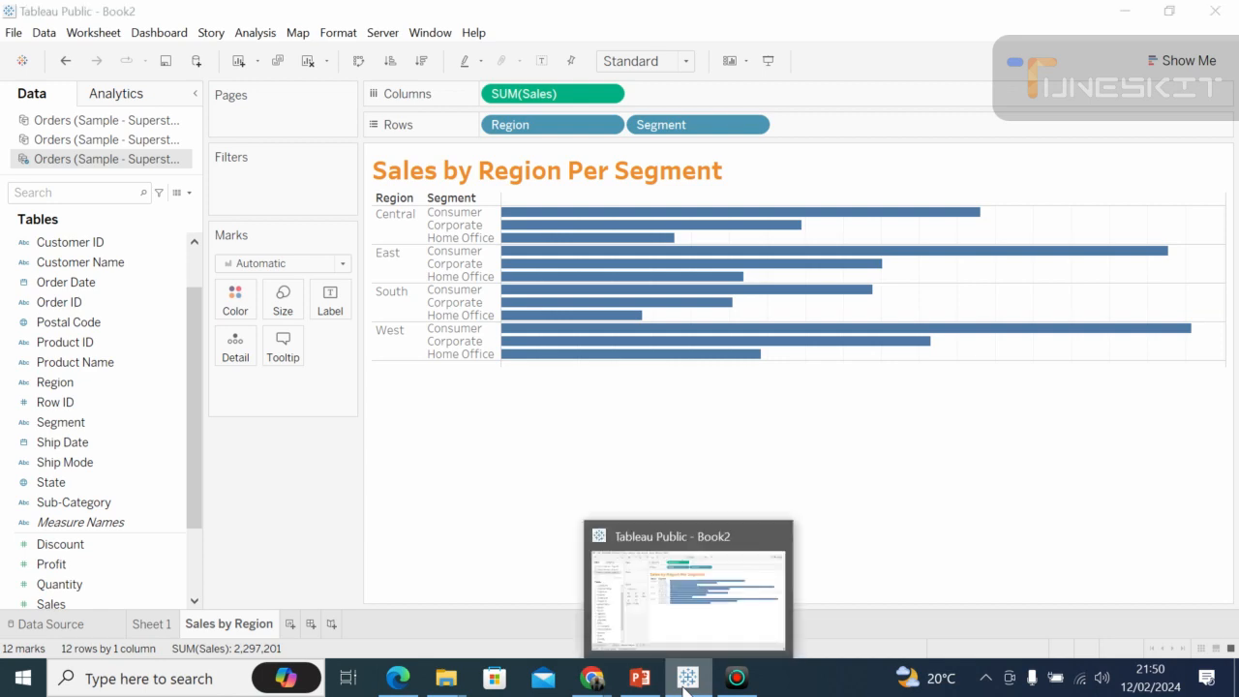
View the PowerPoint slide on foundations for building visualizations, and move Tableau ahead of PowerPoint on the Windows taskbar.
{"action": "left_click", "coordinate": [639, 677]}
{"action": "left_click", "coordinate": [574, 627]}
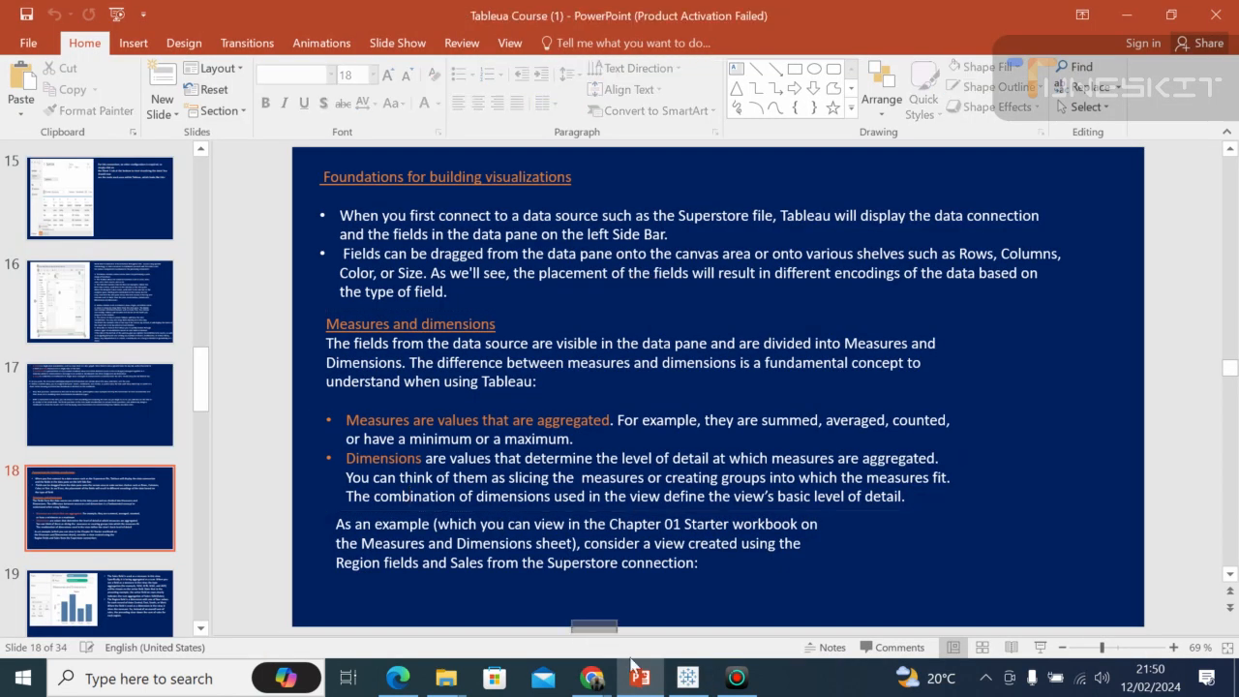
{"action": "left_click_drag", "start_coordinate": [682, 676], "coordinate": [635, 683]}
{"action": "left_click", "coordinate": [636, 683]}
Switch to the Google Meet call in Chrome, mute the microphone, and unmute it again.
{"action": "left_click", "coordinate": [592, 678]}
{"action": "left_click", "coordinate": [513, 604]}
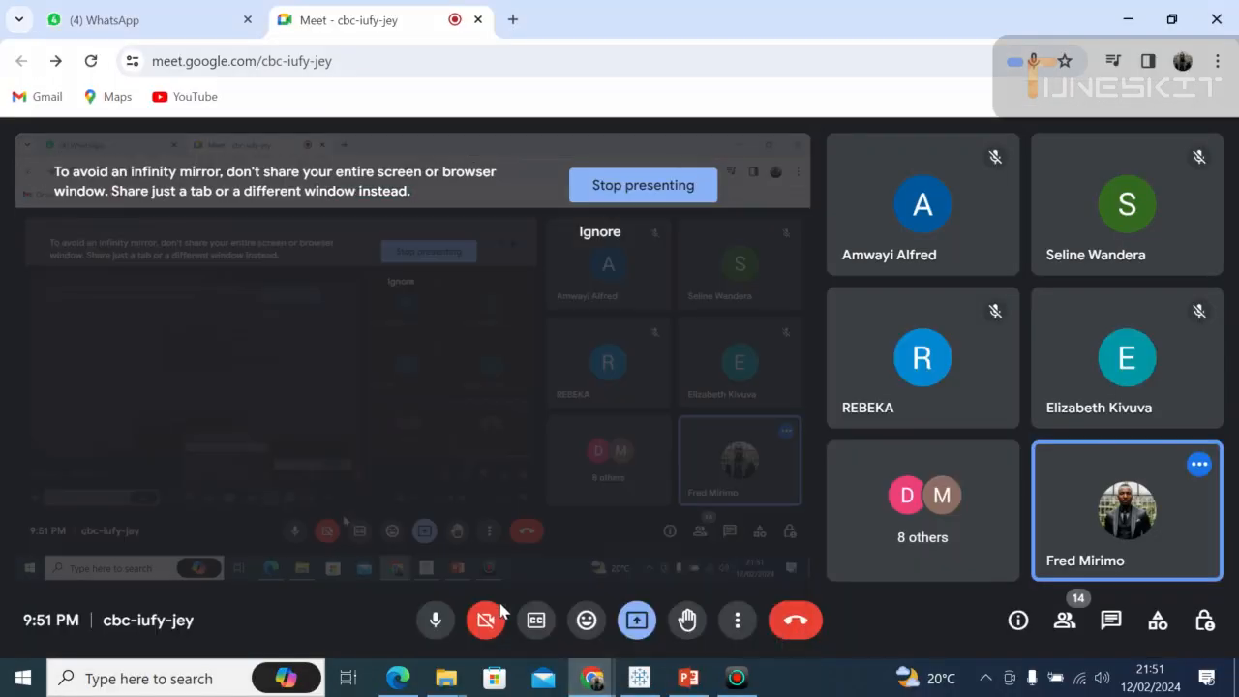
{"action": "left_click", "coordinate": [435, 620]}
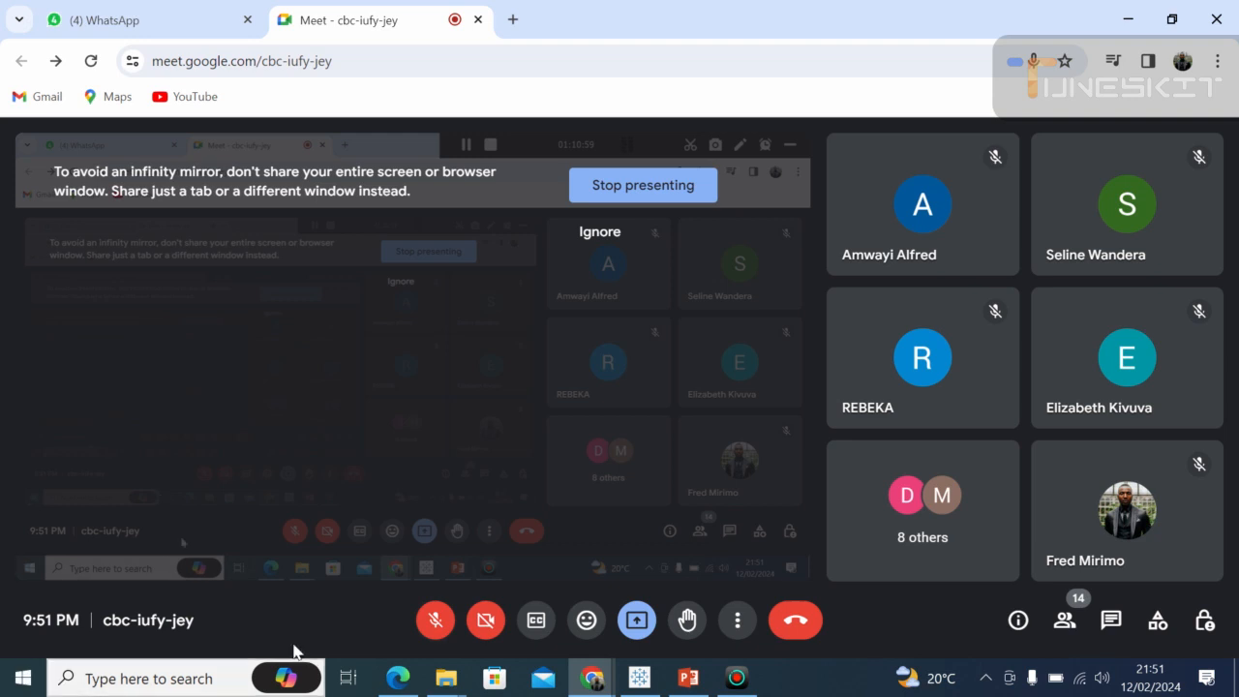
{"action": "left_click", "coordinate": [431, 629]}
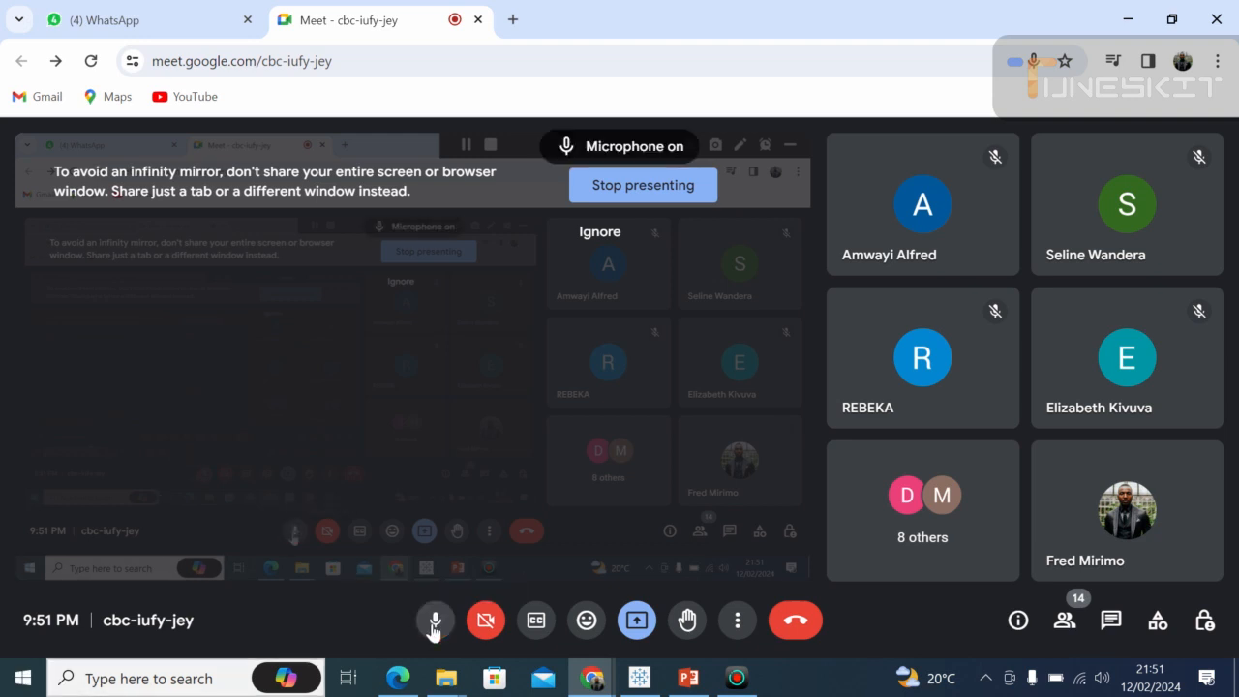
Return to Tableau and enlarge the row height of the segment bars so they extend beyond the visible chart area.
{"action": "left_click", "coordinate": [642, 680]}
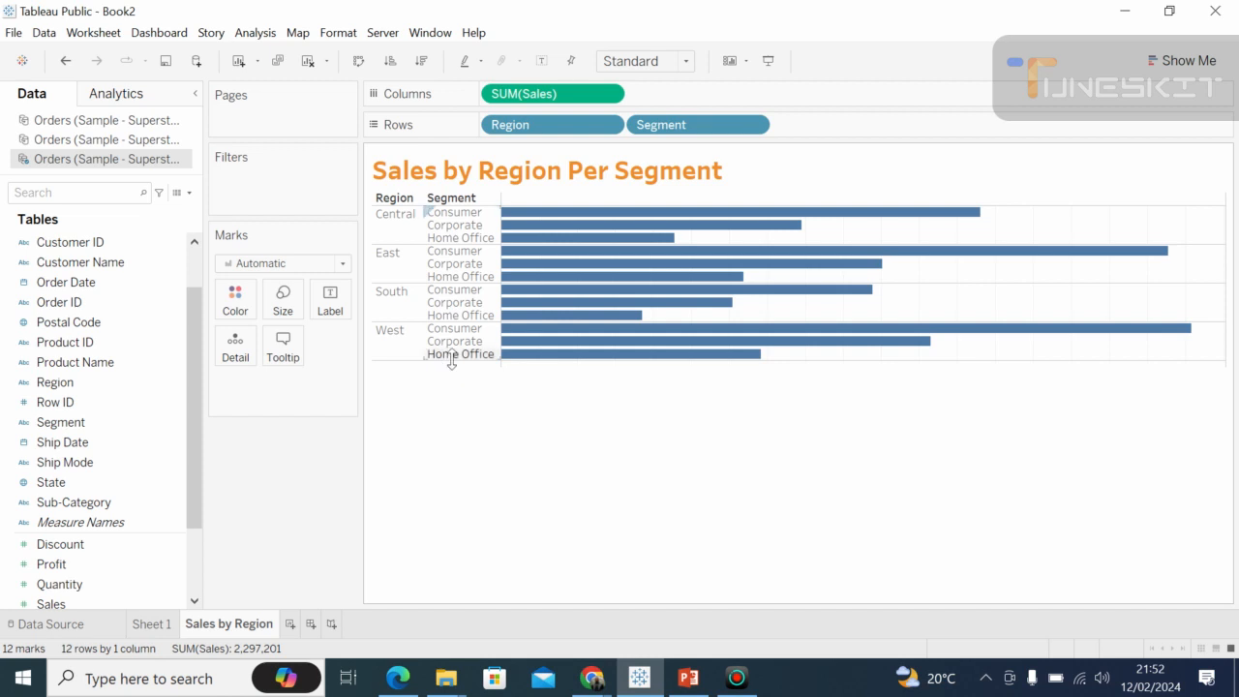
{"action": "left_click_drag", "start_coordinate": [451, 362], "coordinate": [438, 437]}
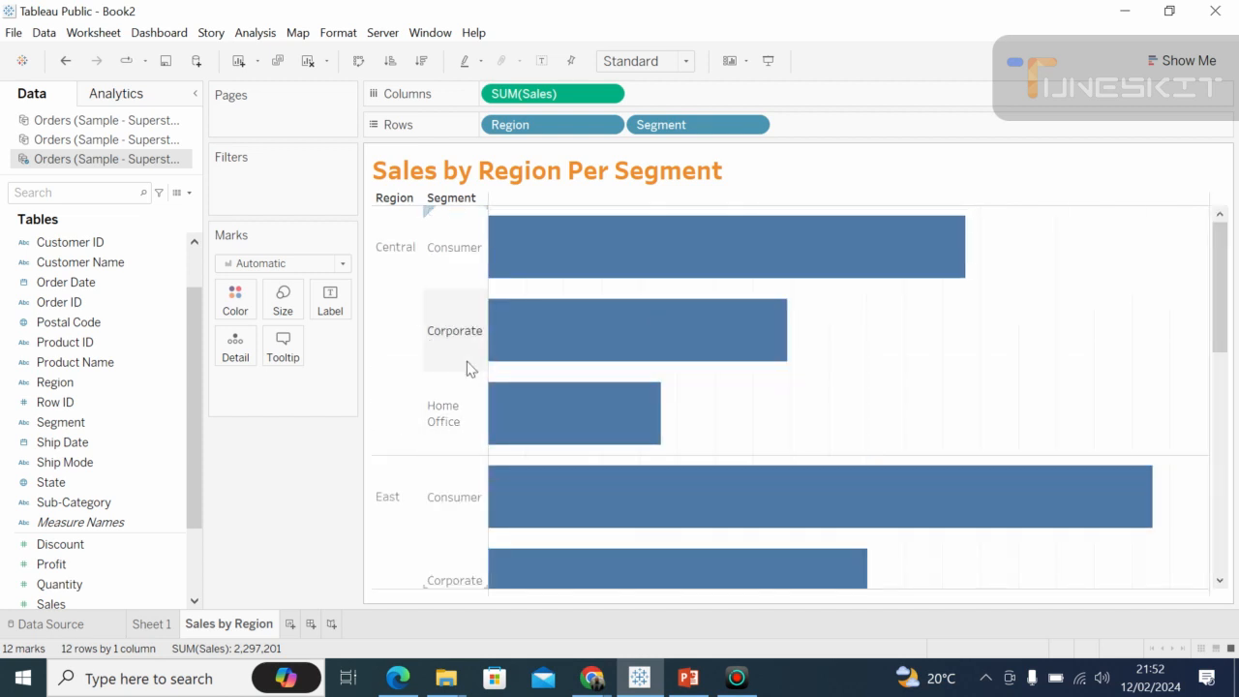
Look at the Google Meet call again and go back to the enlarged Tableau chart.
{"action": "left_click", "coordinate": [595, 676]}
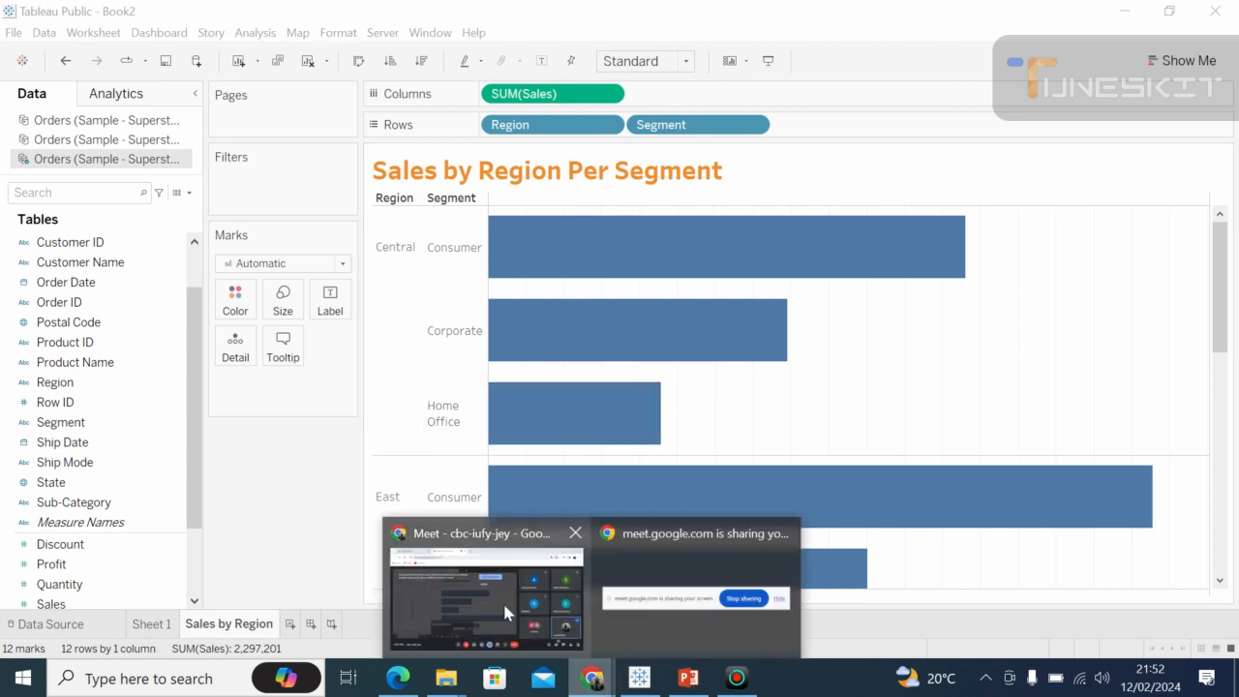
{"action": "left_click", "coordinate": [503, 602]}
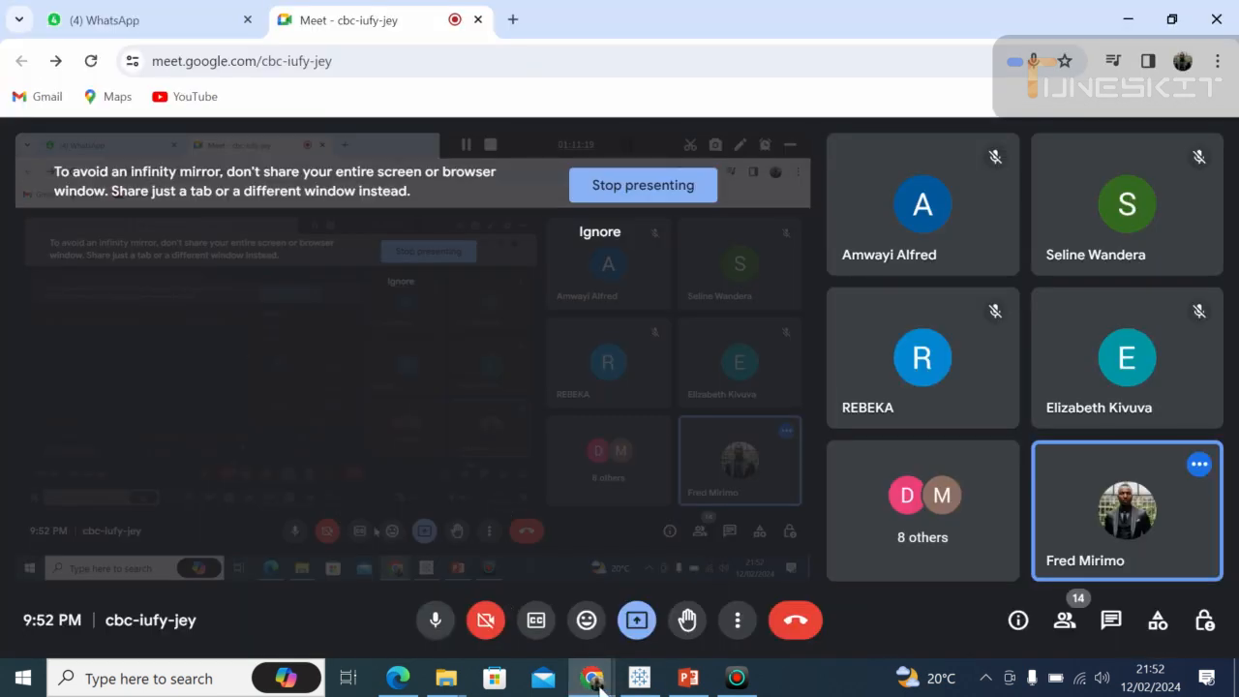
{"action": "left_click", "coordinate": [639, 678]}
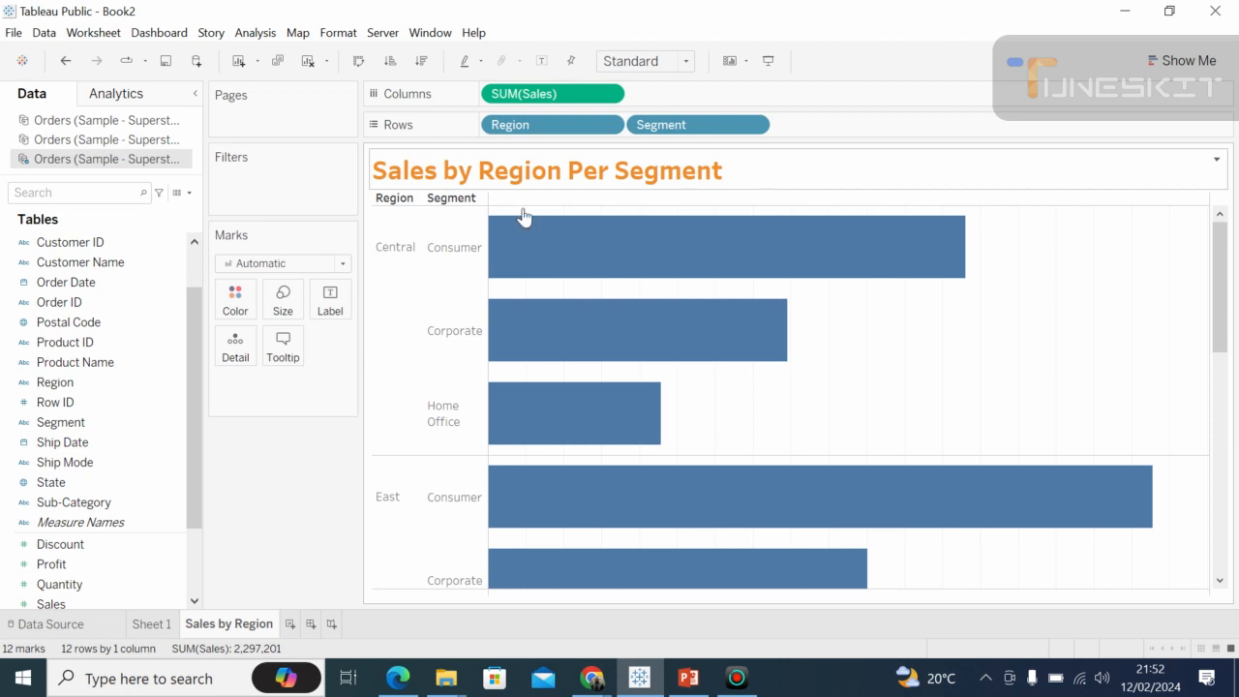
{"action": "left_click", "coordinate": [1220, 394]}
{"action": "left_click_drag", "start_coordinate": [1222, 395], "coordinate": [1225, 247]}
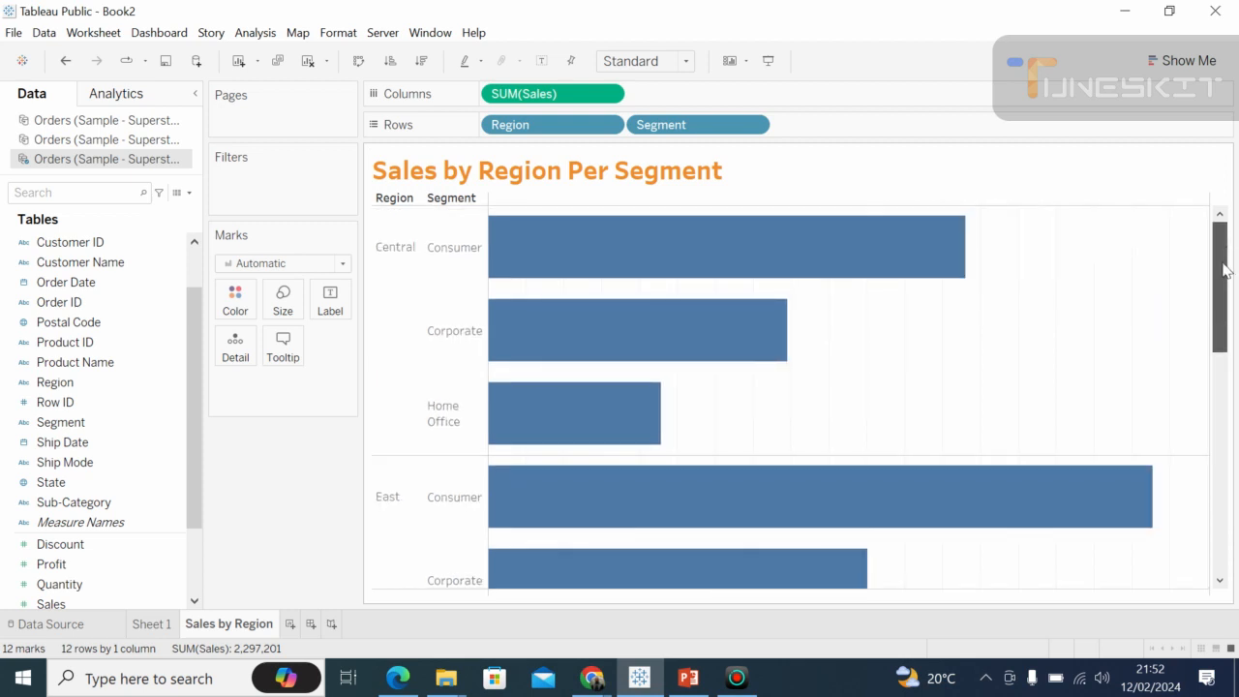
{"action": "left_click_drag", "start_coordinate": [1225, 271], "coordinate": [1206, 210]}
{"action": "scroll", "coordinate": [1219, 358], "scroll_direction": "down", "scroll_amount": 2}
Open the title "Sales by Region Per Segment" for editing, select its whole text and choose the Tableau Semibold font.
{"action": "left_click", "coordinate": [512, 168]}
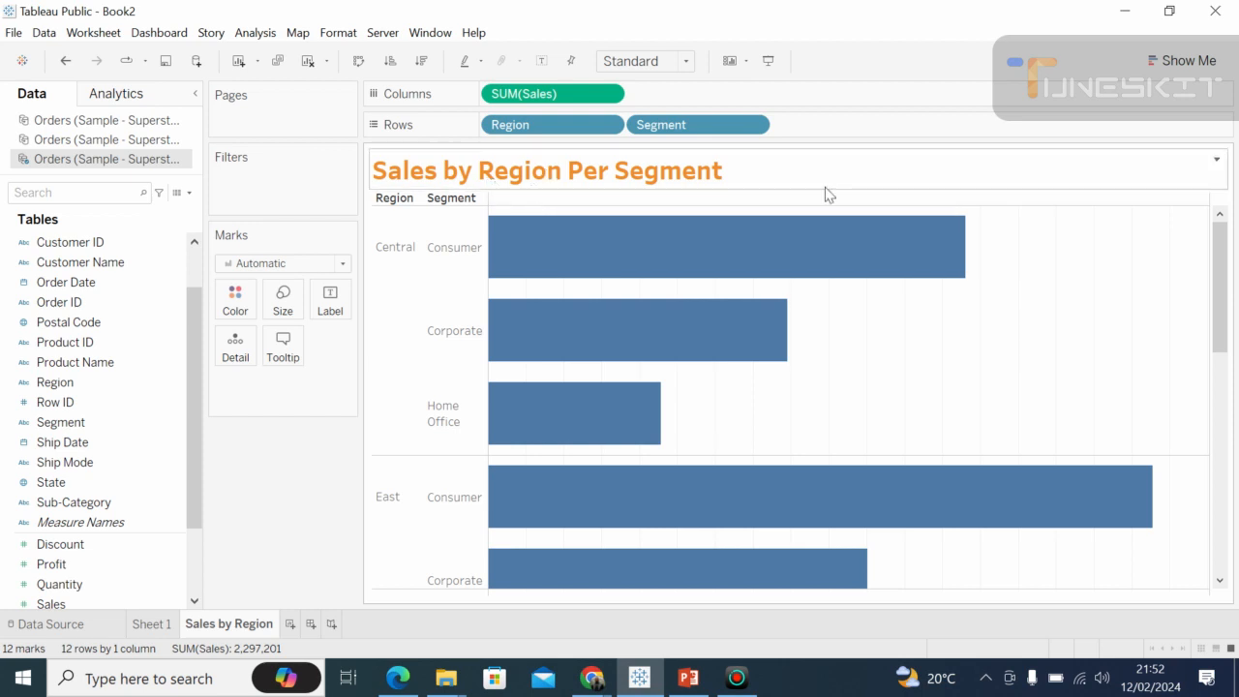
{"action": "left_click", "coordinate": [1216, 161]}
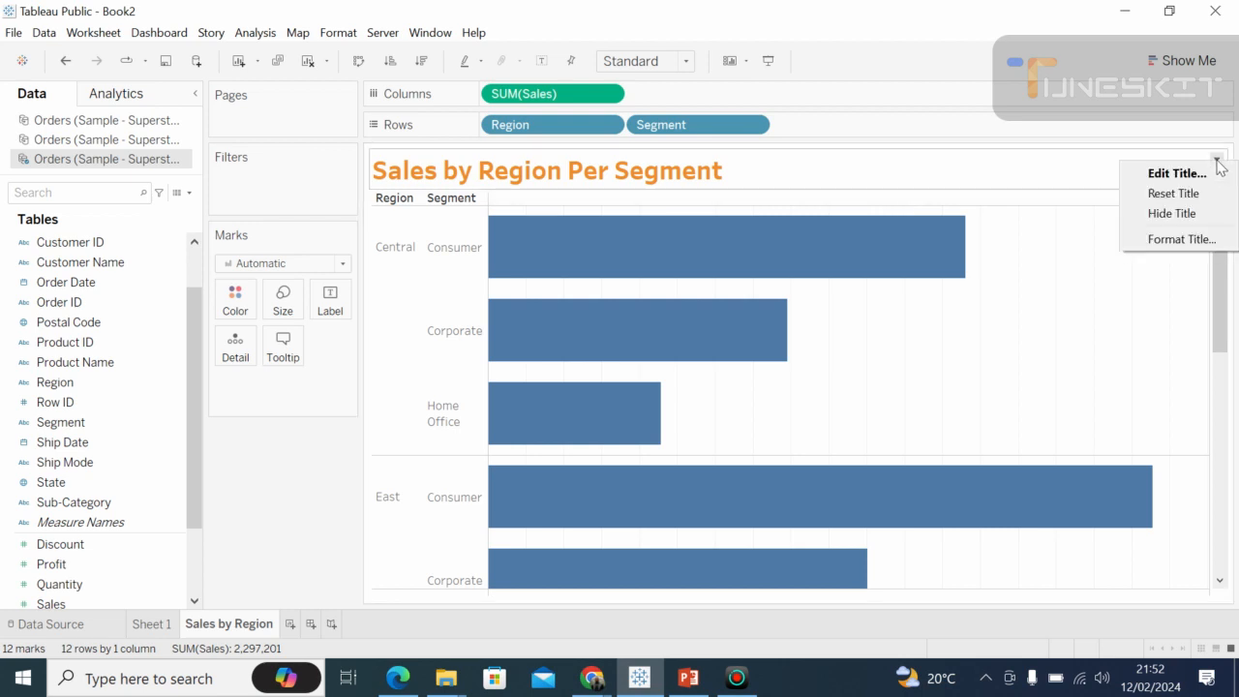
{"action": "left_click", "coordinate": [1184, 179]}
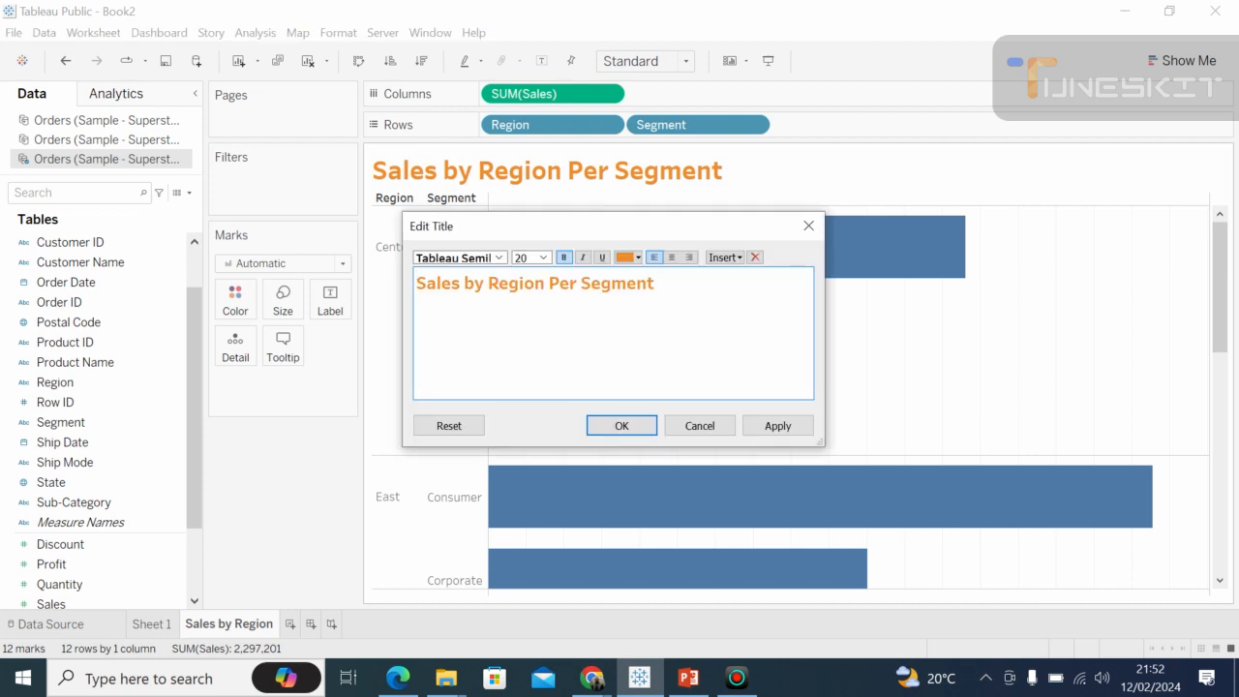
{"action": "left_click_drag", "start_coordinate": [655, 283], "coordinate": [438, 283]}
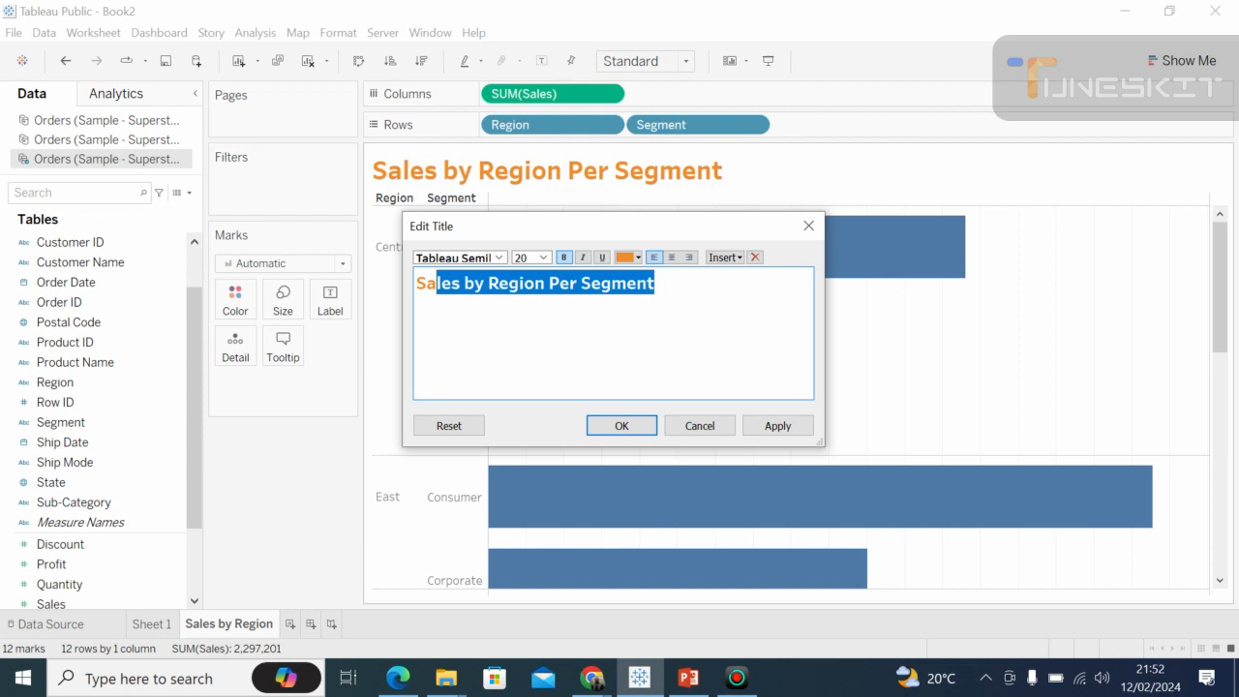
{"action": "left_click", "coordinate": [656, 283]}
{"action": "left_click_drag", "start_coordinate": [655, 282], "coordinate": [414, 287]}
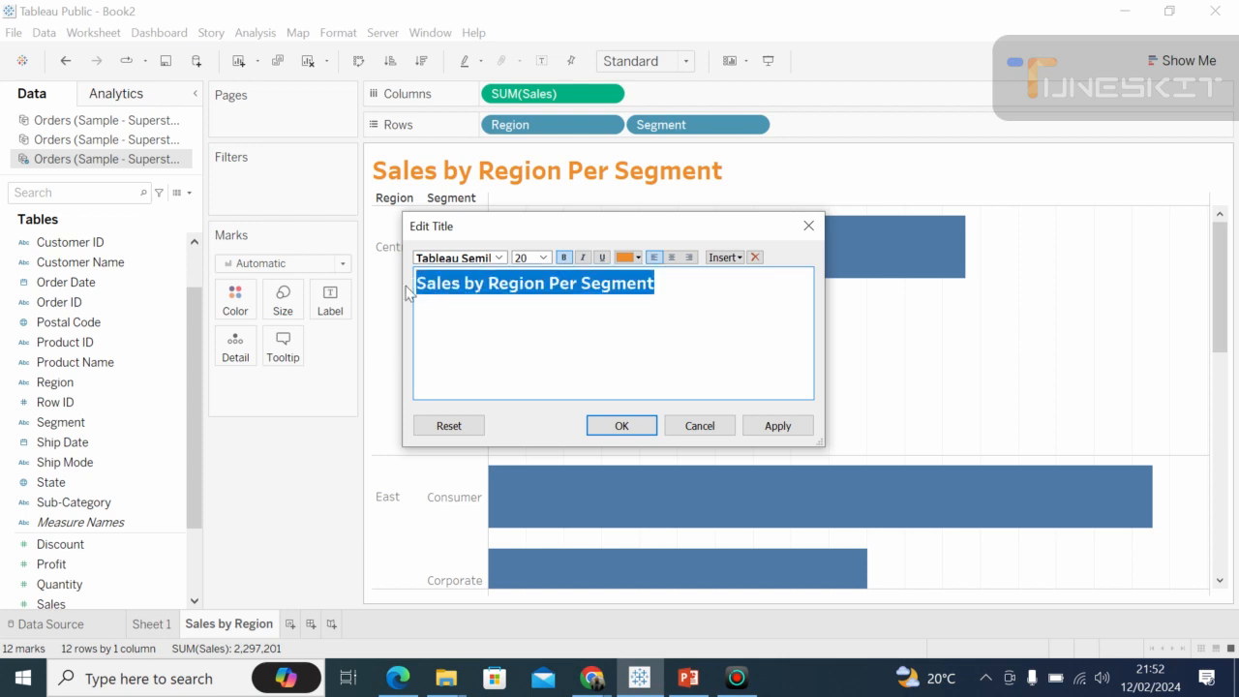
{"action": "left_click", "coordinate": [500, 260]}
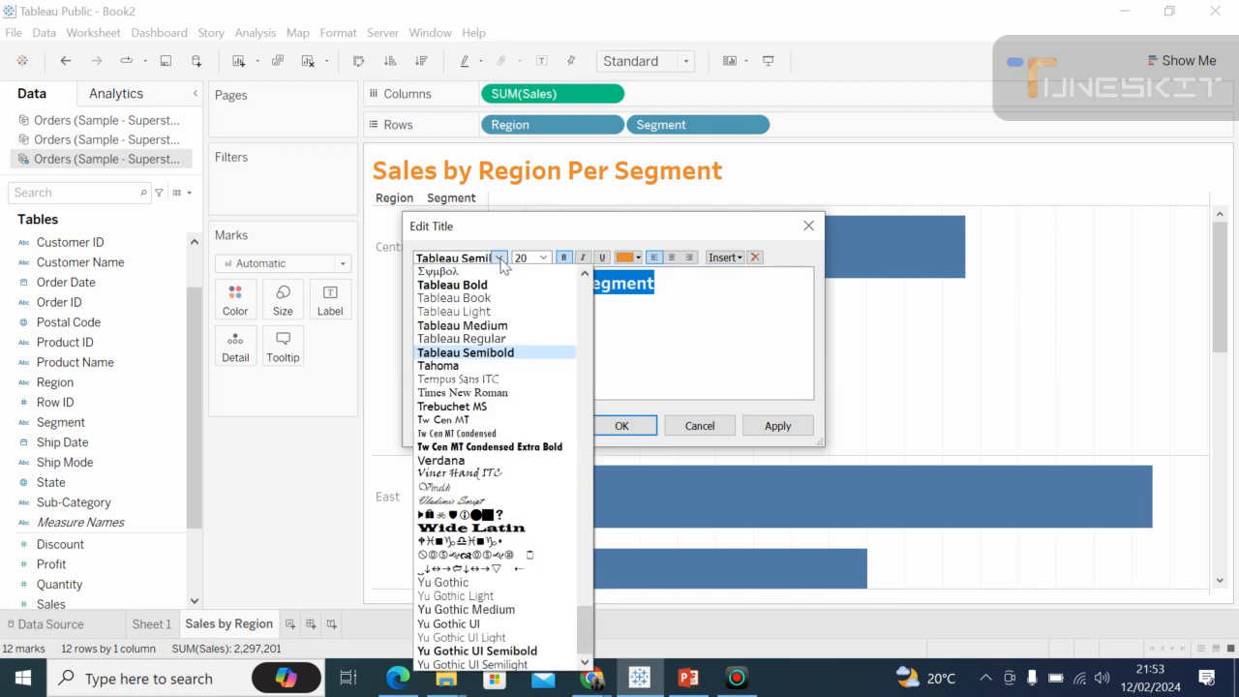
{"action": "left_click", "coordinate": [493, 354]}
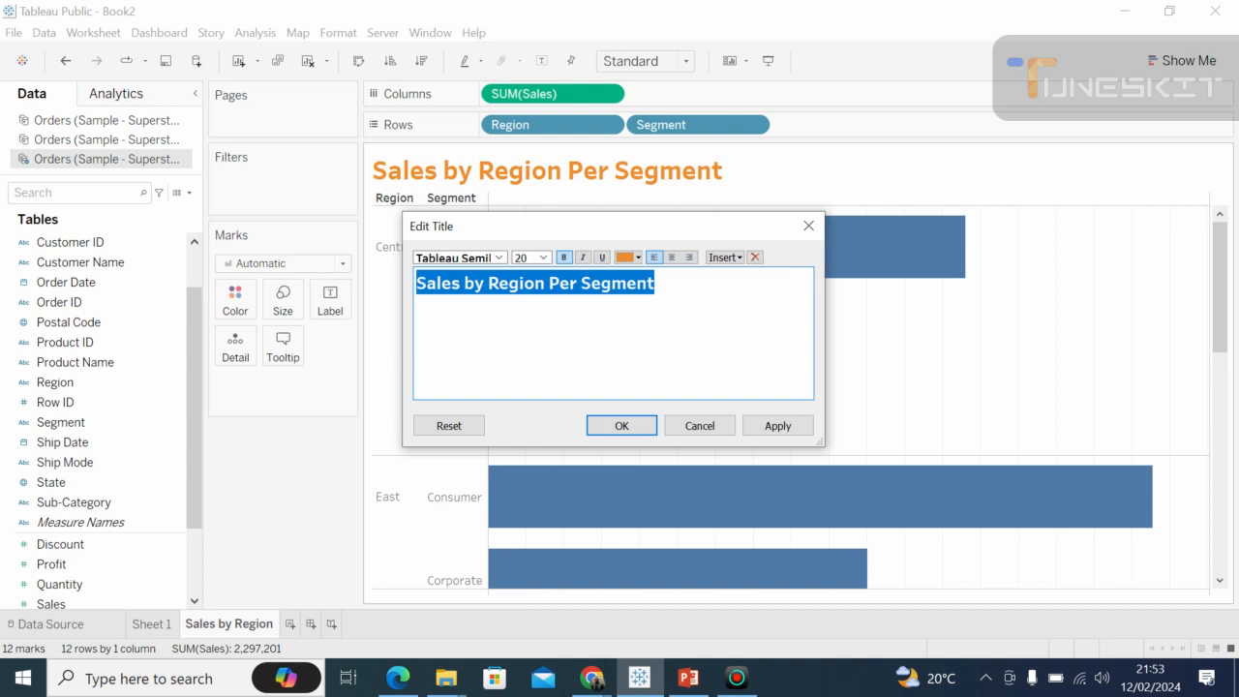
Look at the title's font color palette, center-align the title and apply the edit.
{"action": "left_click", "coordinate": [639, 258]}
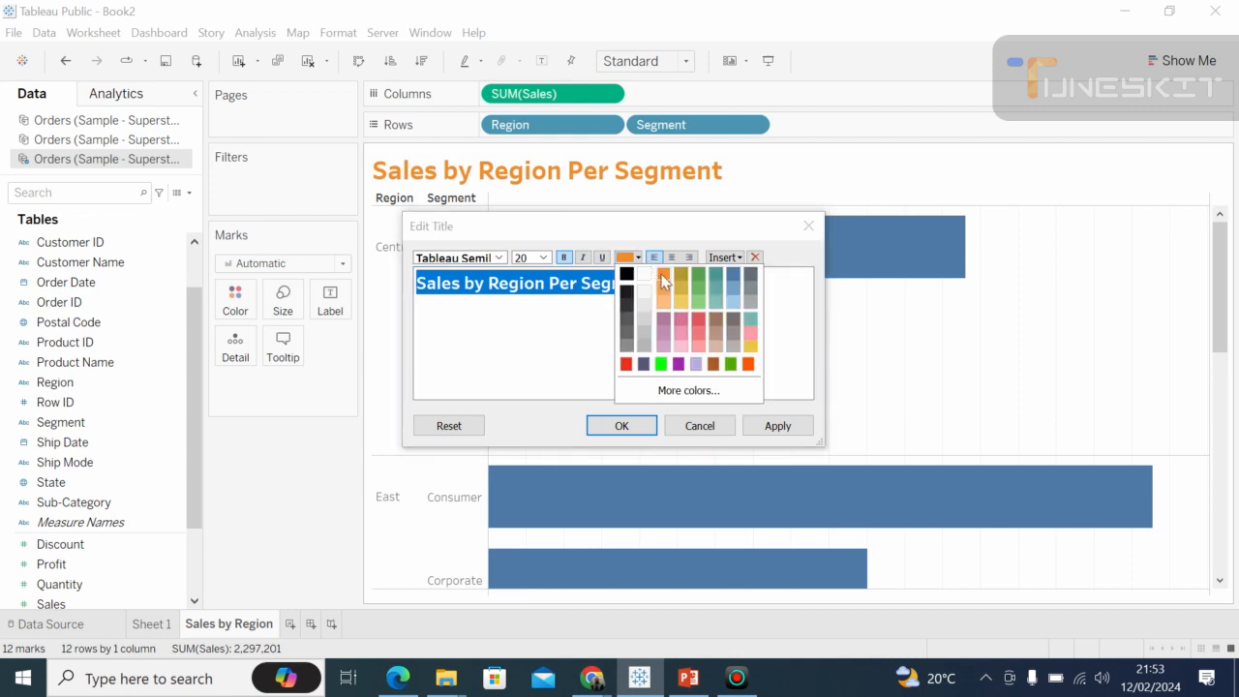
{"action": "left_click", "coordinate": [581, 338]}
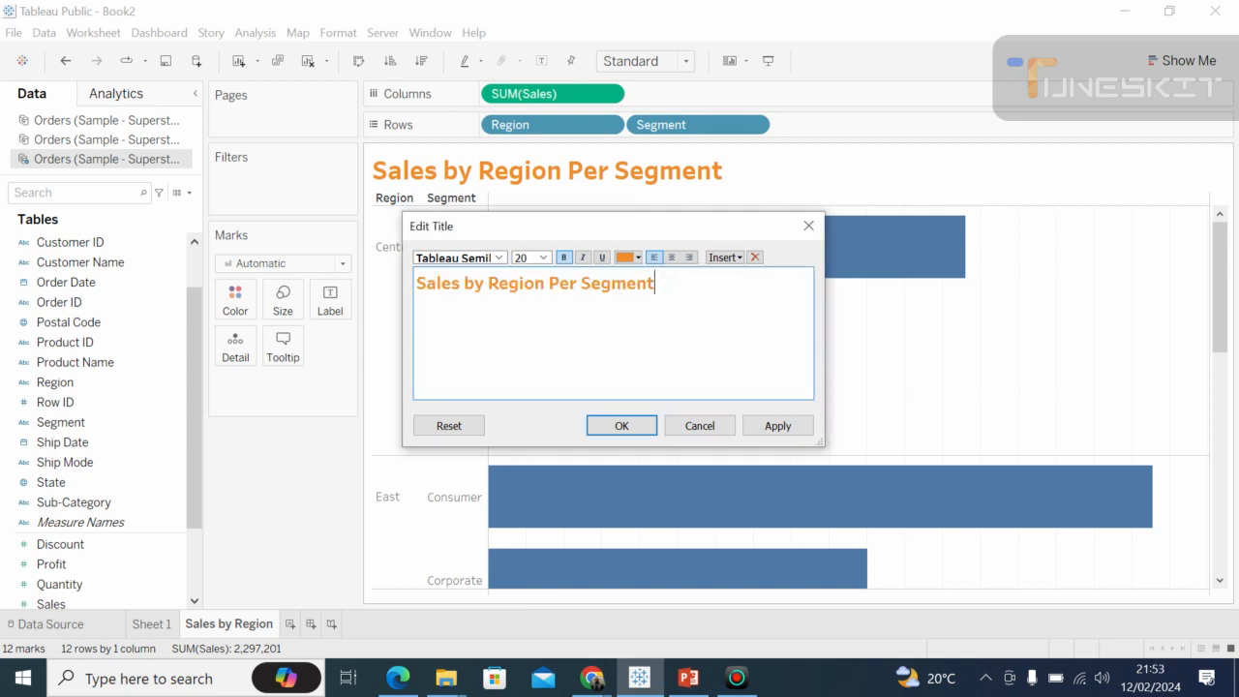
{"action": "left_click", "coordinate": [673, 258]}
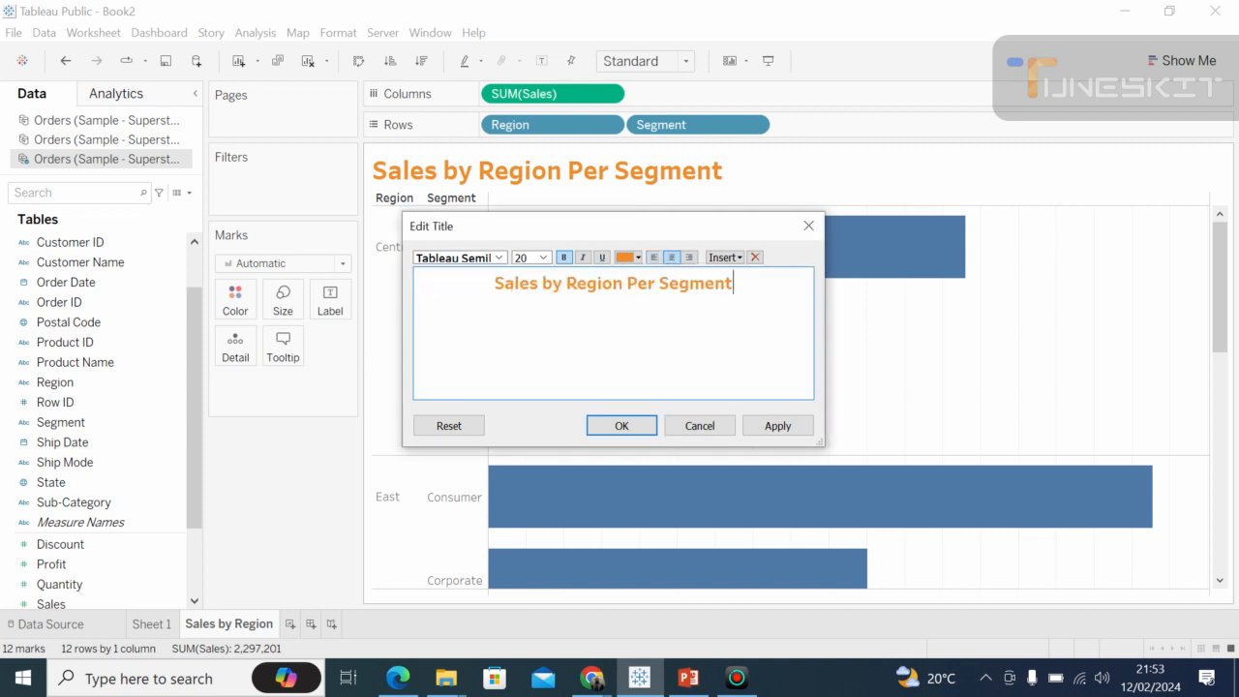
{"action": "left_click", "coordinate": [620, 427]}
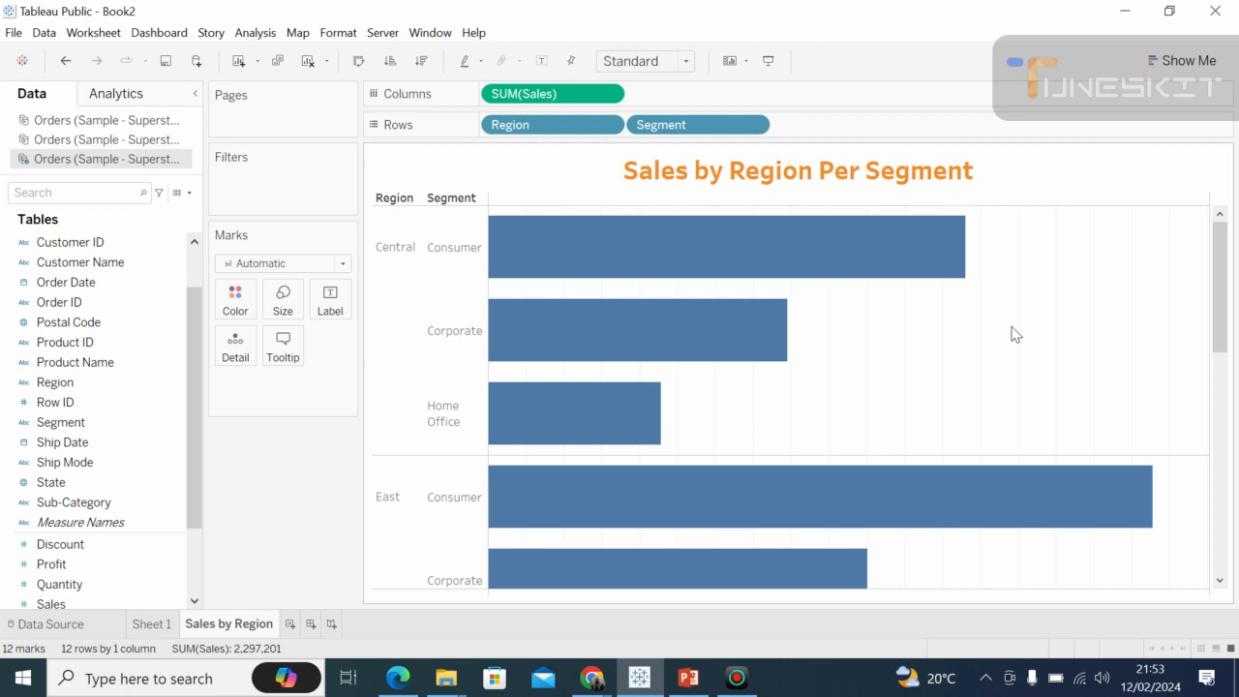
Color the region and segment bars by the Sales measure.
{"action": "mouse_move", "coordinate": [912, 271]}
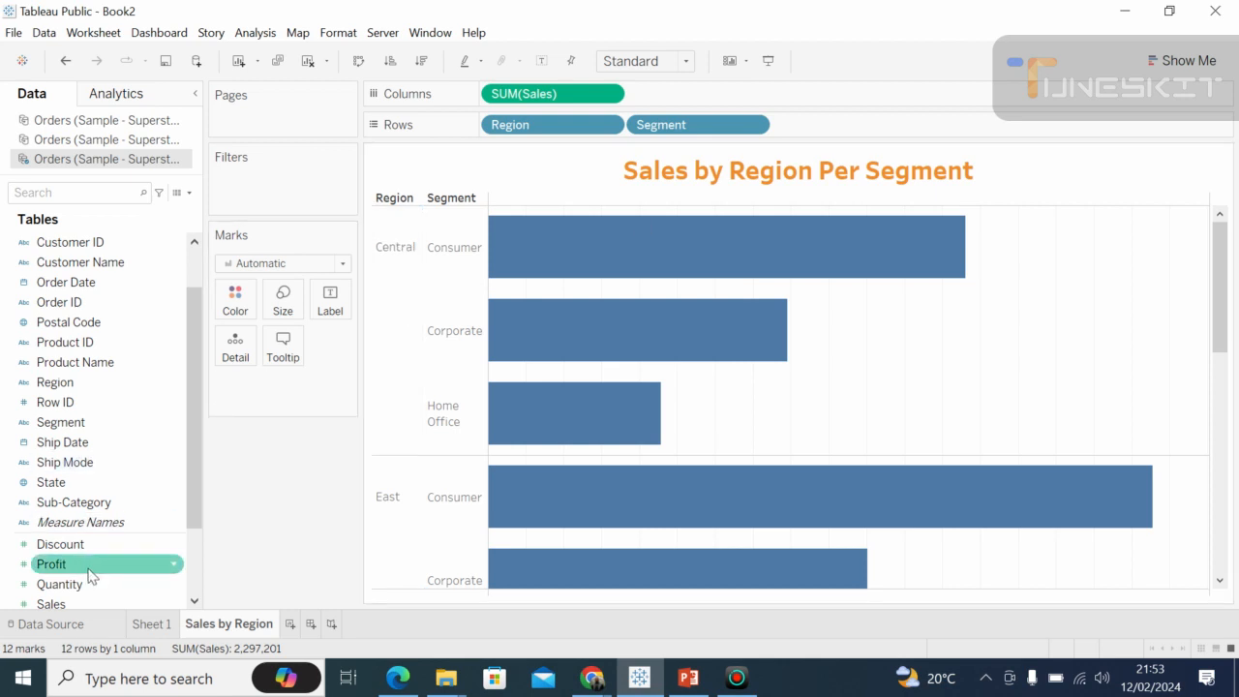
{"action": "left_click_drag", "start_coordinate": [193, 506], "coordinate": [191, 551]}
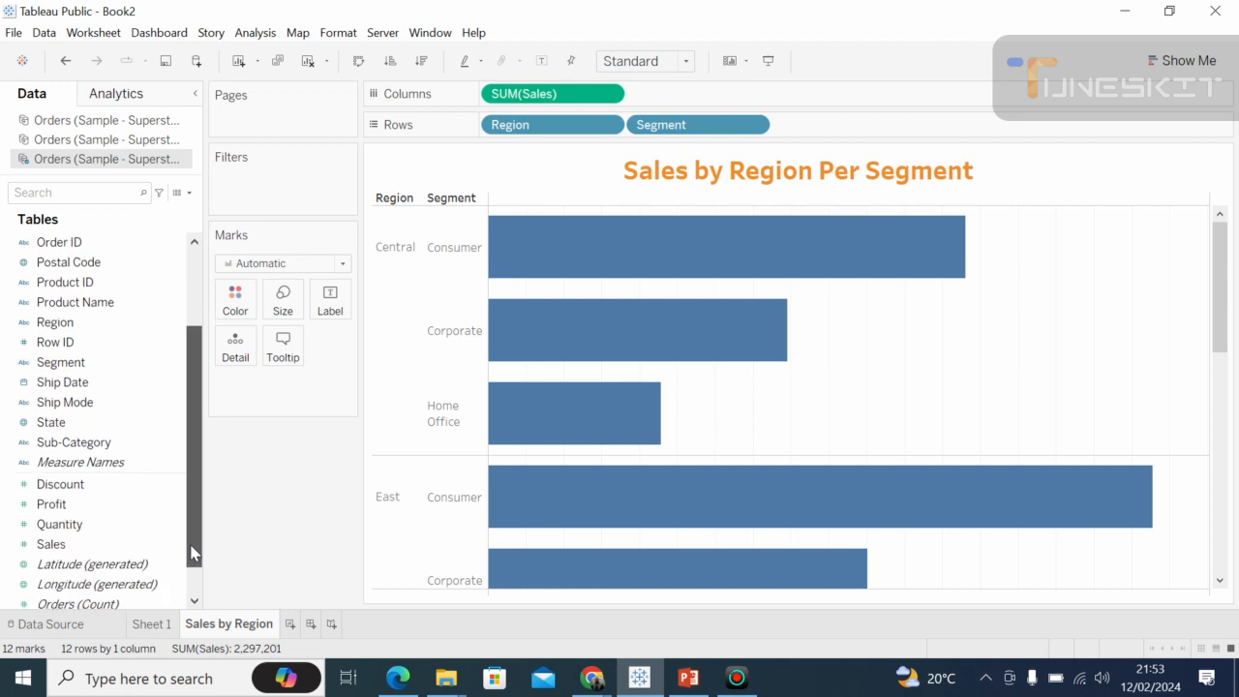
{"action": "mouse_move", "coordinate": [81, 530]}
{"action": "left_mouse_down"}
{"action": "mouse_move", "coordinate": [228, 393]}
{"action": "mouse_move", "coordinate": [251, 307]}
{"action": "left_mouse_up"}
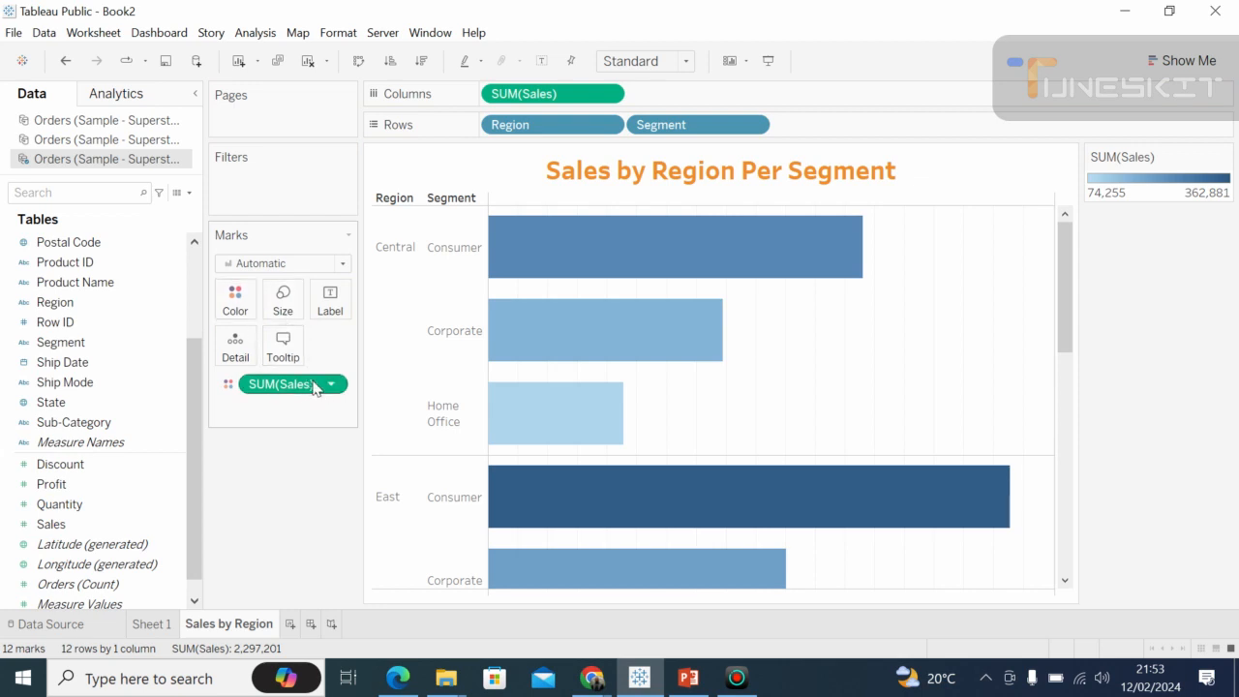
Edit the Sales color scale, trying the Red-Gold palette and applying Orange-Blue Diverging to the bars.
{"action": "left_click", "coordinate": [239, 306]}
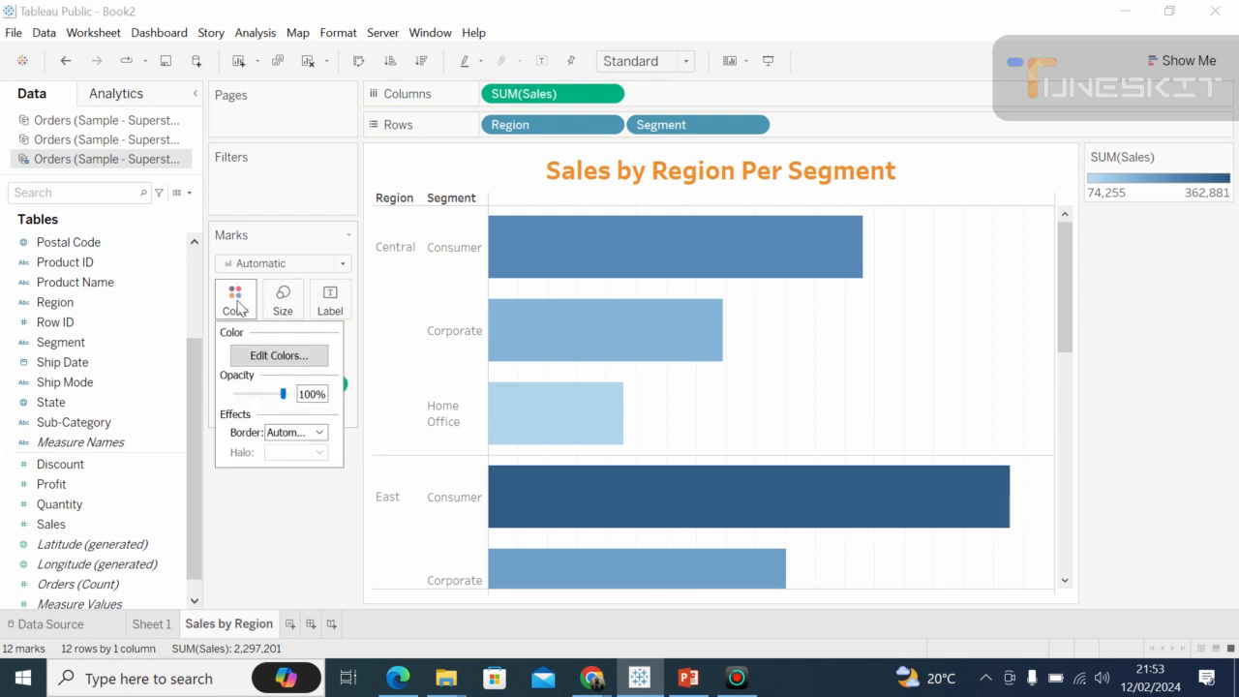
{"action": "left_click", "coordinate": [310, 361]}
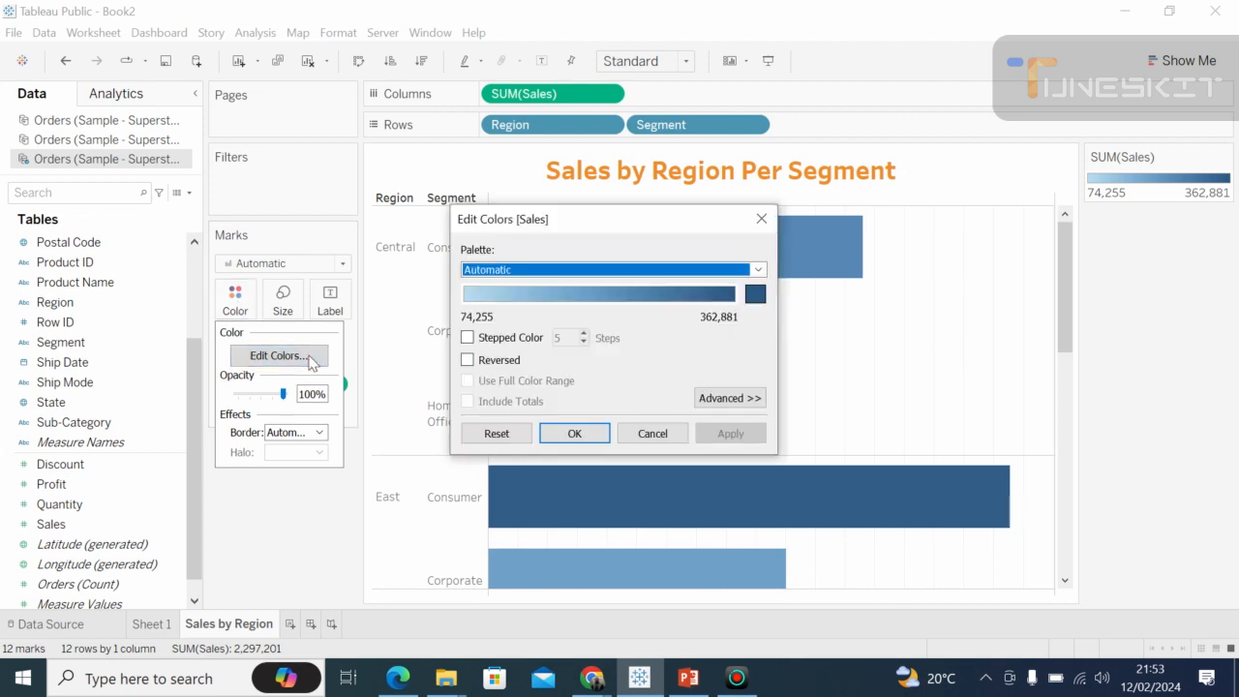
{"action": "left_click", "coordinate": [758, 271]}
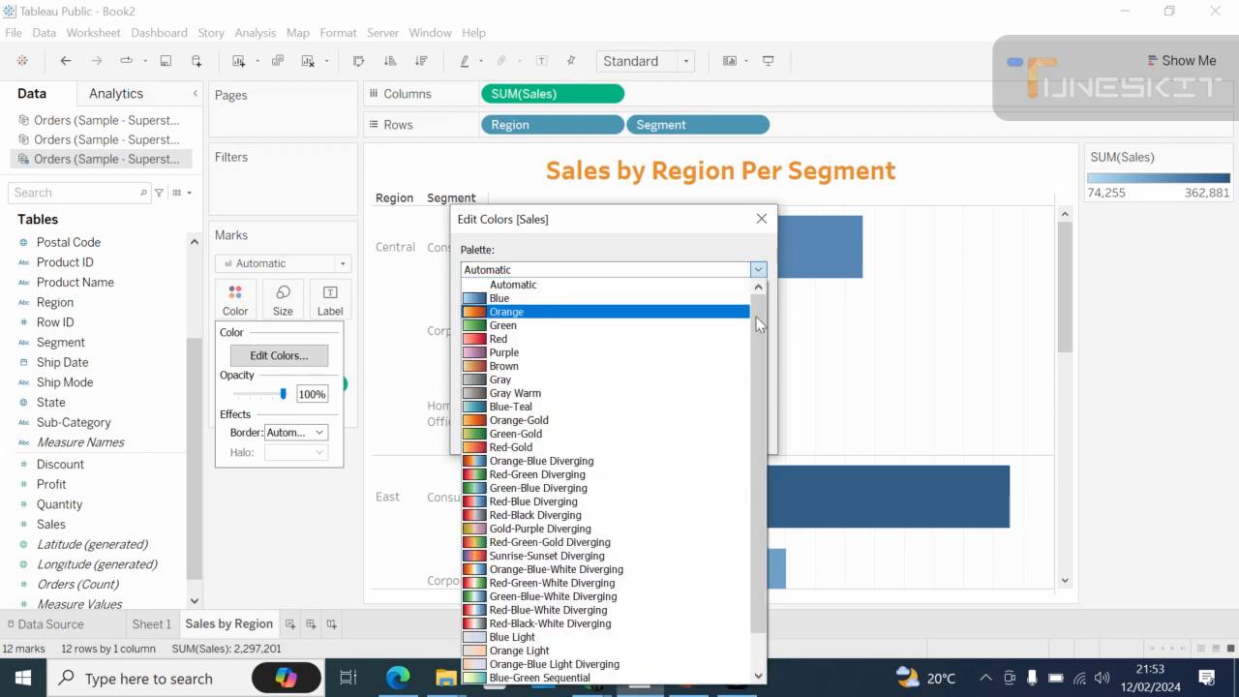
{"action": "scroll", "coordinate": [762, 341], "scroll_direction": "down", "scroll_amount": 1}
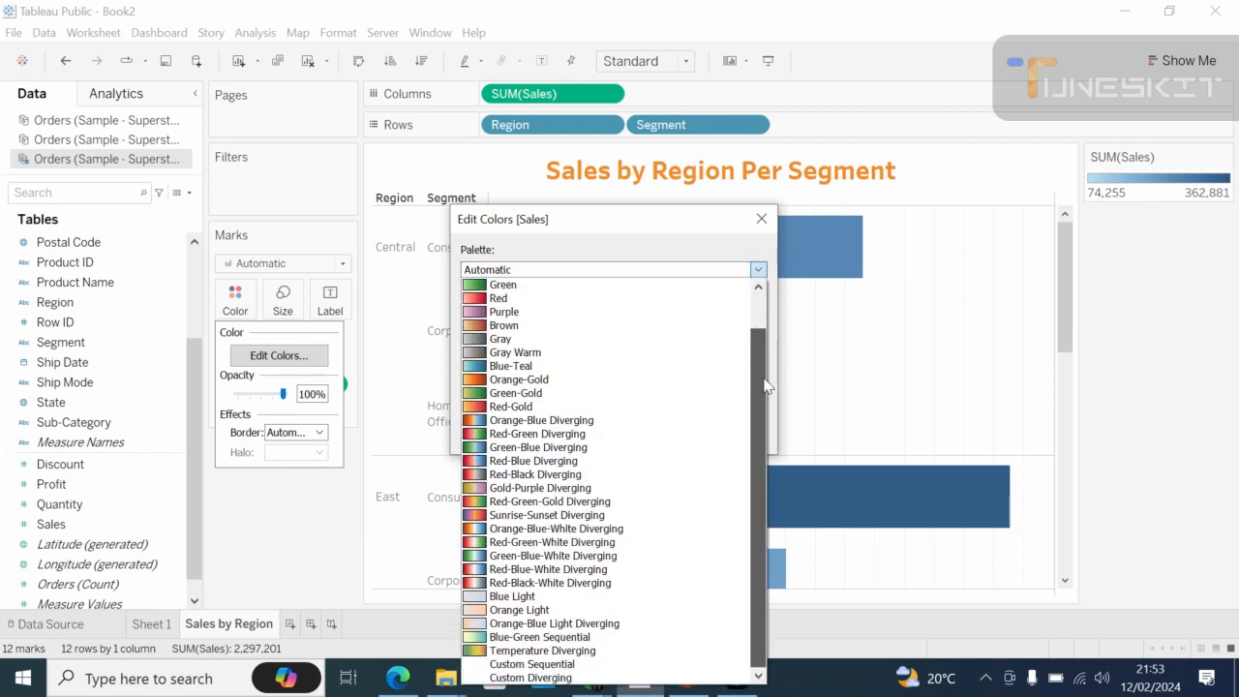
{"action": "left_click", "coordinate": [569, 408]}
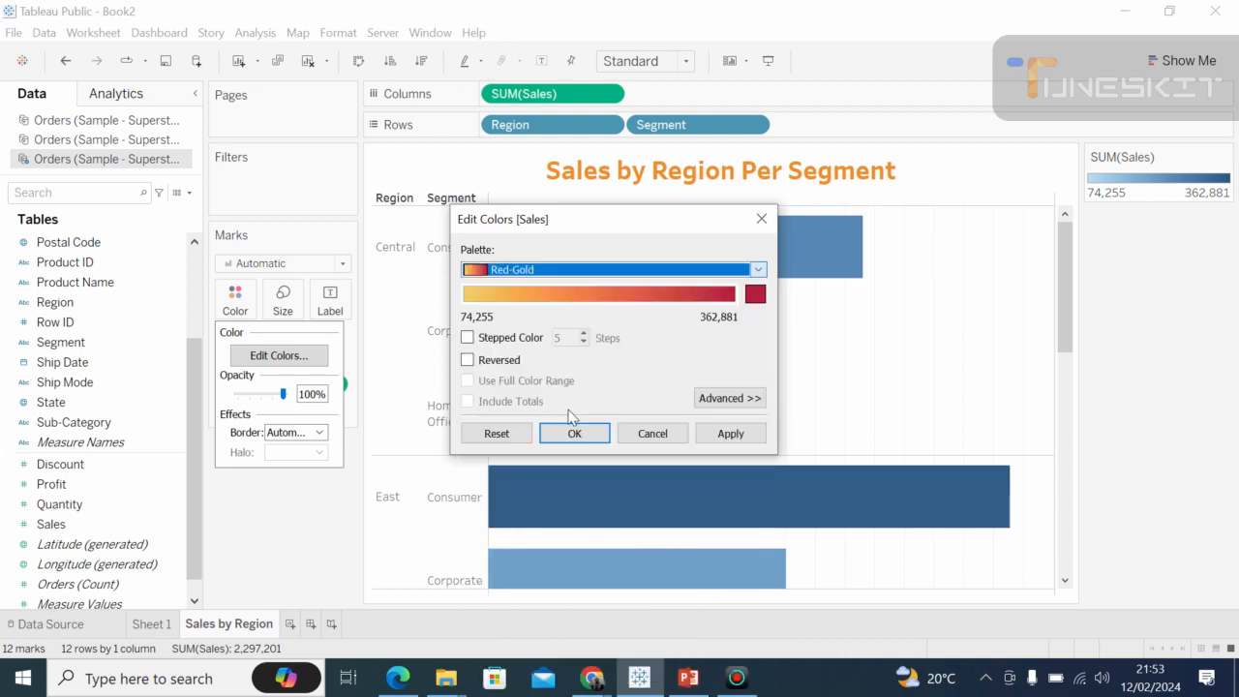
{"action": "left_click", "coordinate": [758, 269]}
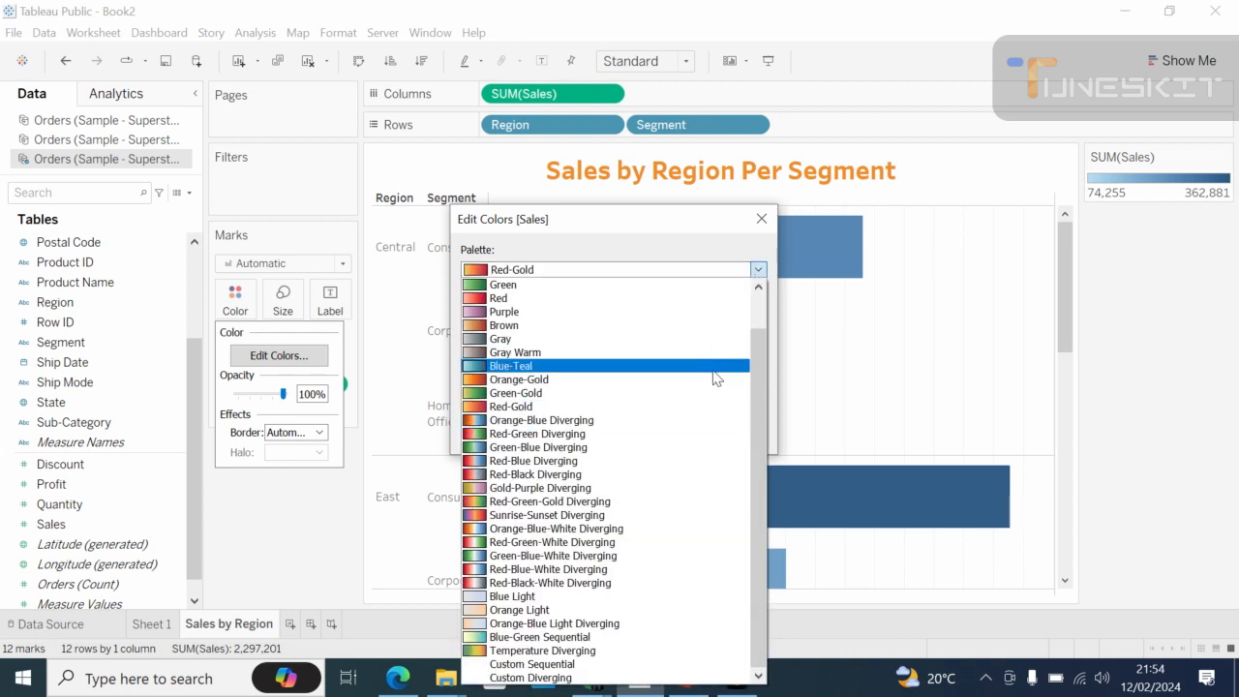
{"action": "scroll", "coordinate": [763, 342], "scroll_direction": "up", "scroll_amount": 1}
{"action": "scroll", "coordinate": [763, 342], "scroll_direction": "down", "scroll_amount": 1}
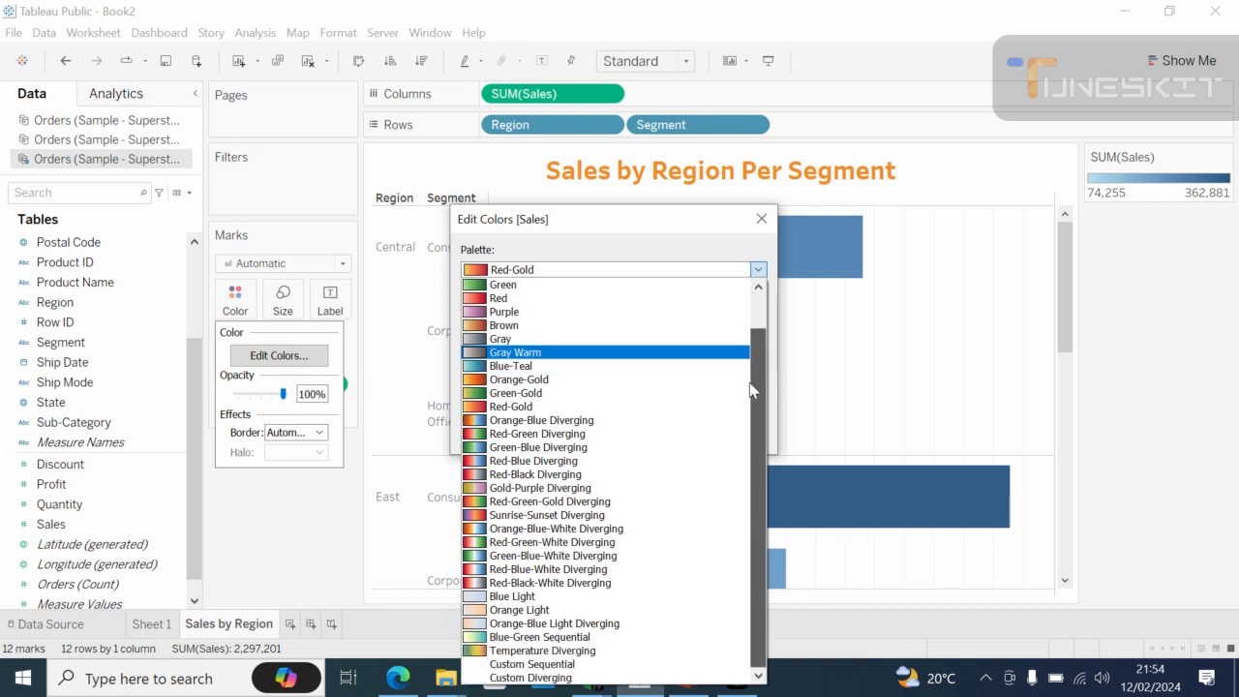
{"action": "left_click", "coordinate": [539, 421]}
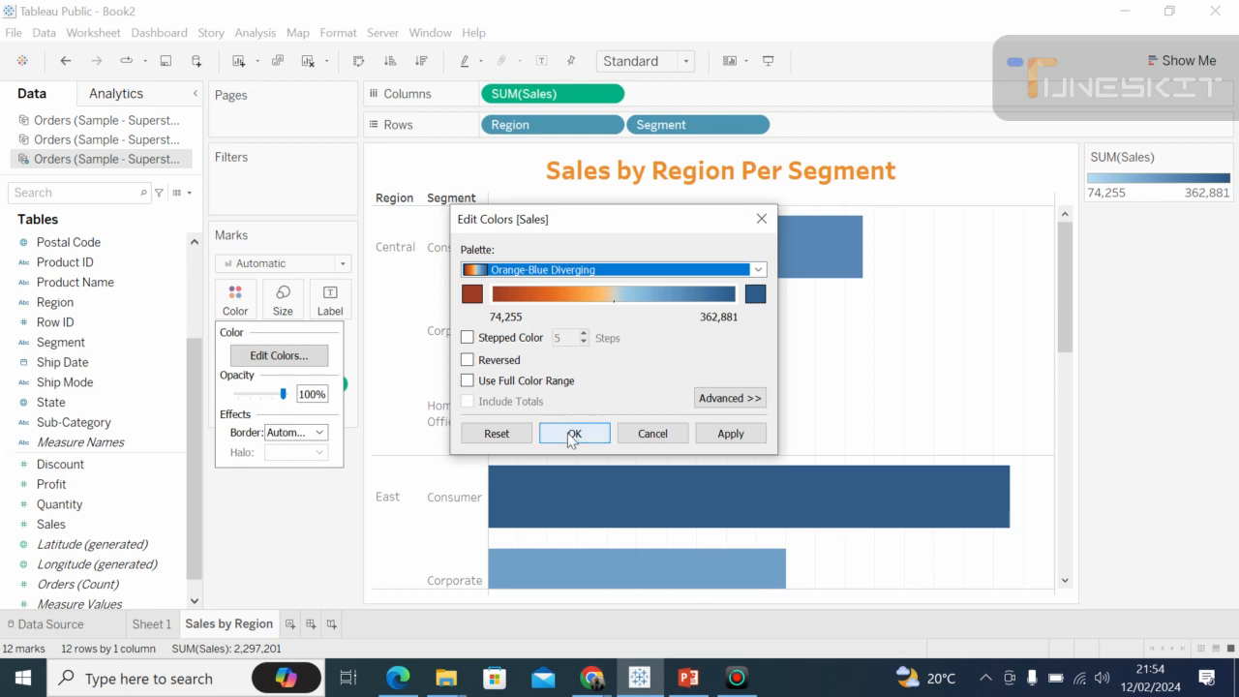
{"action": "left_click", "coordinate": [572, 436]}
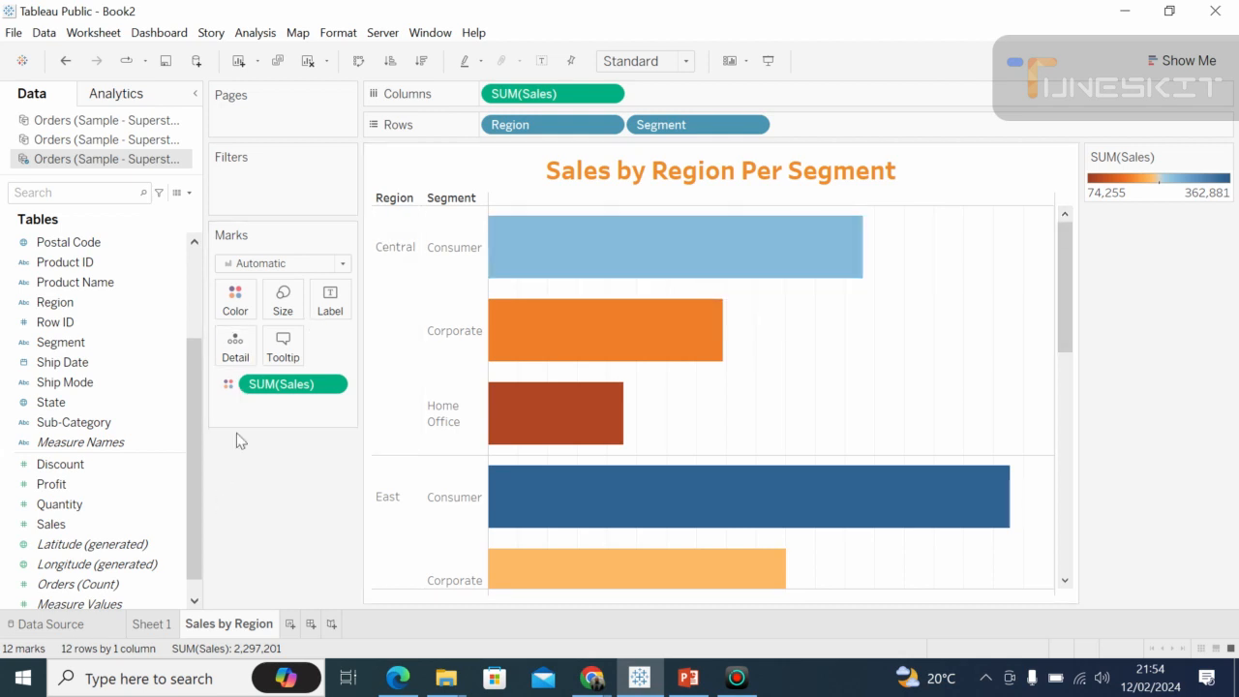
{"action": "left_click", "coordinate": [100, 529]}
{"action": "left_click", "coordinate": [101, 529]}
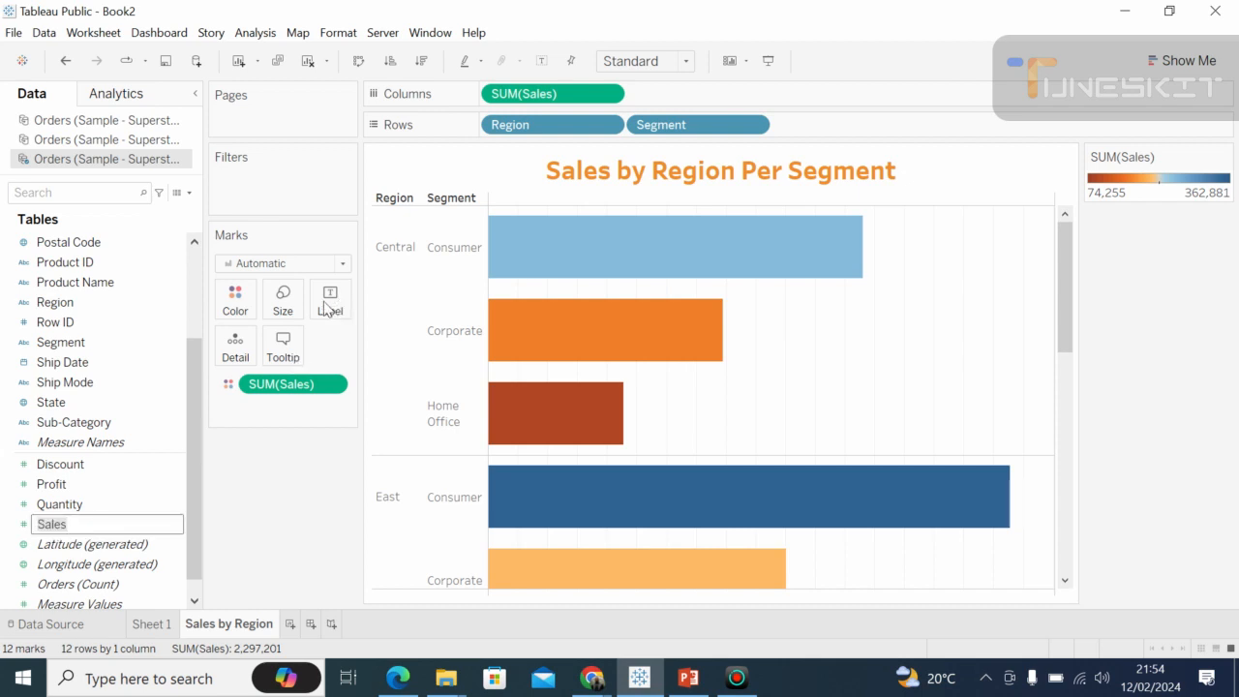
{"action": "left_click", "coordinate": [90, 570]}
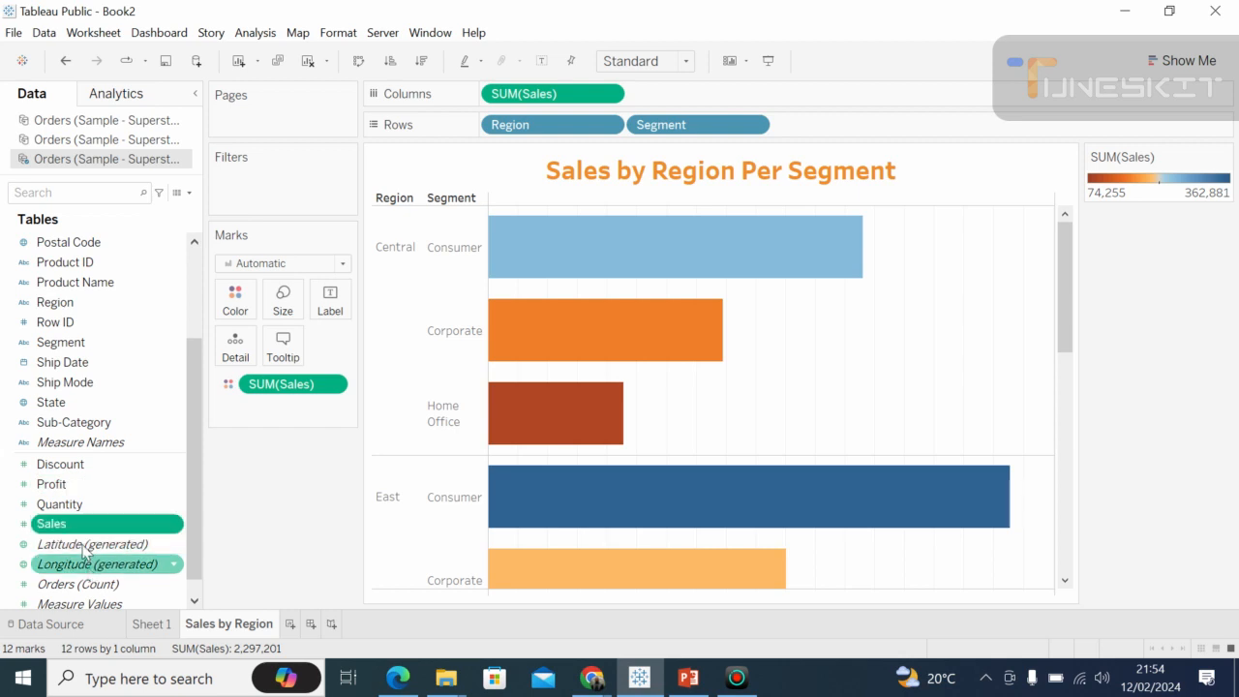
Add Sales as labels on the bars and format the label font in orange at size 12.
{"action": "left_click_drag", "start_coordinate": [78, 526], "coordinate": [347, 303]}
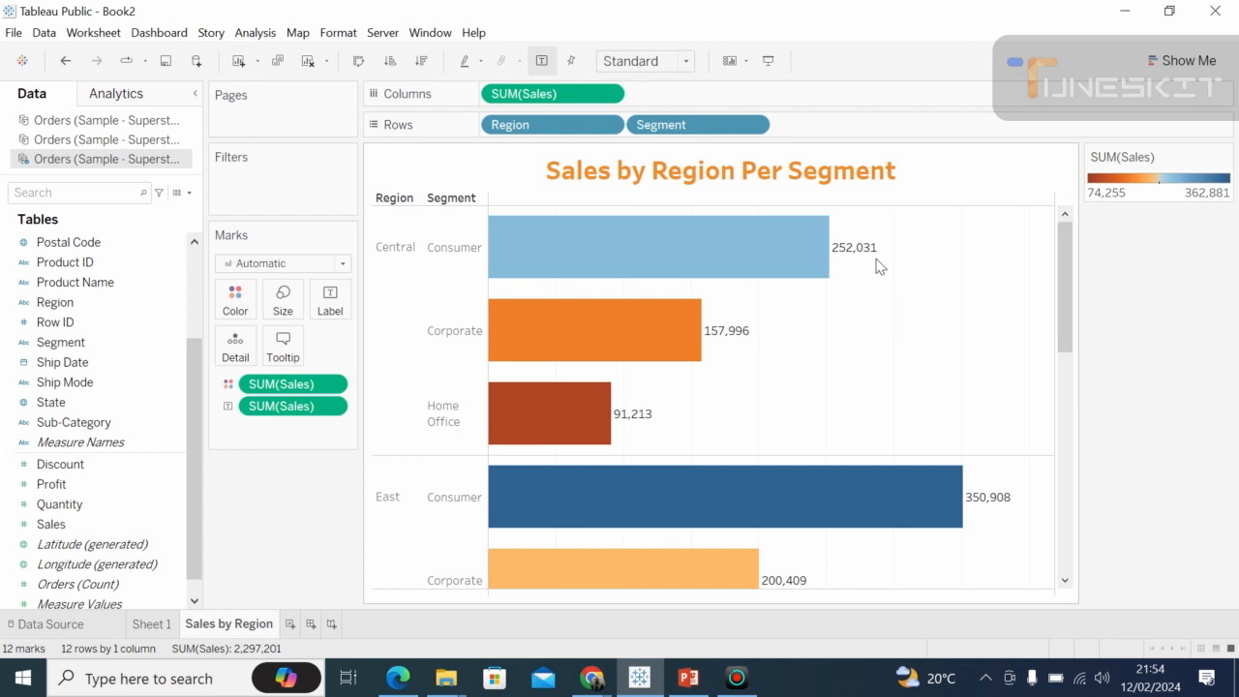
{"action": "left_click", "coordinate": [330, 406]}
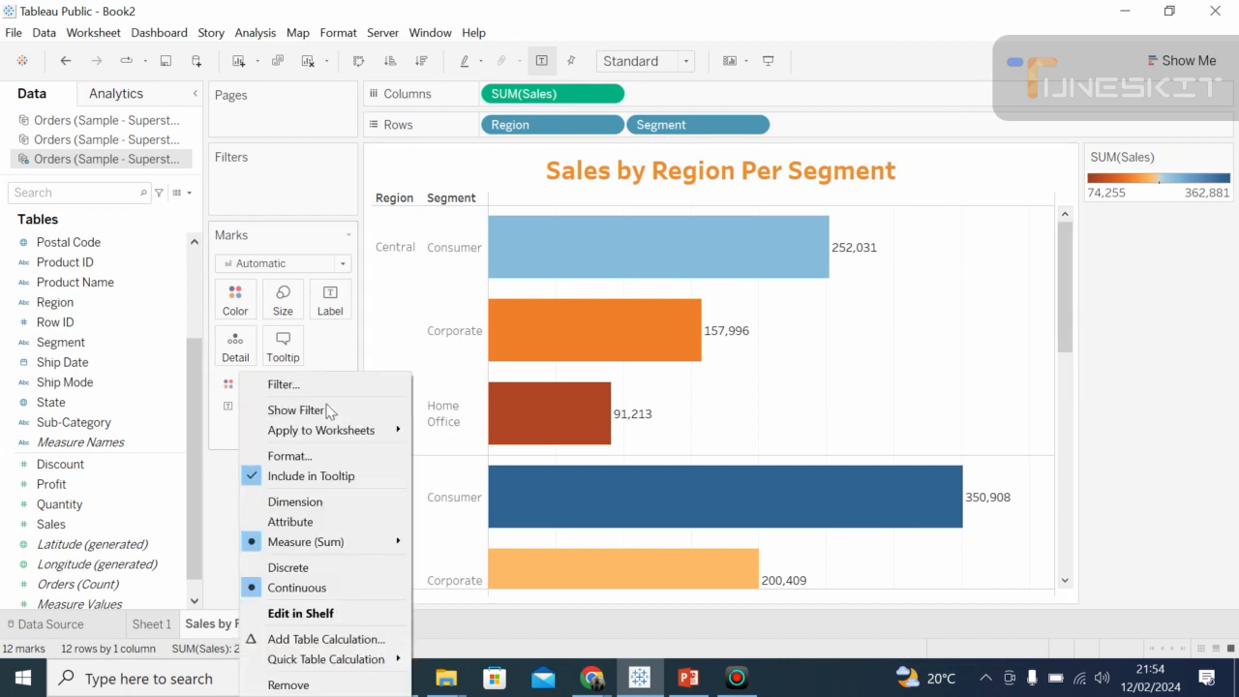
{"action": "left_click", "coordinate": [295, 455]}
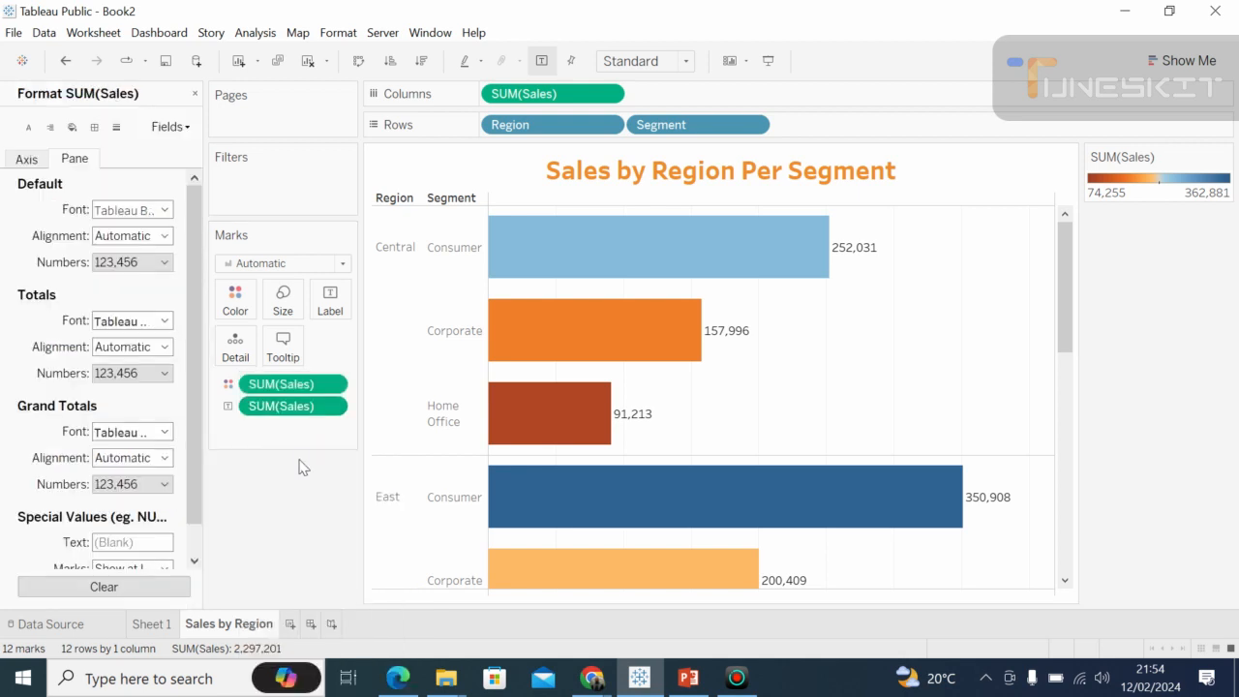
{"action": "left_click", "coordinate": [166, 210]}
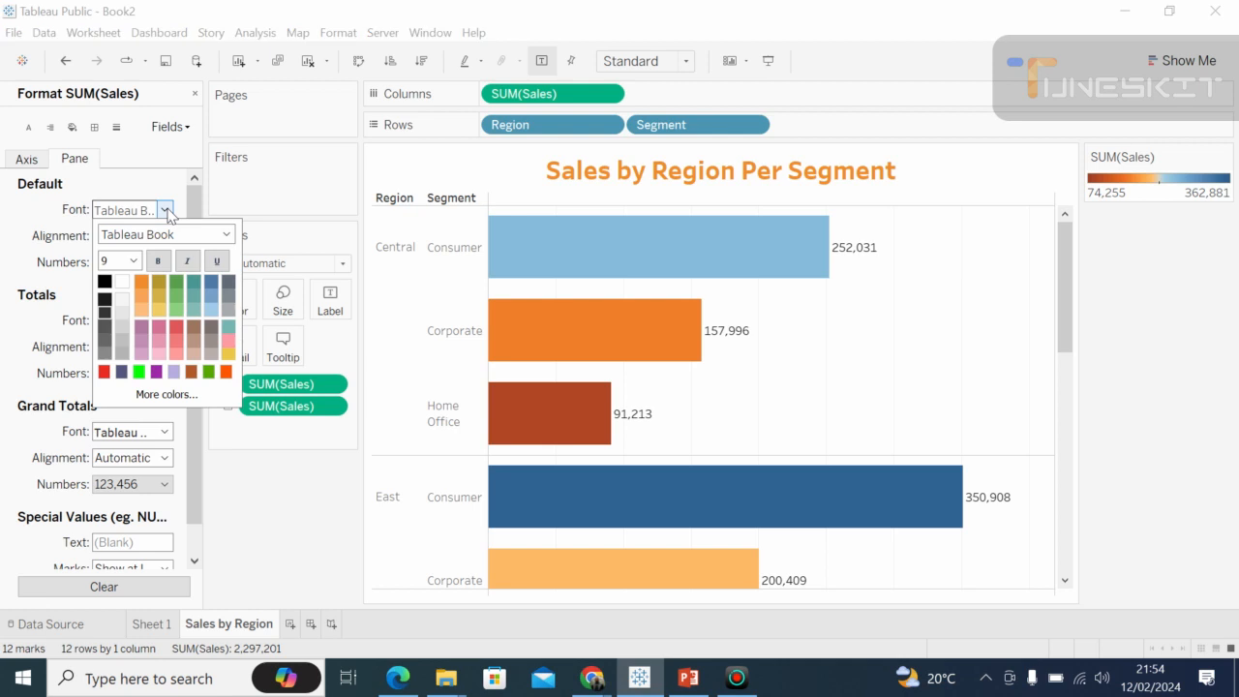
{"action": "left_click", "coordinate": [142, 282]}
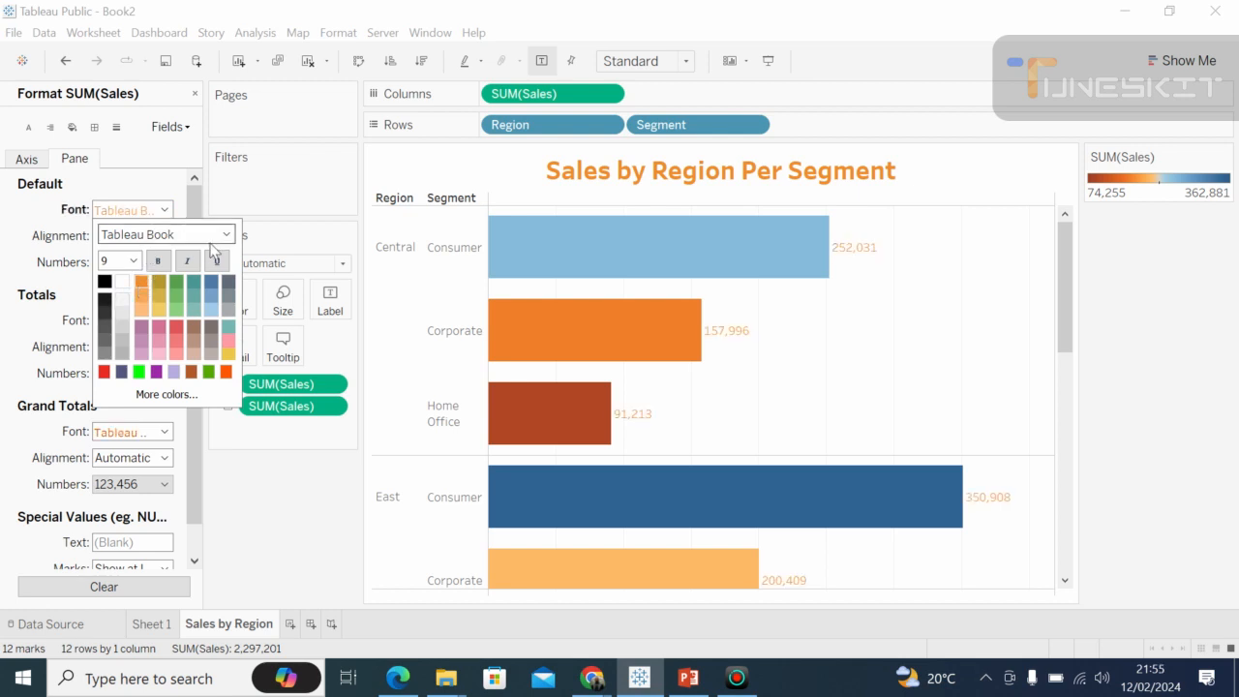
{"action": "left_click", "coordinate": [134, 260]}
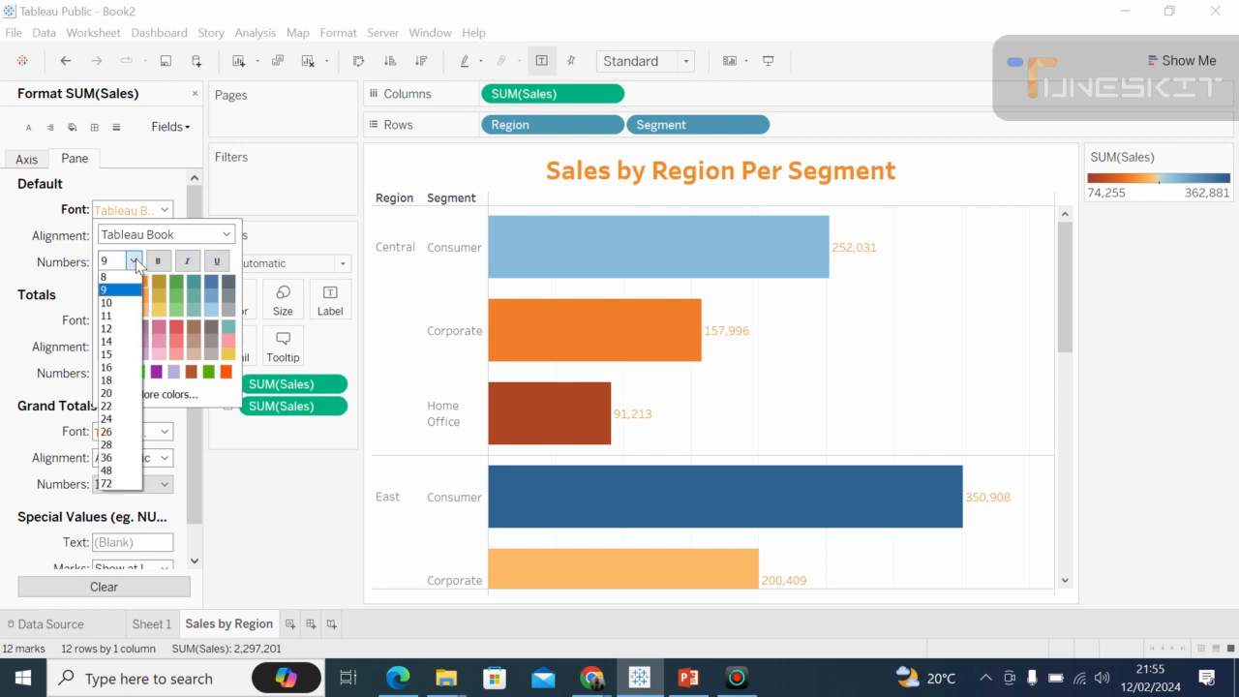
{"action": "left_click", "coordinate": [115, 328]}
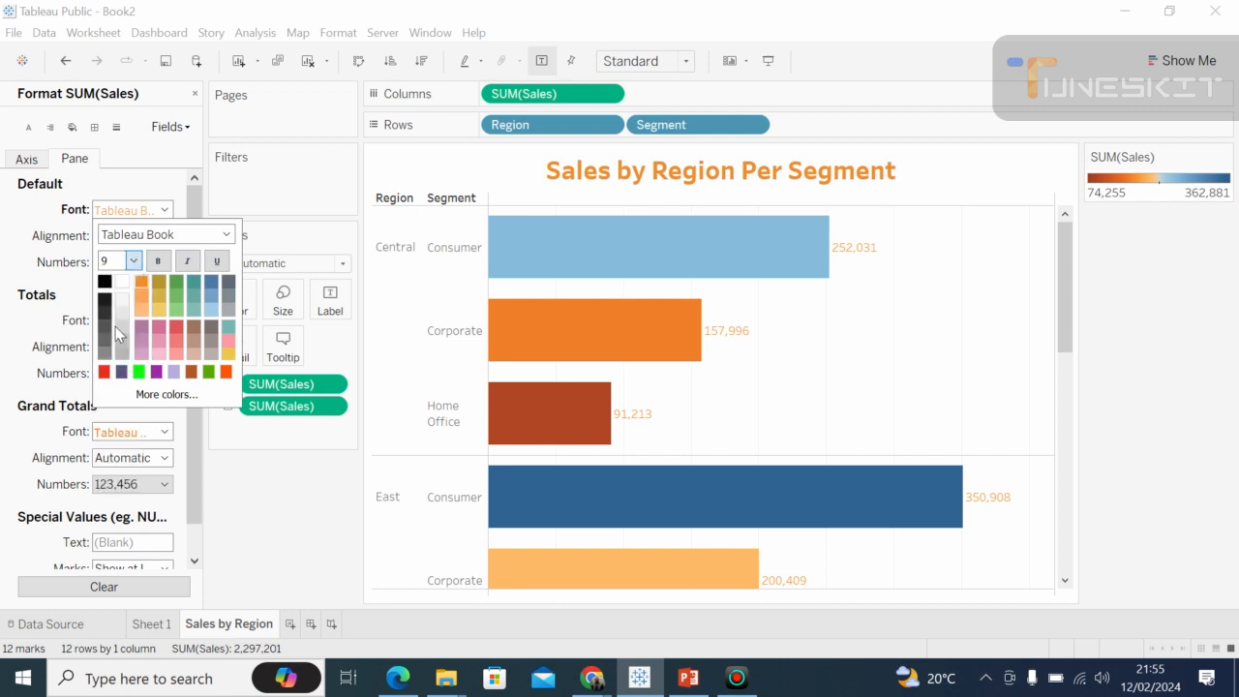
Switch to the Google Meet call in Chrome to check on the participants.
{"action": "left_click", "coordinate": [602, 683]}
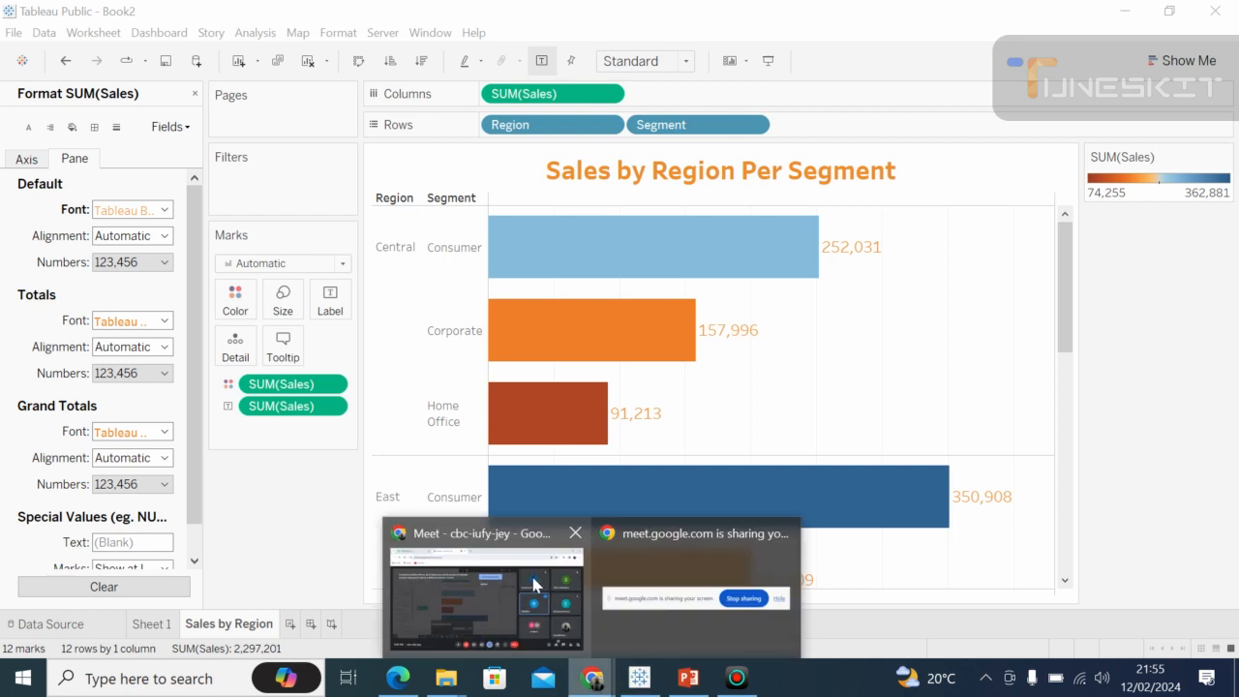
{"action": "left_click", "coordinate": [533, 585]}
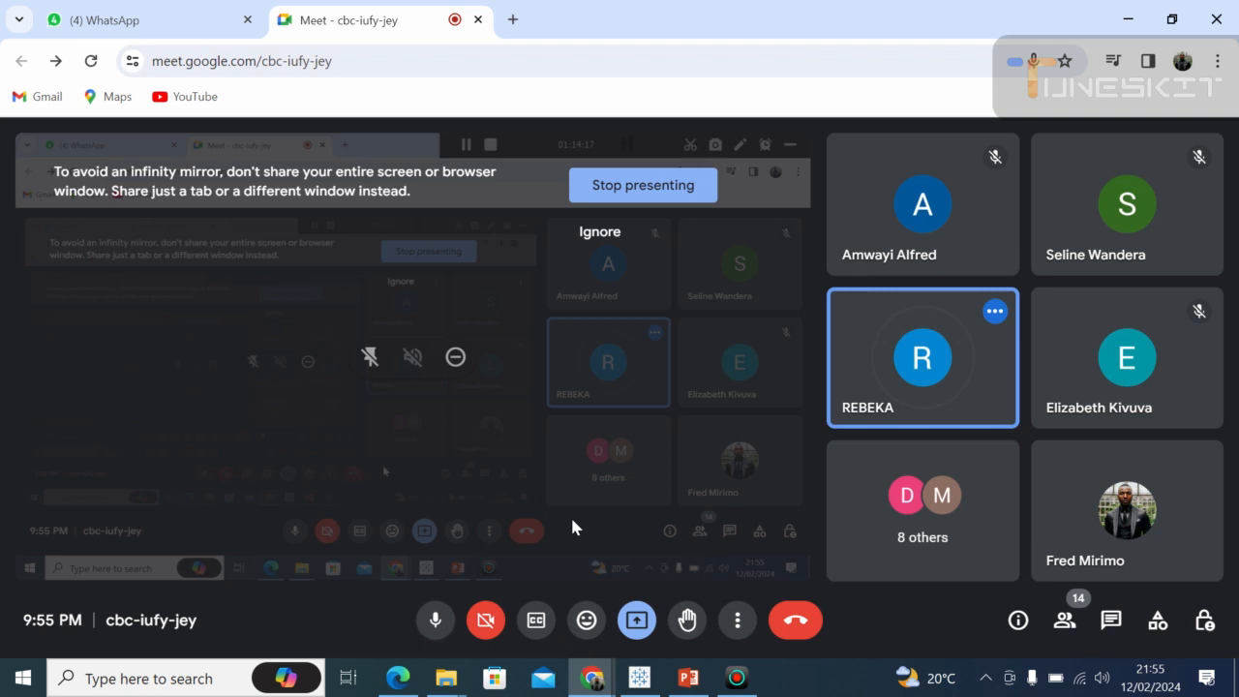
Switch back to Tableau and retype the end of the title "Sales by Region Per Segment", closing the title editor without applying.
{"action": "key", "text": "alt+Tab"}
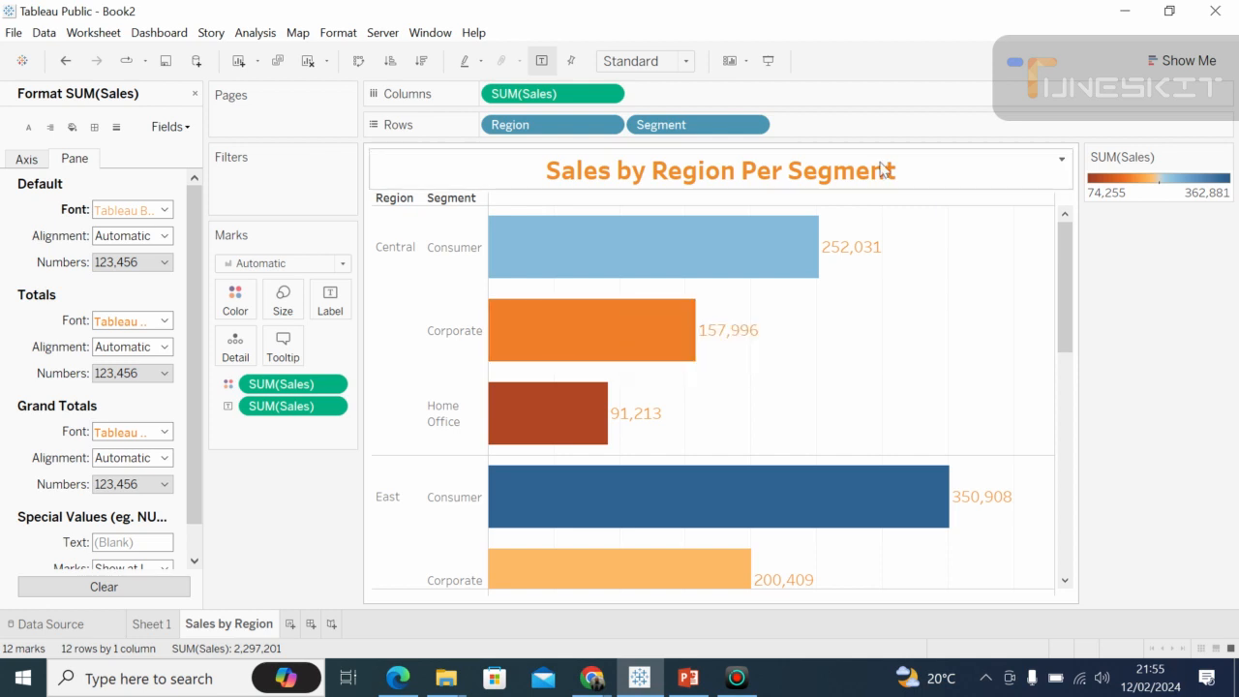
{"action": "left_click", "coordinate": [1062, 160]}
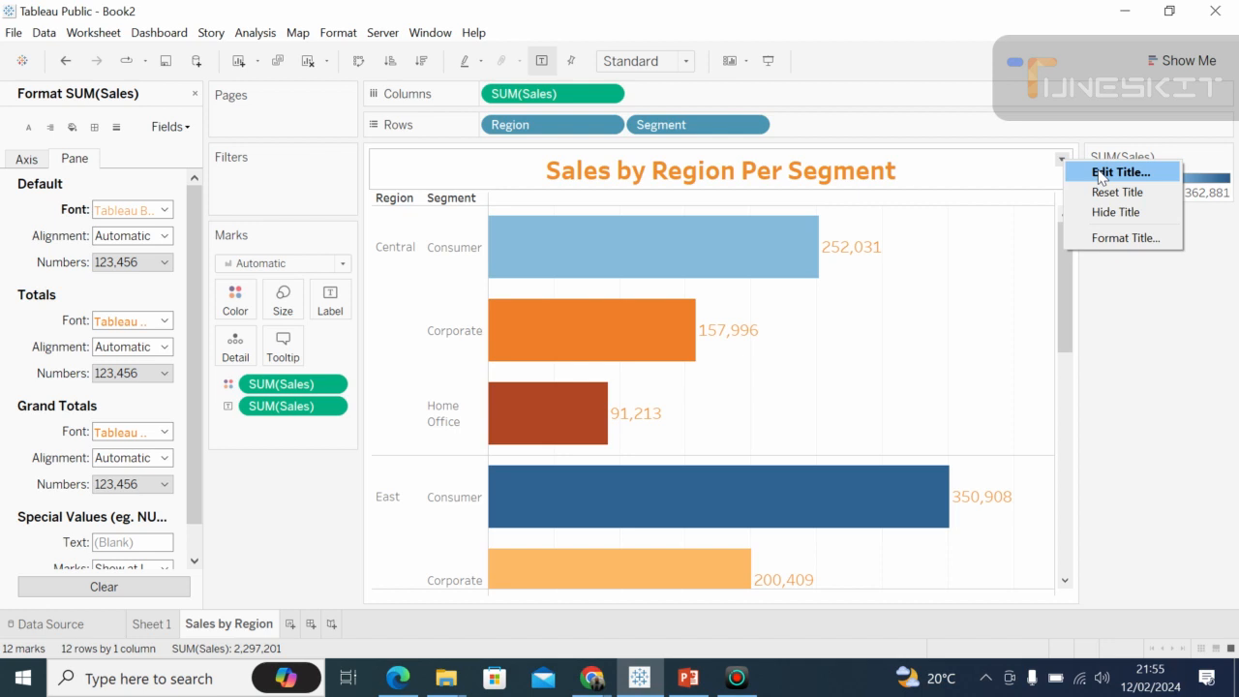
{"action": "left_click", "coordinate": [1100, 174]}
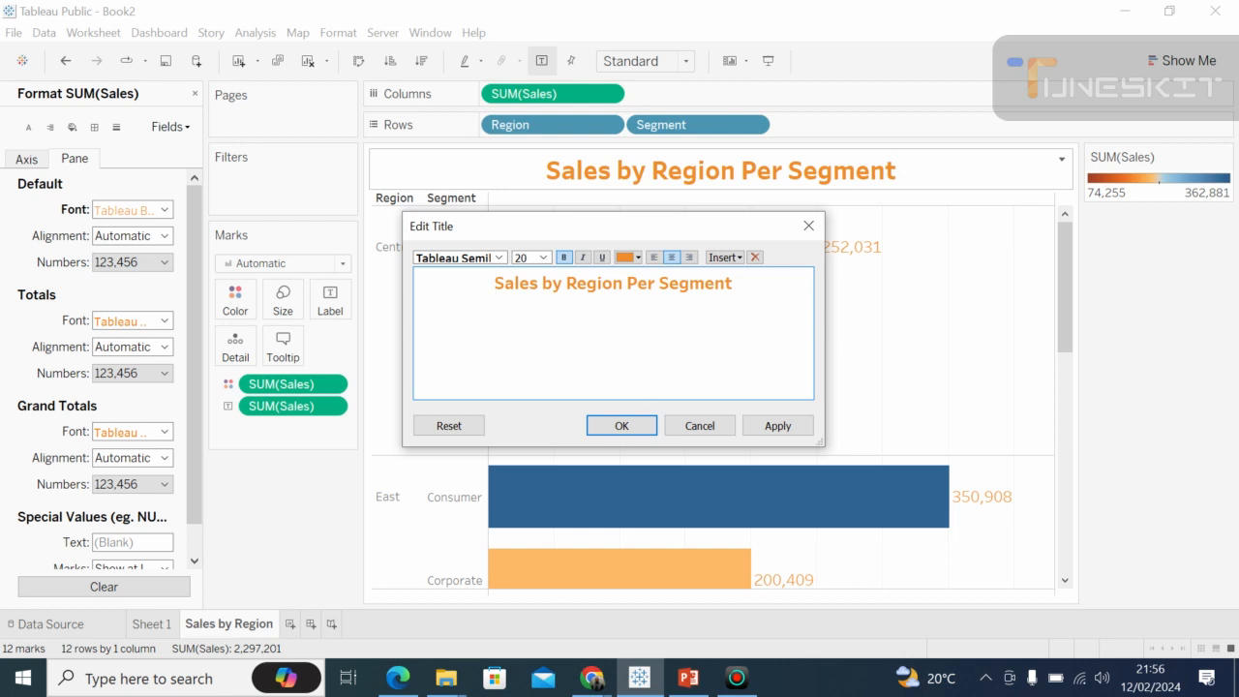
{"action": "left_click", "coordinate": [734, 283]}
{"action": "key", "text": "BackSpace"}
{"action": "key", "text": "BackSpace"}
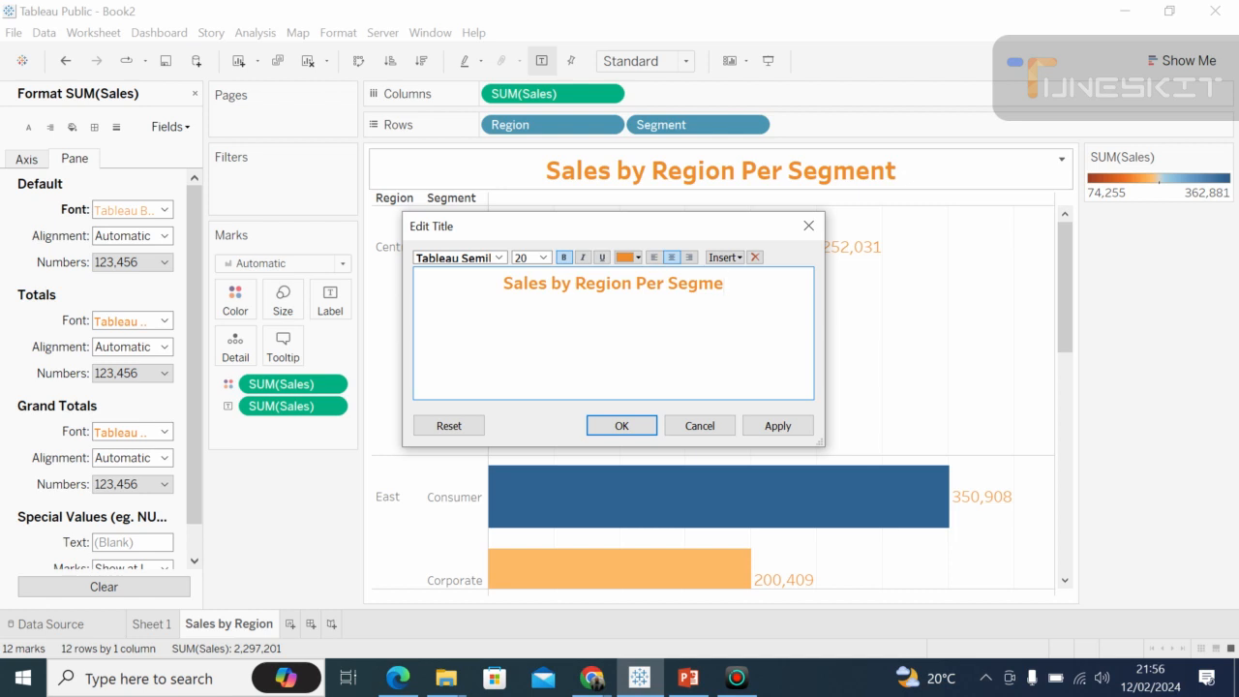
{"action": "type", "text": "nt"}
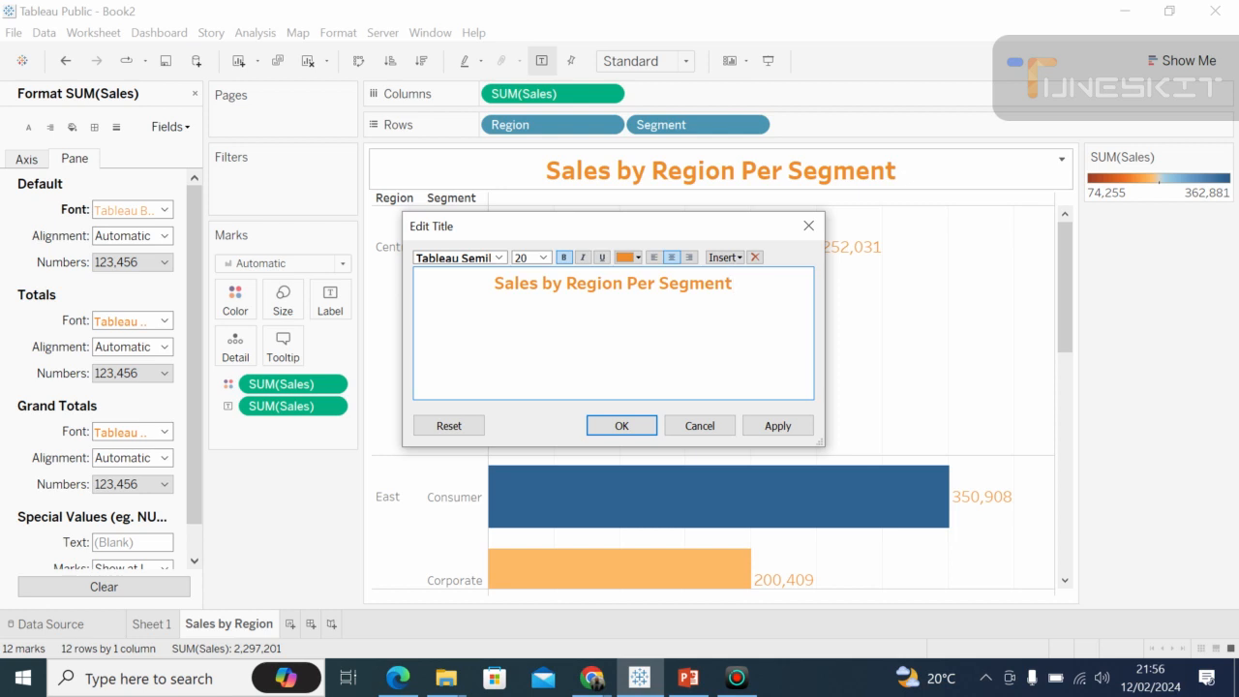
{"action": "left_click", "coordinate": [809, 226]}
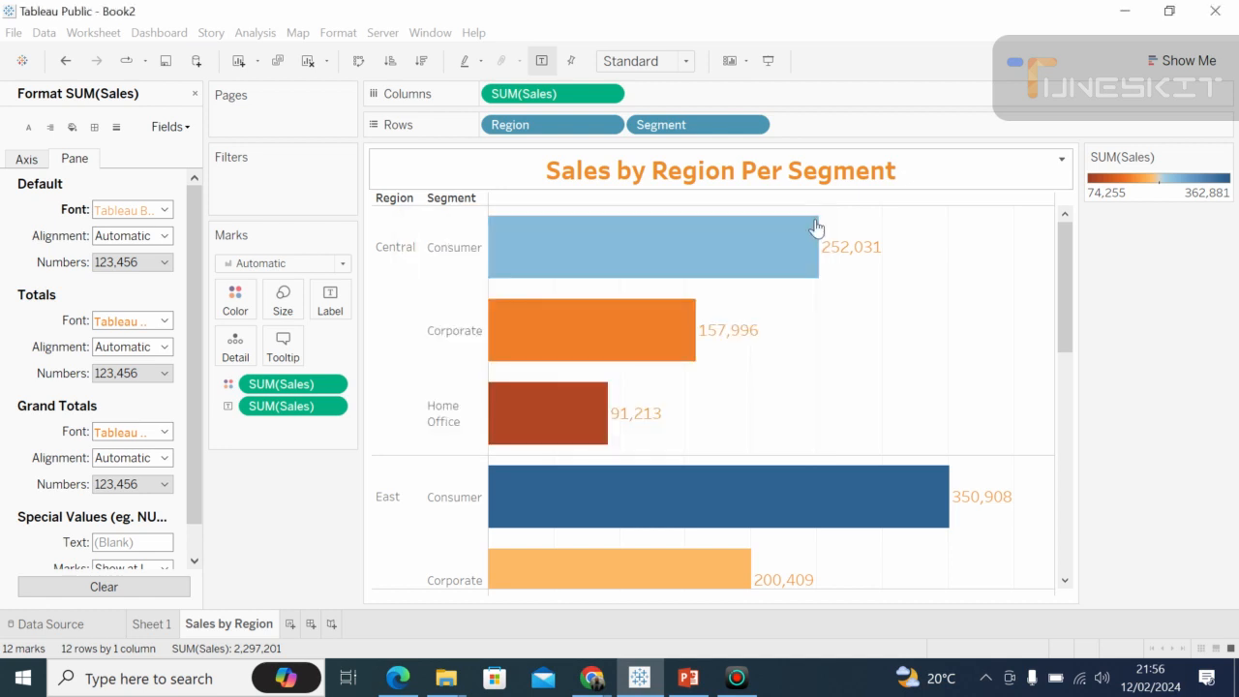
{"action": "left_click", "coordinate": [1063, 160]}
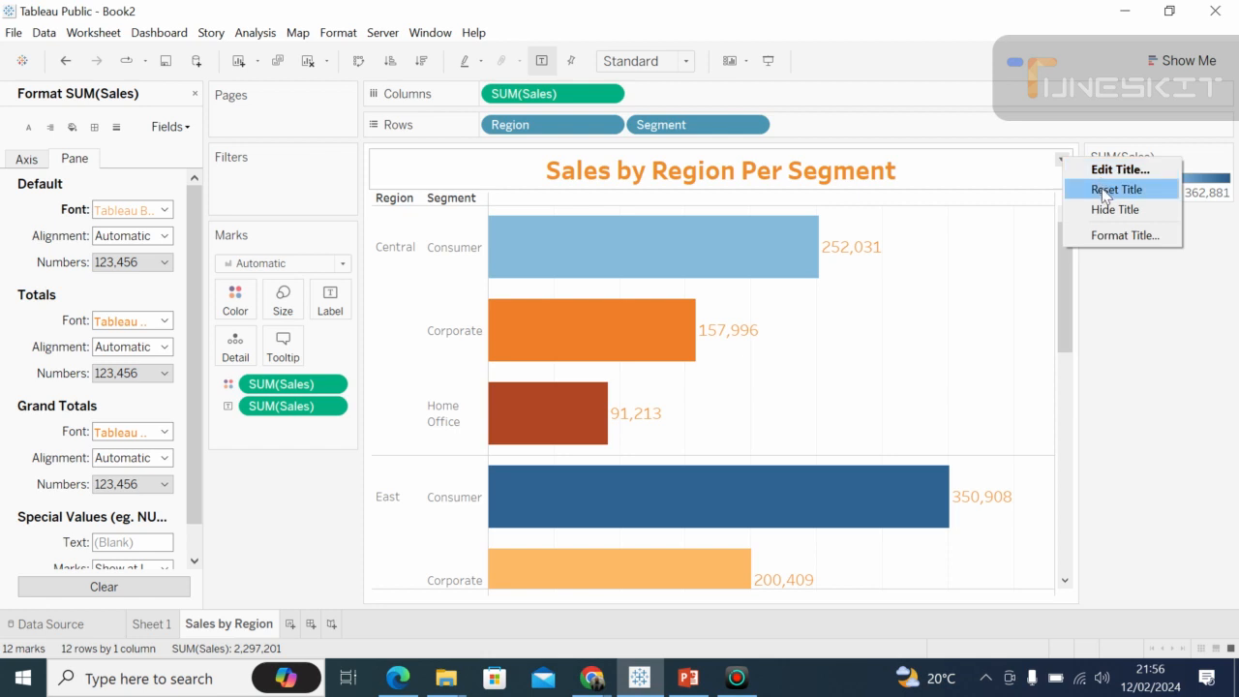
{"action": "left_click", "coordinate": [919, 181]}
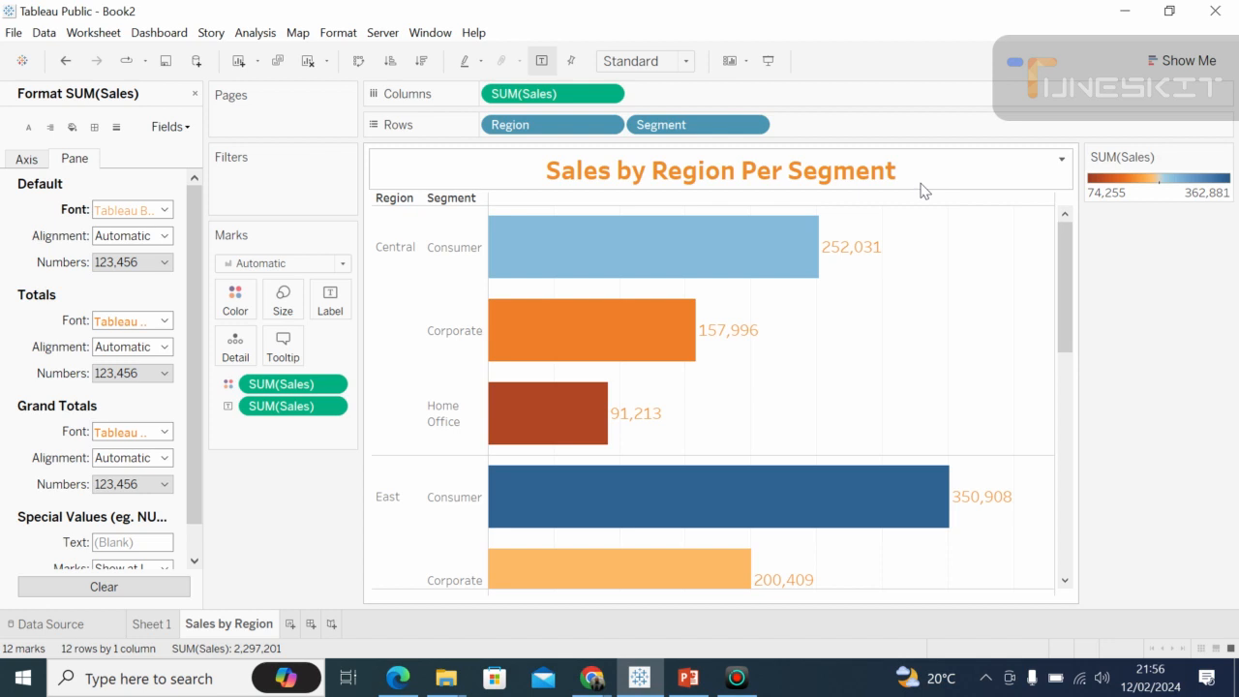
Format the chart title "Sales by Region Per Segment" in orange Tableau Semibold at size 20 and apply it.
{"action": "left_click", "coordinate": [1061, 160]}
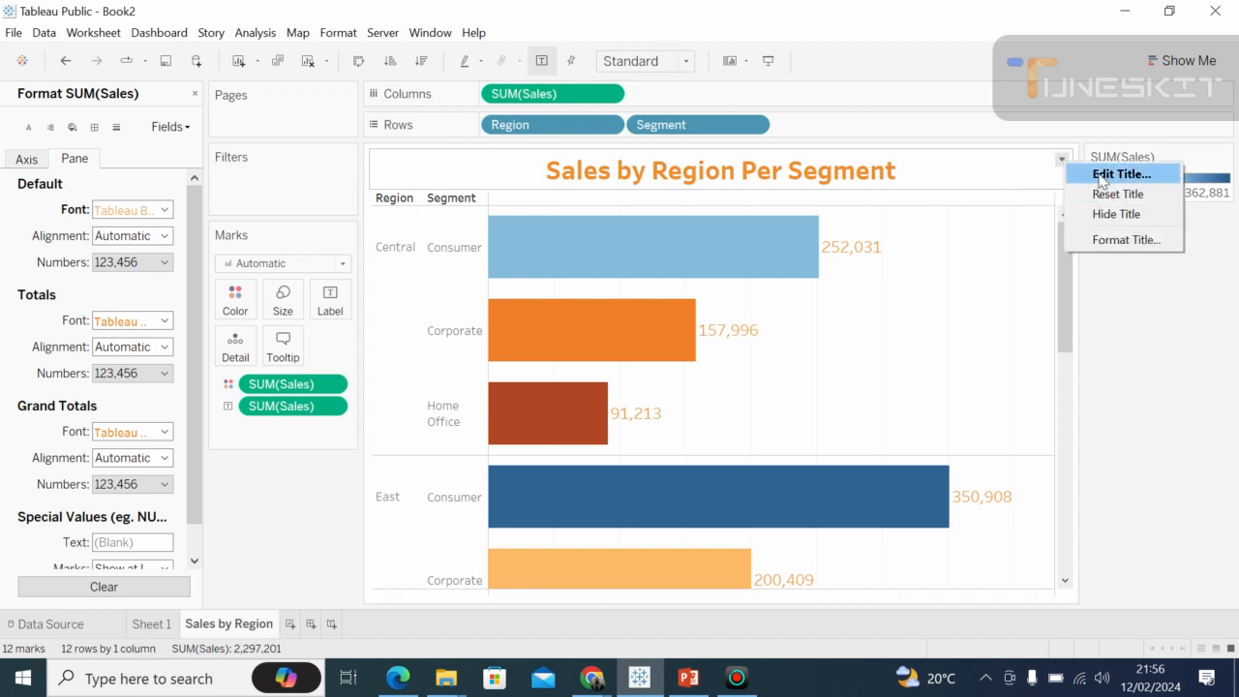
{"action": "left_click", "coordinate": [1101, 178]}
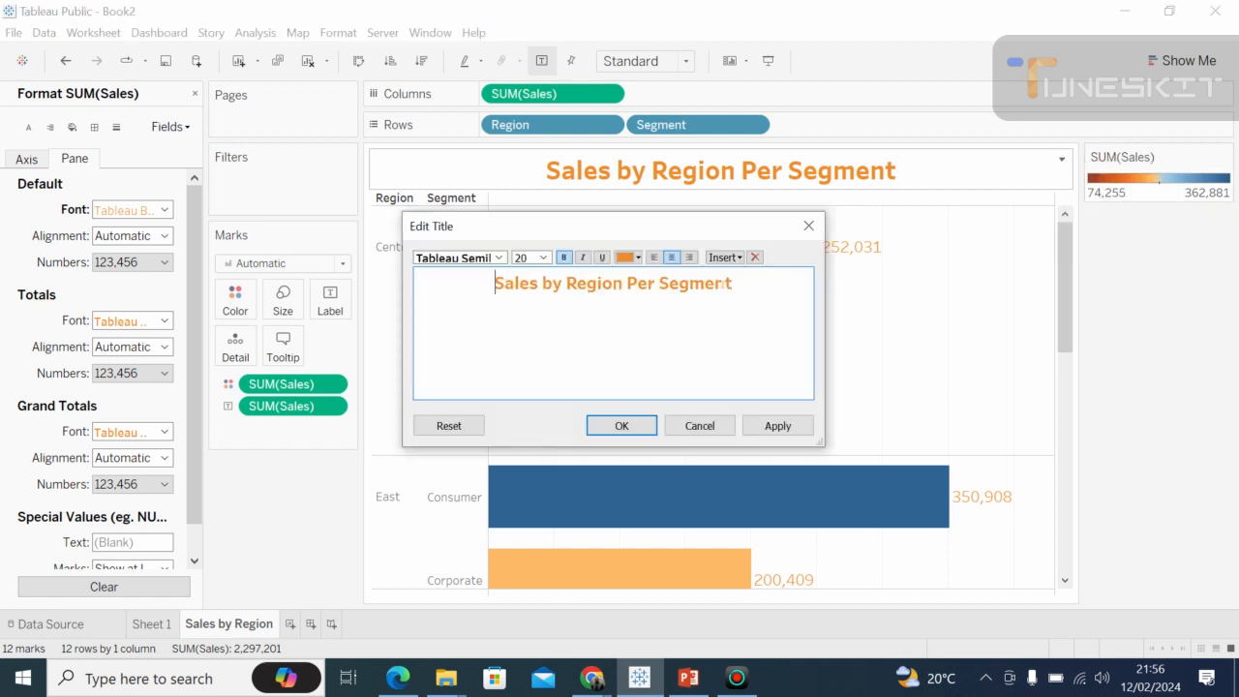
{"action": "left_click_drag", "start_coordinate": [734, 284], "coordinate": [496, 284]}
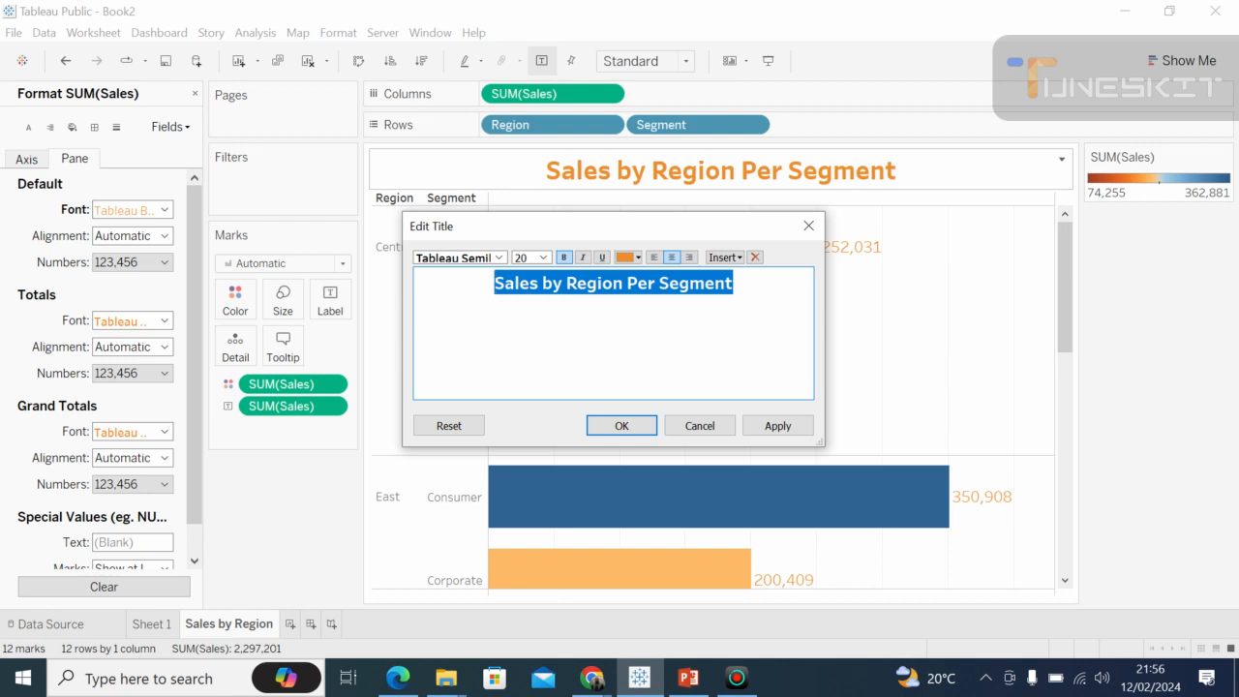
{"action": "left_click", "coordinate": [499, 258]}
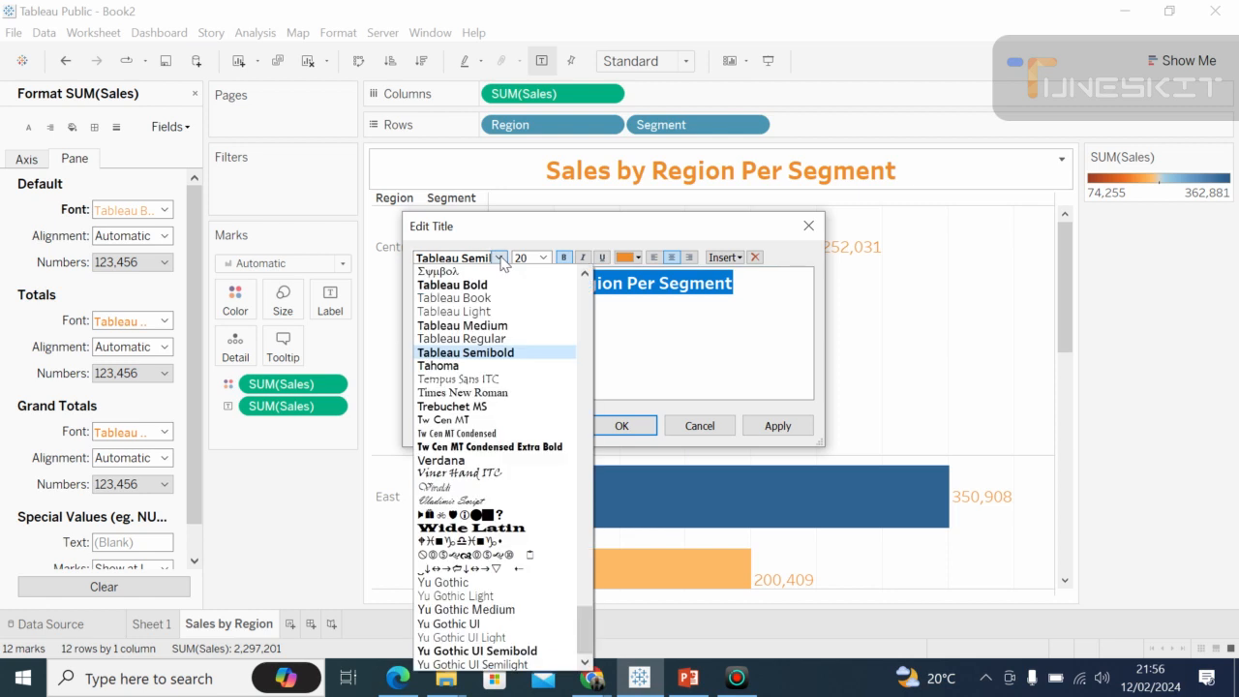
{"action": "left_click", "coordinate": [489, 353]}
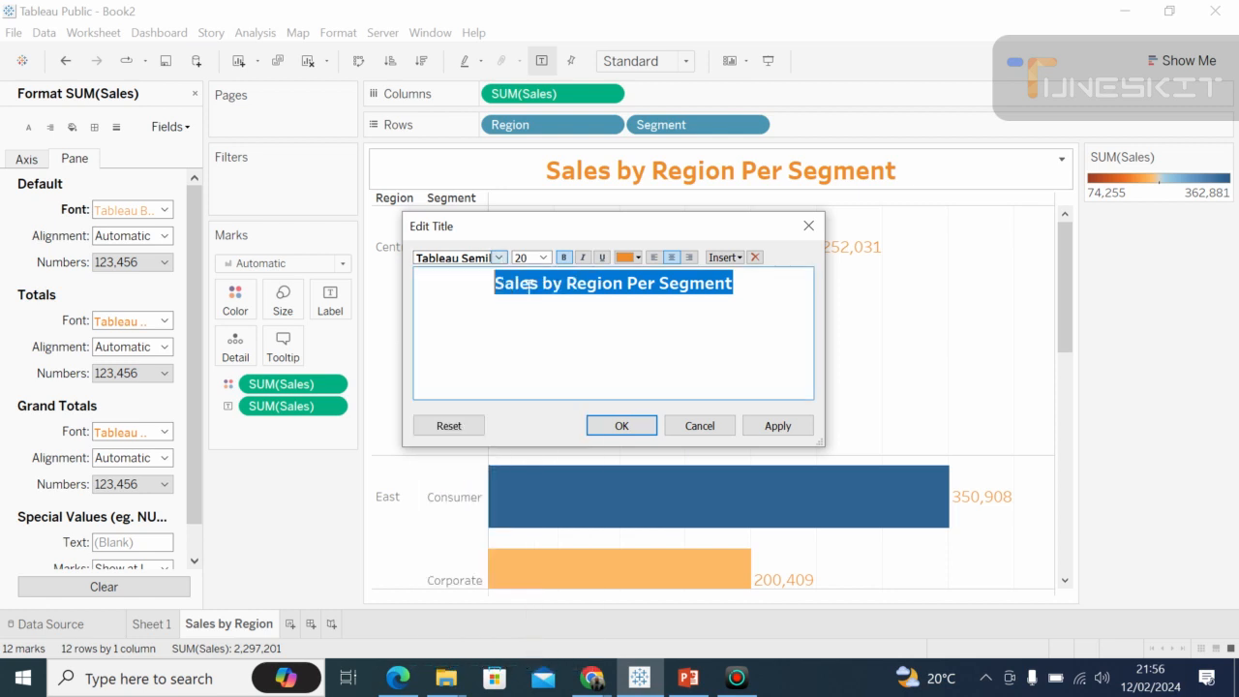
{"action": "left_click", "coordinate": [542, 258]}
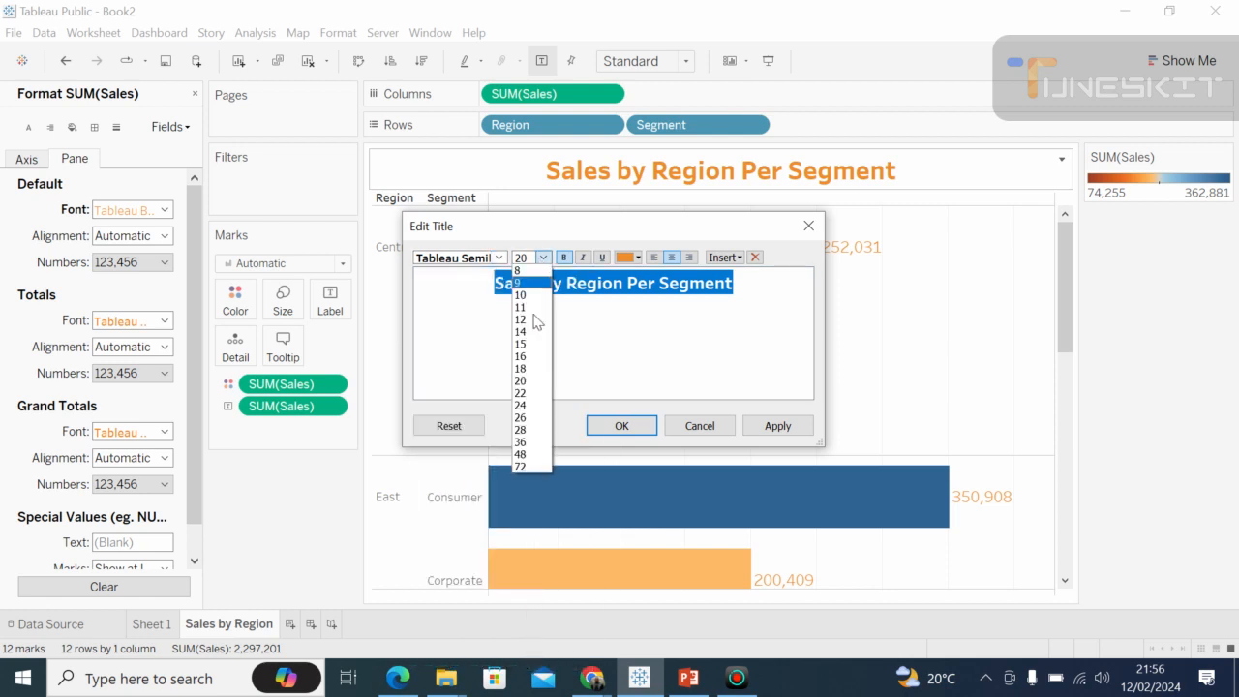
{"action": "left_click", "coordinate": [532, 381]}
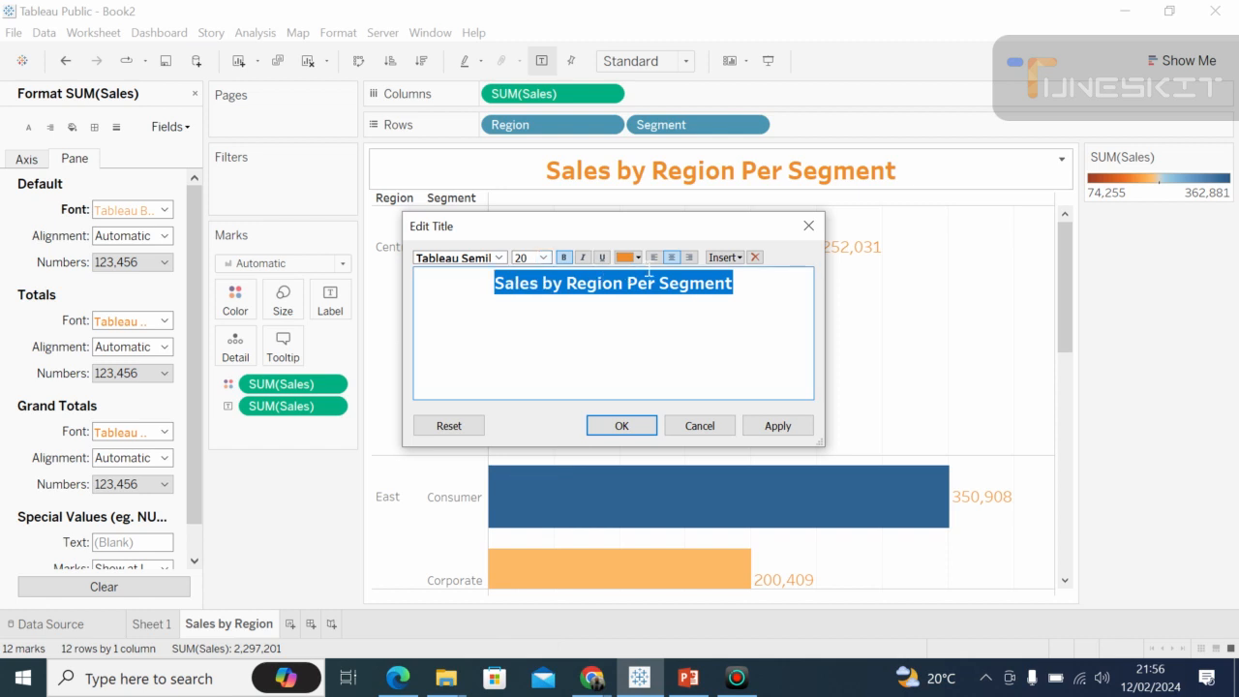
{"action": "left_click", "coordinate": [638, 260]}
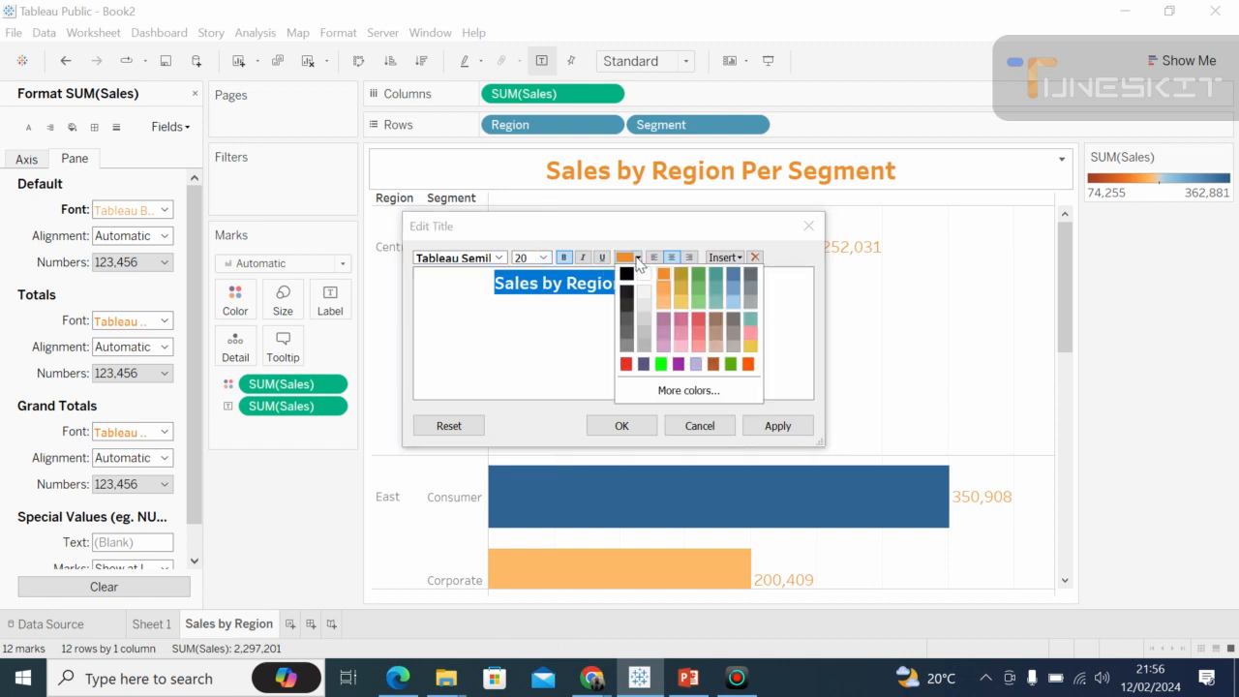
{"action": "left_click", "coordinate": [666, 279]}
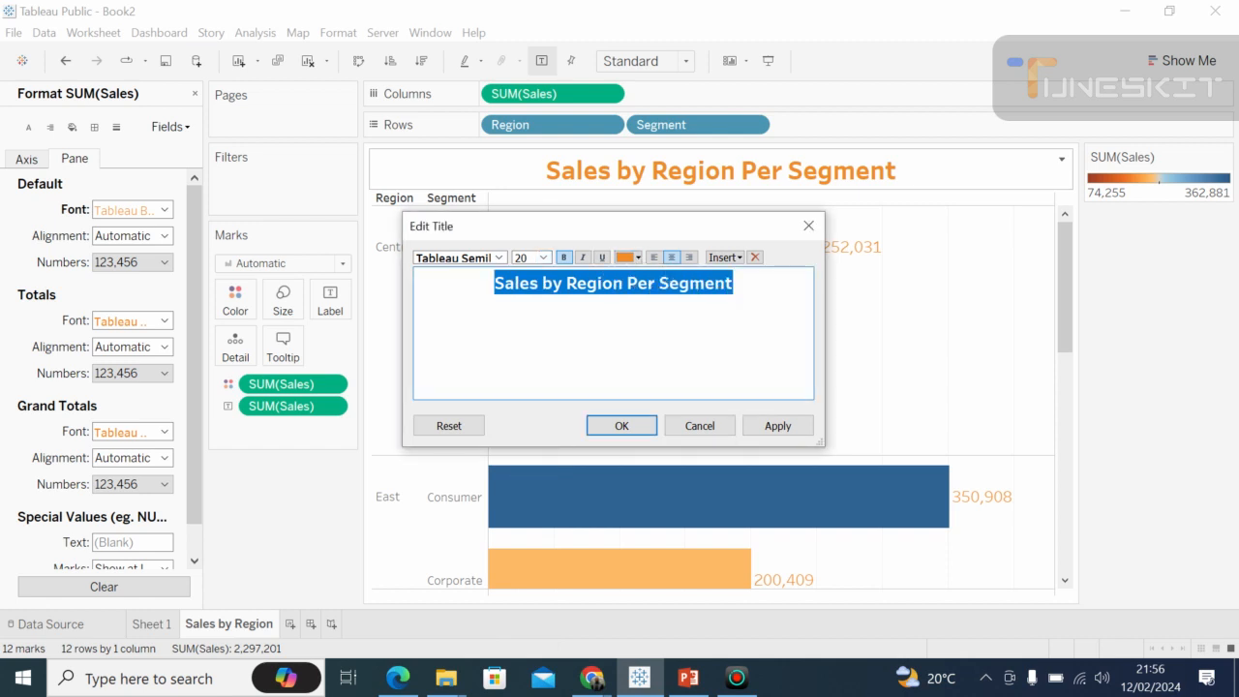
{"action": "left_click", "coordinate": [626, 428]}
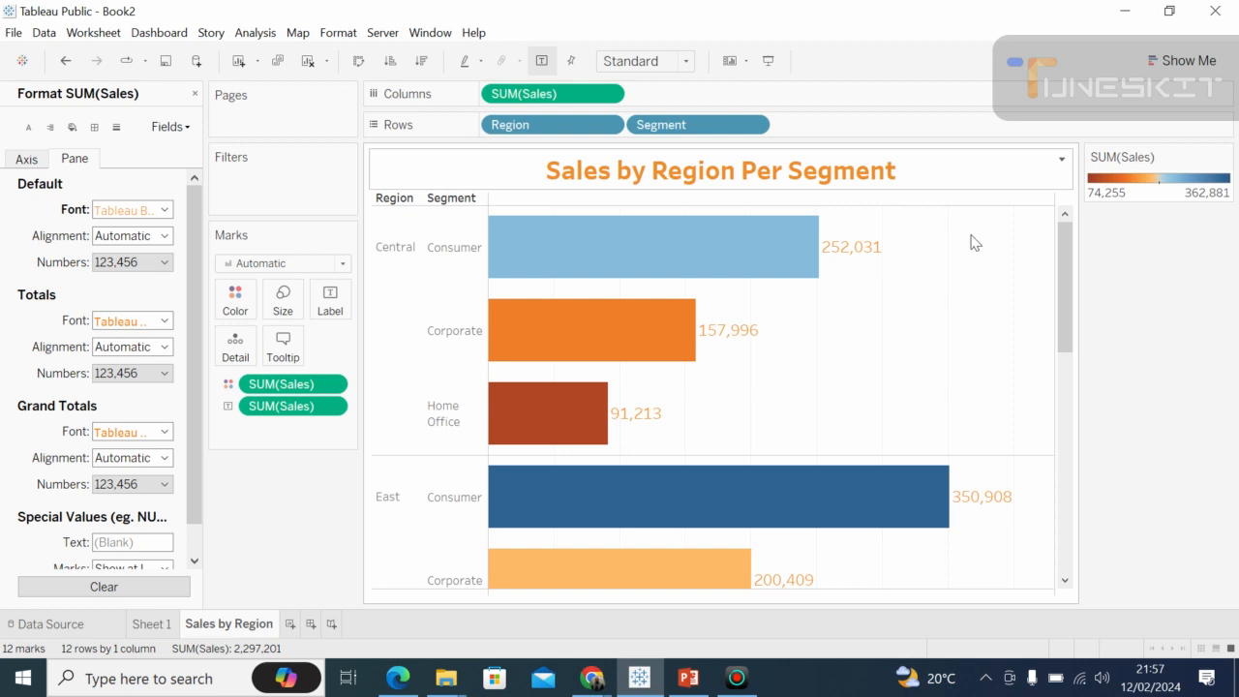
Switch to the Google Meet call in Chrome and toggle the microphone, leaving it muted.
{"action": "left_click", "coordinate": [637, 677]}
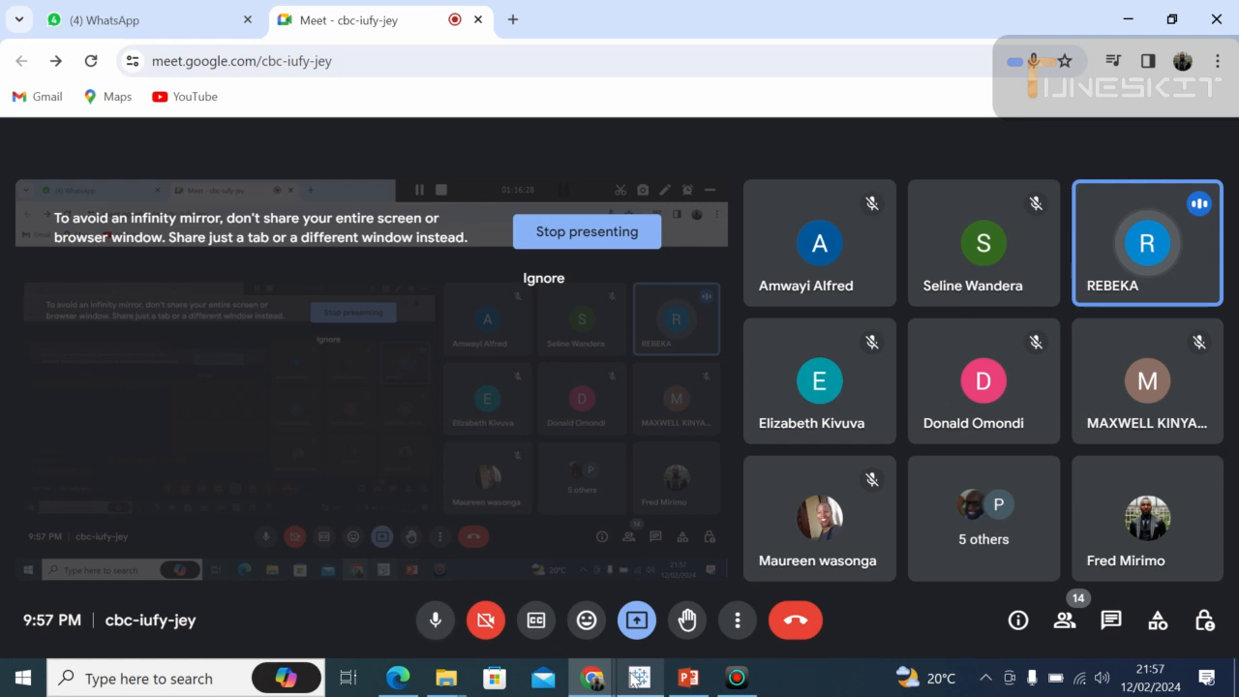
{"action": "left_click", "coordinate": [433, 624]}
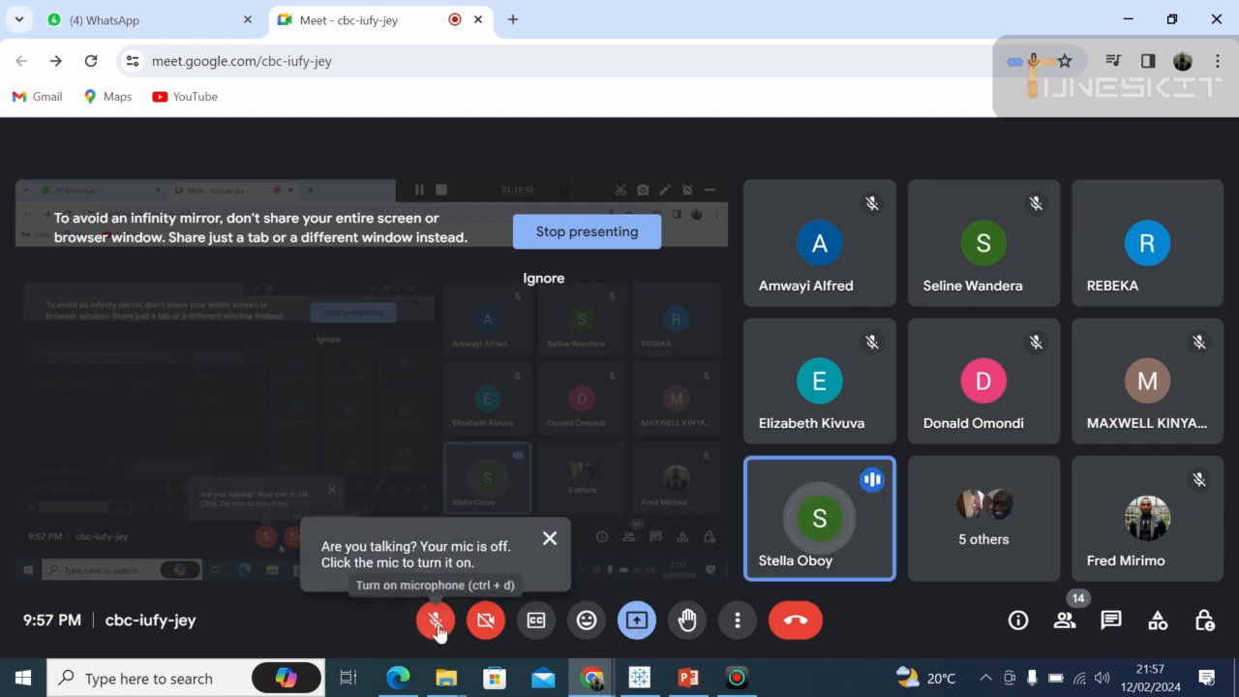
{"action": "left_click", "coordinate": [436, 621]}
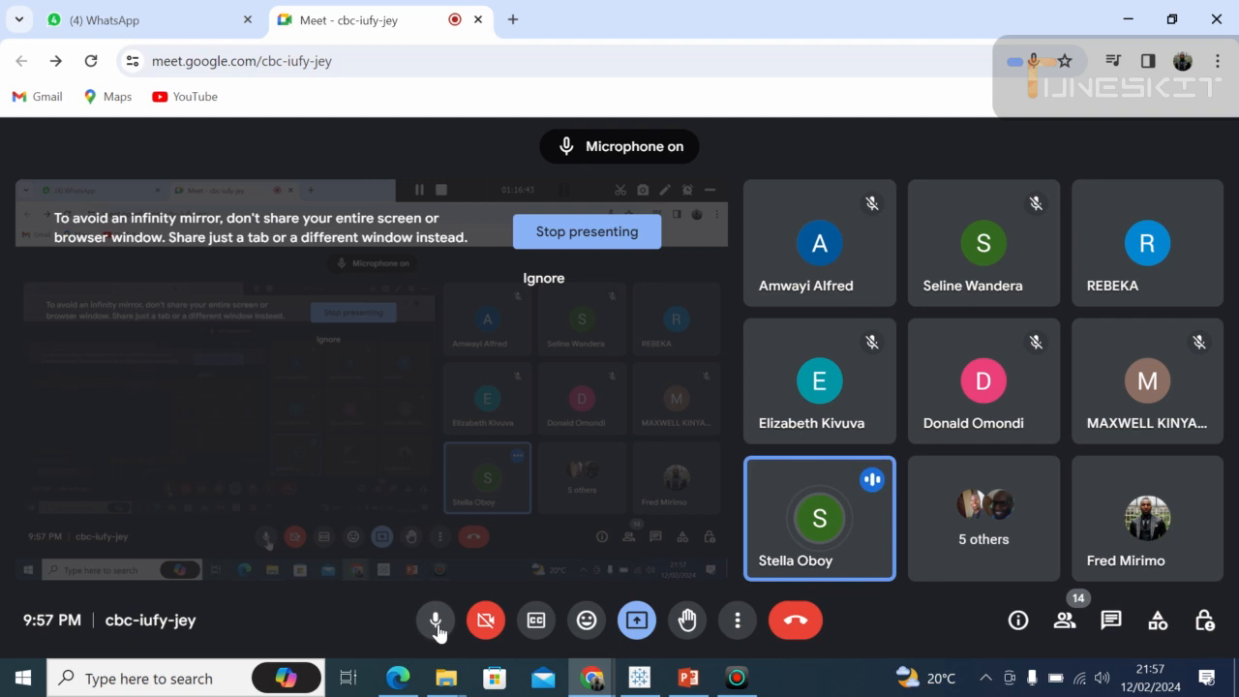
{"action": "left_click", "coordinate": [436, 622]}
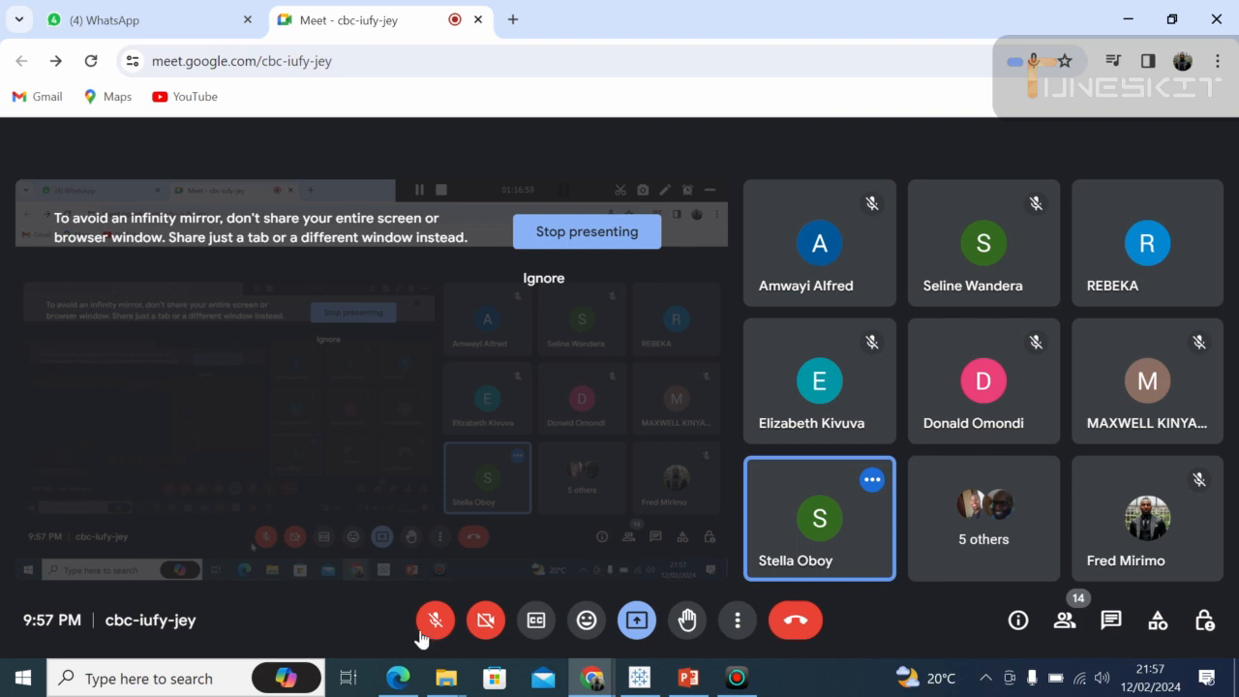
Return to Tableau and open the shading and border formatting options for the chart title.
{"action": "left_click", "coordinate": [639, 677]}
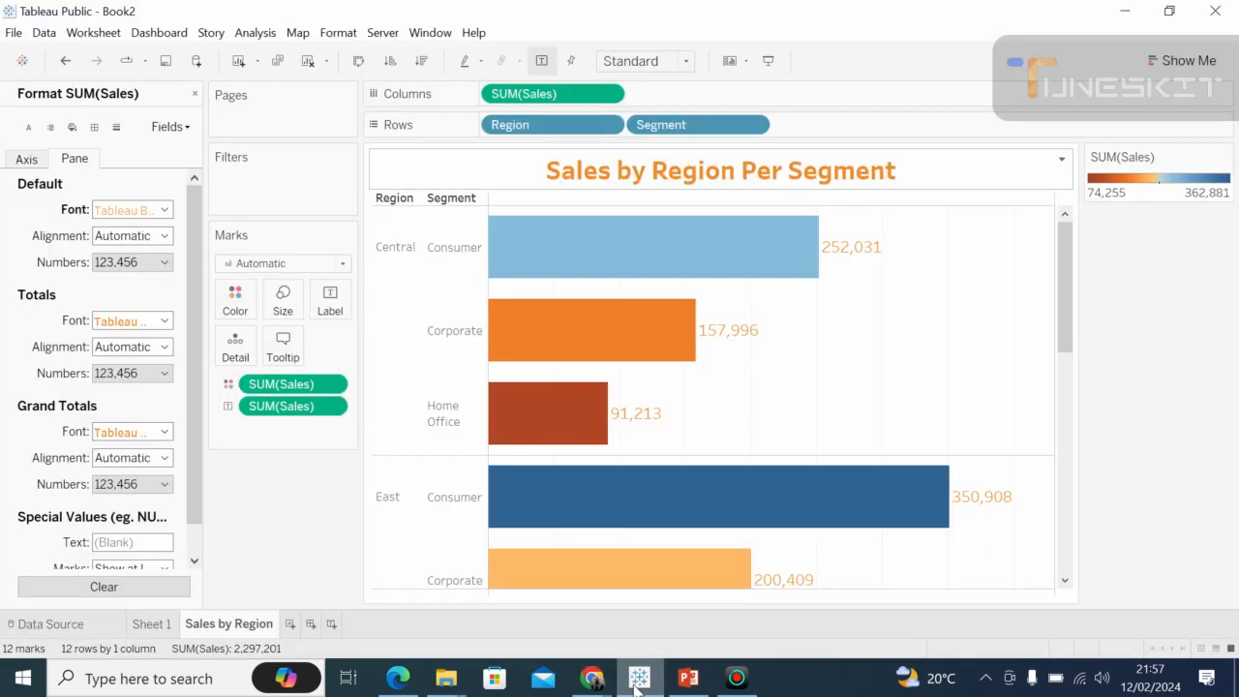
{"action": "right_click", "coordinate": [929, 228]}
{"action": "left_click", "coordinate": [923, 219]}
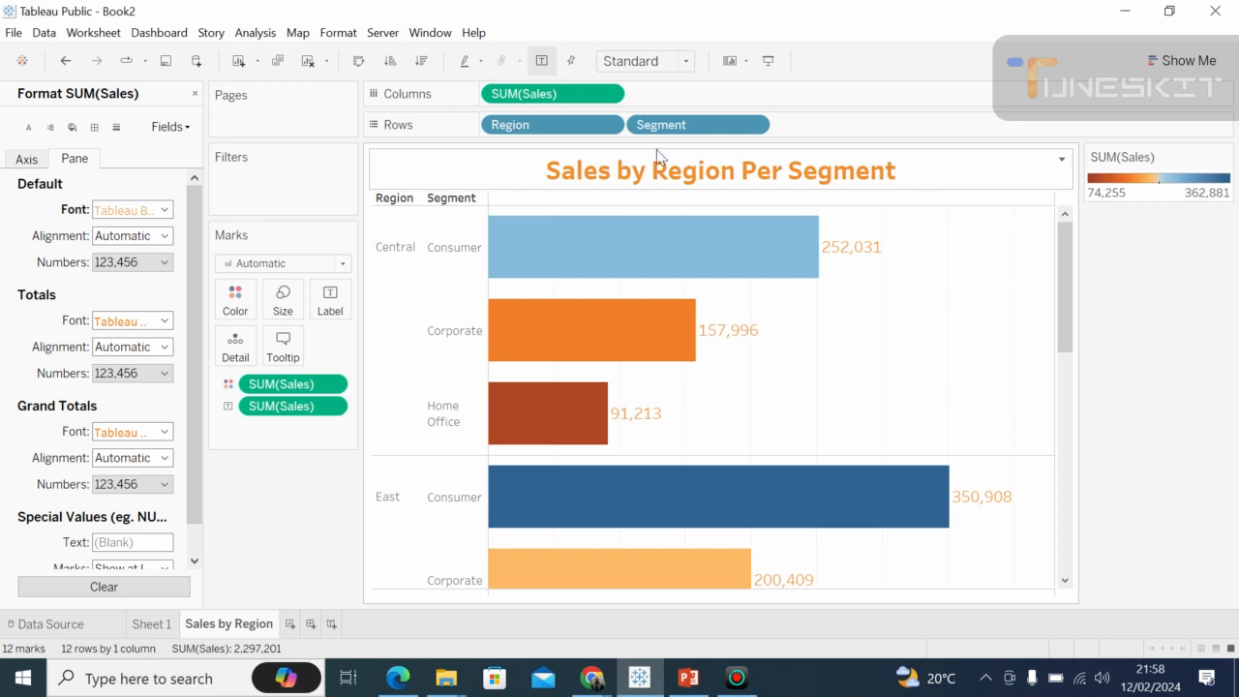
{"action": "right_click", "coordinate": [407, 186]}
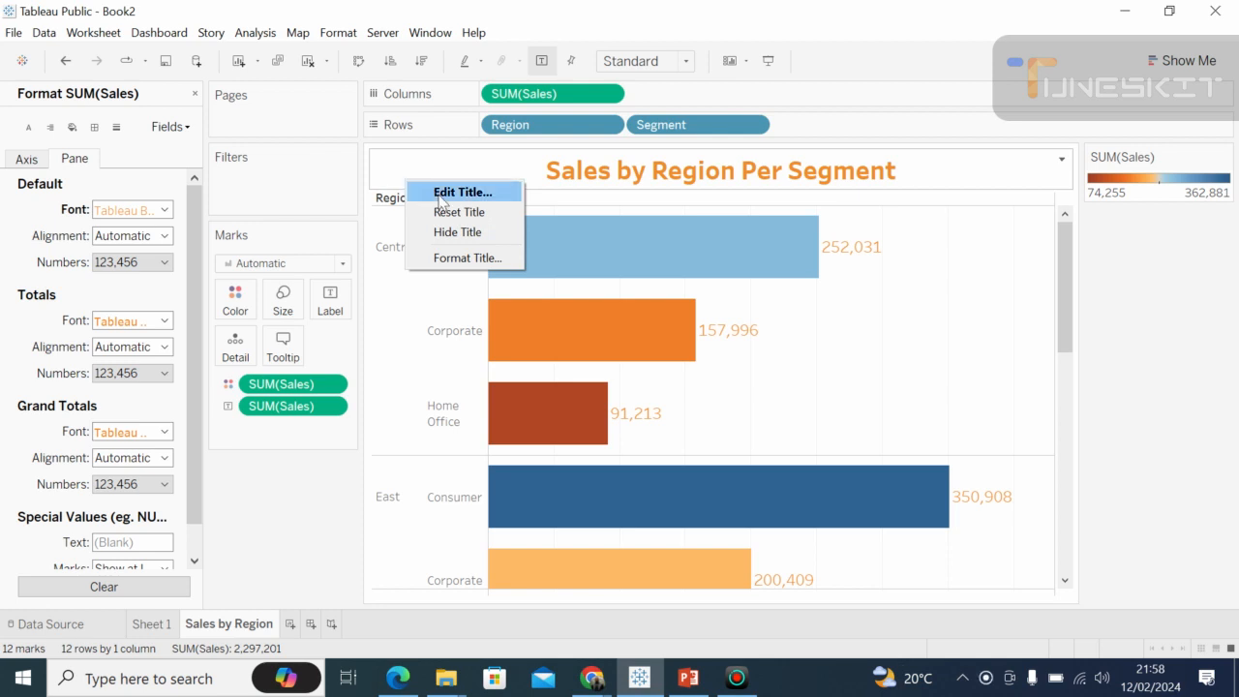
{"action": "left_click", "coordinate": [452, 258]}
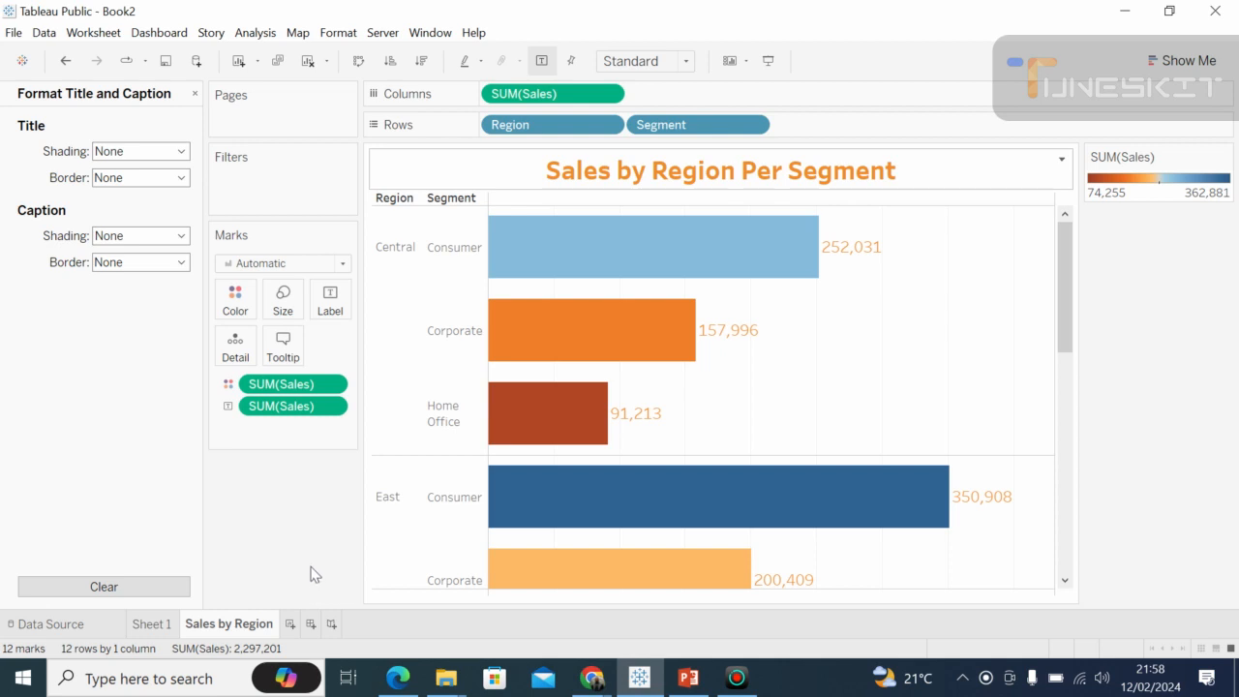
Switch to the Google Meet call, unmute the microphone to talk, mute it again and return to Tableau.
{"action": "left_click", "coordinate": [591, 681]}
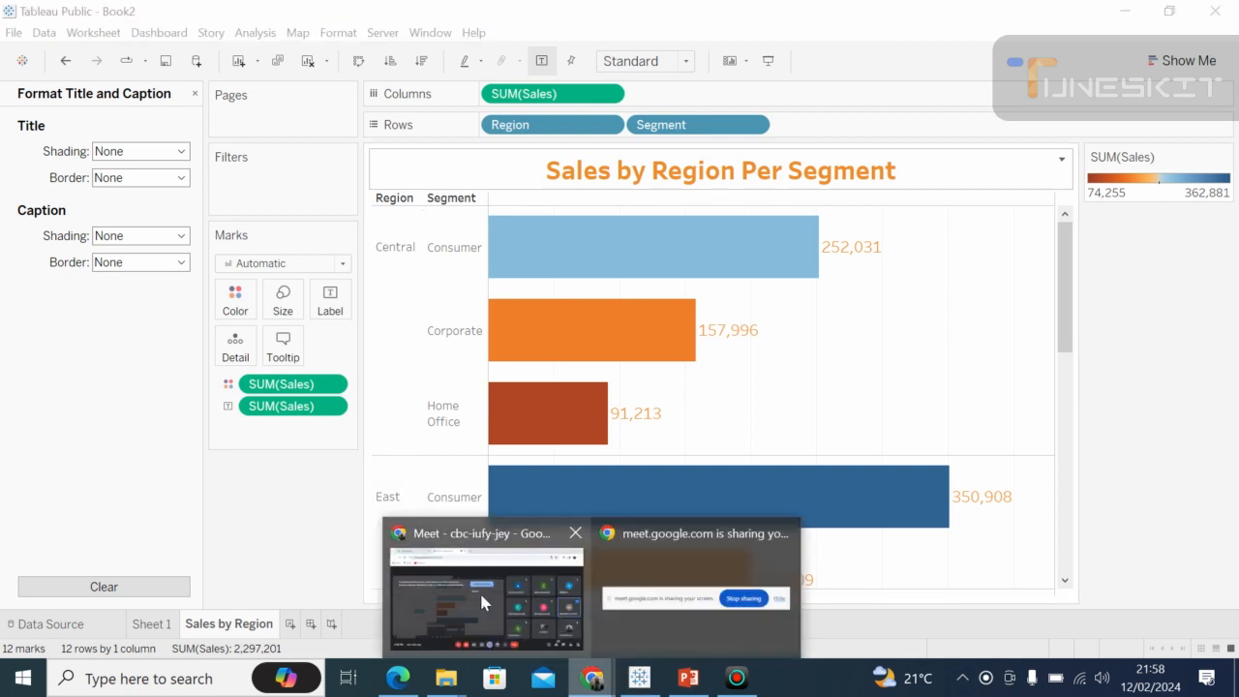
{"action": "left_click", "coordinate": [479, 591]}
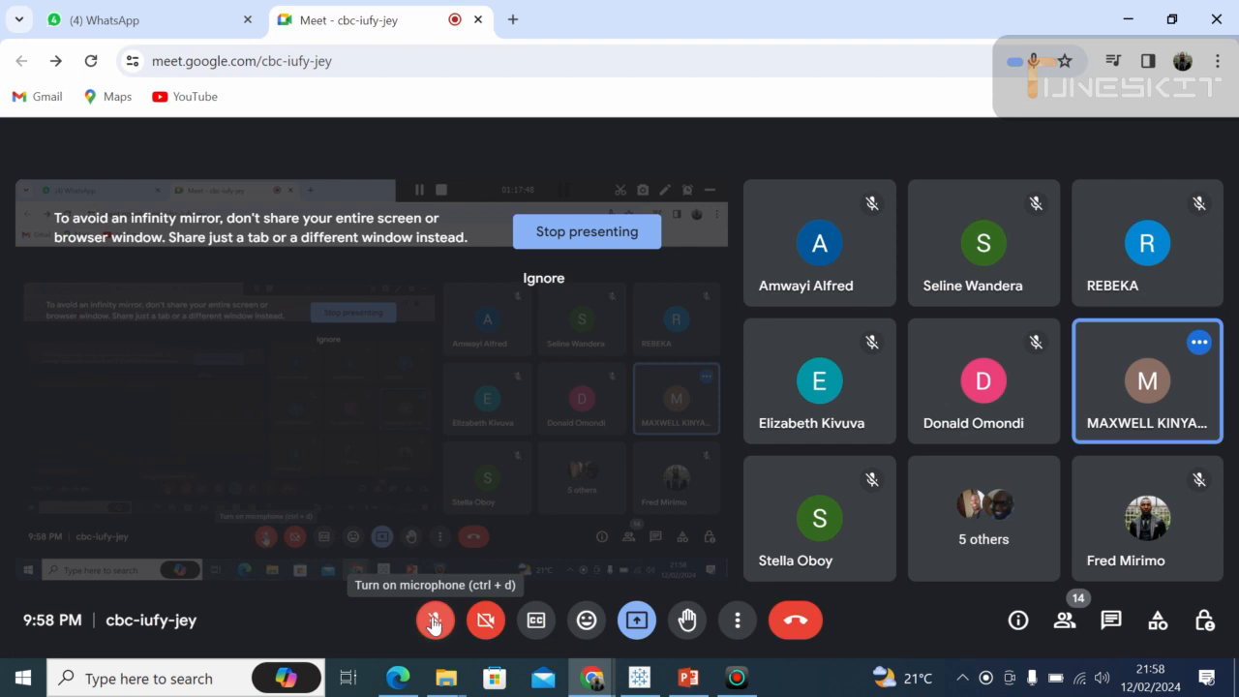
{"action": "left_click", "coordinate": [433, 622]}
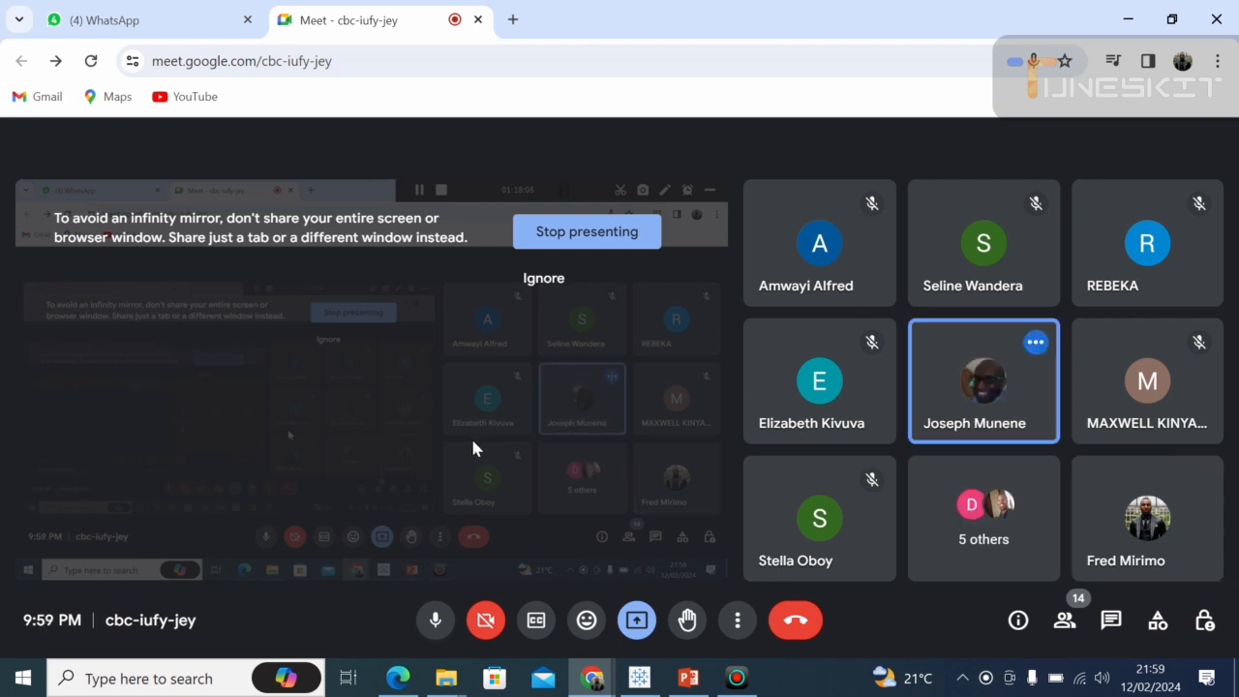
{"action": "left_click", "coordinate": [435, 620]}
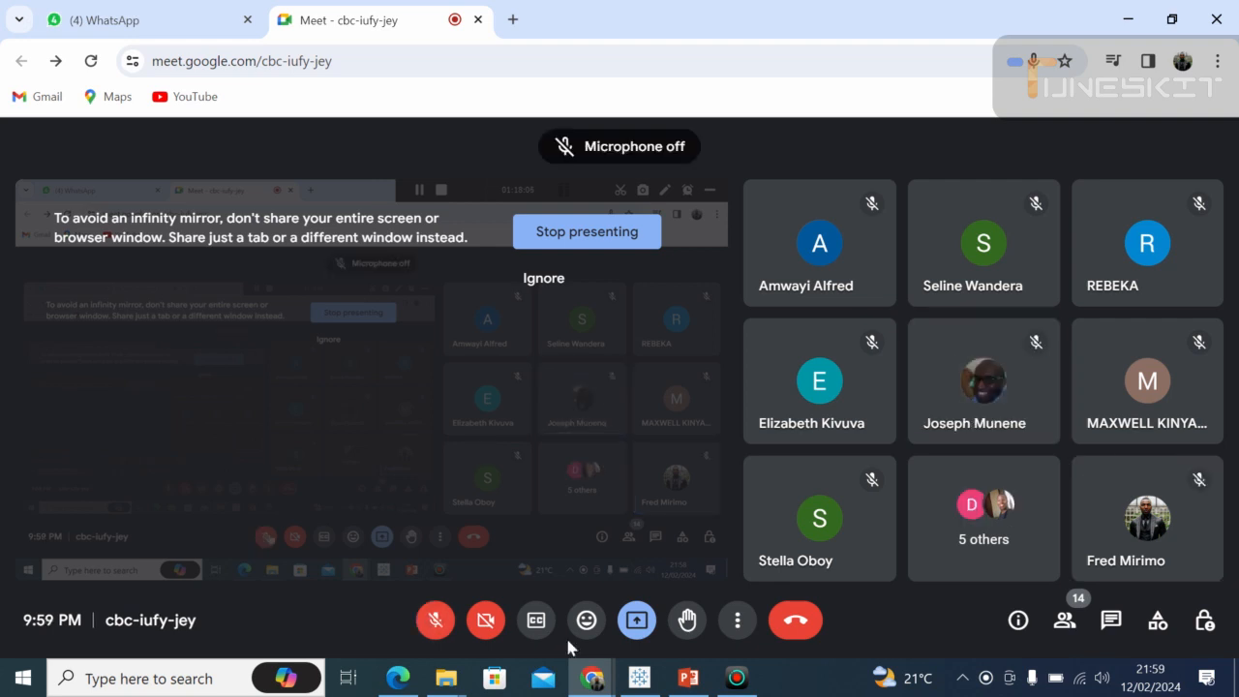
{"action": "left_click", "coordinate": [639, 679]}
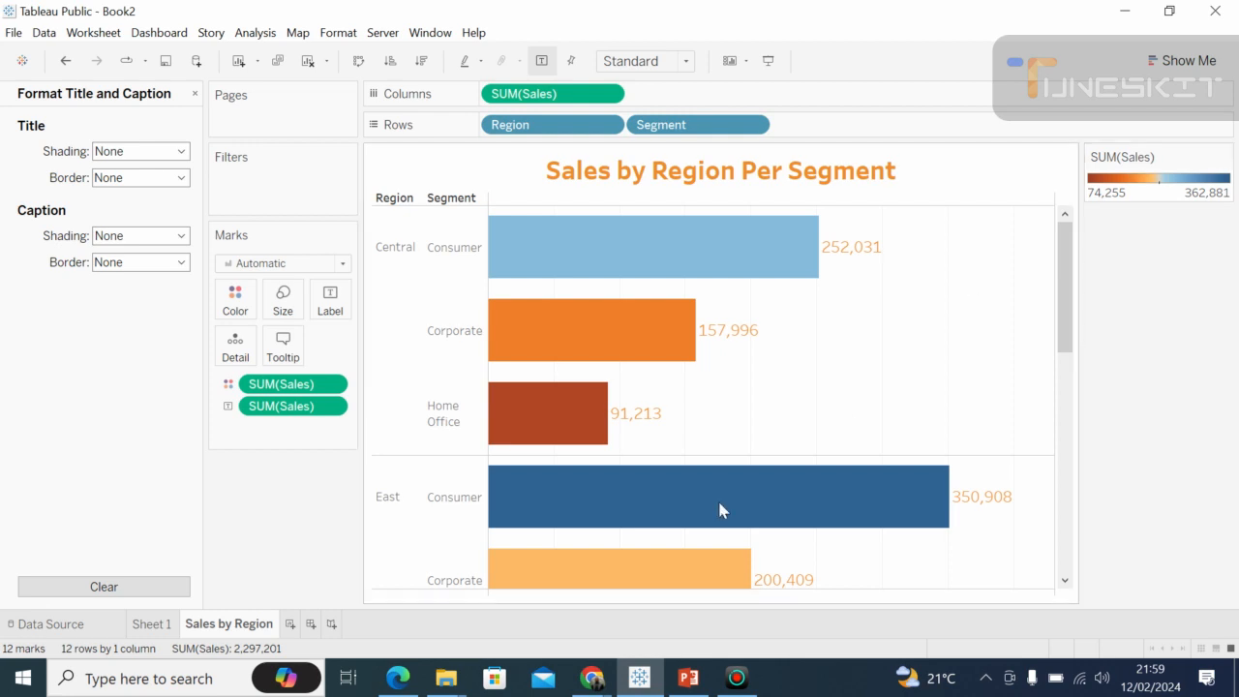
Switch to the Google Meet call, turn the microphone on and view the participant's shared Tableau screen.
{"action": "left_click", "coordinate": [587, 682]}
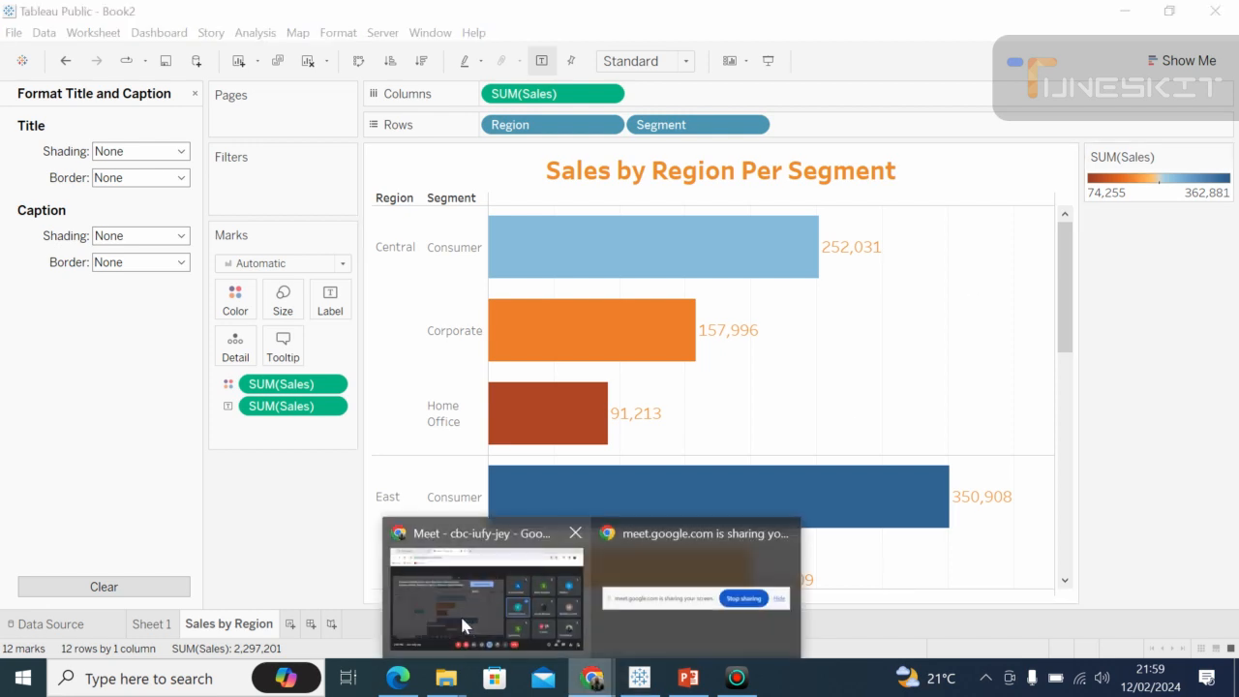
{"action": "left_click", "coordinate": [459, 612]}
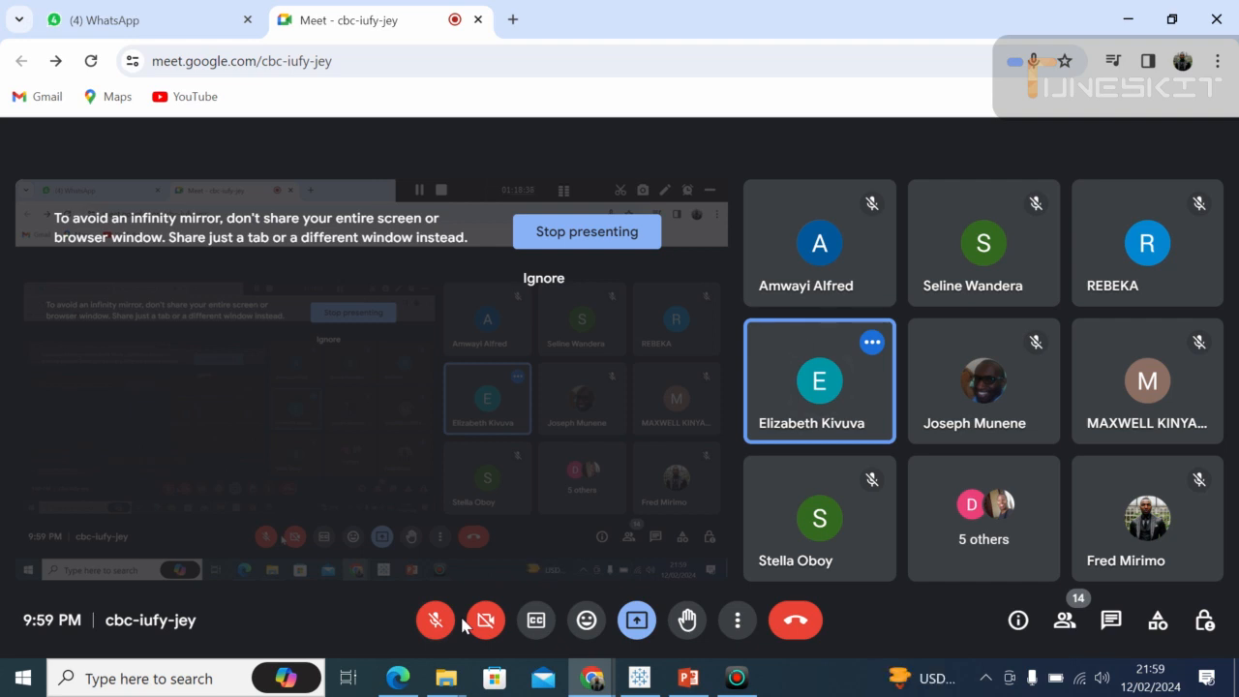
{"action": "left_click", "coordinate": [436, 620]}
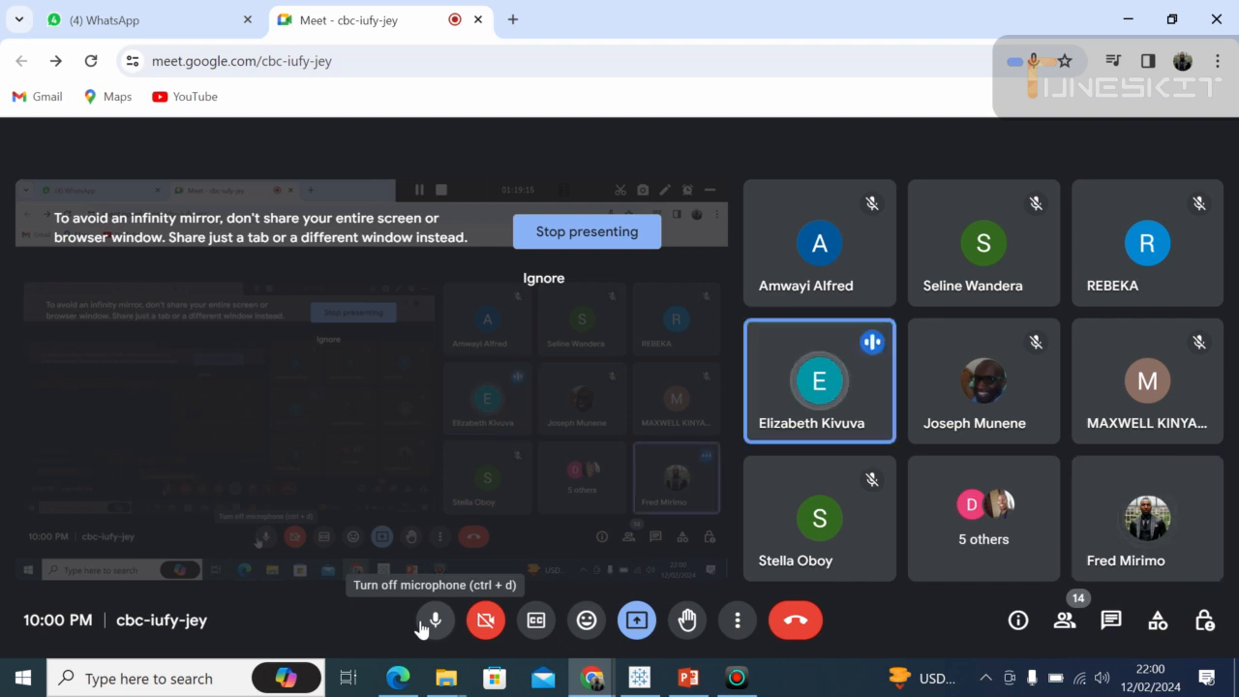
{"action": "left_click", "coordinate": [581, 273]}
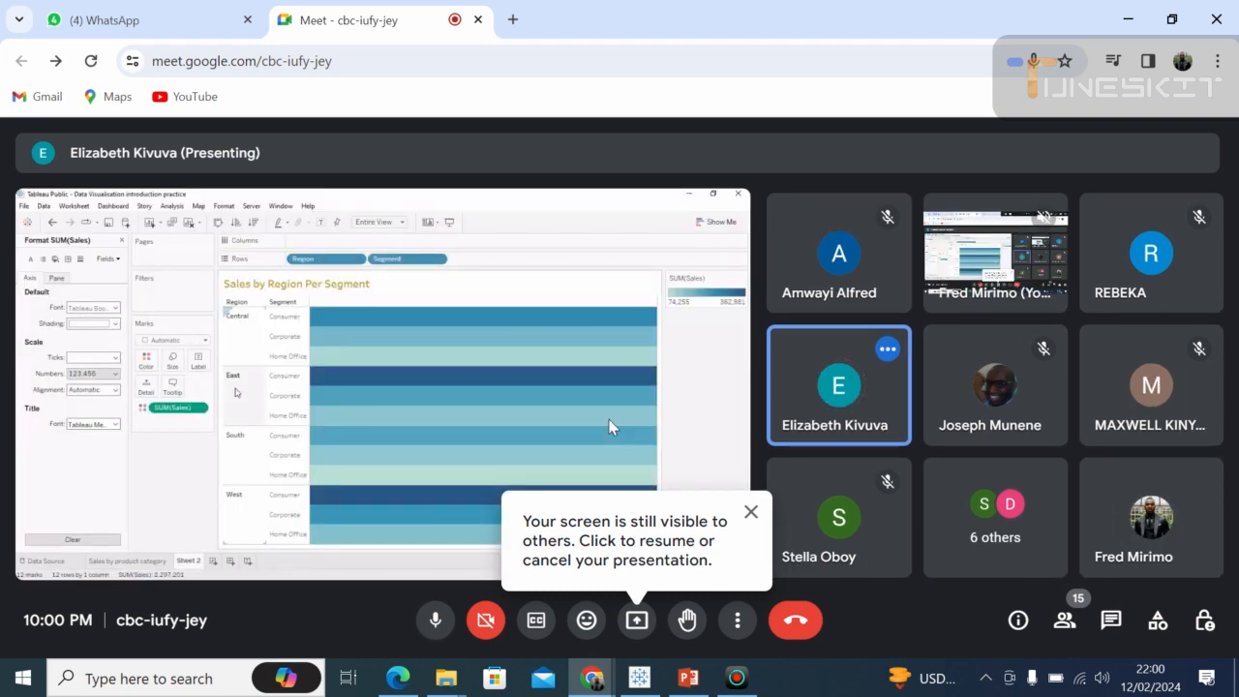
Dismiss the screen-sharing notices and resume presenting the screen in the Google Meet call.
{"action": "left_click", "coordinate": [751, 512]}
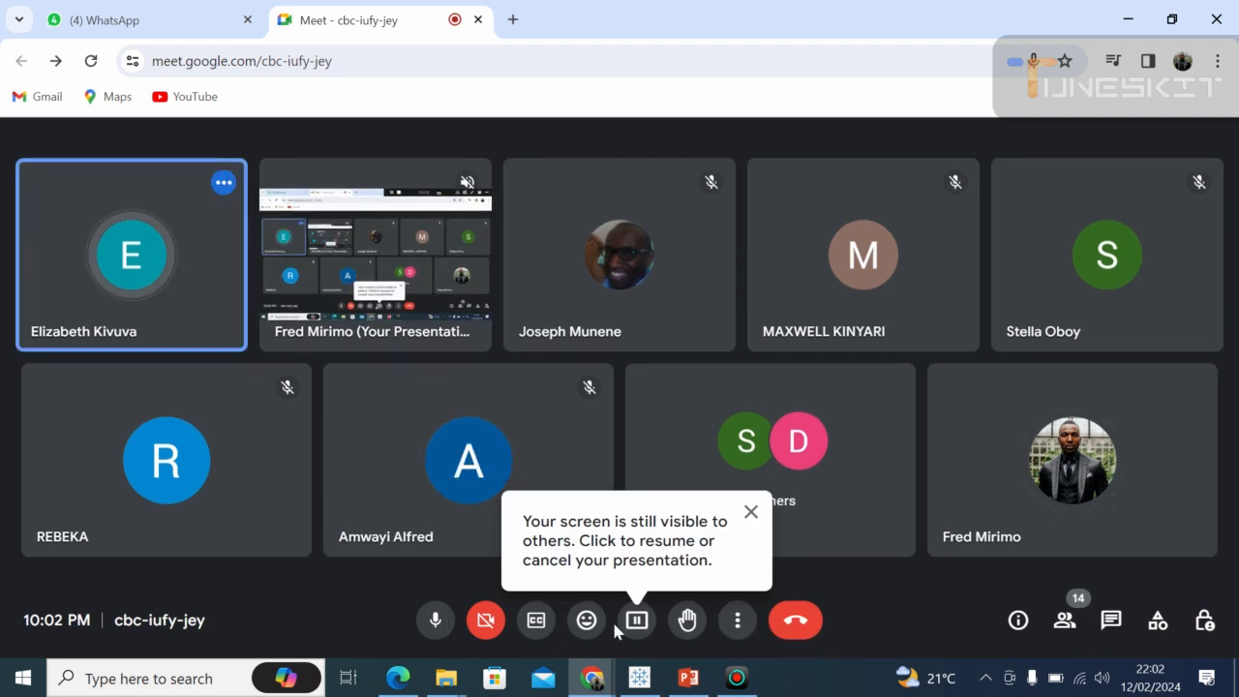
{"action": "left_click", "coordinate": [548, 618]}
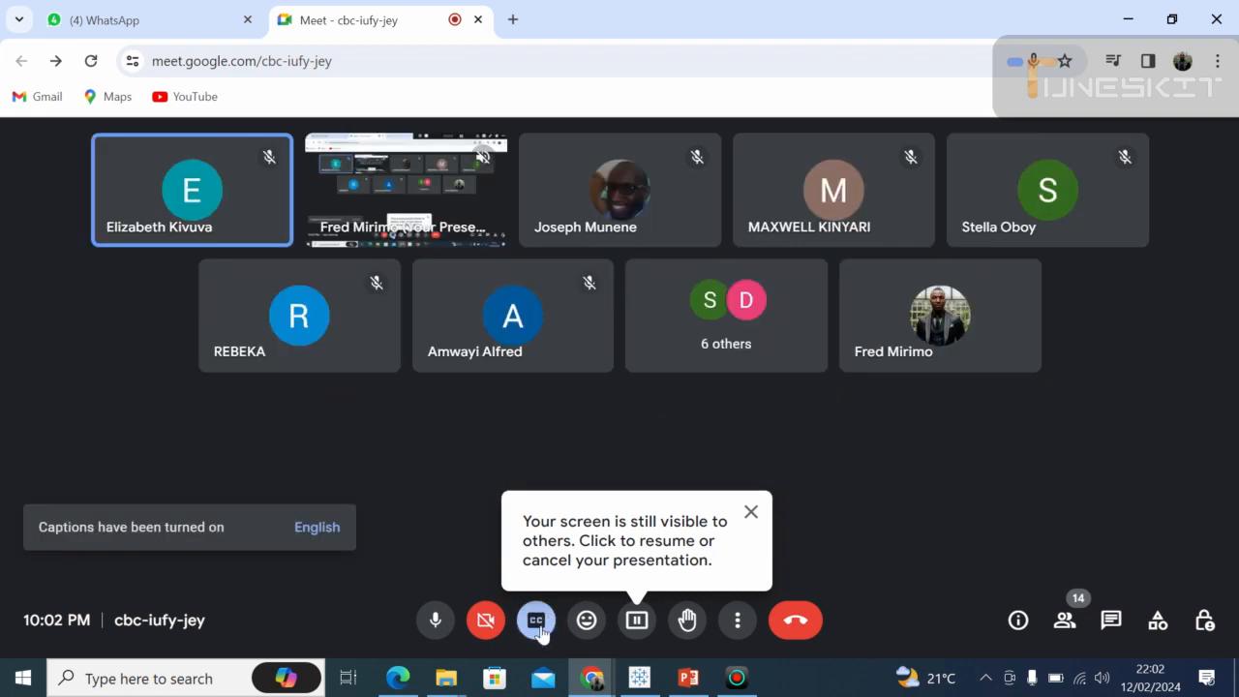
{"action": "left_click", "coordinate": [538, 622]}
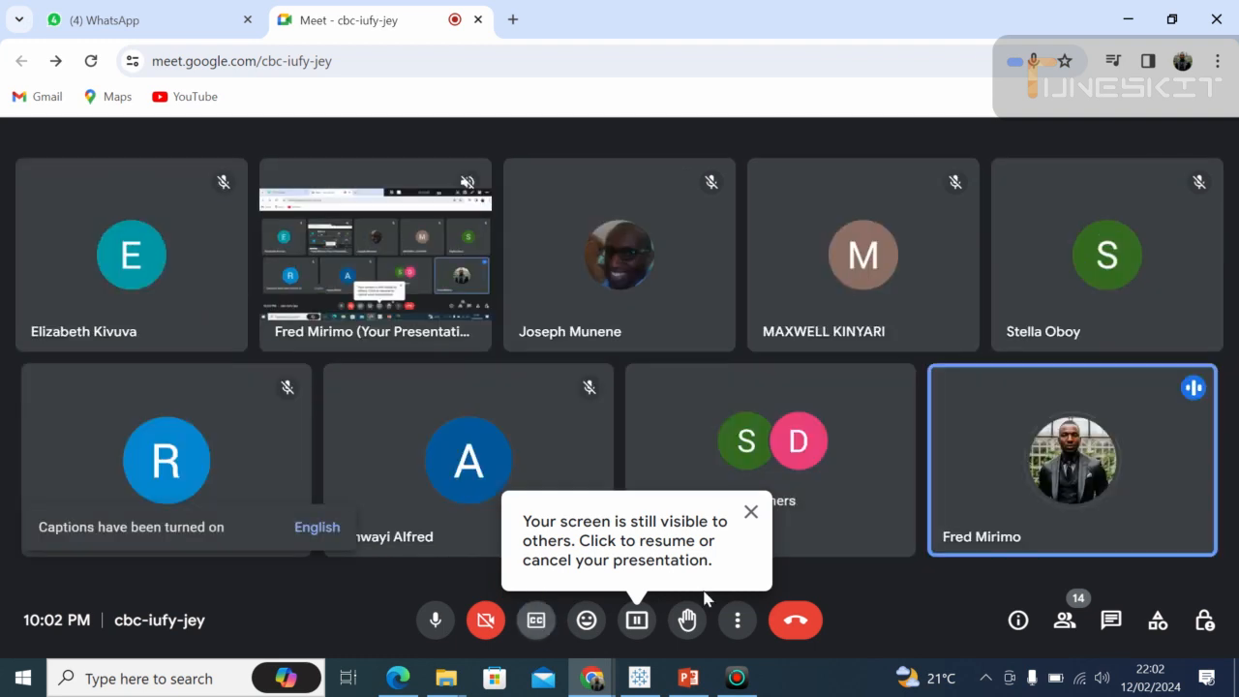
{"action": "left_click", "coordinate": [752, 514]}
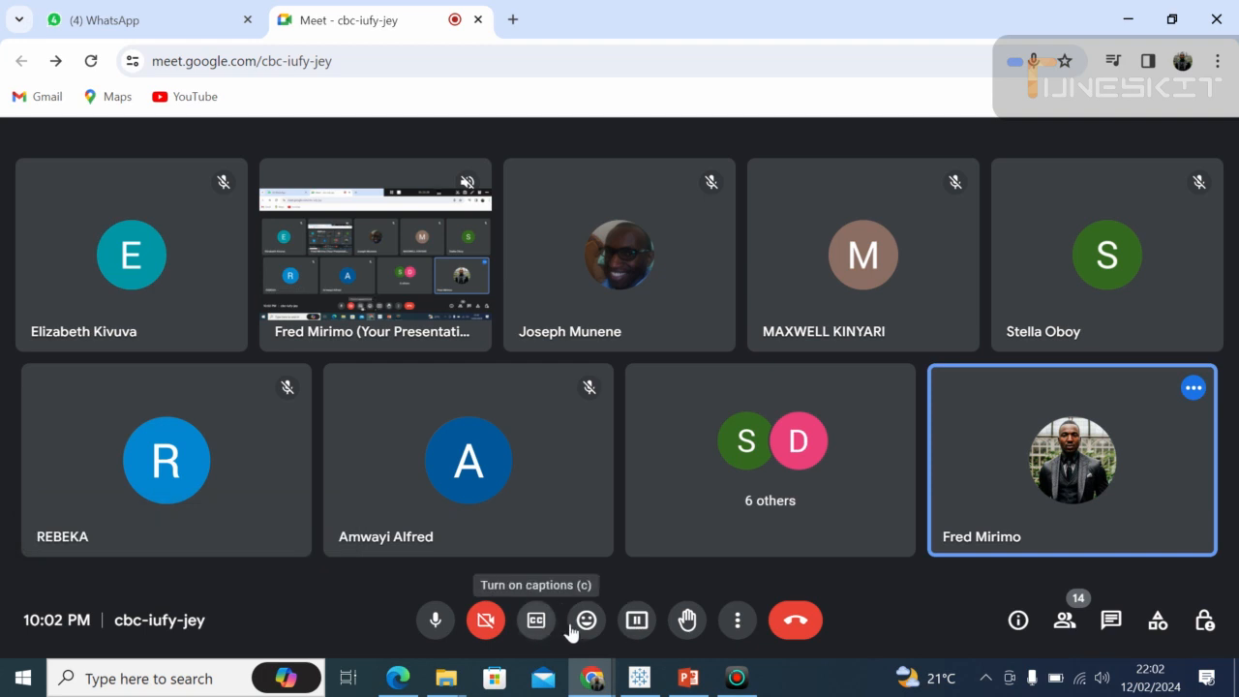
{"action": "left_click", "coordinate": [636, 622]}
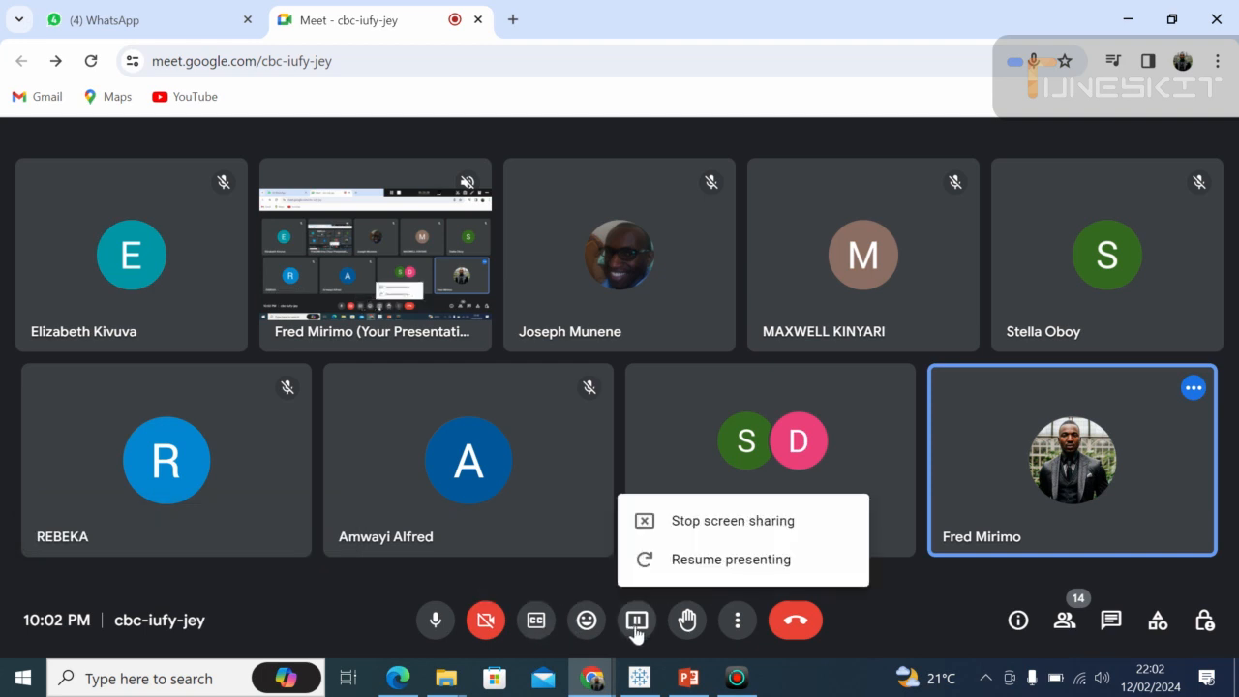
{"action": "left_click", "coordinate": [730, 566]}
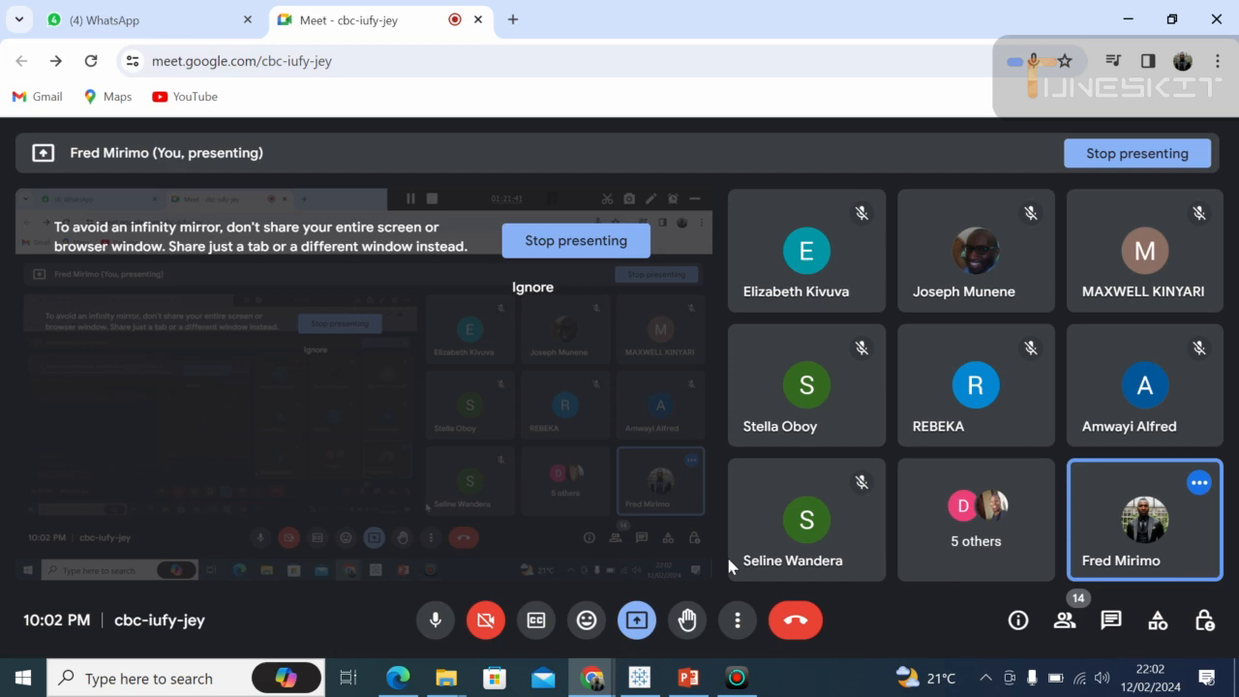
Switch to Tableau and review the sales bars for every region and segment, from Central down to West.
{"action": "key", "text": "alt+Tab"}
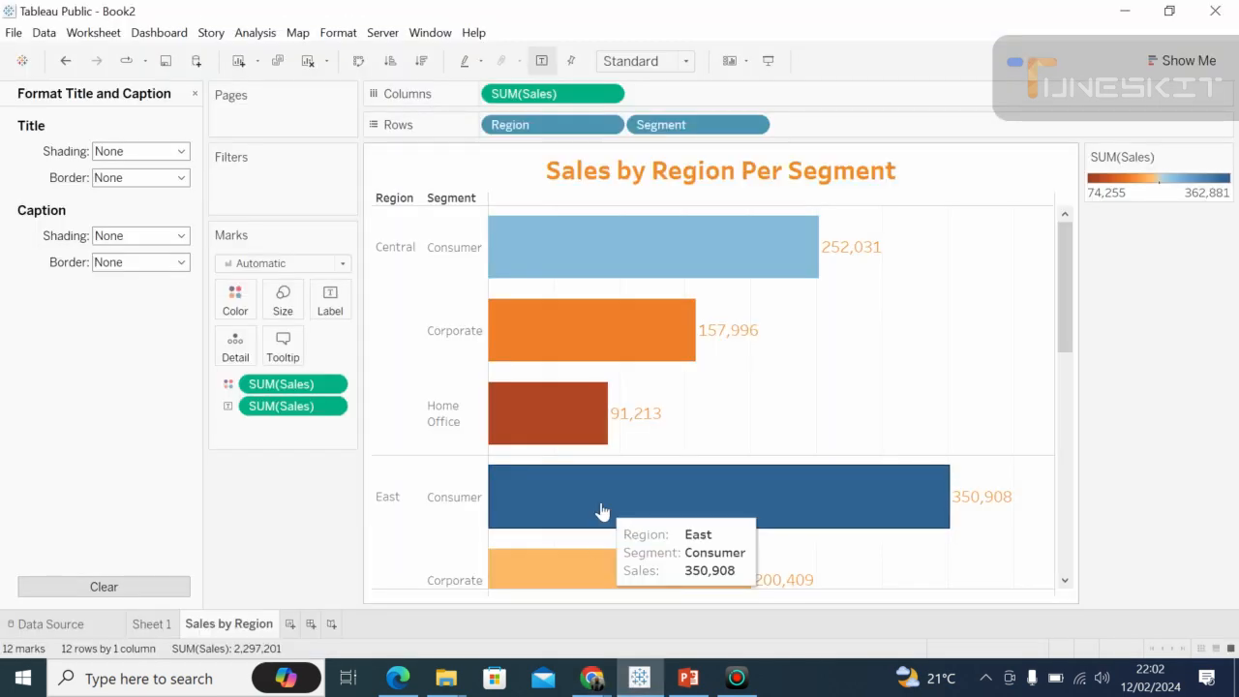
{"action": "left_click", "coordinate": [1068, 402]}
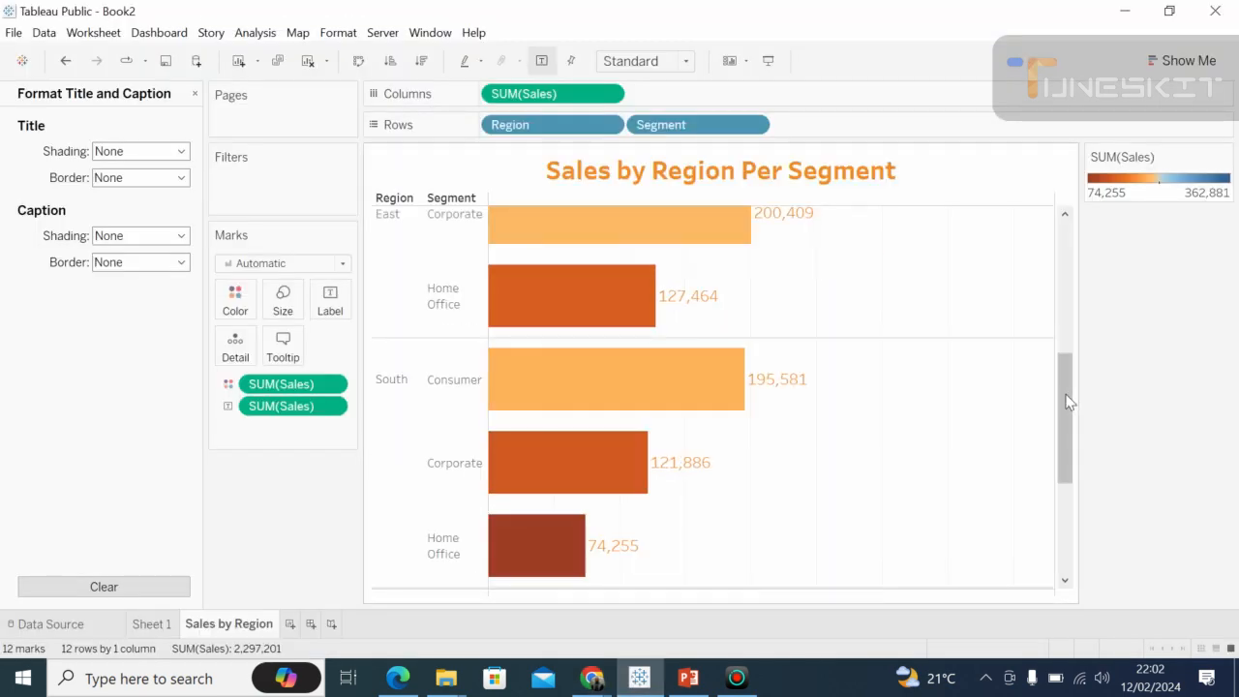
{"action": "left_click_drag", "start_coordinate": [1069, 402], "coordinate": [1070, 531]}
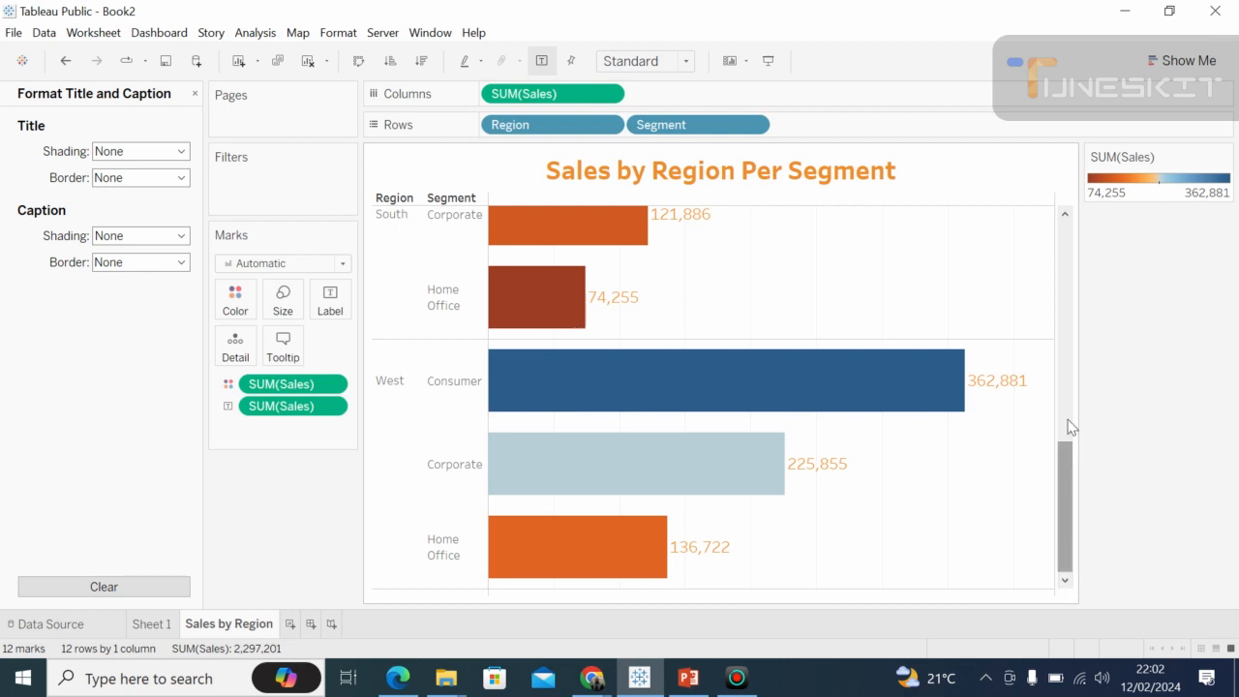
{"action": "left_click_drag", "start_coordinate": [1067, 448], "coordinate": [1027, 145]}
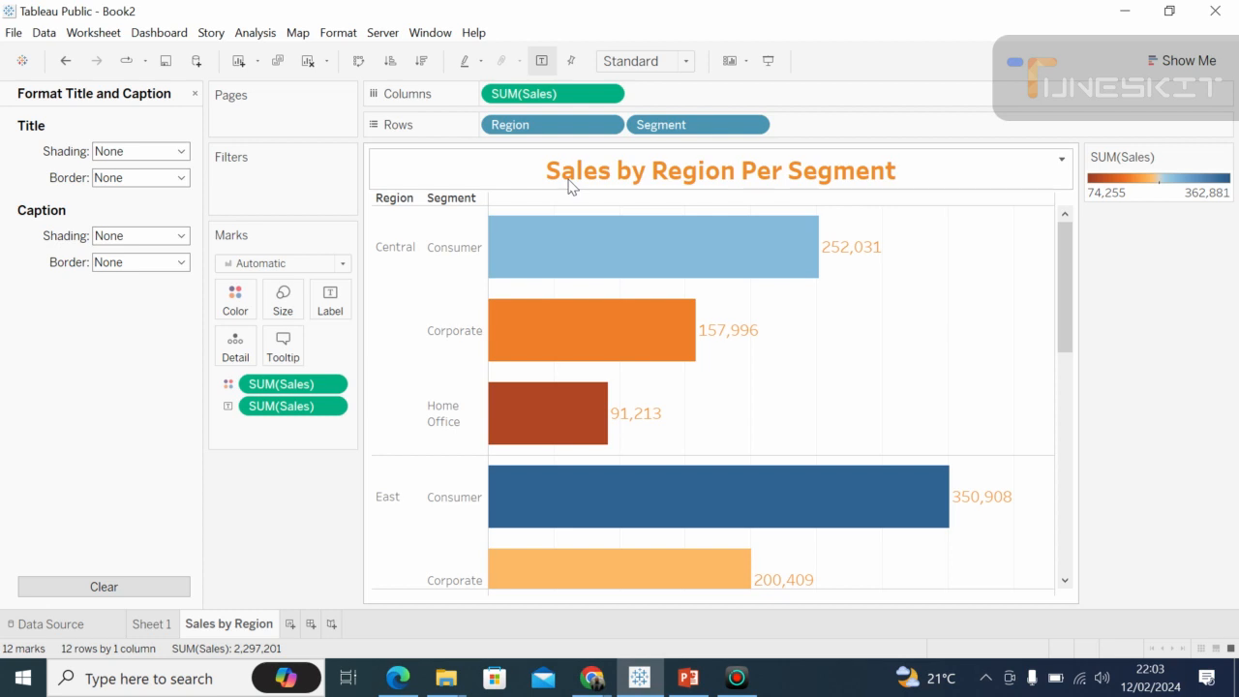
{"action": "mouse_move", "coordinate": [664, 271]}
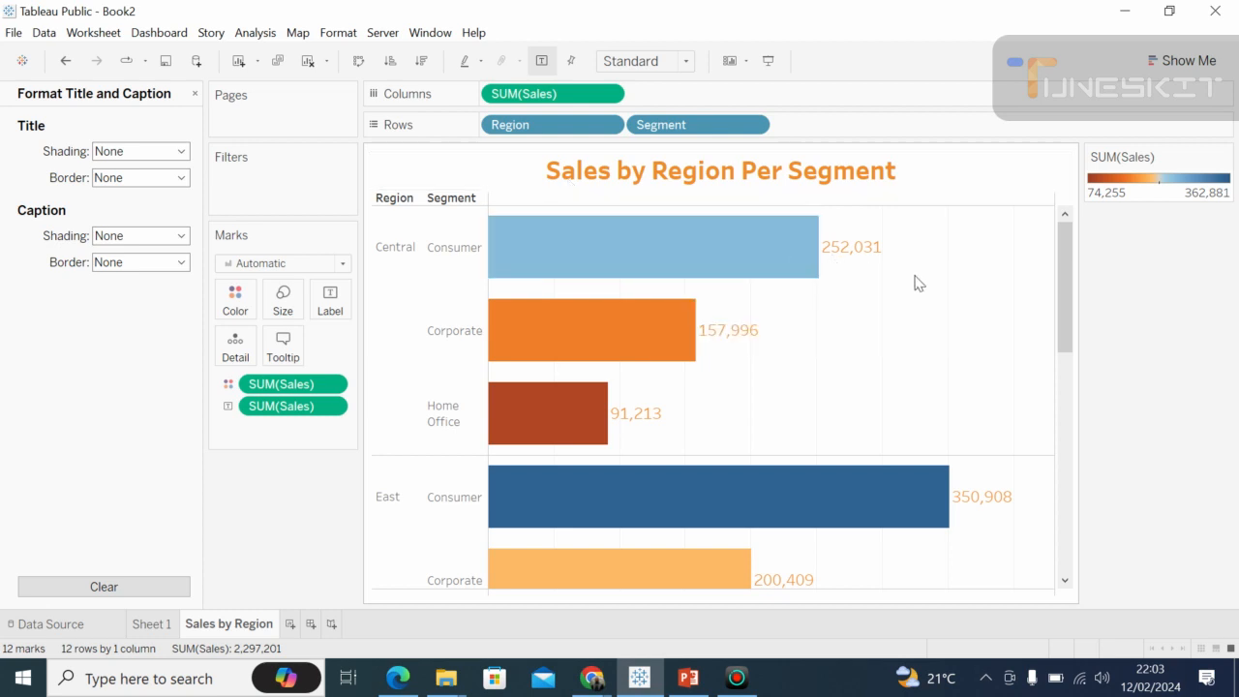
Close the title formatting options, remove the Sales label from the bars and add Sales back as their label.
{"action": "left_click", "coordinate": [196, 94]}
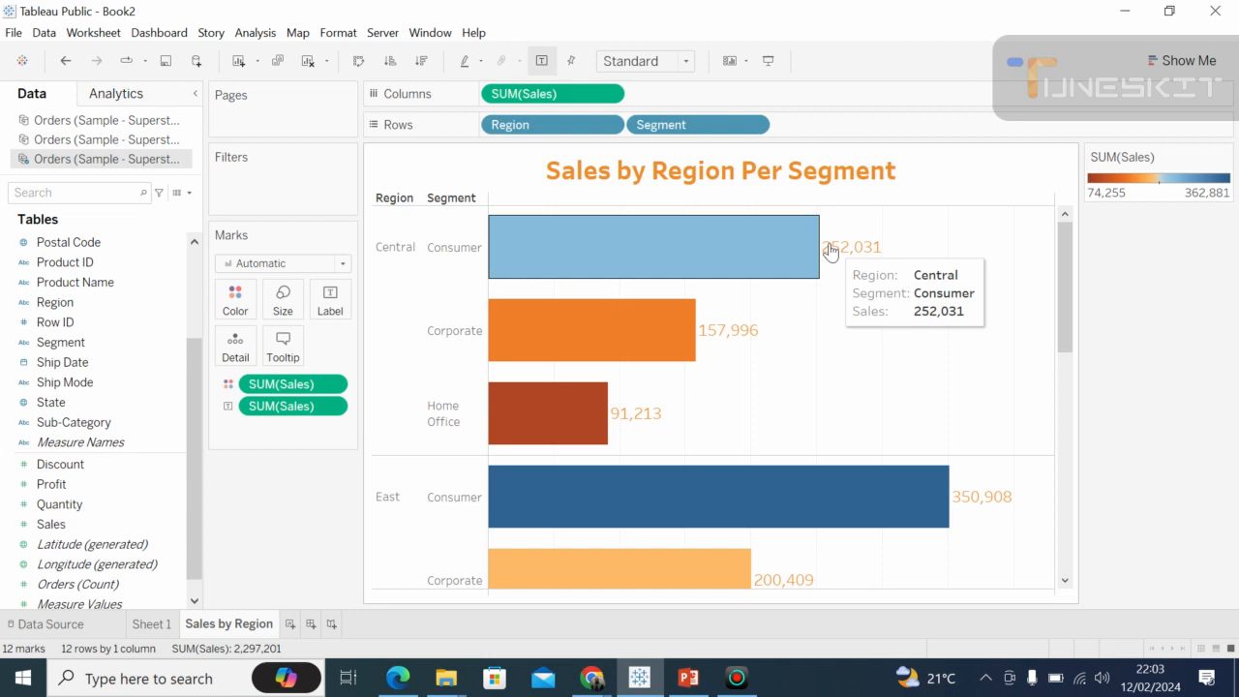
{"action": "left_click", "coordinate": [38, 504]}
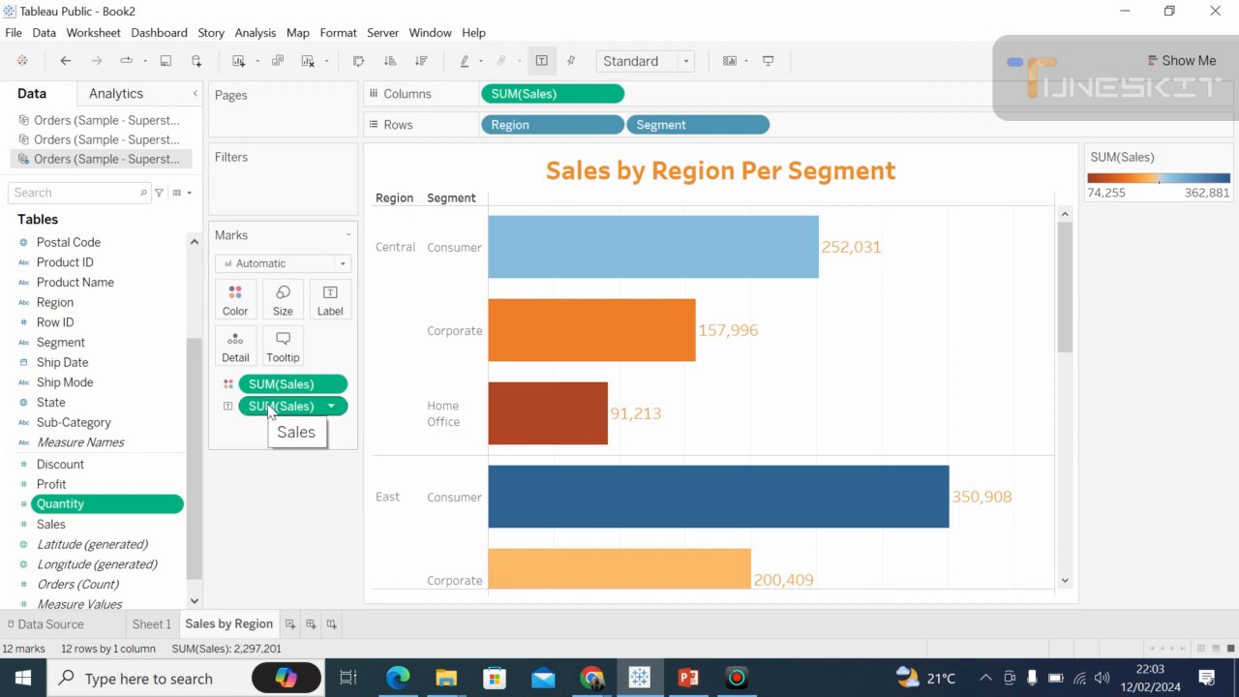
{"action": "left_click_drag", "start_coordinate": [268, 408], "coordinate": [51, 487]}
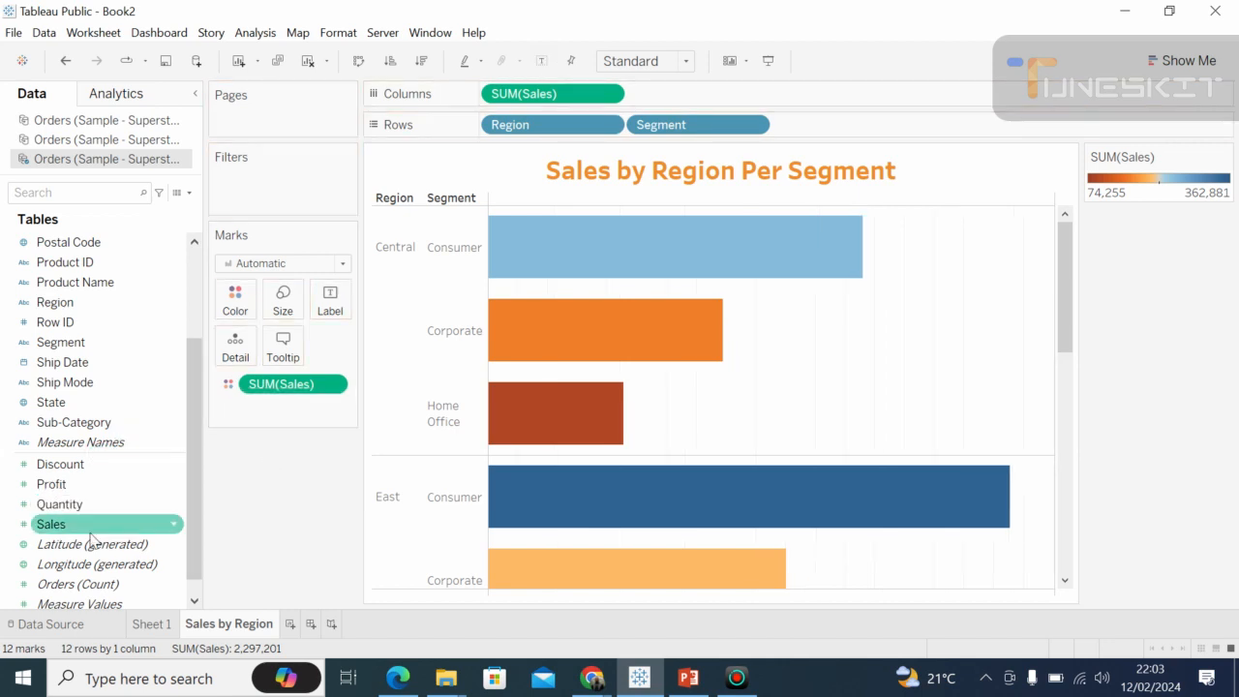
{"action": "left_click_drag", "start_coordinate": [77, 538], "coordinate": [346, 314]}
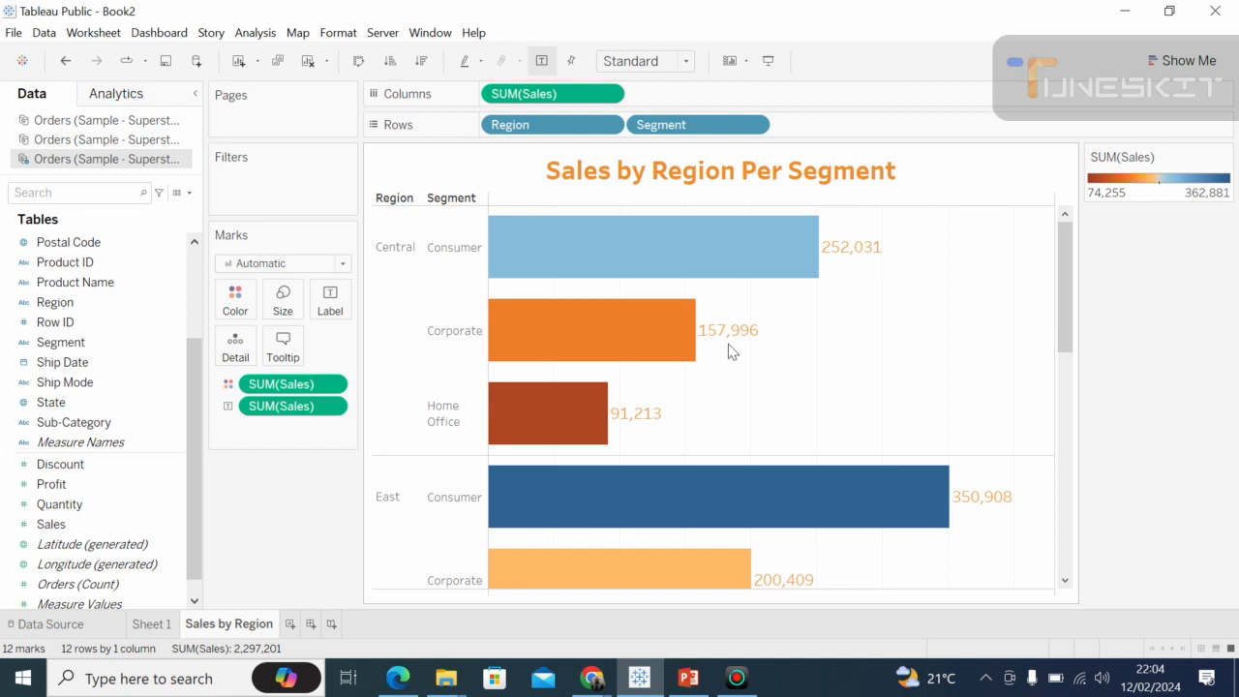
{"action": "mouse_move", "coordinate": [732, 344]}
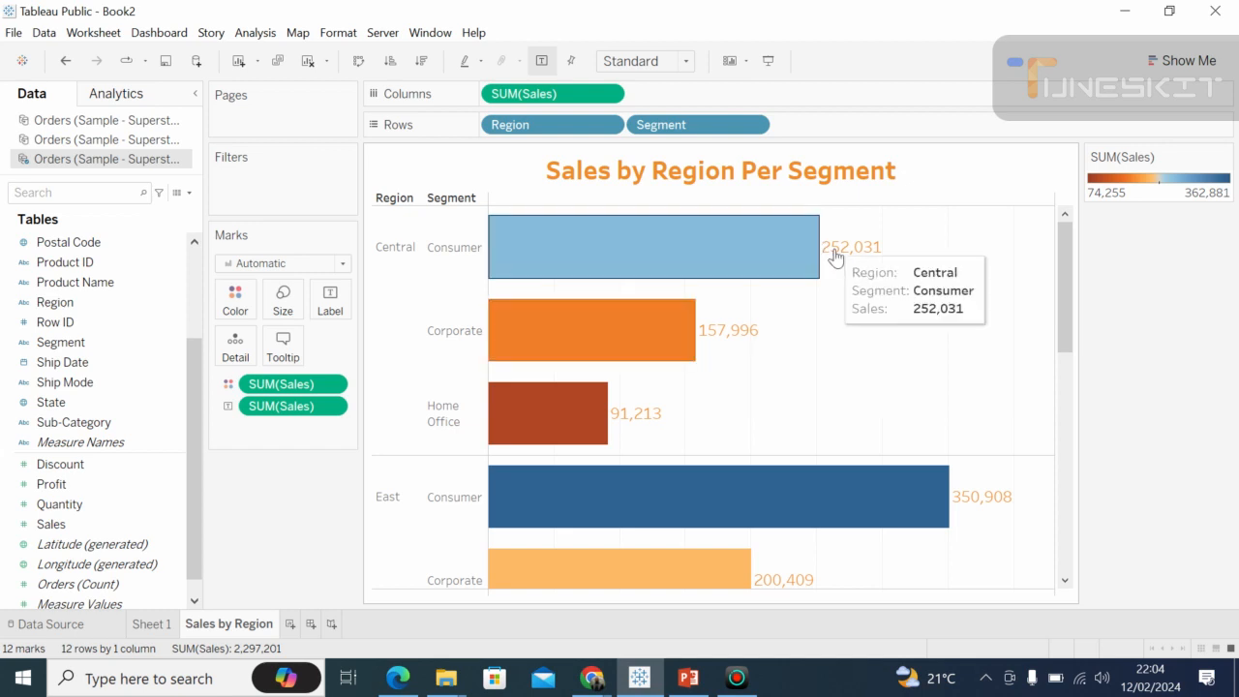
Format the SUM(Sales) bar labels with Tableau Semibold as the default font, leaving alignment on Automatic.
{"action": "right_click", "coordinate": [281, 407]}
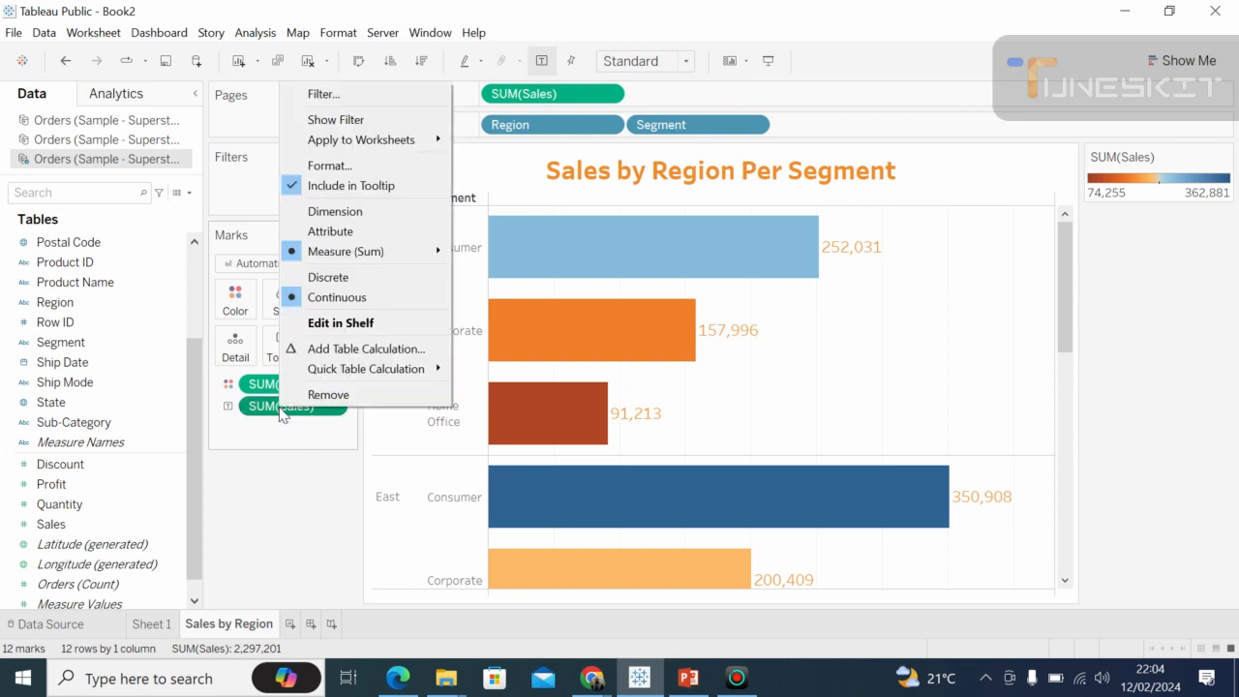
{"action": "left_click", "coordinate": [330, 167]}
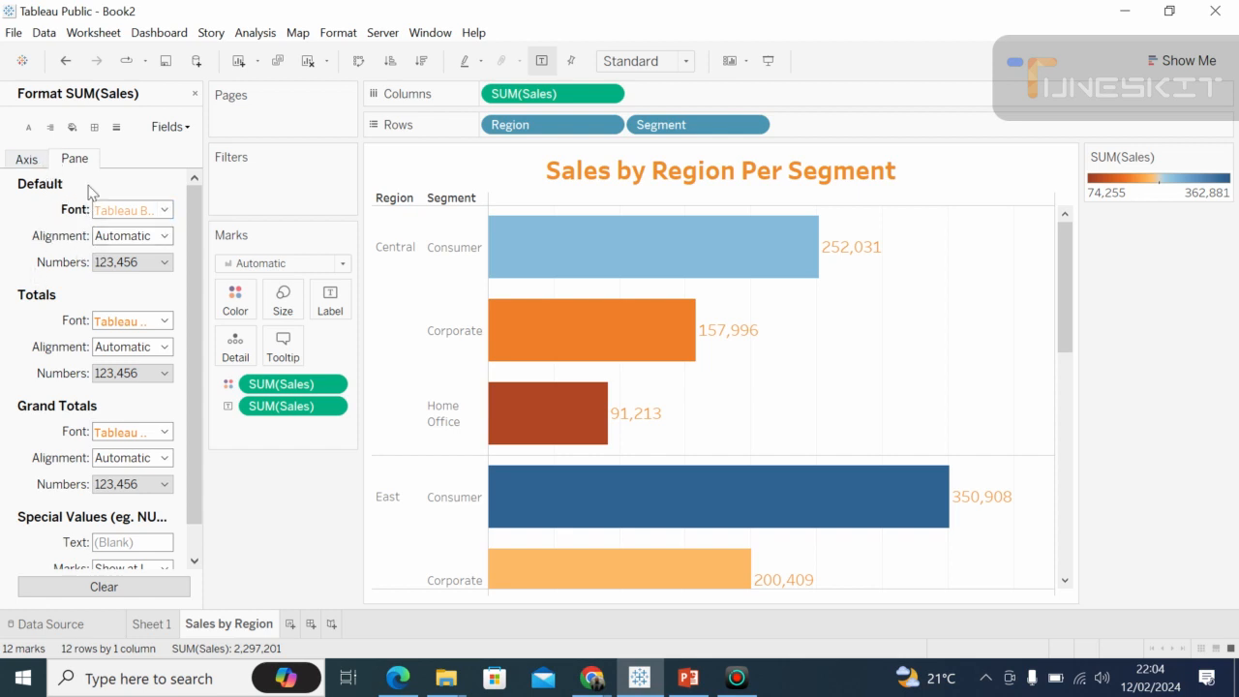
{"action": "left_click", "coordinate": [164, 212]}
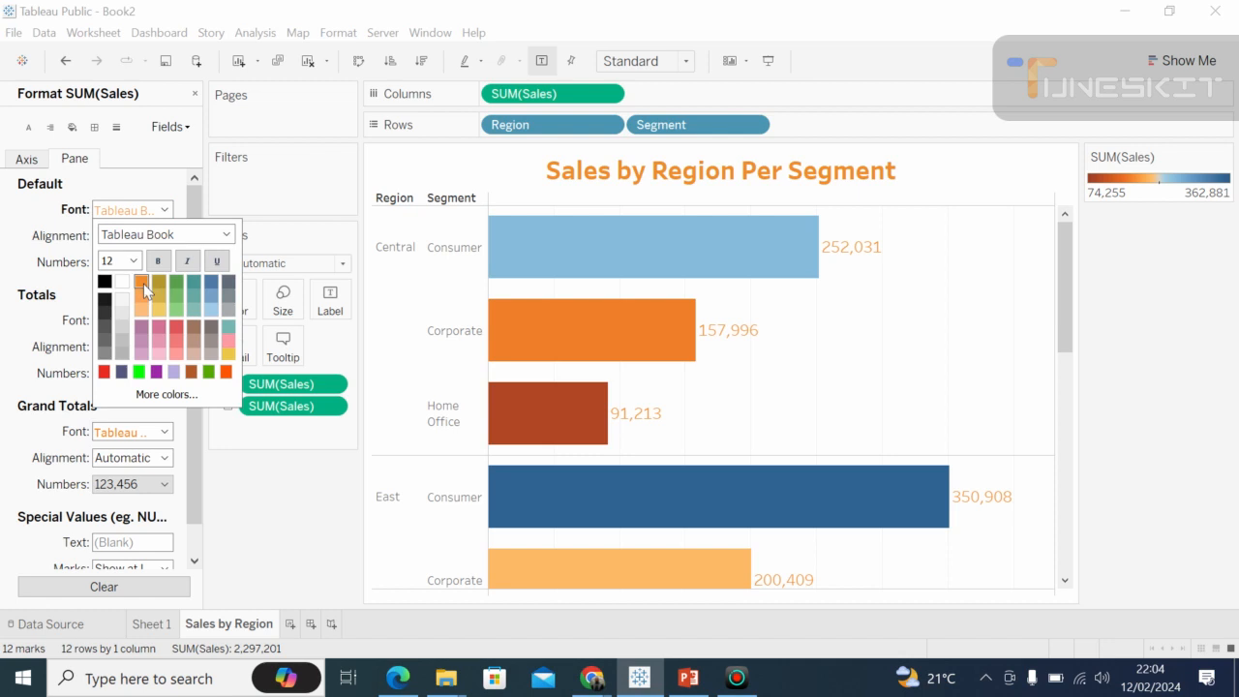
{"action": "left_click", "coordinate": [225, 239]}
{"action": "left_click", "coordinate": [226, 239]}
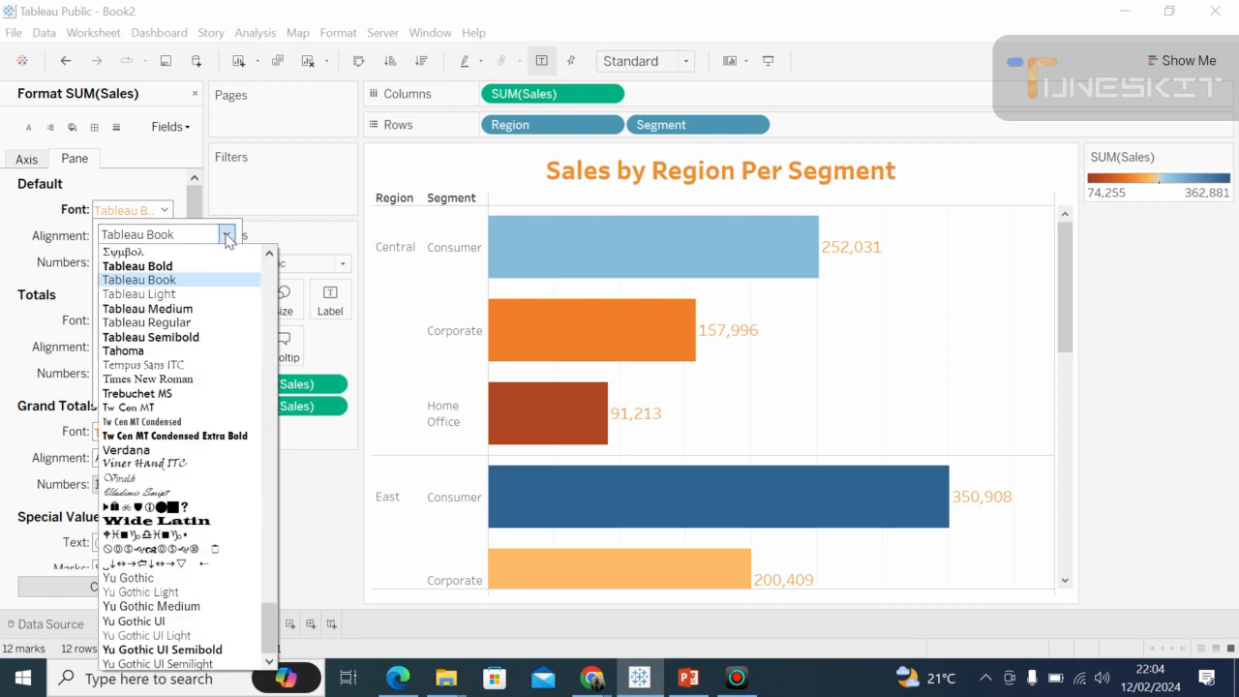
{"action": "left_click", "coordinate": [169, 338]}
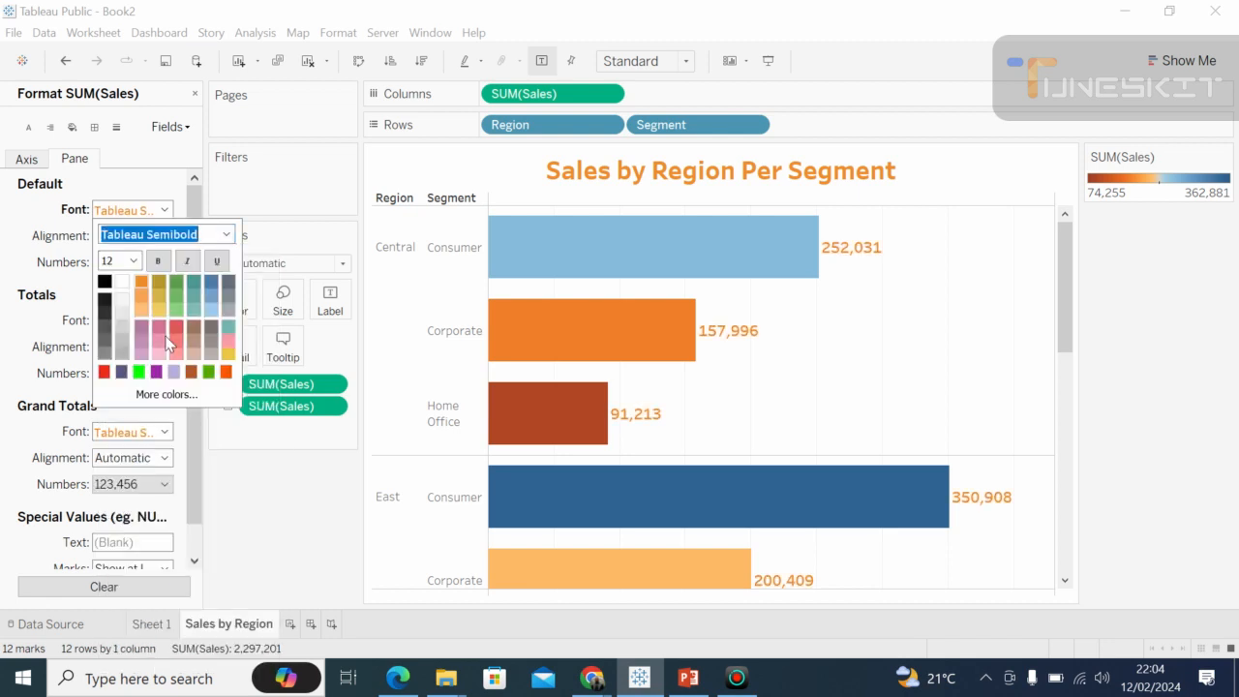
{"action": "left_click", "coordinate": [61, 258]}
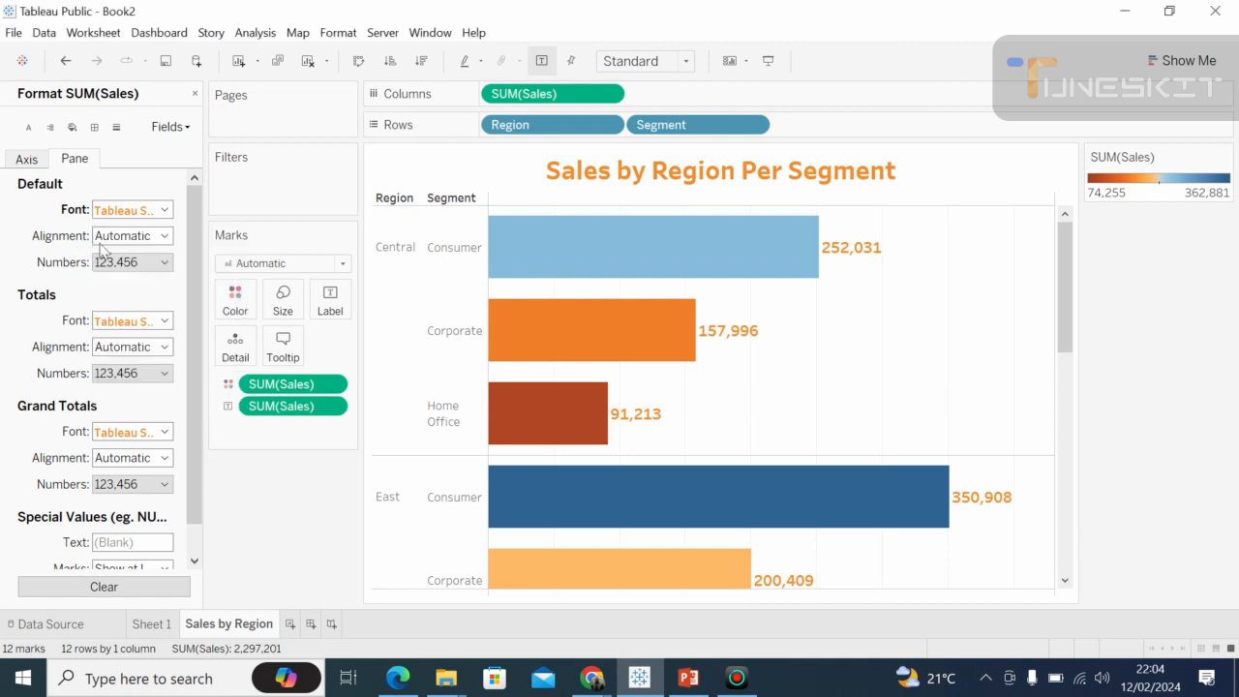
{"action": "left_click", "coordinate": [165, 236]}
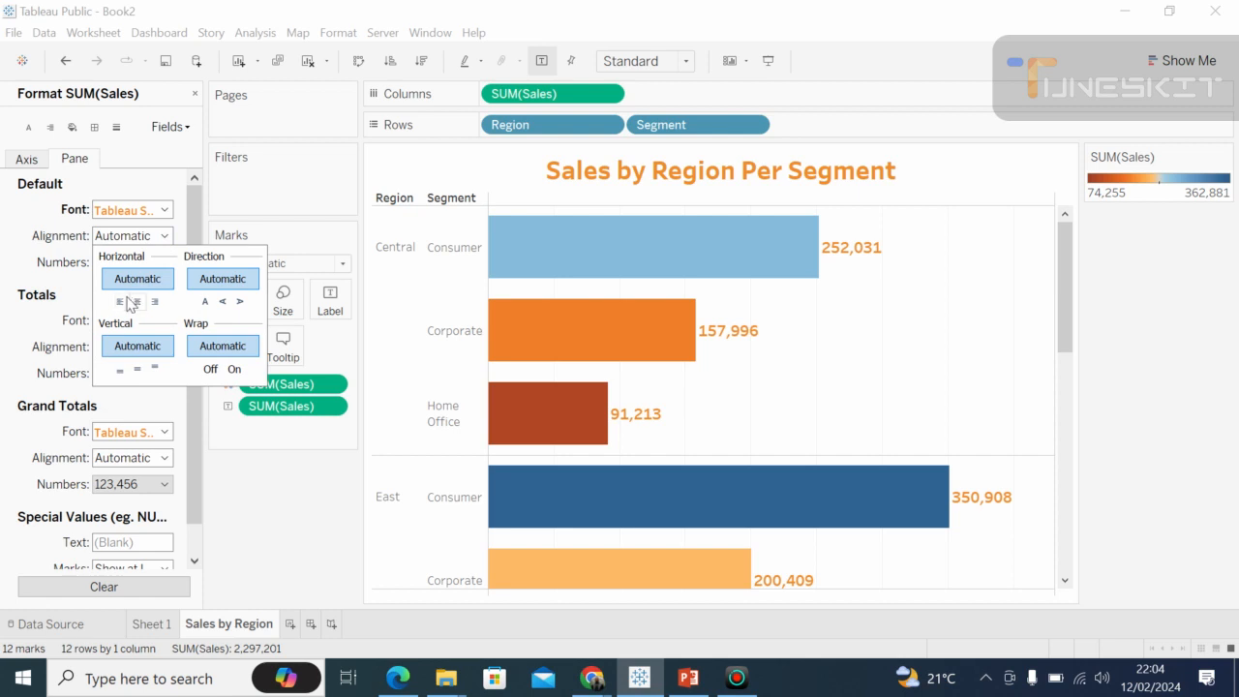
{"action": "left_click", "coordinate": [59, 284]}
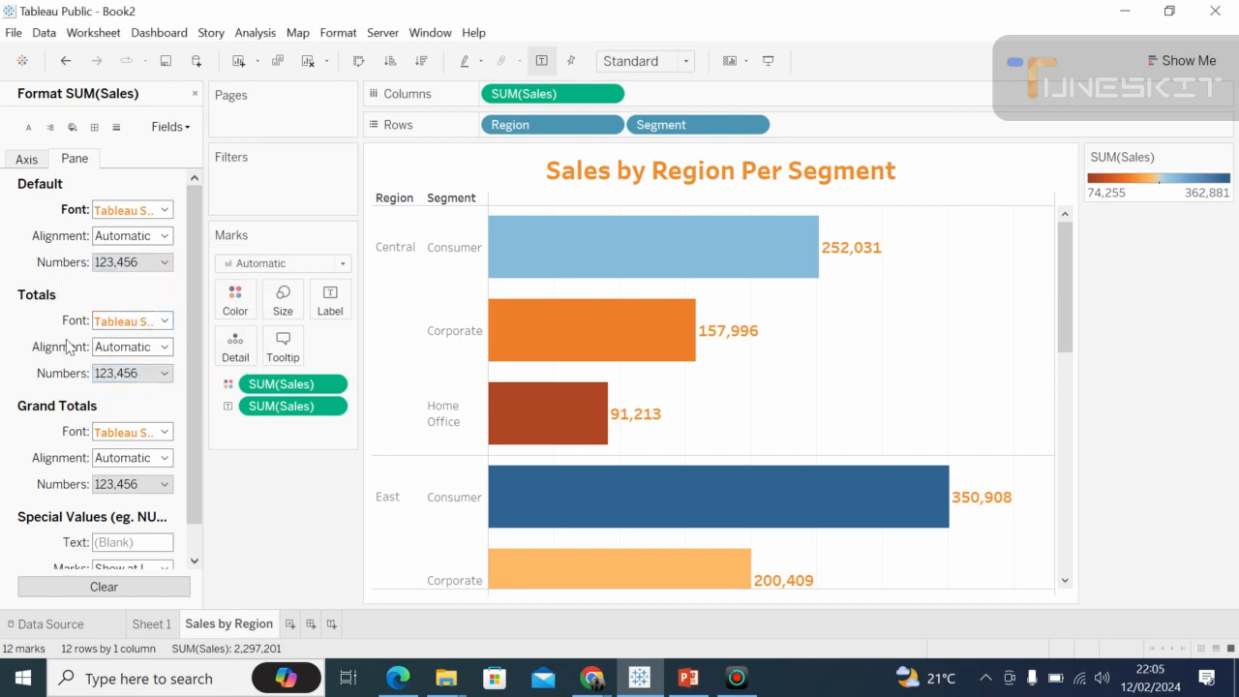
Make the totals font of SUM(Sales) bold and dark yellow.
{"action": "left_click", "coordinate": [165, 320]}
{"action": "left_click", "coordinate": [158, 391]}
{"action": "left_click", "coordinate": [158, 371]}
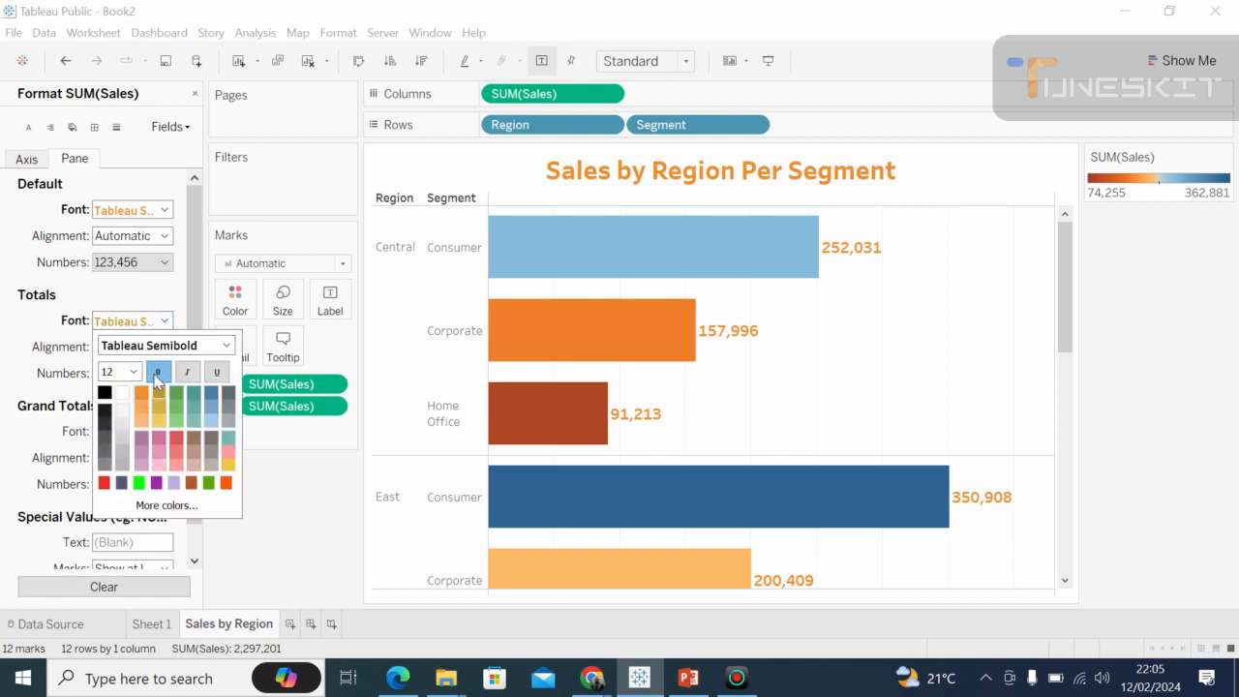
{"action": "left_click", "coordinate": [17, 368]}
View the number format options for the totals and for the default SUM(Sales) labels.
{"action": "left_click", "coordinate": [166, 375]}
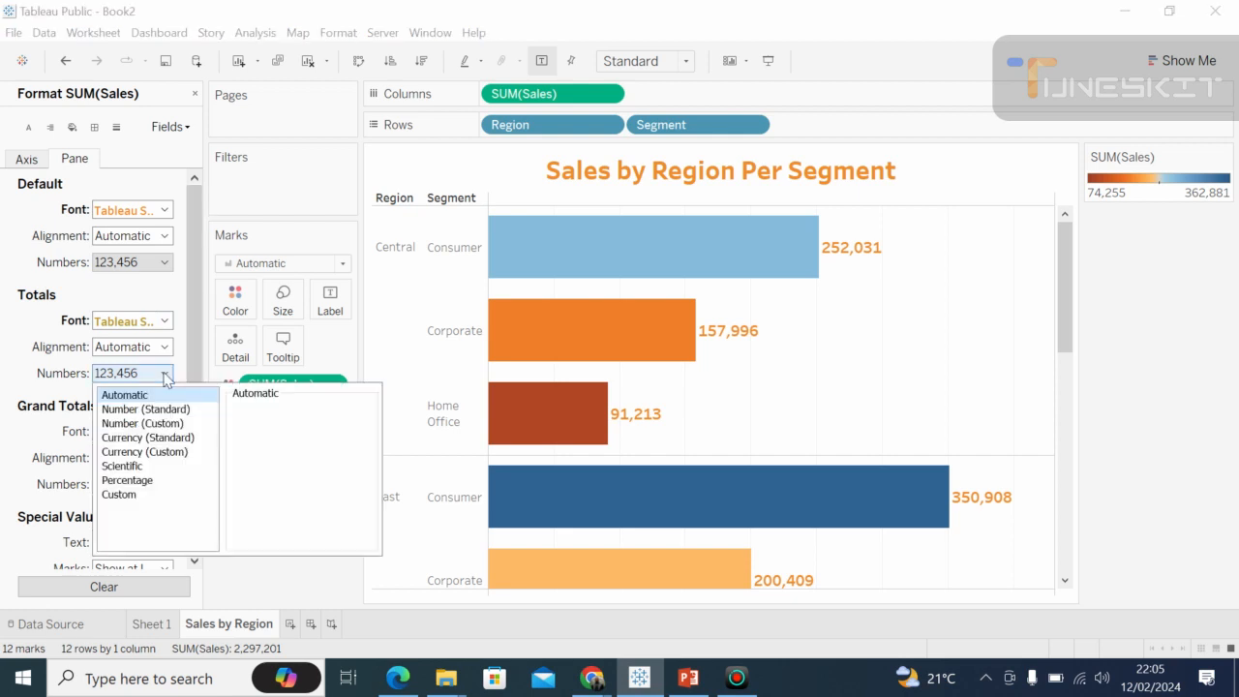
{"action": "left_click", "coordinate": [18, 385]}
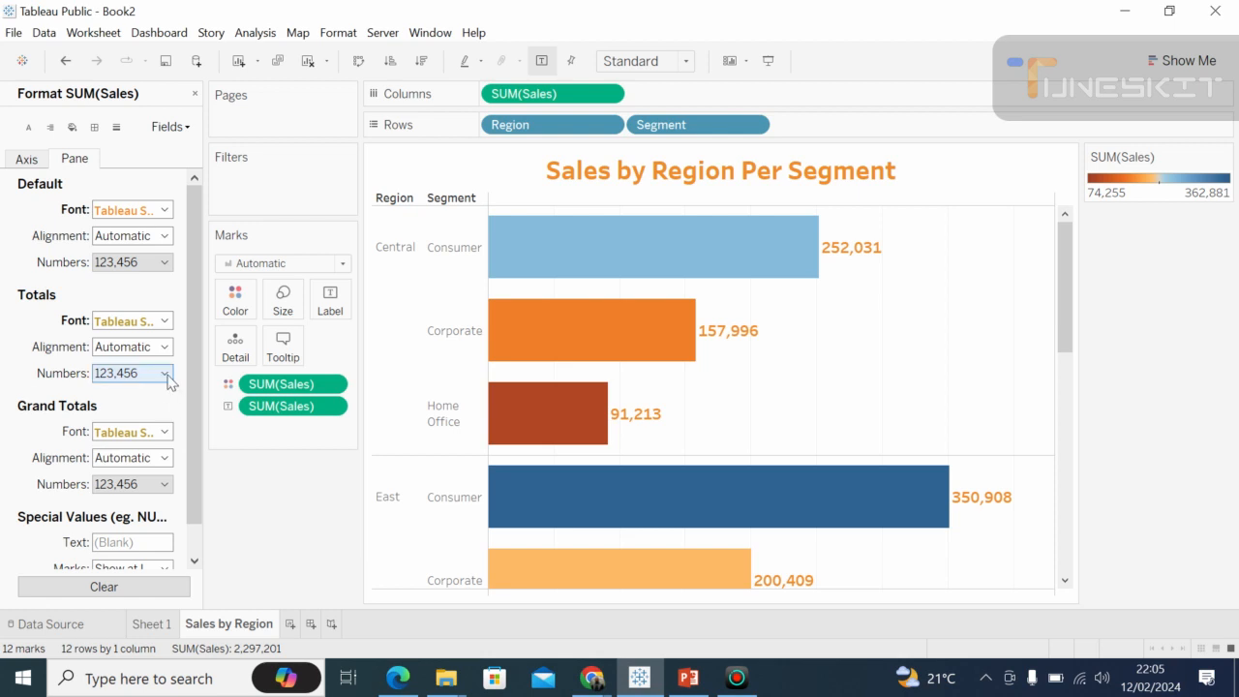
{"action": "left_click", "coordinate": [164, 263]}
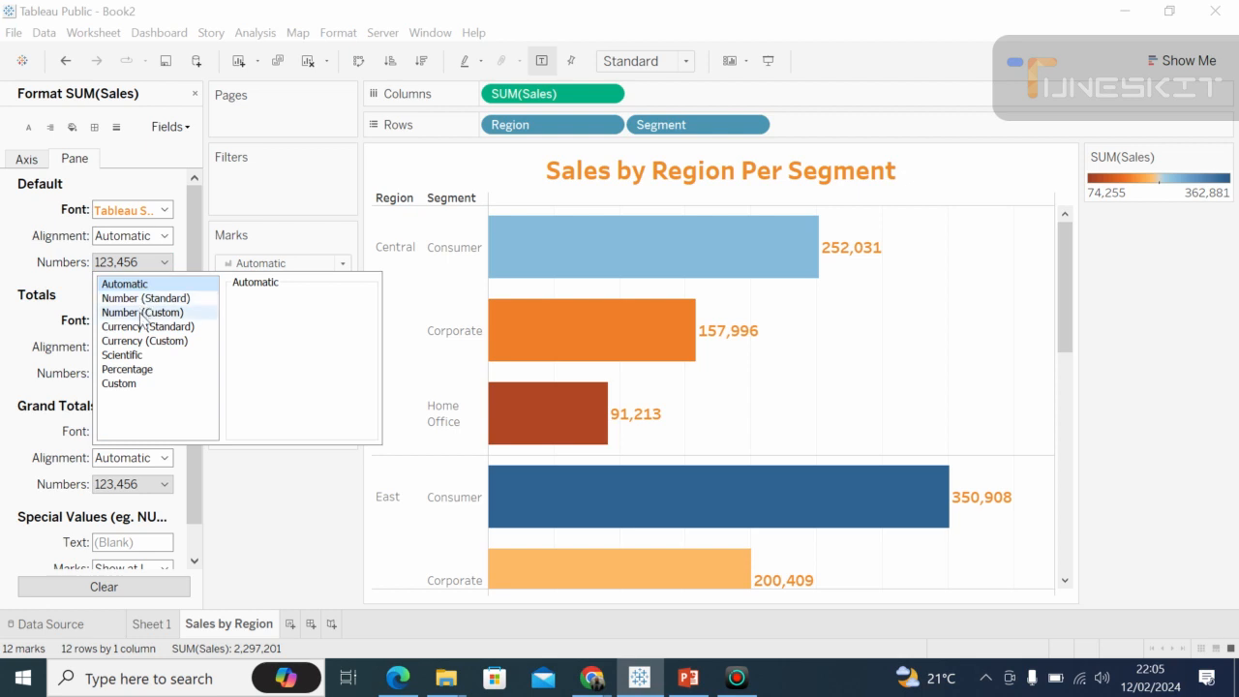
Switch to the Google Meet call in Chrome and check the computer's Wi-Fi connection.
{"action": "left_click", "coordinate": [594, 681]}
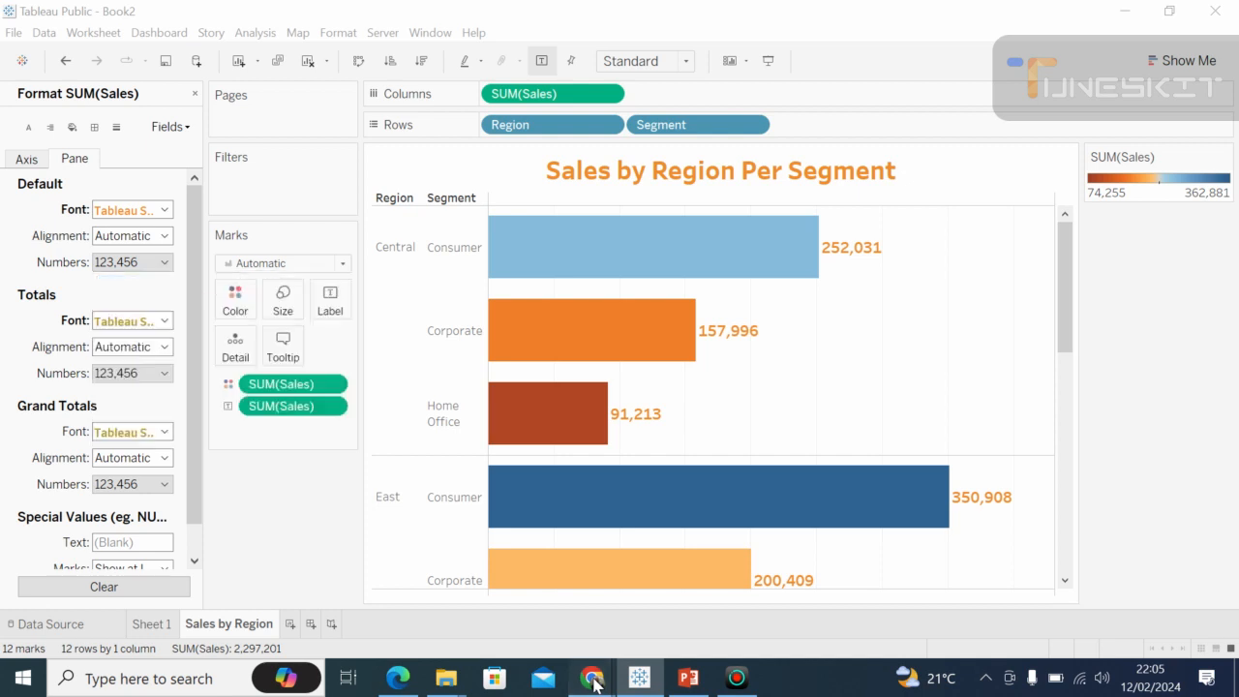
{"action": "mouse_move", "coordinate": [594, 680]}
{"action": "left_click", "coordinate": [520, 601]}
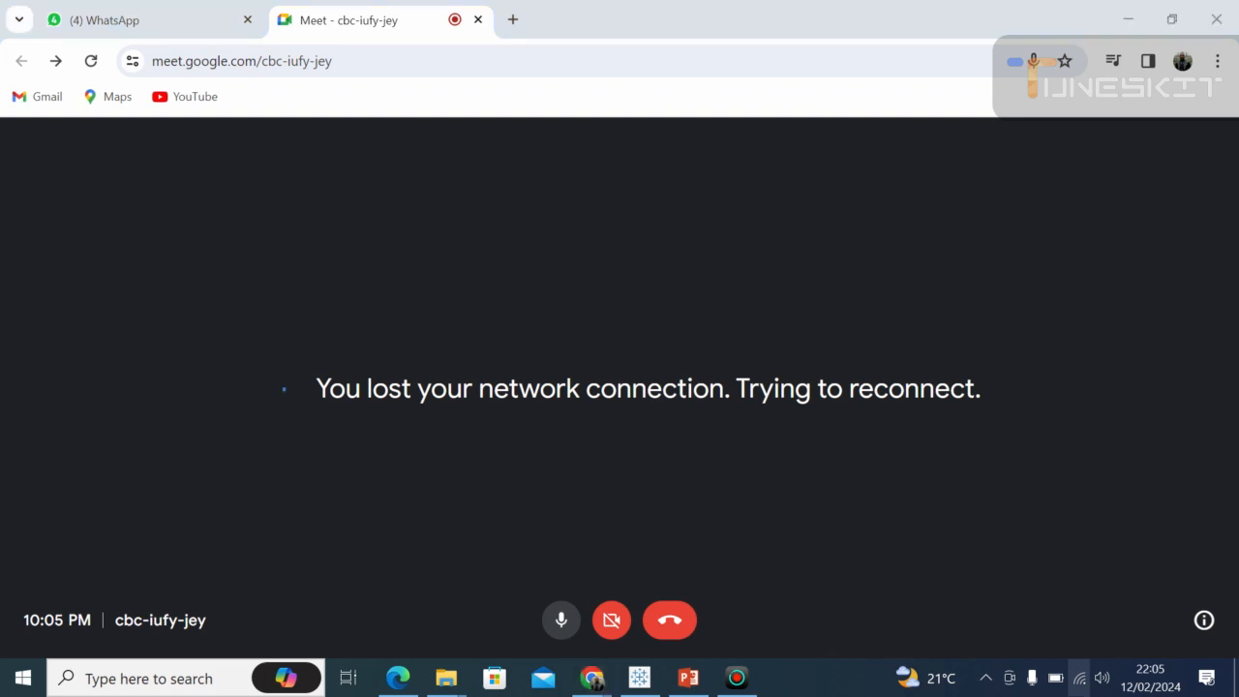
{"action": "left_click", "coordinate": [1081, 682]}
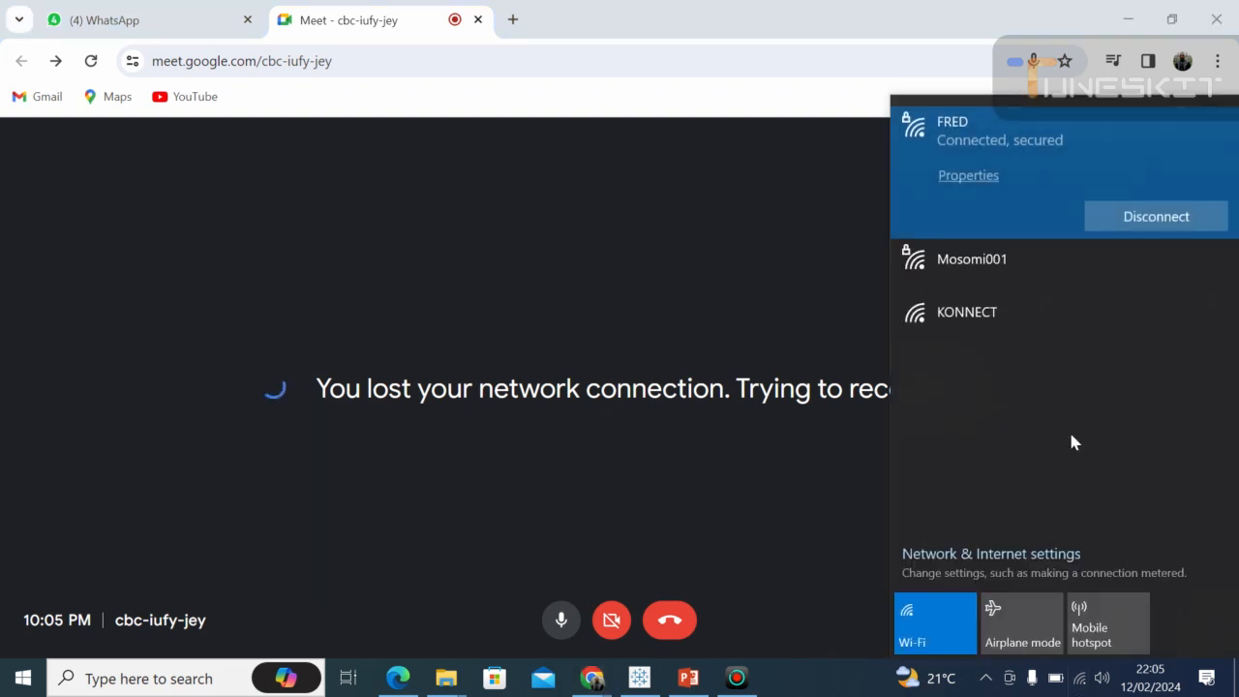
{"action": "left_click", "coordinate": [648, 506]}
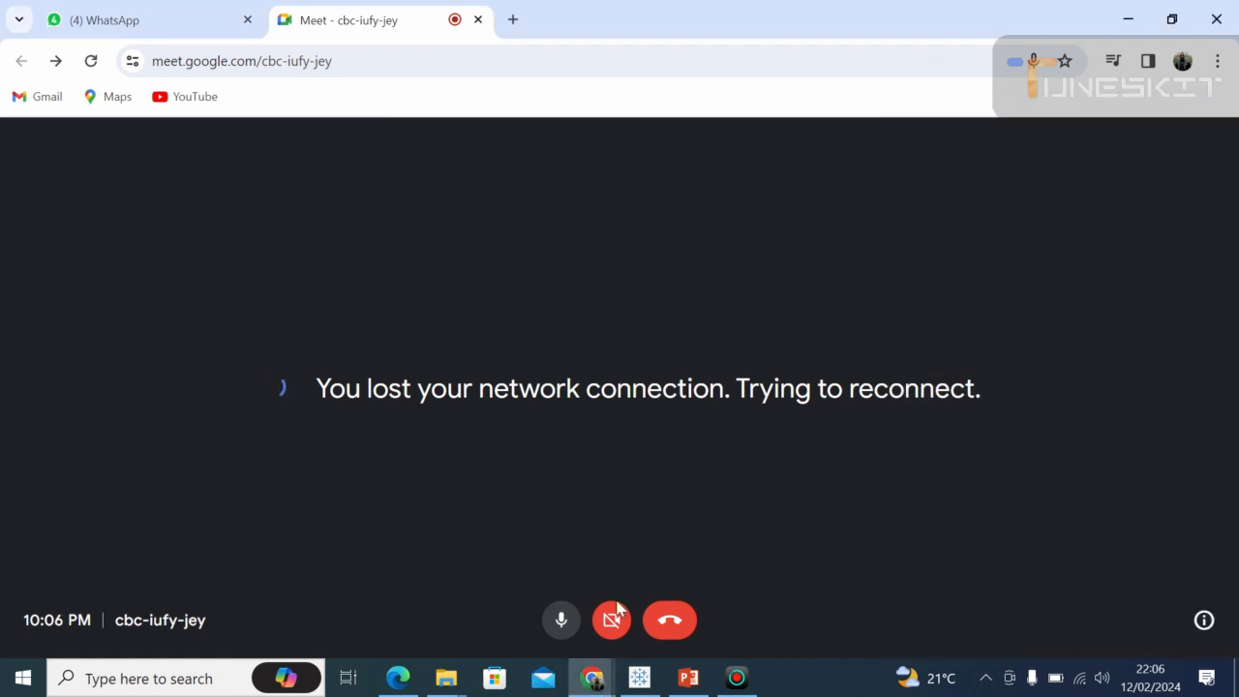
Open the class's Google Meet link from the pinned message in the CDS VIRTUAL BATCH 1SEPT-23 INTAKE WhatsApp group.
{"action": "left_click", "coordinate": [177, 25]}
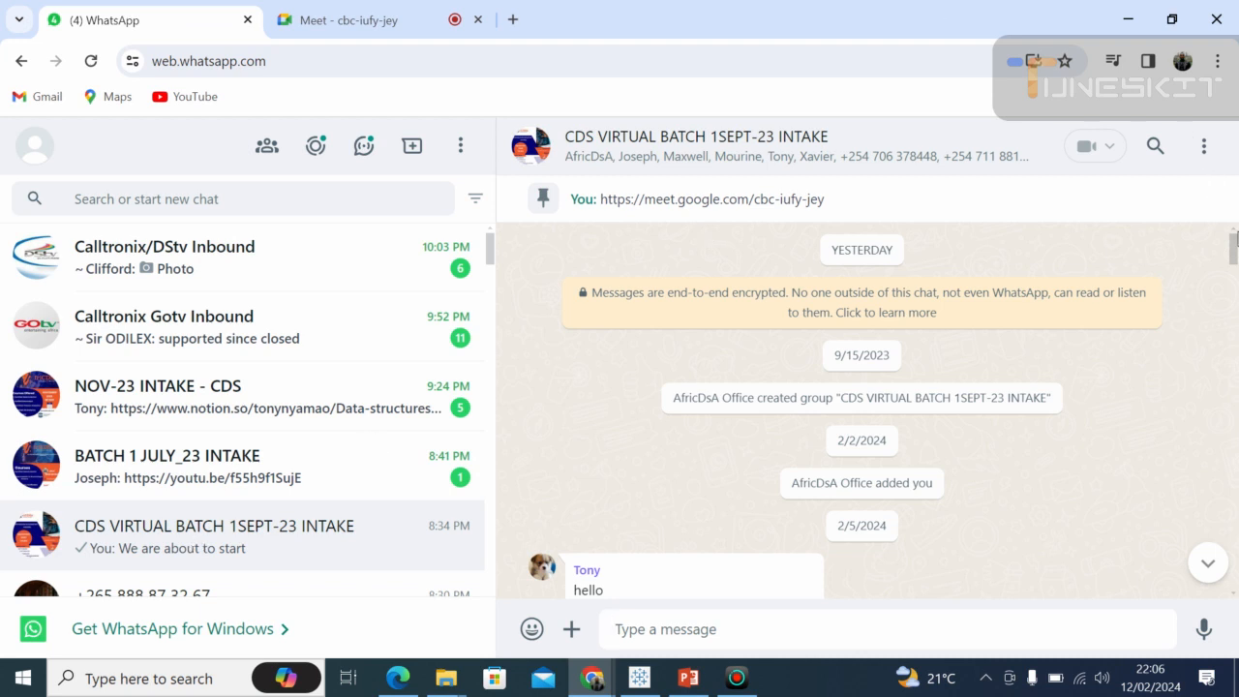
{"action": "left_click", "coordinate": [763, 203]}
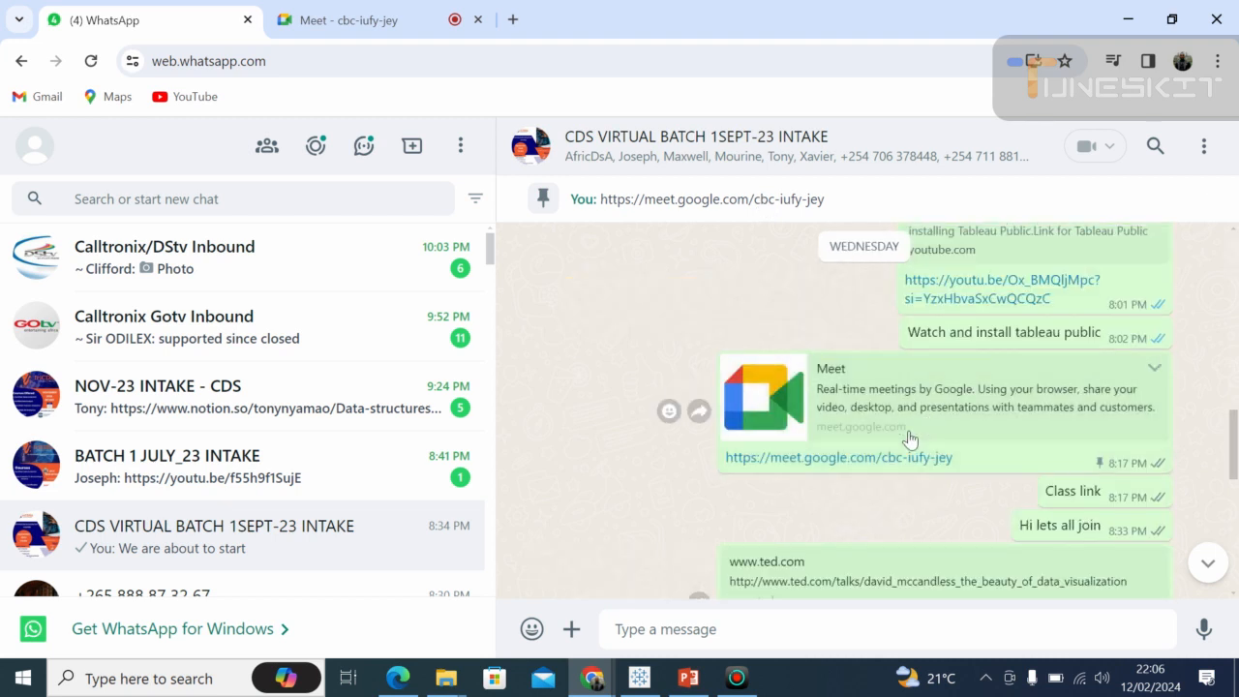
{"action": "left_click", "coordinate": [885, 468]}
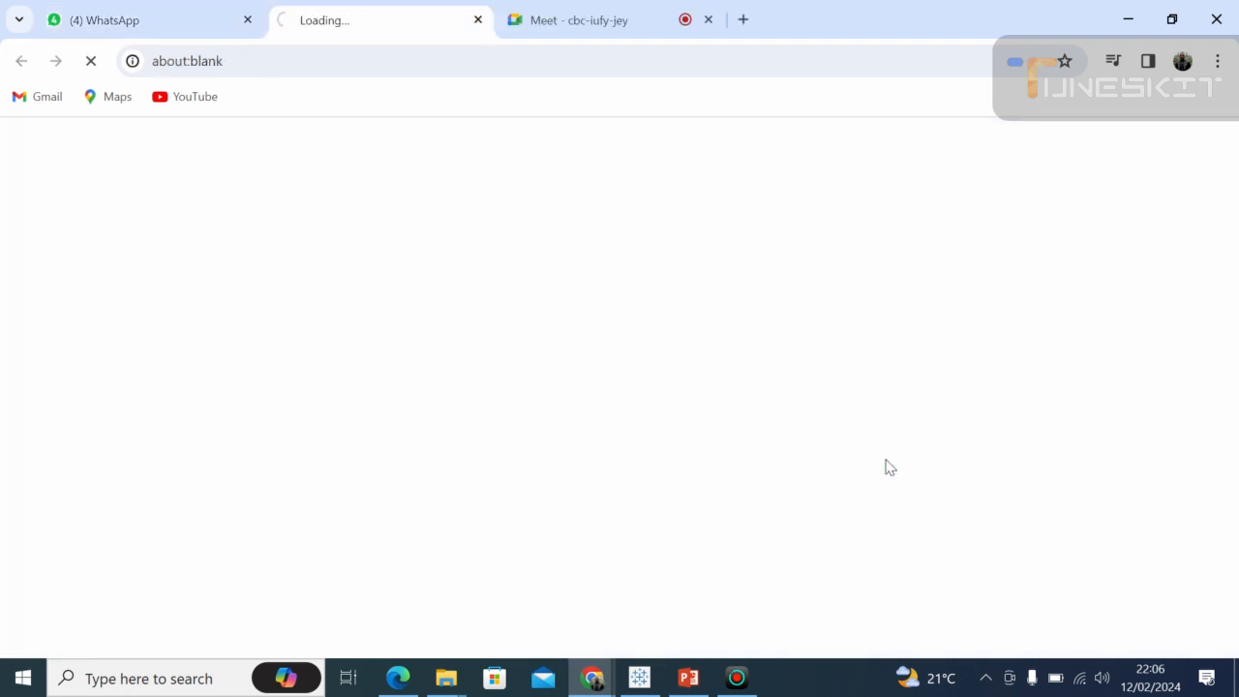
Mute the microphone in the Meet call, then check the call's reconnection in both Meet tabs and the computer's Wi-Fi connection.
{"action": "left_click", "coordinate": [578, 30]}
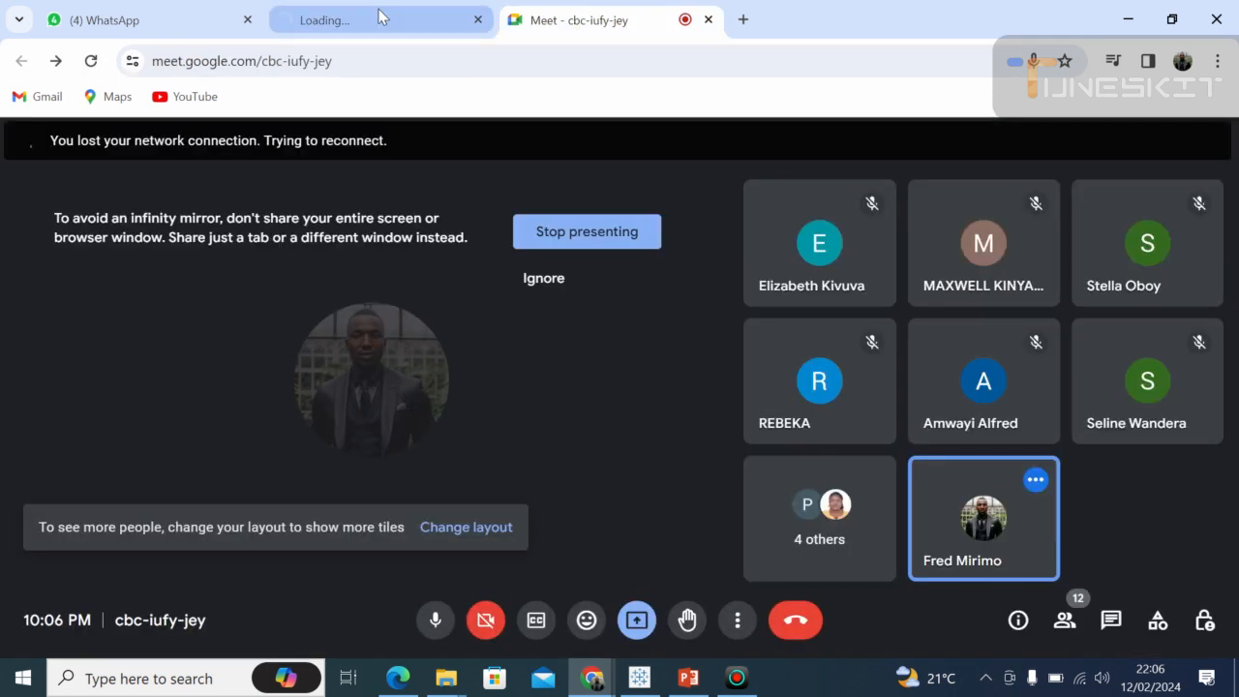
{"action": "left_click", "coordinate": [379, 17]}
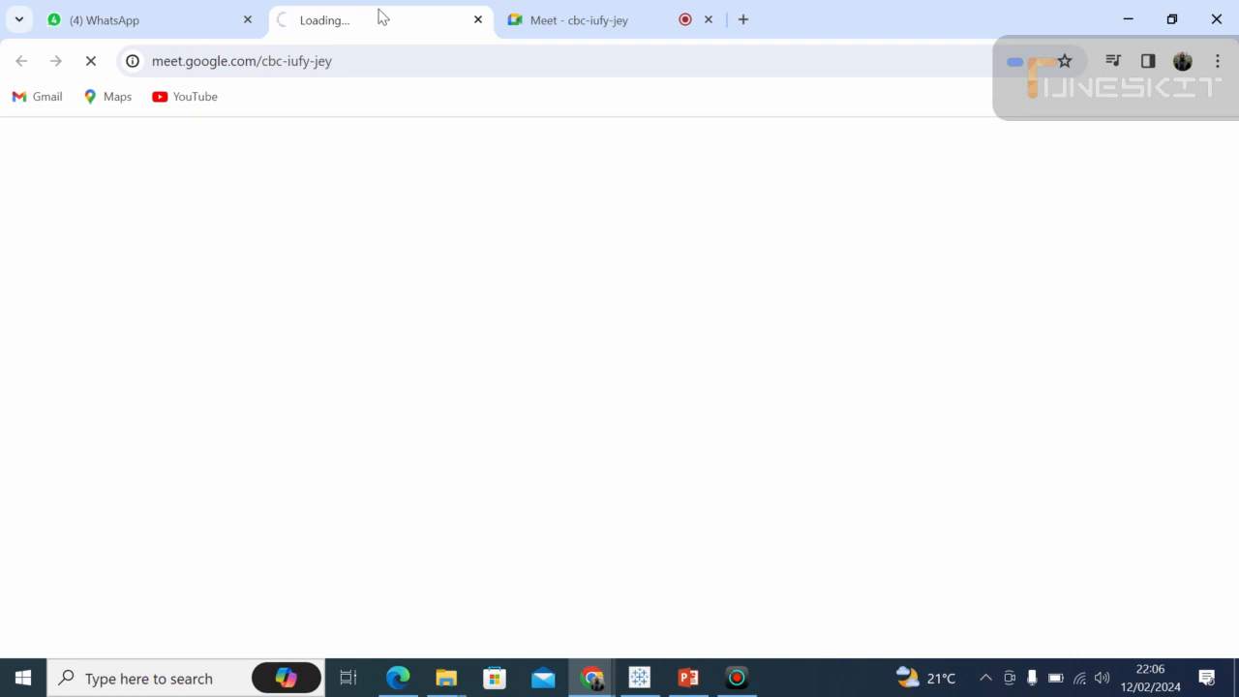
{"action": "left_click", "coordinate": [565, 30]}
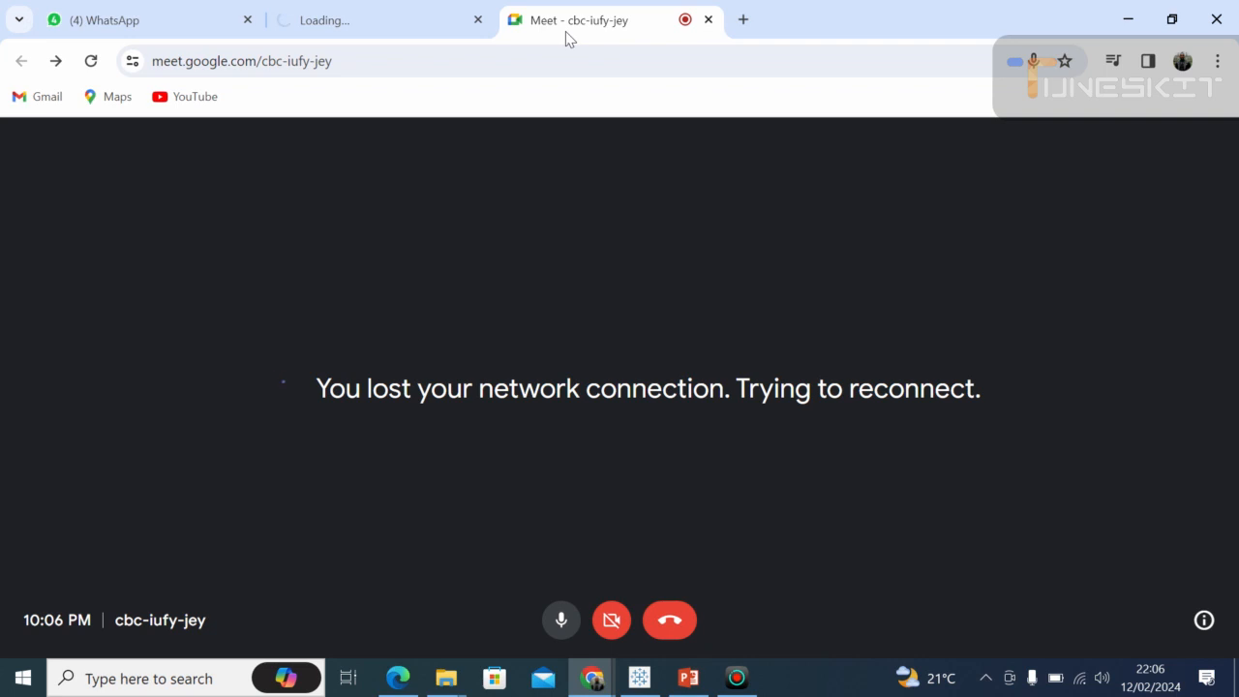
{"action": "left_click", "coordinate": [564, 629]}
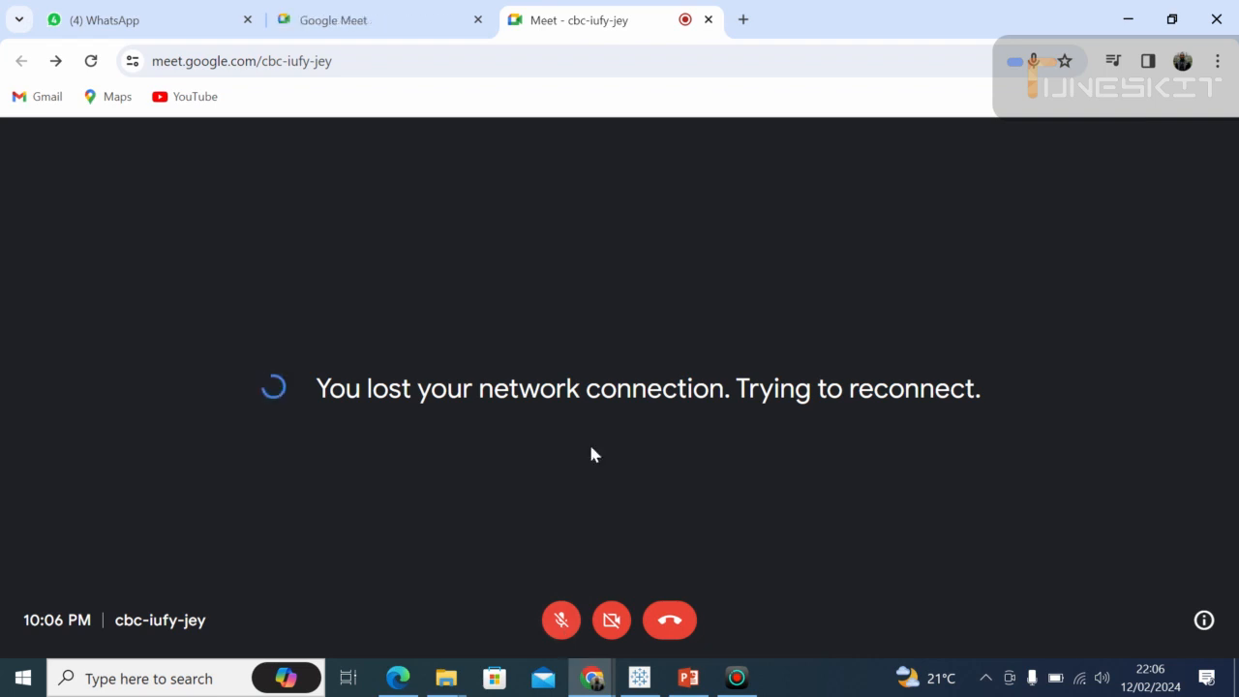
{"action": "left_click", "coordinate": [332, 10]}
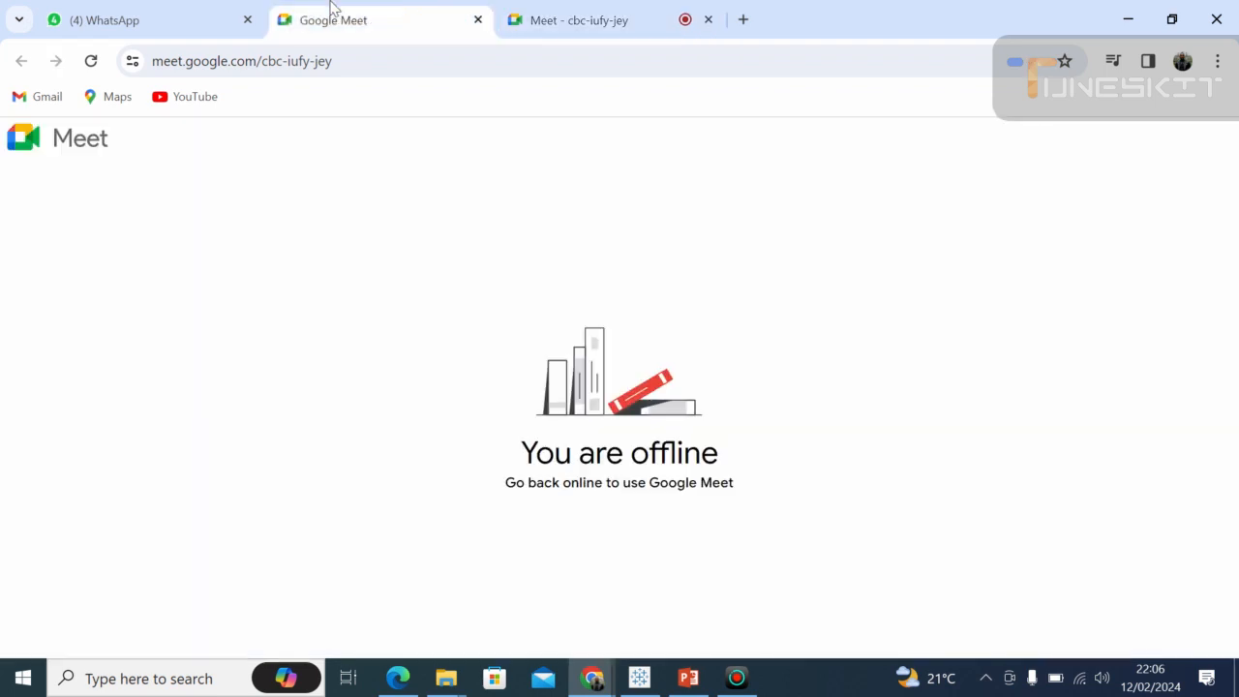
{"action": "left_click", "coordinate": [565, 24]}
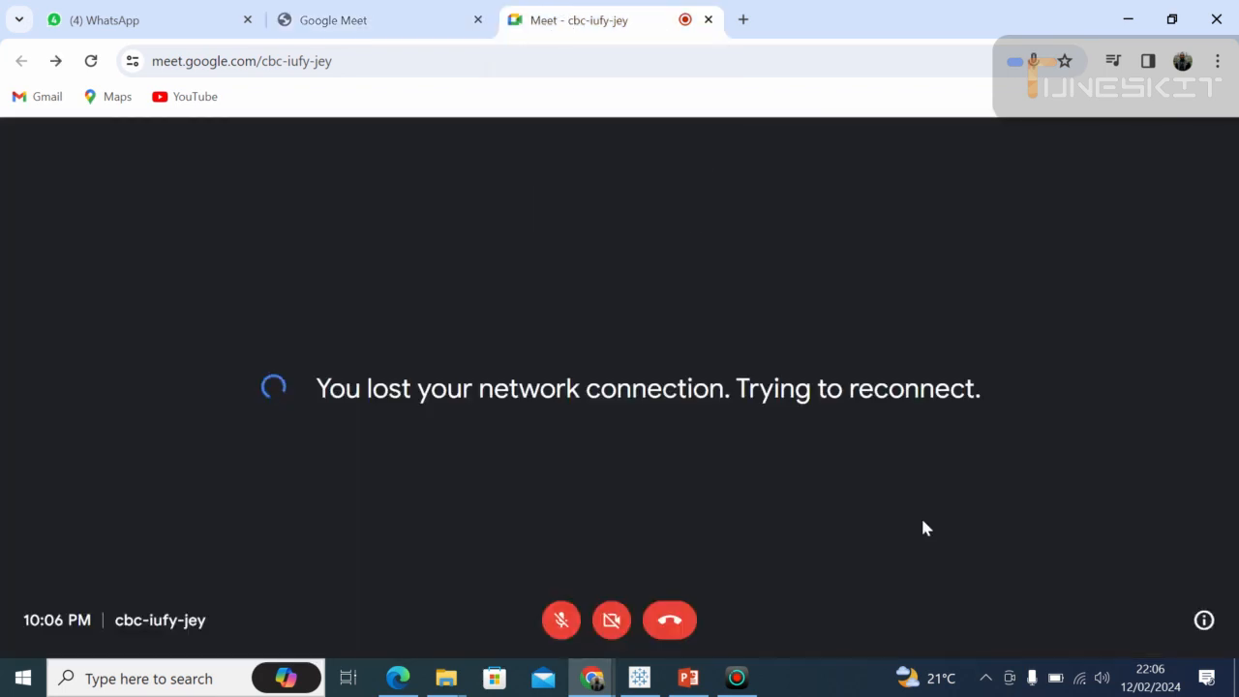
{"action": "left_click", "coordinate": [1079, 678]}
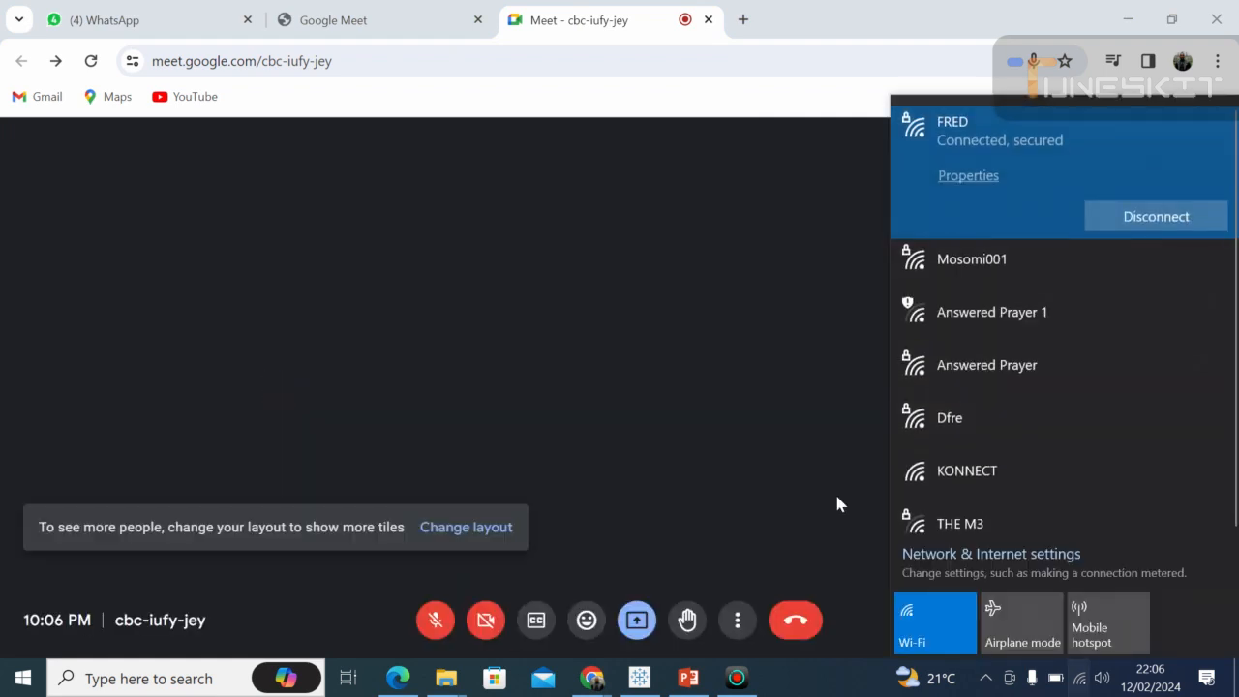
{"action": "left_click", "coordinate": [649, 387]}
Show the Meet call in full screen and stop presenting.
{"action": "key", "text": "F11"}
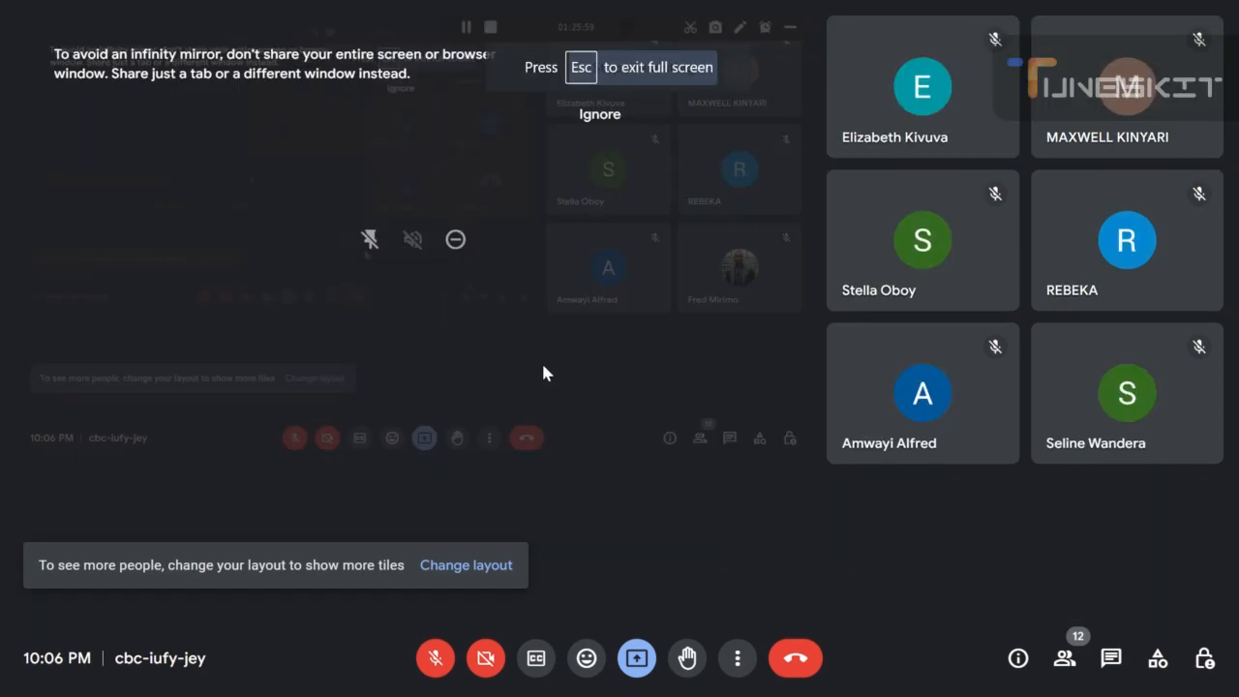
{"action": "left_click", "coordinate": [642, 662]}
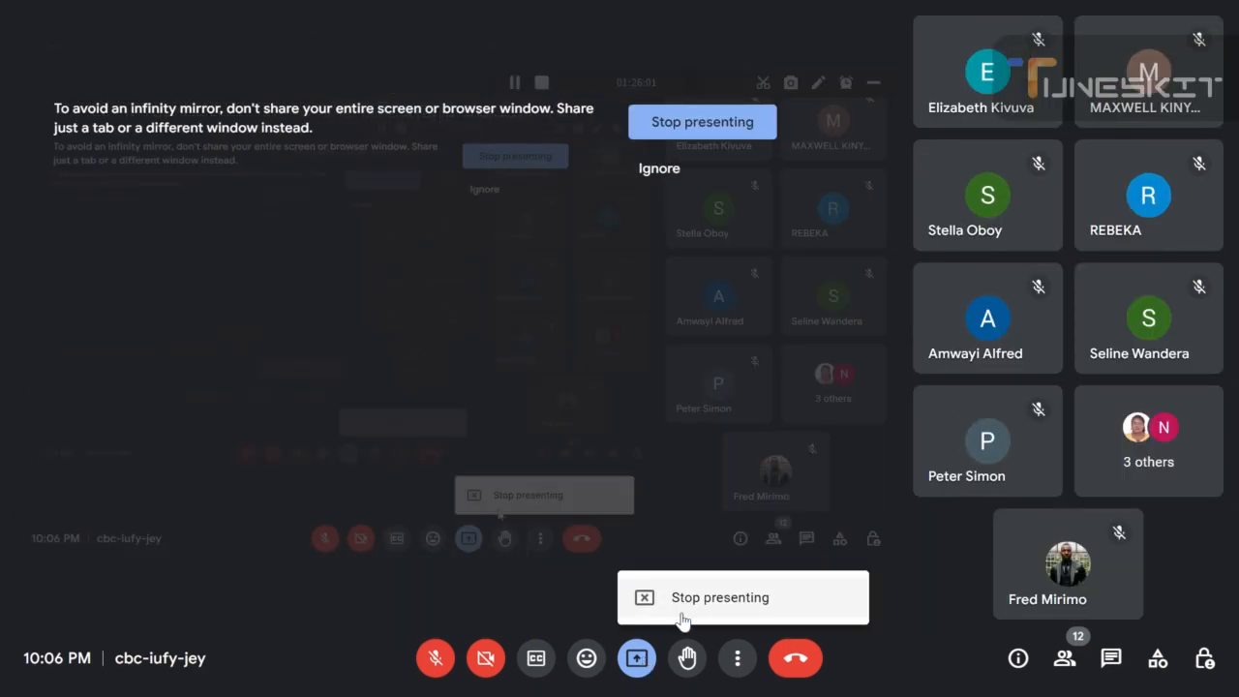
{"action": "left_click", "coordinate": [663, 610]}
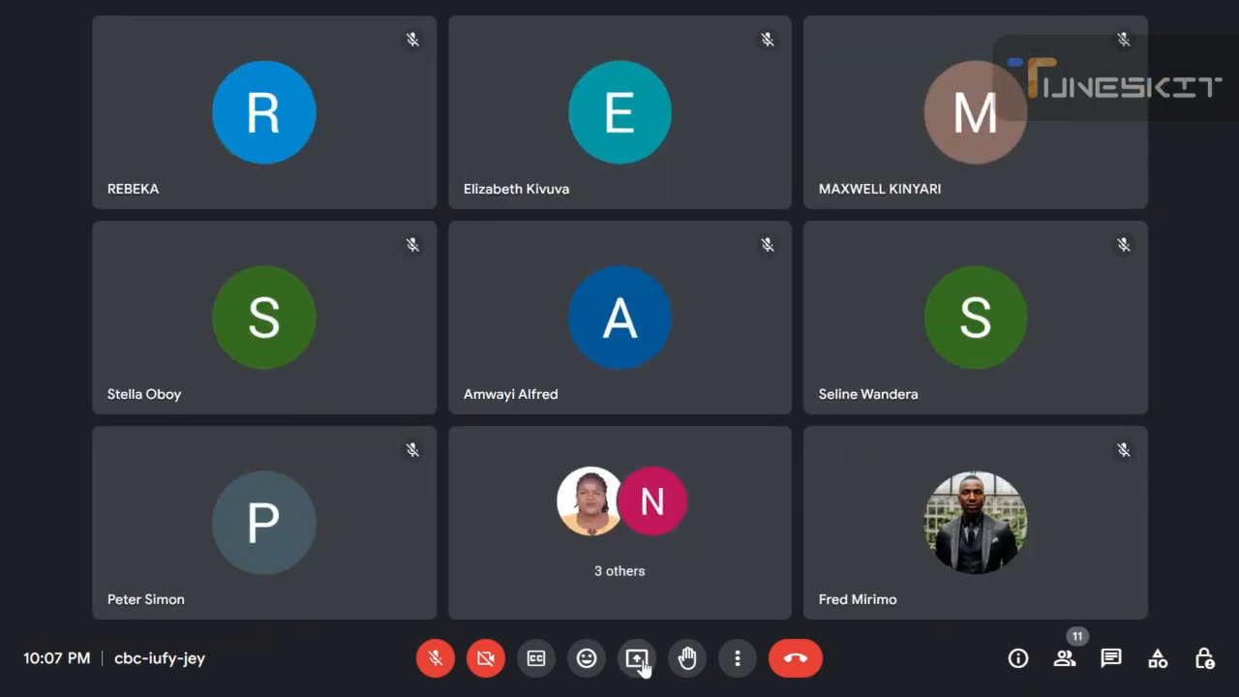
Present the entire screen in the Meet call and hide the screen-sharing notice.
{"action": "left_click", "coordinate": [643, 661]}
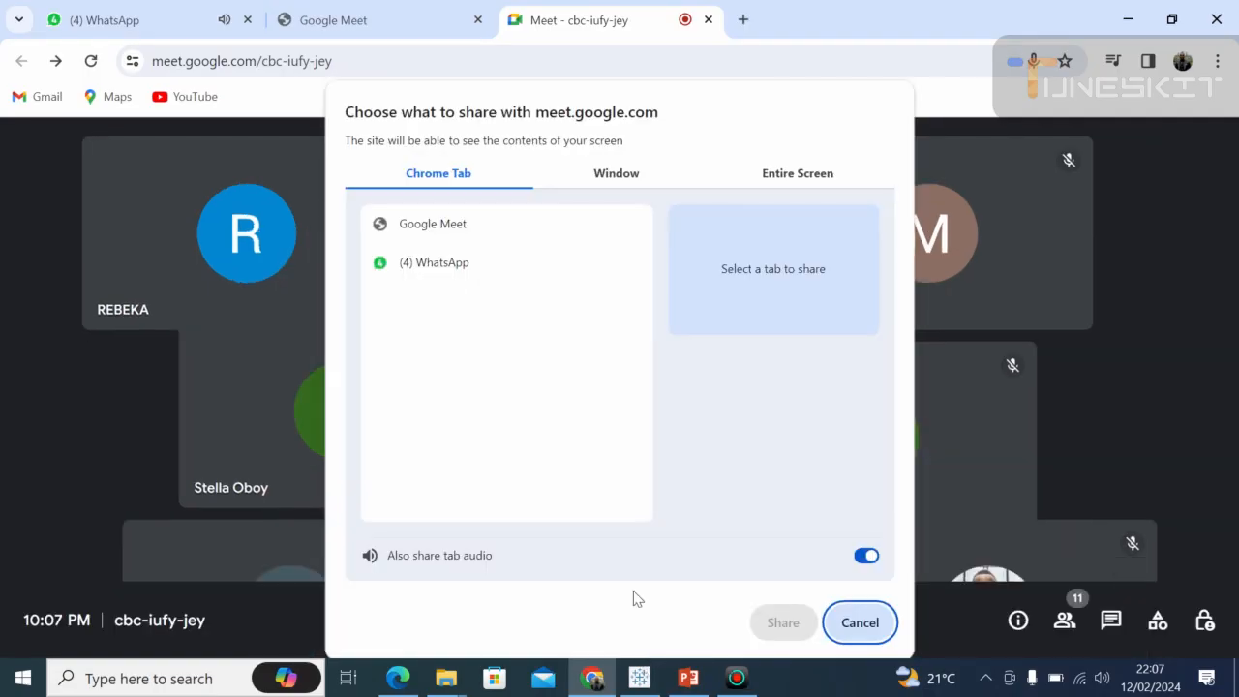
{"action": "left_click", "coordinate": [769, 184]}
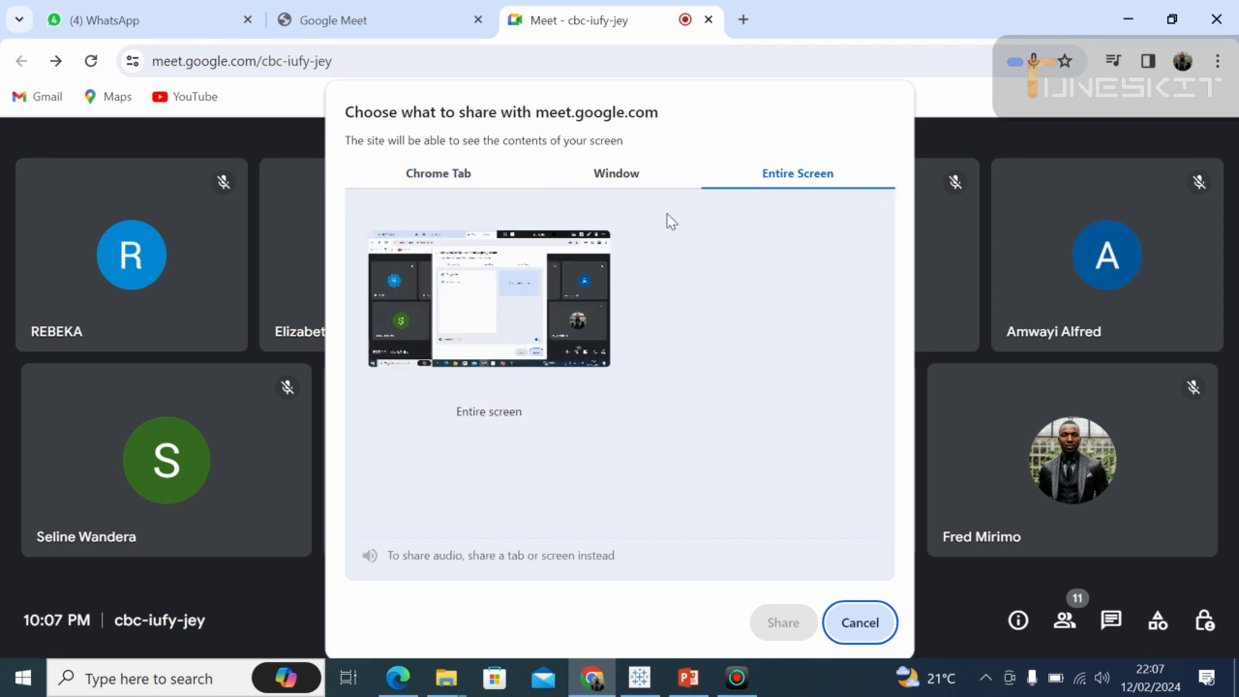
{"action": "left_click", "coordinate": [585, 237]}
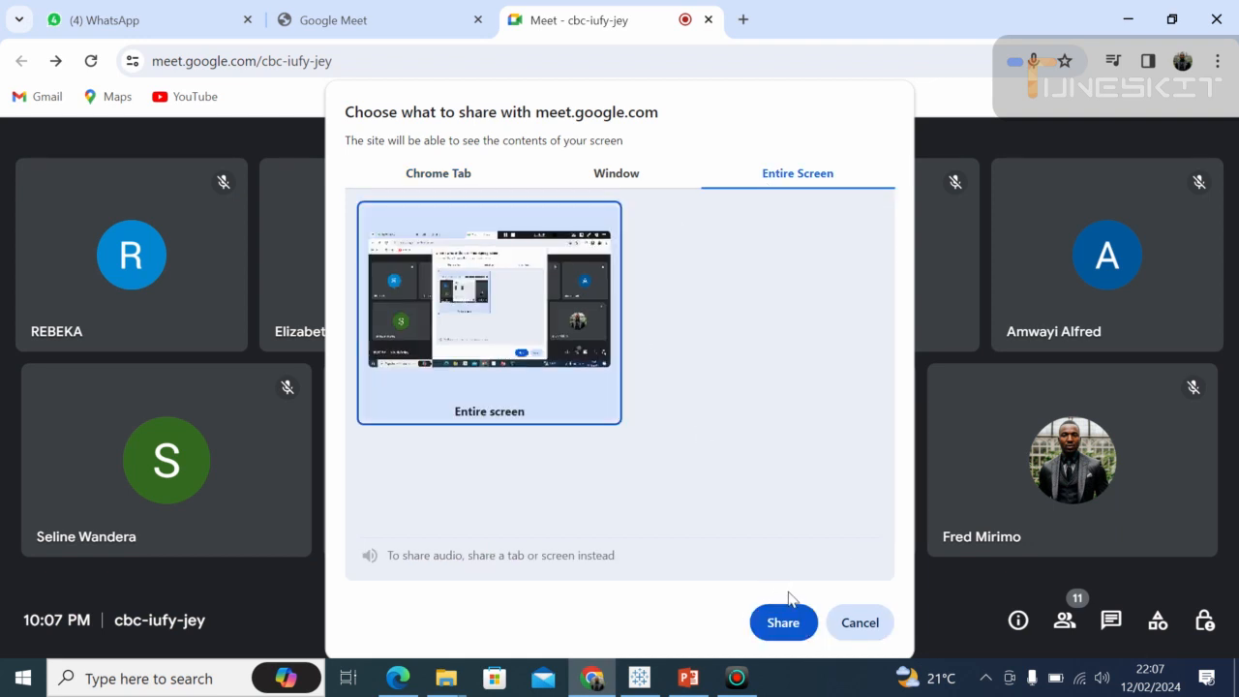
{"action": "left_click", "coordinate": [786, 623]}
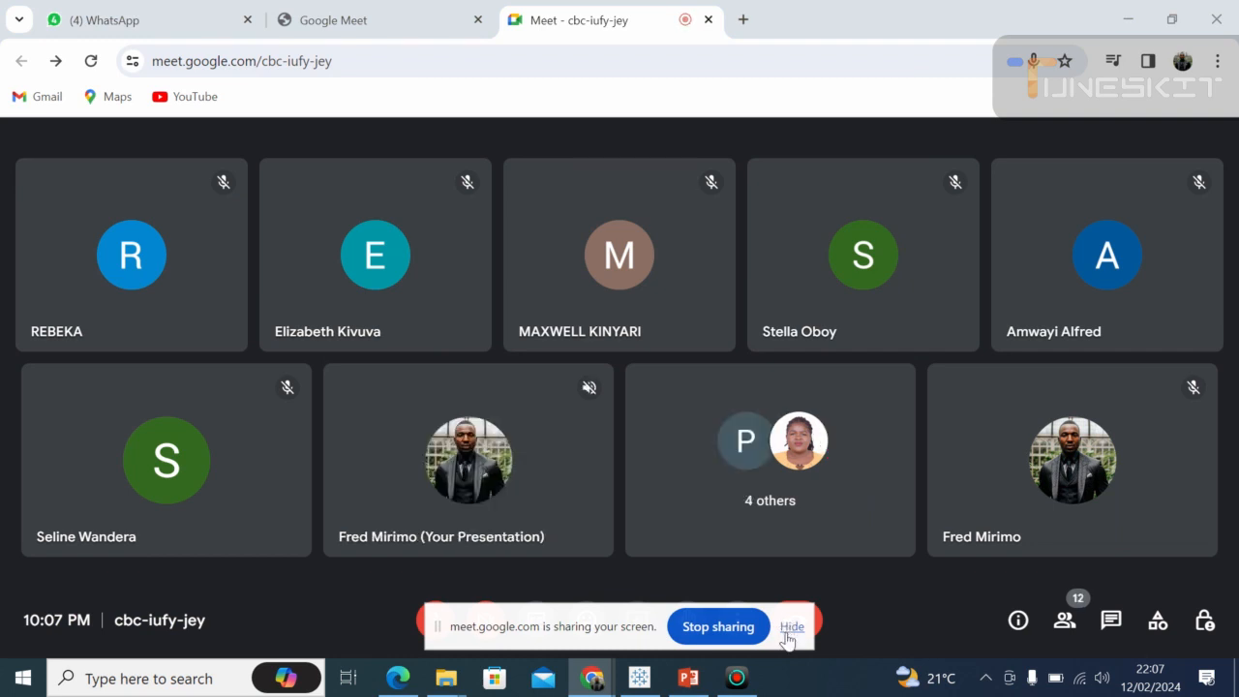
{"action": "left_click", "coordinate": [790, 629]}
Switch to Tableau Public and view the number format options for the default SUM(Sales) labels.
{"action": "left_click", "coordinate": [647, 682]}
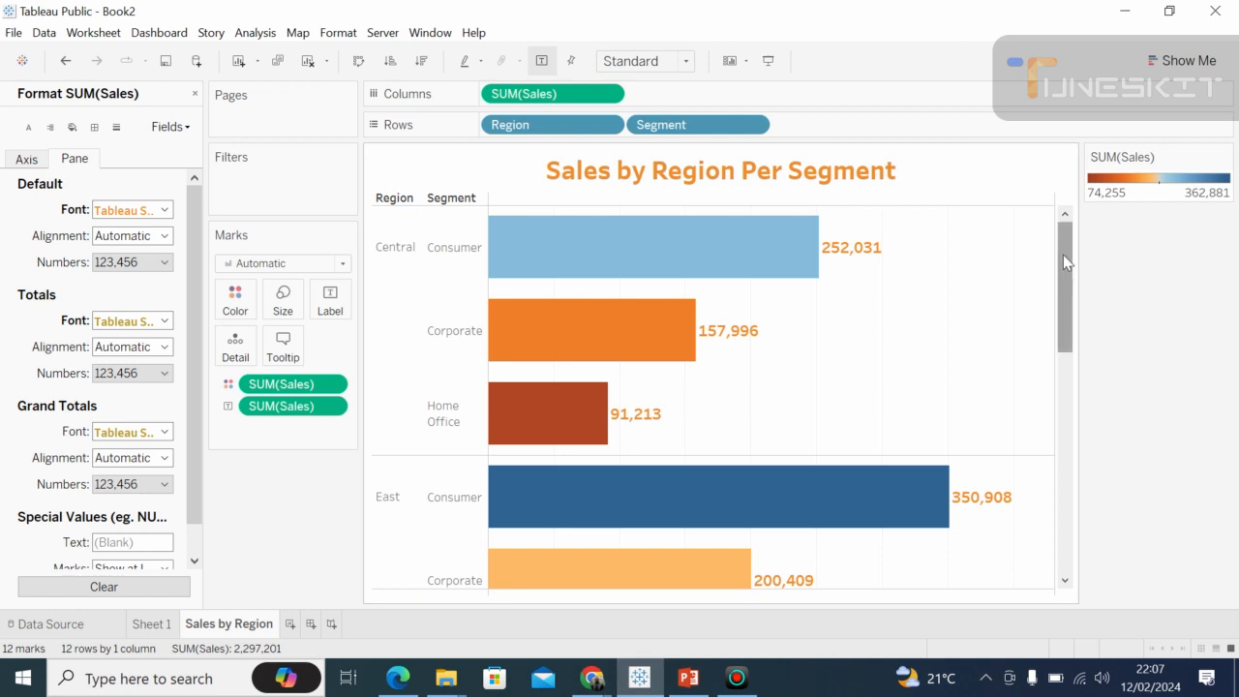
{"action": "left_click_drag", "start_coordinate": [1062, 254], "coordinate": [1071, 222]}
{"action": "left_click_drag", "start_coordinate": [1072, 238], "coordinate": [1053, 196]}
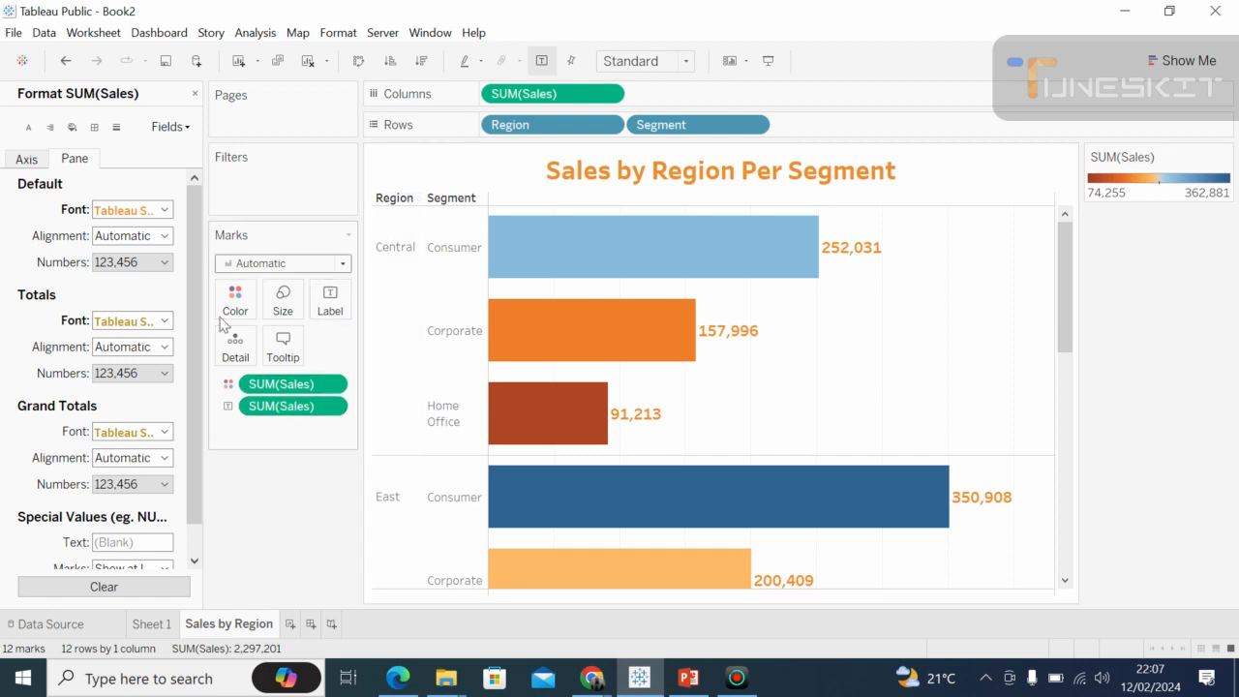
{"action": "scroll", "coordinate": [197, 451], "scroll_direction": "down", "scroll_amount": 2}
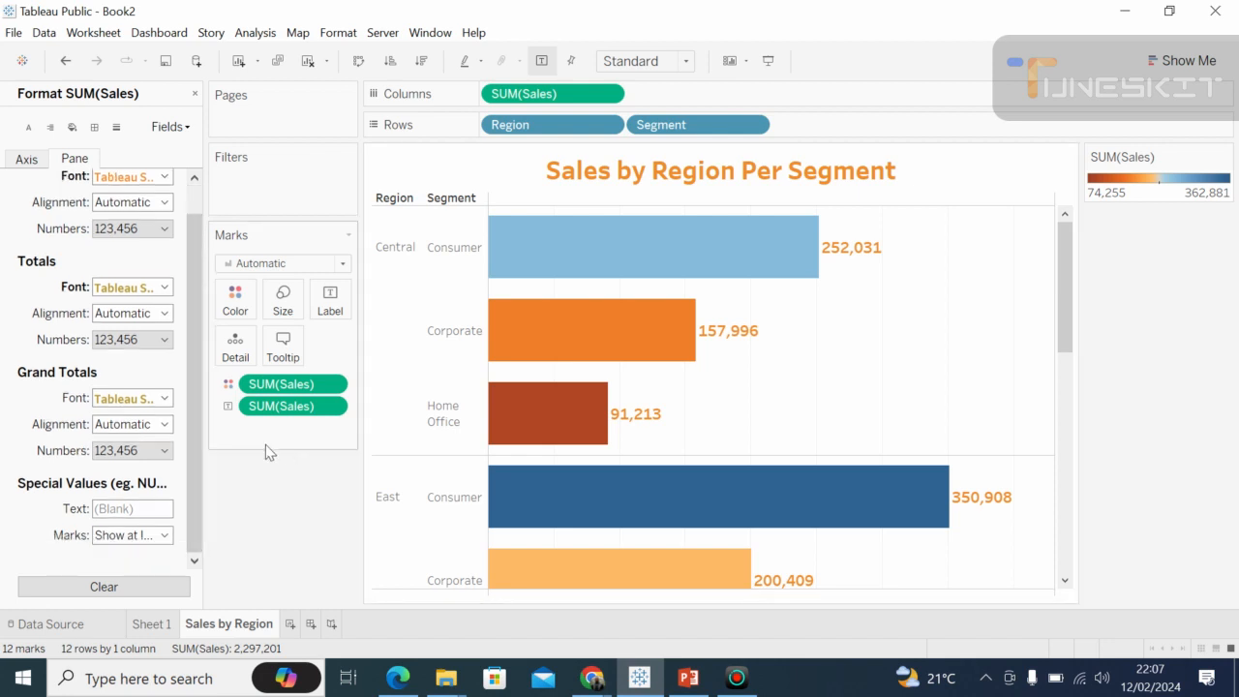
{"action": "left_click", "coordinate": [167, 229]}
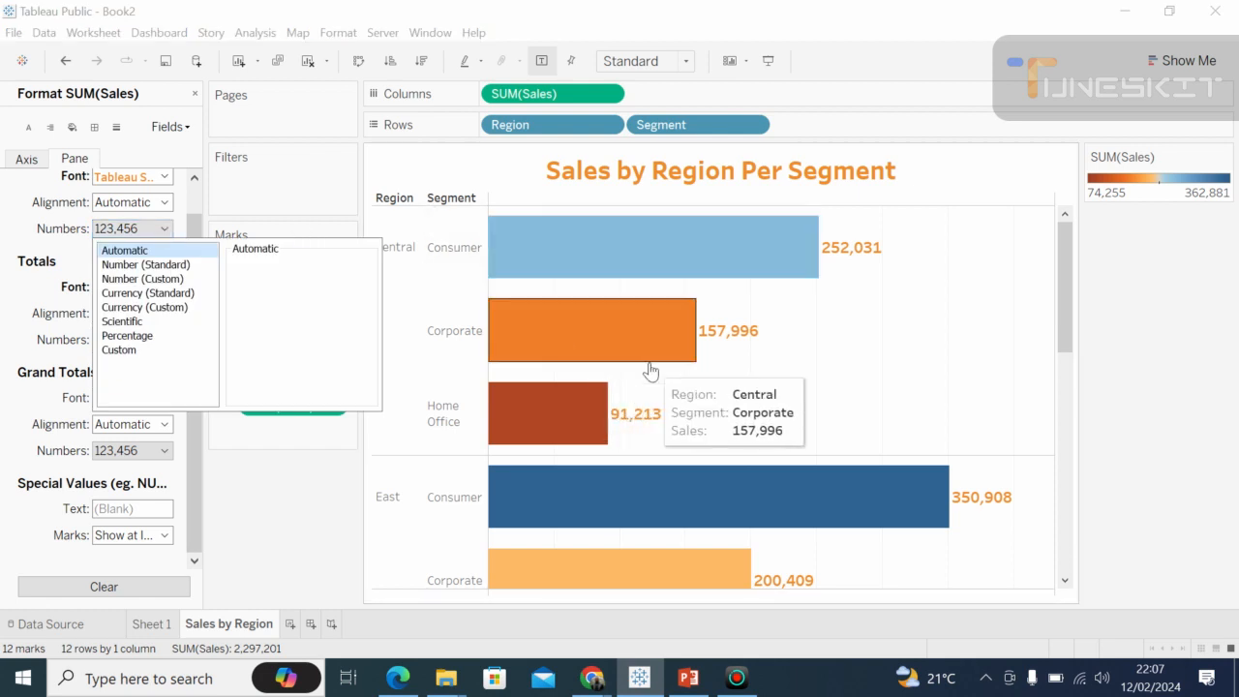
{"action": "left_click", "coordinate": [236, 448]}
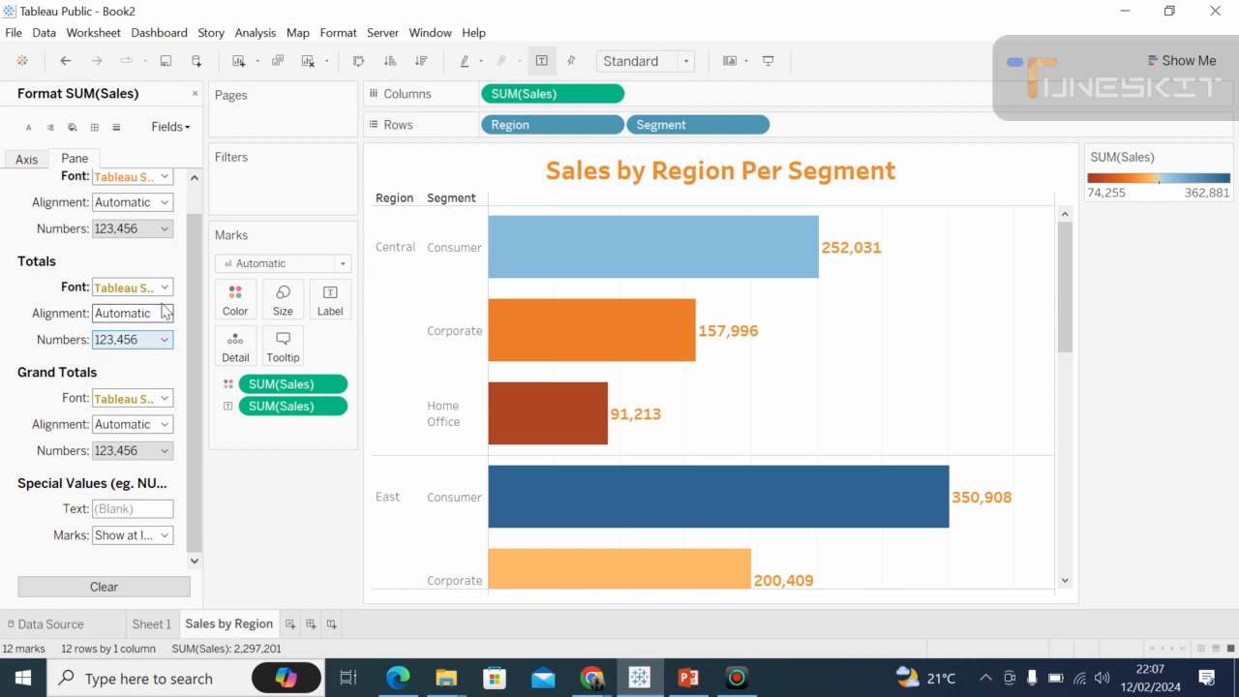
Format the default SUM(Sales) numbers as Currency (Custom) with the prefix $.
{"action": "left_click", "coordinate": [165, 228]}
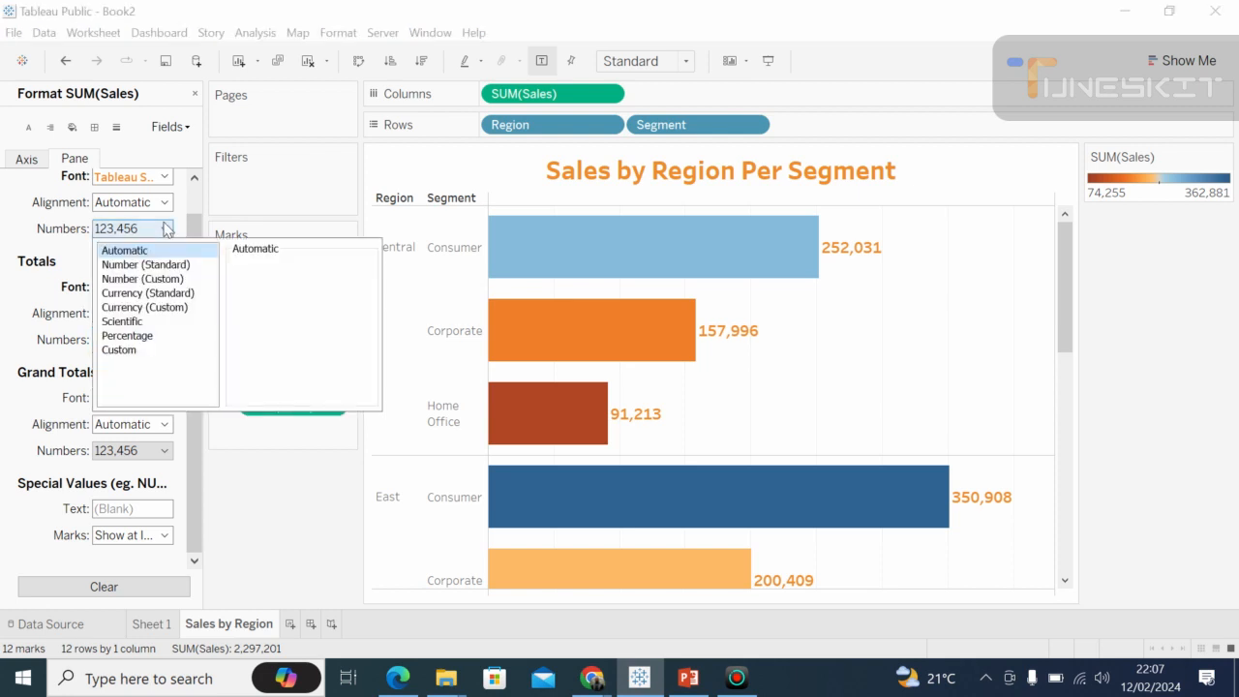
{"action": "left_click", "coordinate": [143, 308]}
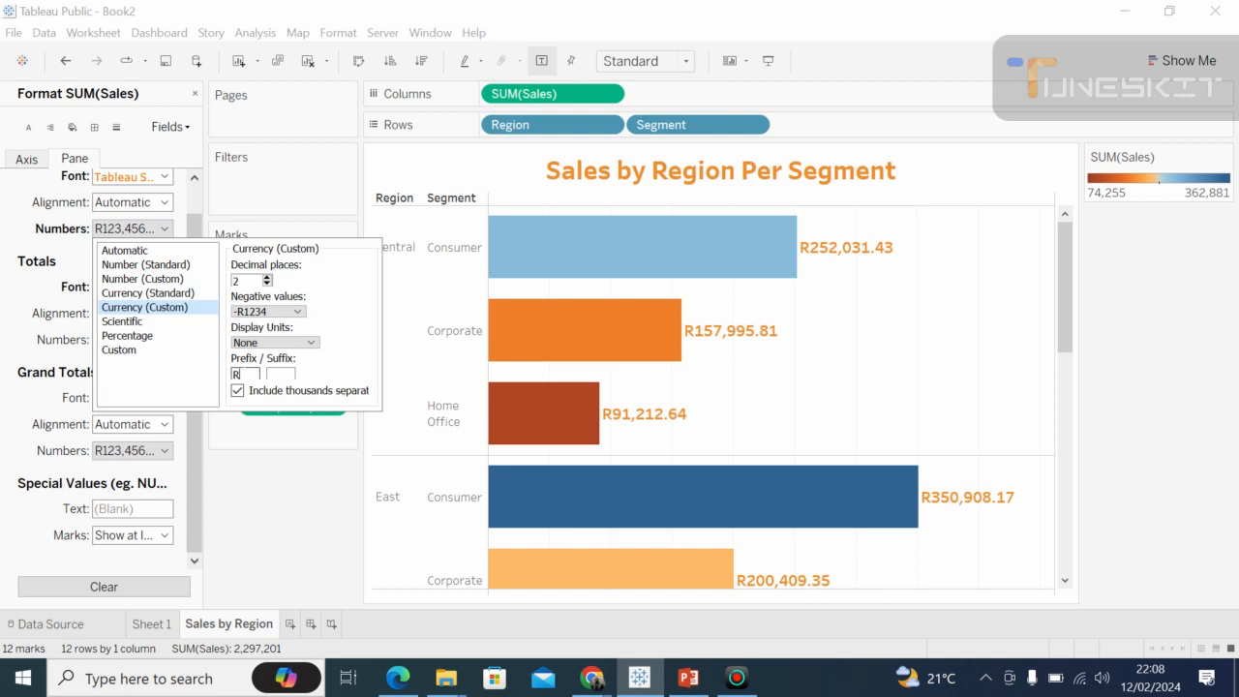
{"action": "key", "text": "BackSpace"}
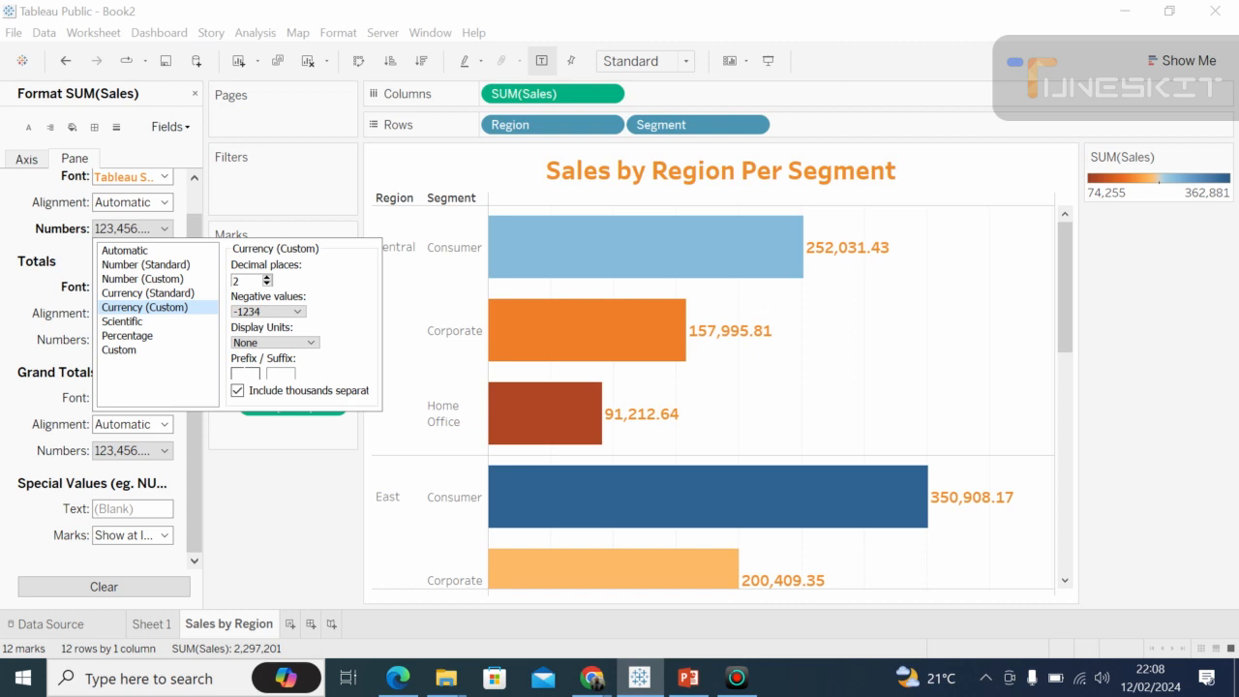
{"action": "type", "text": "$"}
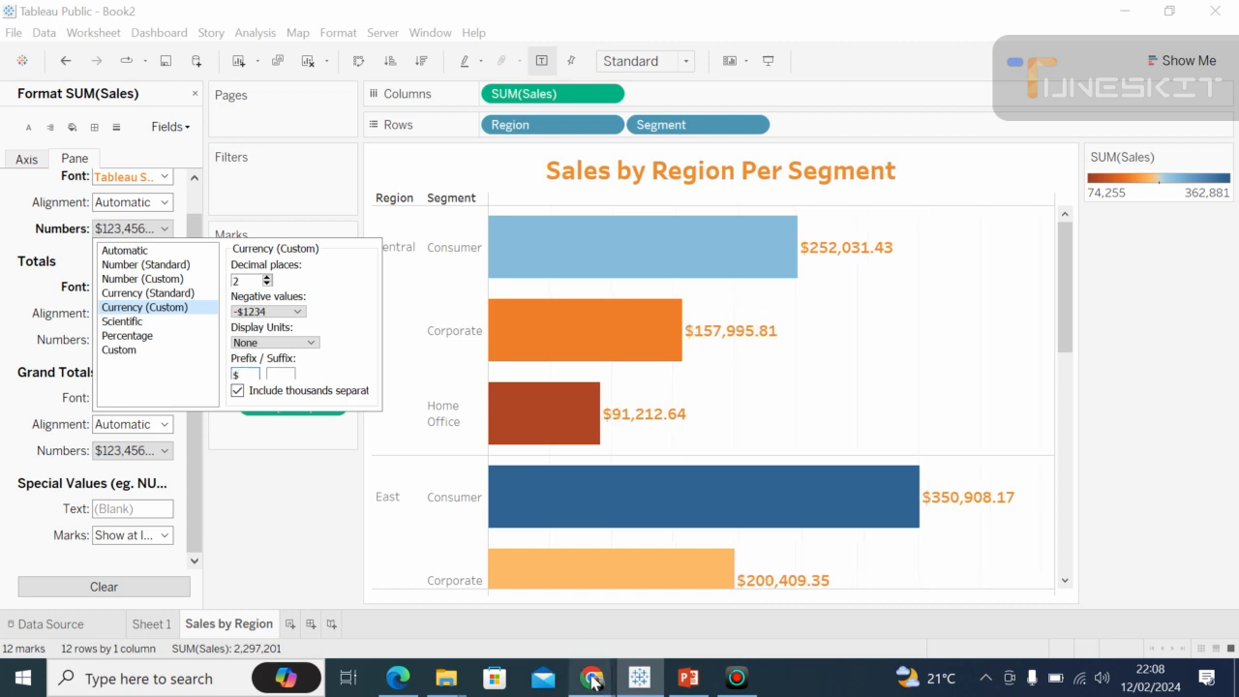
Switch to the Google Meet call in Chrome and unmute the microphone.
{"action": "left_click", "coordinate": [592, 679]}
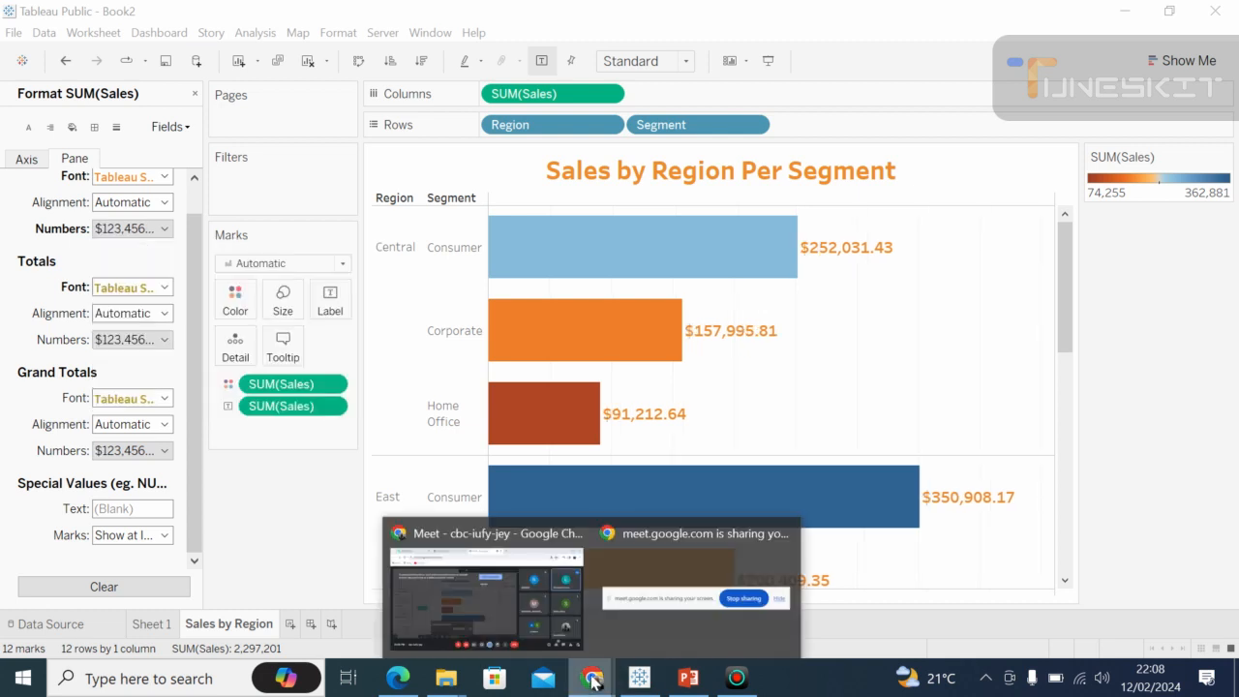
{"action": "left_click", "coordinate": [507, 620]}
{"action": "key", "text": "ctrl+d"}
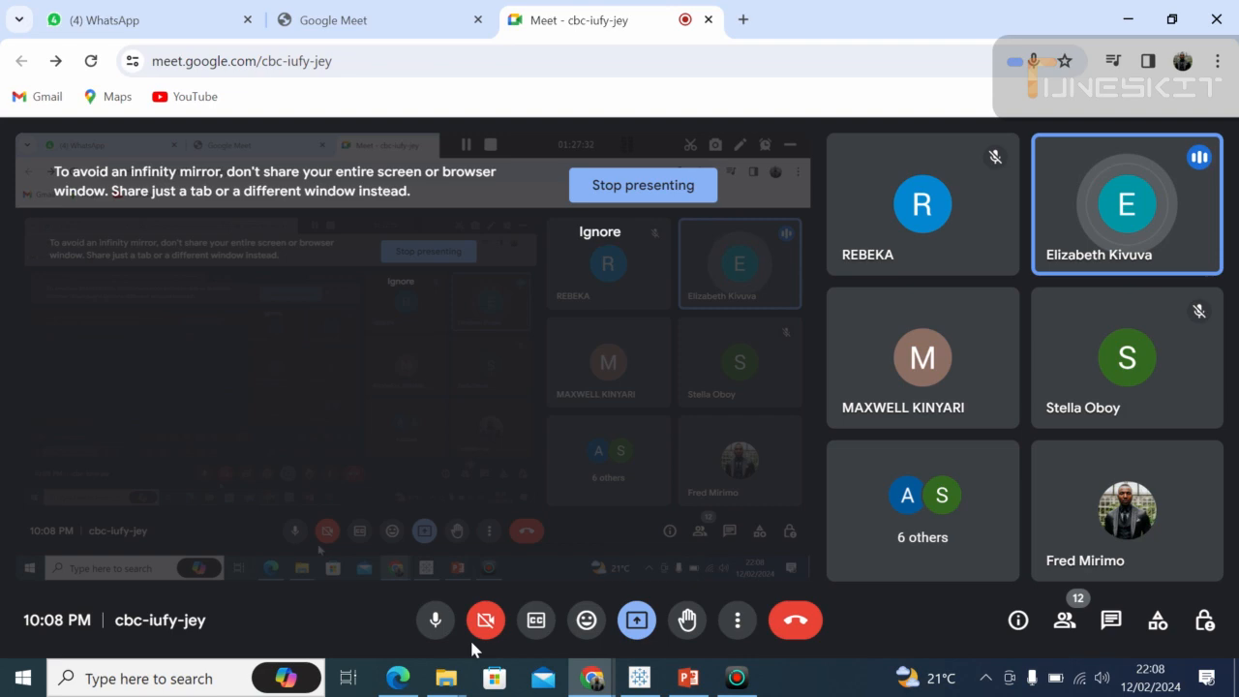
Check the Meet call between views of the Sales by Region sheet and return to Tableau Public.
{"action": "left_click", "coordinate": [639, 678]}
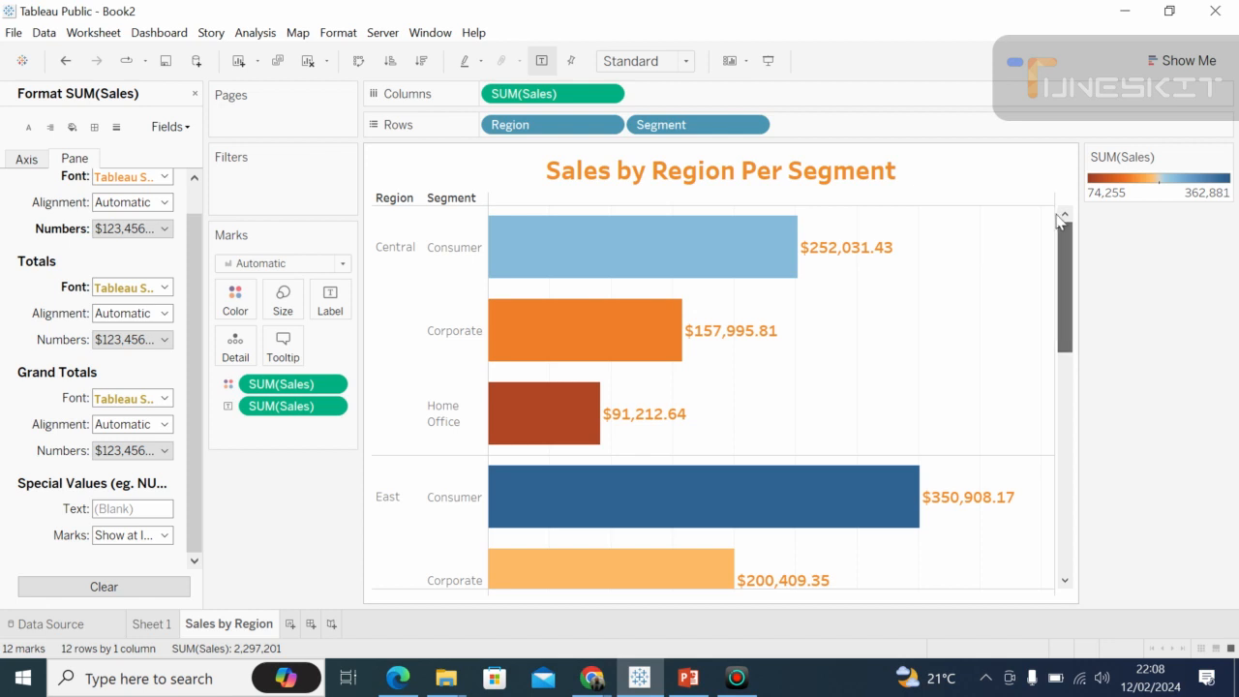
{"action": "left_click", "coordinate": [591, 681]}
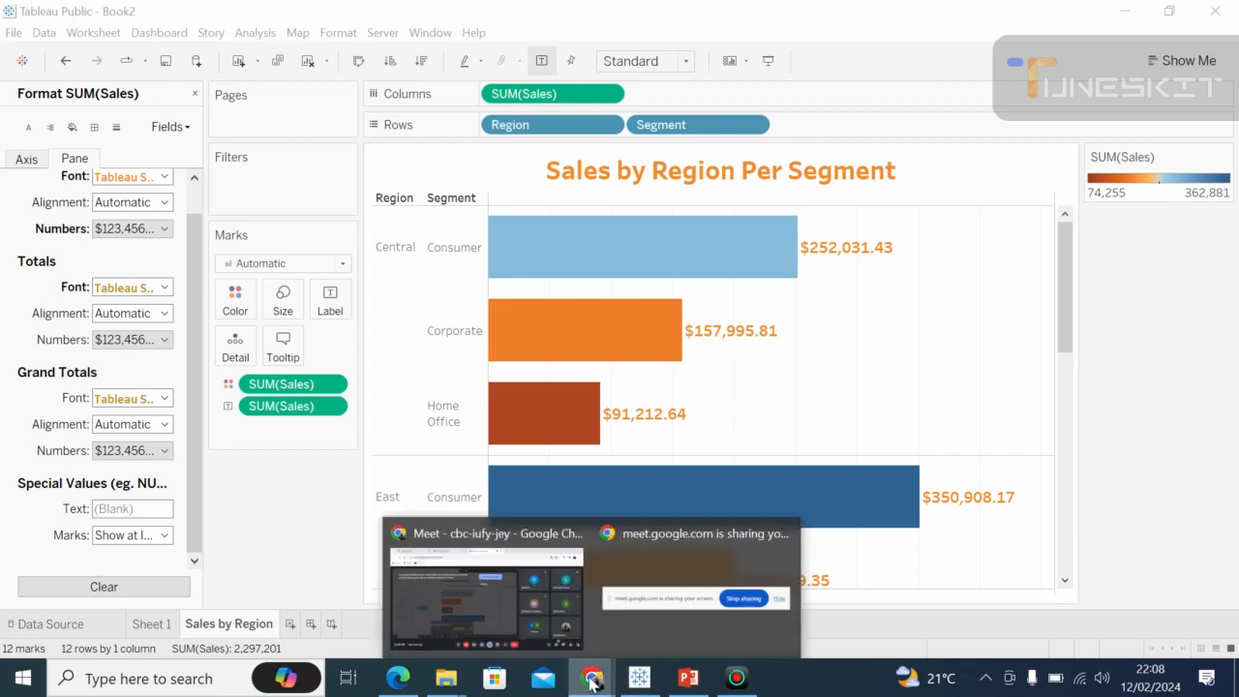
{"action": "left_click", "coordinate": [591, 681]}
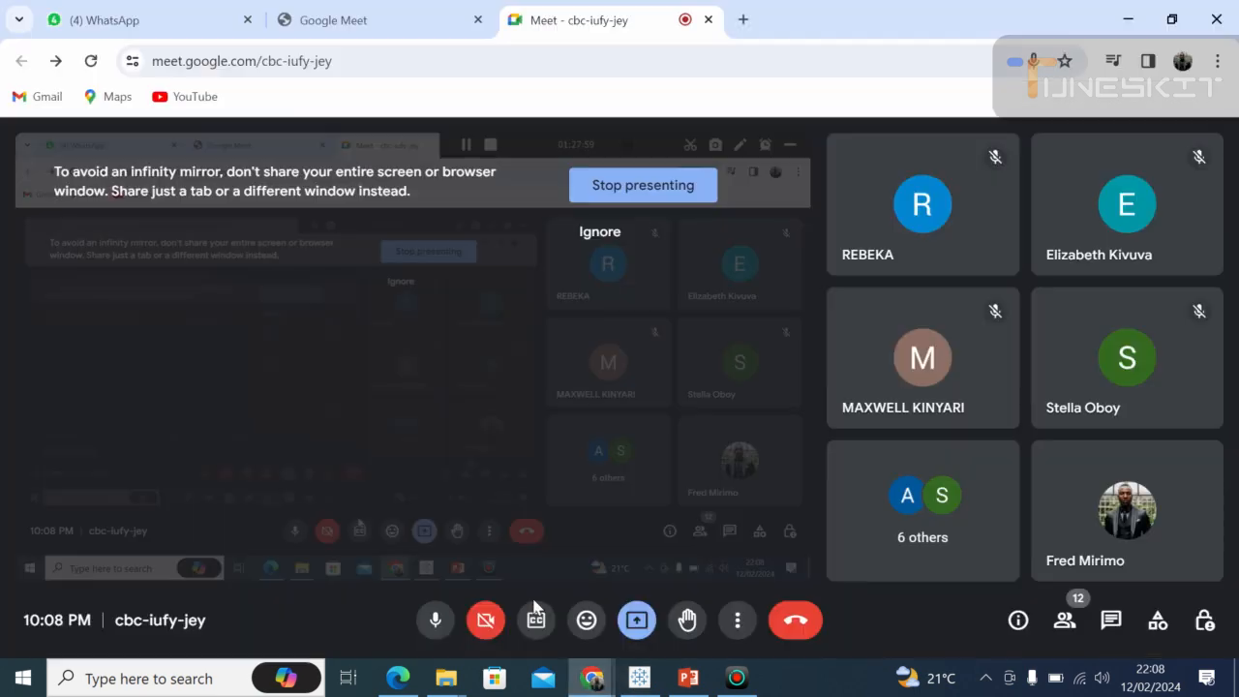
{"action": "left_click", "coordinate": [638, 677]}
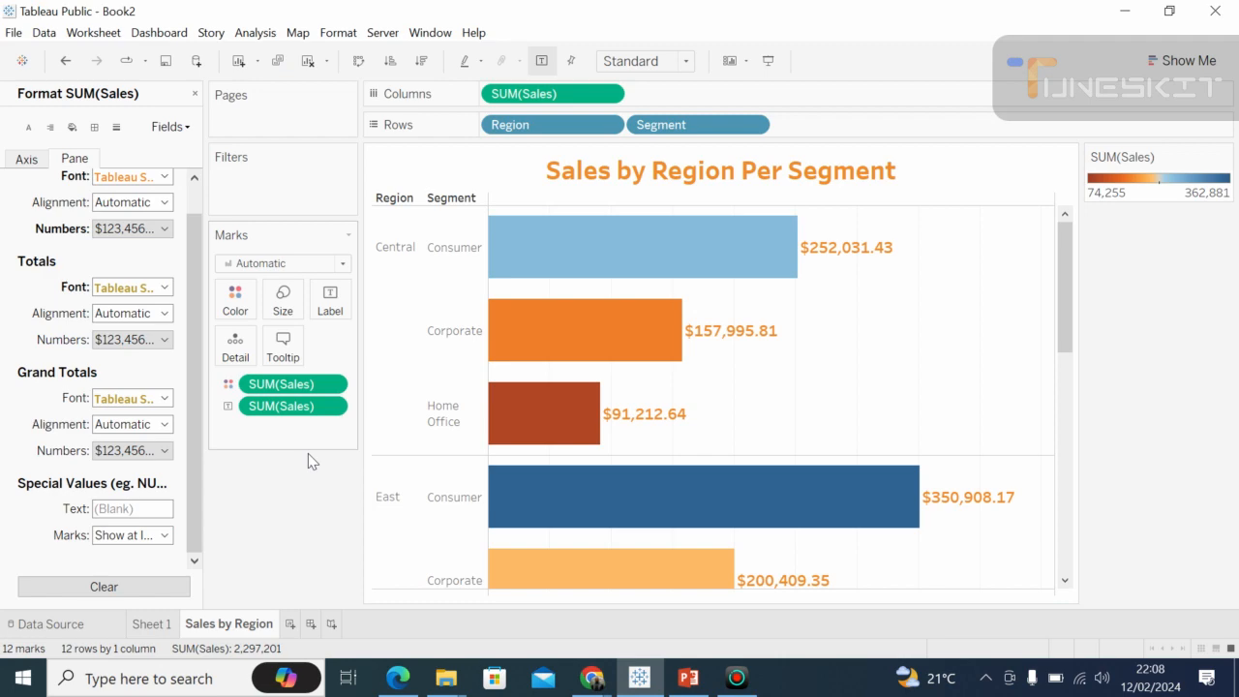
{"action": "left_click", "coordinate": [651, 685]}
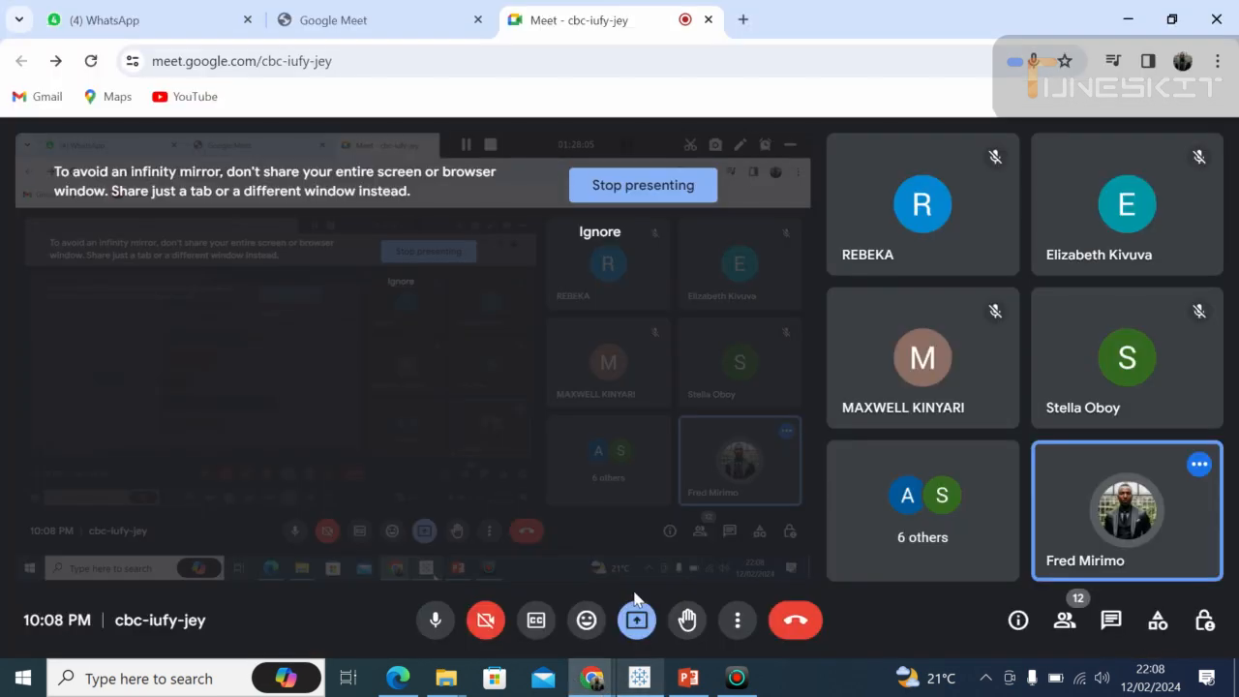
{"action": "left_click", "coordinate": [661, 684]}
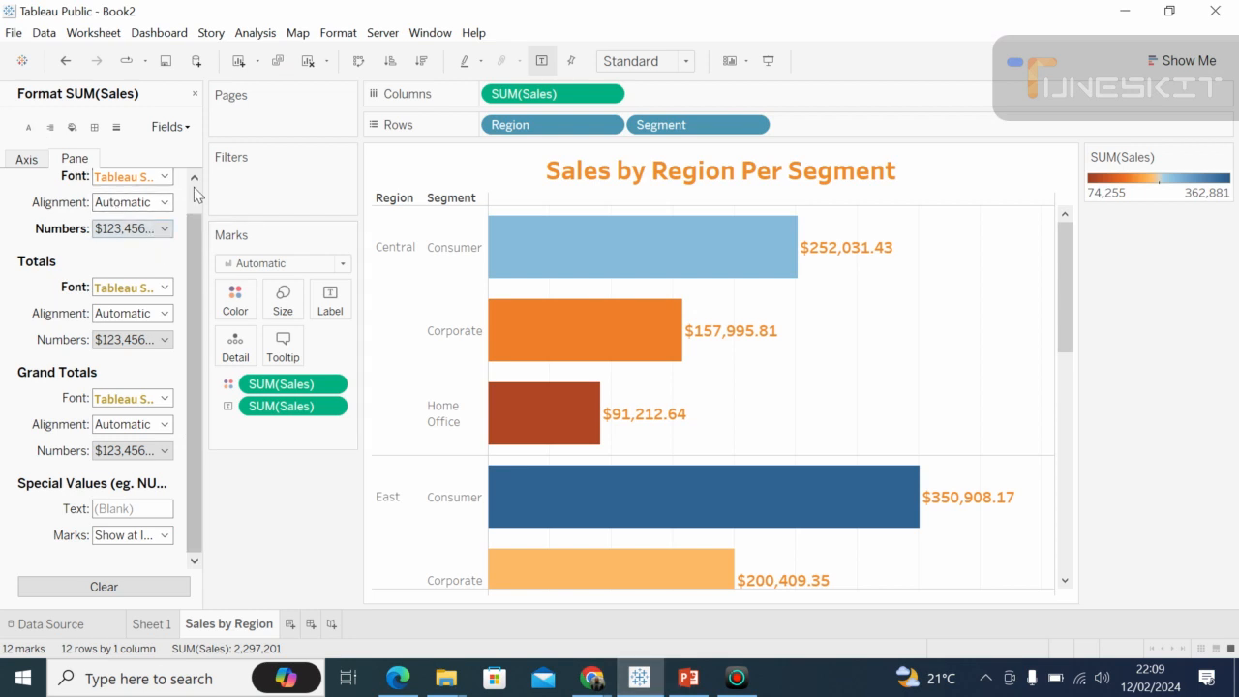
Apply the orange font color to the default SUM(Sales) labels.
{"action": "scroll", "coordinate": [196, 190], "scroll_direction": "up", "scroll_amount": 1}
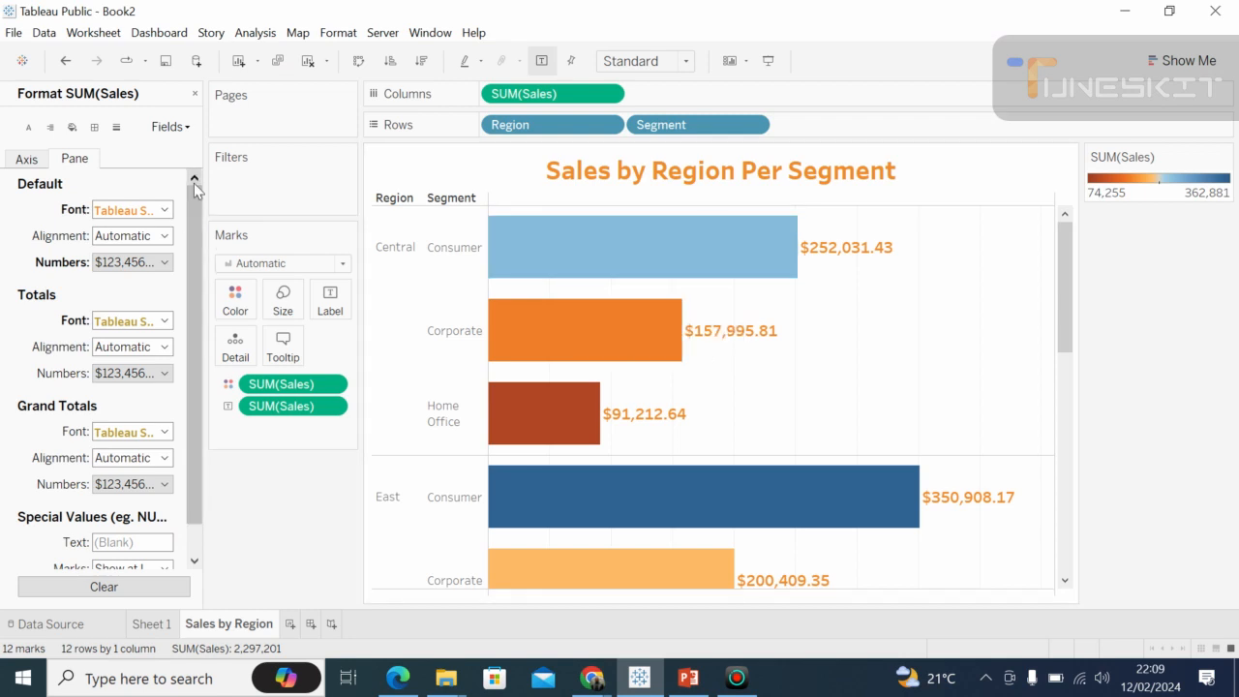
{"action": "mouse_move", "coordinate": [193, 189]}
{"action": "left_mouse_down"}
{"action": "mouse_move", "coordinate": [194, 221]}
{"action": "mouse_move", "coordinate": [191, 181]}
{"action": "left_mouse_up"}
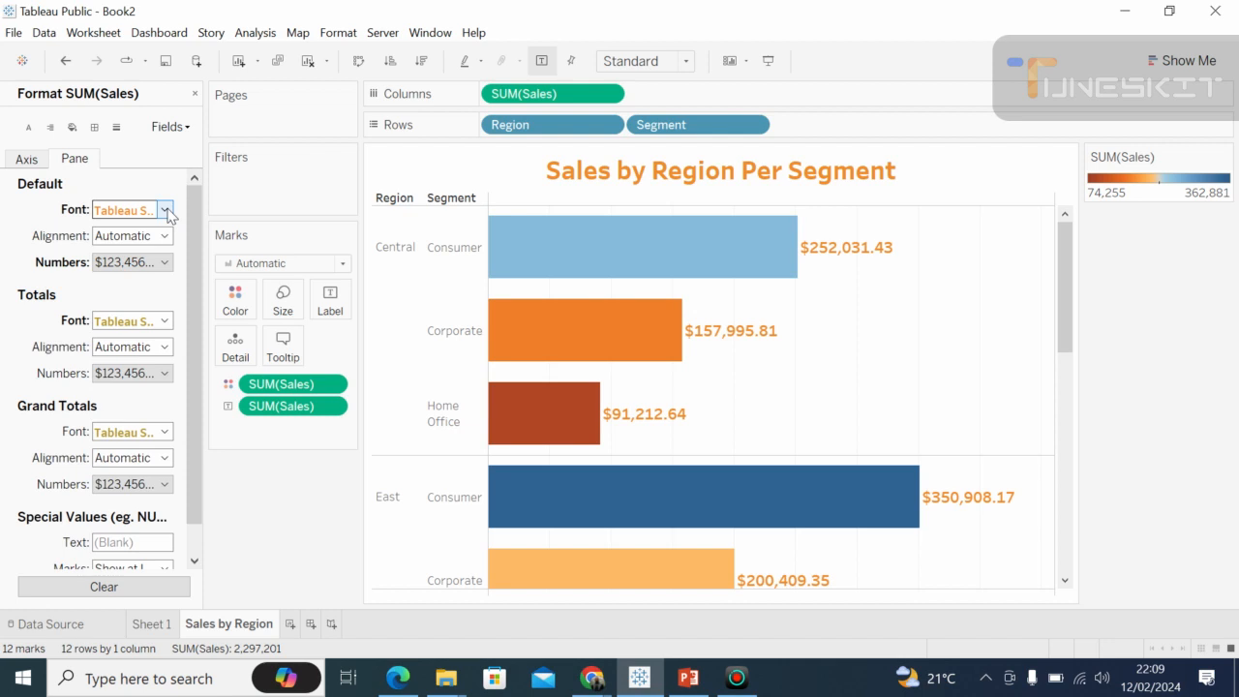
{"action": "left_click", "coordinate": [165, 210]}
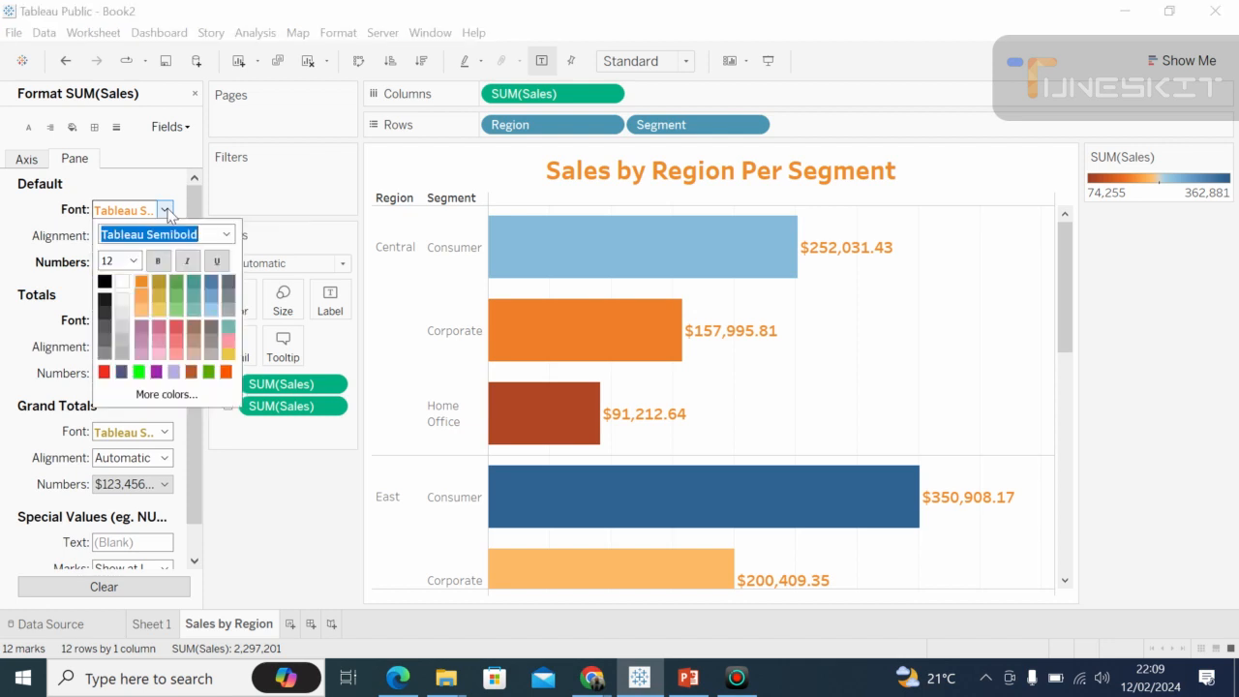
{"action": "left_click", "coordinate": [142, 281]}
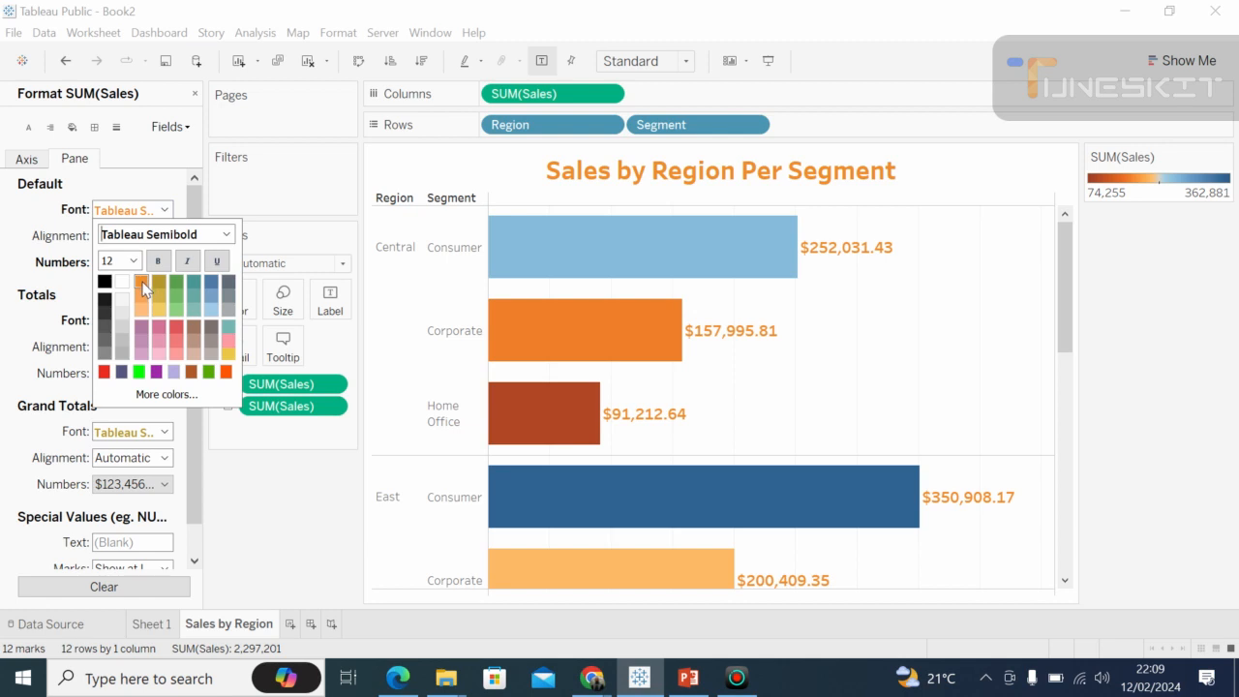
Re-enter $ as the prefix of the Currency (Custom) number format for the Grand Totals.
{"action": "left_click", "coordinate": [56, 375]}
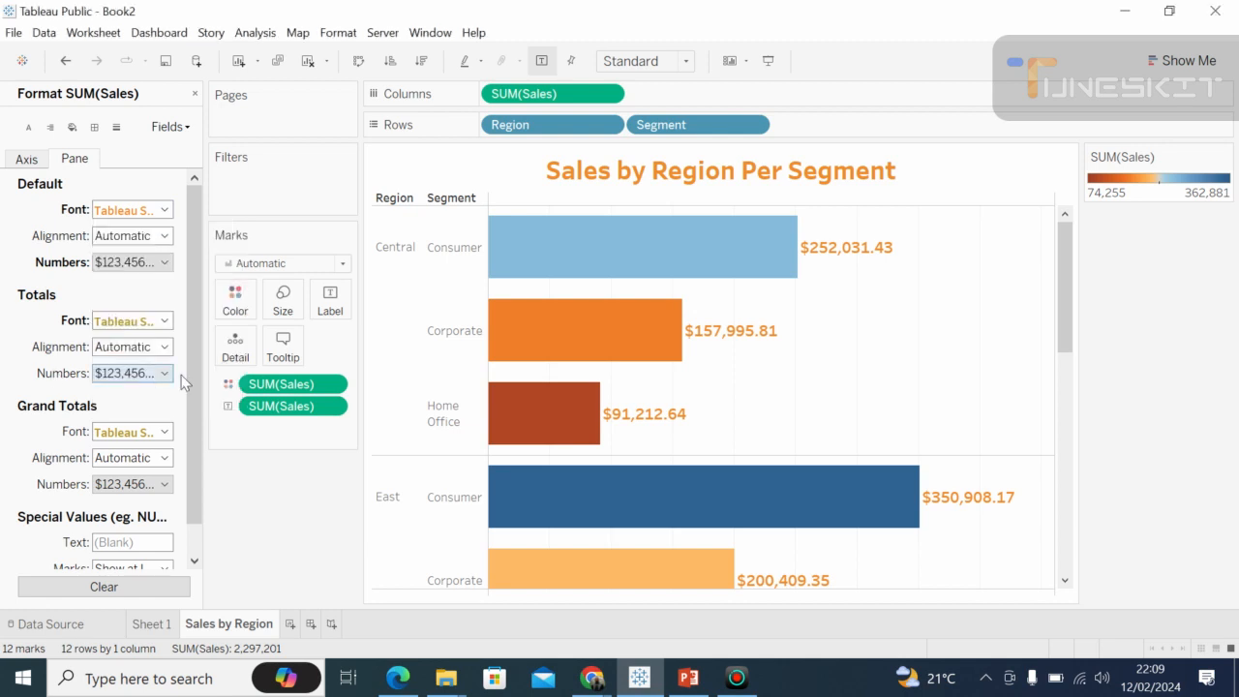
{"action": "left_click", "coordinate": [167, 484]}
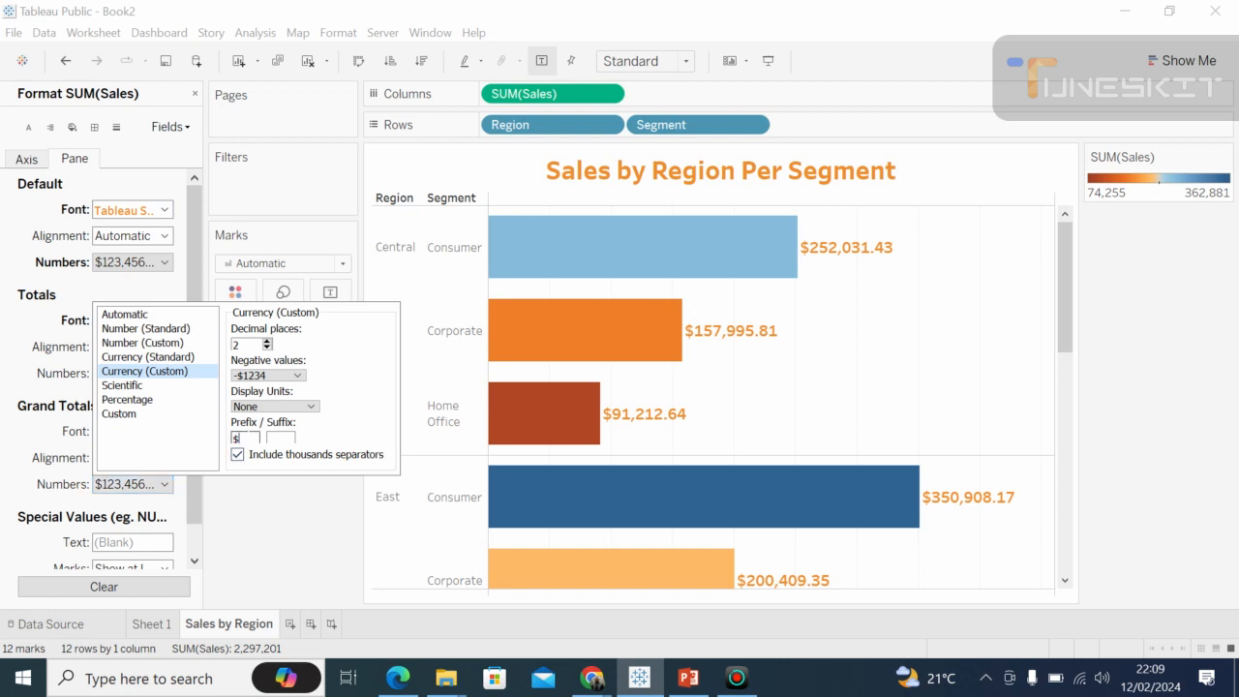
{"action": "key", "text": "BackSpace"}
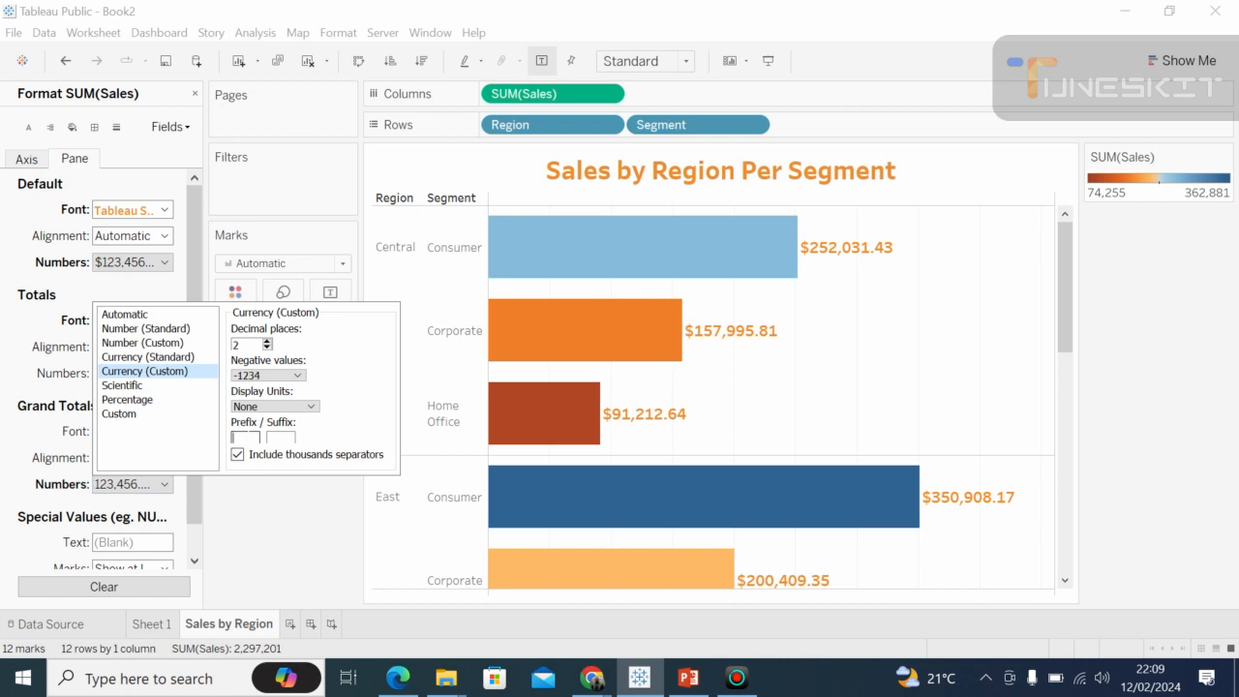
{"action": "type", "text": "$"}
{"action": "left_click", "coordinate": [283, 523]}
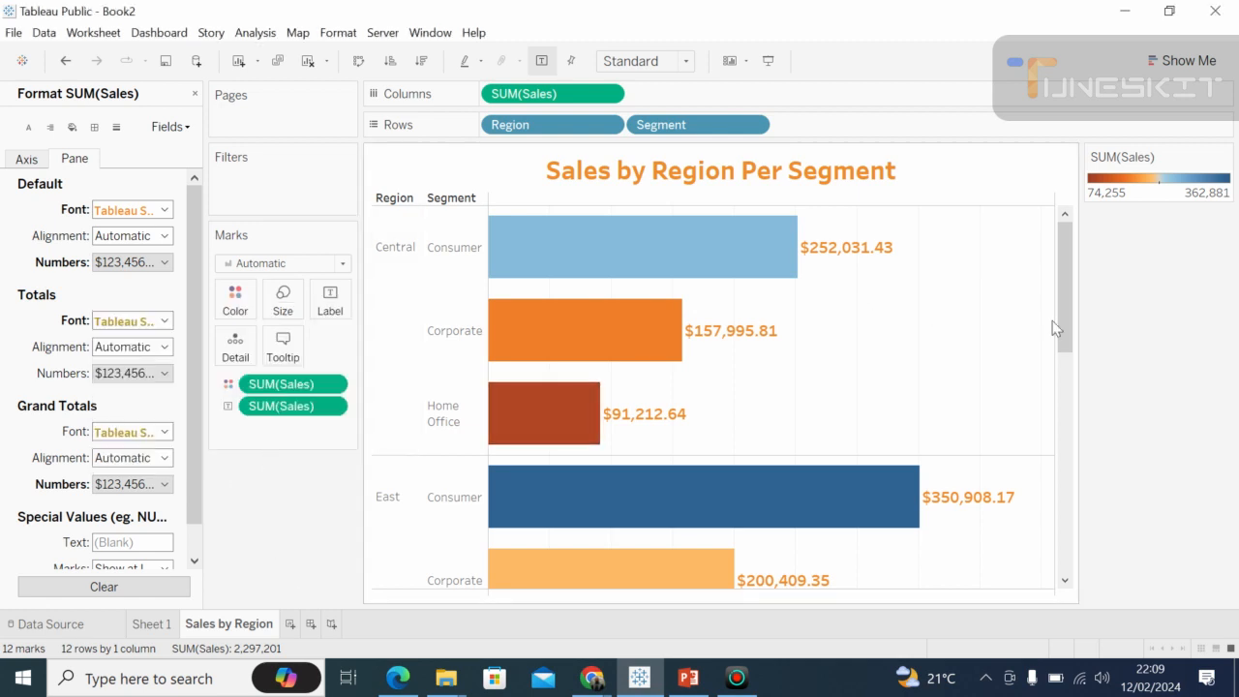
Set the default worksheet shading of the whole sheet to black.
{"action": "left_click", "coordinate": [1067, 396]}
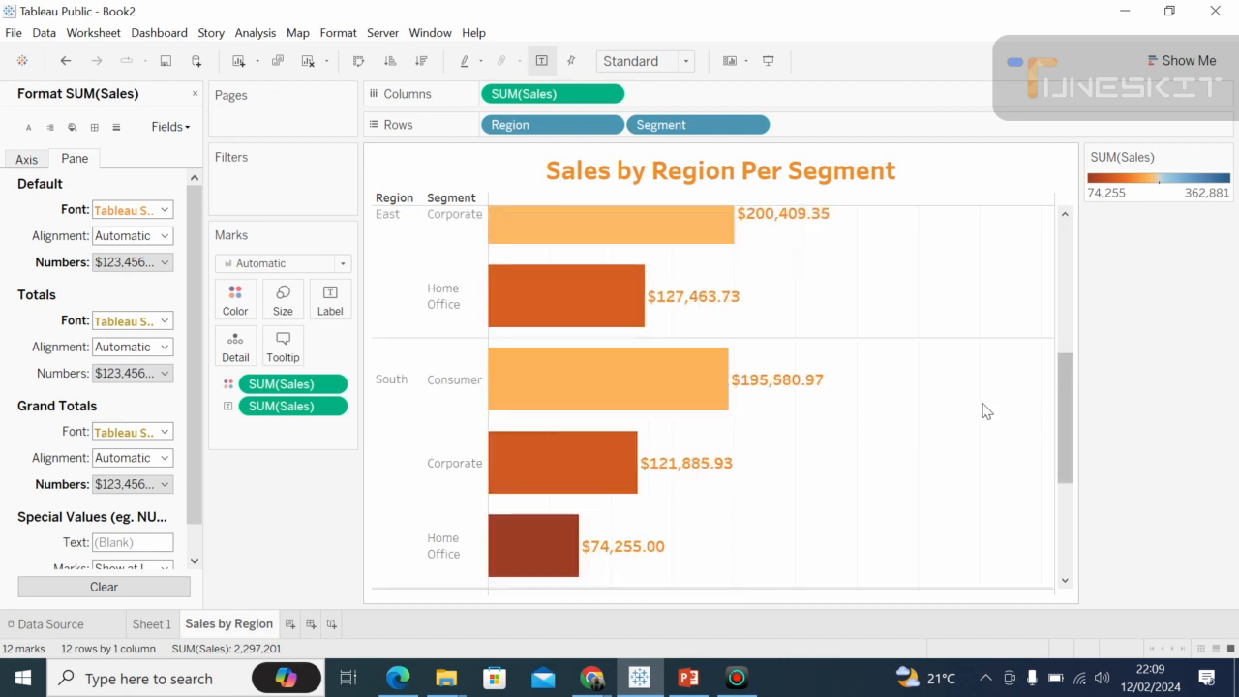
{"action": "left_click", "coordinate": [1069, 259]}
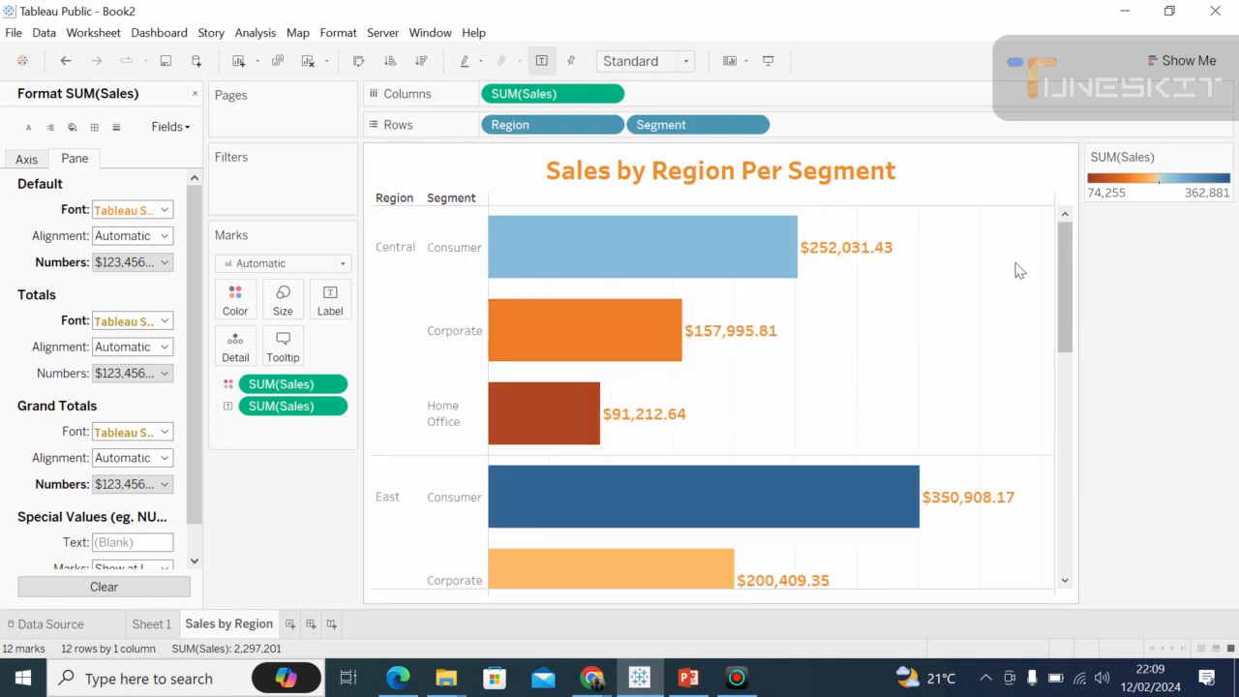
{"action": "left_click", "coordinate": [28, 159]}
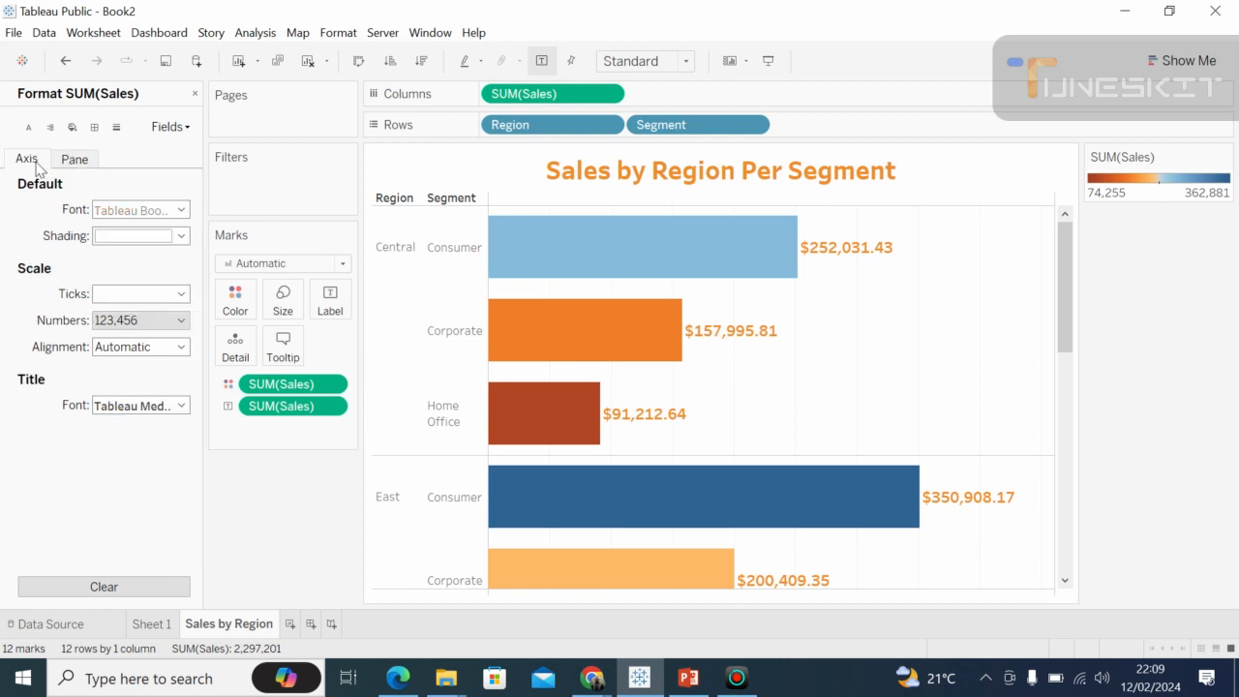
{"action": "left_click", "coordinate": [72, 128]}
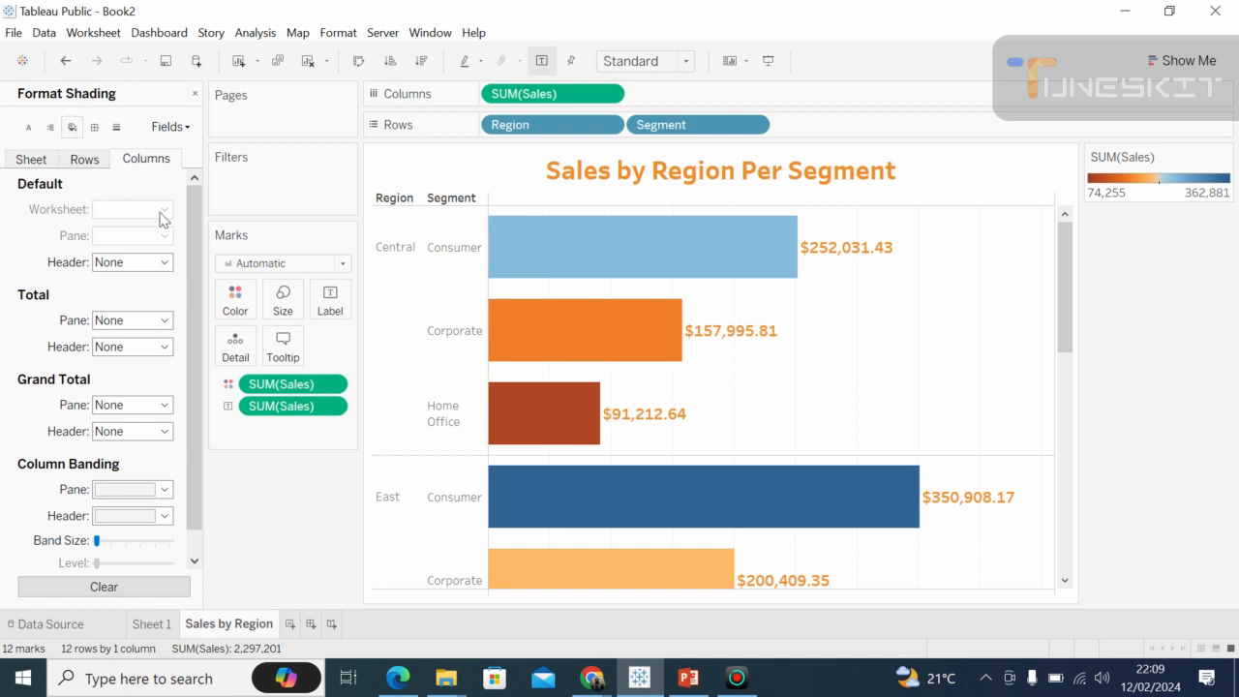
{"action": "left_click", "coordinate": [64, 162]}
{"action": "left_click", "coordinate": [37, 160]}
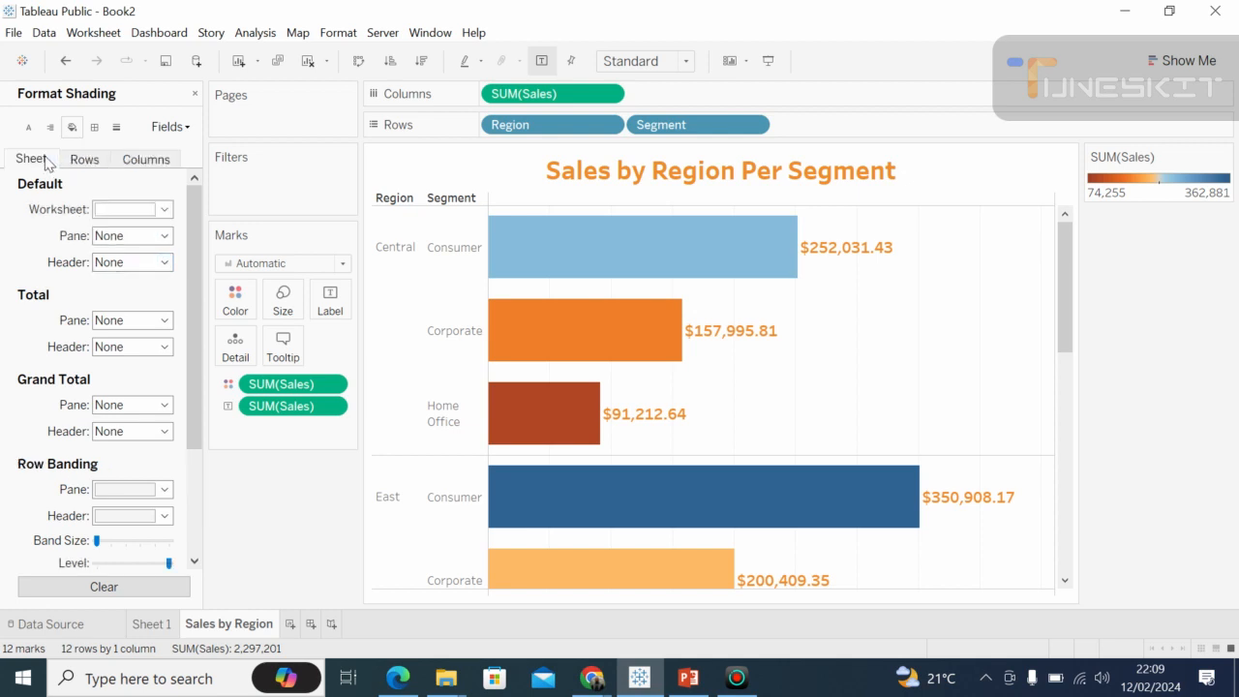
{"action": "left_click", "coordinate": [166, 209]}
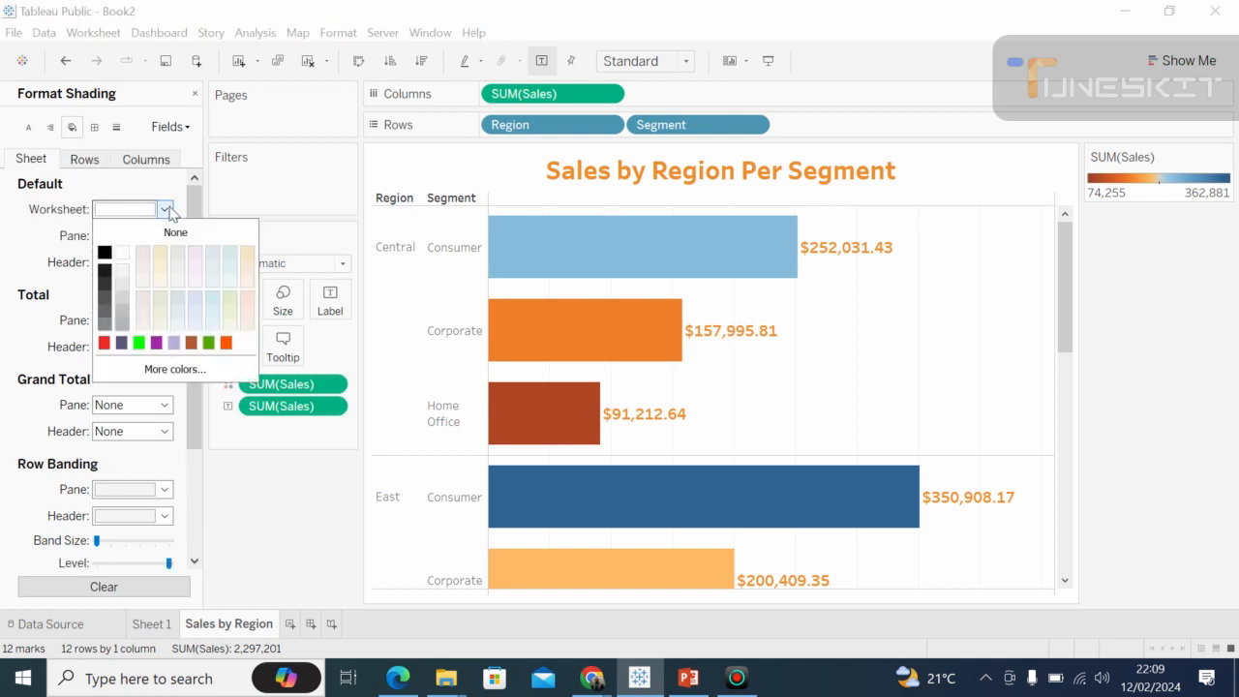
{"action": "left_click", "coordinate": [104, 254]}
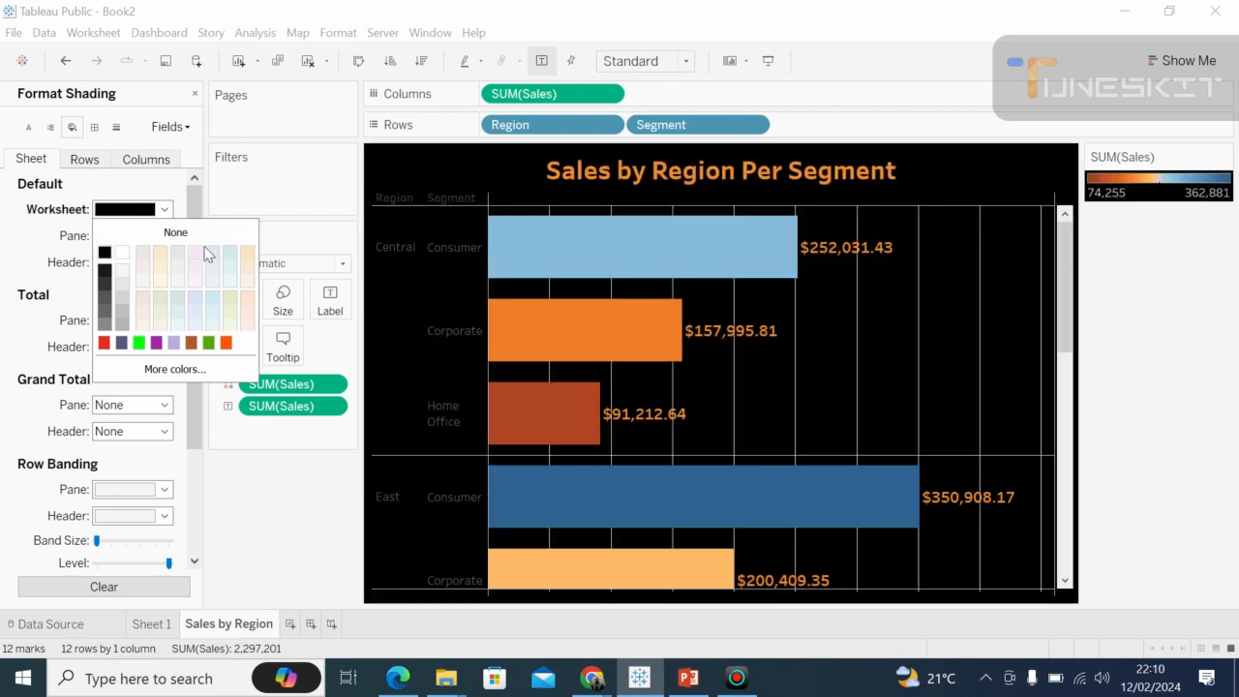
{"action": "left_click", "coordinate": [167, 211]}
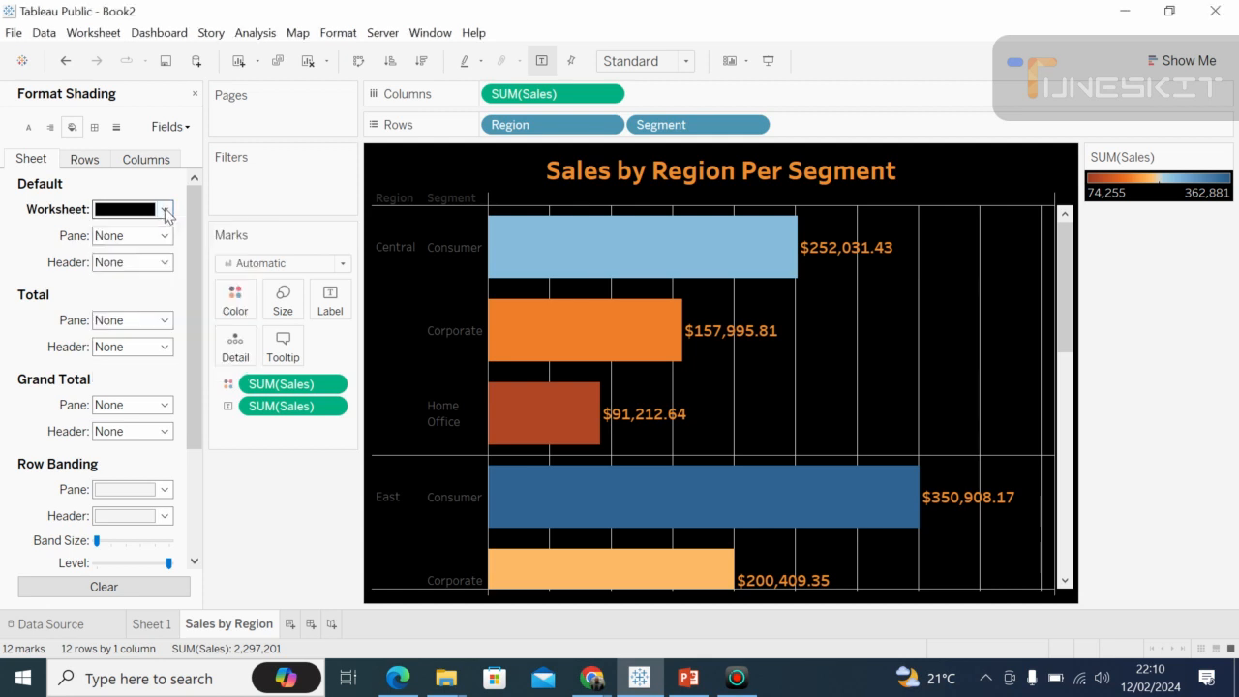
Shade the Total pane black and narrow the column of Pages, Filters and Marks cards to give the chart more width.
{"action": "left_click", "coordinate": [166, 320]}
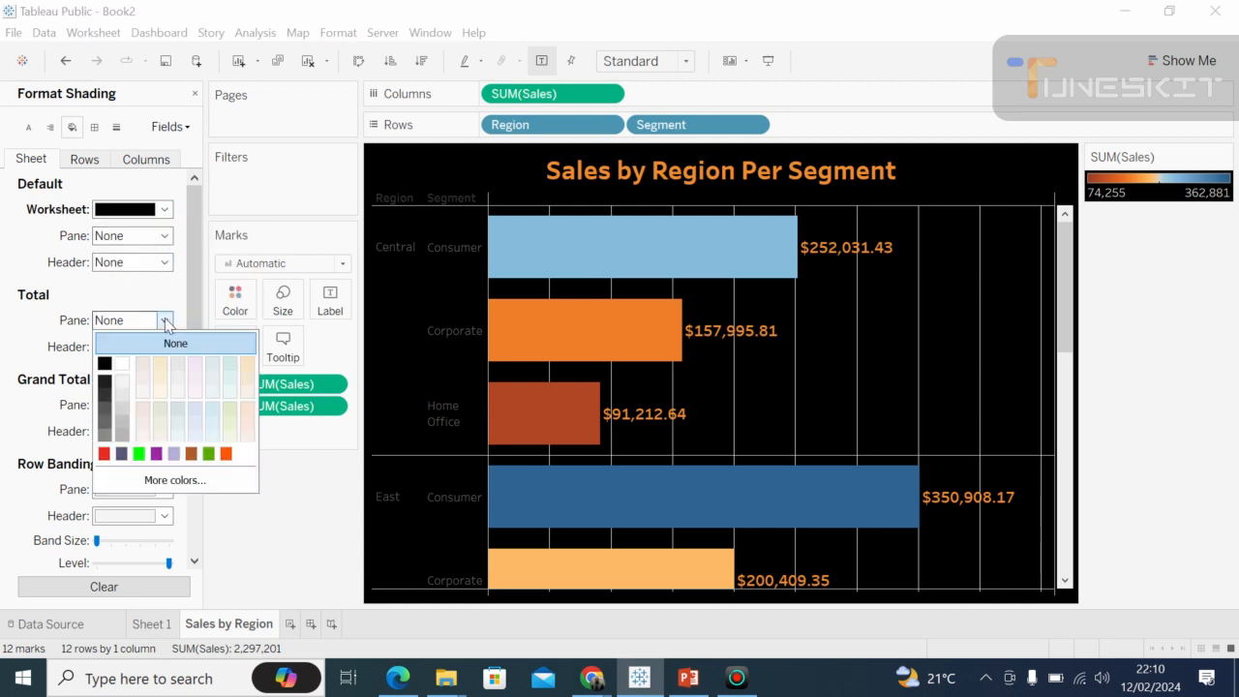
{"action": "left_click", "coordinate": [104, 364]}
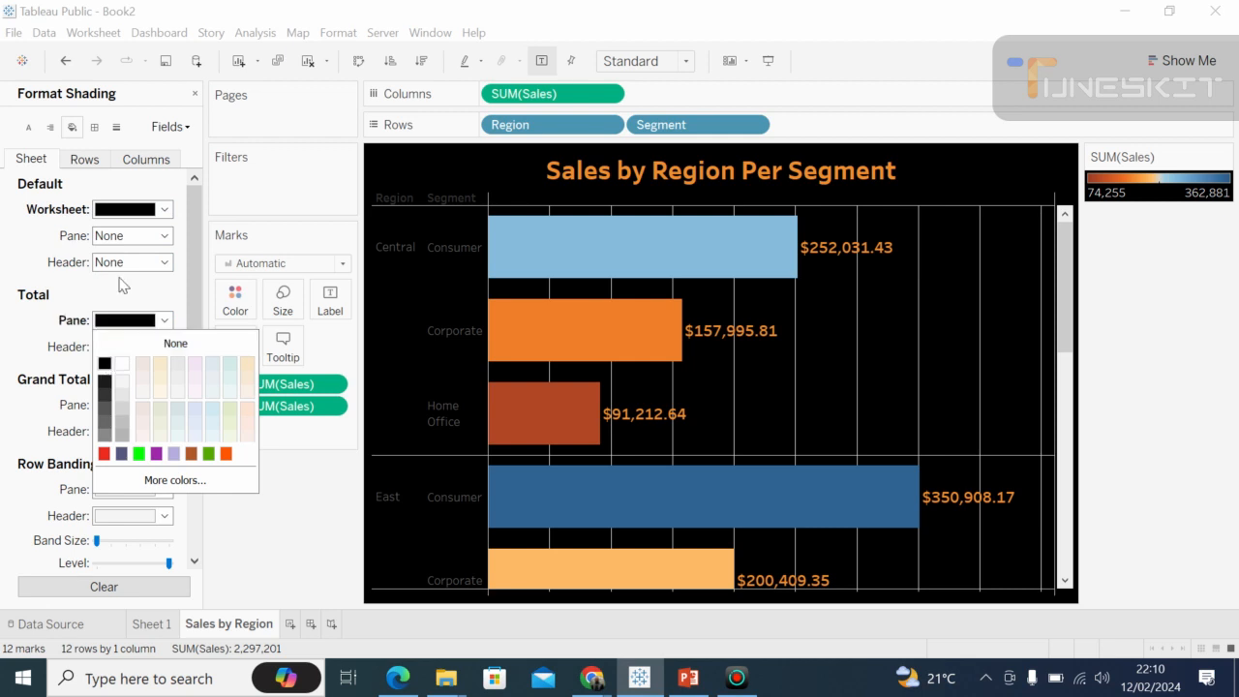
{"action": "left_click_drag", "start_coordinate": [360, 334], "coordinate": [511, 368]}
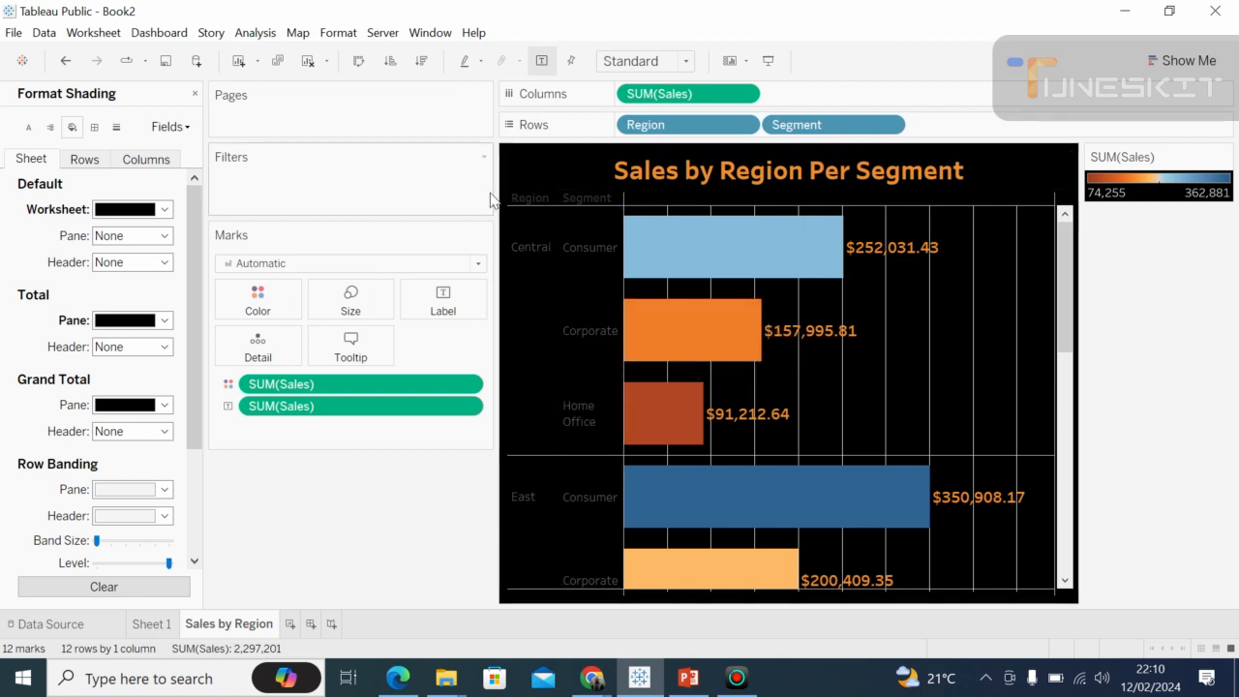
{"action": "left_click_drag", "start_coordinate": [494, 187], "coordinate": [268, 229]}
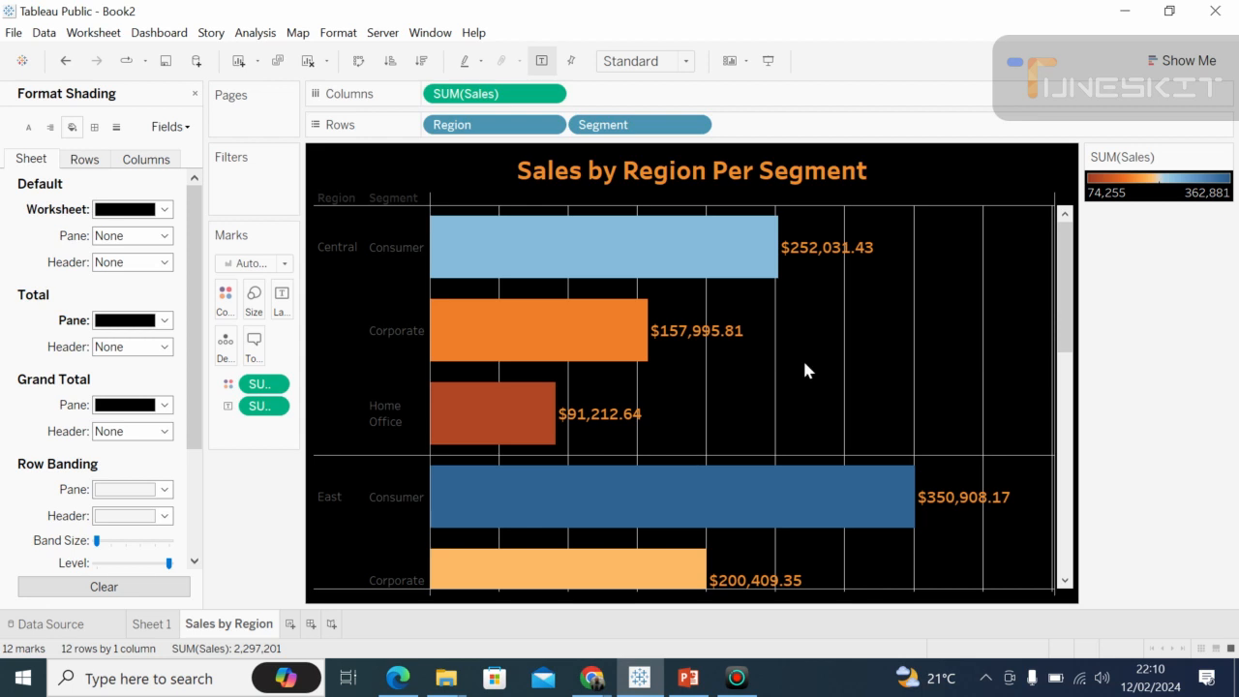
Set the sheet's grid lines and zero lines to None.
{"action": "left_click", "coordinate": [116, 128]}
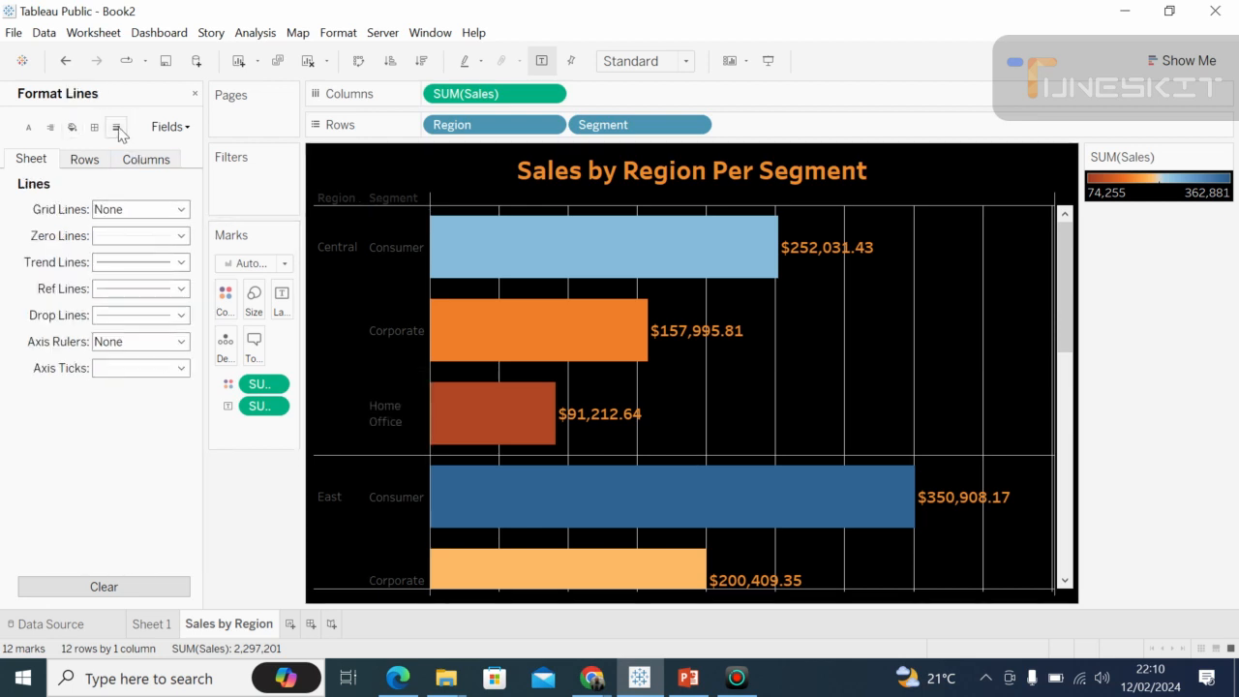
{"action": "left_click", "coordinate": [181, 210]}
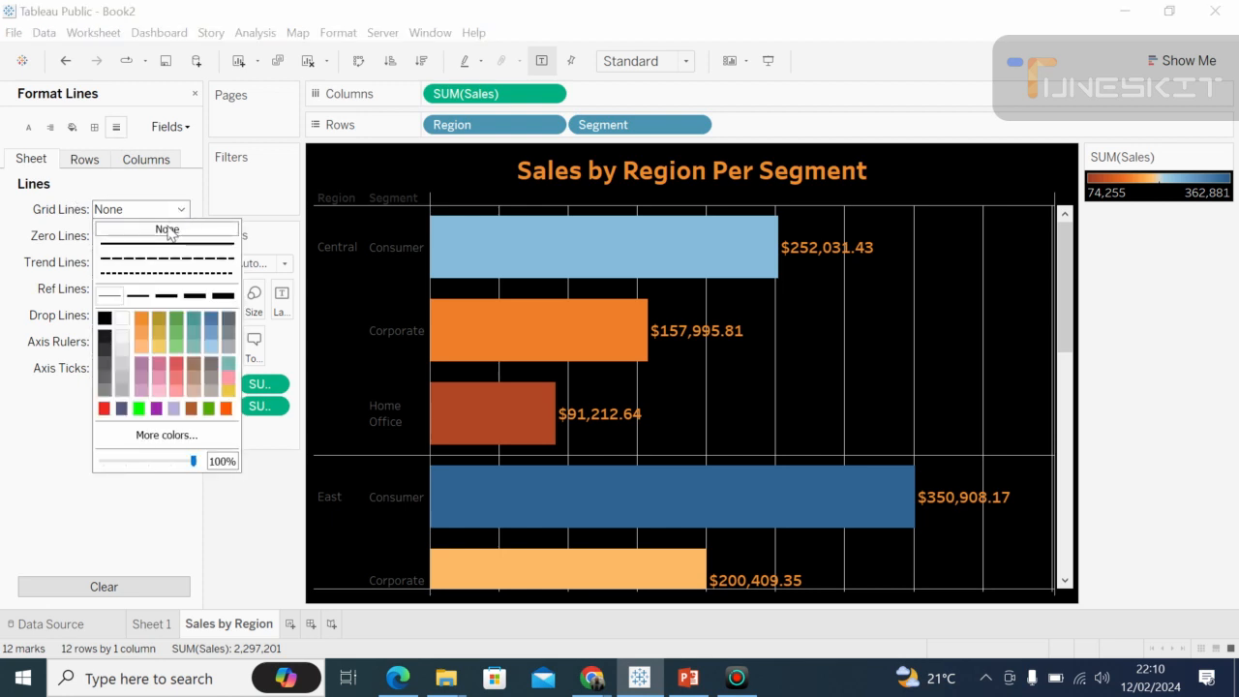
{"action": "left_click", "coordinate": [167, 231]}
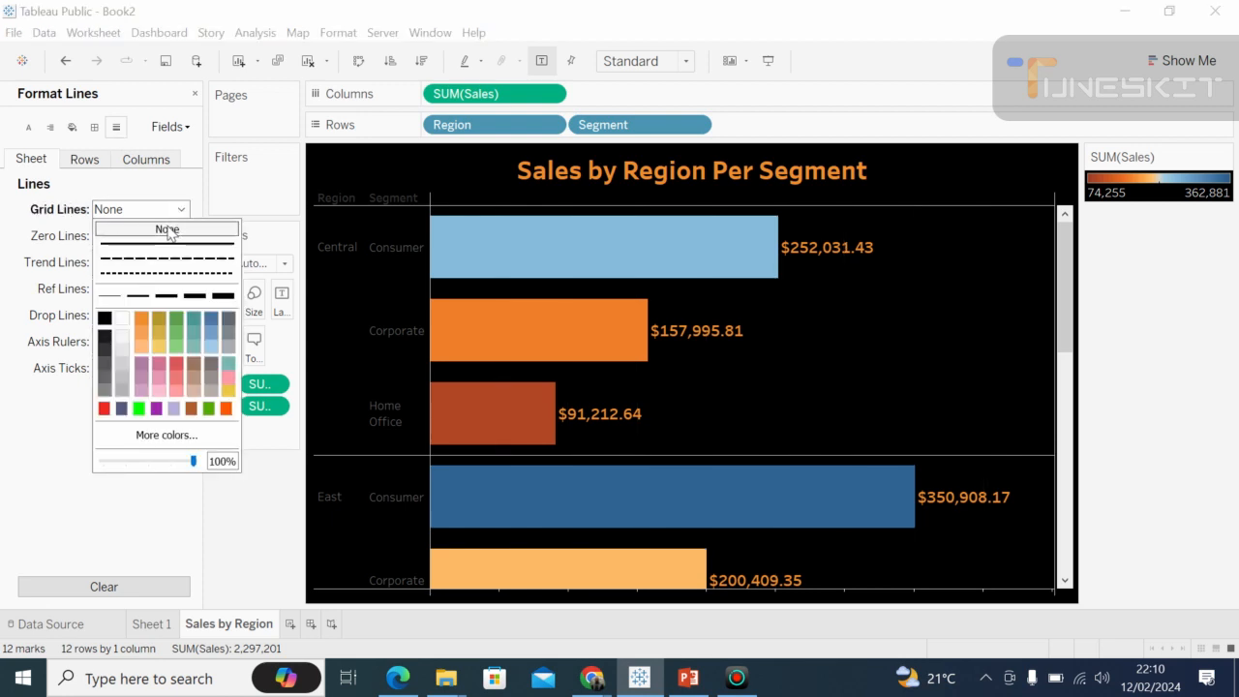
{"action": "left_click", "coordinate": [79, 255]}
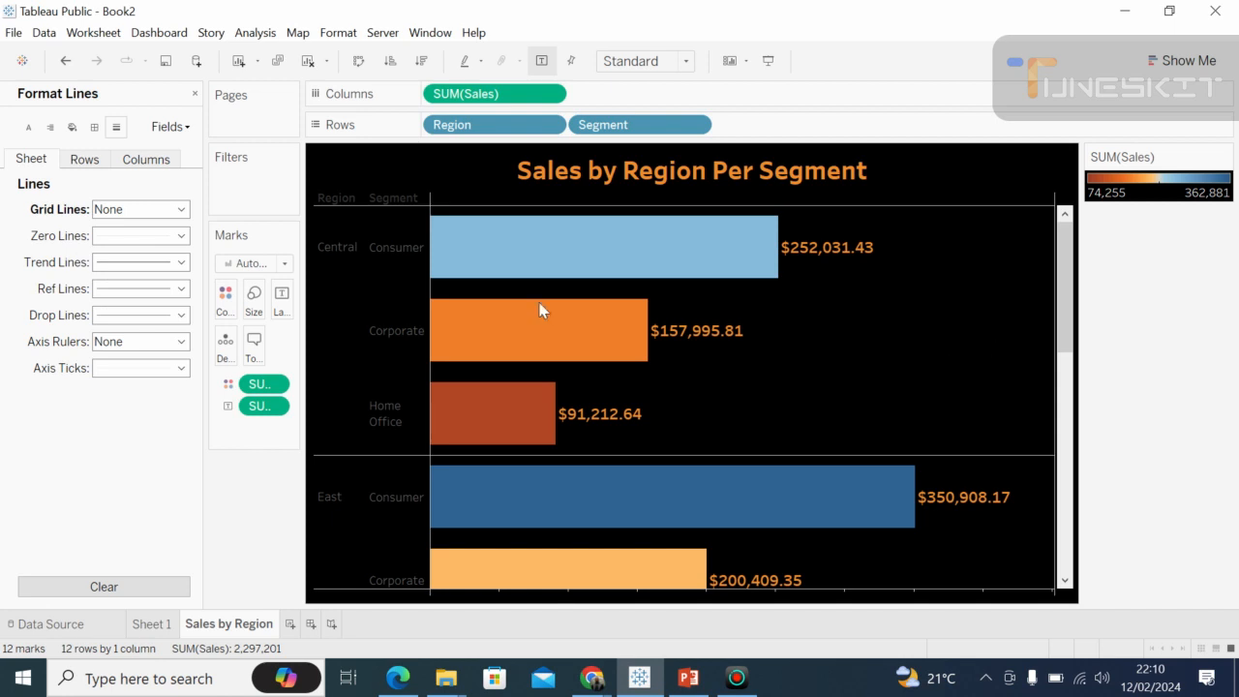
{"action": "left_click", "coordinate": [180, 235]}
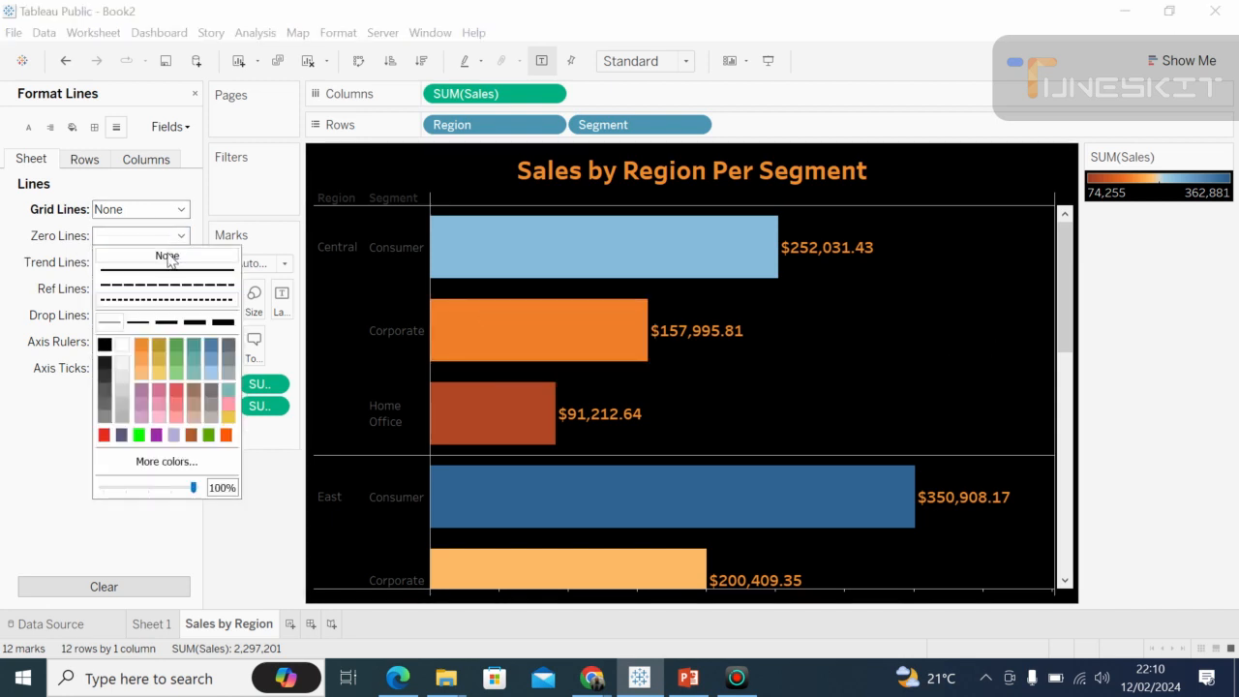
{"action": "left_click", "coordinate": [167, 256]}
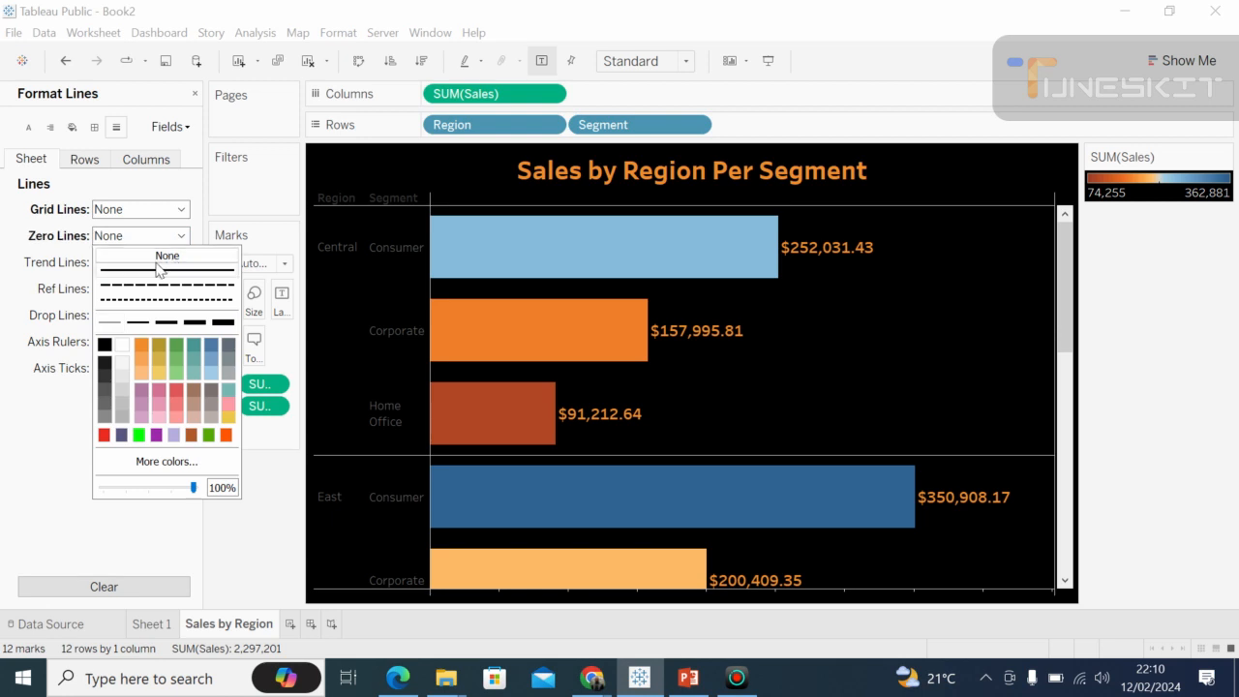
{"action": "left_click", "coordinate": [49, 286]}
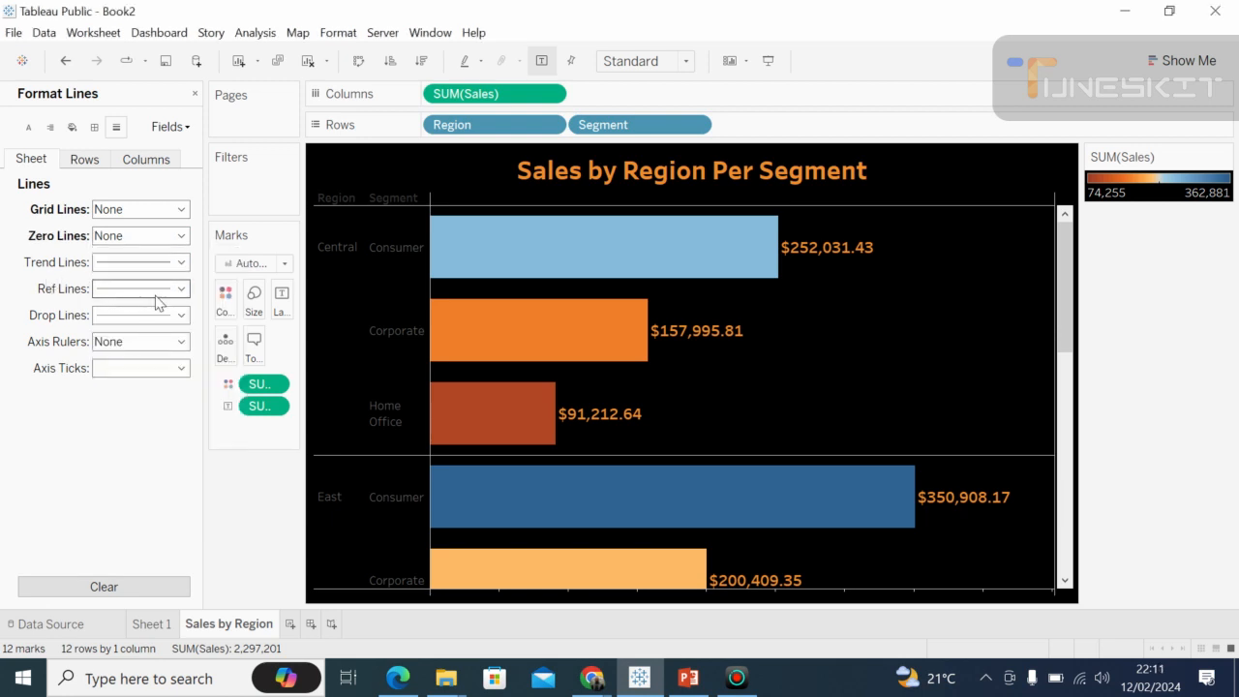
Set the sheet's drop lines to None.
{"action": "left_click", "coordinate": [180, 316]}
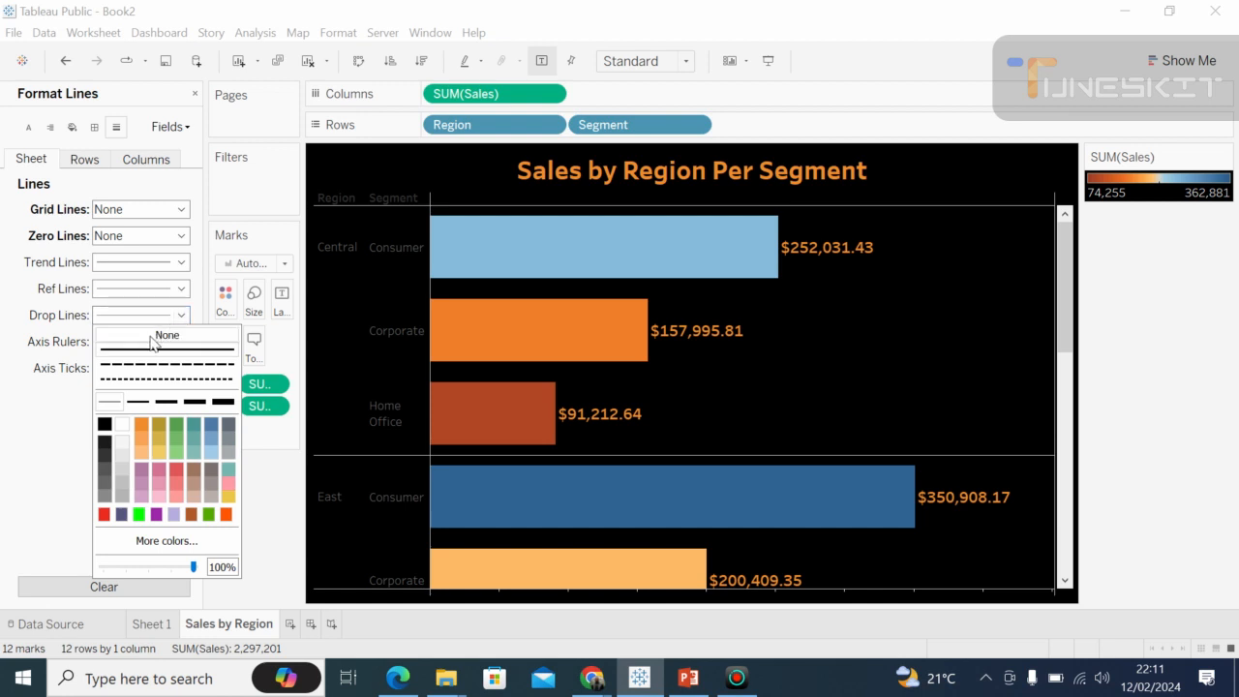
{"action": "left_click", "coordinate": [152, 339]}
{"action": "left_click", "coordinate": [61, 442]}
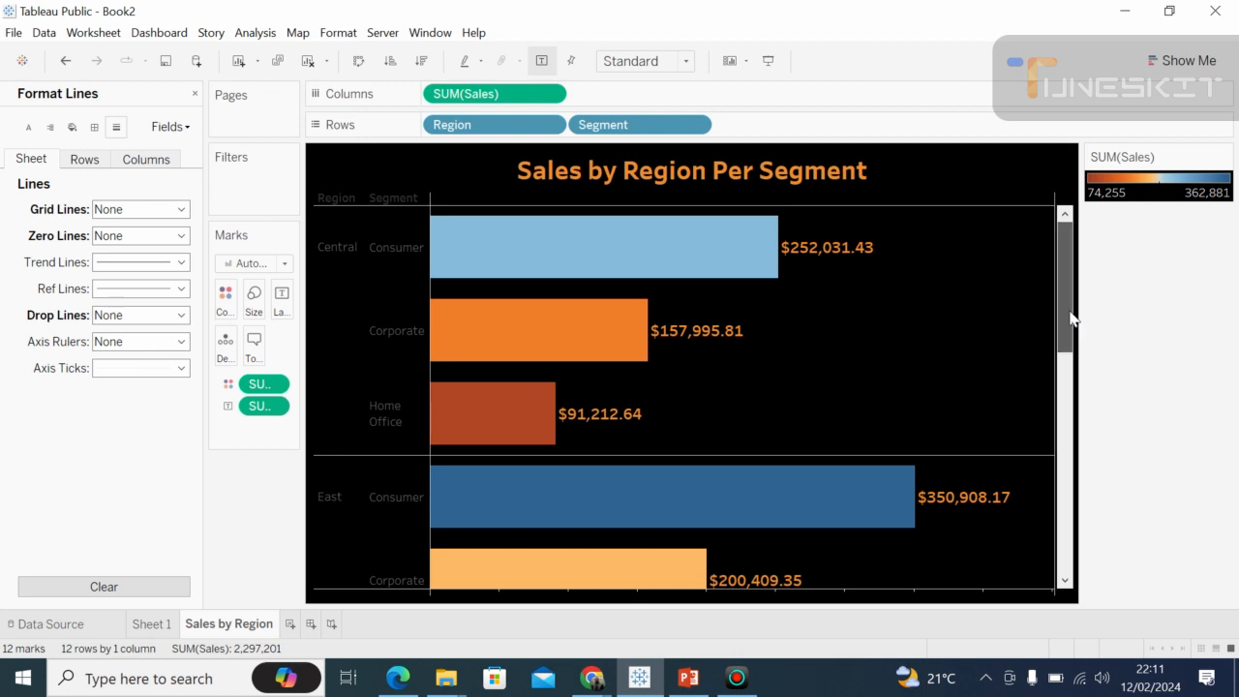
Close the line formatting options and collapse the Data pane to enlarge the chart.
{"action": "left_click_drag", "start_coordinate": [1070, 318], "coordinate": [1061, 477]}
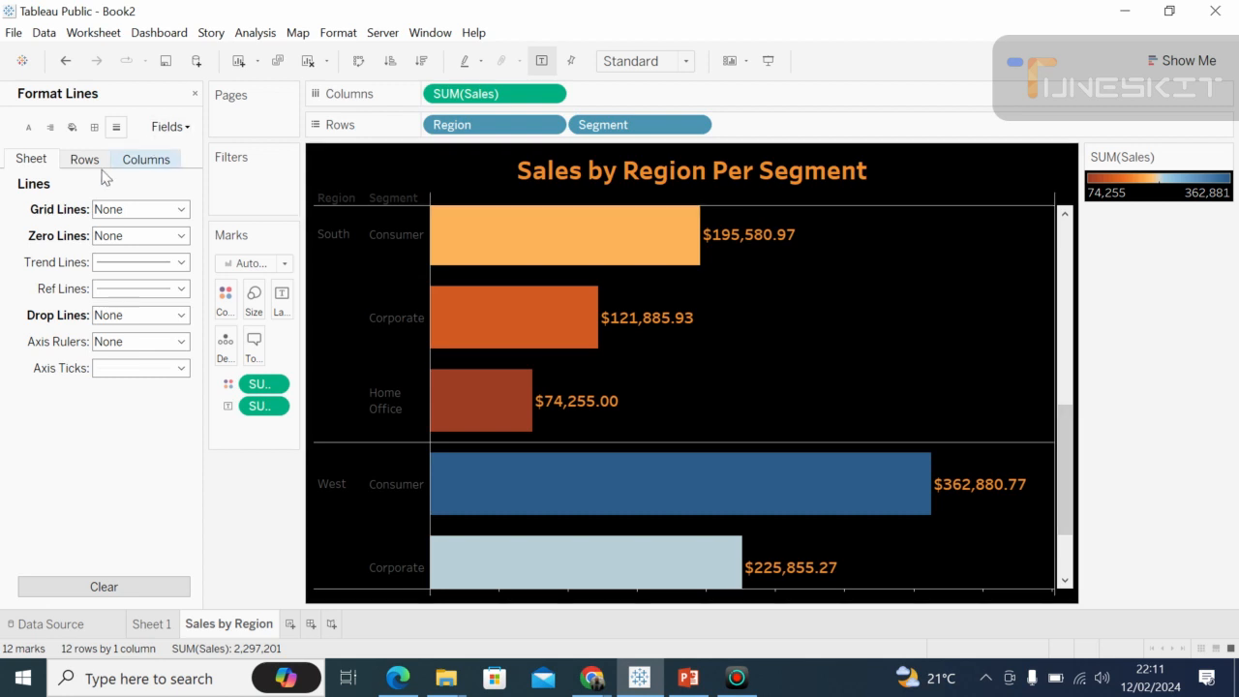
{"action": "left_click", "coordinate": [195, 95]}
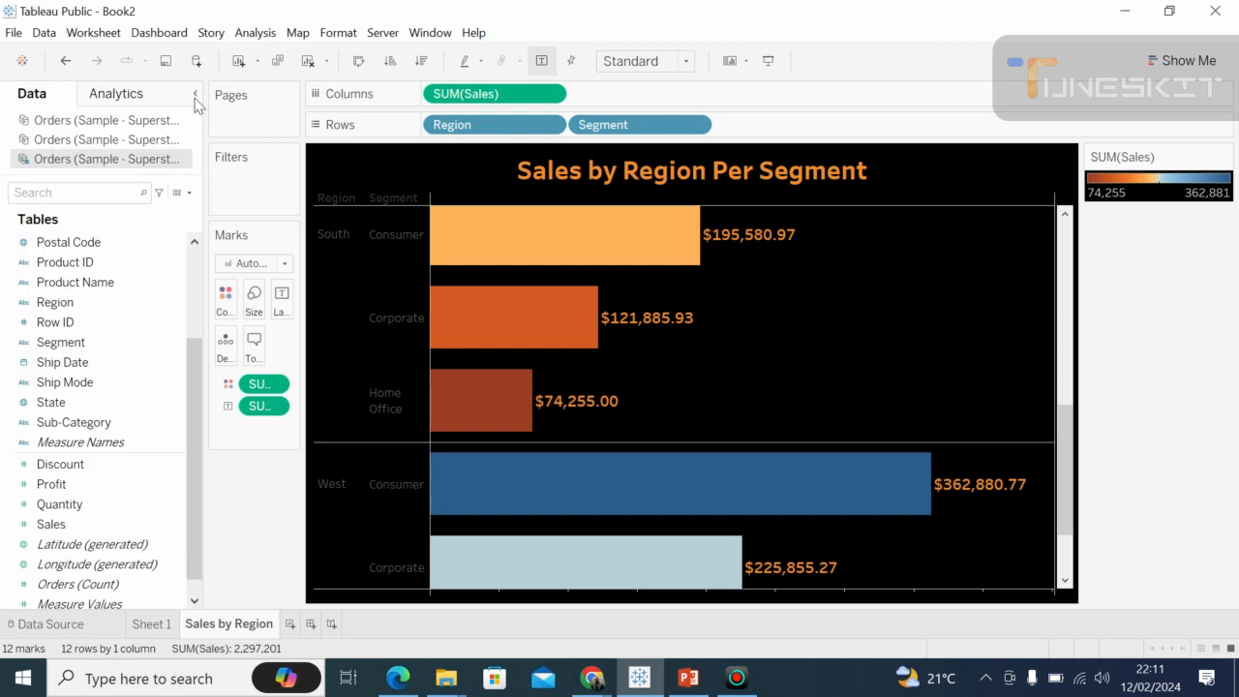
{"action": "left_click", "coordinate": [194, 95]}
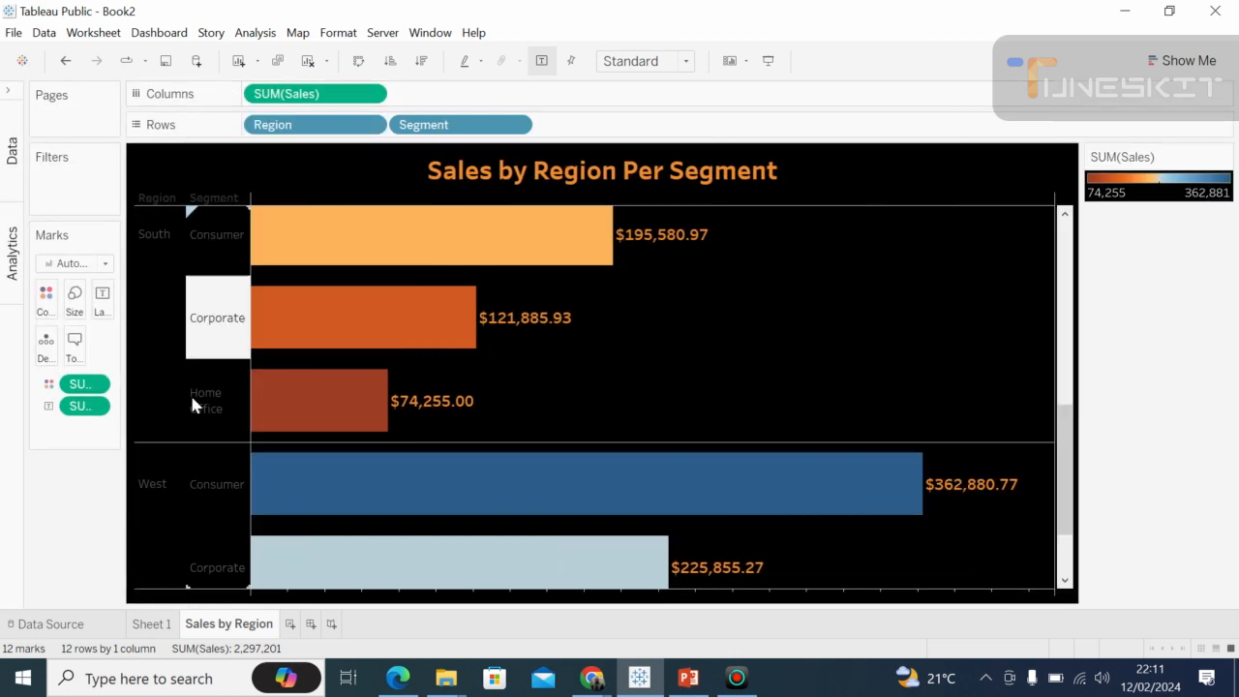
Format the default font of the Region headers as bold orange Tableau Semibold.
{"action": "right_click", "coordinate": [153, 233]}
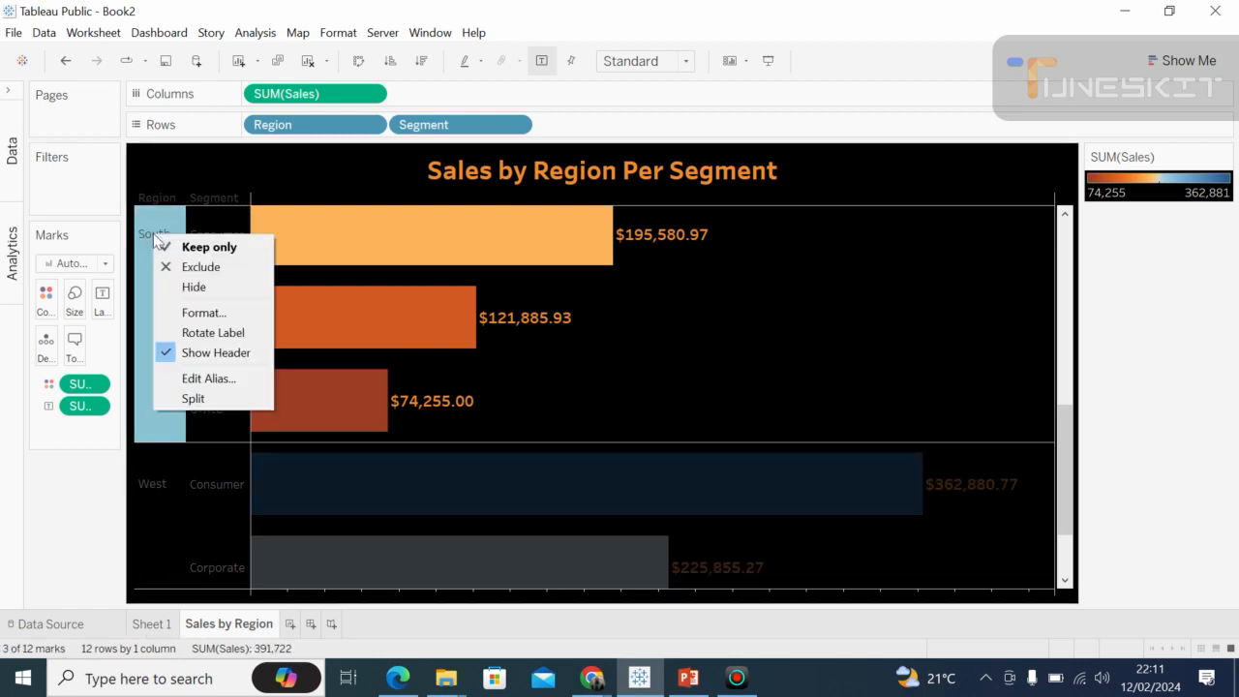
{"action": "left_click", "coordinate": [205, 313]}
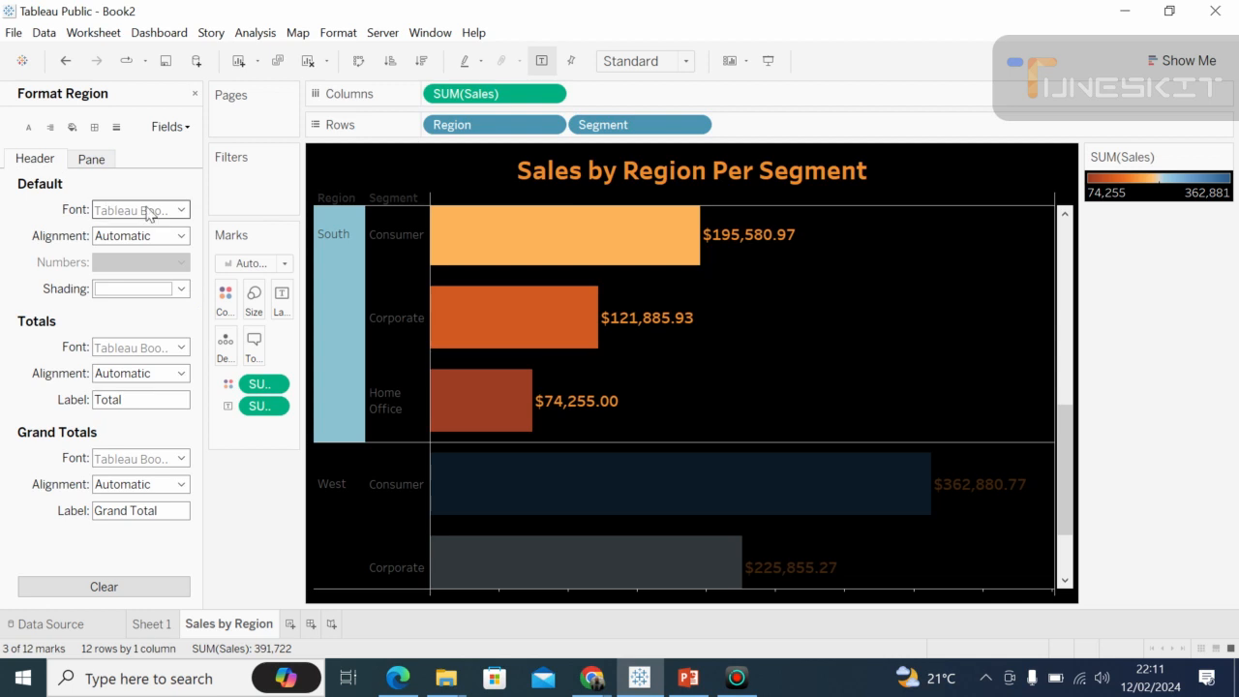
{"action": "left_click", "coordinate": [181, 210]}
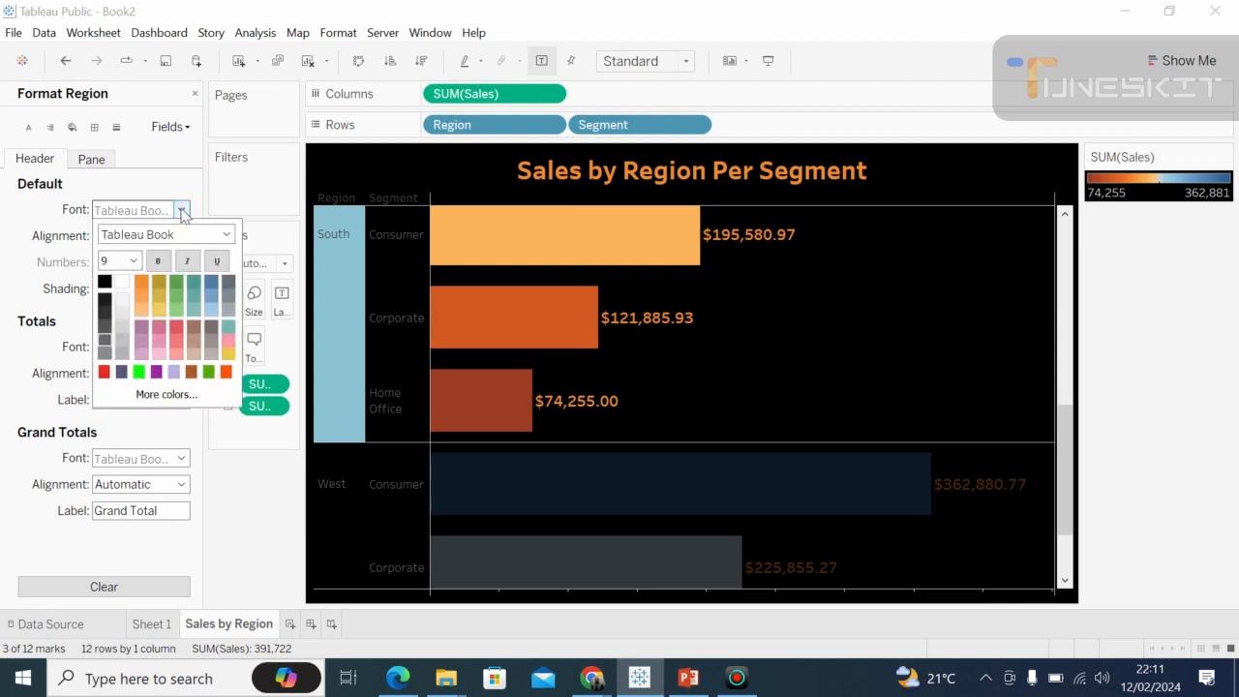
{"action": "left_click", "coordinate": [143, 284]}
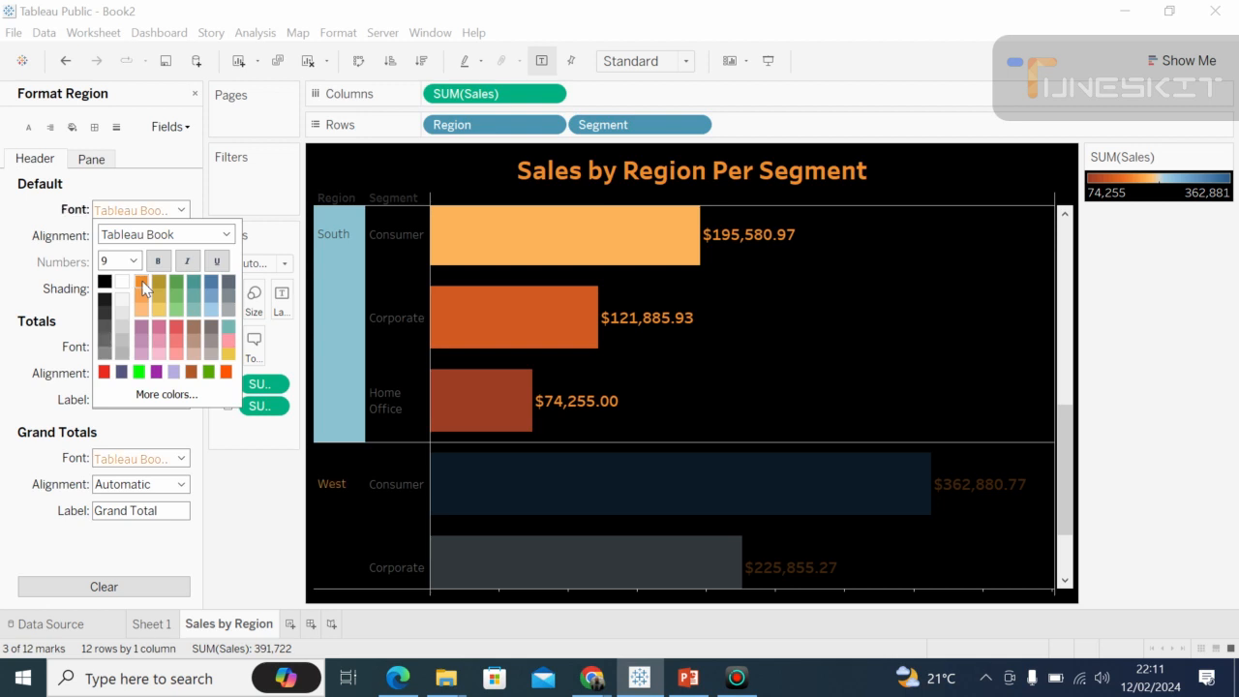
{"action": "left_click", "coordinate": [161, 263]}
{"action": "left_click", "coordinate": [228, 240]}
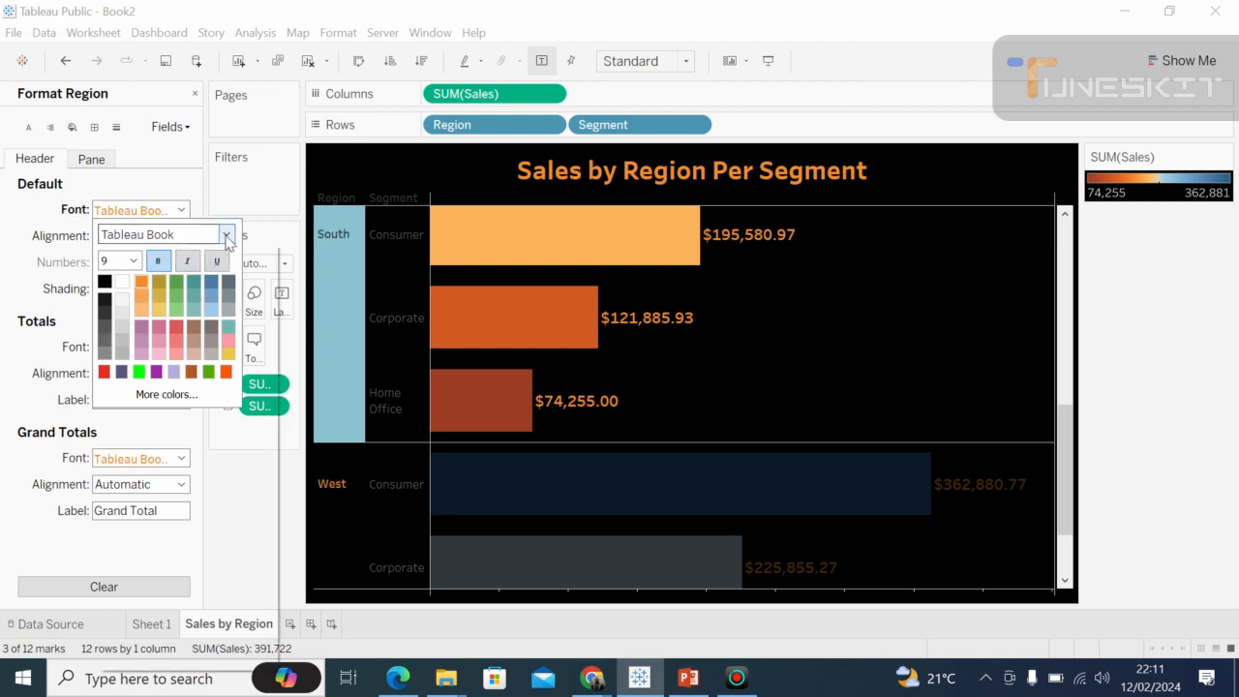
{"action": "left_click", "coordinate": [228, 239]}
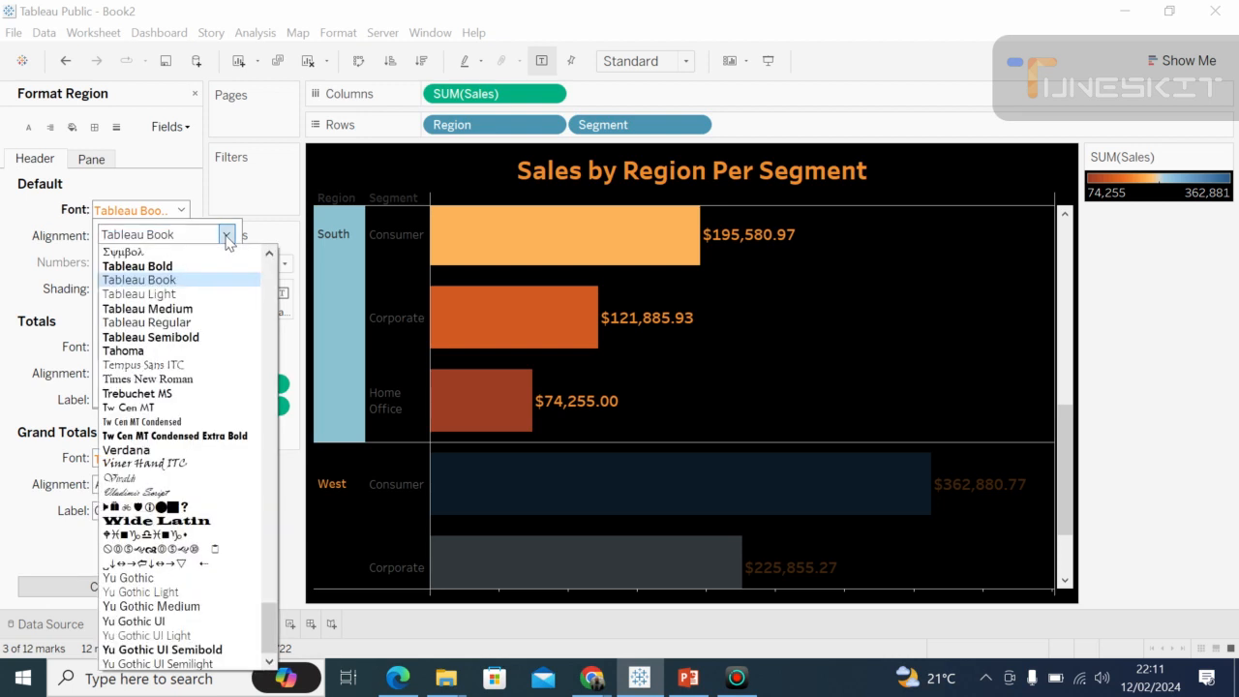
{"action": "left_click", "coordinate": [176, 339]}
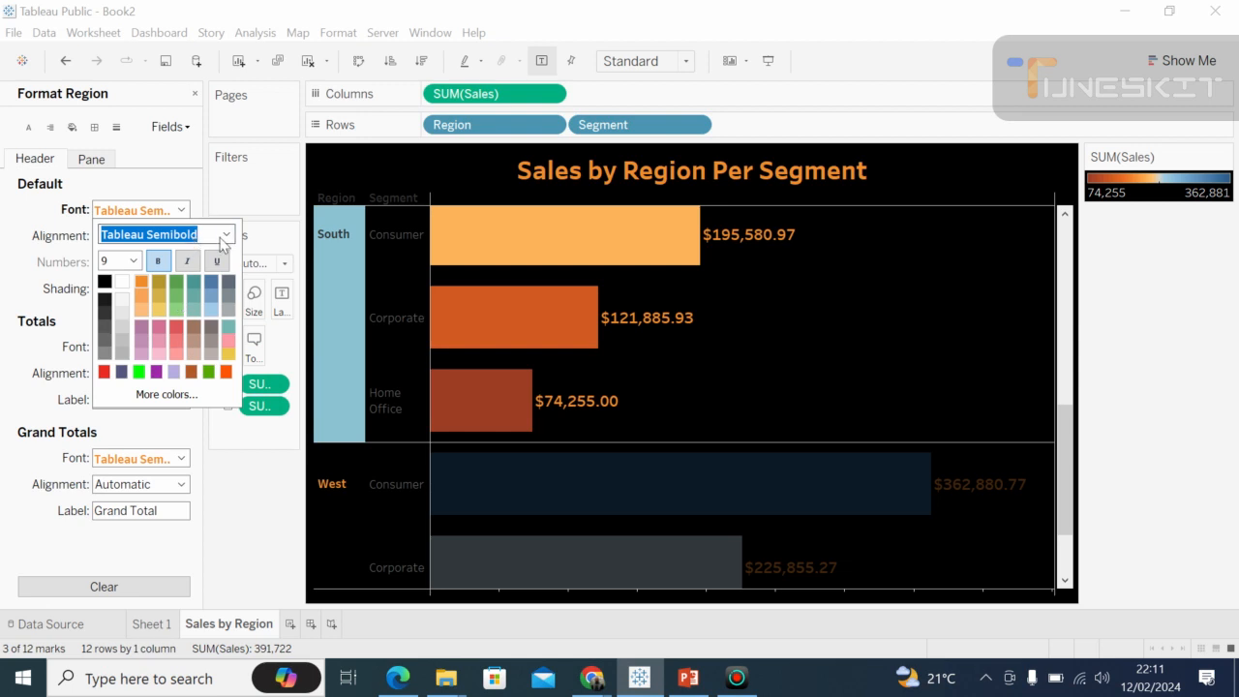
Set the font size of the Region headers to 14.
{"action": "left_click", "coordinate": [134, 261]}
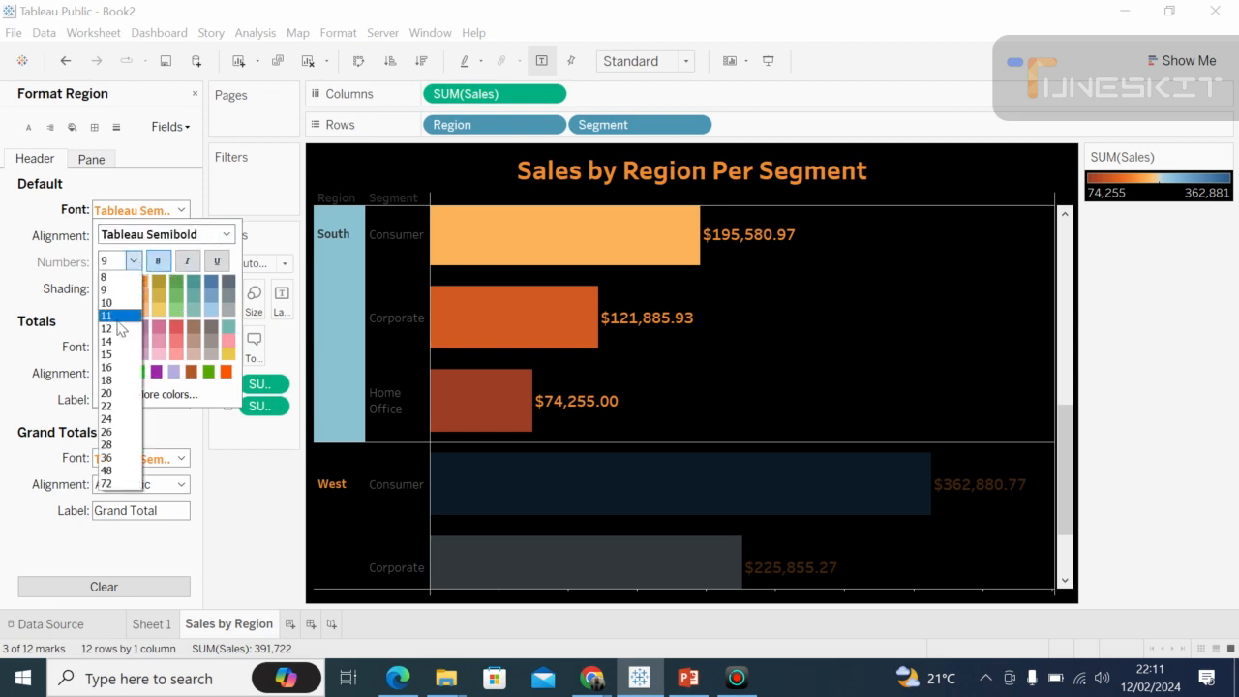
{"action": "left_click", "coordinate": [118, 343]}
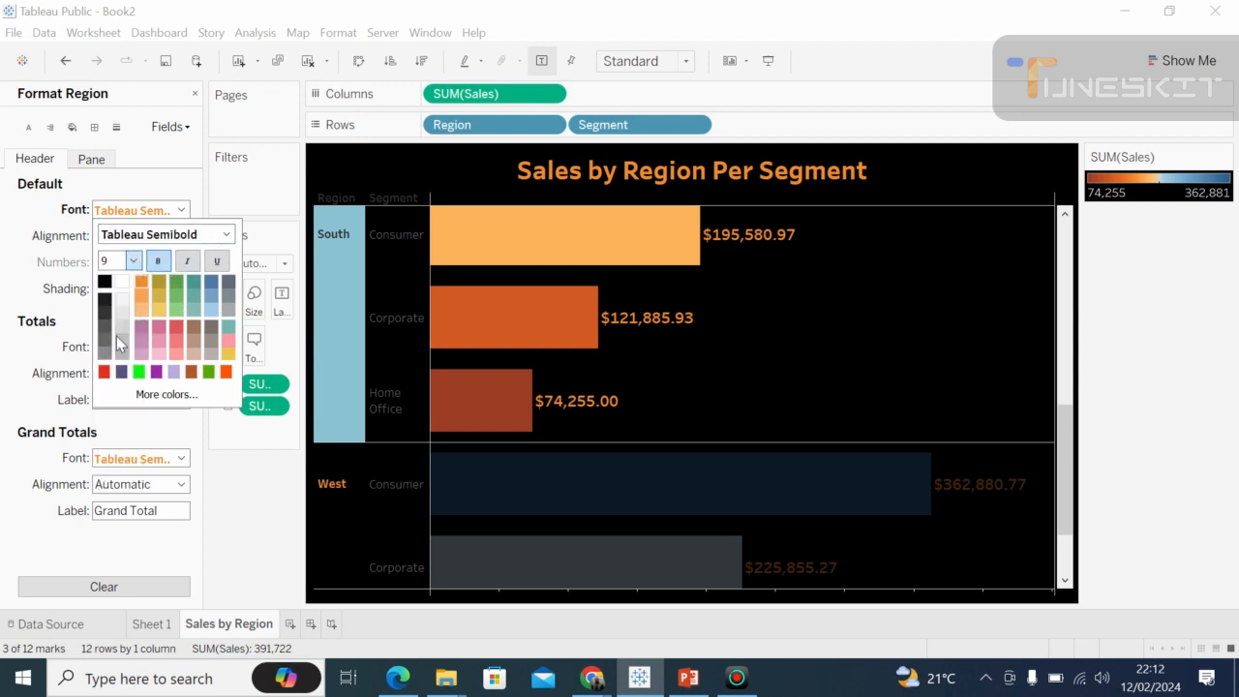
{"action": "left_click", "coordinate": [55, 276]}
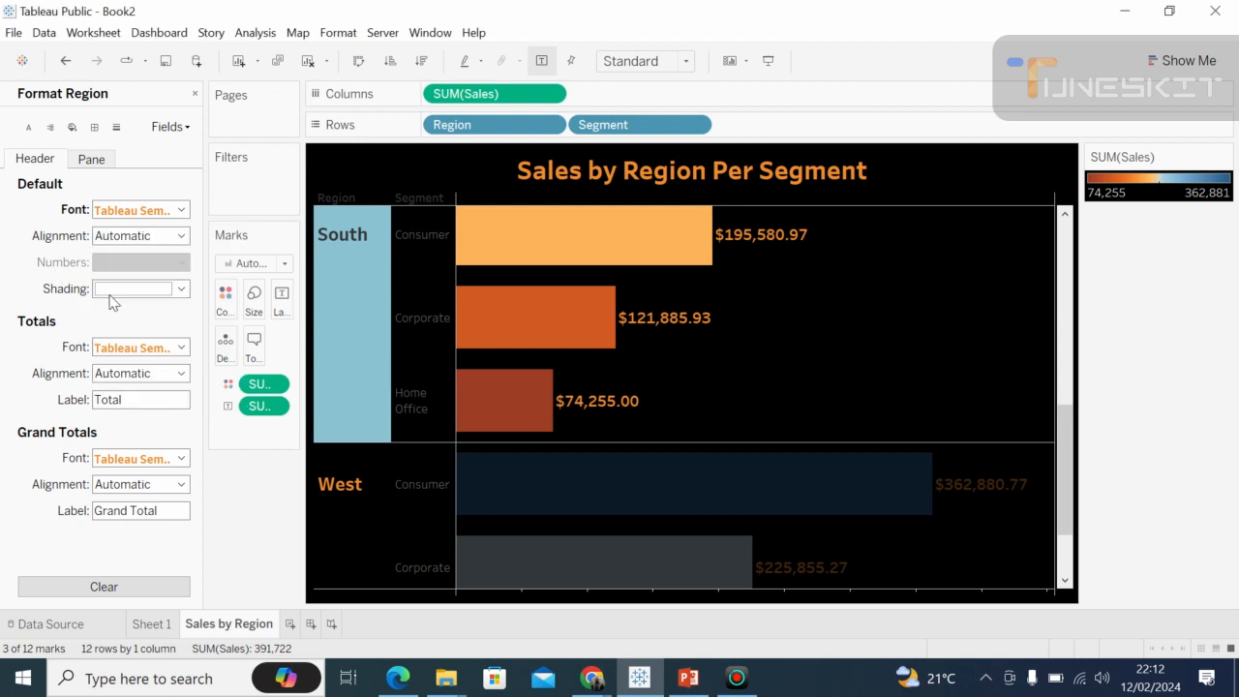
{"action": "left_click", "coordinate": [181, 289]}
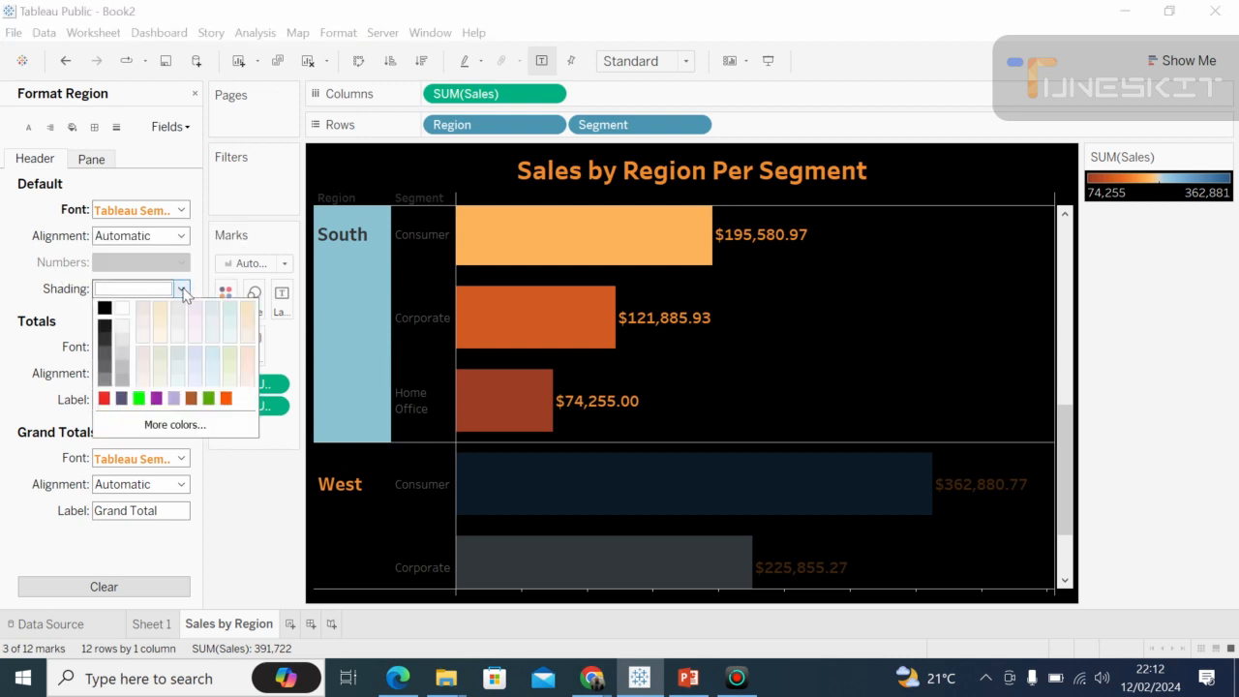
{"action": "left_click", "coordinate": [72, 323]}
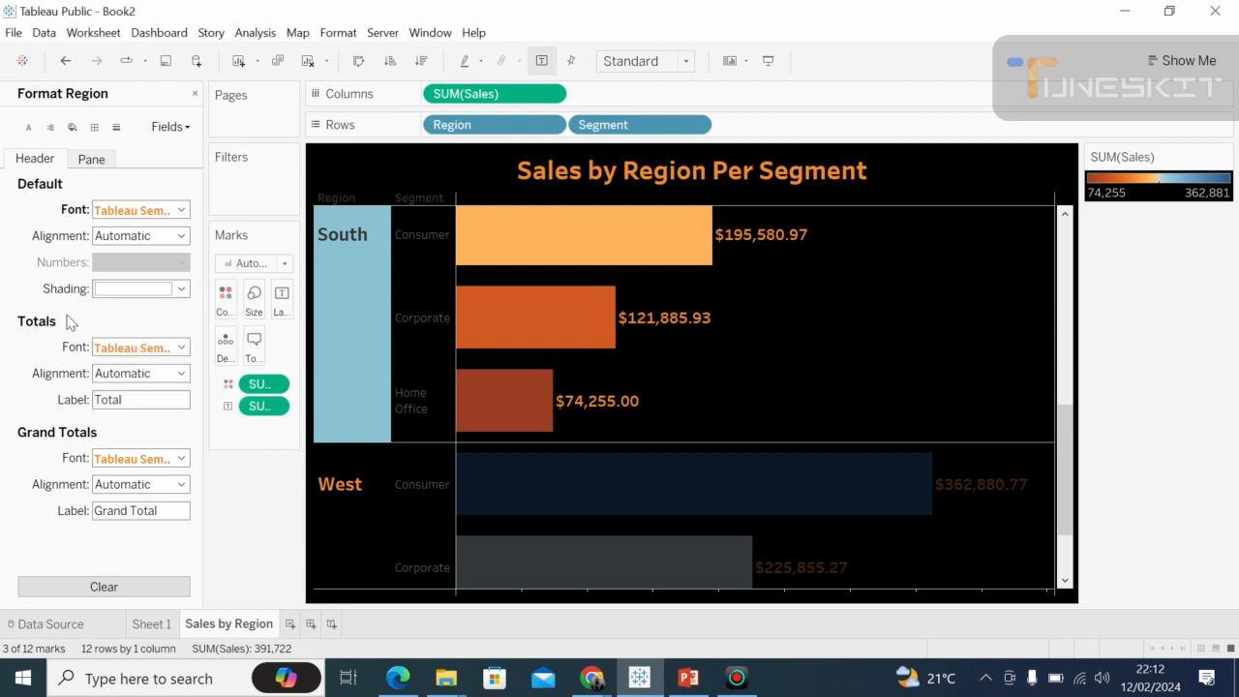
{"action": "left_click", "coordinate": [182, 349]}
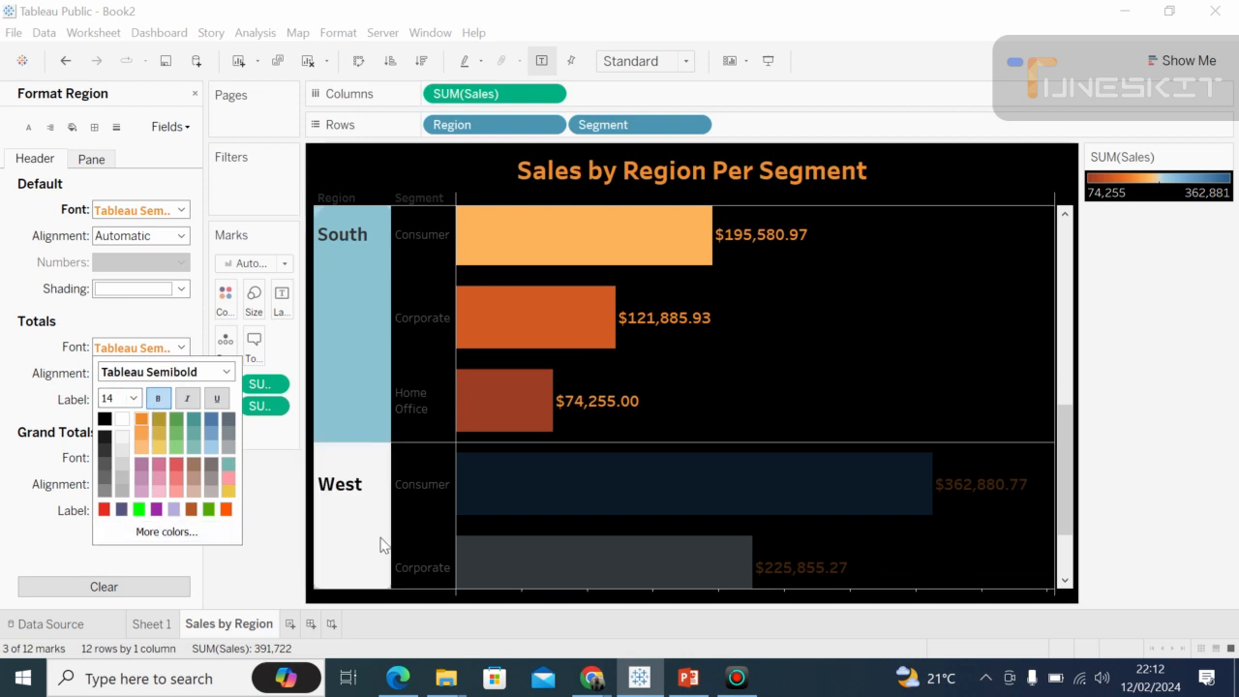
{"action": "left_click", "coordinate": [416, 466]}
{"action": "left_click", "coordinate": [416, 465]}
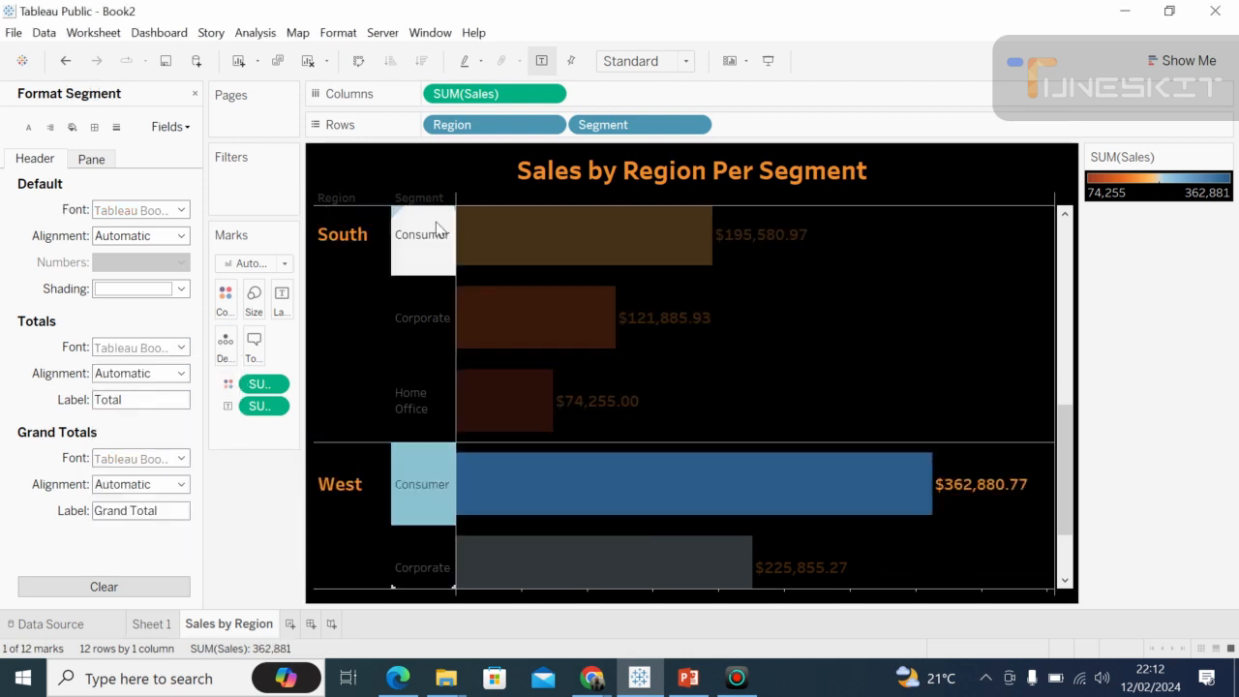
{"action": "left_click", "coordinate": [362, 394]}
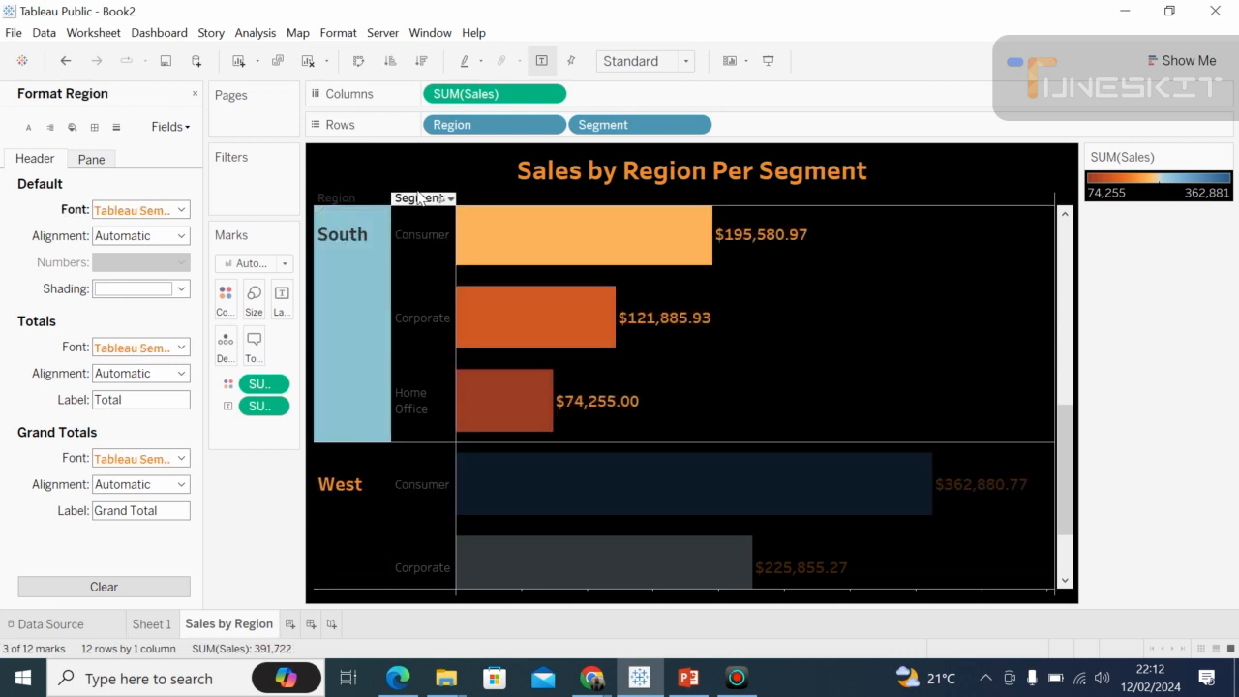
{"action": "left_click", "coordinate": [418, 194]}
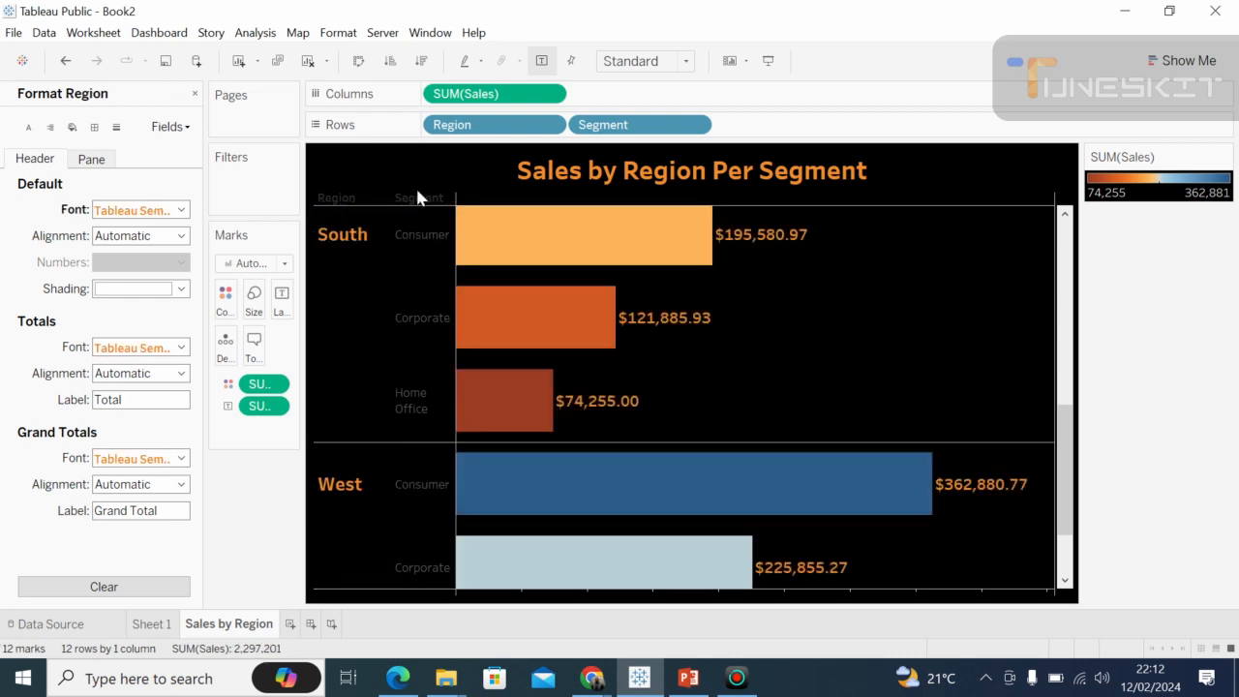
{"action": "right_click", "coordinate": [346, 201]}
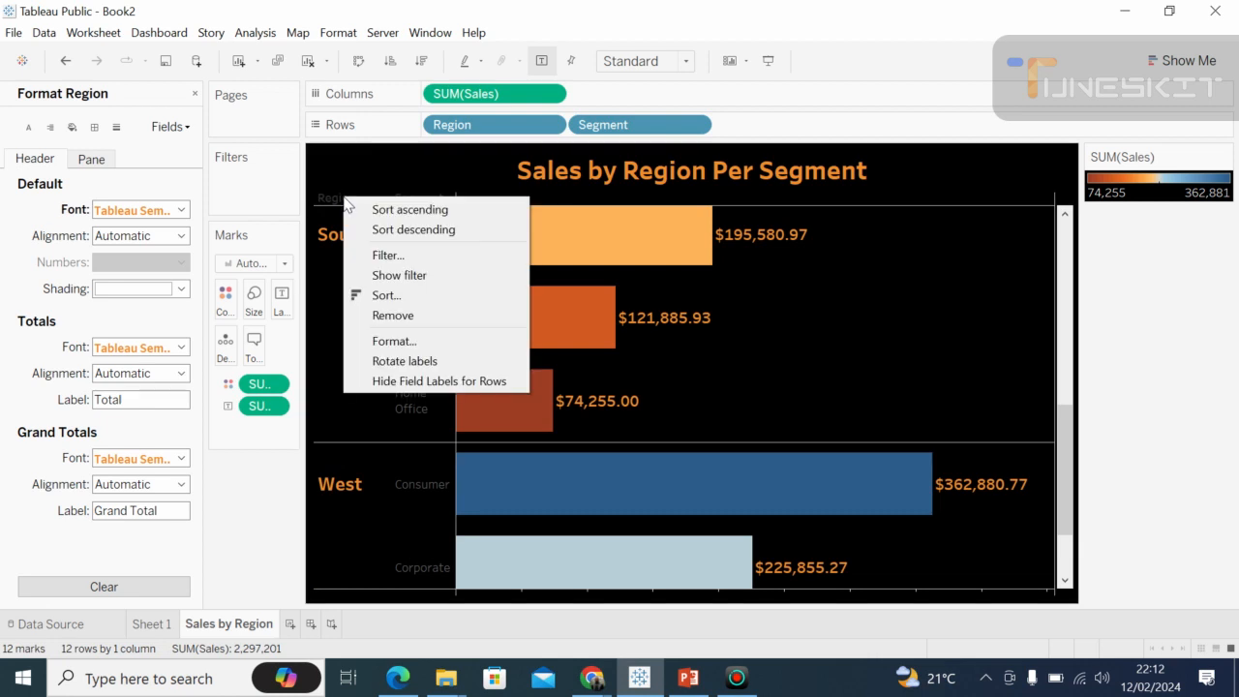
{"action": "left_click", "coordinate": [394, 316]}
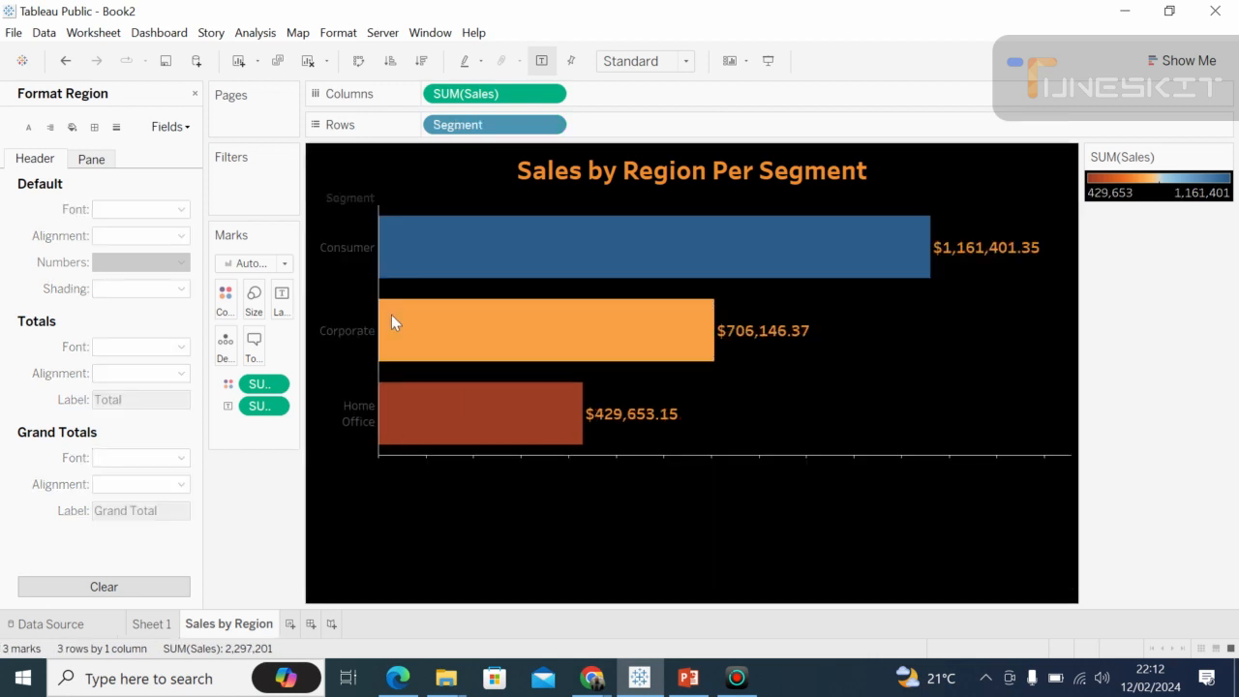
{"action": "left_click", "coordinate": [66, 61]}
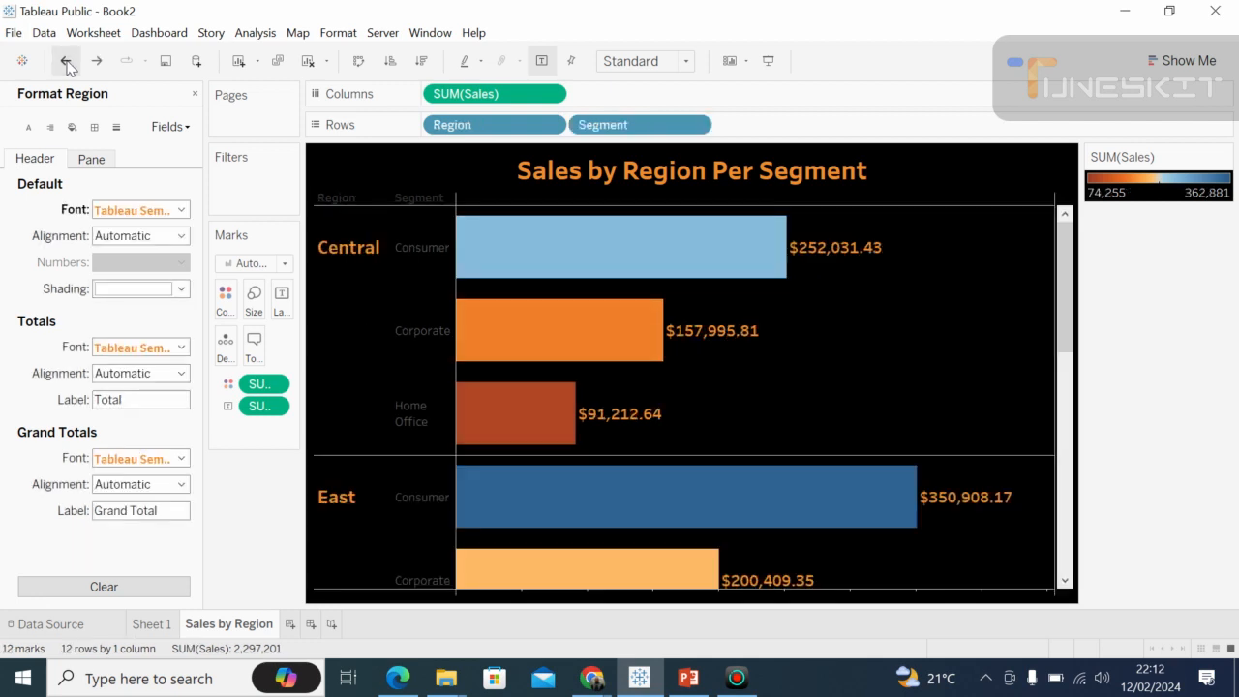
Hide the Region and Segment field labels for the chart's rows.
{"action": "right_click", "coordinate": [422, 207]}
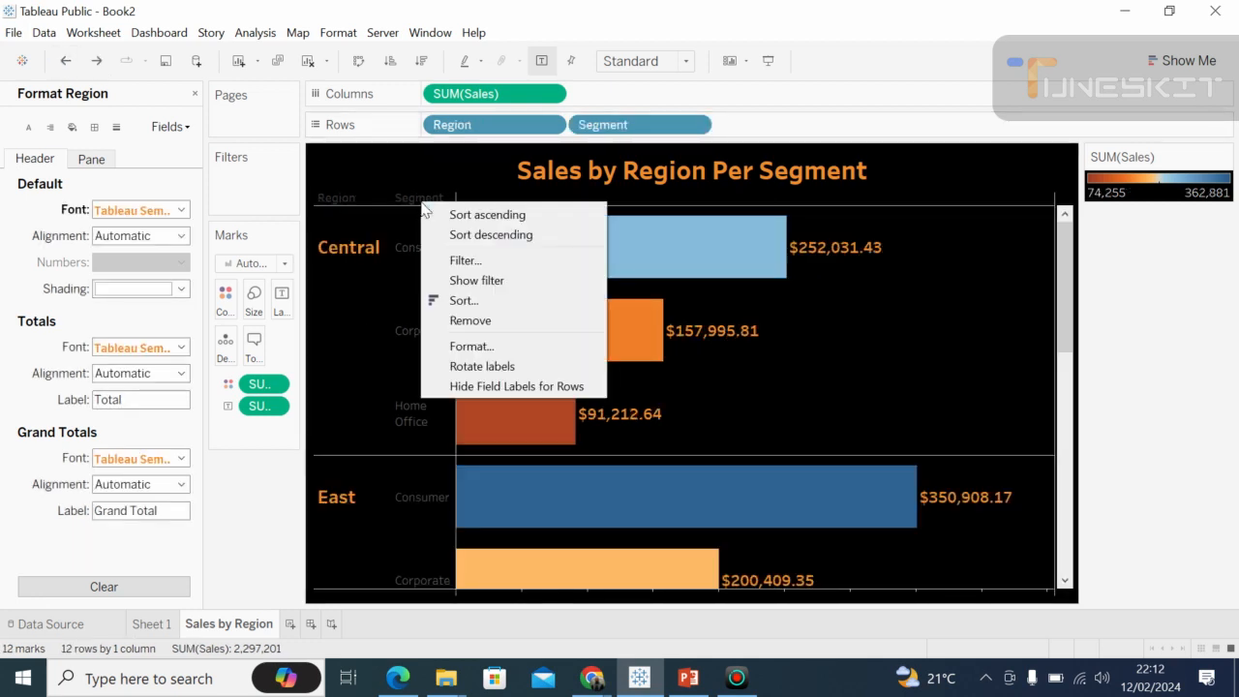
{"action": "left_click", "coordinate": [462, 388]}
{"action": "left_click", "coordinate": [349, 262]}
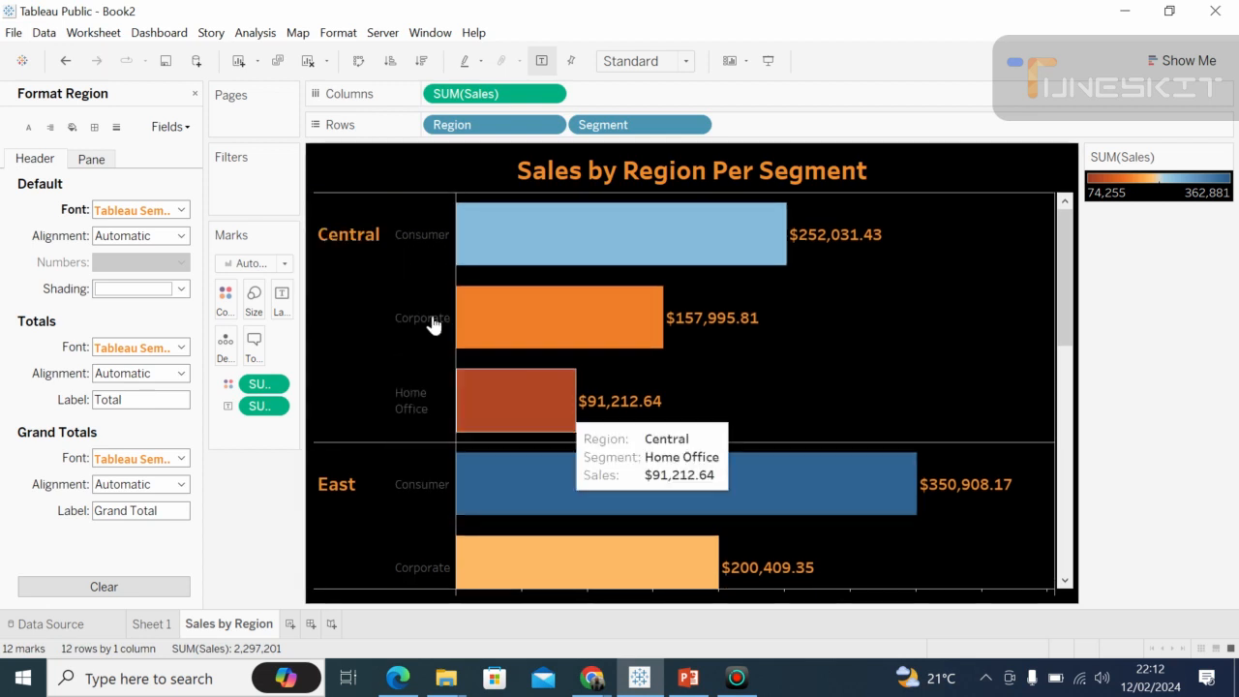
Format the Segment headers and set their default font color to orange.
{"action": "left_click", "coordinate": [423, 242]}
{"action": "right_click", "coordinate": [426, 242]}
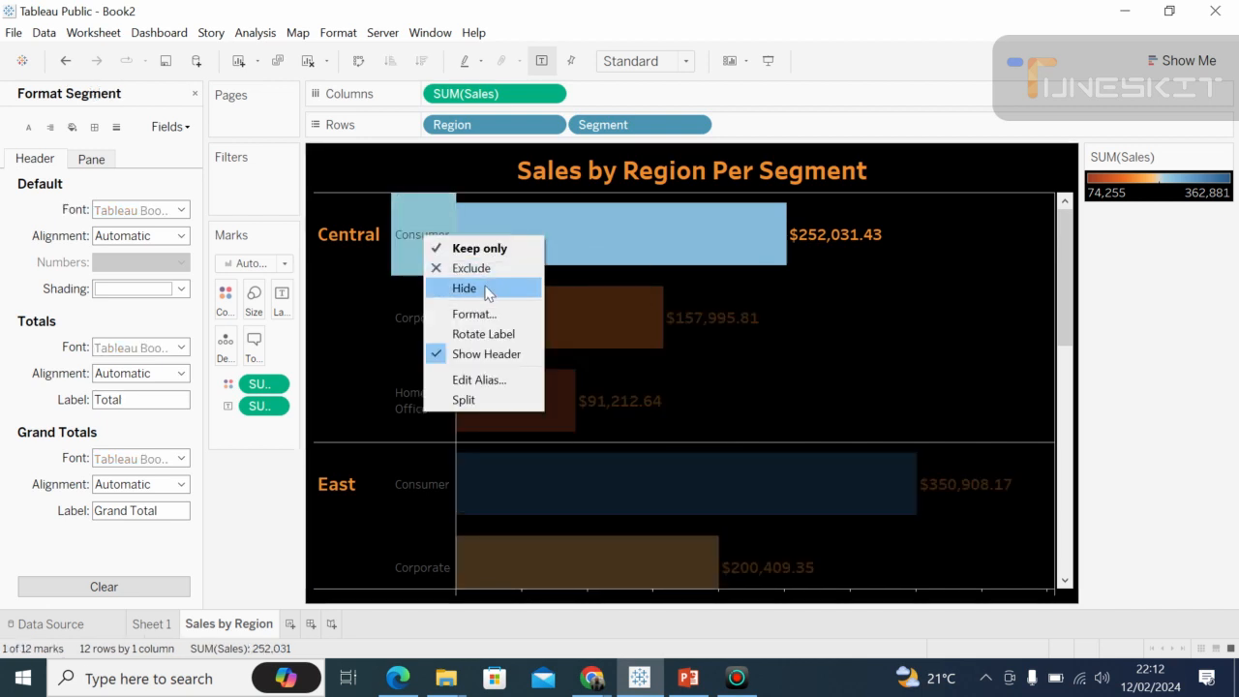
{"action": "left_click", "coordinate": [478, 316]}
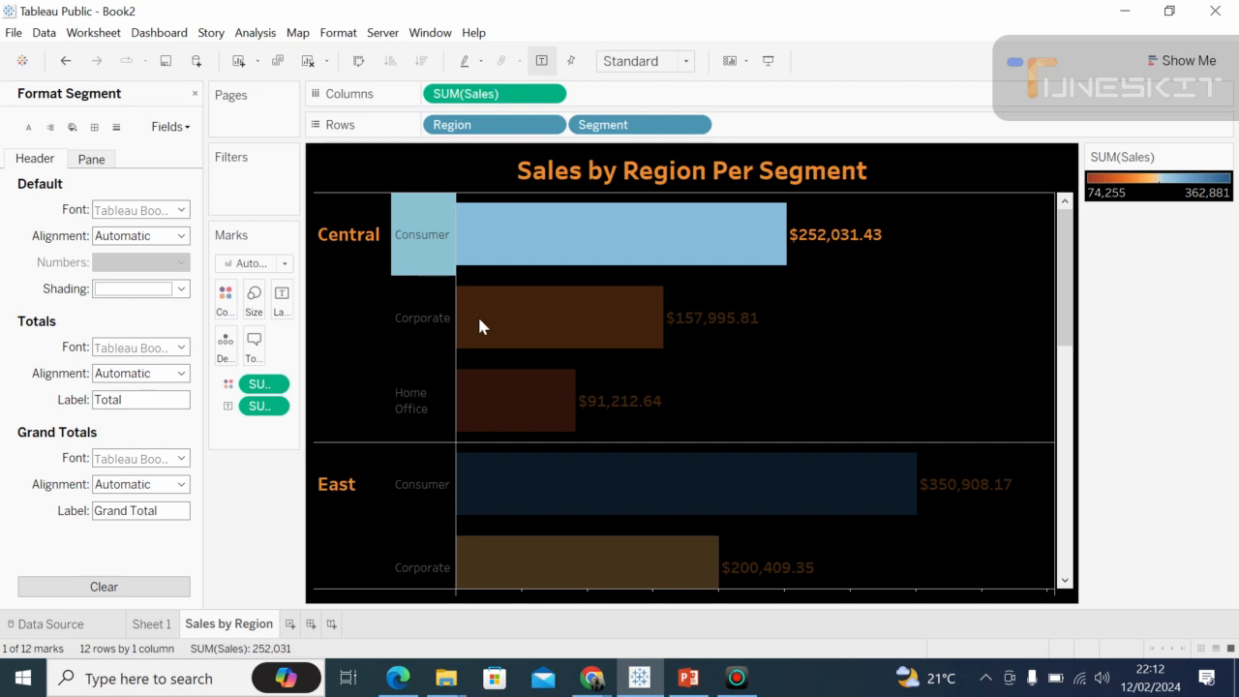
{"action": "right_click", "coordinate": [409, 237]}
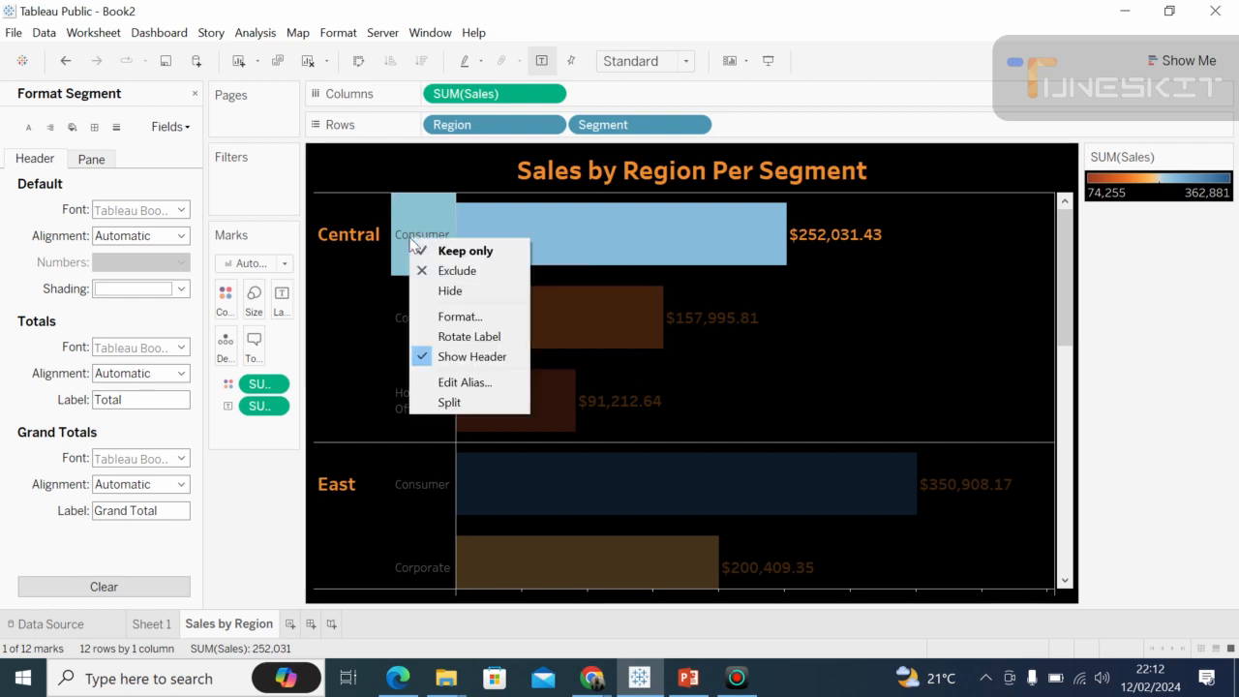
{"action": "left_click", "coordinate": [455, 316]}
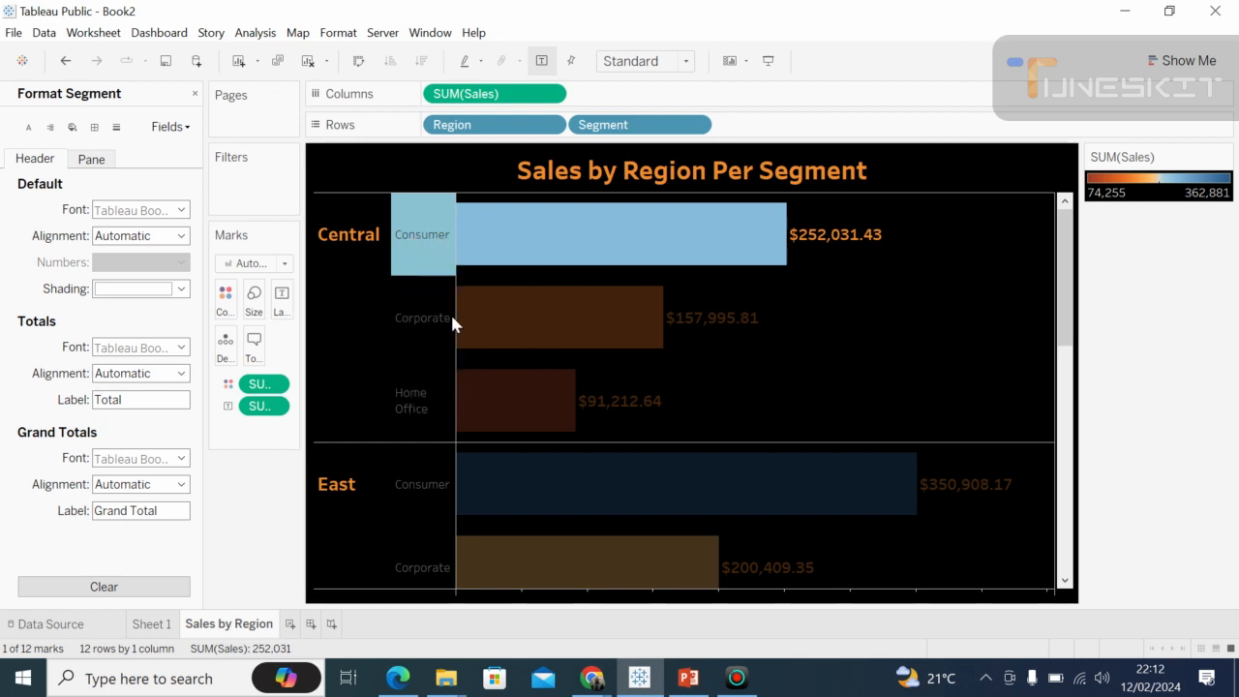
{"action": "left_click", "coordinate": [181, 210]}
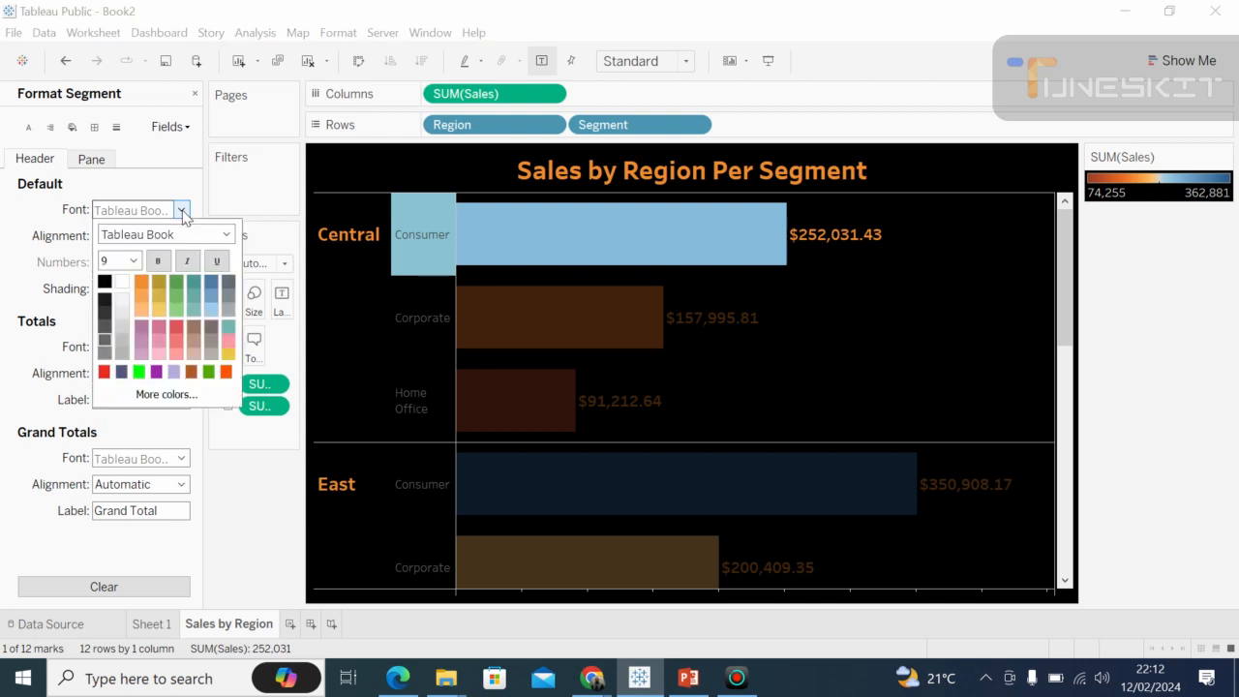
{"action": "left_click", "coordinate": [142, 285]}
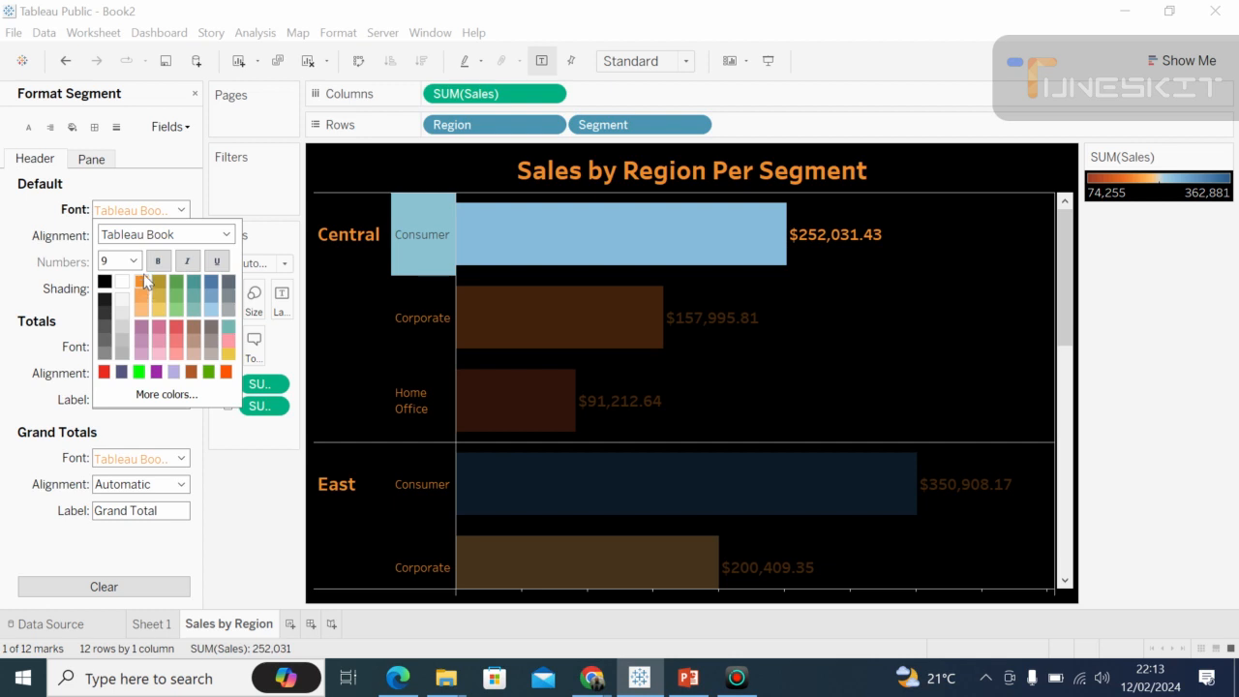
Change the Segment headers' default font to Tableau Semibold.
{"action": "left_click", "coordinate": [226, 236]}
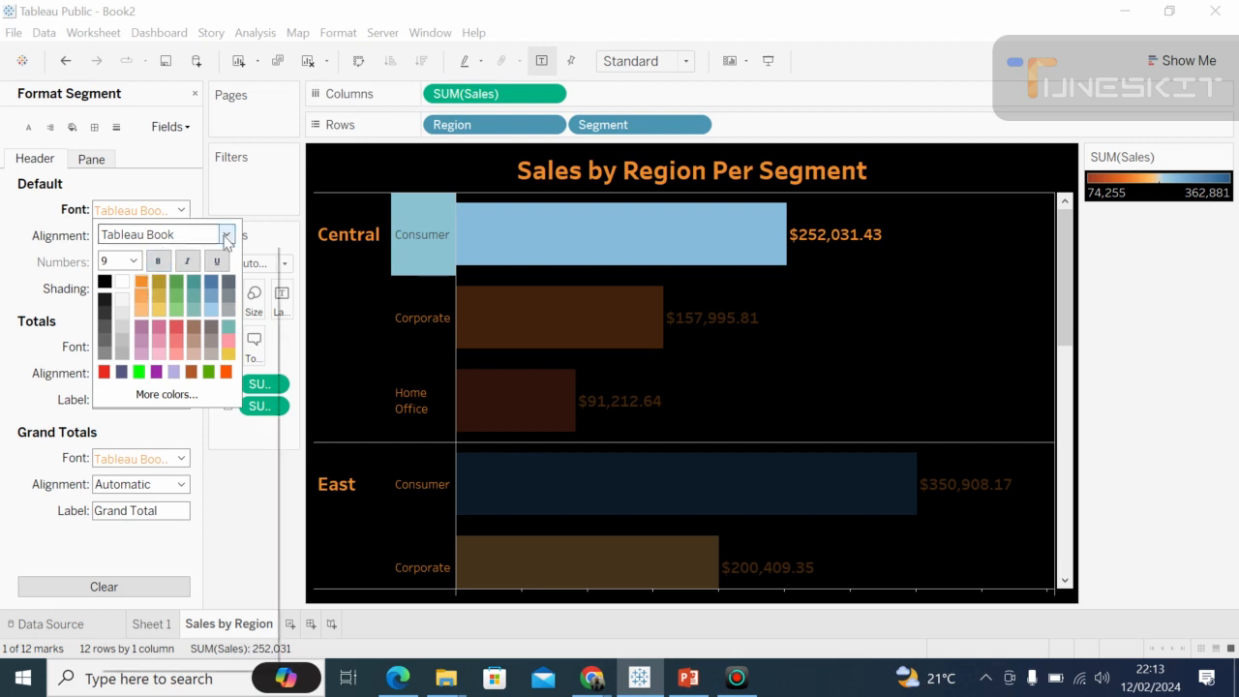
{"action": "left_click", "coordinate": [225, 237]}
{"action": "left_click", "coordinate": [225, 237]}
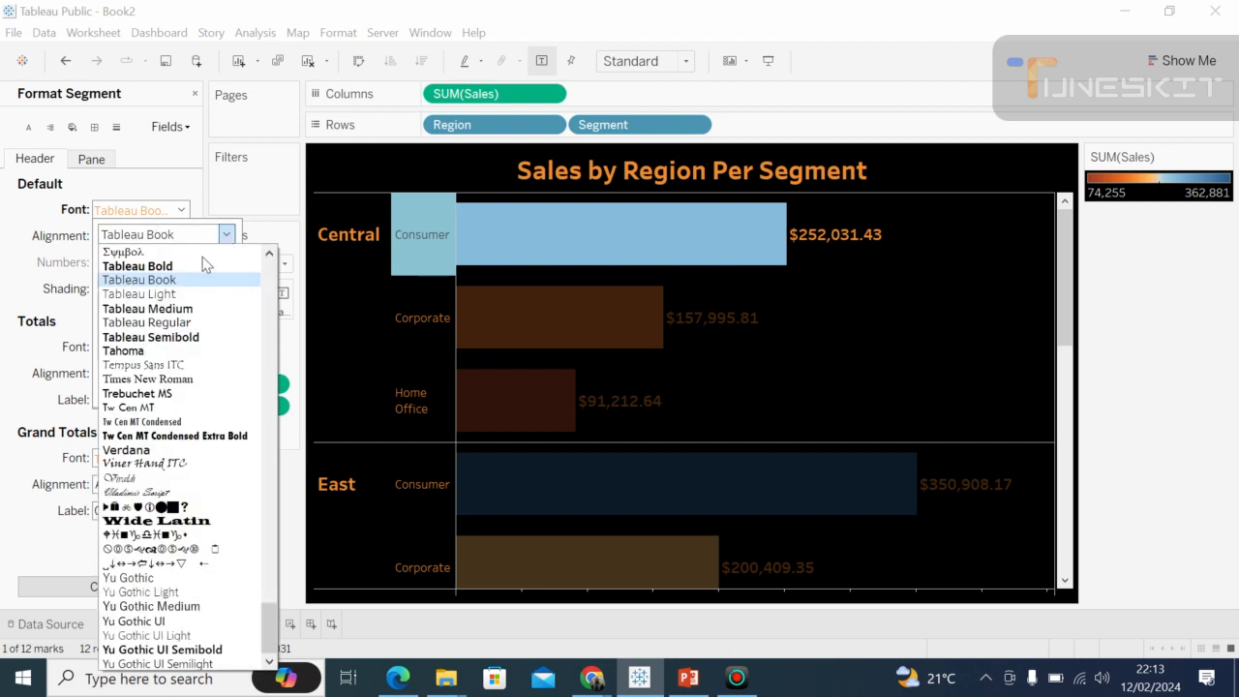
{"action": "left_click", "coordinate": [176, 337]}
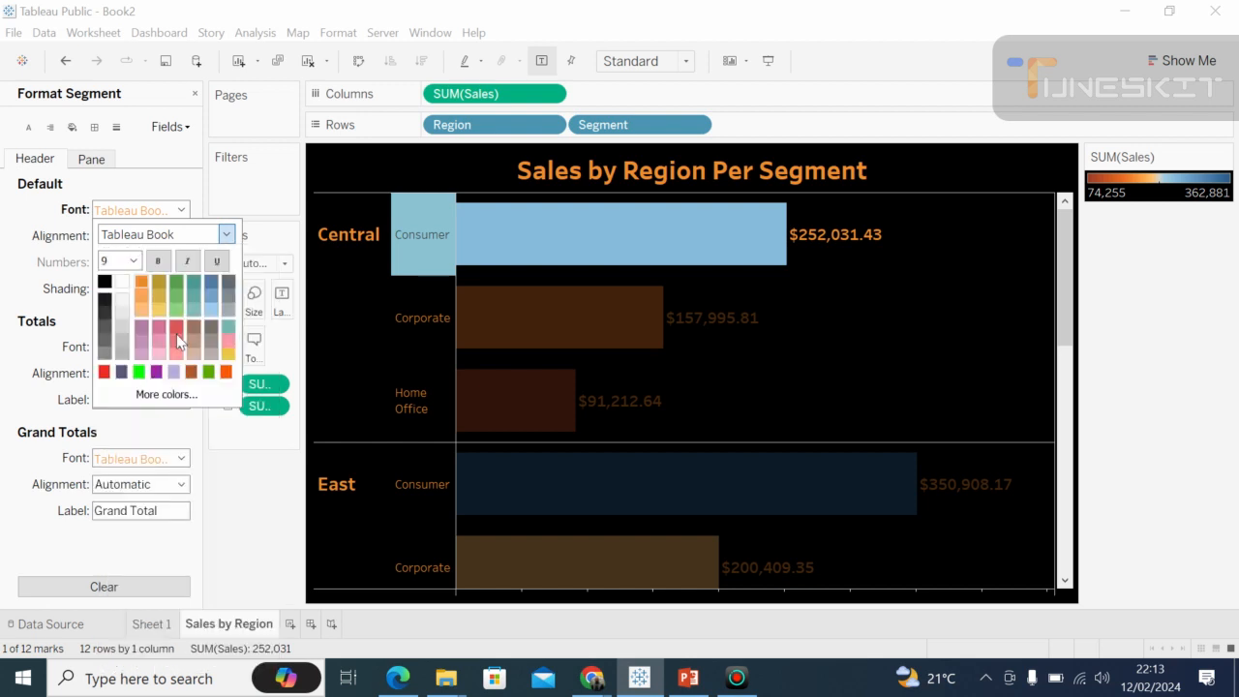
{"action": "left_click", "coordinate": [225, 470]}
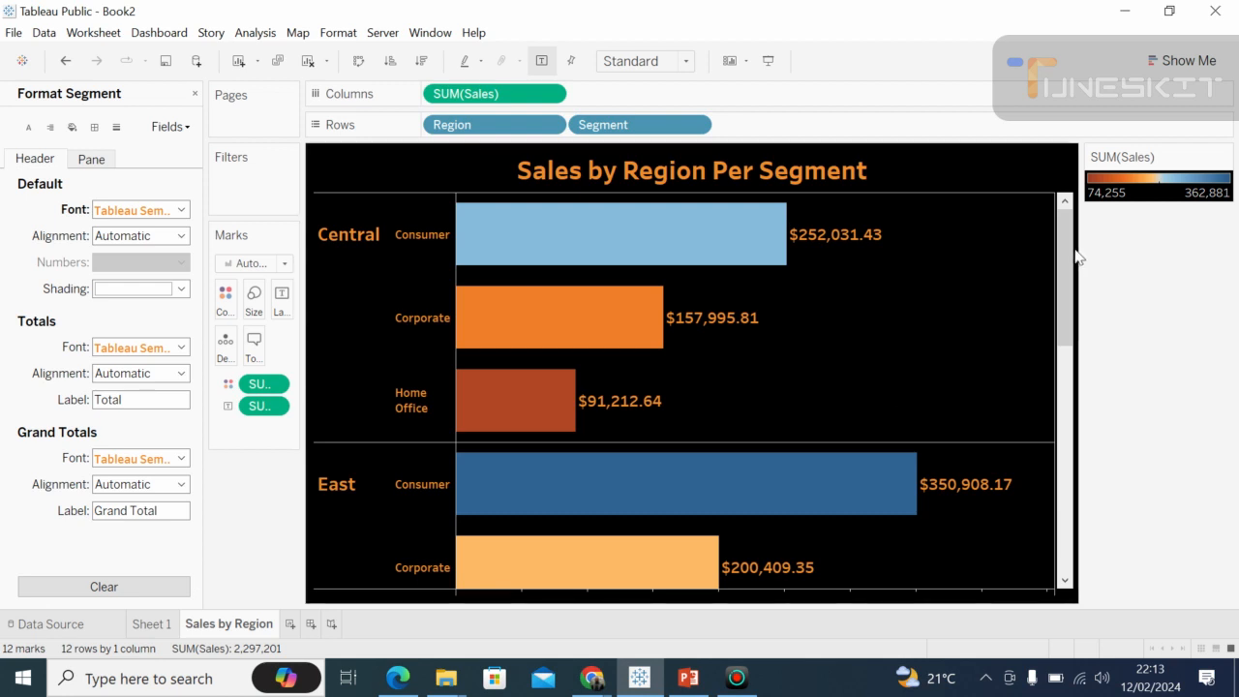
{"action": "left_click_drag", "start_coordinate": [1068, 252], "coordinate": [1043, 225]}
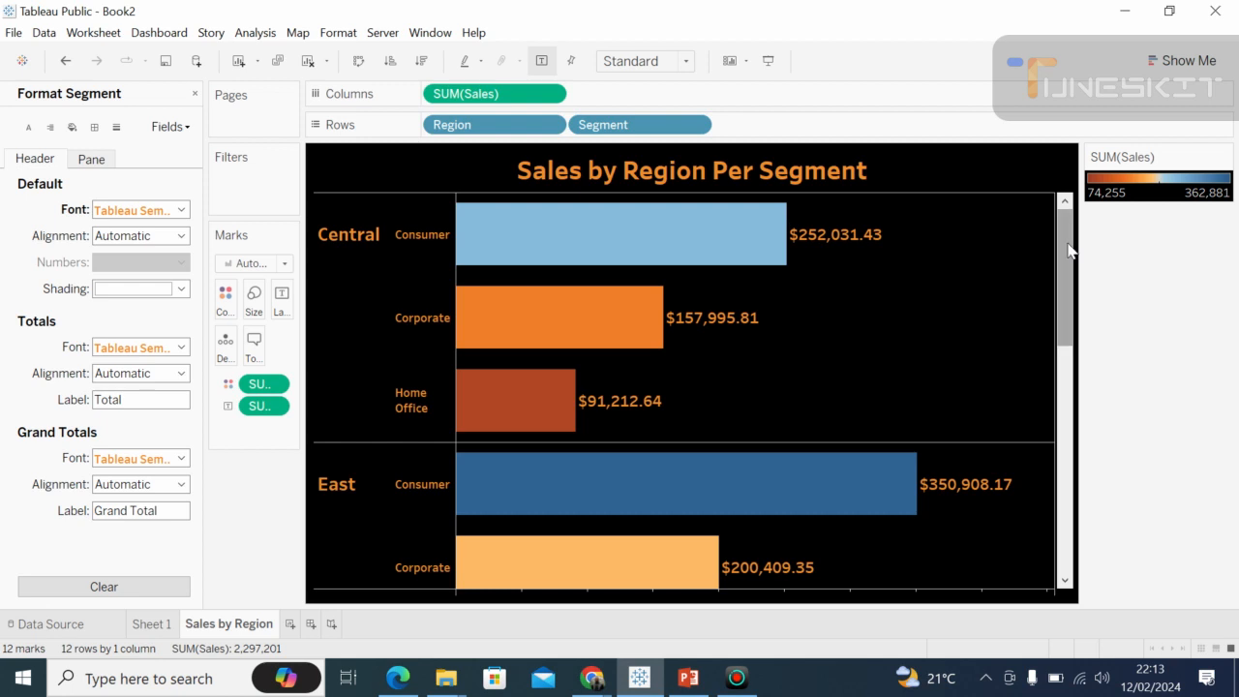
{"action": "mouse_move", "coordinate": [1068, 250]}
{"action": "left_mouse_down"}
{"action": "mouse_move", "coordinate": [1059, 513]}
{"action": "mouse_move", "coordinate": [1060, 271]}
{"action": "left_mouse_up"}
{"action": "left_click_drag", "start_coordinate": [1065, 288], "coordinate": [1068, 232]}
Switch to the Google Meet call to check on the participants and return to Tableau Public.
{"action": "left_click", "coordinate": [587, 684]}
{"action": "left_click", "coordinate": [538, 608]}
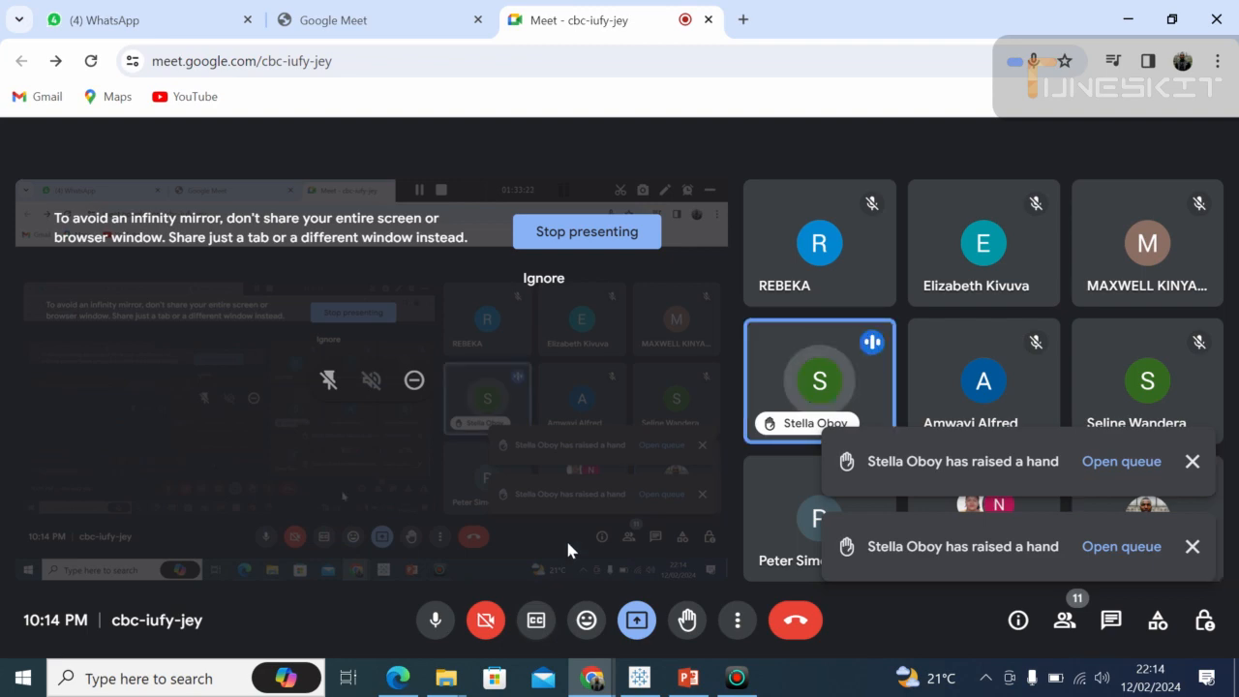
{"action": "left_click", "coordinate": [639, 677]}
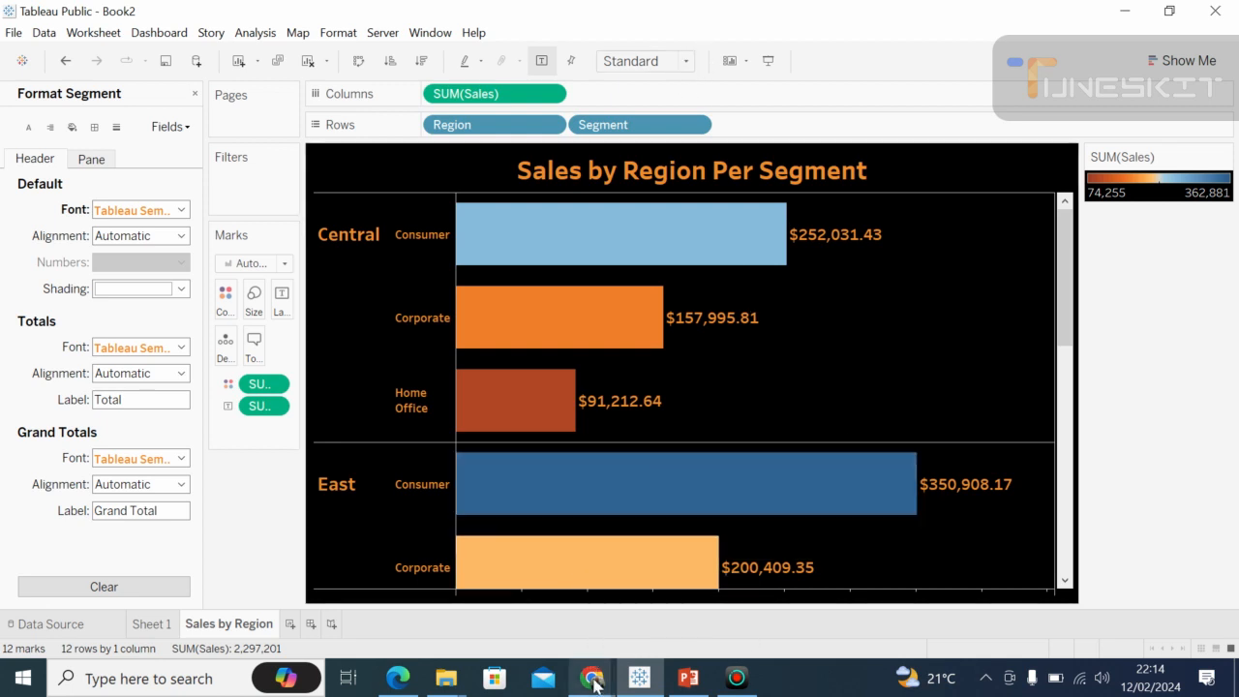
Switch to the Google Meet call and stop presenting the screen.
{"action": "mouse_move", "coordinate": [593, 681]}
{"action": "left_click", "coordinate": [487, 600]}
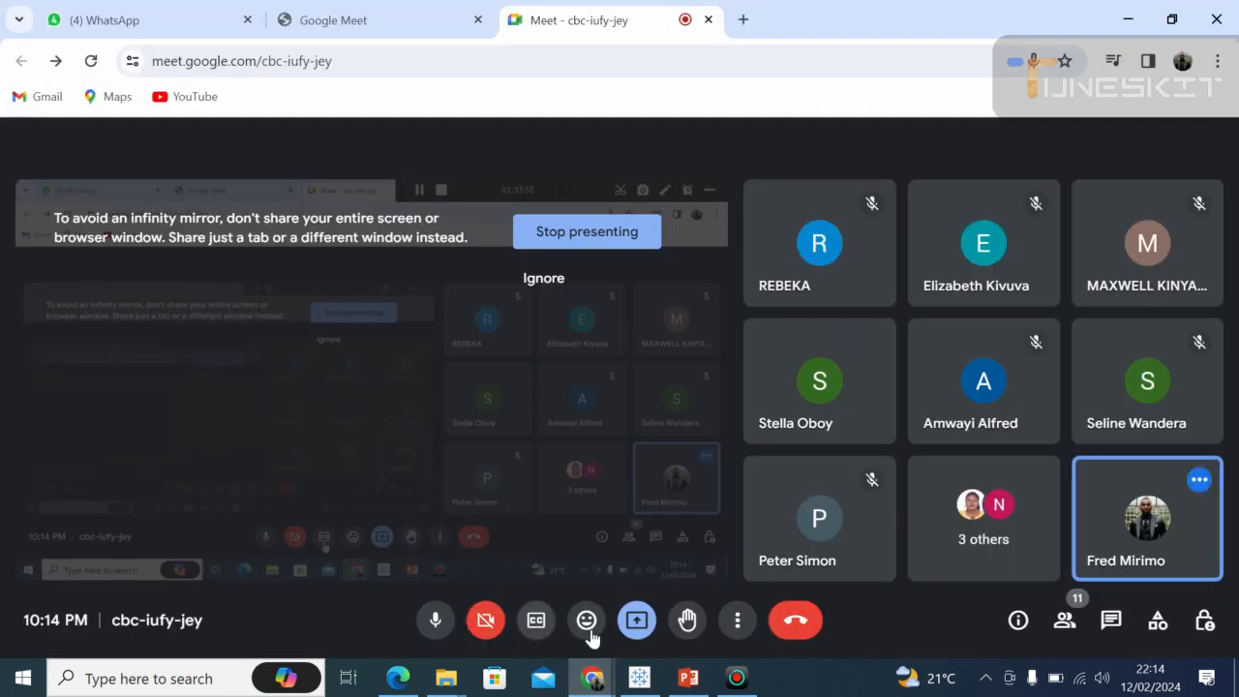
{"action": "left_click", "coordinate": [637, 620]}
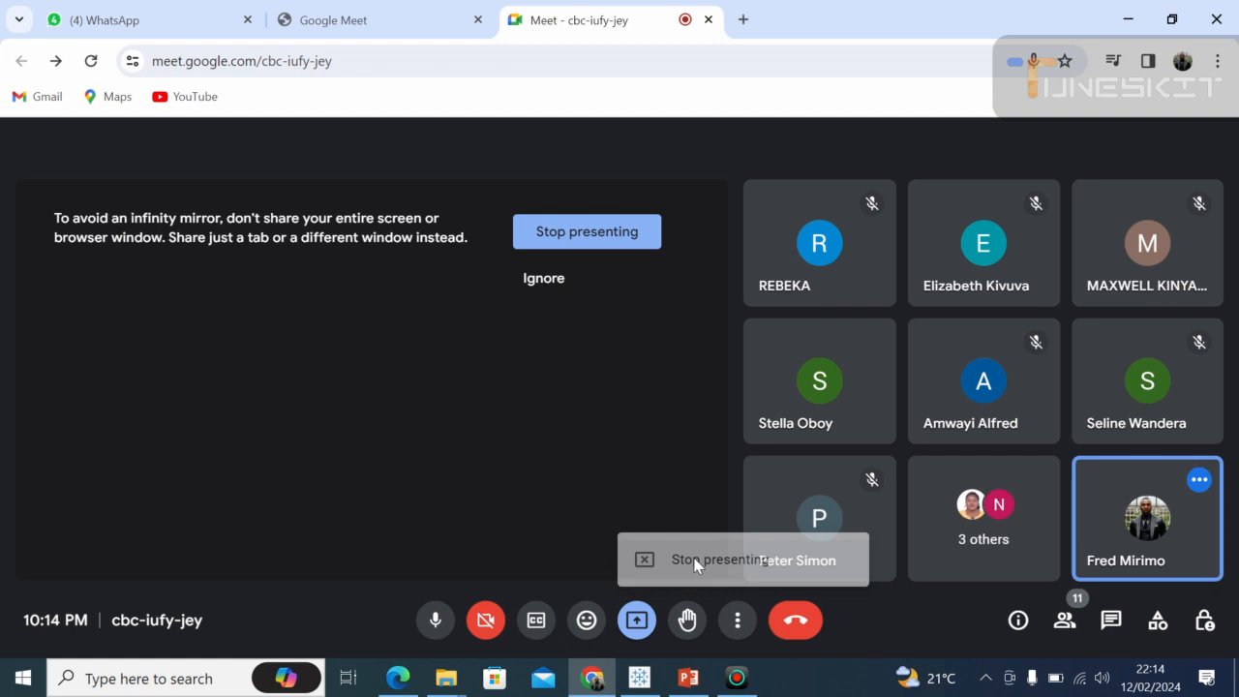
{"action": "left_click", "coordinate": [695, 558]}
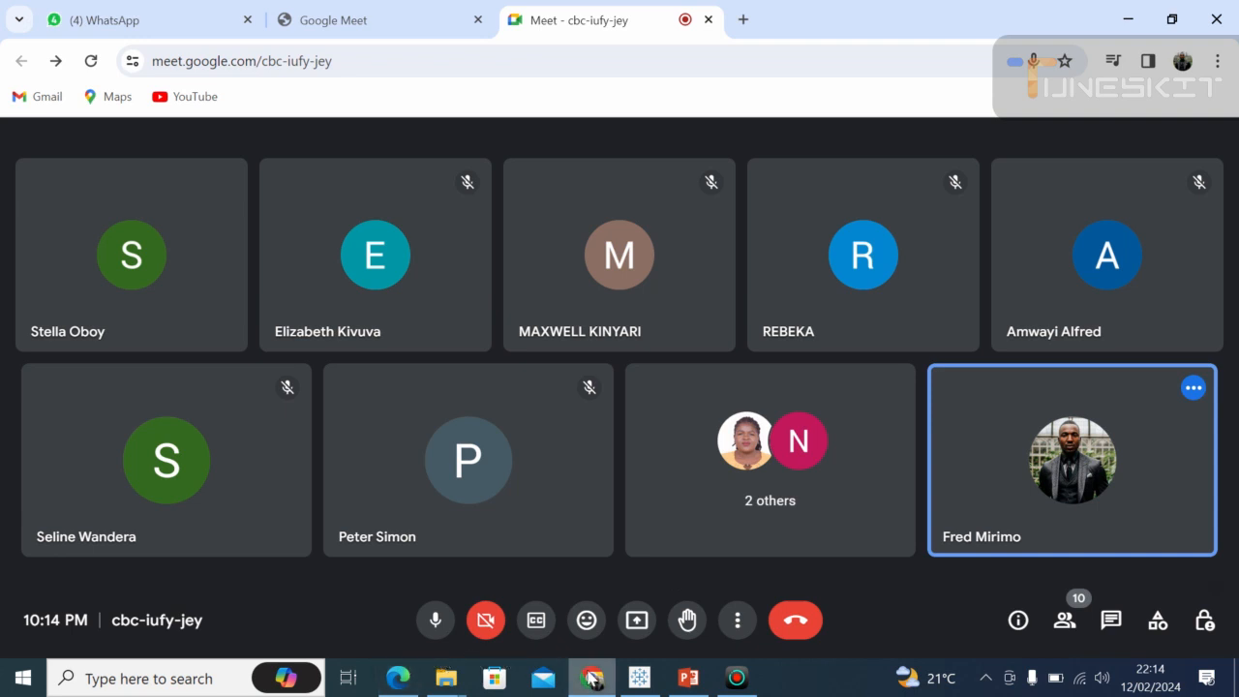
{"action": "mouse_move", "coordinate": [592, 680]}
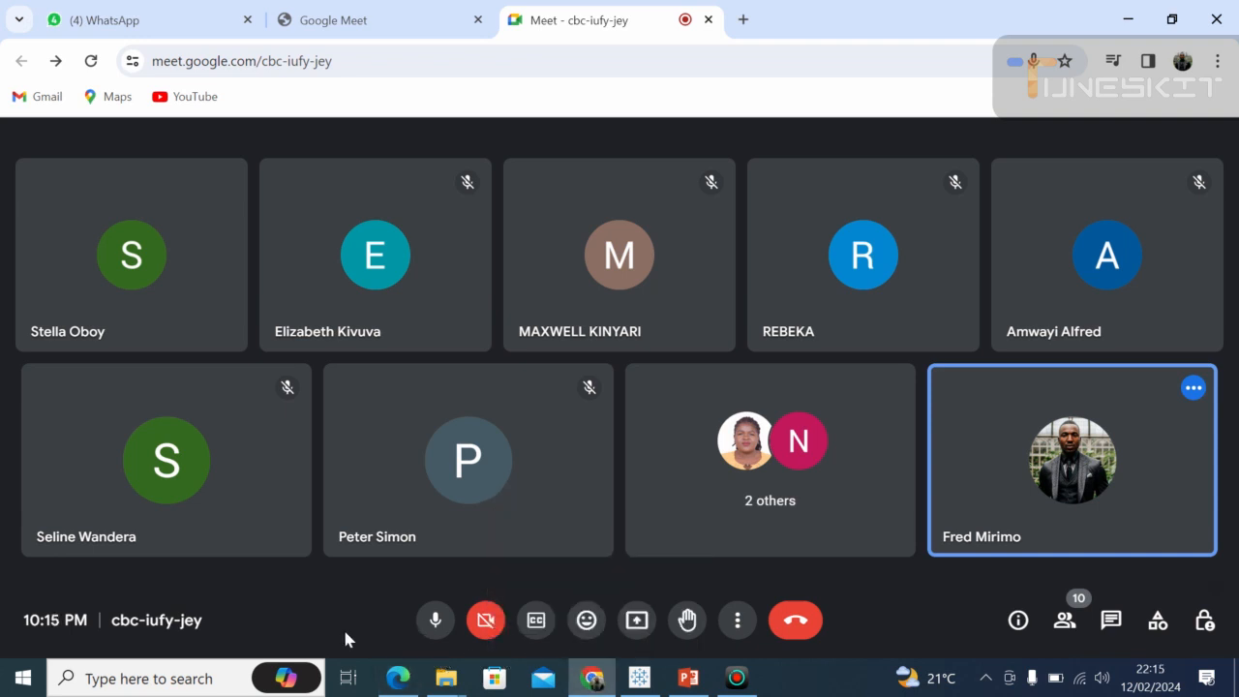